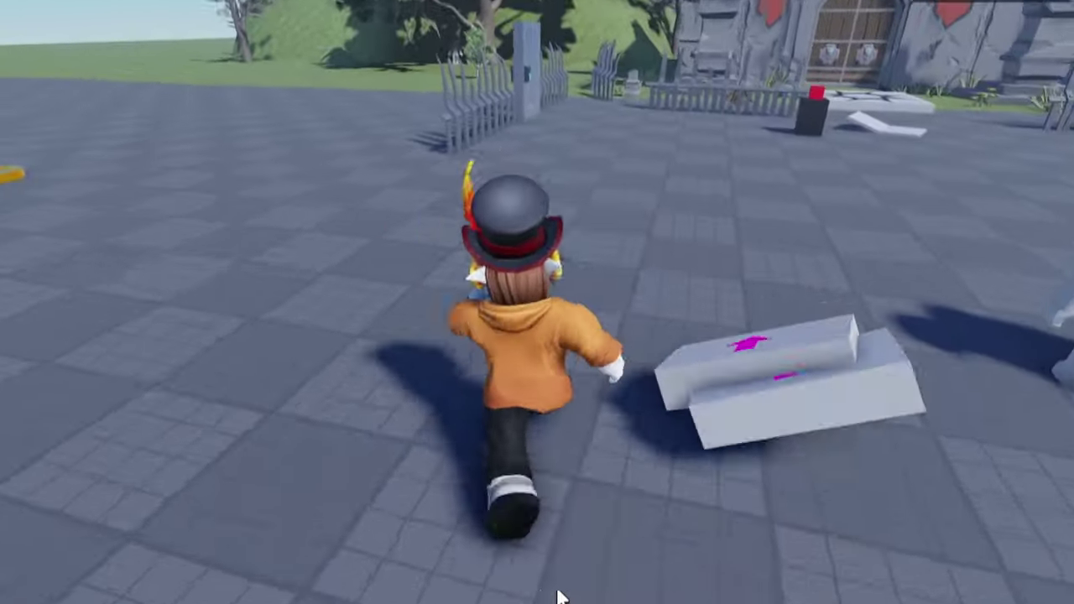
key("w")
right_click_drag(560, 597, 560, 598)
key("a")
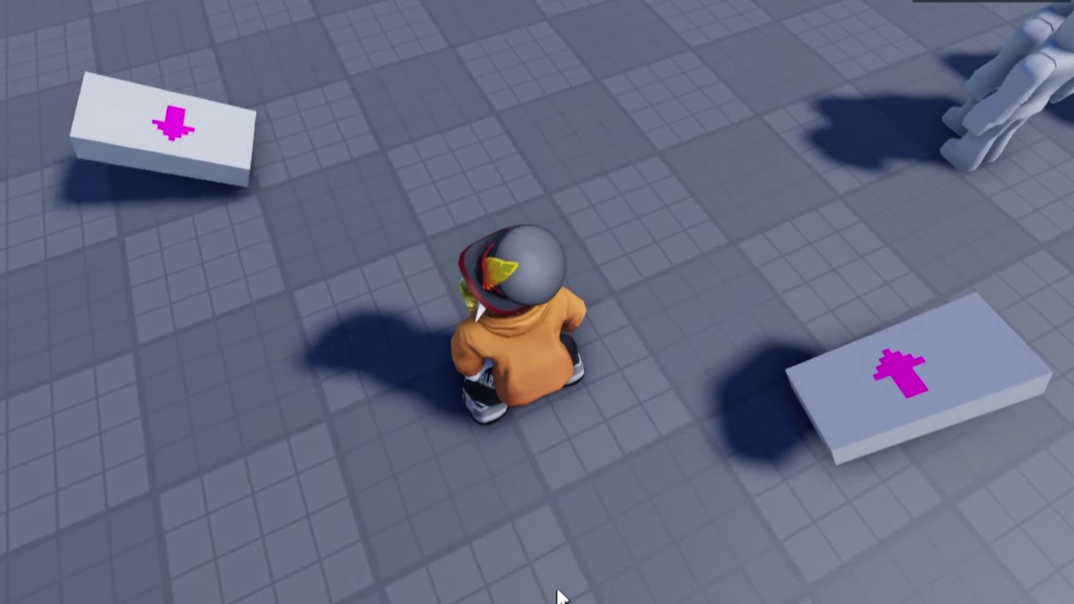
key("w")
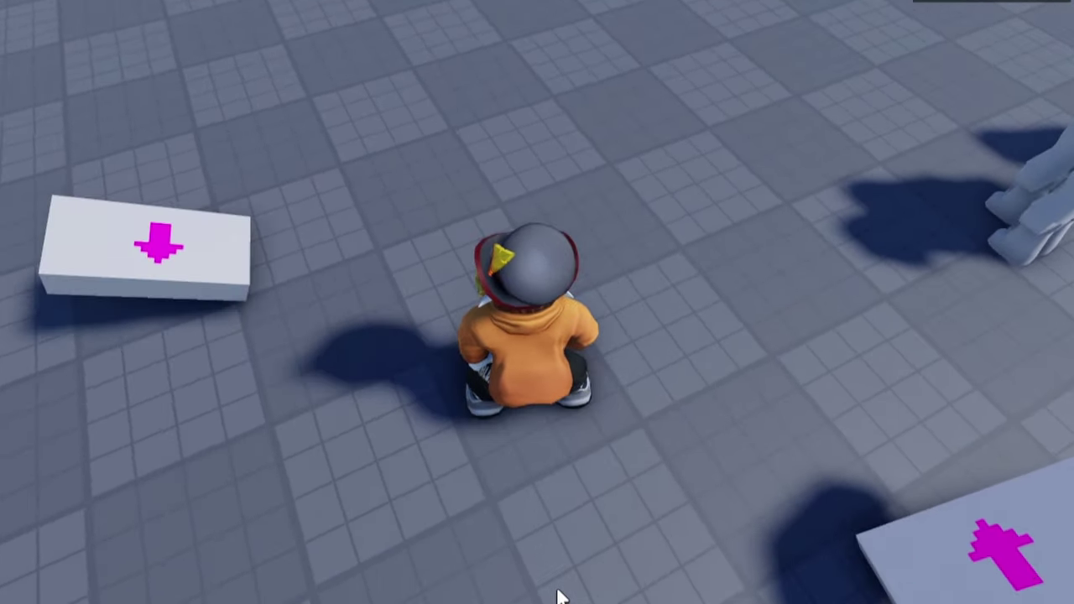
right_click_drag(558, 595, 558, 595)
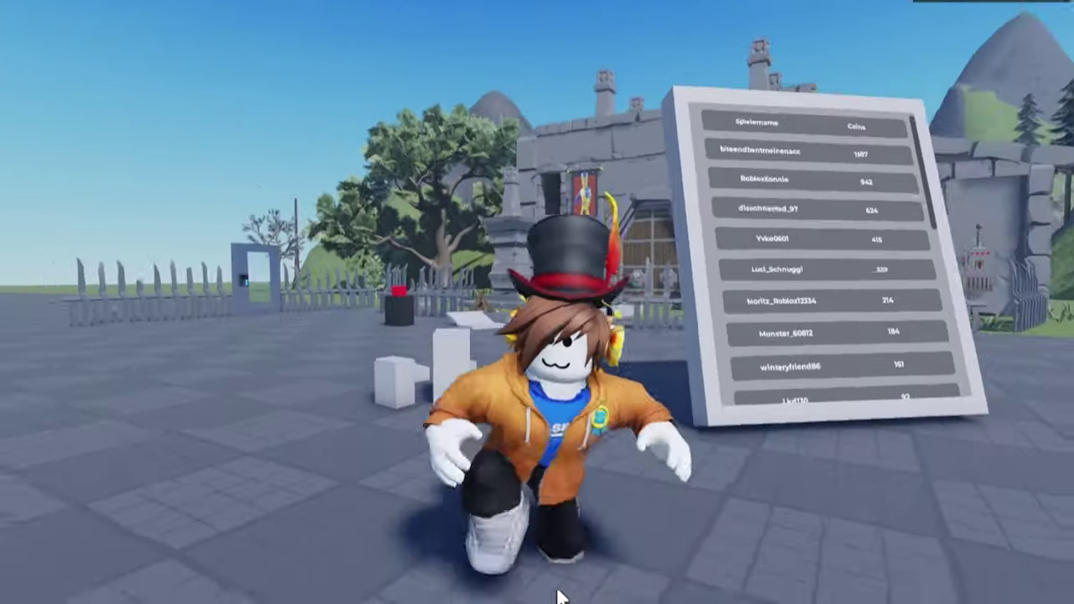
right_click_drag(557, 596, 558, 596)
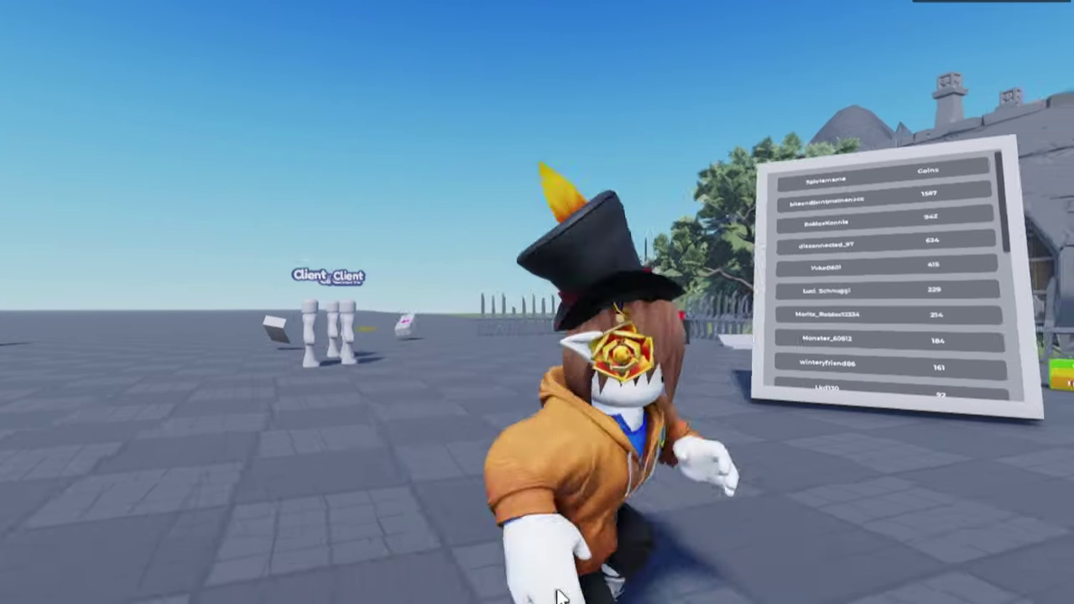
right_click_drag(558, 597, 559, 598)
key("w")
key("space")
key("space")
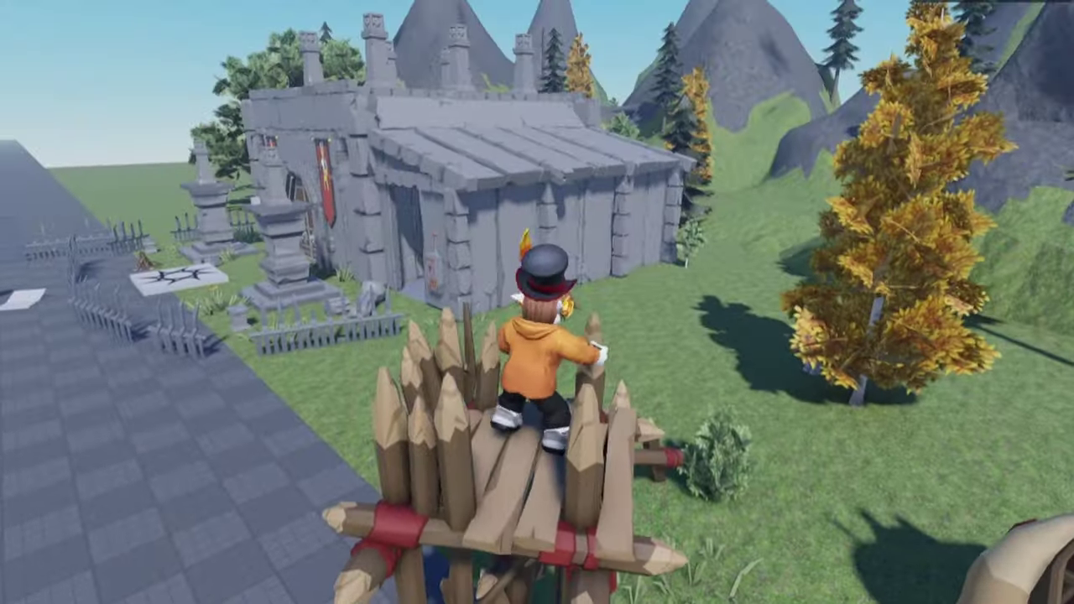
right_click_drag(743, 352, 742, 352)
key("space")
key("s")
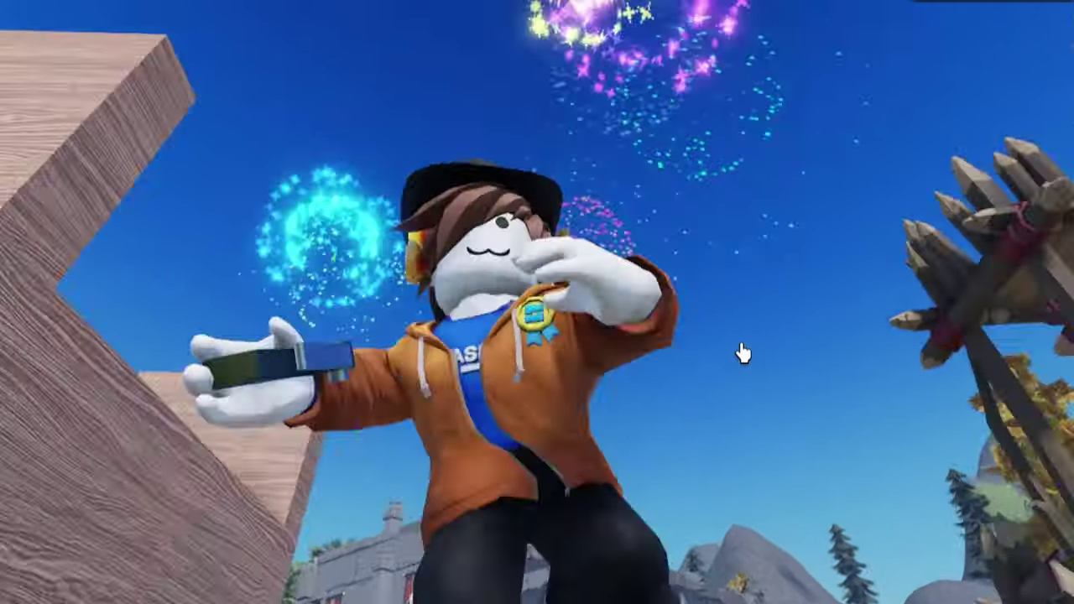
key("a")
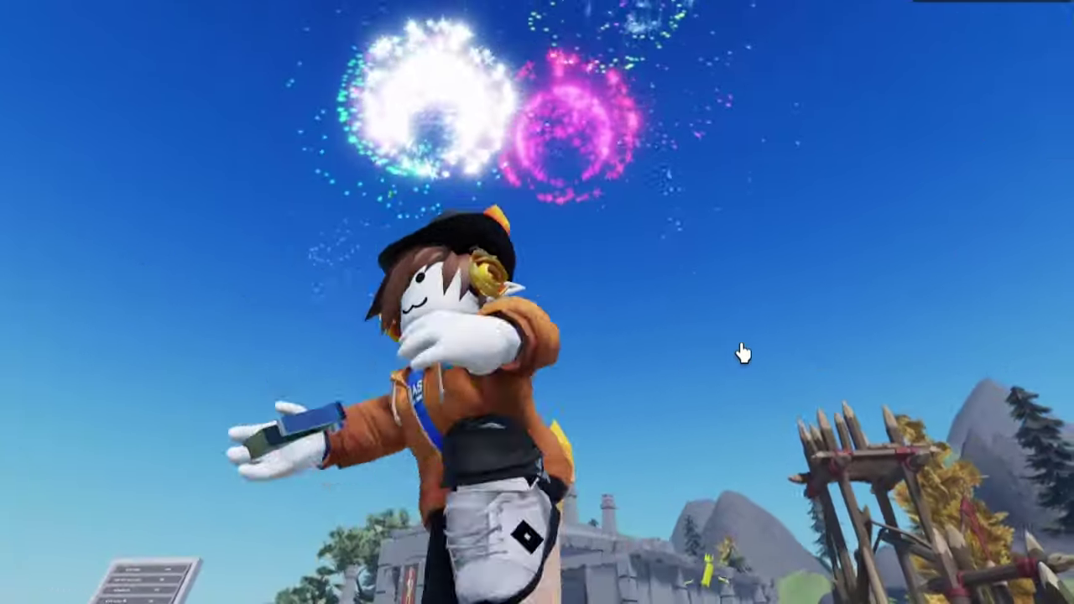
key("w")
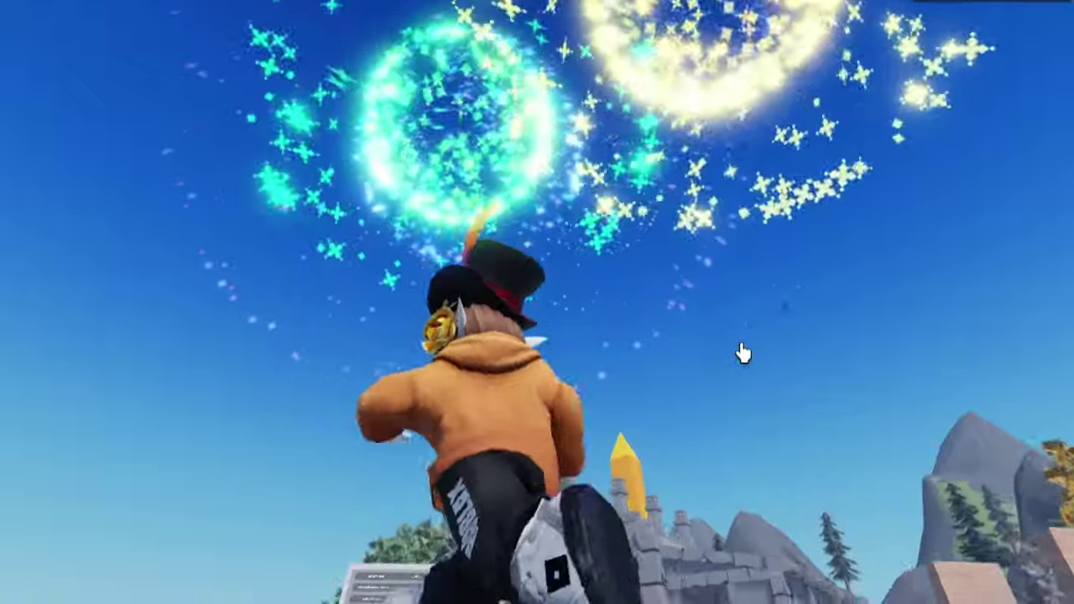
key("s")
key("d")
key("s")
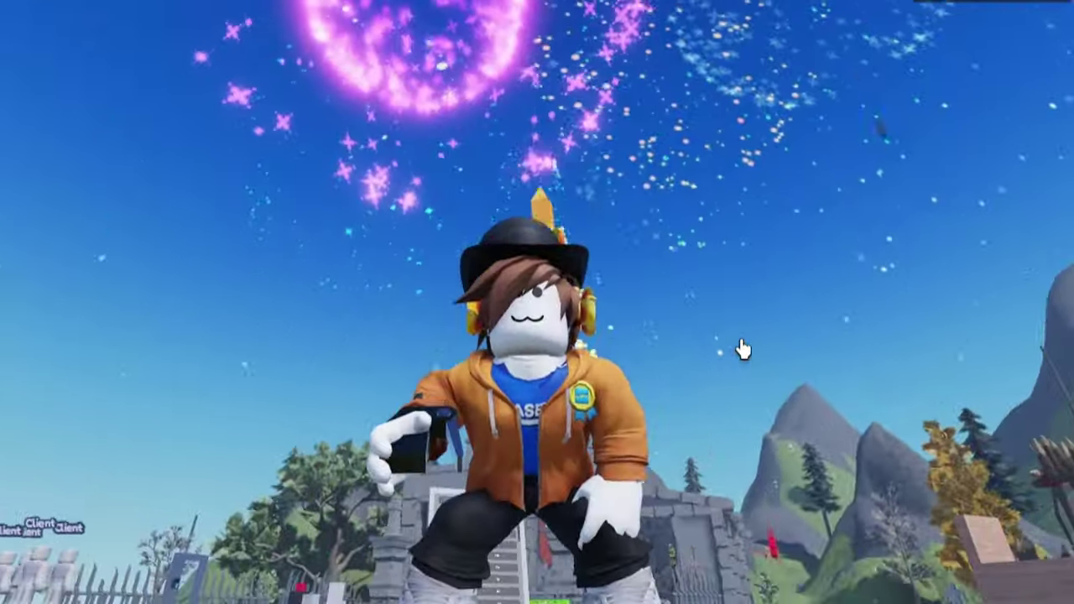
right_click_drag(743, 349, 746, 341)
key("d")
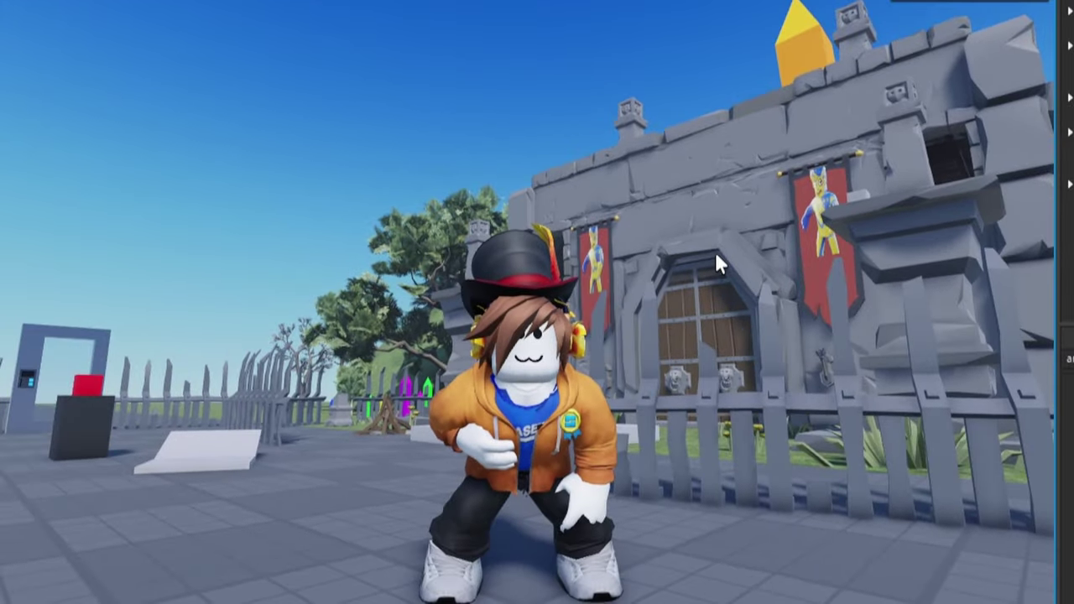
right_click_drag(714, 252, 713, 252)
key("d")
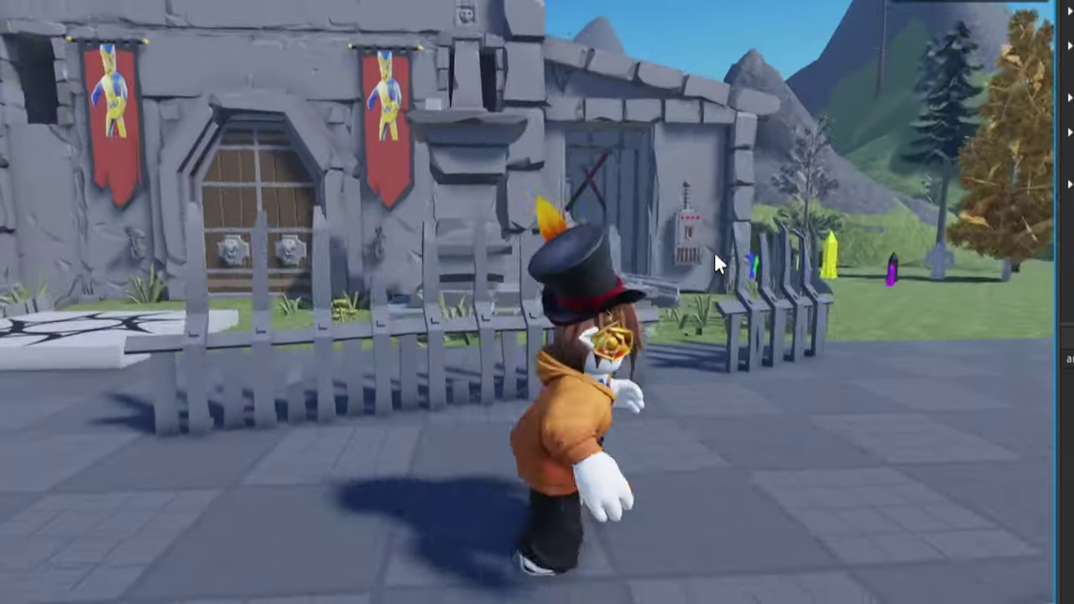
key("w")
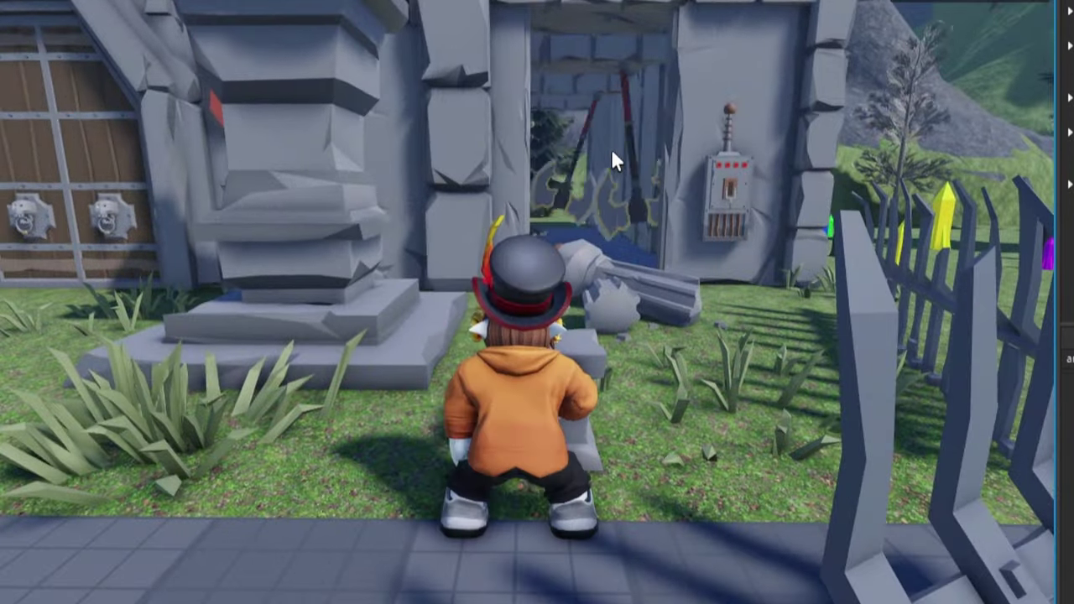
key("s")
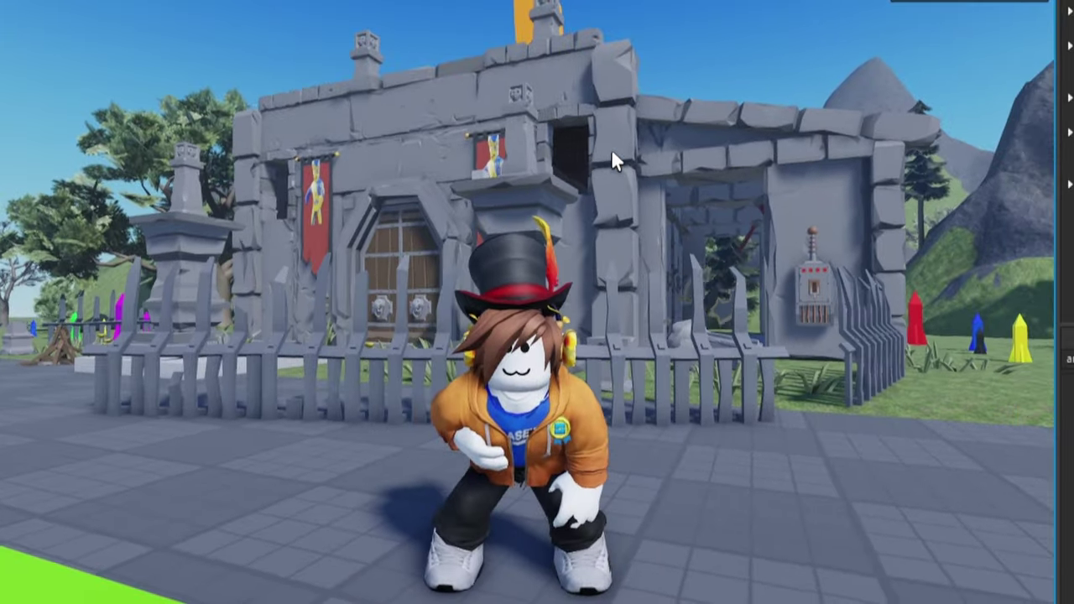
right_click_drag(612, 152, 612, 151)
scroll(612, 152, "up", 2)
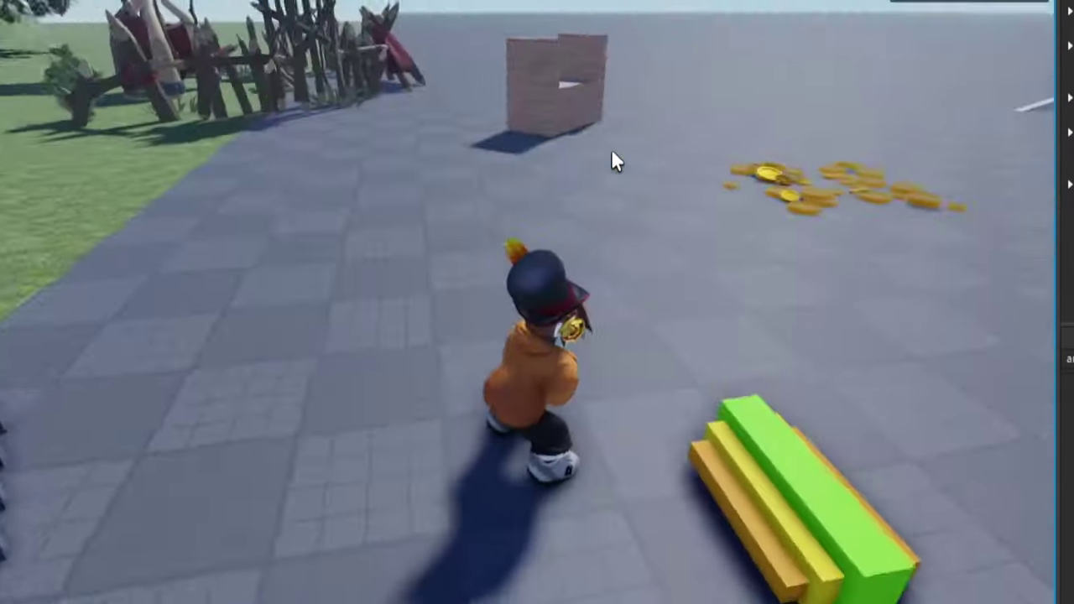
key("w")
right_click_drag(612, 152, 612, 152)
key("s")
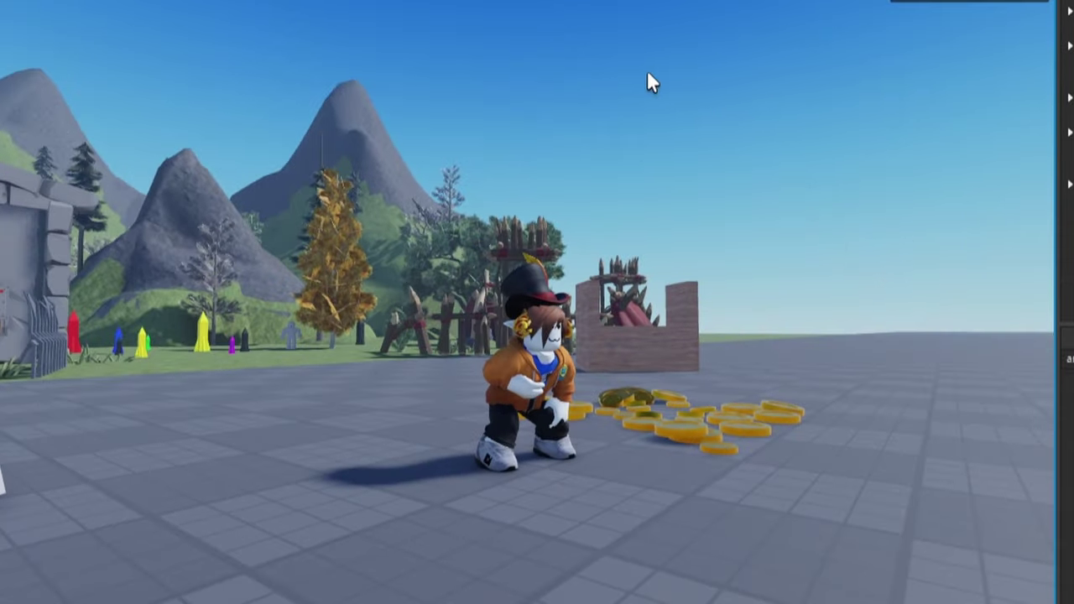
key("d")
right_click_drag(648, 76, 647, 74)
key("a")
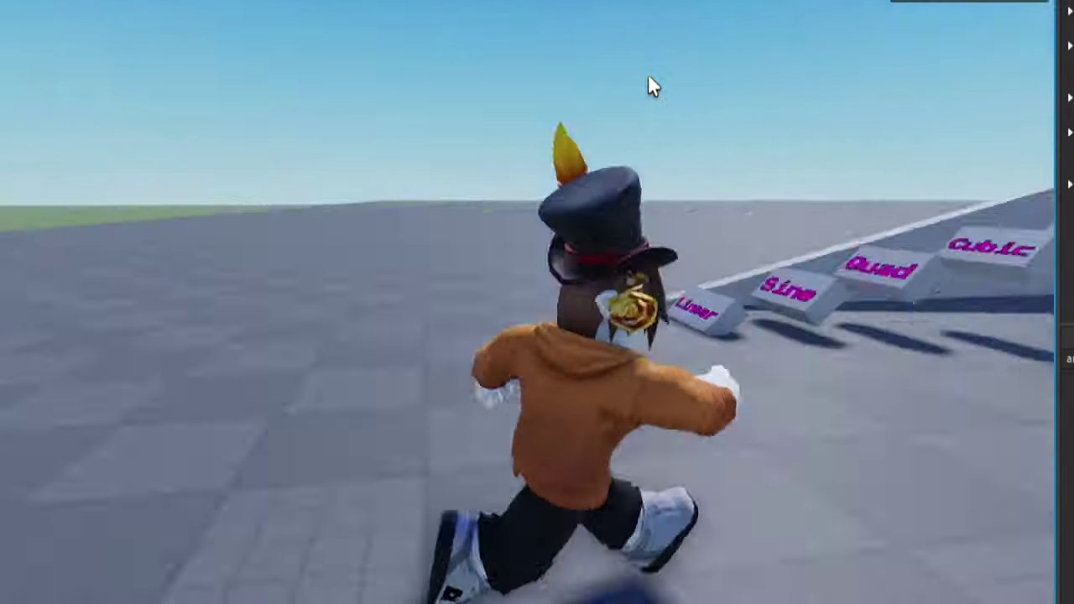
- Walk the avatar to the row of easing-style blocks and examine how the blocks from Linear onward move
right_click_drag(647, 74, 648, 74)
key("d")
key("w")
key("a")
key("d")
key("a")
key("d")
key("s")
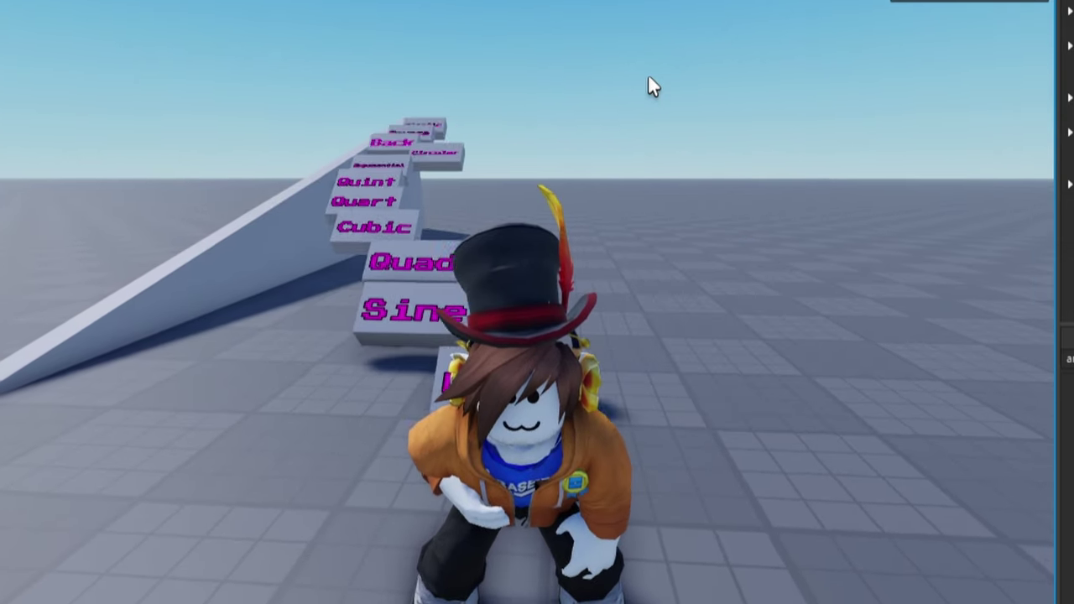
key("d")
right_click_drag(648, 74, 647, 74)
key("w")
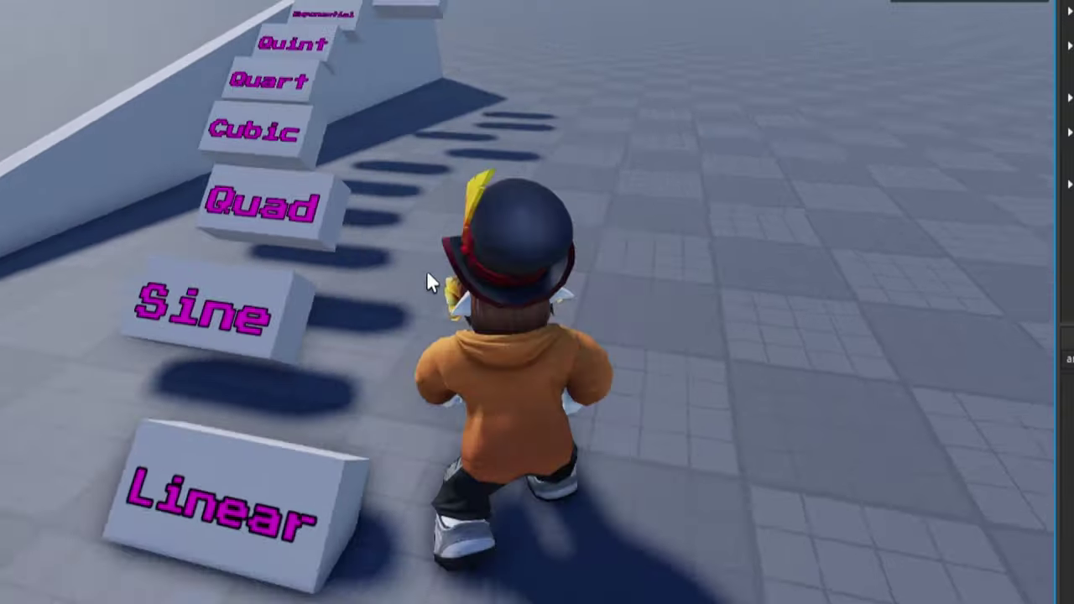
key("a")
key("space")
key("a")
right_click_drag(431, 282, 431, 281)
key("s")
key("a")
right_click_drag(561, 439, 525, 444)
key("w")
key("d")
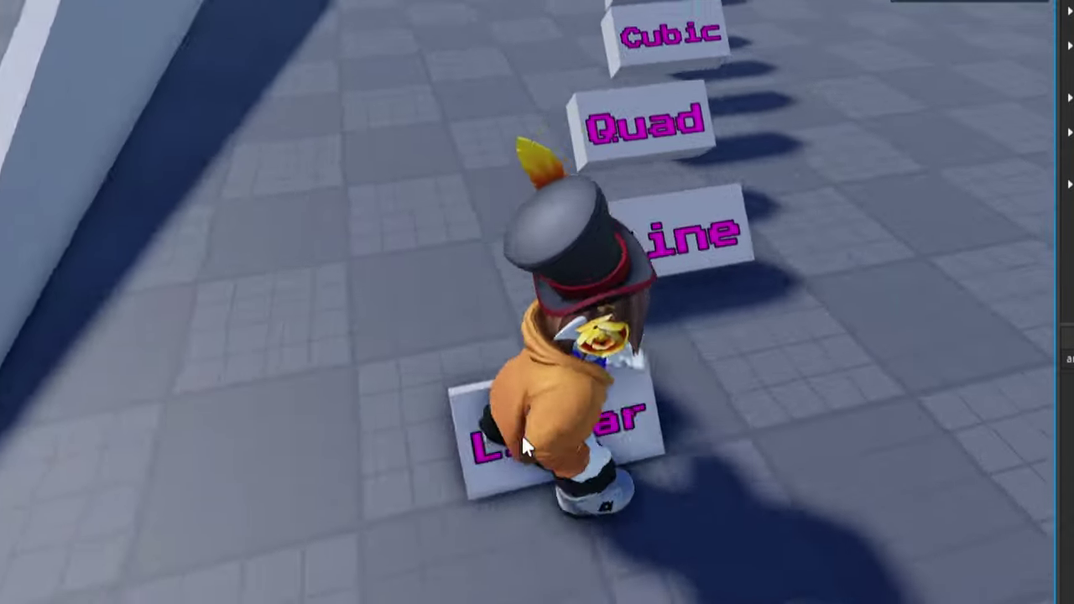
key("d")
right_click_drag(611, 383, 609, 374)
key("w")
key("a")
key("a")
key("d")
key("s")
key("w")
key("a")
key("s")
right_click_drag(519, 165, 519, 162)
scroll(519, 166, "up", 3)
key("a")
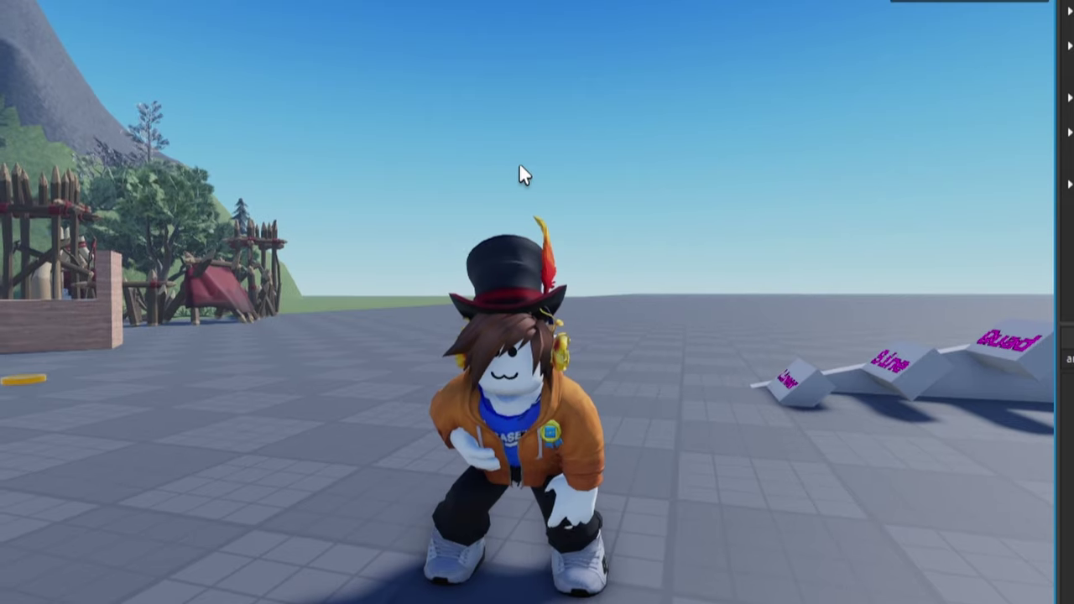
key("s")
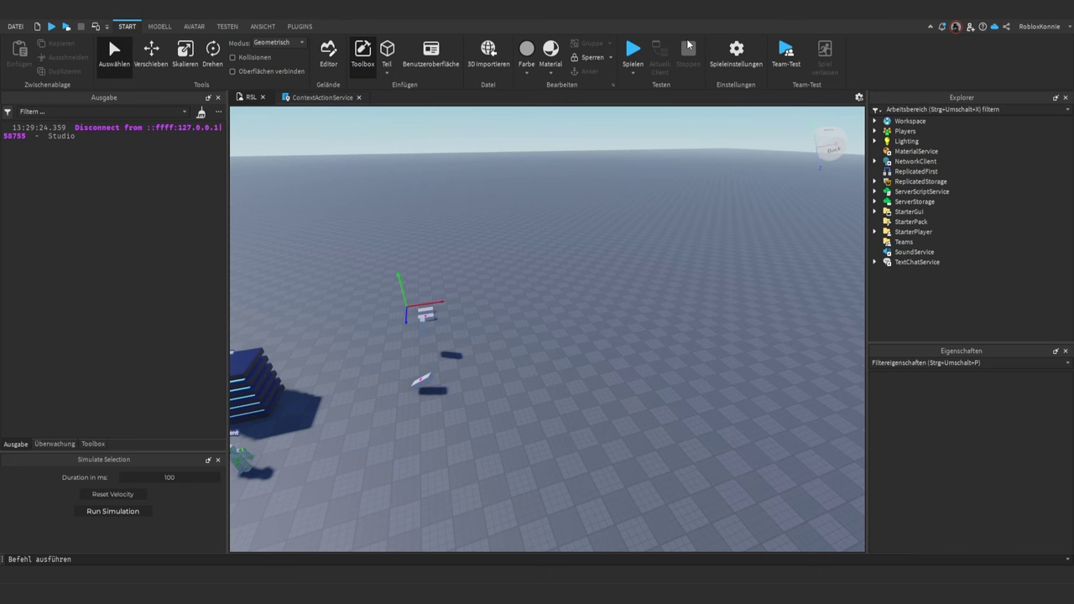
- Insert a block part and place it on an empty area of the baseplate
key("s")
right_click_drag(618, 212, 618, 212)
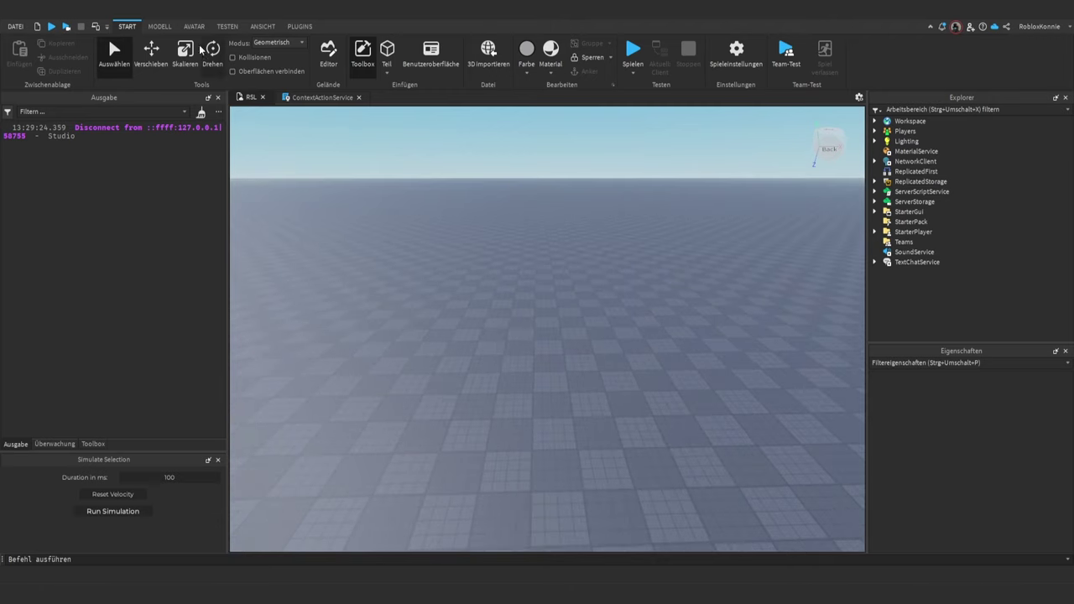
left_click(158, 27)
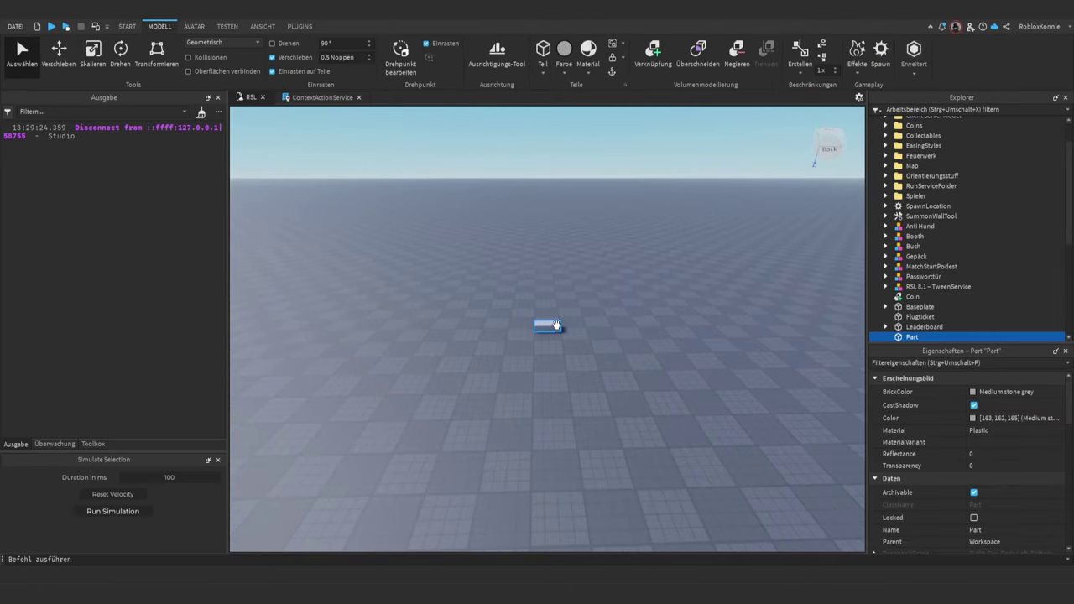
left_click_drag(556, 326, 547, 357)
- Scale the new part outward into a wider, flat slab
key("ctrl+3")
scroll(547, 343, "up", 5)
left_click_drag(616, 356, 678, 359)
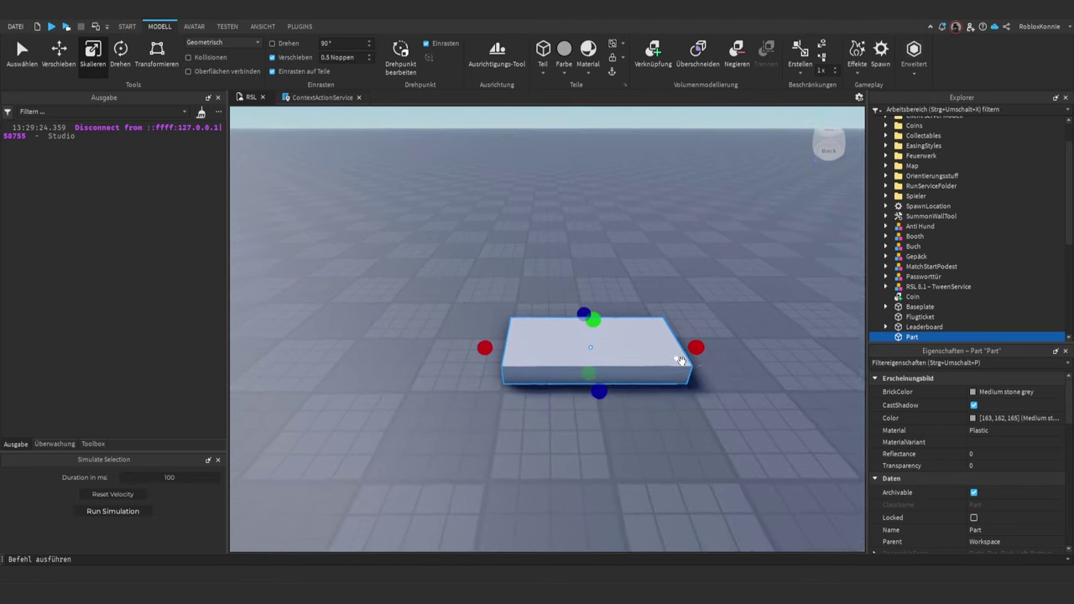
right_click_drag(679, 360, 609, 401)
scroll(942, 209, "down", 1)
scroll(941, 209, "up", 3)
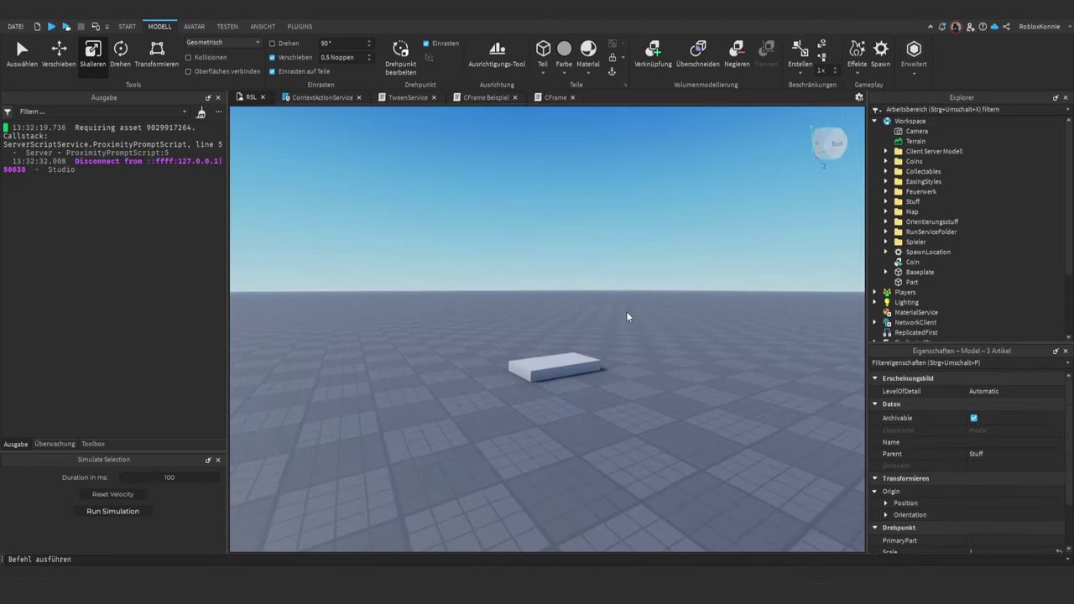
- Rename the slab Part1 and place a duplicate of it 12 studs away along the red axis
scroll(625, 311, "up", 3)
right_click_drag(626, 312, 556, 348)
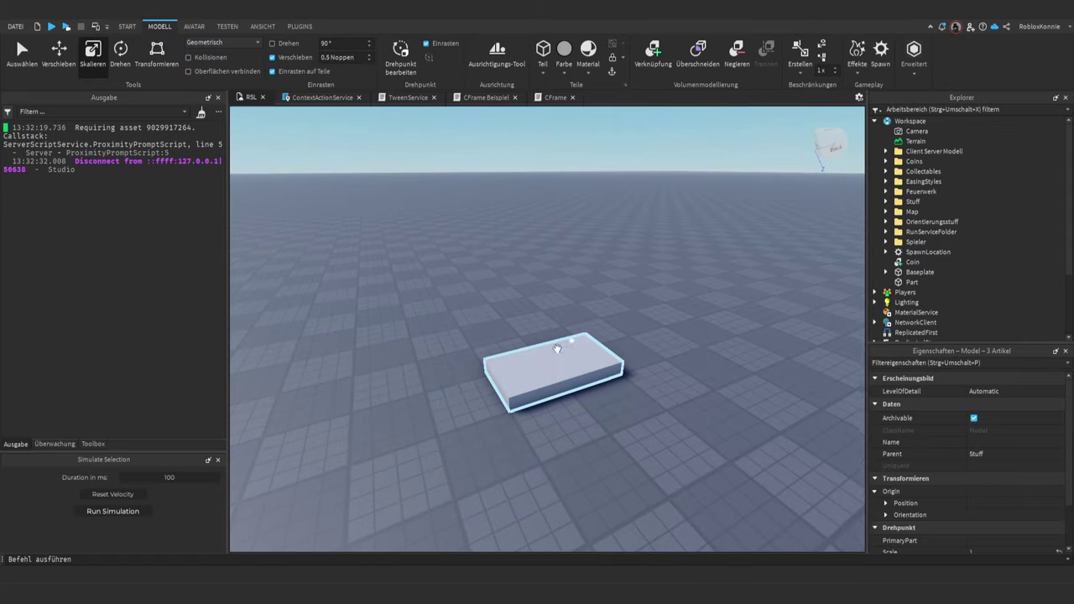
left_click(556, 348)
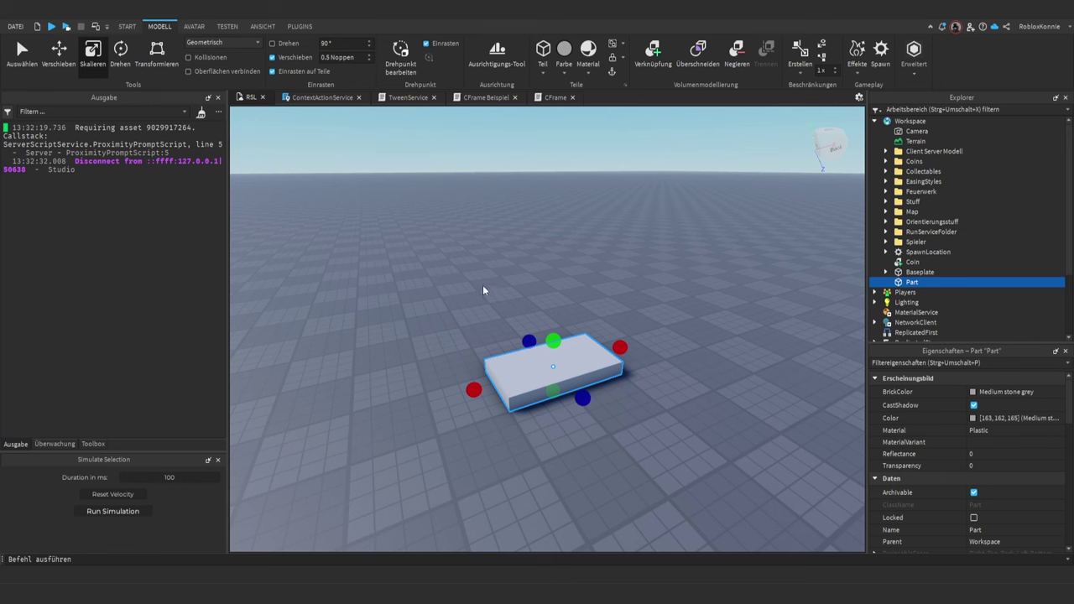
right_click_drag(553, 337, 532, 333)
key("s")
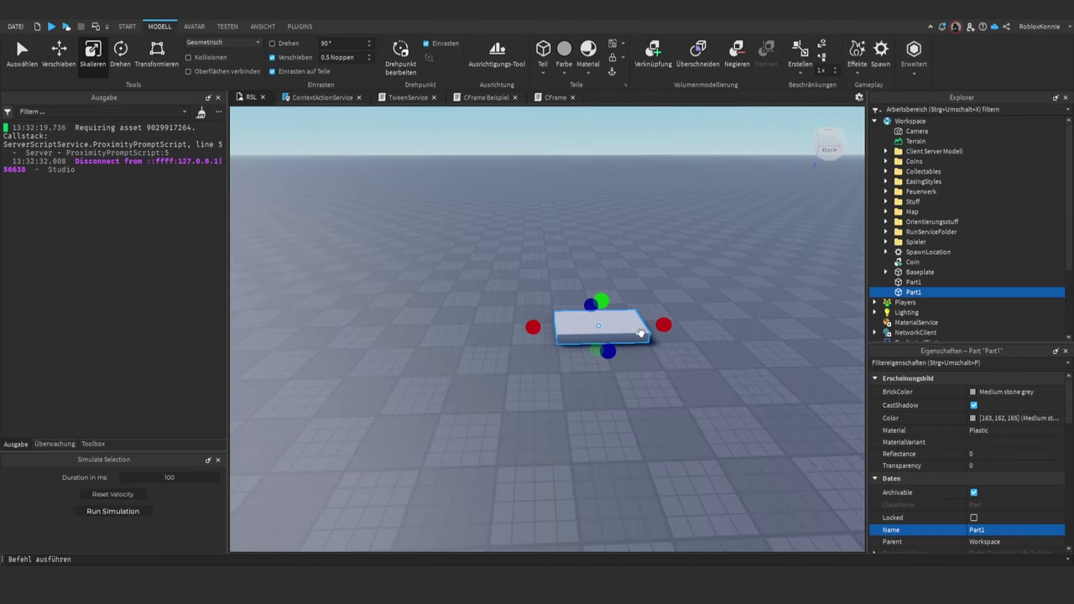
right_click_drag(641, 333, 658, 339)
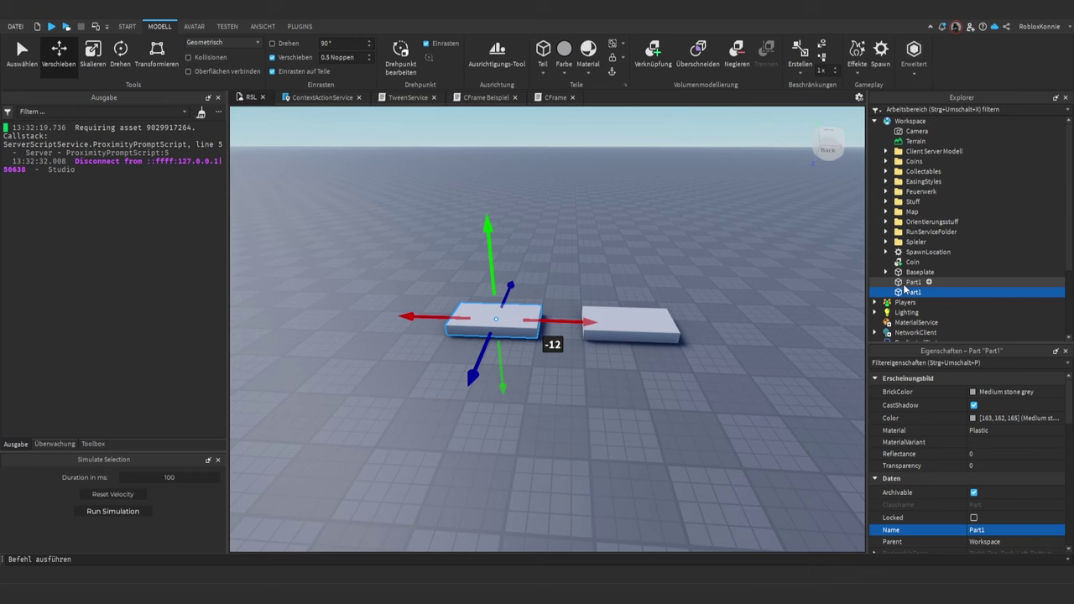
- Rename the original slab, the one that was not moved, as Part2
left_click(906, 283)
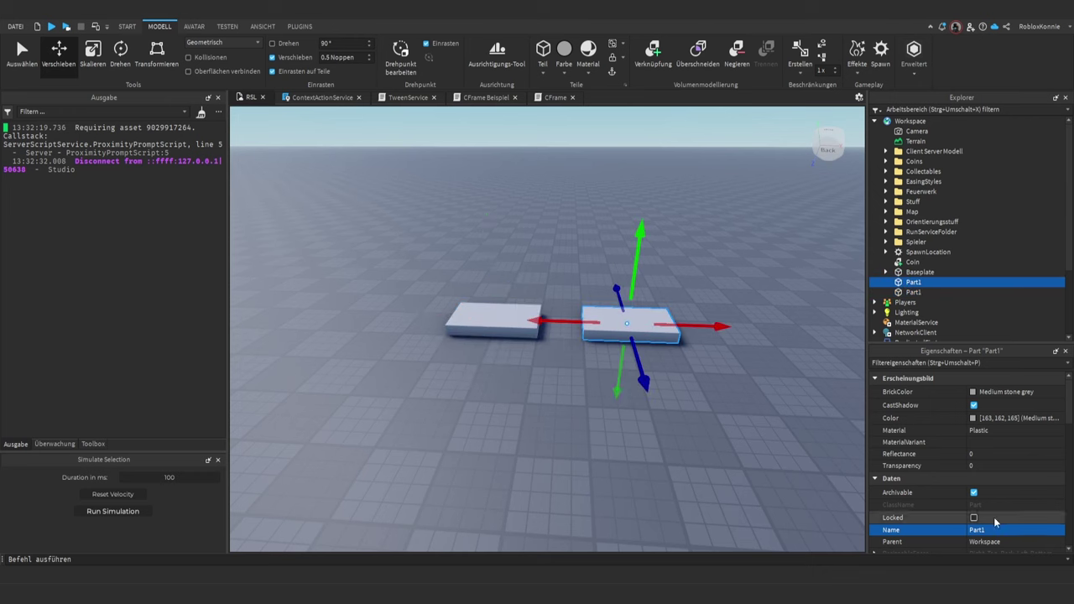
key("Return")
right_click_drag(525, 356, 526, 371)
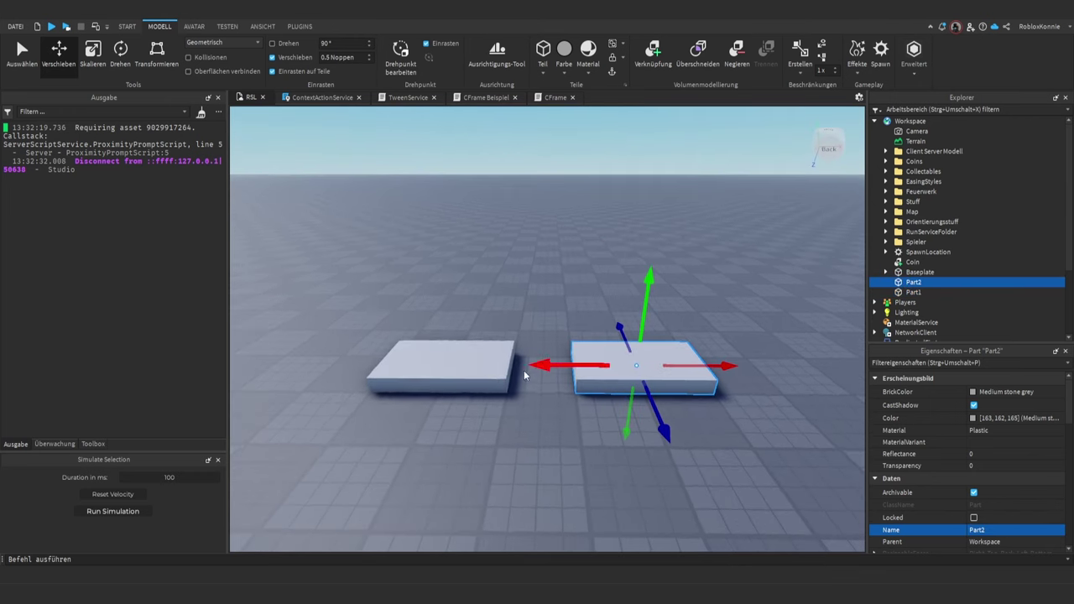
- Set the colour of Part2 to the beige tone [165, 153, 124]
left_click(495, 370)
left_click(654, 366)
left_click(973, 417)
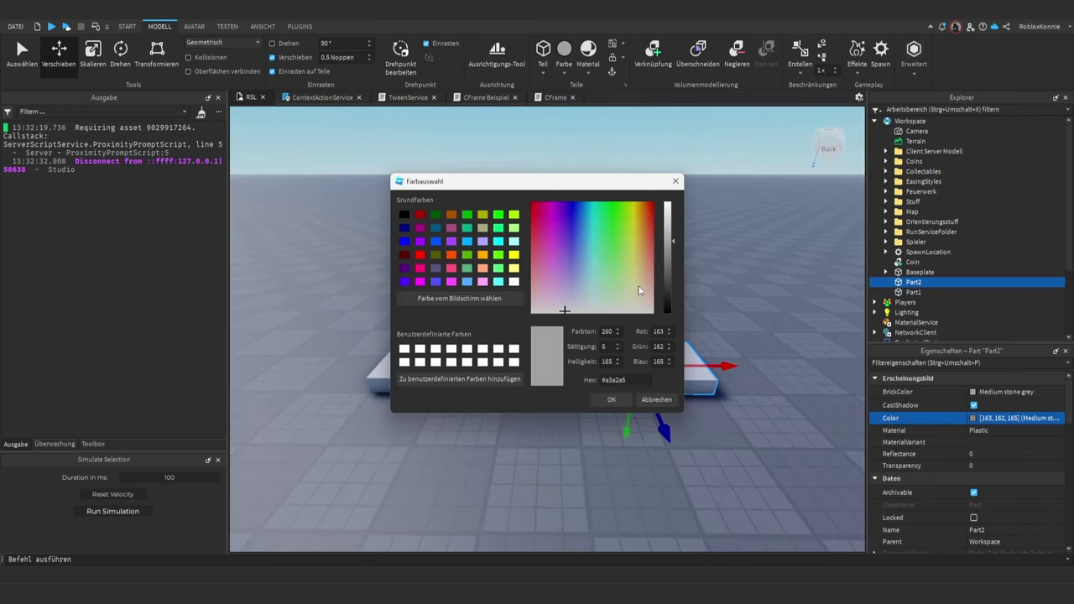
left_click(611, 399)
- Set the colour of Part1 to the lilac tone [165, 127, 154]
left_click(419, 364)
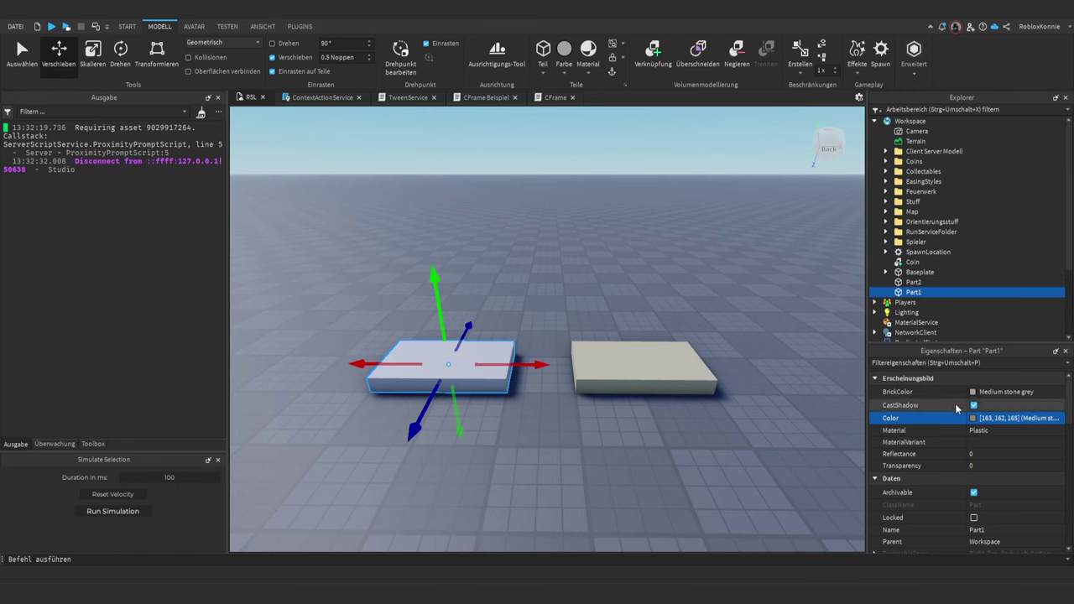
left_click(973, 419)
left_click(612, 399)
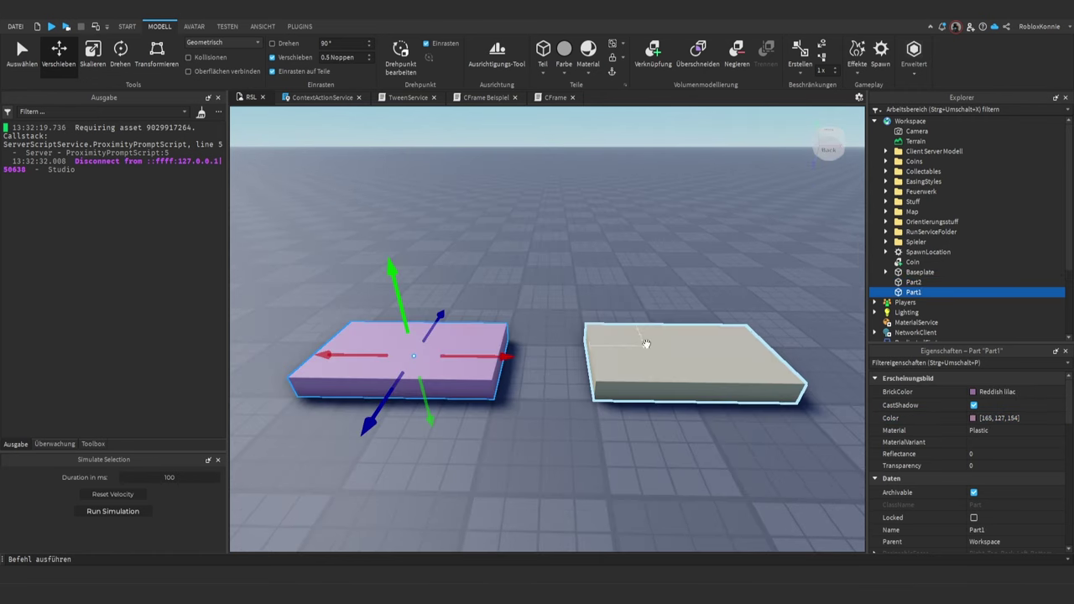
left_click(645, 342)
left_click(468, 352)
left_click(633, 345)
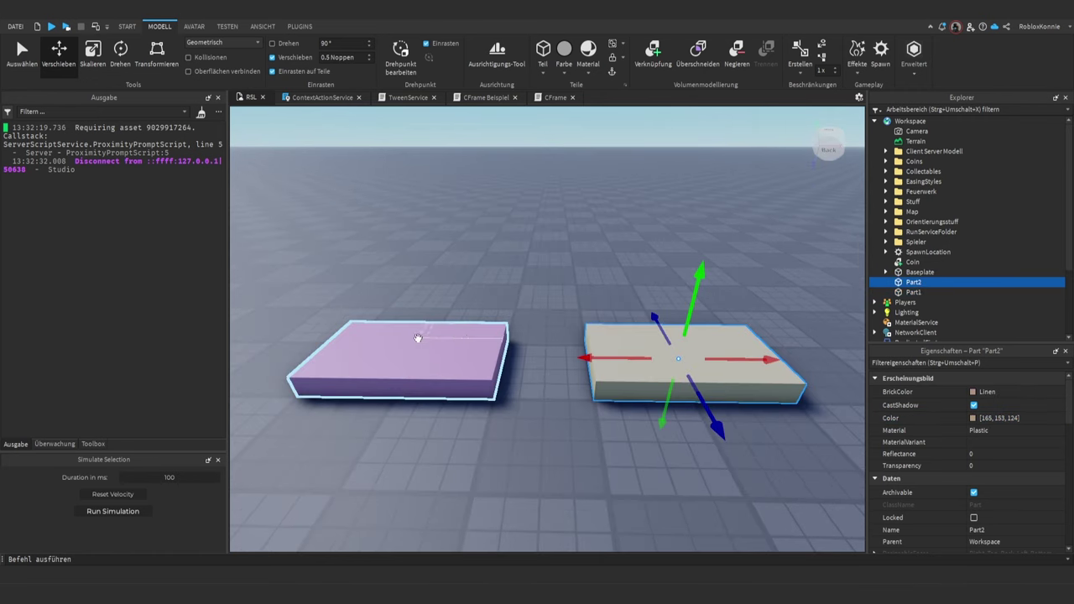
left_click(416, 339)
left_click(697, 137)
left_click(453, 364)
left_click(673, 354)
left_click(429, 352)
left_click(659, 347)
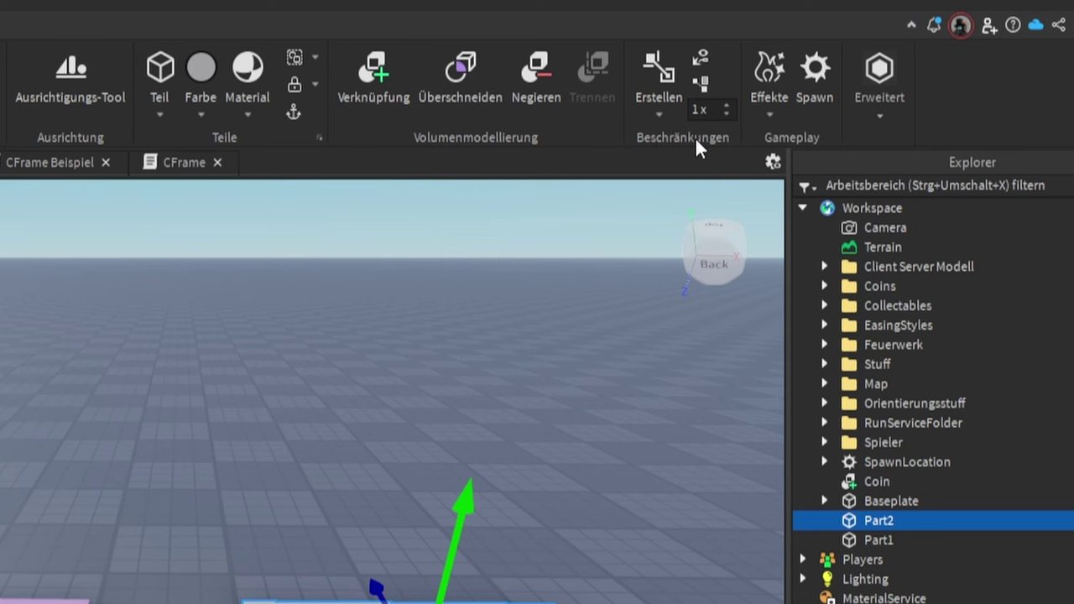
- Select both slabs, Part1 and Part2, and join them with a weld constraint (Kopplung)
left_click(660, 113)
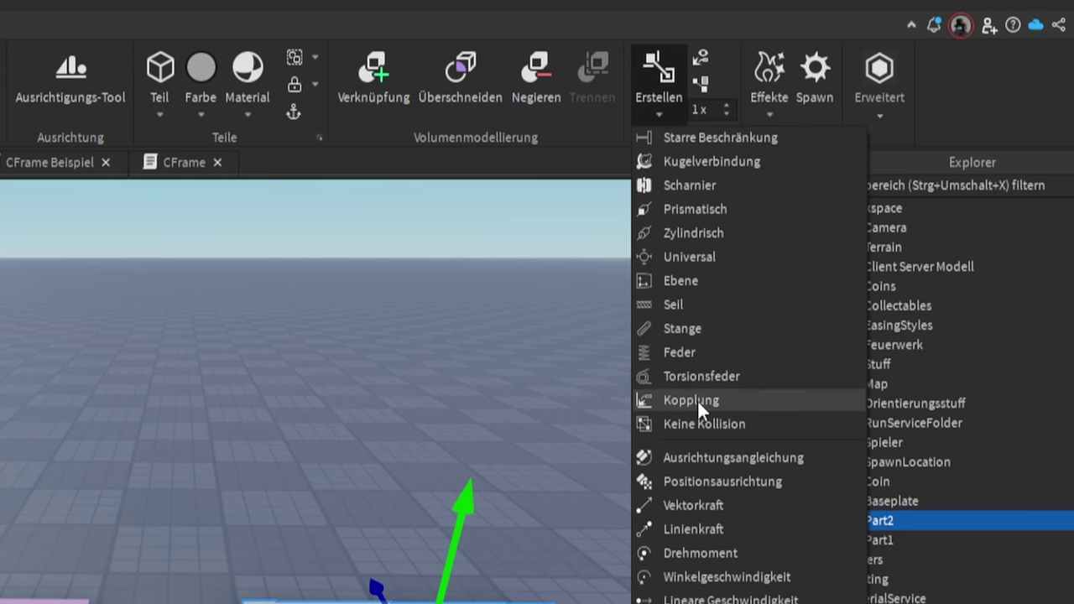
left_click(697, 423)
left_click(44, 601)
left_click(385, 601, "ctrl")
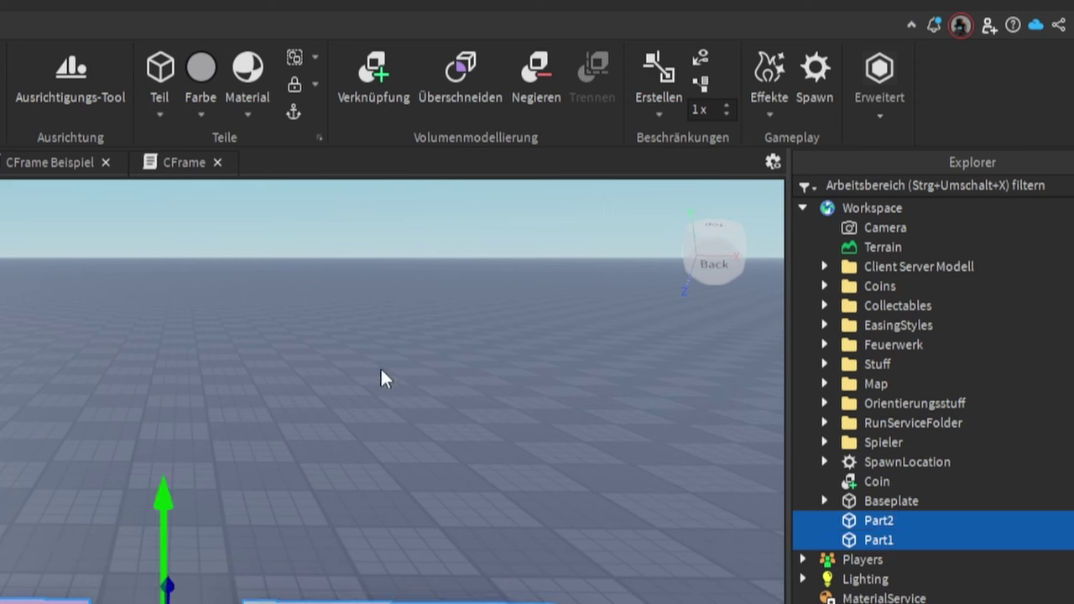
left_click(657, 115)
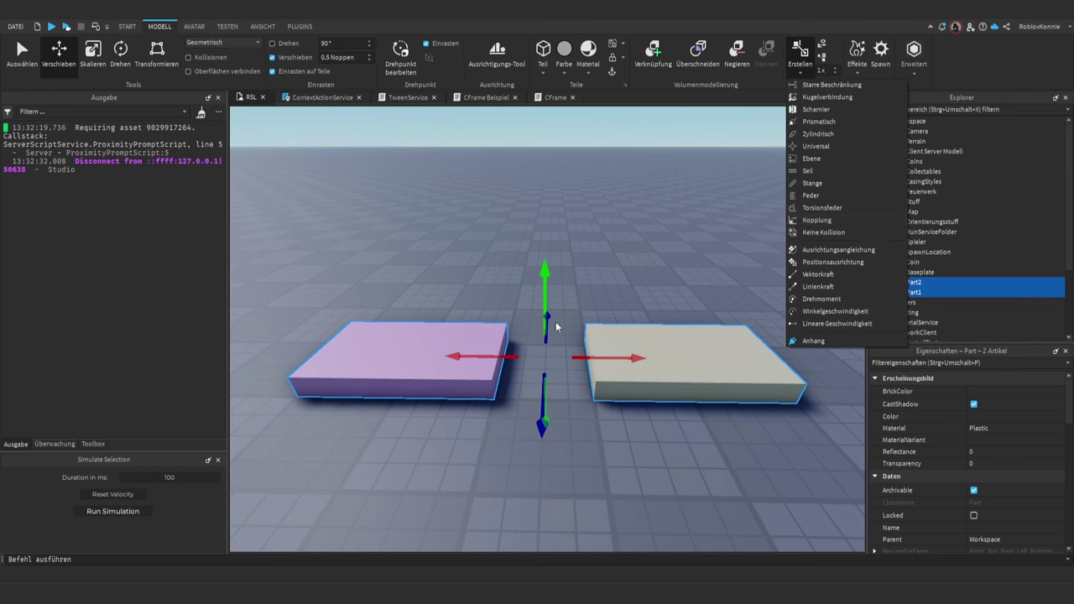
left_click(814, 220)
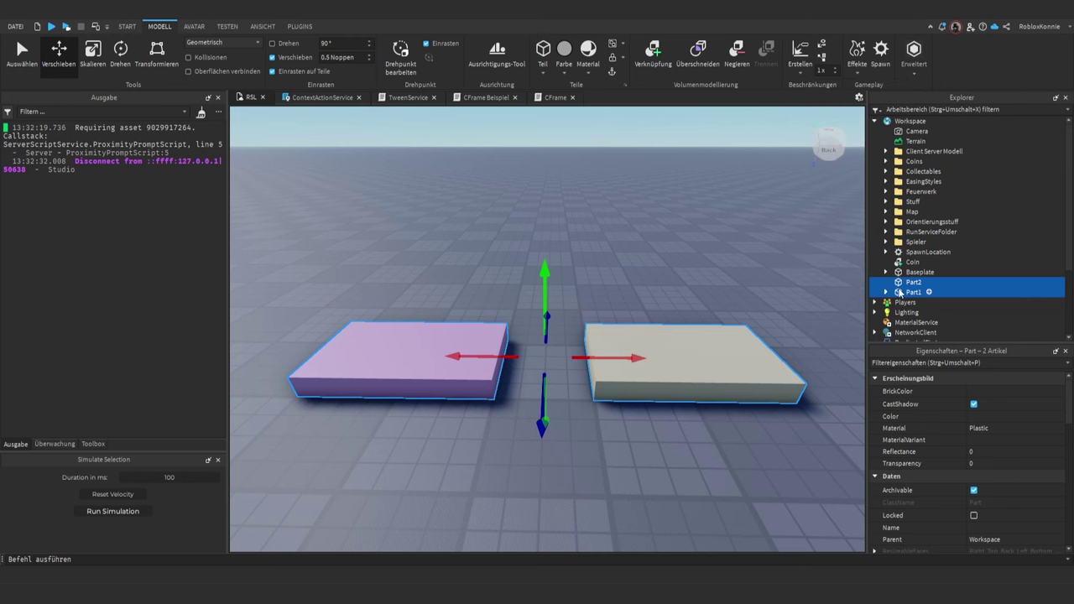
- Examine the WeldConstraint inside Part1, including which parts it references
left_click(913, 282)
left_click(913, 292)
left_click(886, 292)
left_click(910, 302)
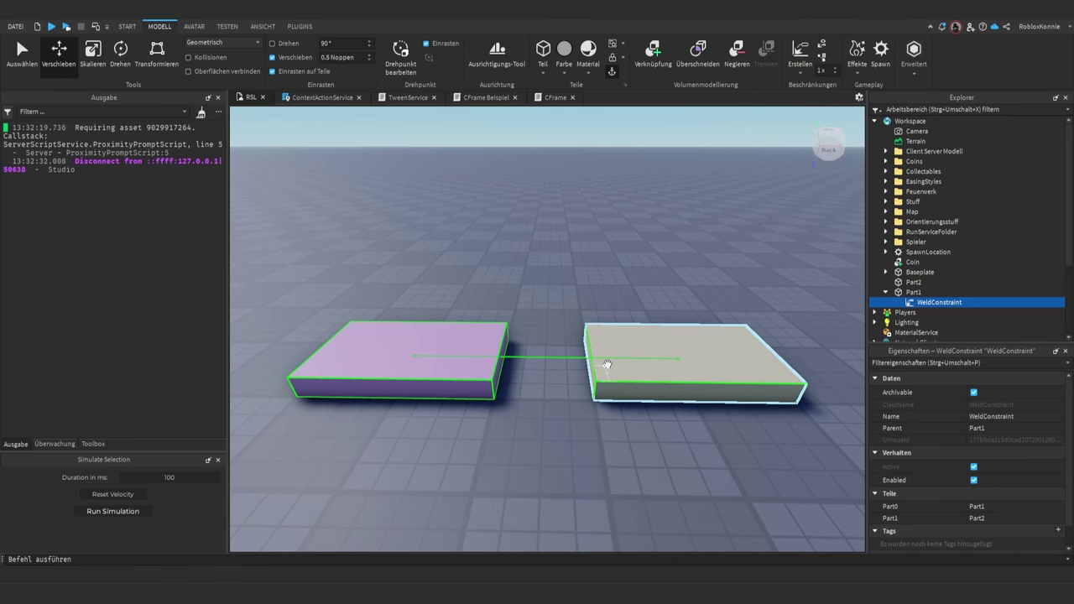
- Shift the beige slab so it slightly overlaps the lilac slab, and move the WeldConstraint out of Part1 directly into Workspace
left_click_drag(606, 364, 493, 361)
left_click(939, 302)
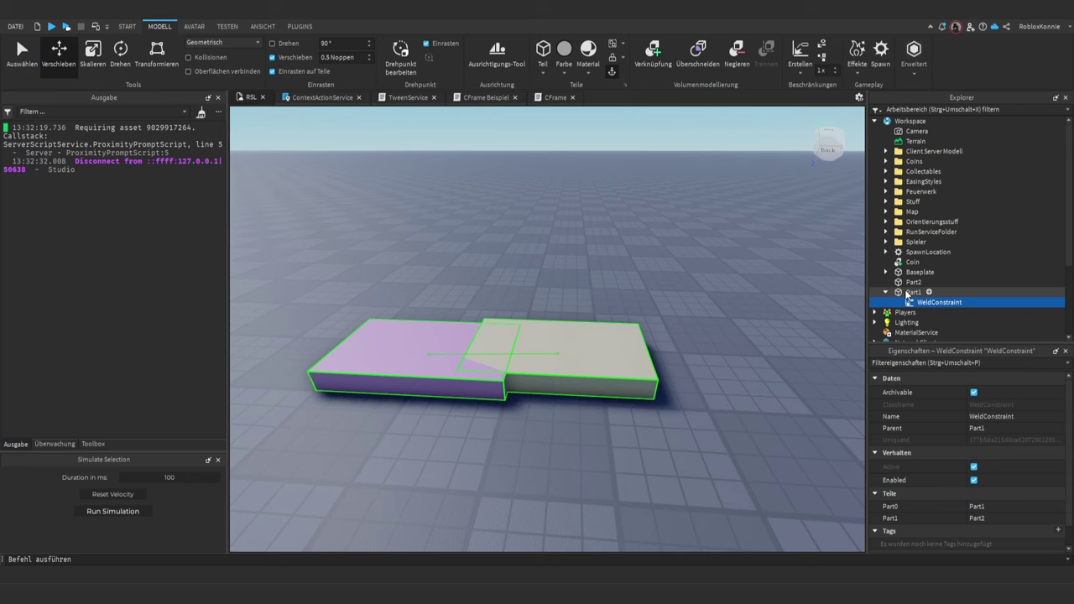
left_click(913, 292)
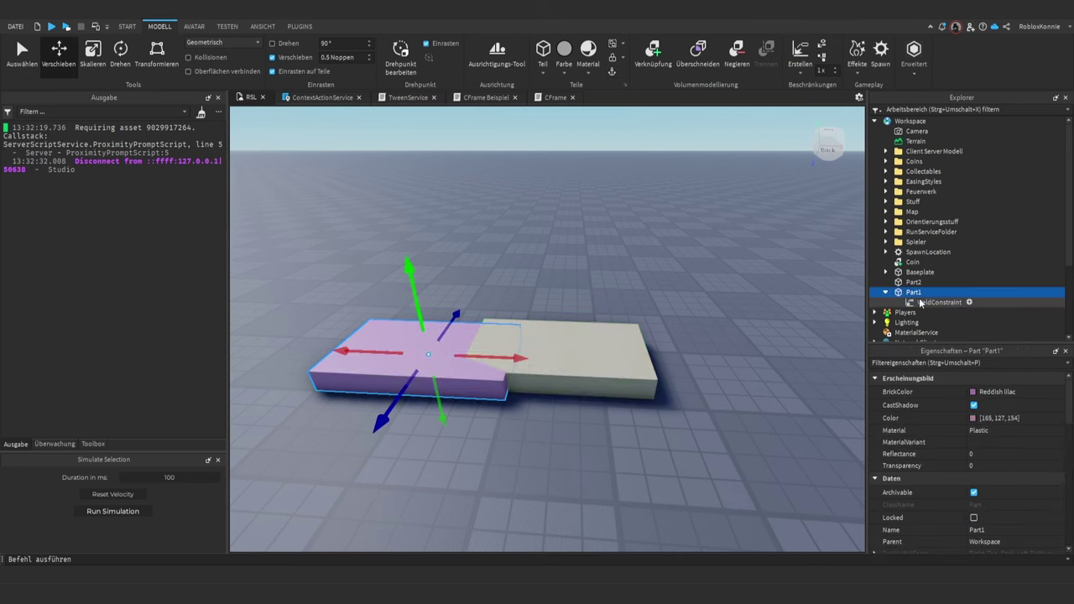
left_click_drag(931, 302, 910, 125)
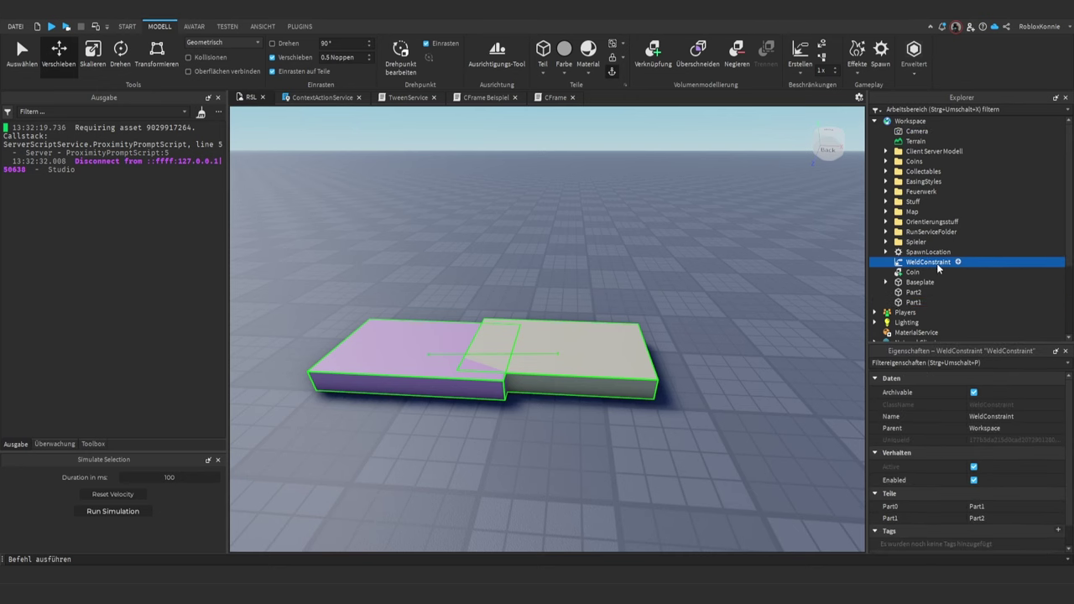
- Select Part1 and Part2 together and raise them above the baseplate, first by 5.5 and then by 3.5 studs
left_click(913, 292)
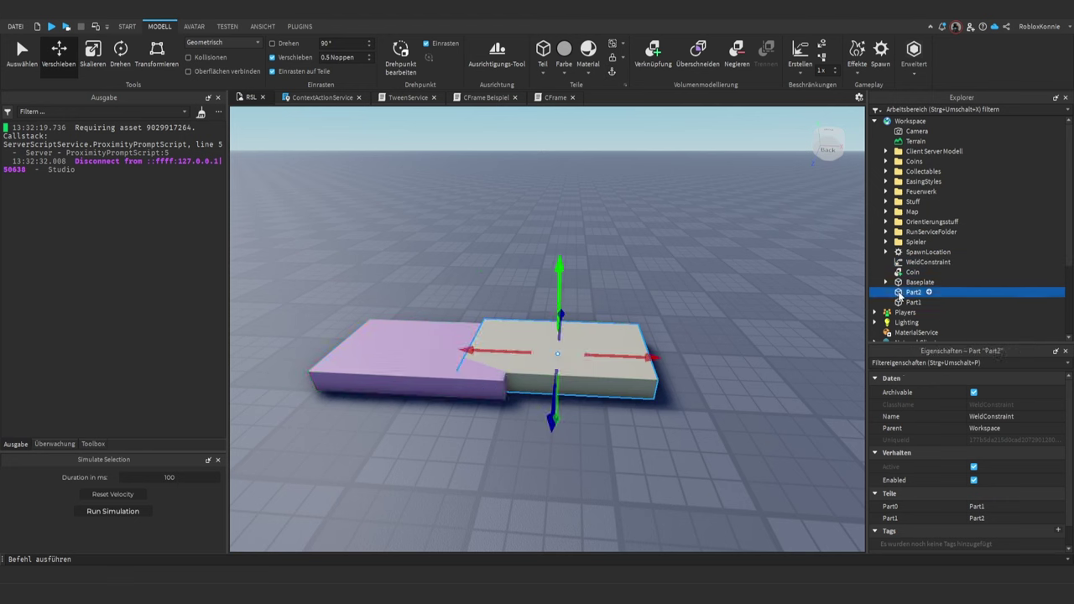
left_click(912, 302, "shift")
left_click_drag(486, 264, 486, 129)
key("f")
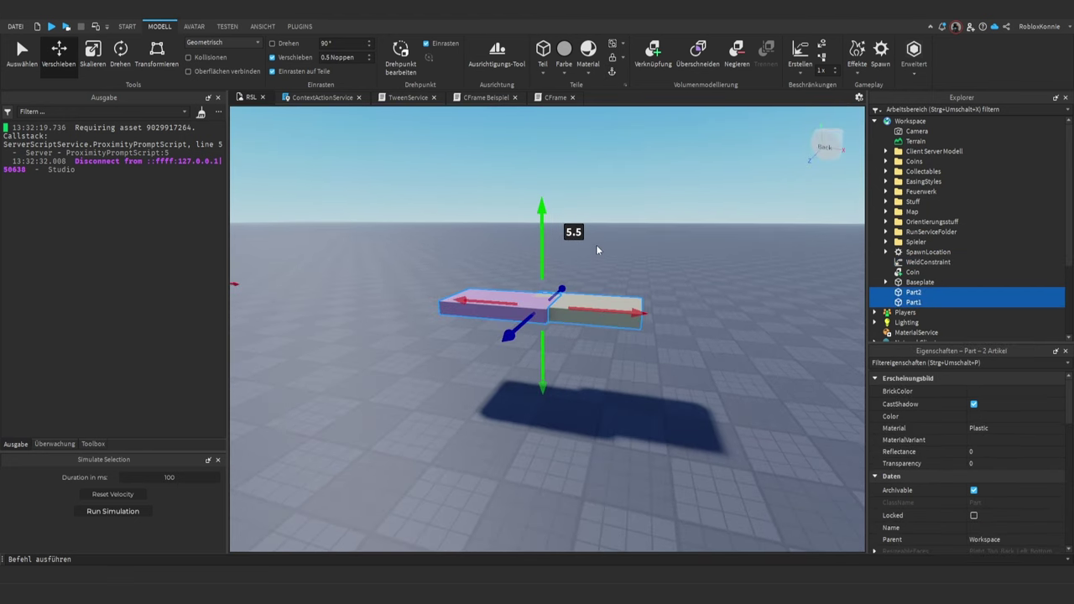
left_click_drag(541, 255, 539, 249)
left_click_drag(539, 249, 541, 210)
- Run the simulation to check how the two welded slabs fall, and stop it
left_click(67, 28)
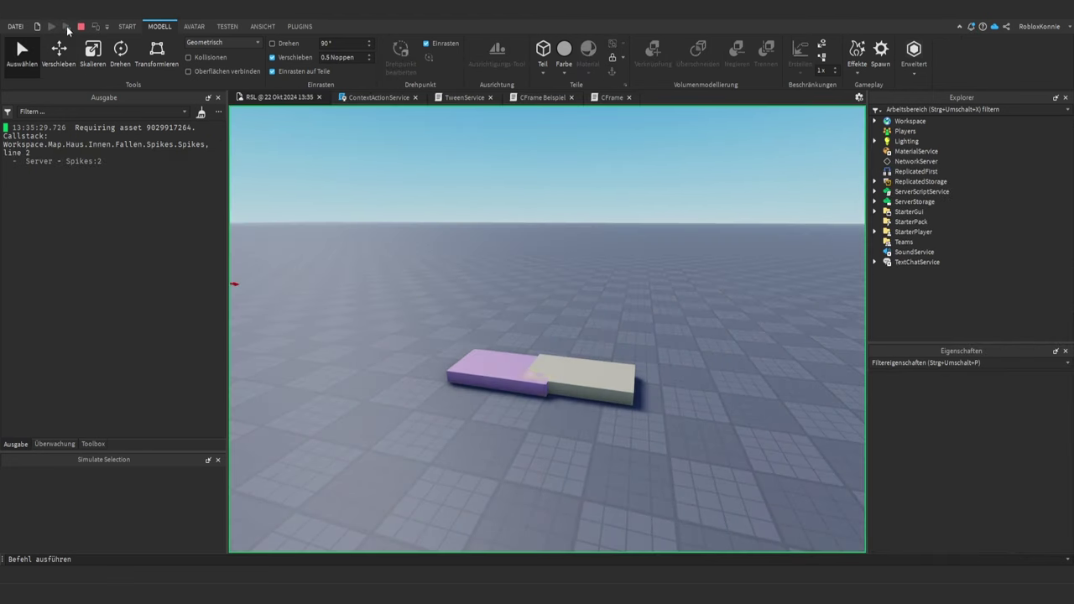
scroll(439, 289, "up", 10)
scroll(438, 289, "down", 10)
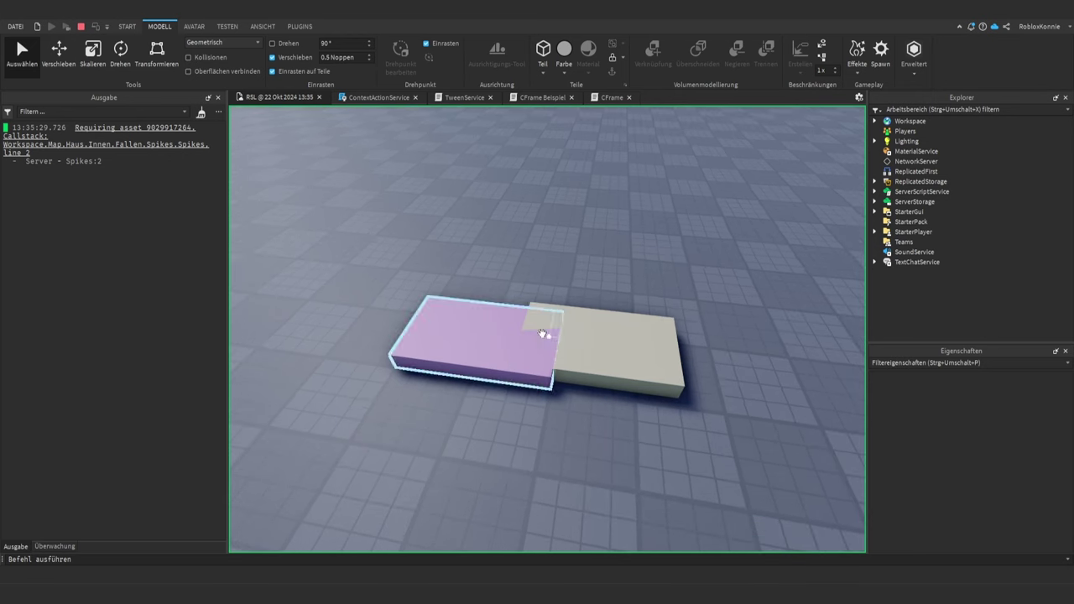
left_click(80, 27)
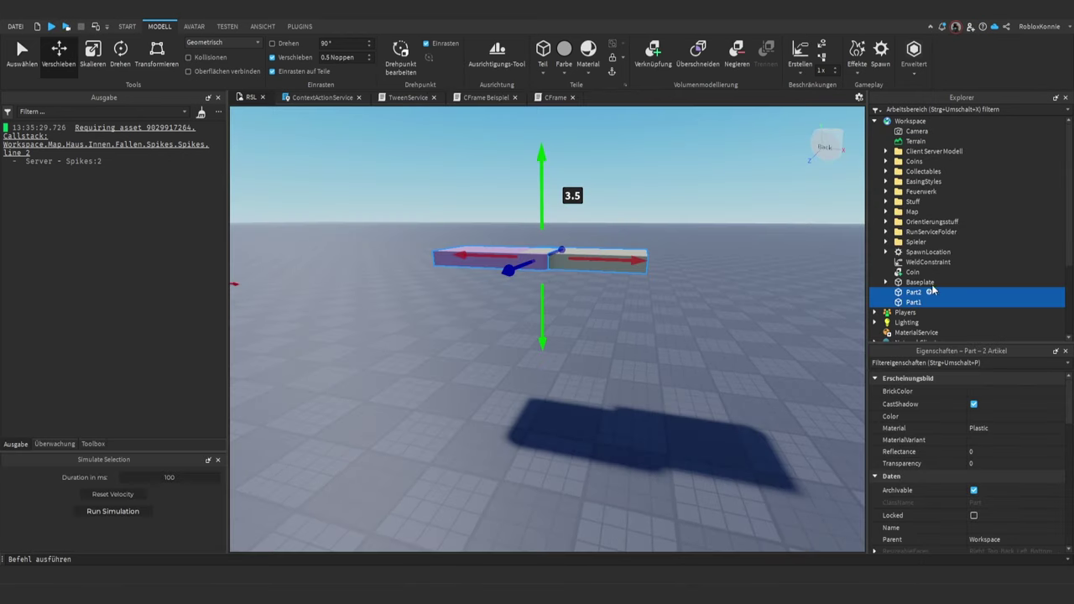
- Delete the WeldConstraint from Workspace, run the simulation to check how the unwelded slabs fall, and stop it
left_click(916, 263)
key("Delete")
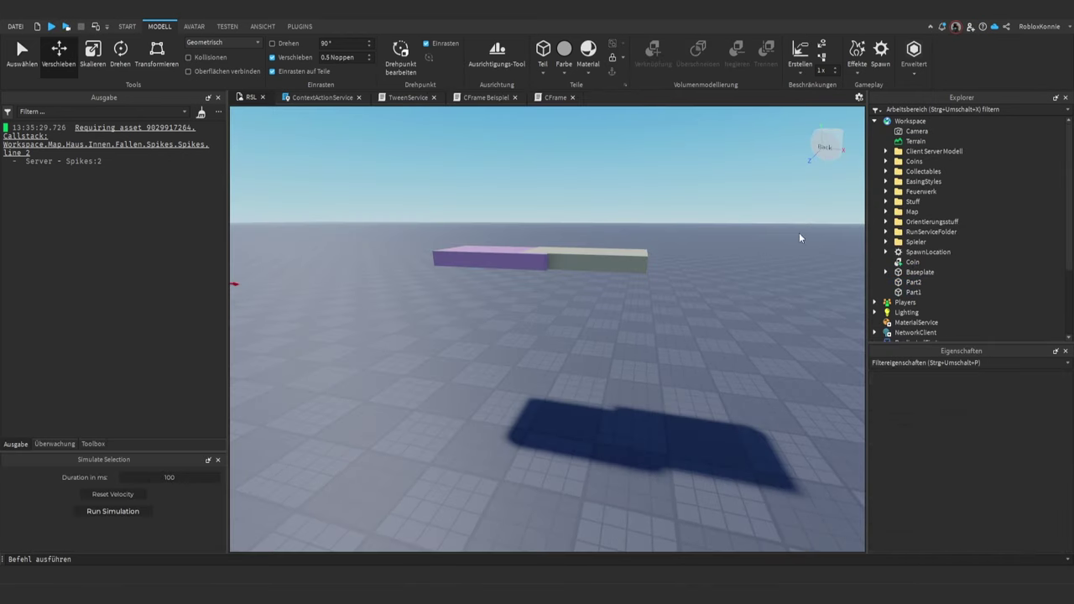
left_click(66, 26)
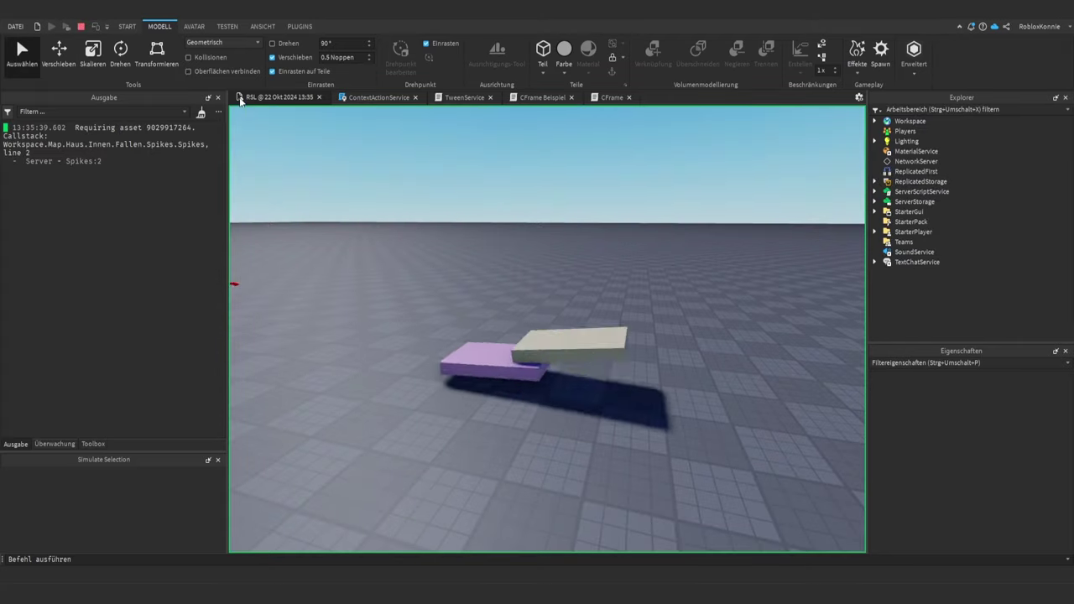
key("shift+F5")
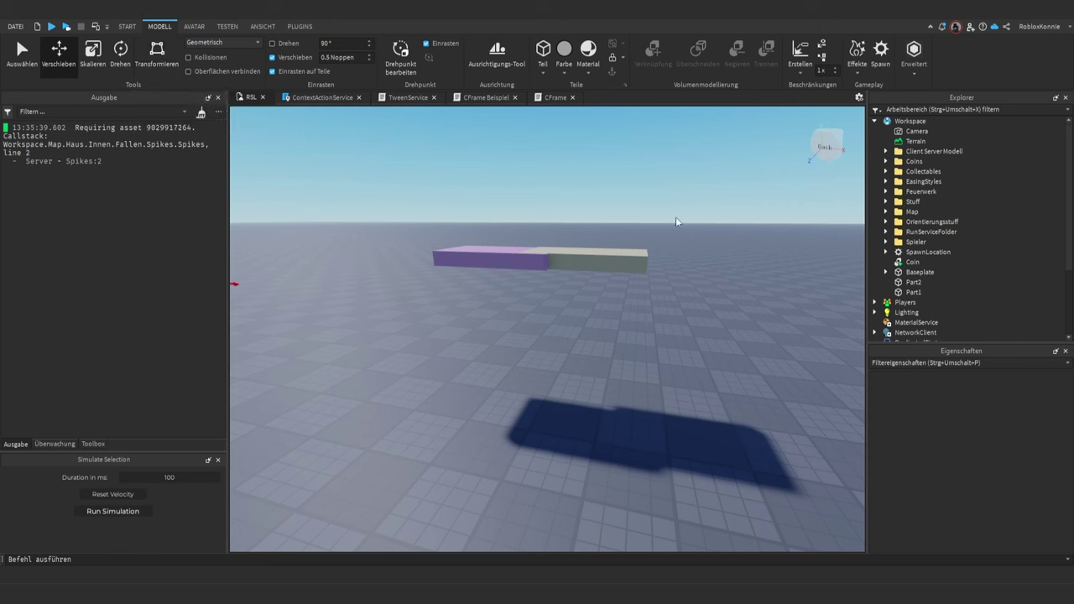
- Weld Part2 and Part1 together and move Part2 alone 10.5 studs away along the red axis
left_click(912, 282)
left_click(913, 292, "shift")
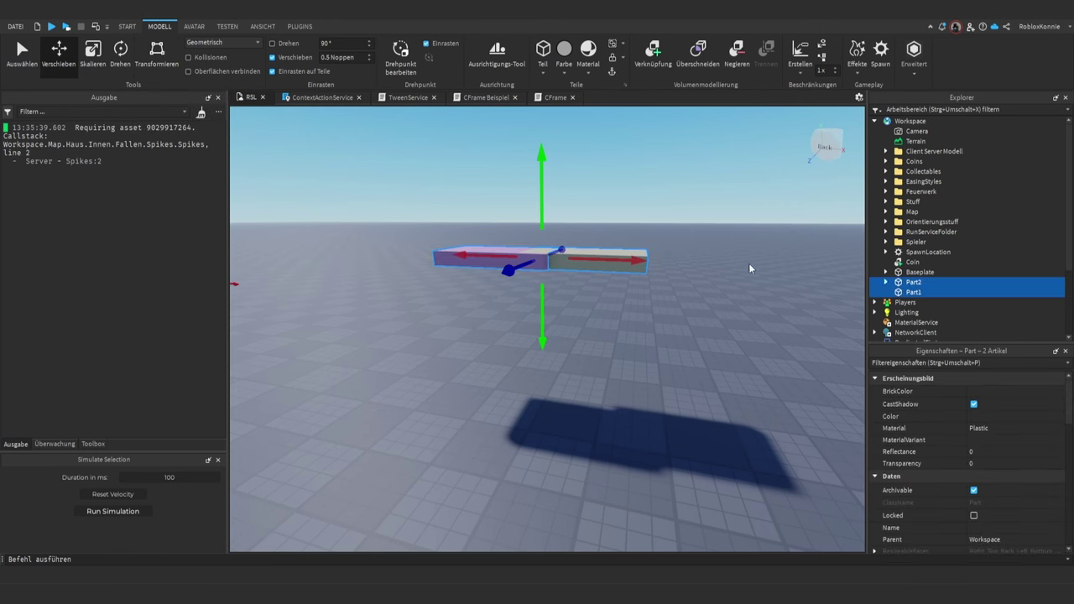
left_click(907, 283)
left_click_drag(669, 264, 839, 271)
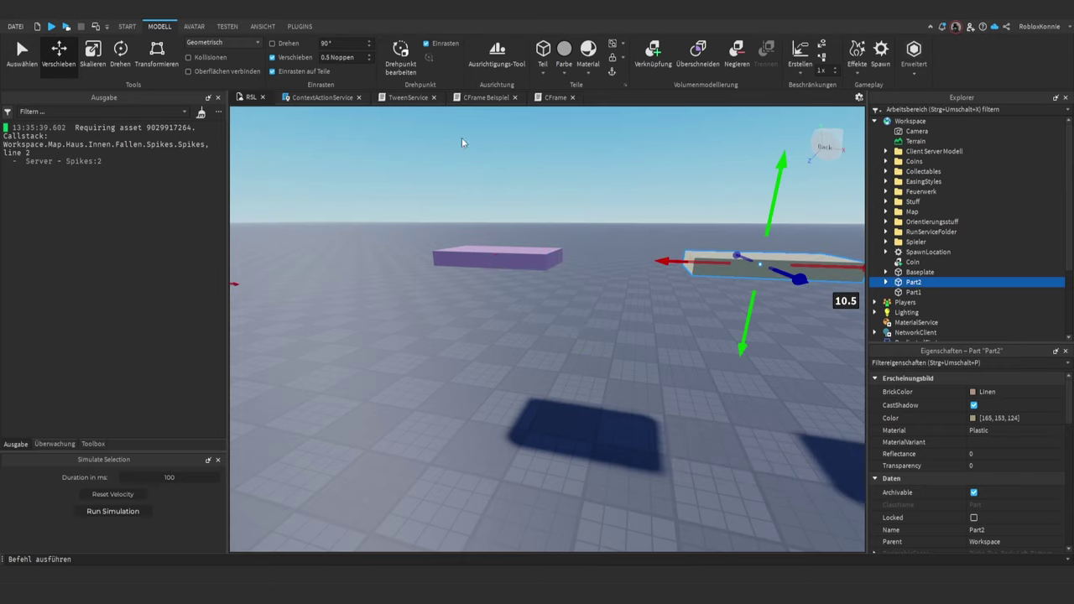
right_click_drag(471, 160, 475, 165)
scroll(475, 166, "down", 2)
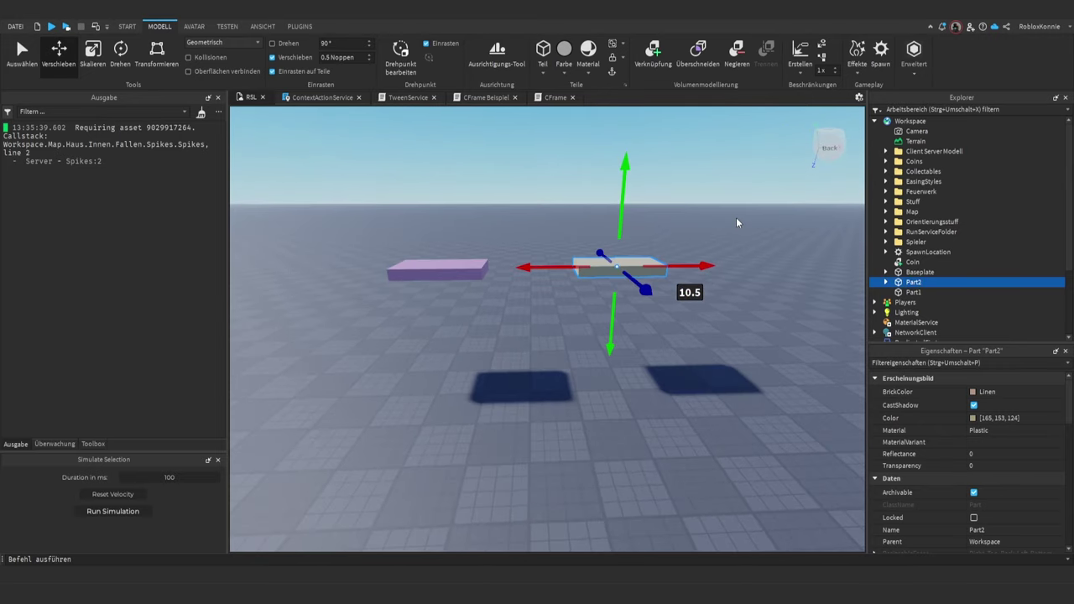
- Rotate Part2 about 23 degrees around the red axis and run the simulation to test the weld
key("ctrl+4")
left_click_drag(659, 251, 665, 296)
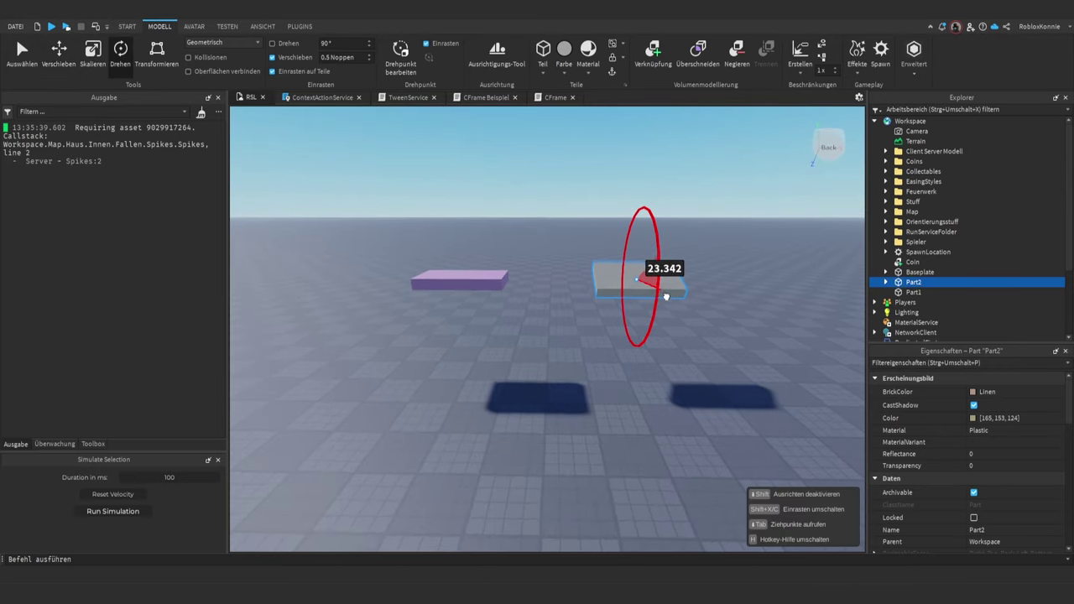
left_click(67, 26)
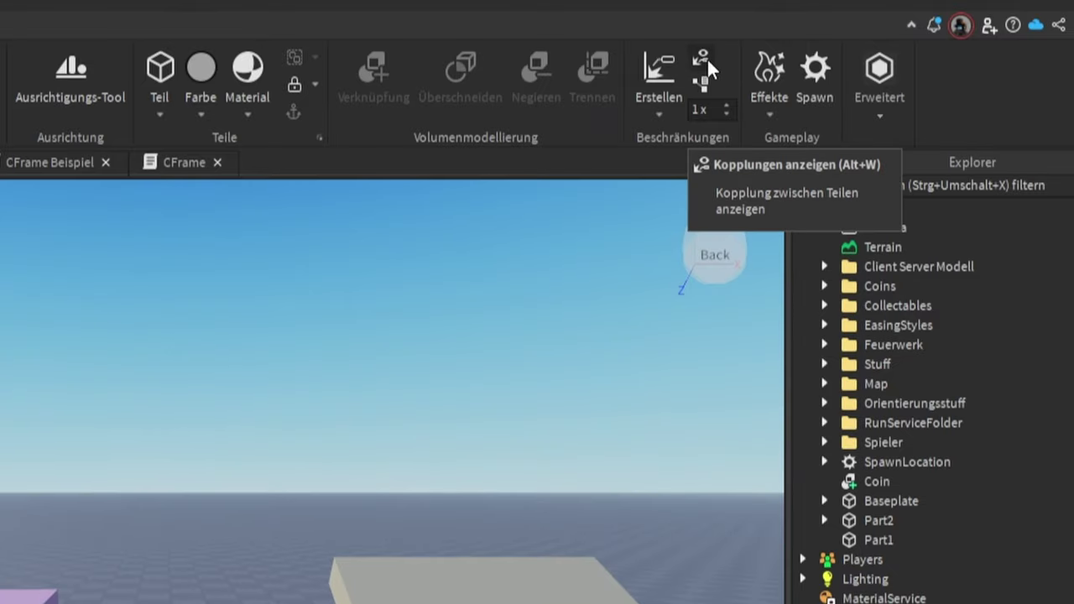
- Turn on the display of welds between parts
left_click(707, 58)
scroll(330, 383, "down", 1)
right_click_drag(330, 383, 330, 387)
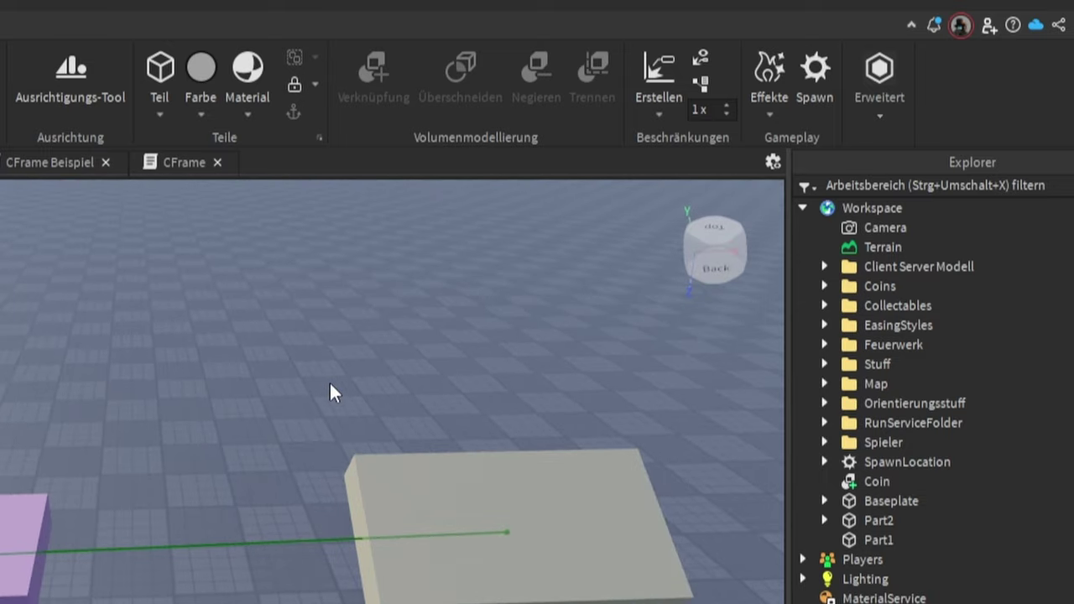
left_click(698, 81)
- Increase the constraint display scale to 10
left_click(730, 104)
left_click(730, 104)
left_click(731, 104)
left_click(731, 104)
left_click(730, 104)
left_click(731, 104)
left_click(731, 104)
left_click(731, 104)
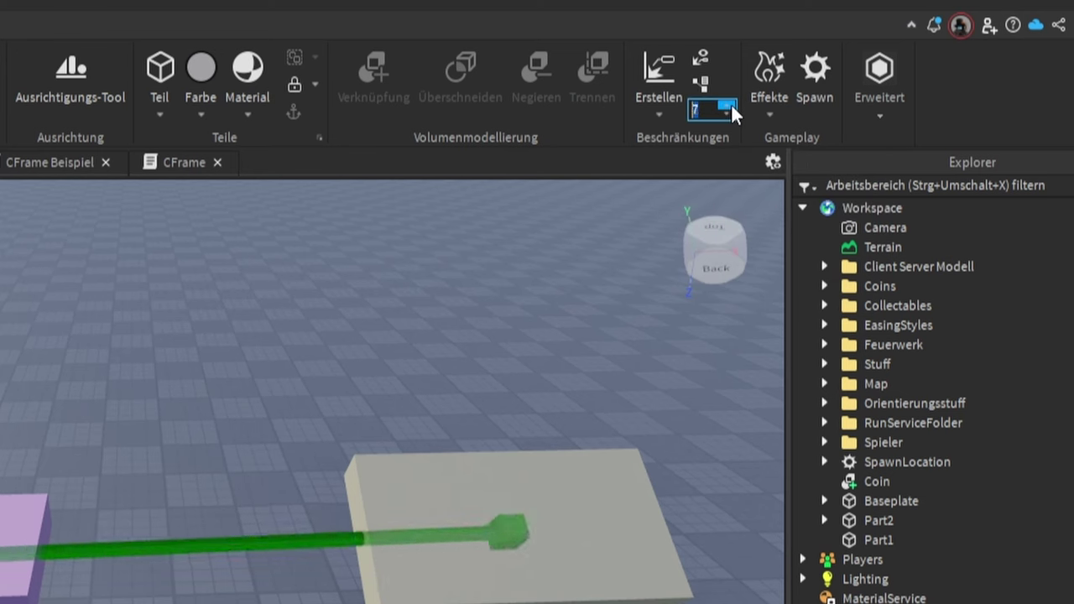
left_click(730, 104)
left_click(731, 104)
left_click(731, 104)
left_click(730, 104)
left_click(731, 104)
left_click(730, 104)
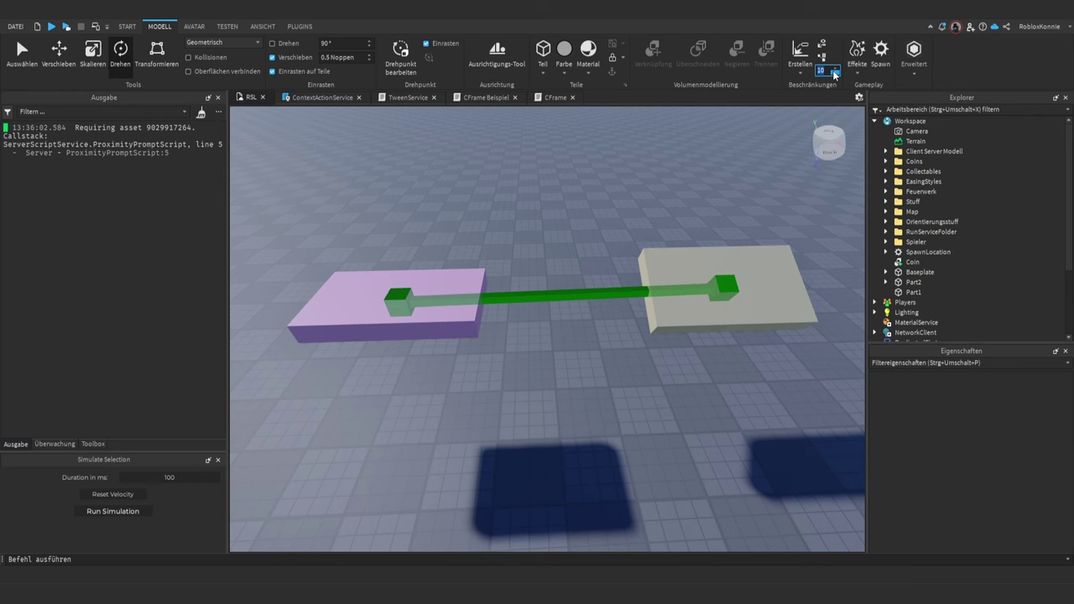
- Reduce the constraint display scale so the weld between the slabs is drawn as a thin line
scroll(731, 103, "down", 10)
scroll(834, 72, "down", 9)
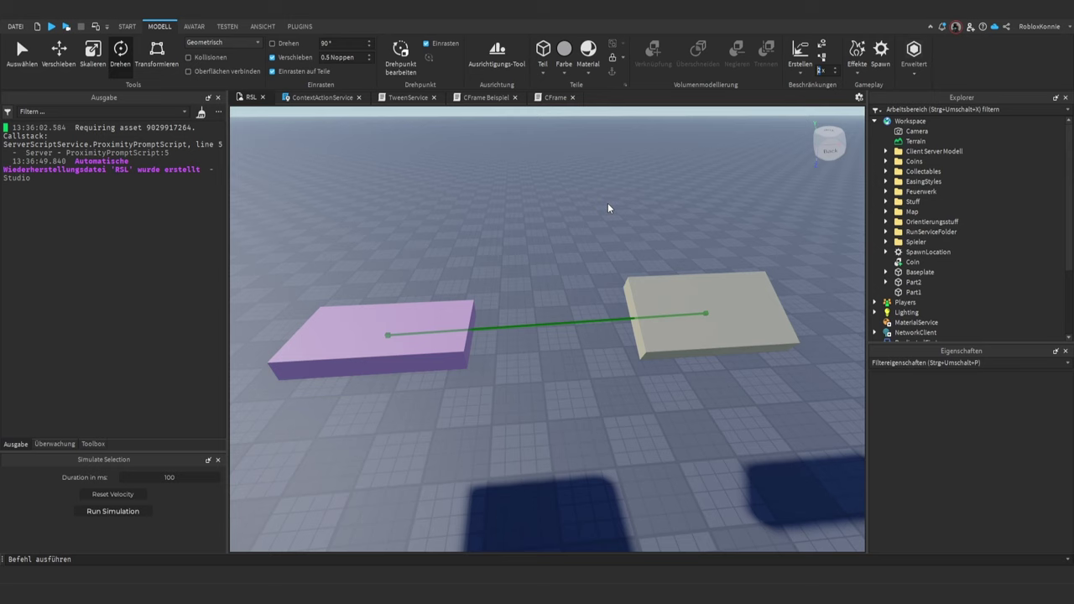
right_click_drag(608, 204, 608, 204)
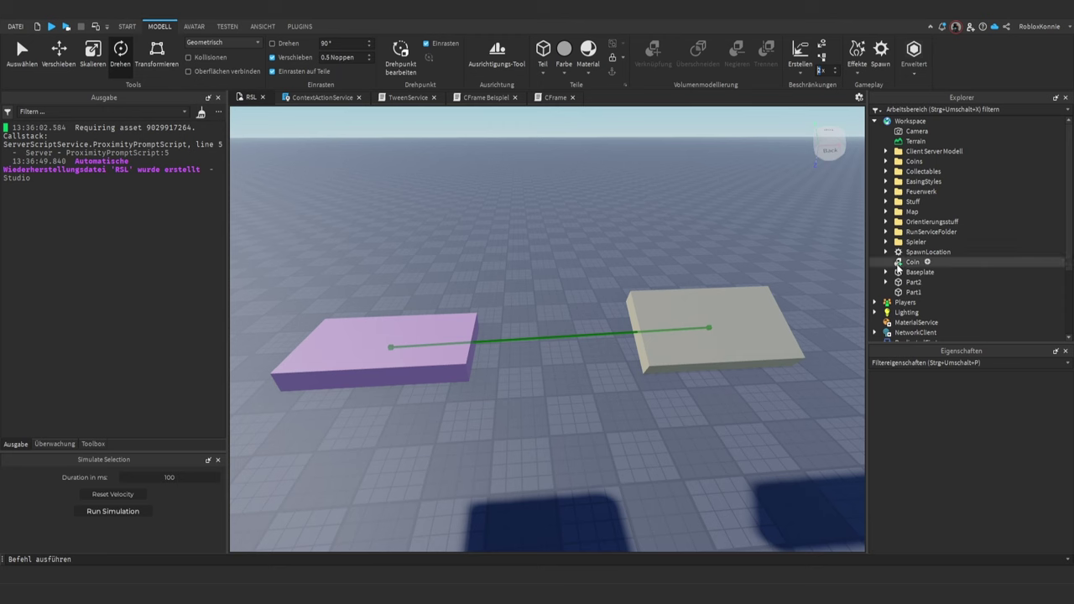
- Expand Part2 and select its WeldConstraint to examine its properties and the parts it references
left_click(911, 262)
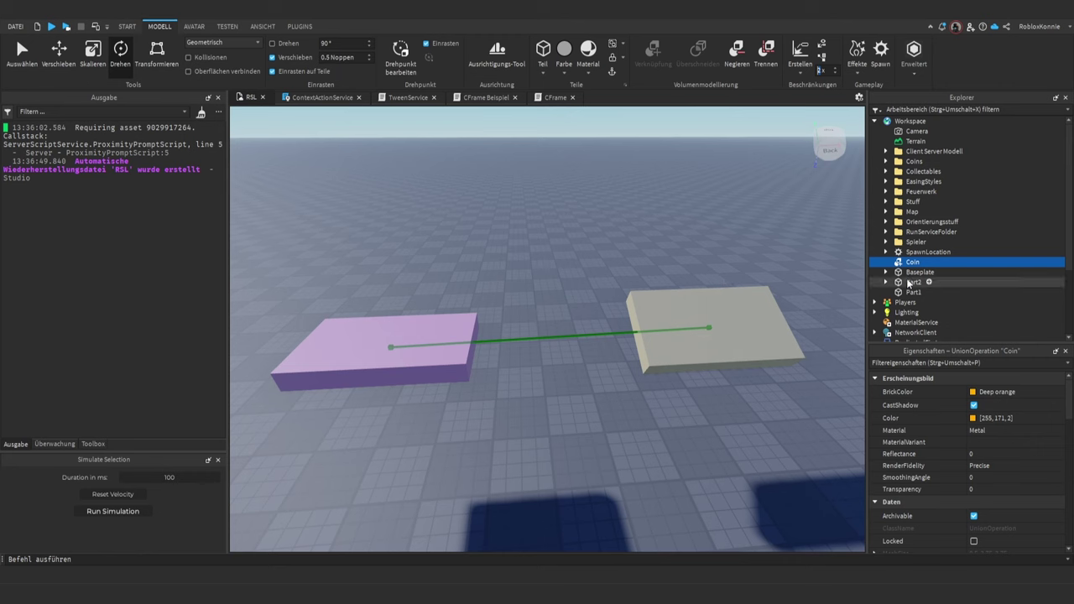
left_click(886, 282)
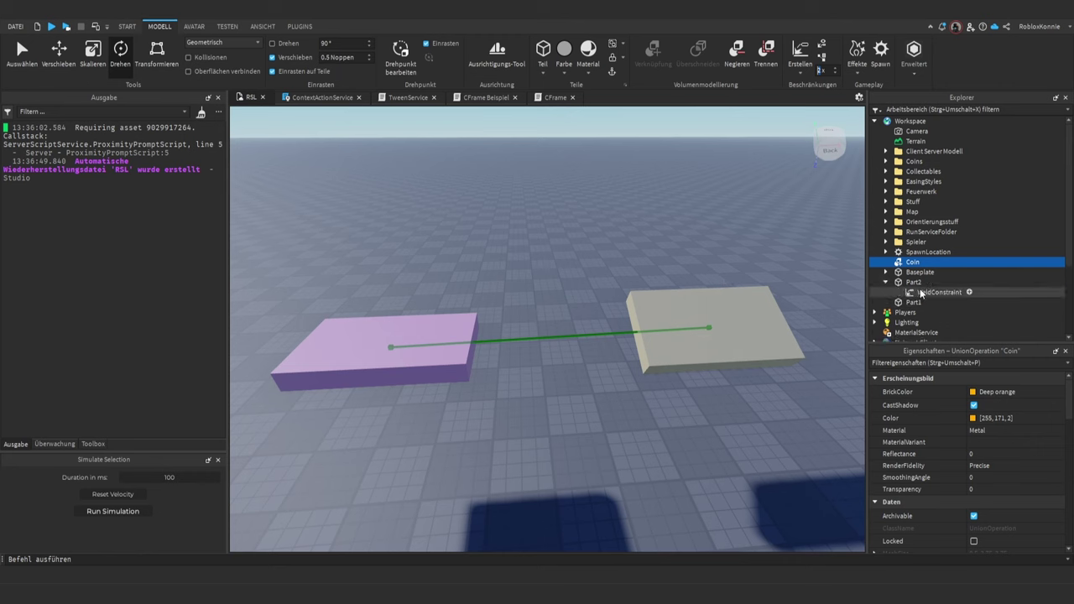
left_click(933, 292)
scroll(928, 335, "down", 2)
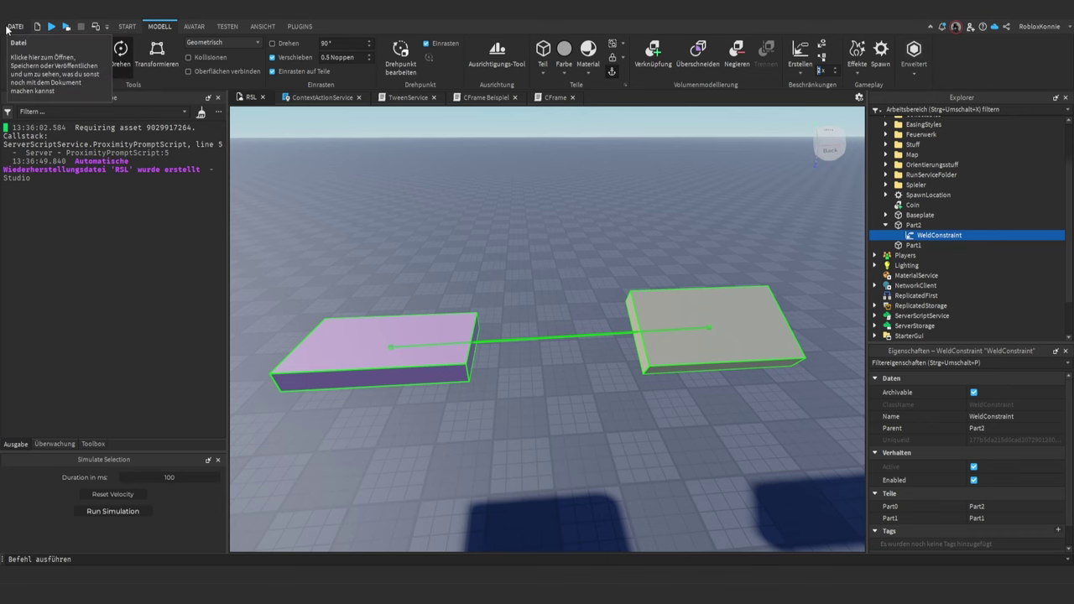
- Start a playtest with the character spawning at the current camera location, and turn the view towards the slabs
left_click(127, 26)
left_click(636, 68)
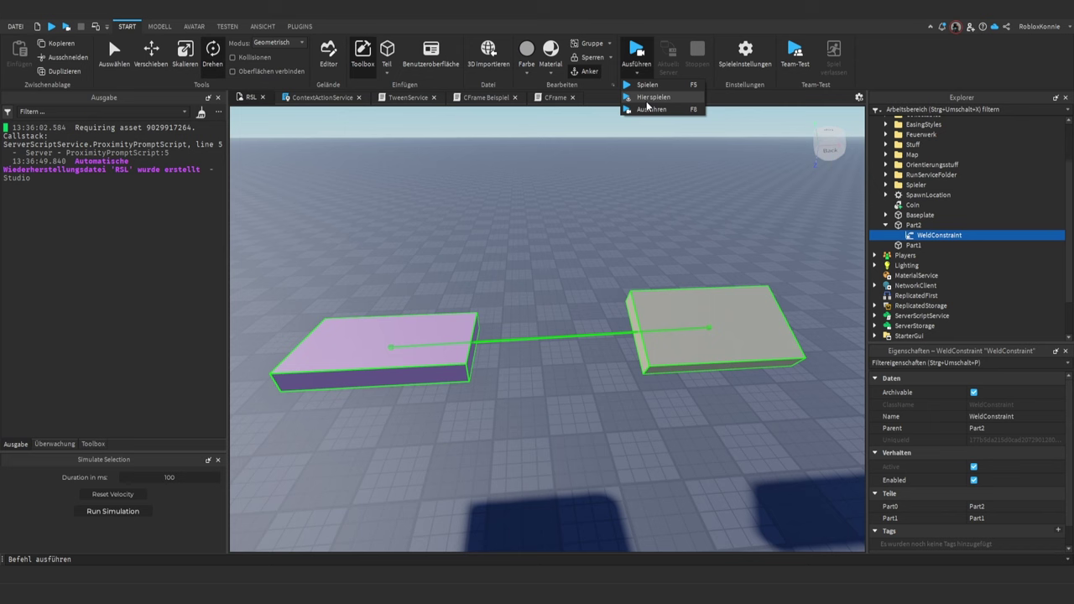
left_click(647, 99)
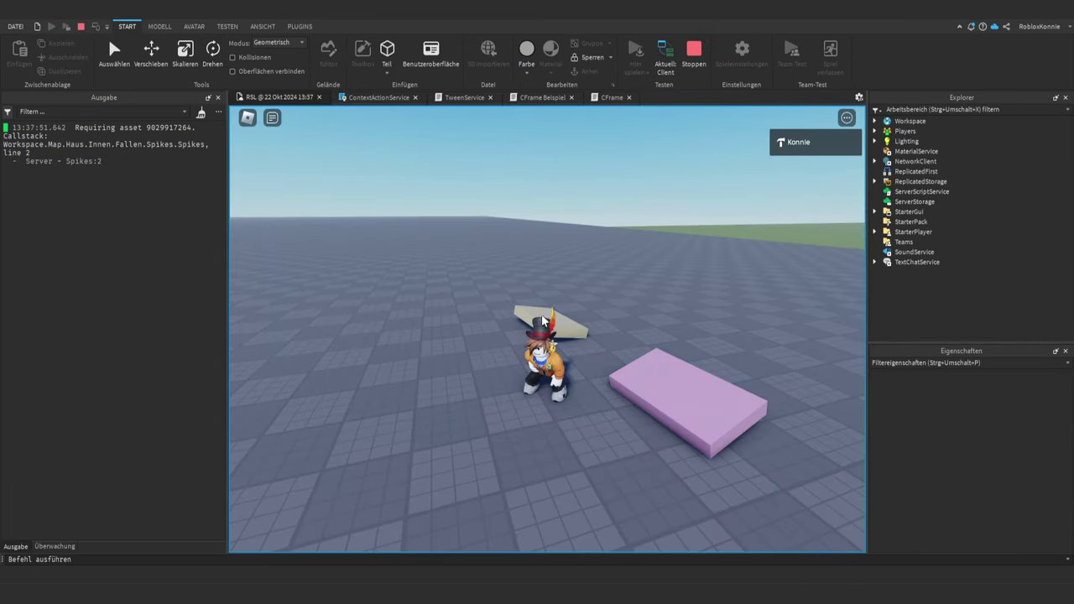
right_click_drag(581, 337, 582, 338)
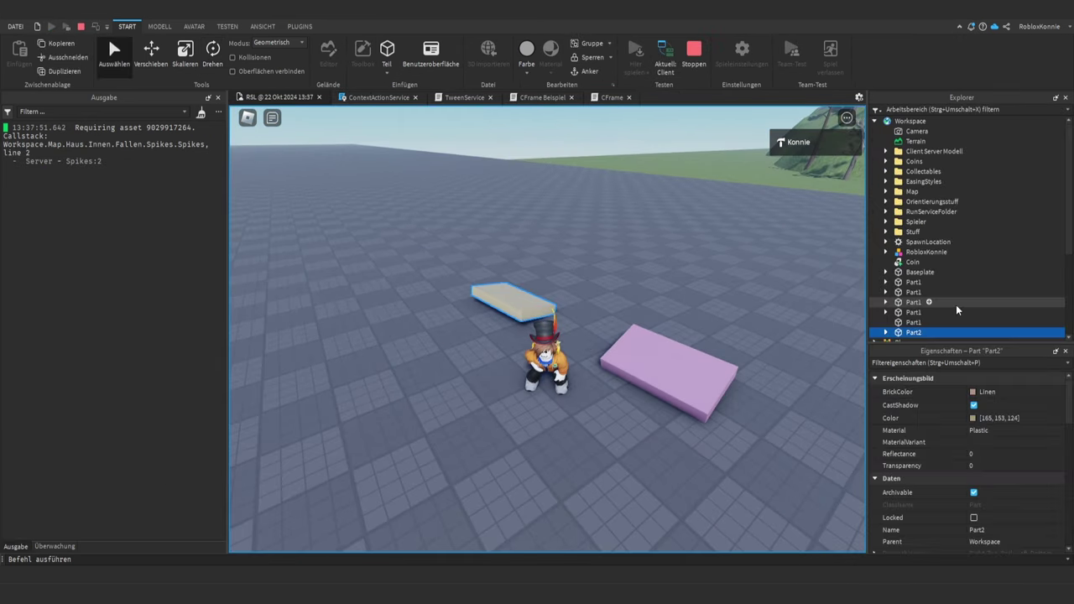
- Duplicate the WeldConstraint inside Part2 while the playtest is running
scroll(957, 307, "down", 2)
left_click(885, 275)
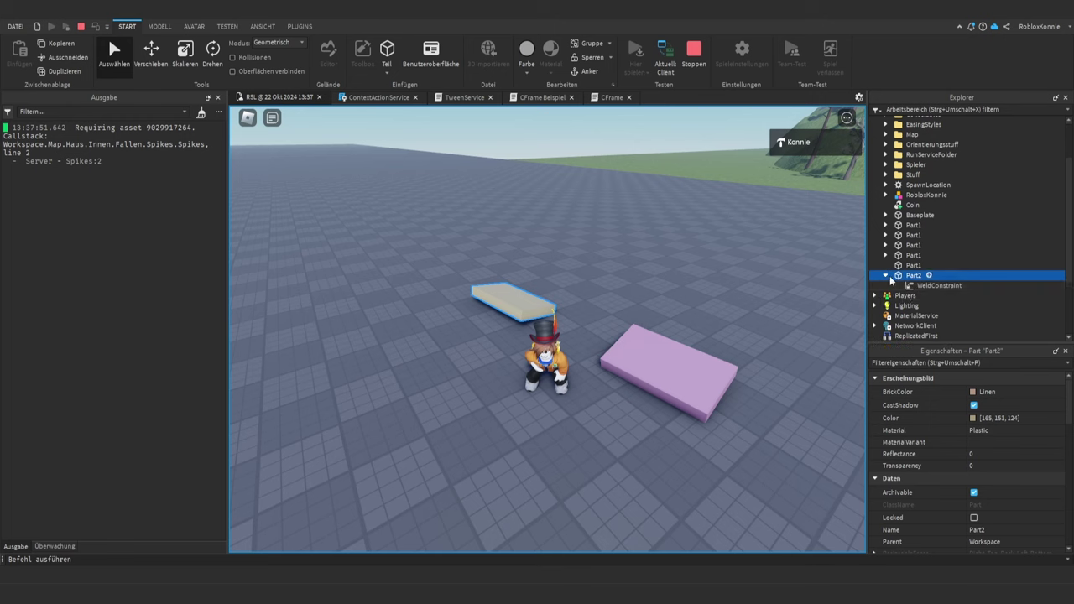
left_click(937, 285)
right_click_drag(679, 277, 680, 277)
key("ctrl+d")
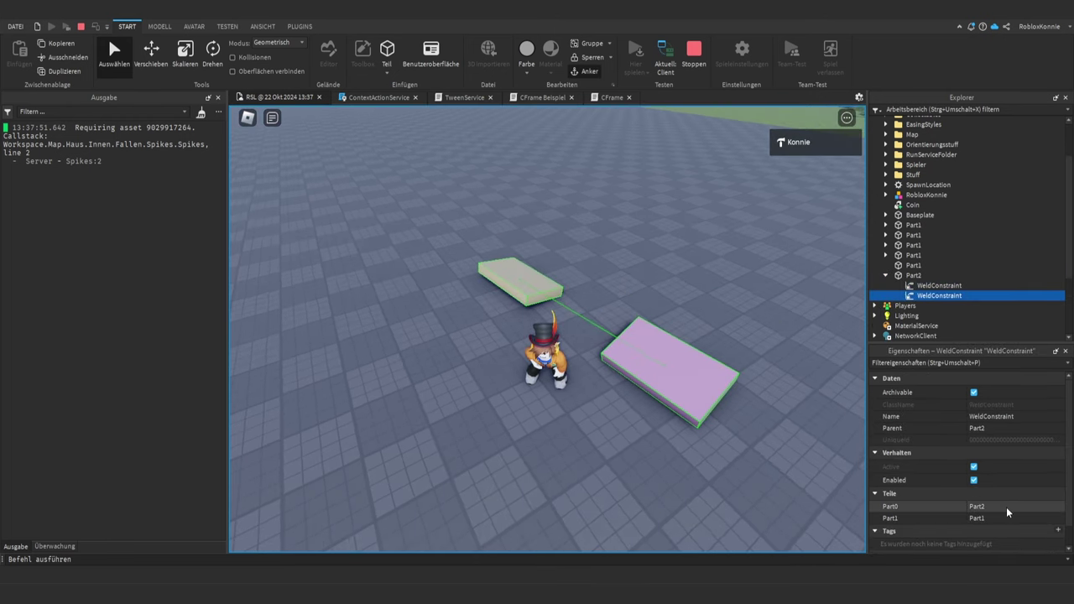
- Set Part0 of the duplicated WeldConstraint to the character's HumanoidRootPart, leaving Part1 as the other welded part
right_click_drag(649, 352, 641, 350)
left_click(983, 507)
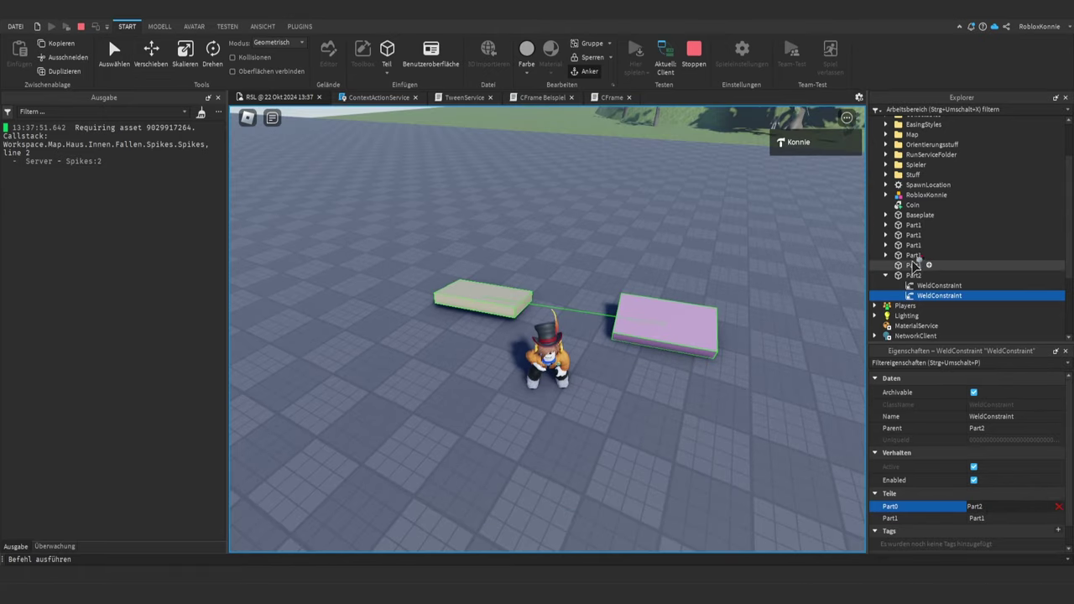
left_click(887, 194)
scroll(941, 252, "down", 5)
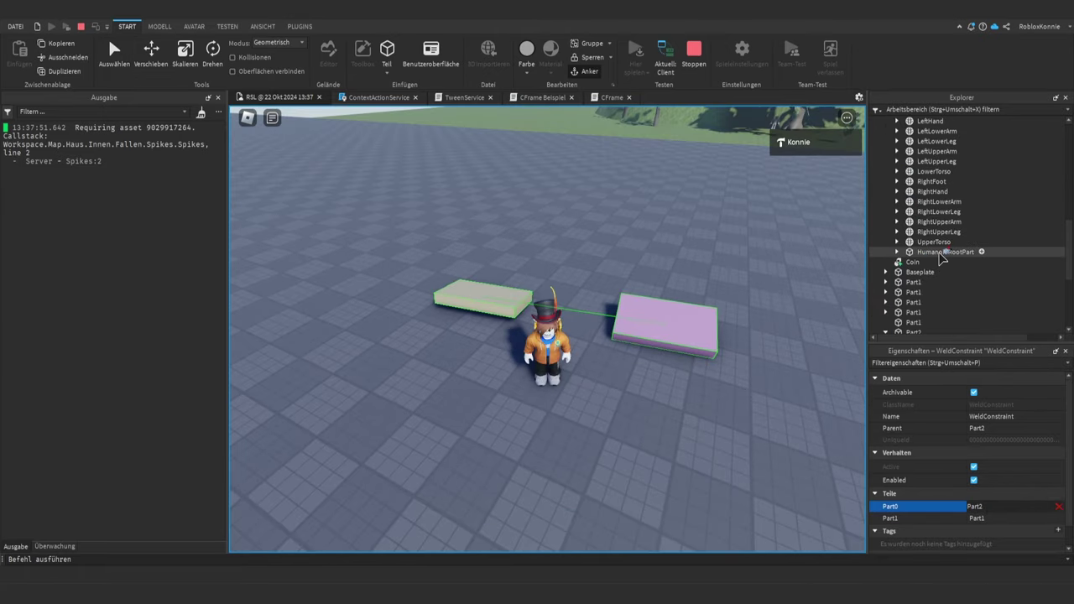
left_click(939, 252)
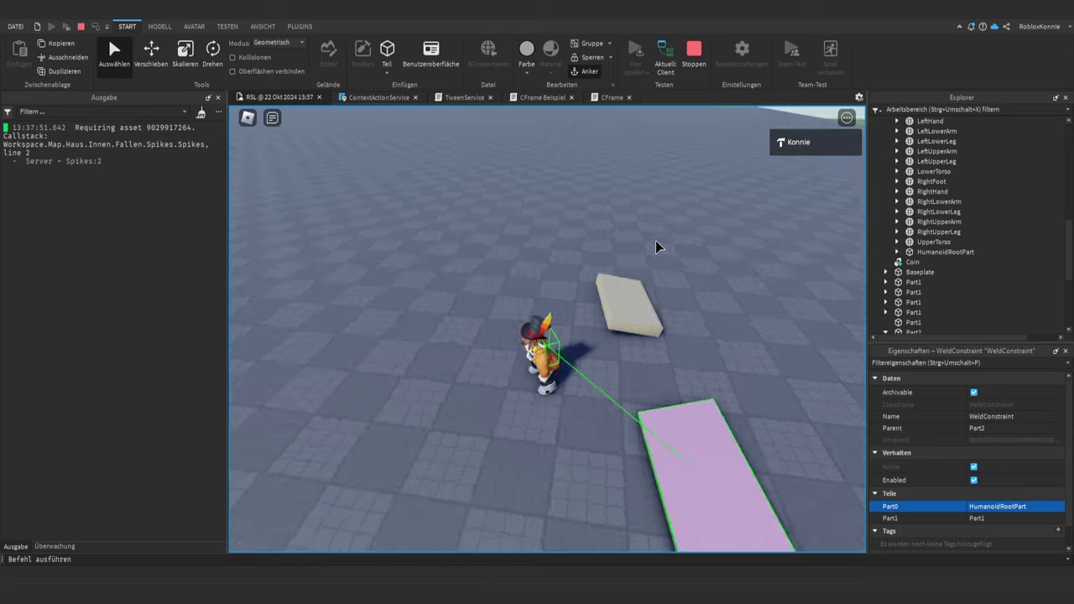
- Run and jump with the character to test how the welded slabs follow its movement
right_click_drag(657, 247, 687, 341)
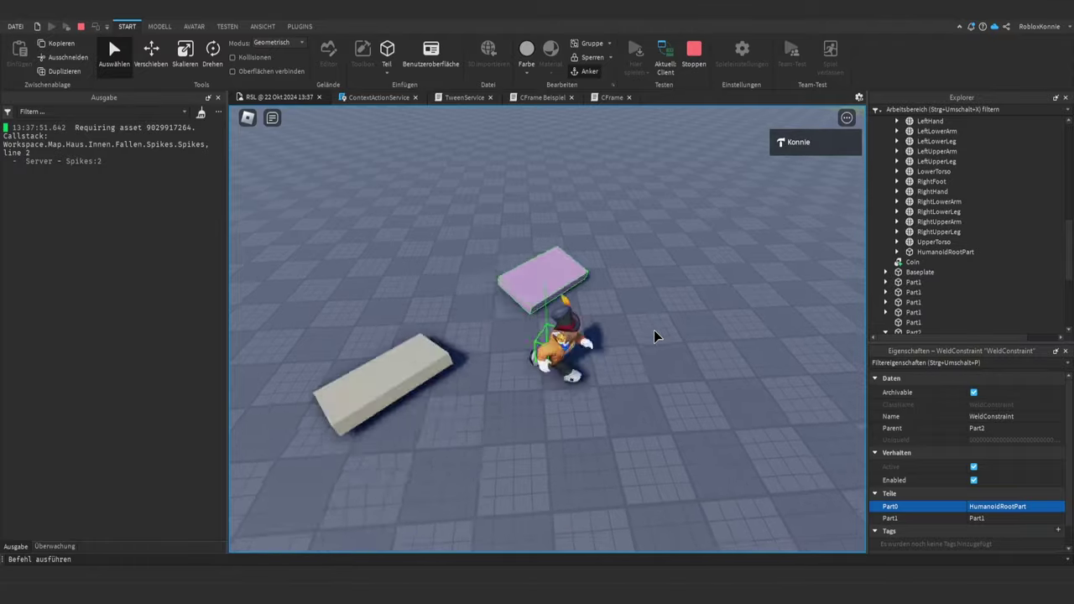
right_click_drag(654, 336, 656, 336)
key("s")
key("space")
key("space")
- Select the lilac slab Part1, activate the Move tool, and run the character forward to observe the slab's motion
left_click(657, 334)
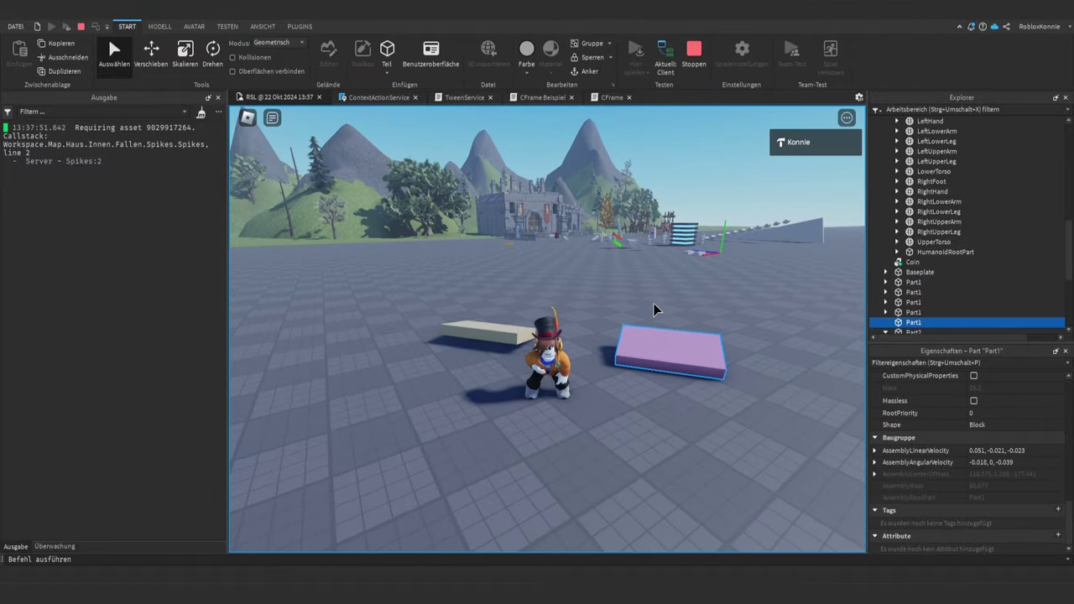
left_click(151, 55)
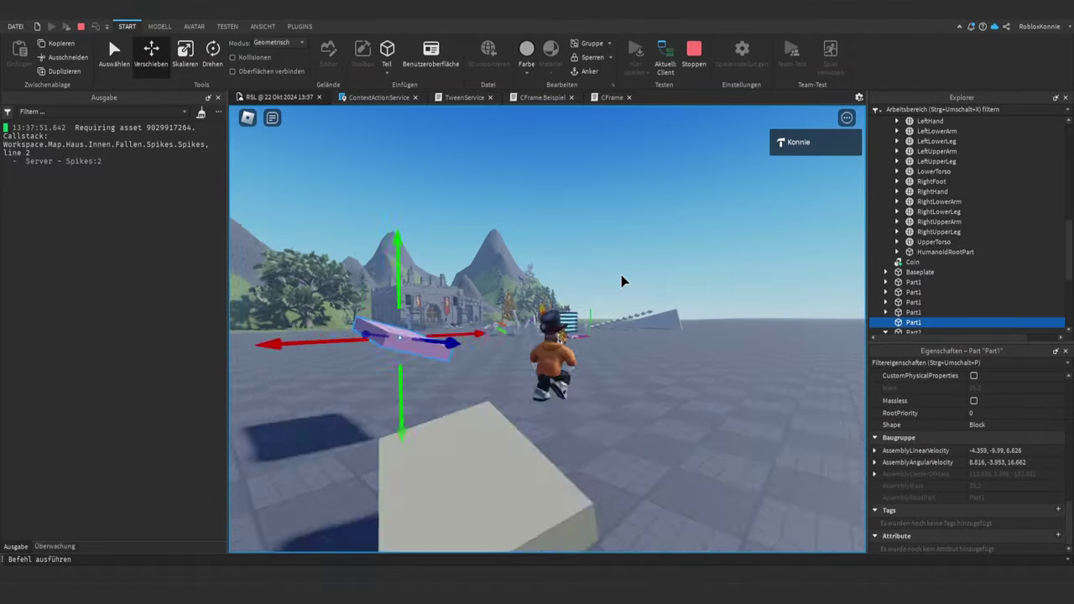
key("w")
right_click_drag(624, 281, 624, 281)
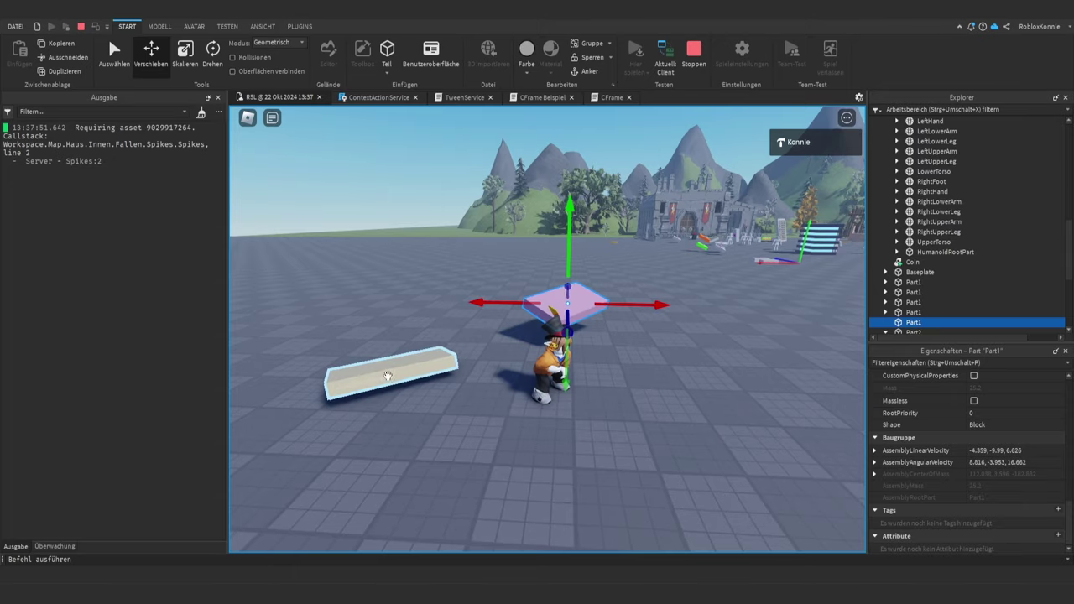
- Select the beige slab Part2 and examine both slabs around the character from several angles while moving it
left_click(387, 376)
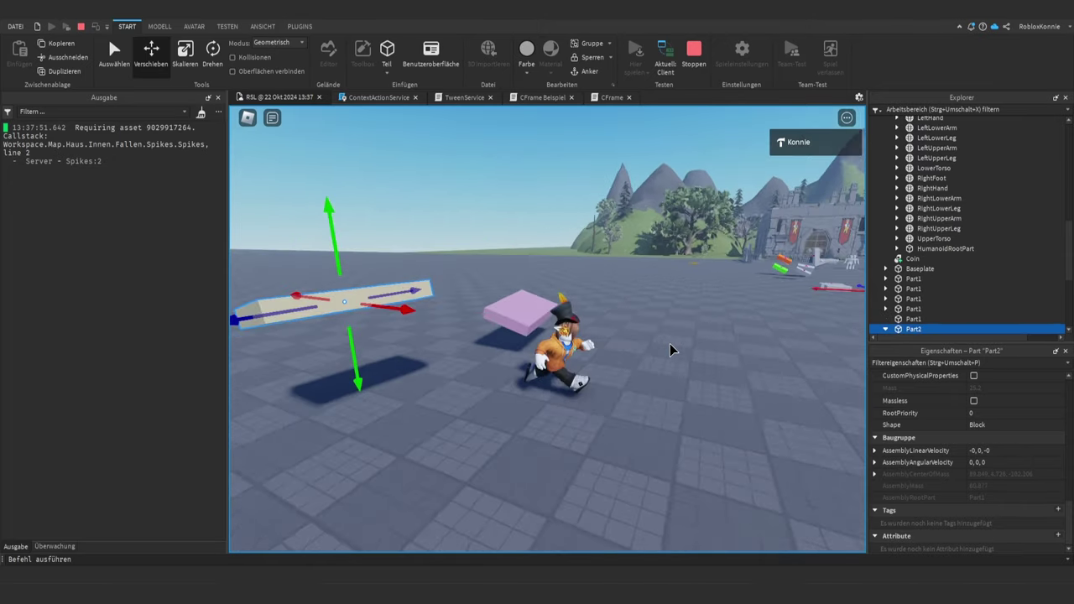
right_click_drag(671, 350, 671, 351)
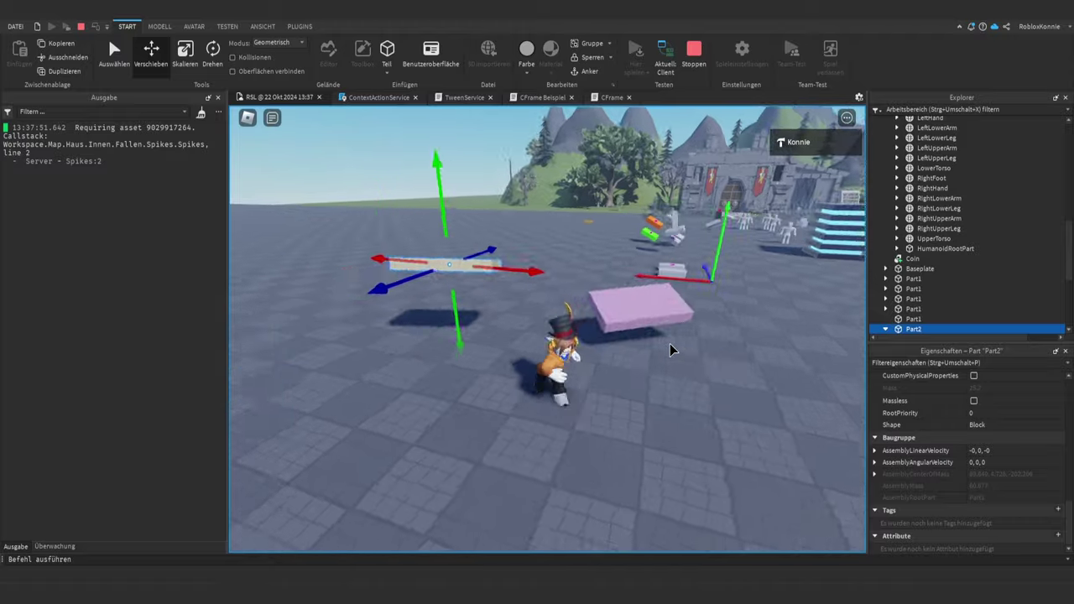
right_click_drag(669, 344, 667, 345)
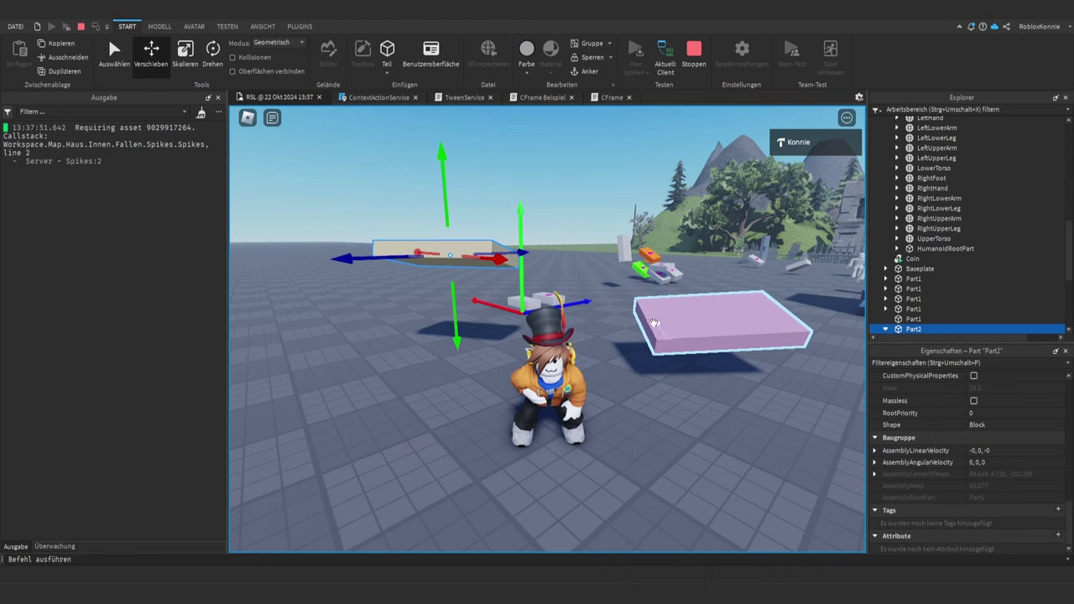
right_click_drag(548, 264, 615, 201)
scroll(613, 201, "down", 5)
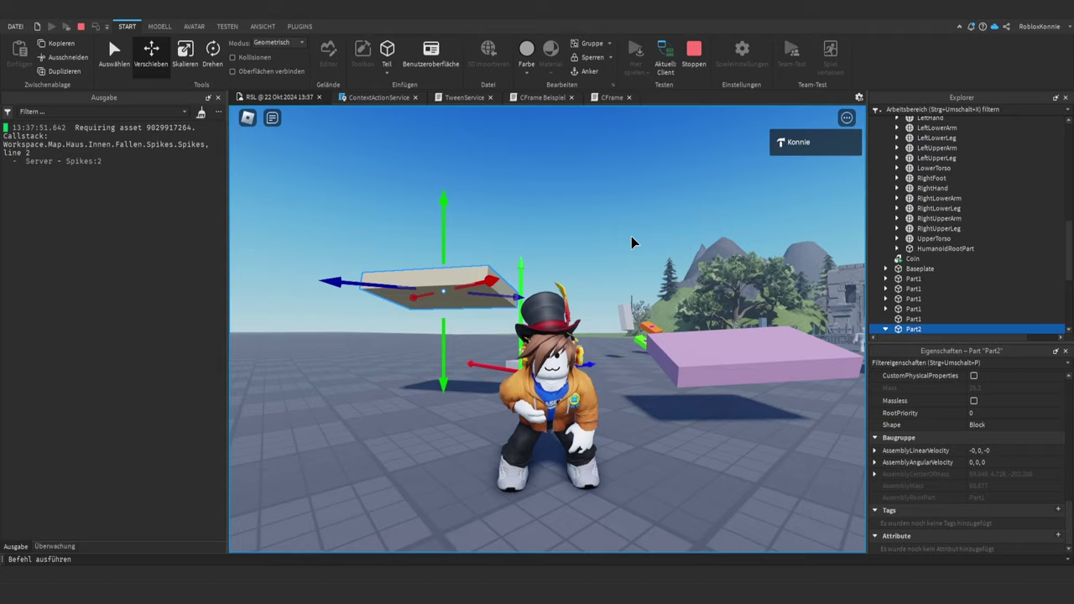
right_click_drag(632, 242, 633, 241)
scroll(631, 242, "down", 5)
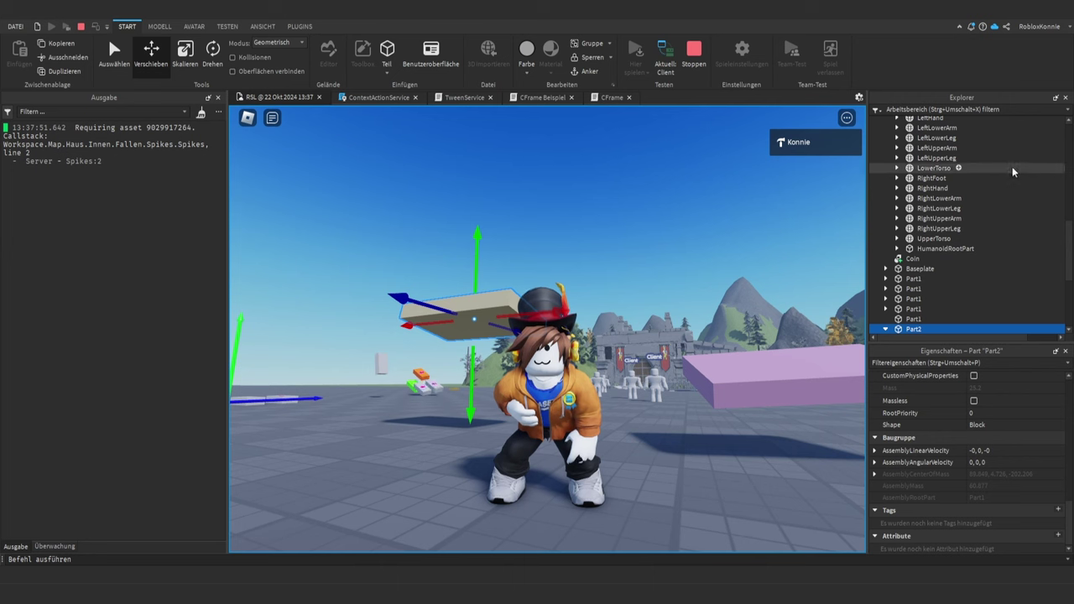
- Expand LeftHand in the character model and select its LeftWrist Motor6D to examine which body parts it connects
scroll(913, 242, "down", 3)
scroll(914, 235, "up", 3)
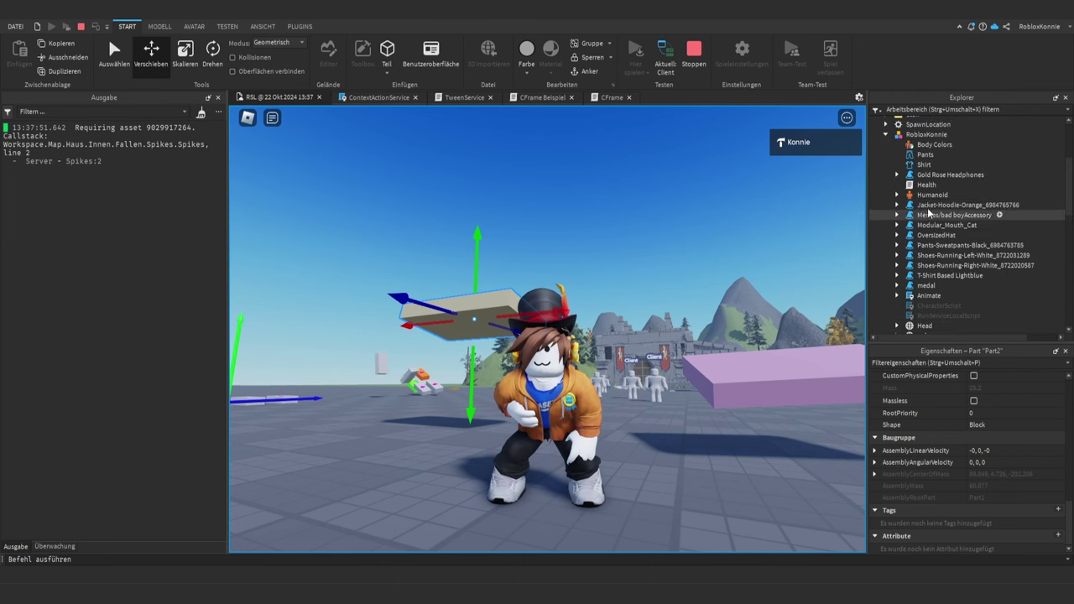
scroll(919, 206, "up", 3)
left_click(925, 232)
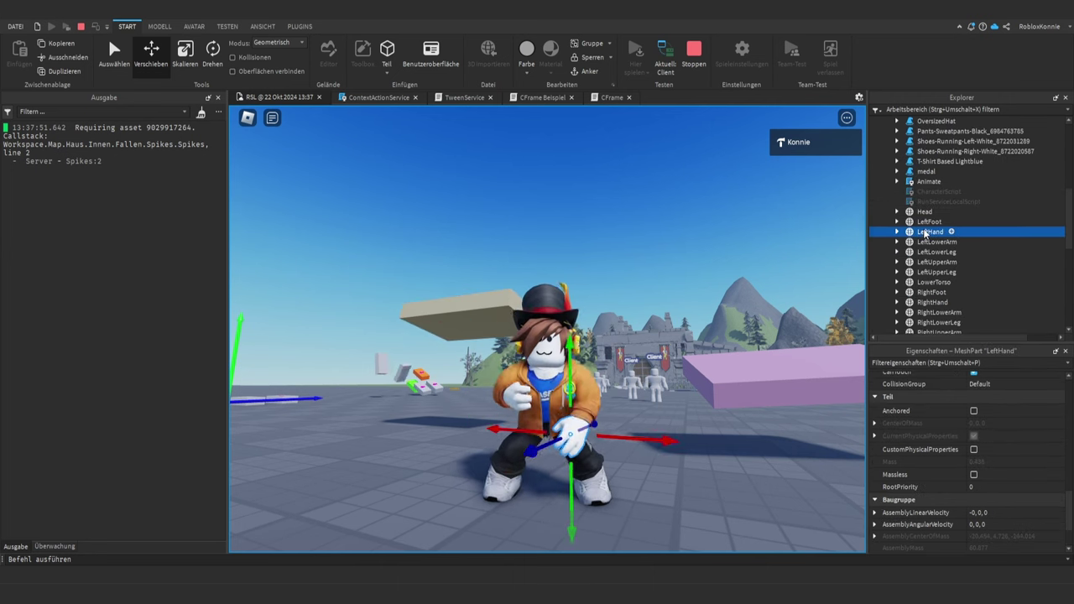
left_click(896, 231)
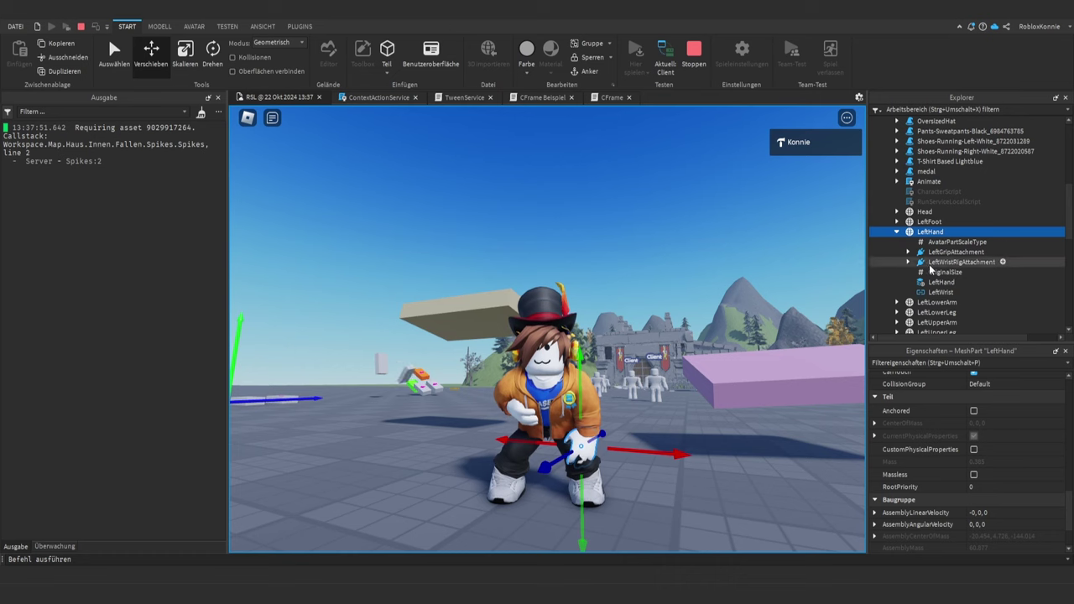
left_click(940, 292)
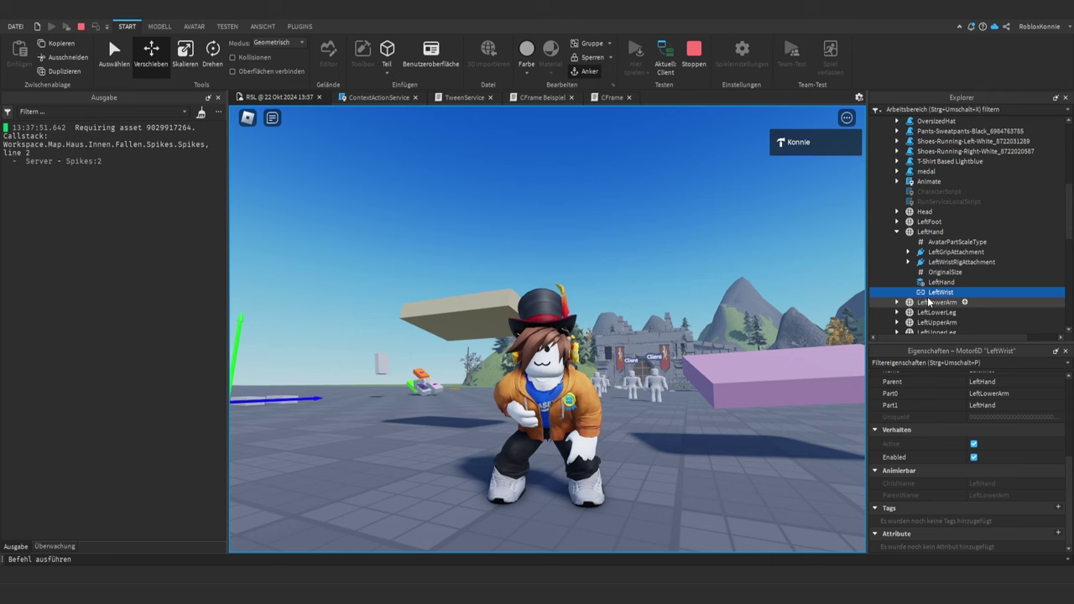
left_click(937, 283)
left_click(937, 291)
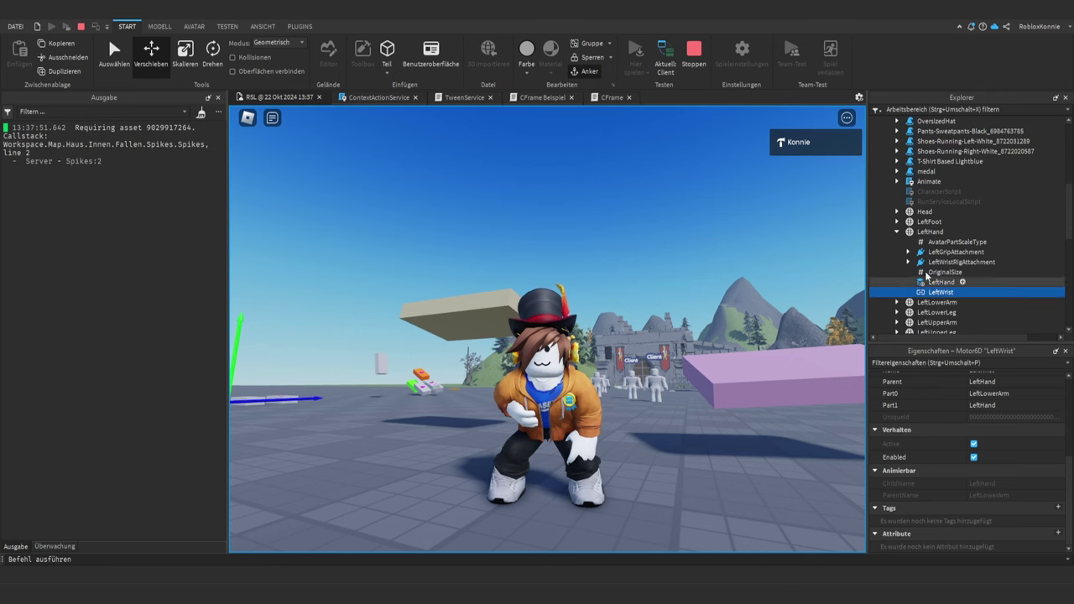
- Collapse LeftHand, select the character's LeftFoot and RightUpperLeg to inspect them, and collapse the character model
left_click(898, 234)
left_click(927, 222)
scroll(927, 221, "down", 3)
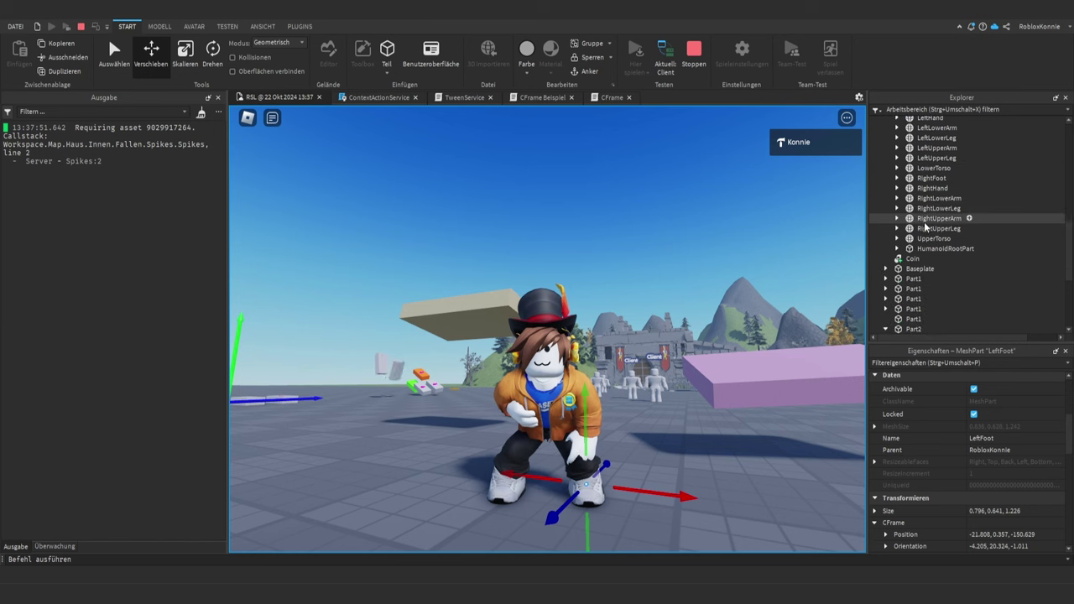
left_click(925, 228)
scroll(915, 239, "up", 10)
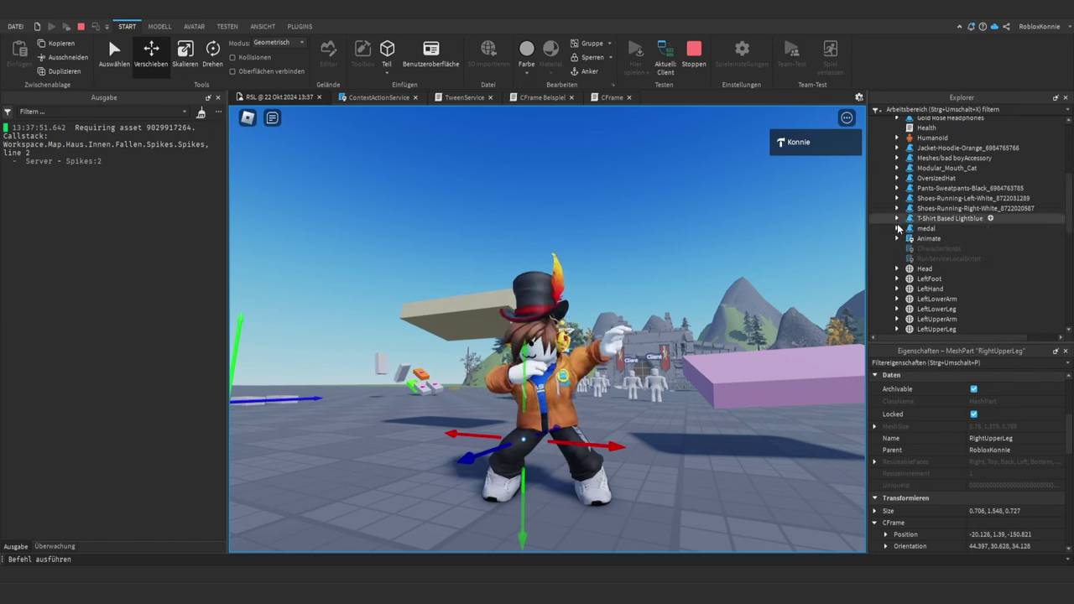
left_click(884, 249)
- Select Part2 and Part1 in turn and walk the character back and forth to check the slabs once more
scroll(898, 252, "down", 3)
left_click(912, 244)
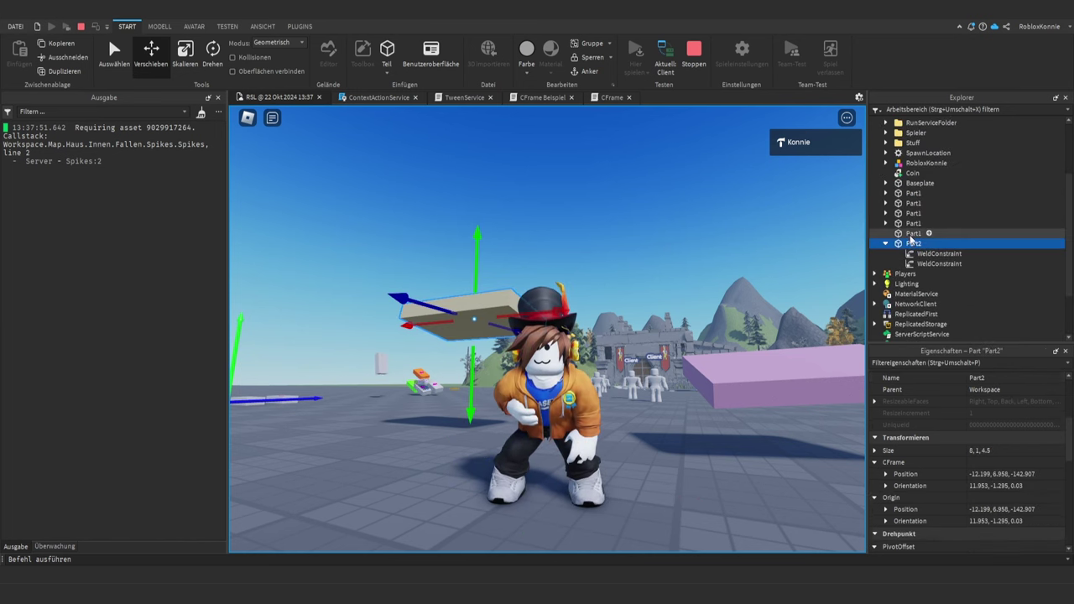
left_click(909, 235)
right_click_drag(668, 280, 681, 291)
key("s")
scroll(683, 292, "down", 4)
key("w")
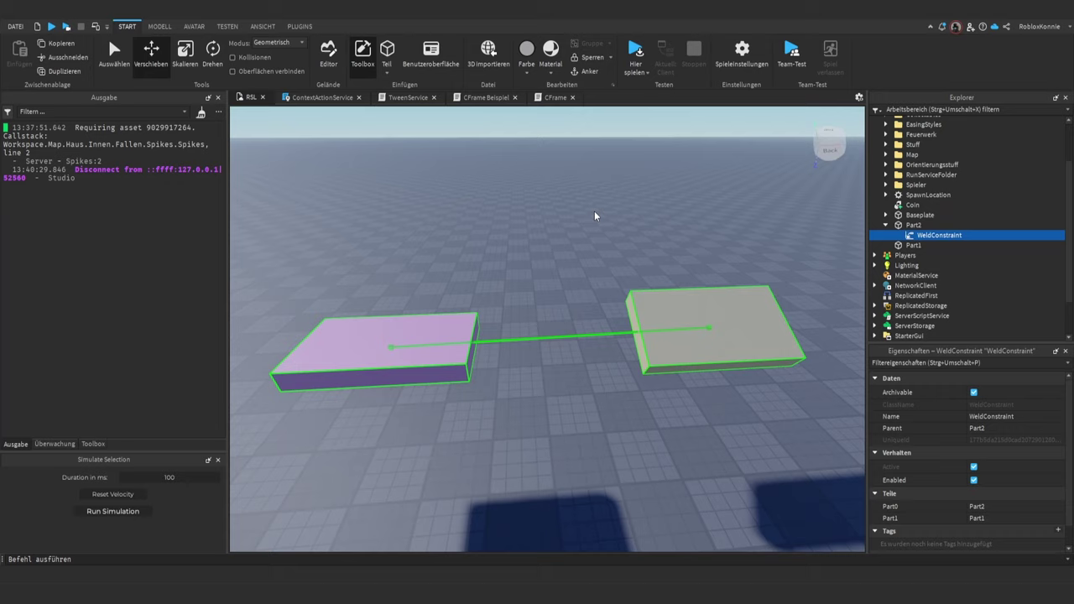
- Delete the WeldConstraint inside Part2 and select both slabs, Part2 and Part1, together
scroll(567, 258, "down", 3)
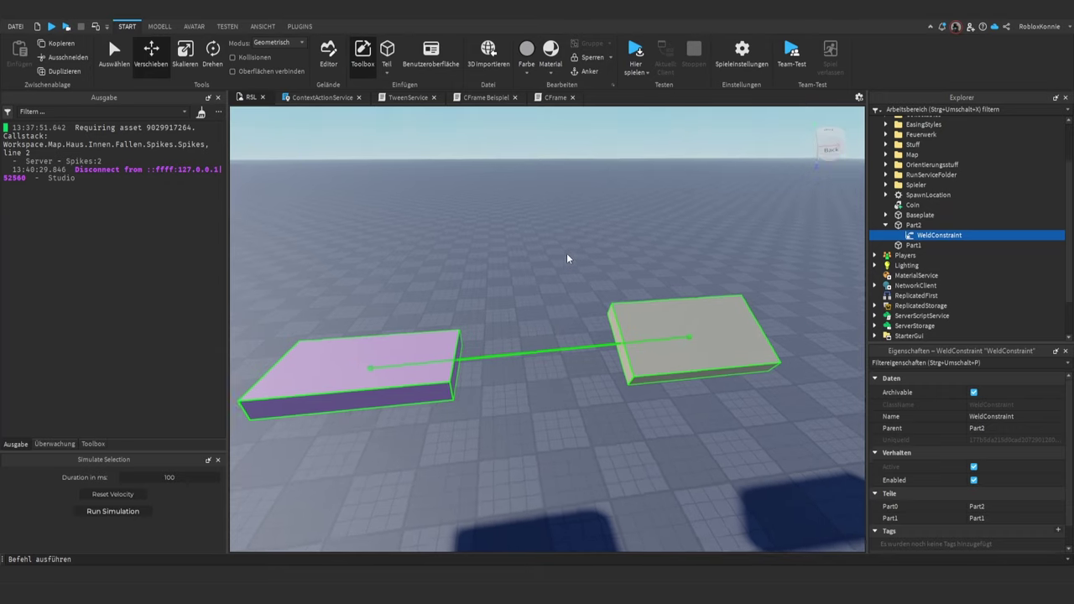
scroll(568, 258, "up", 3)
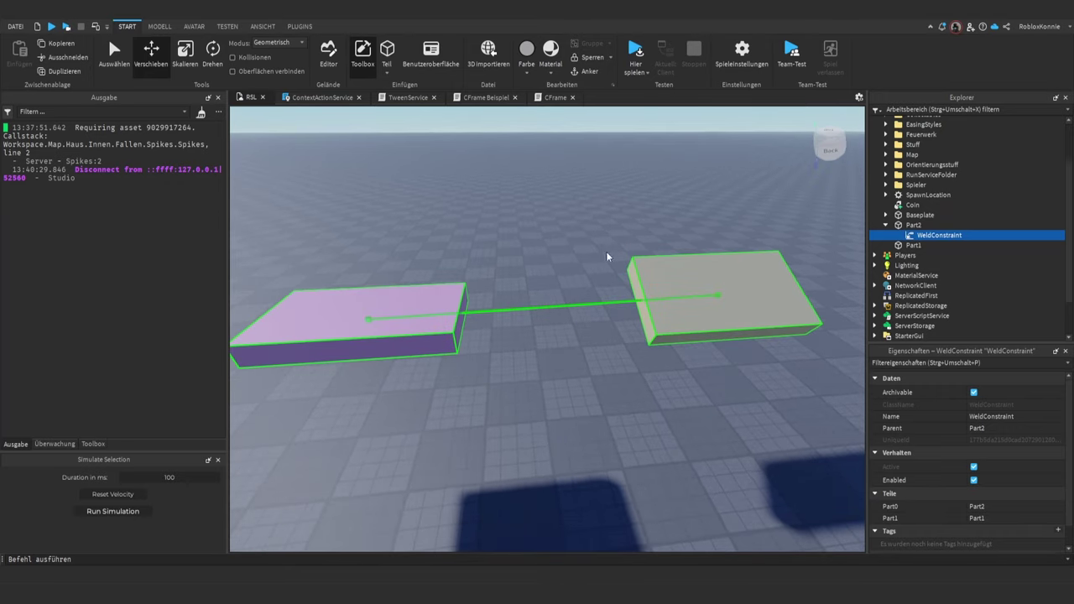
left_click(707, 260)
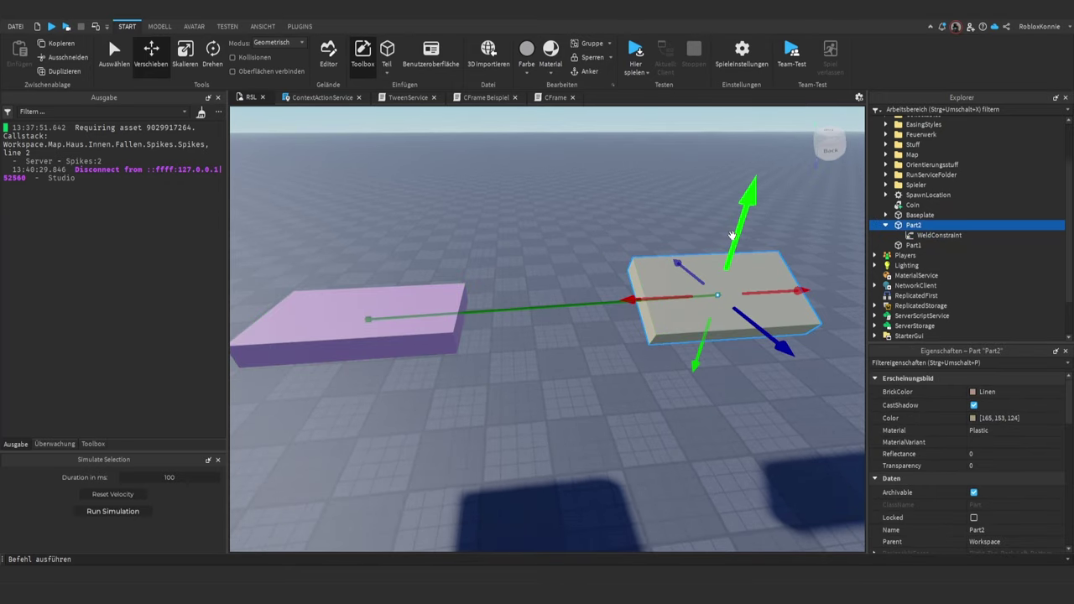
left_click(379, 292)
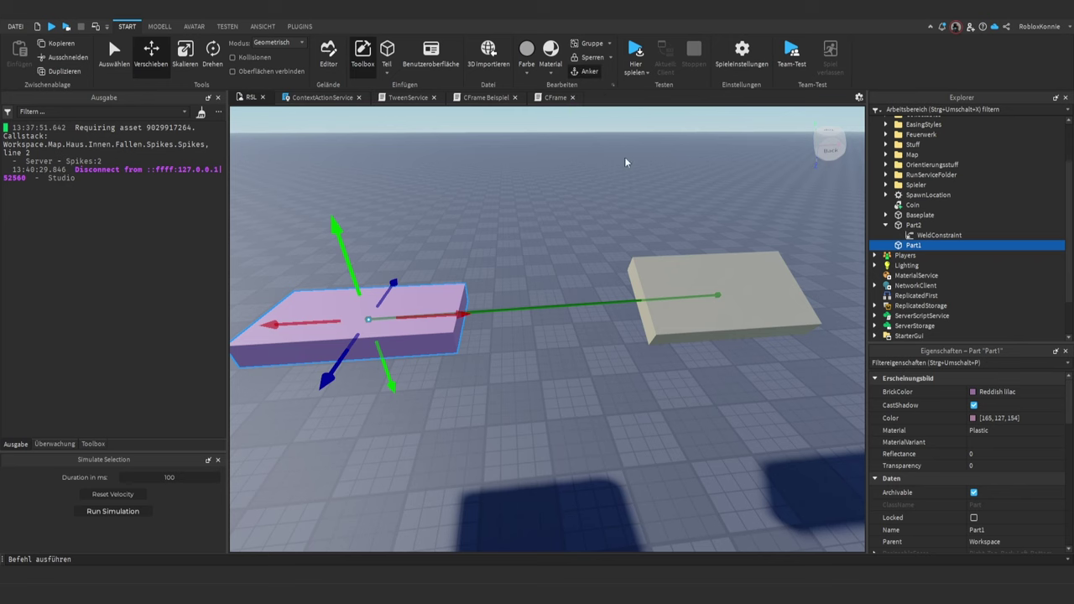
left_click(921, 239)
key("Delete")
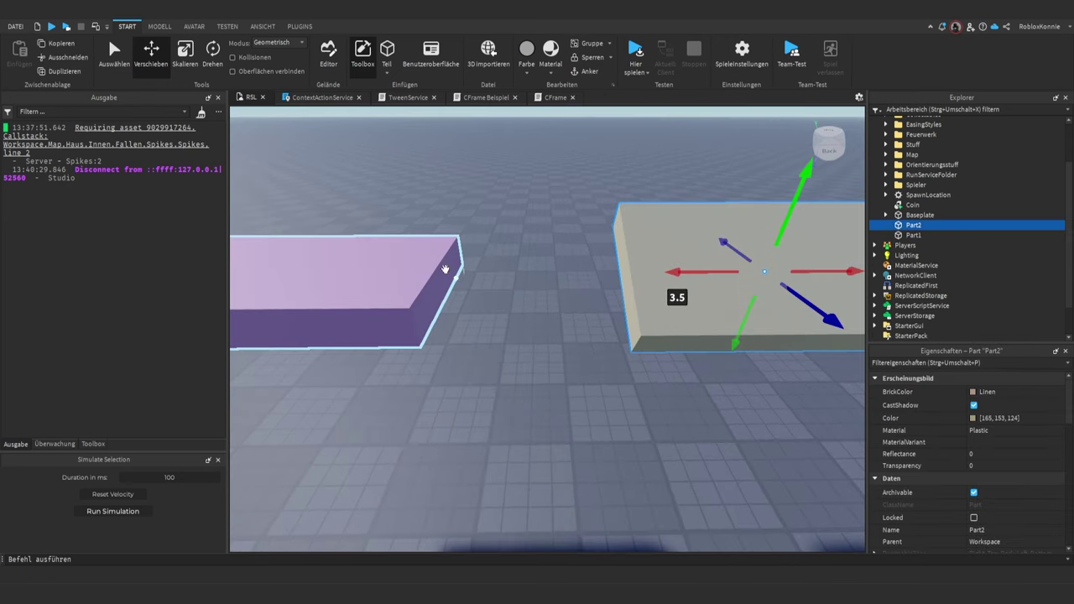
left_click(430, 267, "ctrl")
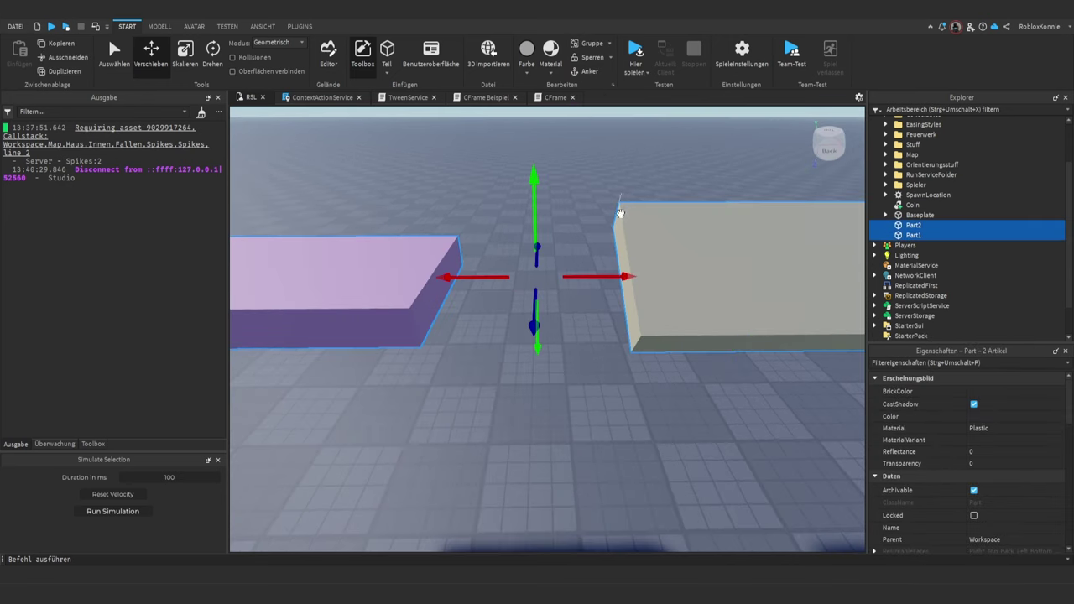
- Enable the beta feature "Verbessertes Beschränkungstool", save the beta settings, and postpone the Studio restart
left_click(15, 26)
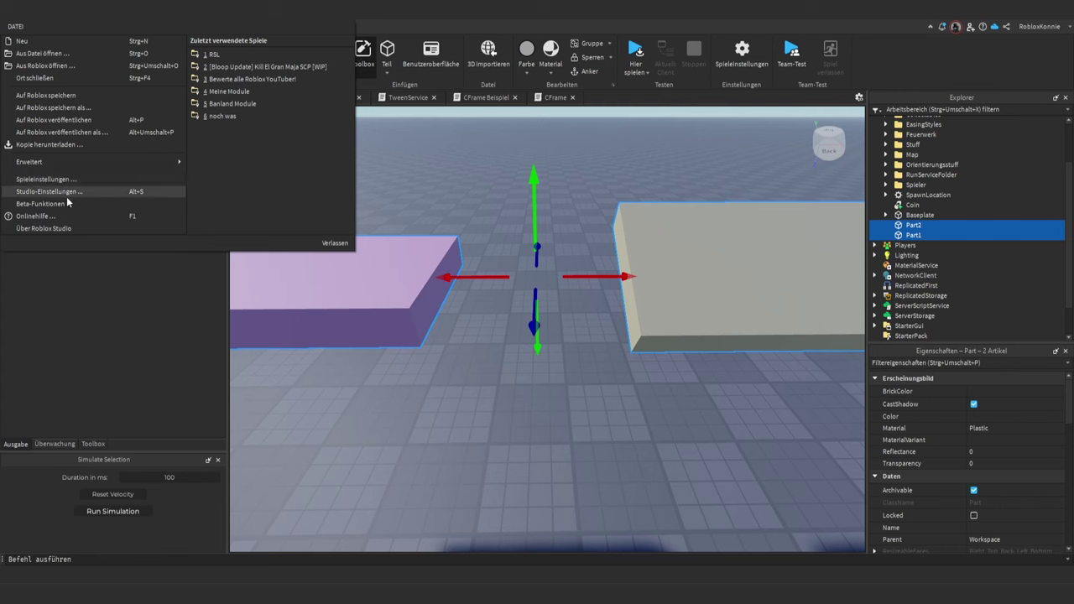
left_click(41, 203)
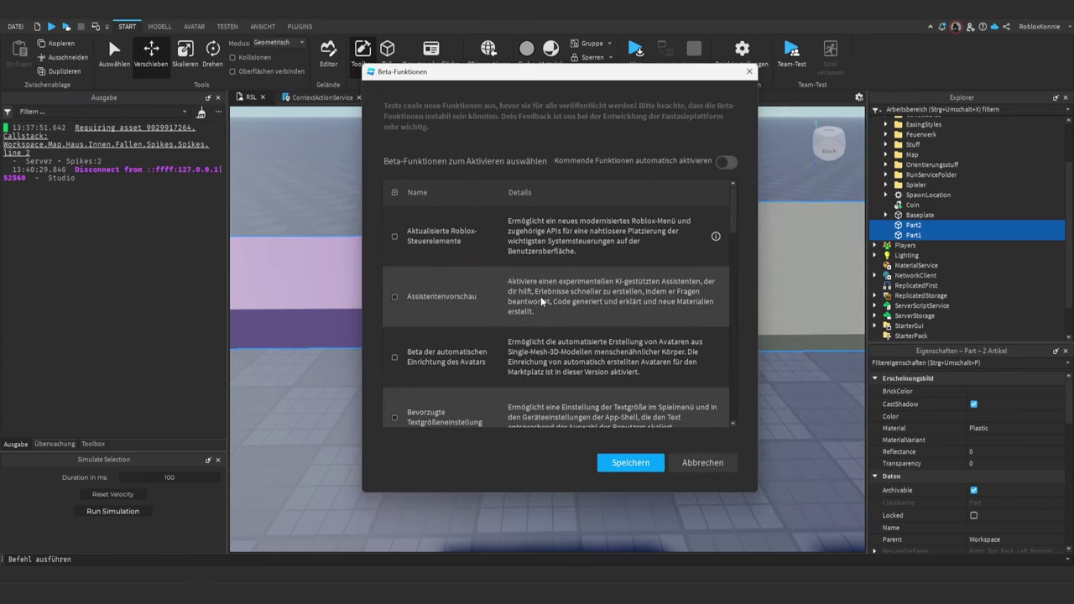
scroll(541, 300, "down", 1)
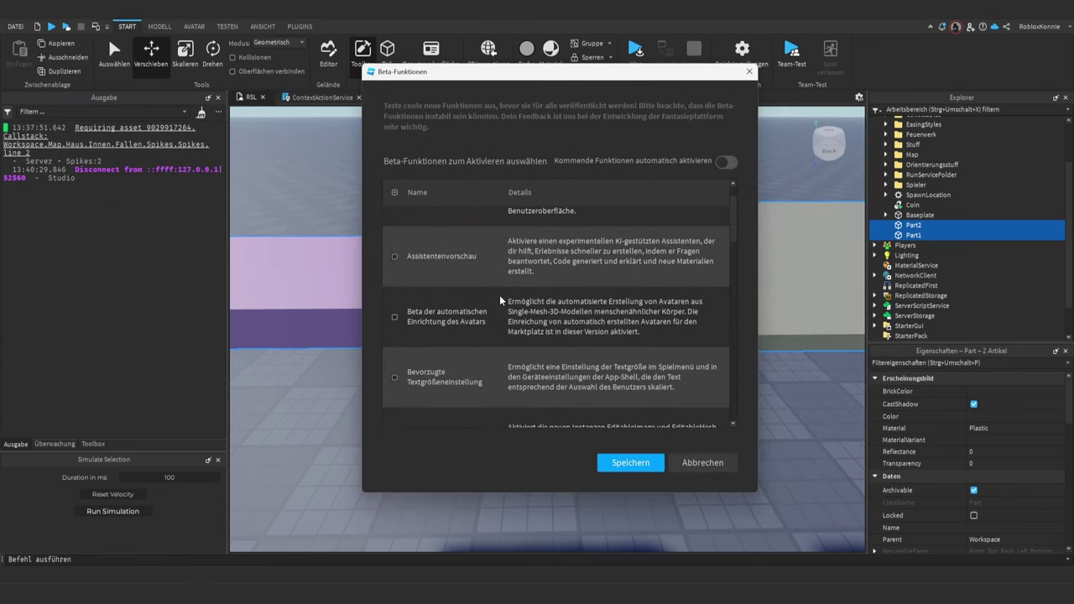
scroll(492, 266, "down", 5)
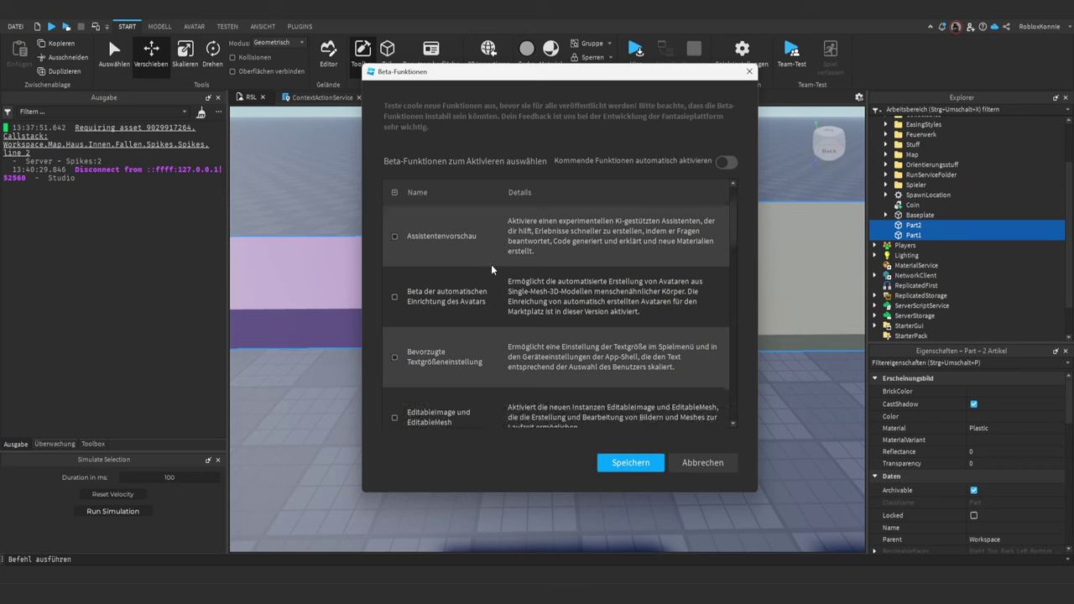
left_click(395, 322)
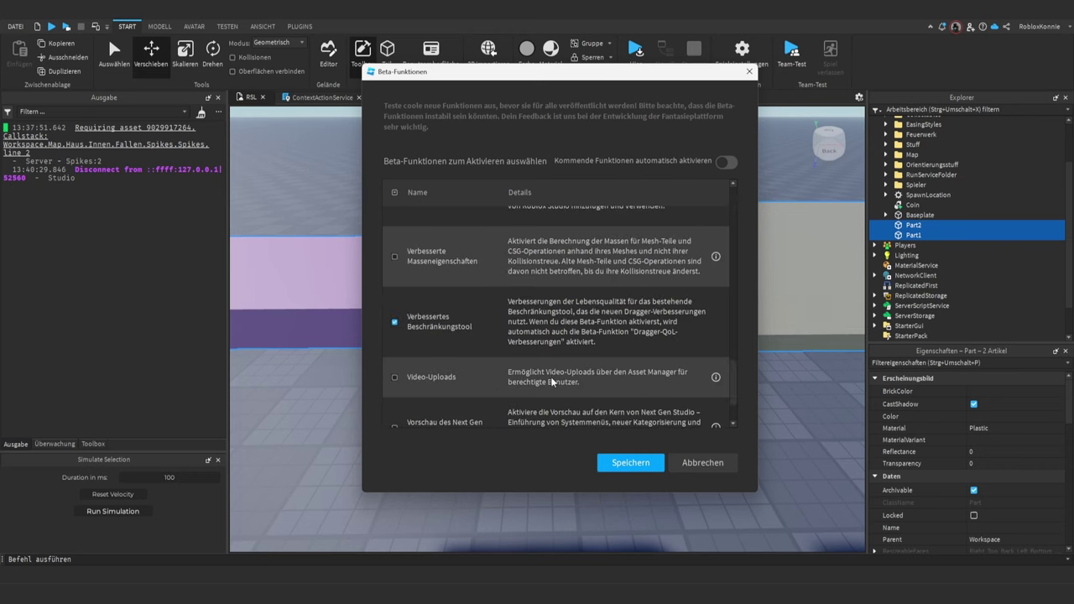
scroll(551, 381, "up", 8)
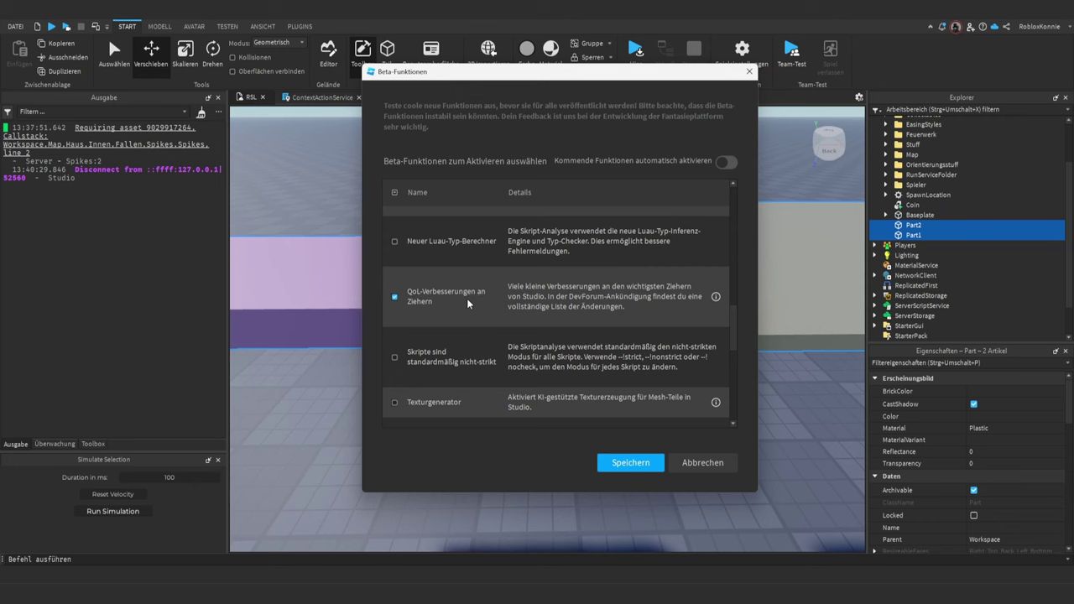
left_click(646, 470)
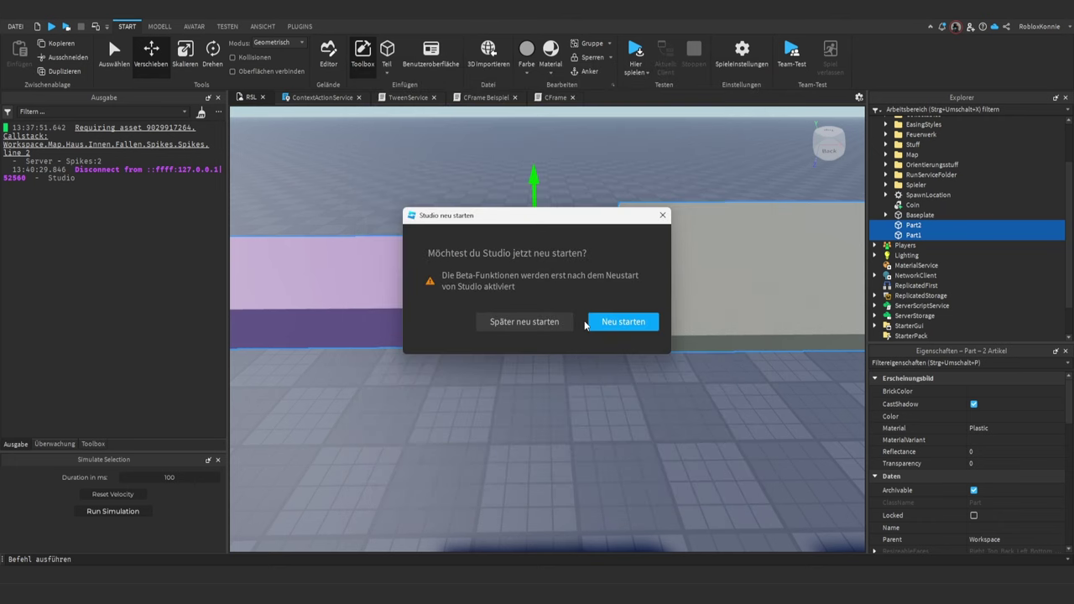
left_click(525, 322)
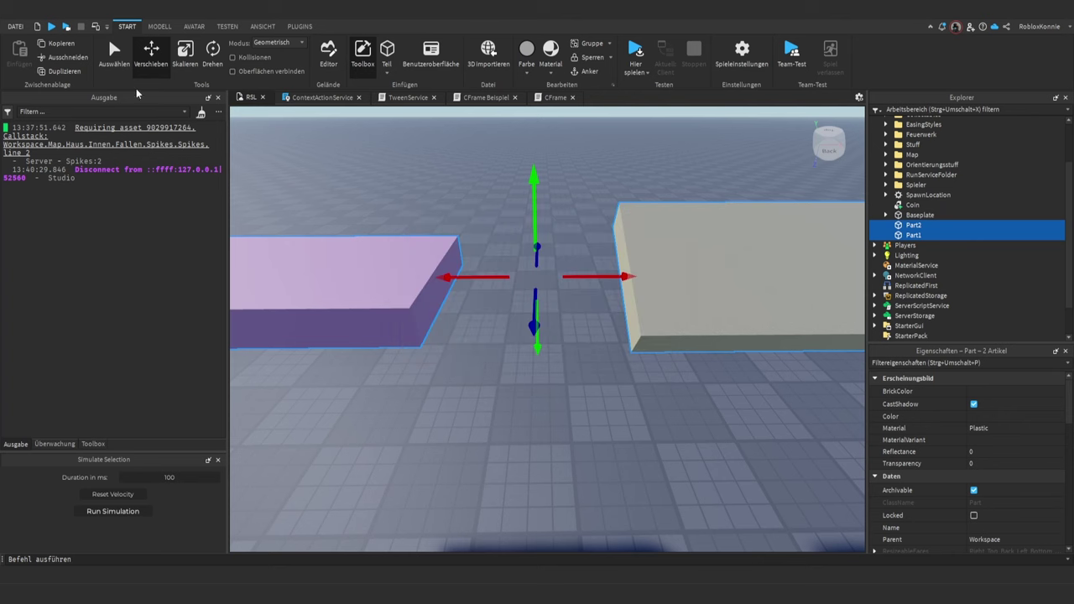
- Reopen the RSL place and start creating a hinge constraint (Scharnier)
left_click(16, 26)
left_click(44, 101)
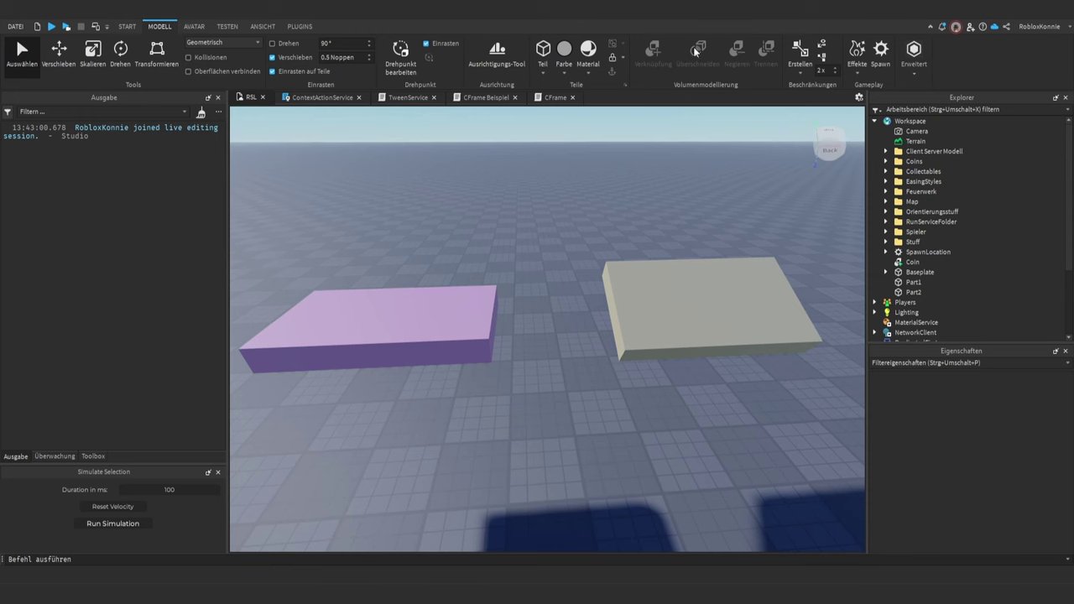
left_click(801, 71)
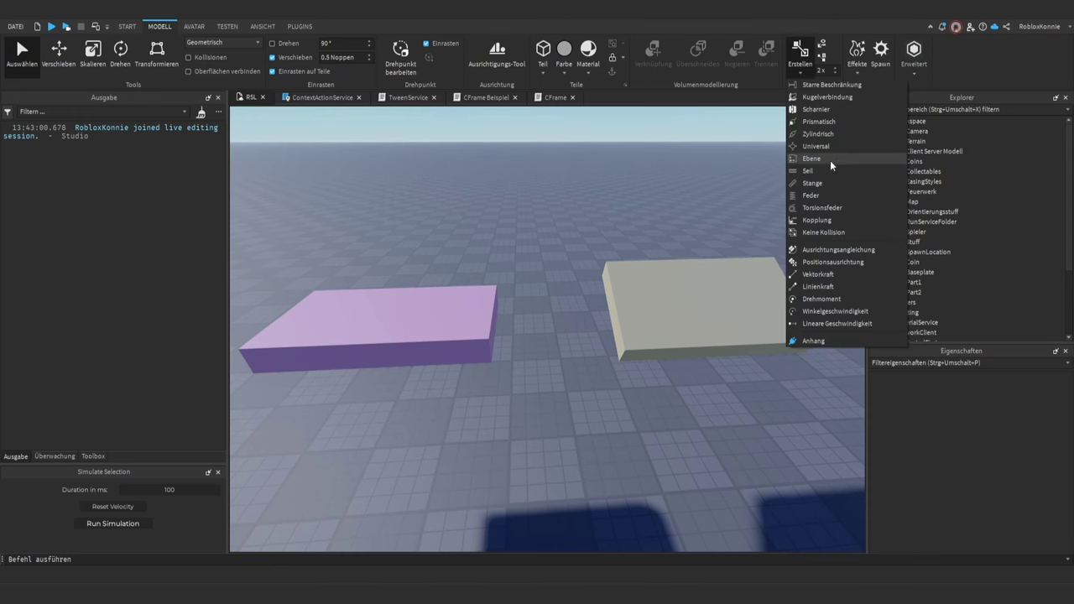
left_click(814, 111)
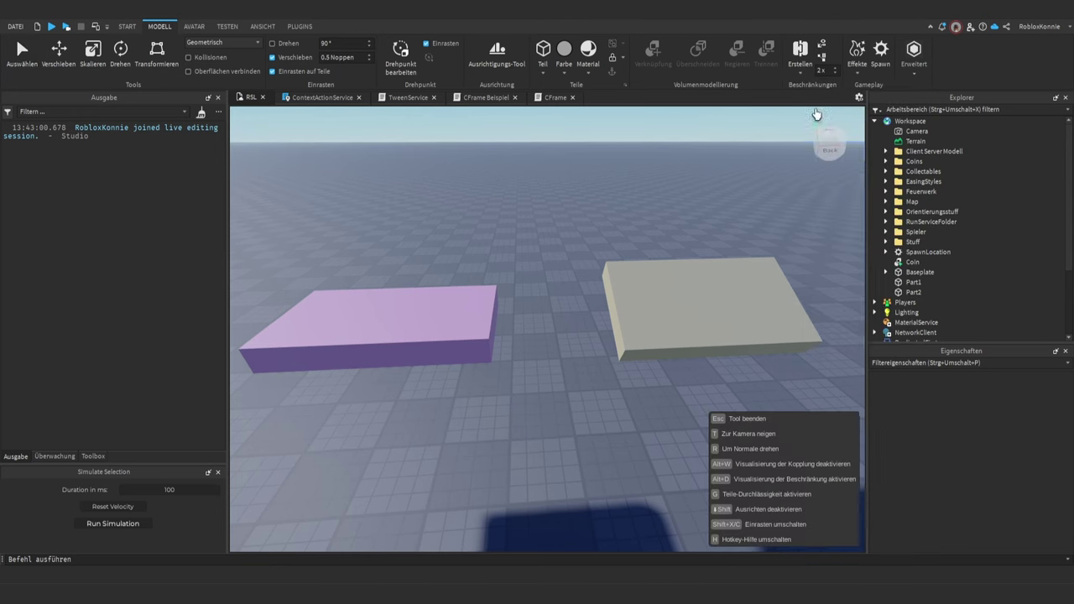
- Place the first hinge attachment on the lower edge of the purple slab's end face, facing the beige slab
right_click_drag(679, 183, 686, 187)
key("w")
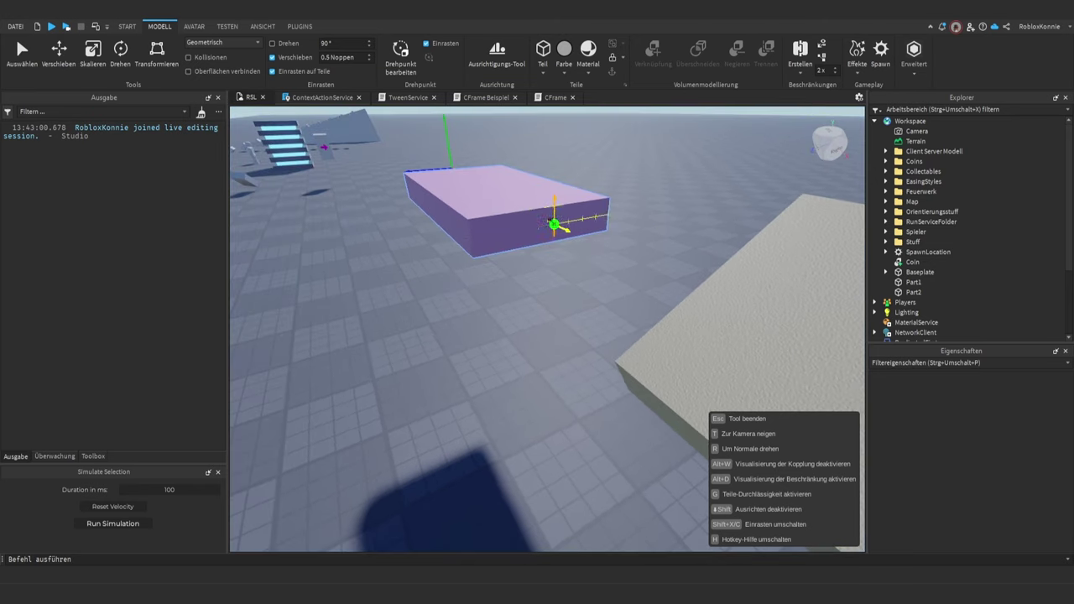
right_click_drag(603, 207, 597, 210)
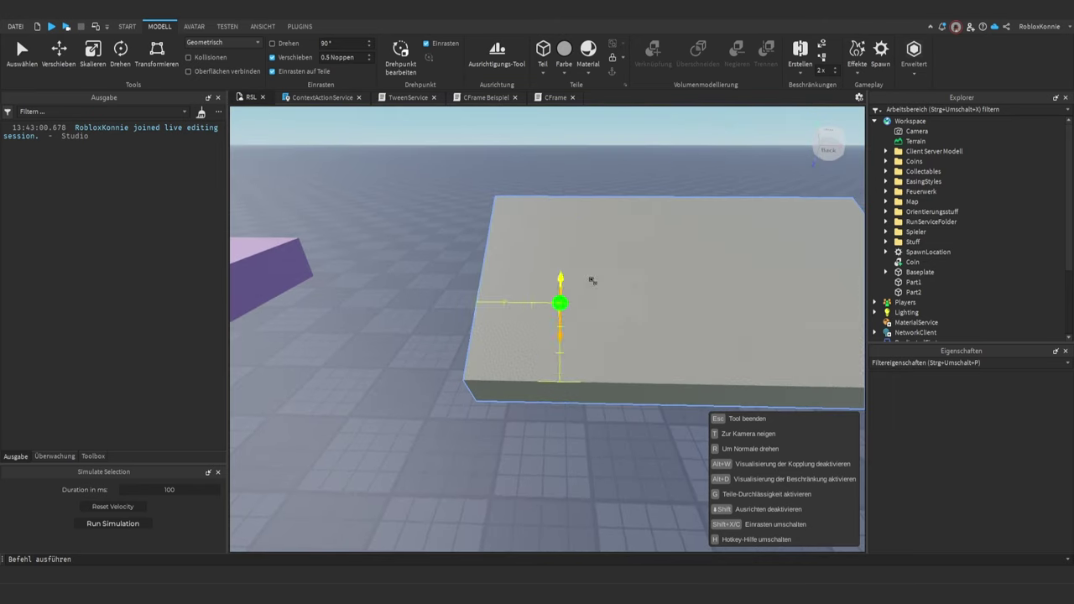
right_click_drag(642, 251, 647, 255)
right_click_drag(468, 268, 471, 270)
key("s")
key("w")
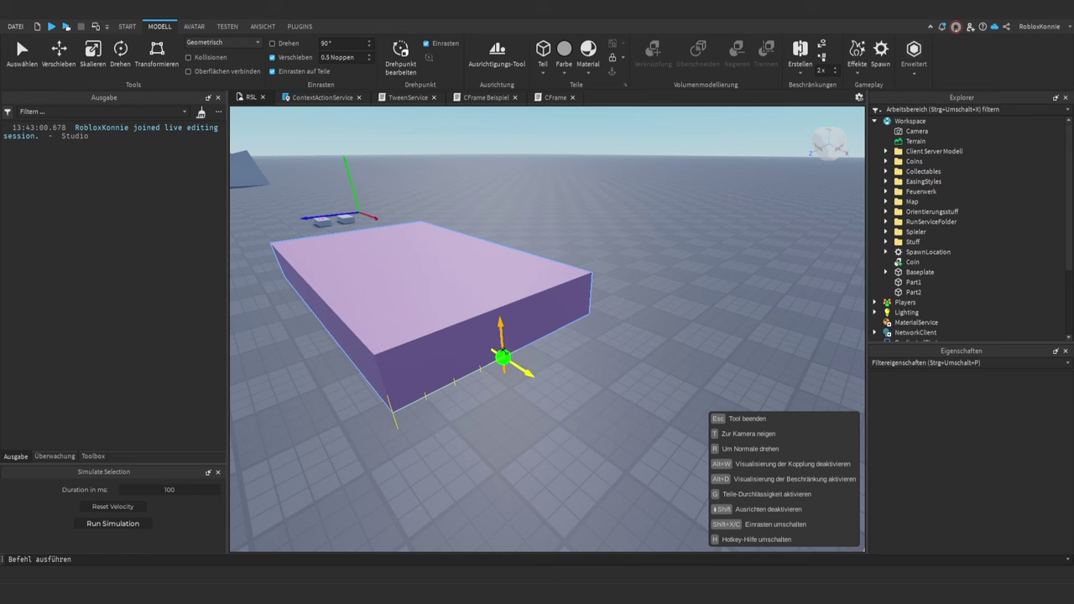
left_click(502, 353)
- Place the second hinge attachment on the beige slab's side facing the purple slab, and exit the constraint tool
right_click_drag(537, 338, 518, 317)
key("s")
key("w")
key("a")
left_click(514, 298)
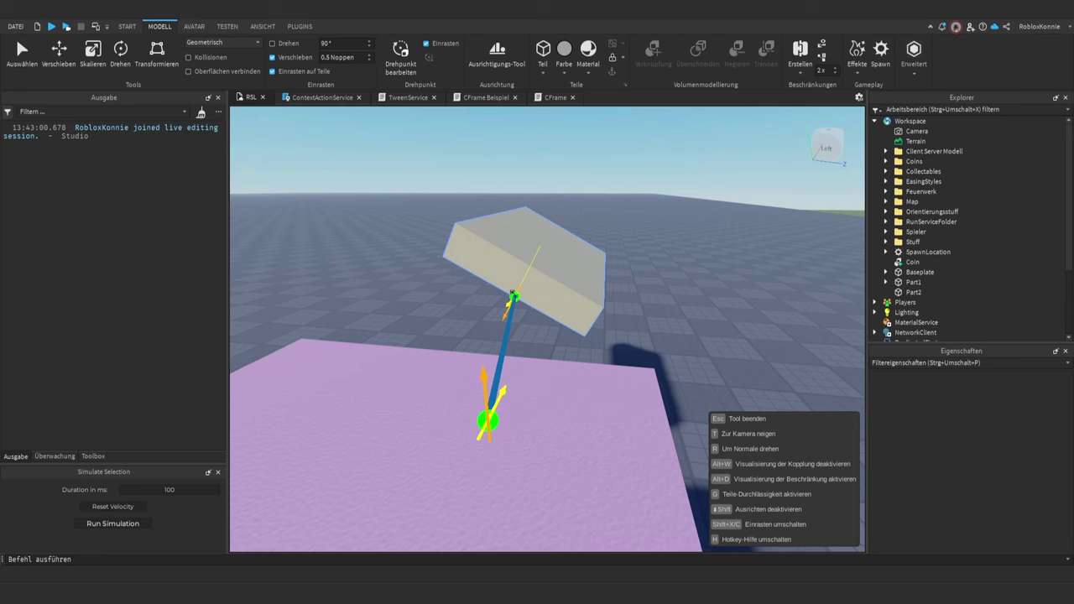
left_click(514, 294)
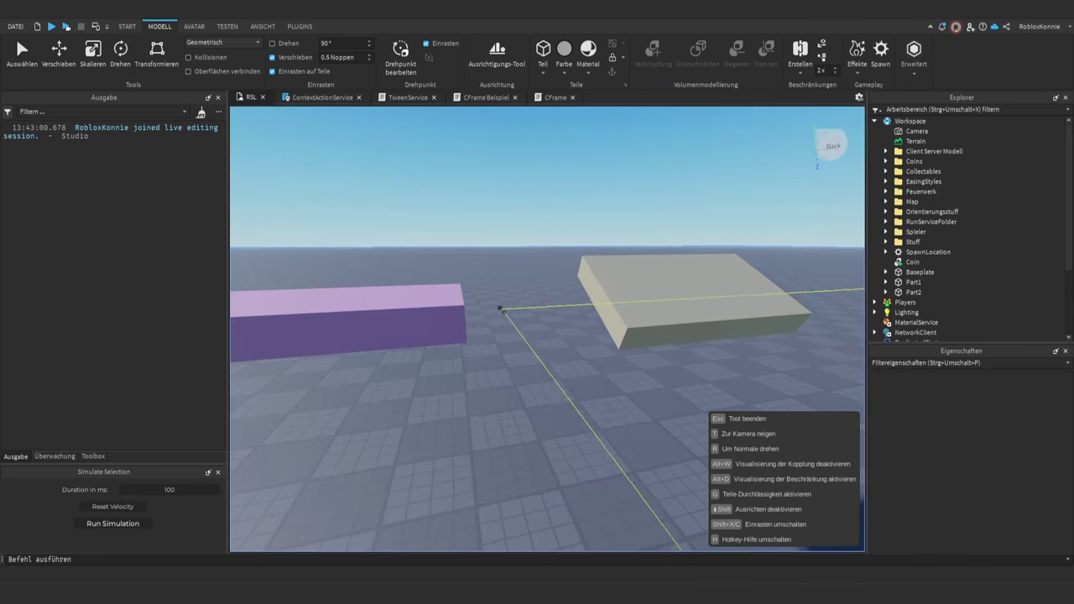
key("Escape")
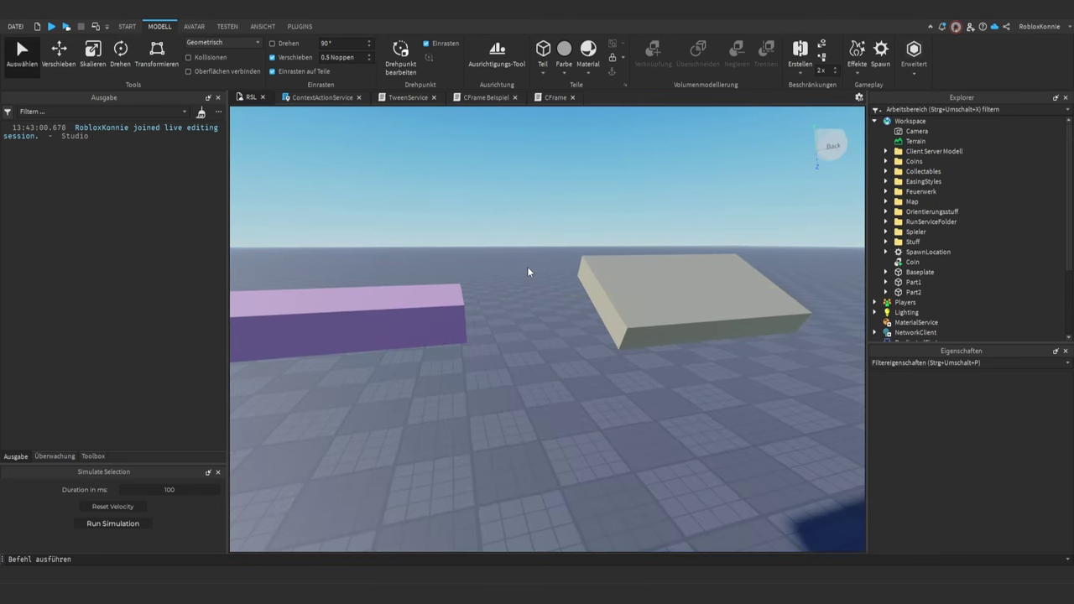
- Turn on the constraint visualization and examine the hinge and its two attachments between the slabs
right_click_drag(810, 141, 812, 140)
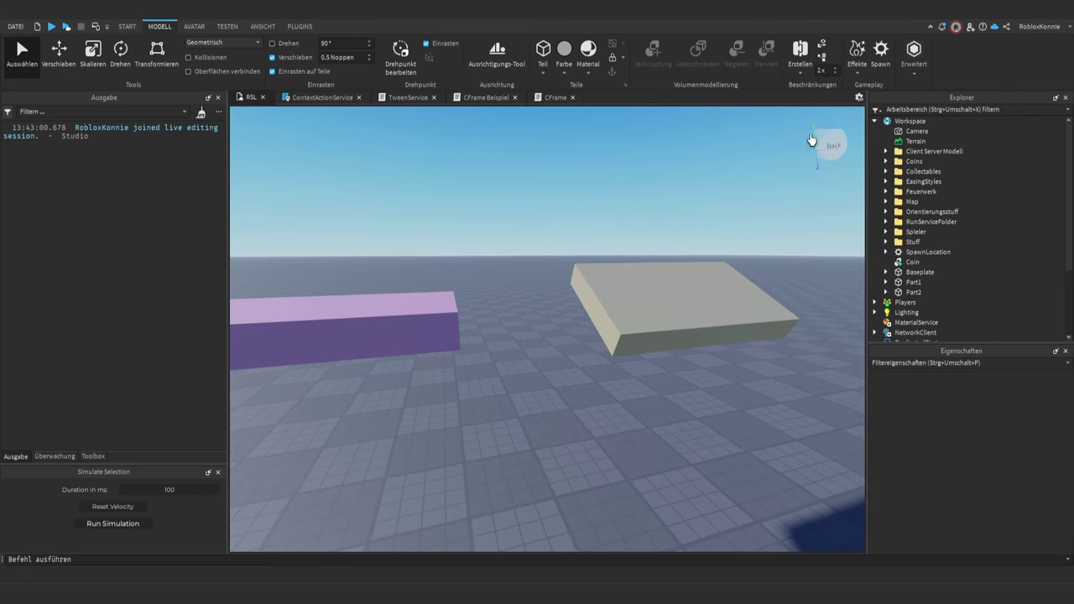
left_click(822, 57)
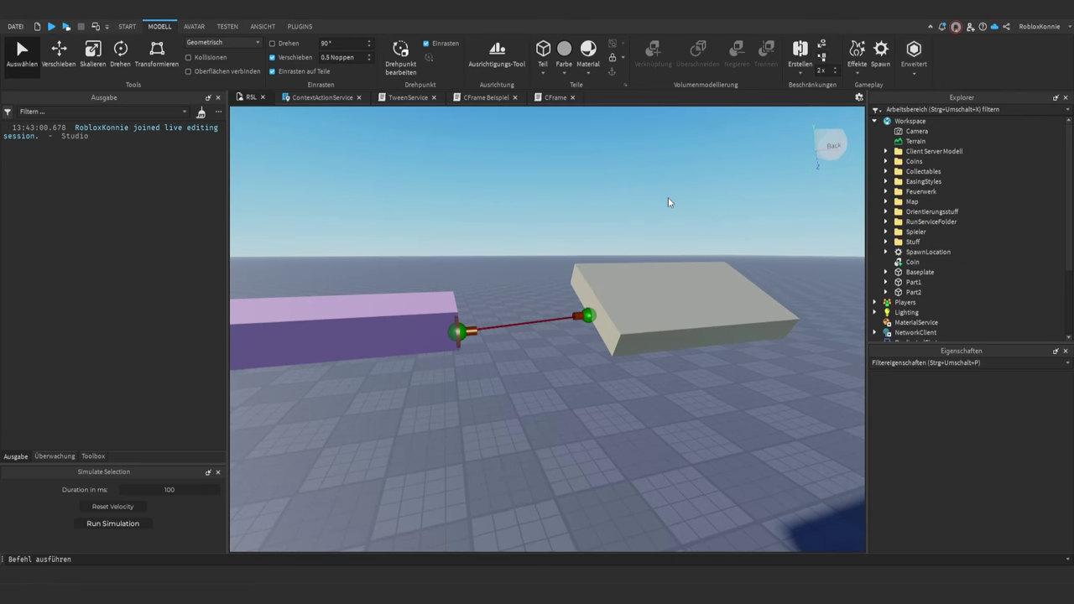
key("w")
right_click_drag(667, 198, 668, 202)
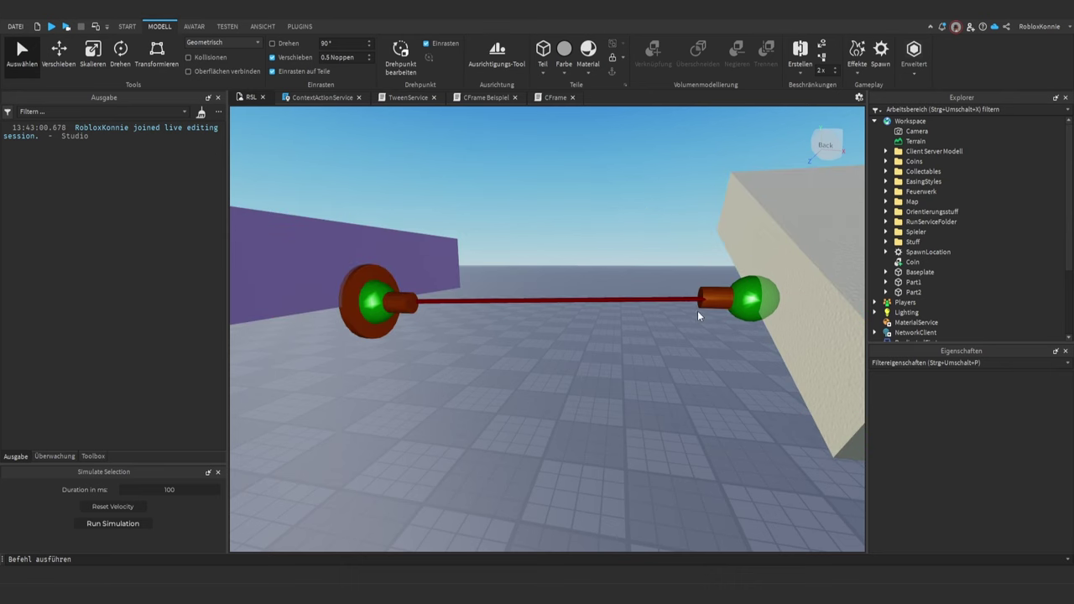
scroll(520, 306, "down", 8)
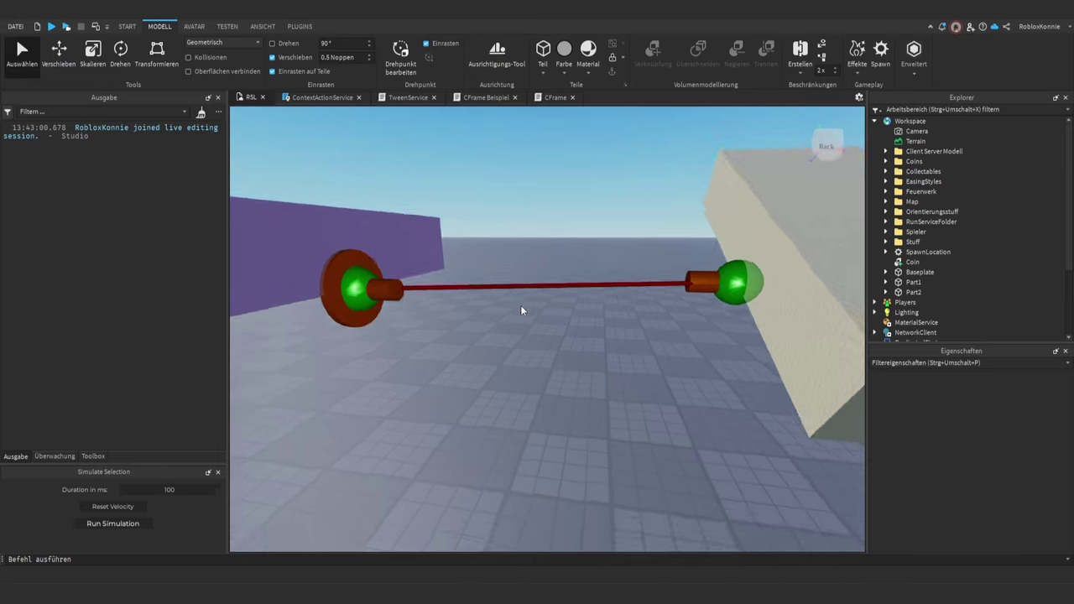
scroll(521, 307, "up", 5)
right_click_drag(521, 307, 469, 289)
scroll(521, 307, "down", 6)
scroll(520, 310, "up", 3)
scroll(470, 289, "down", 3)
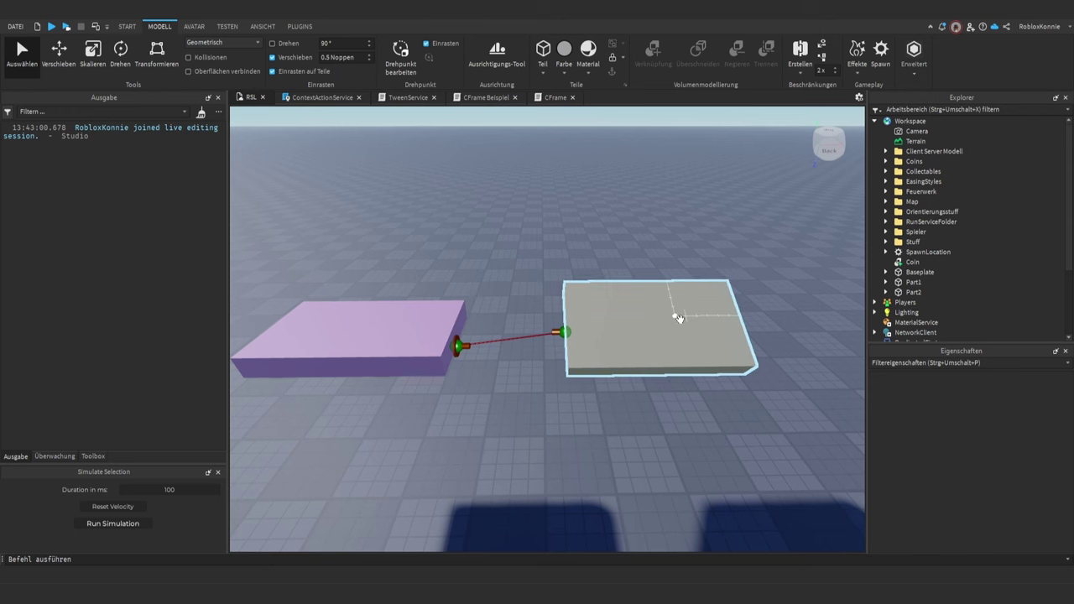
right_click_drag(628, 311, 628, 311)
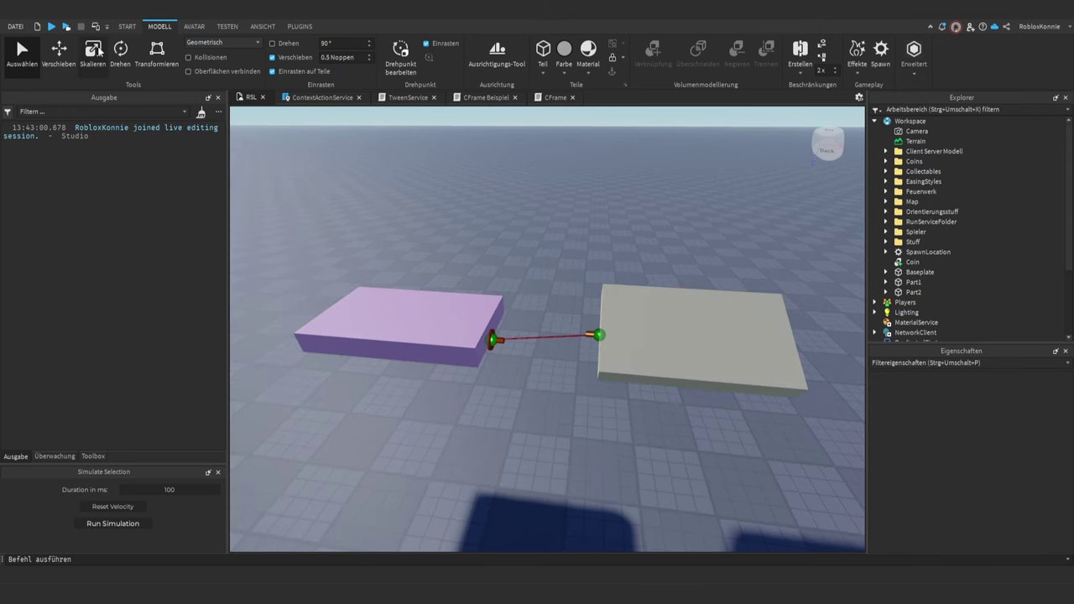
- Run the simulation and select the beige slab, Part2, beneath the purple one
left_click(67, 26)
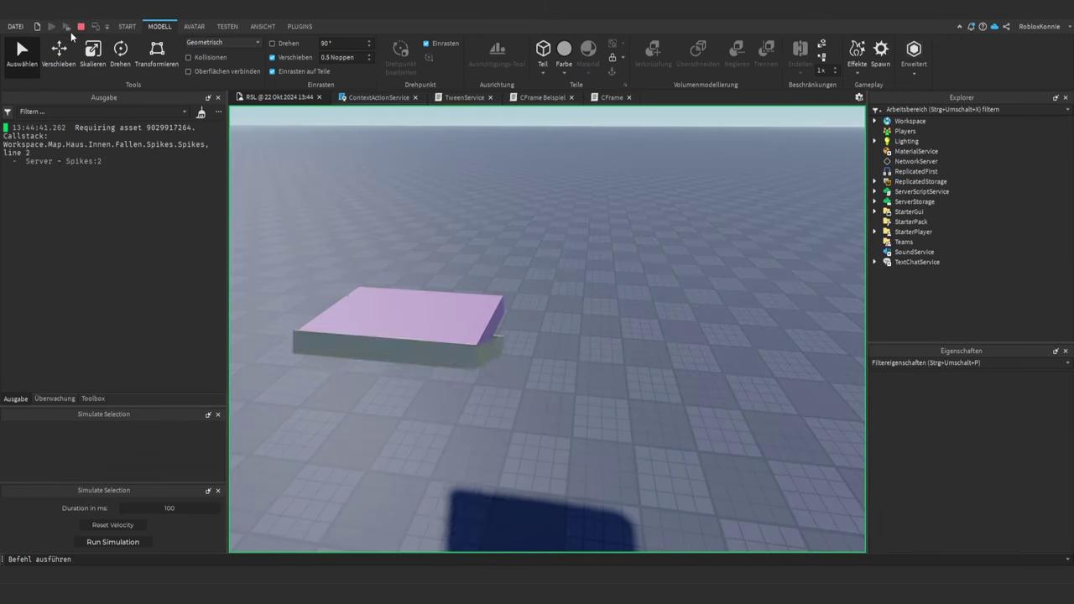
right_click_drag(596, 309, 596, 305)
key("w")
scroll(596, 305, "down", 5)
left_click(557, 353)
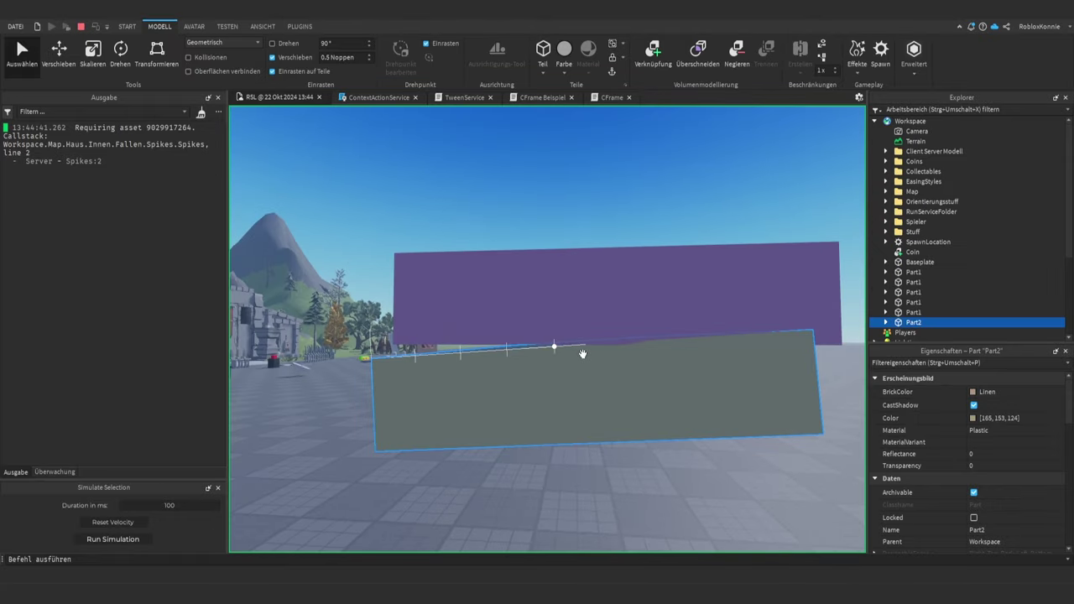
- Expand Part2's contents and select its Attachment1 to inspect where the slabs are joined
left_click(884, 323)
left_click(884, 284)
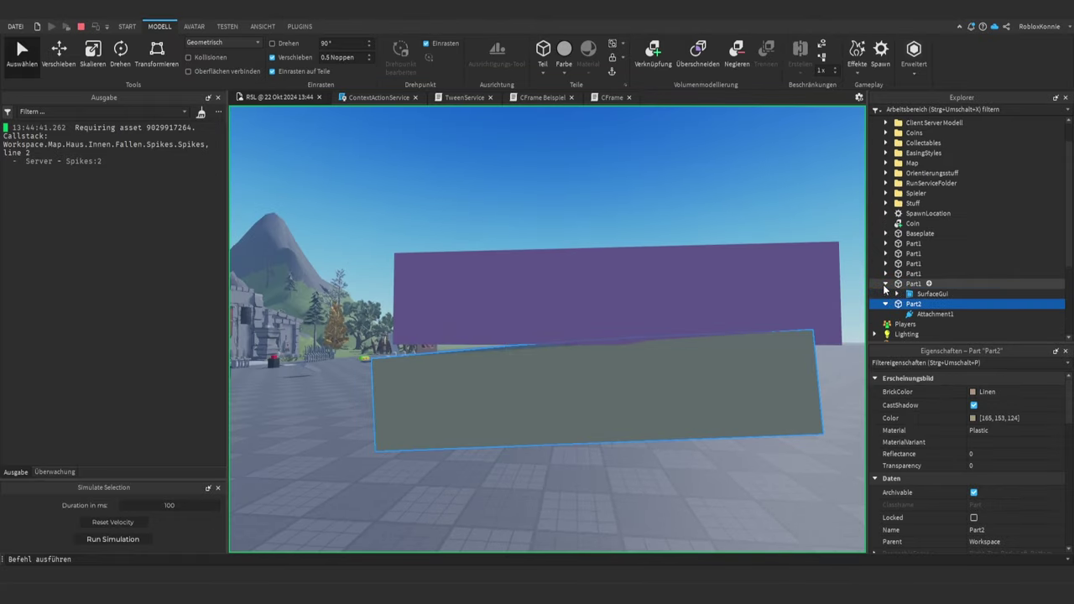
left_click(885, 285)
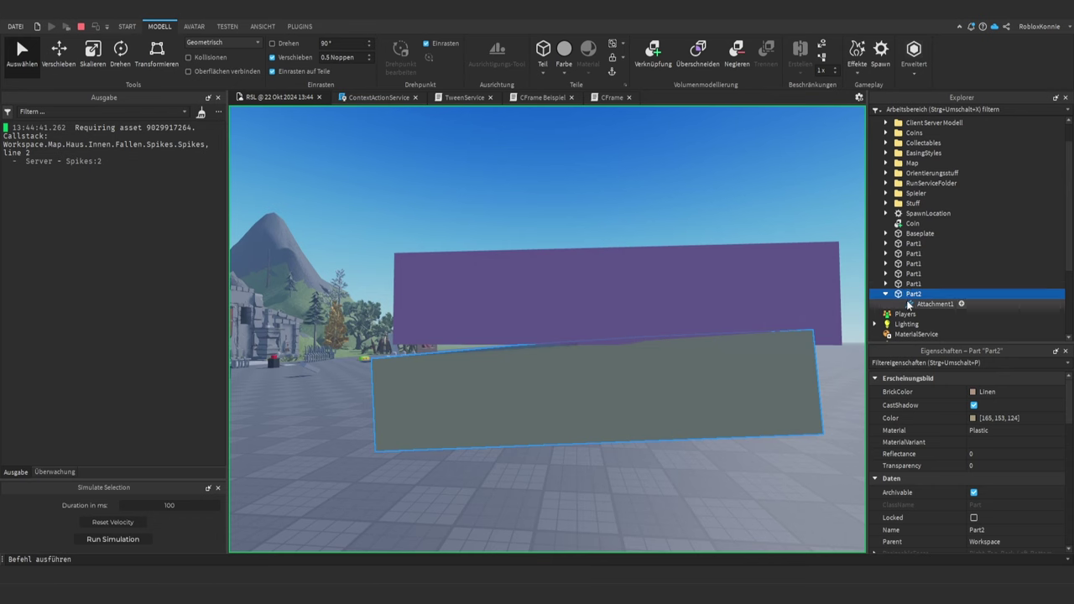
left_click(913, 304)
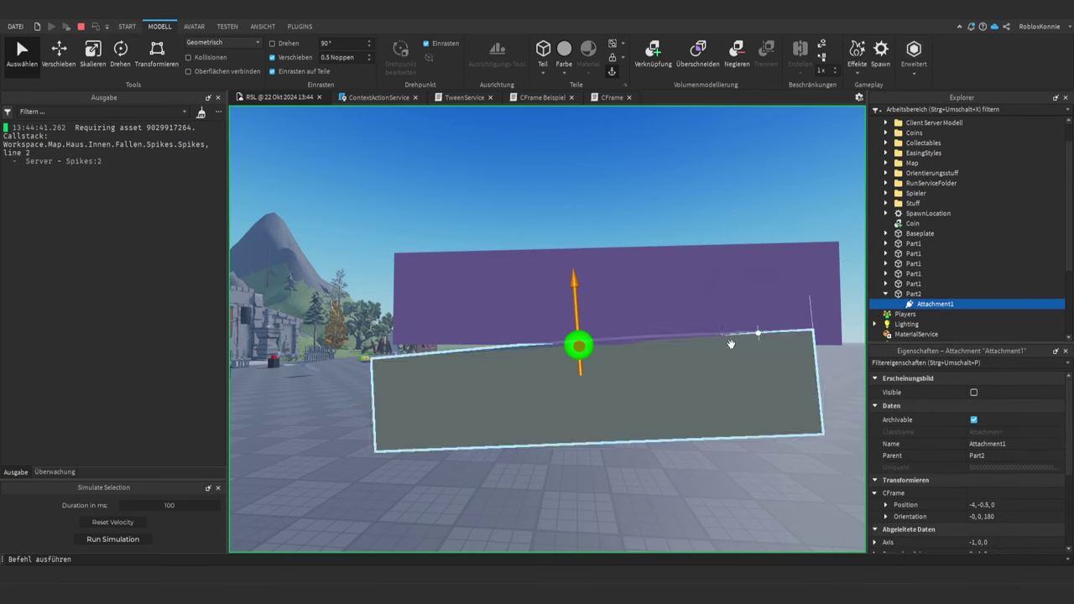
right_click_drag(640, 322, 654, 322)
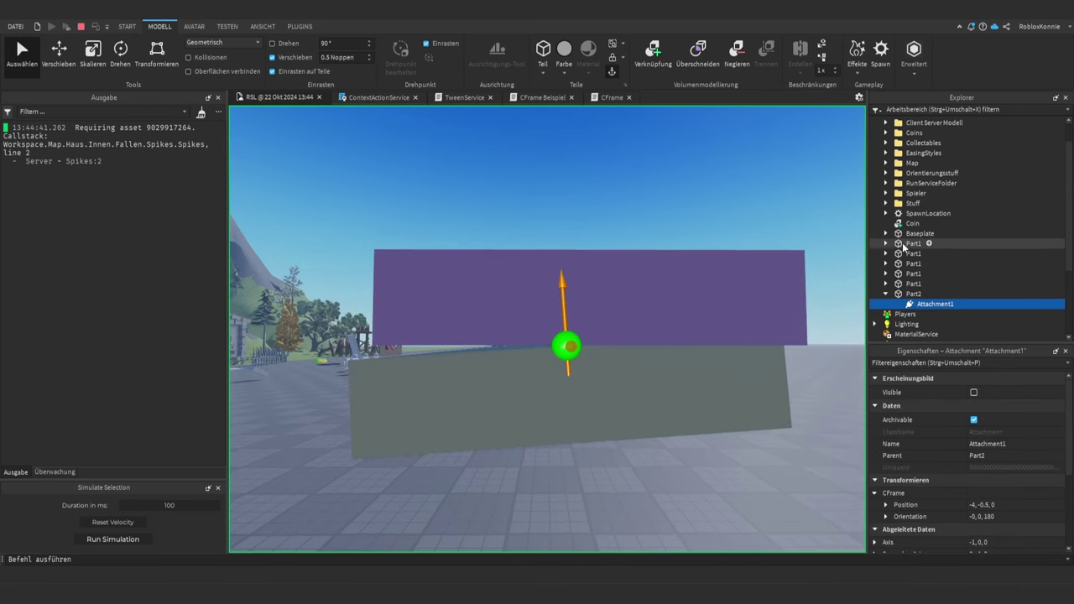
- Expand the hinged Part1, select Attachment0 and Attachment1 alternately to compare their alignment, and stop the simulation
left_click(885, 244)
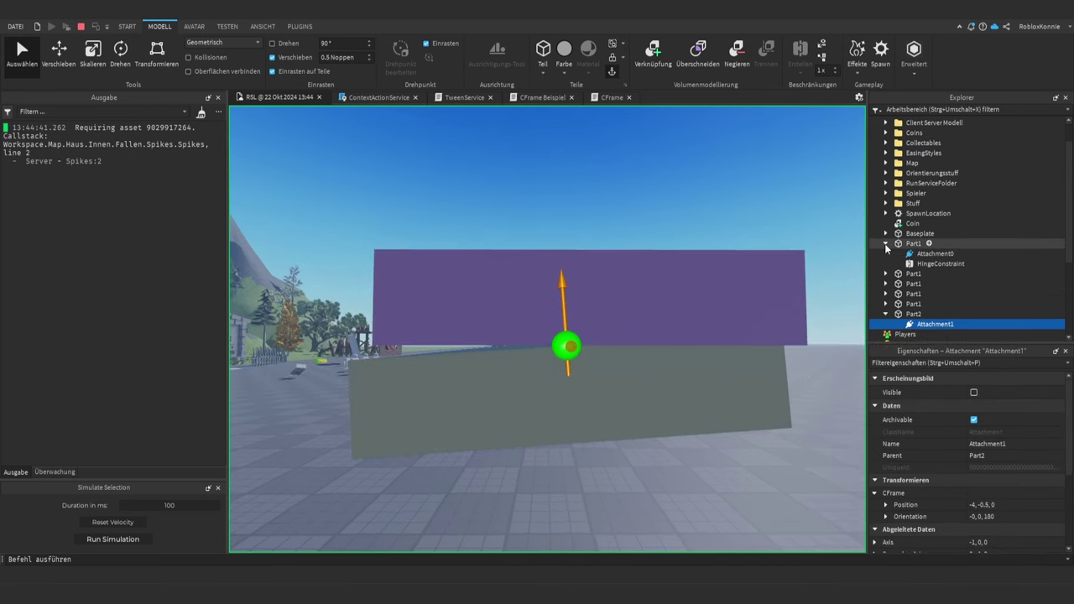
left_click(933, 254)
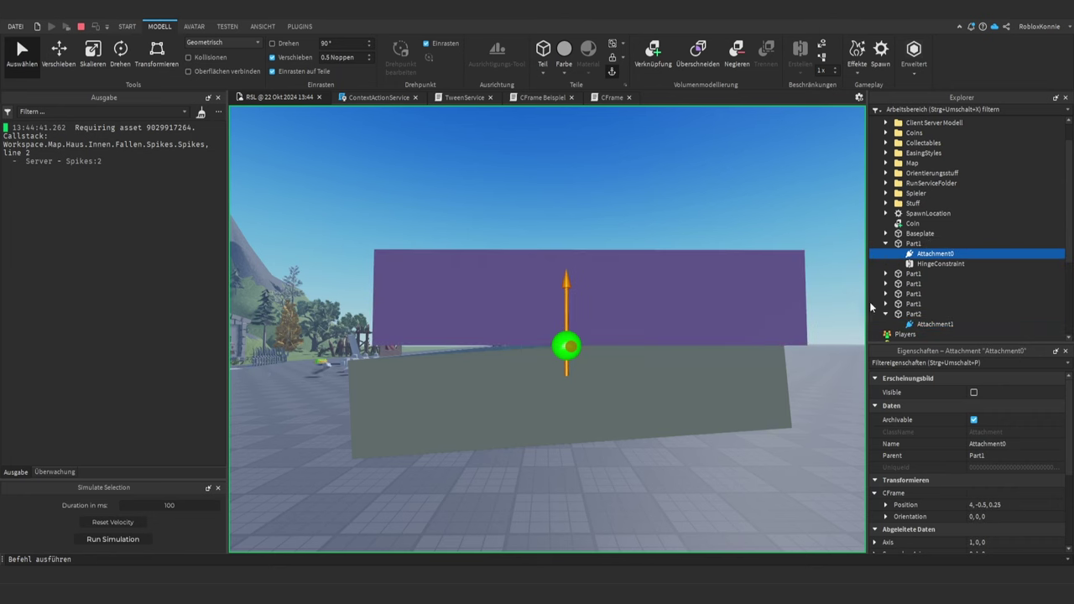
left_click(932, 323)
left_click(933, 255)
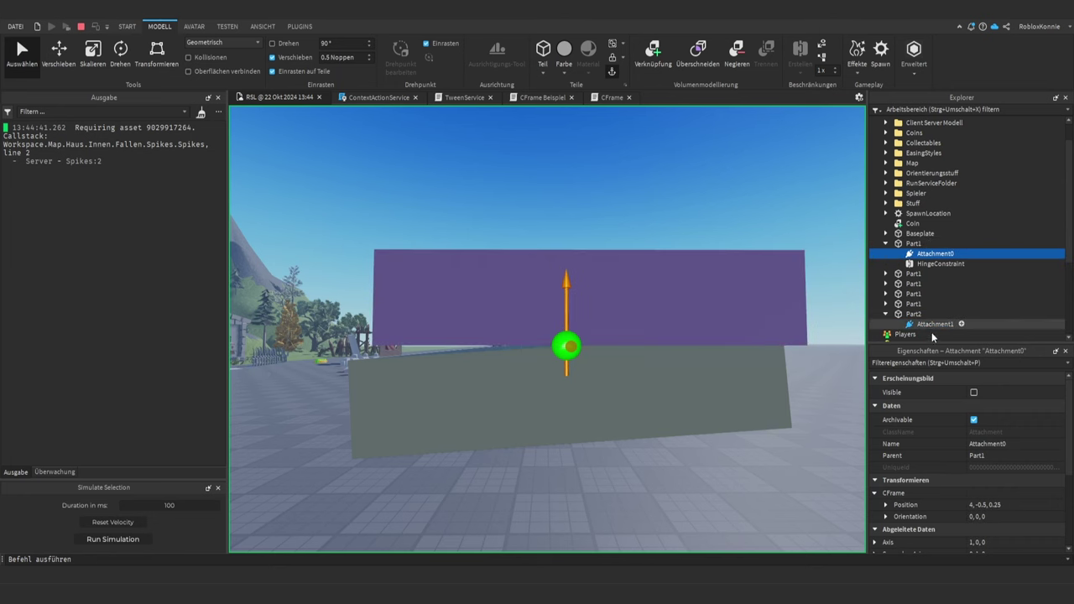
left_click(933, 326)
left_click(930, 255)
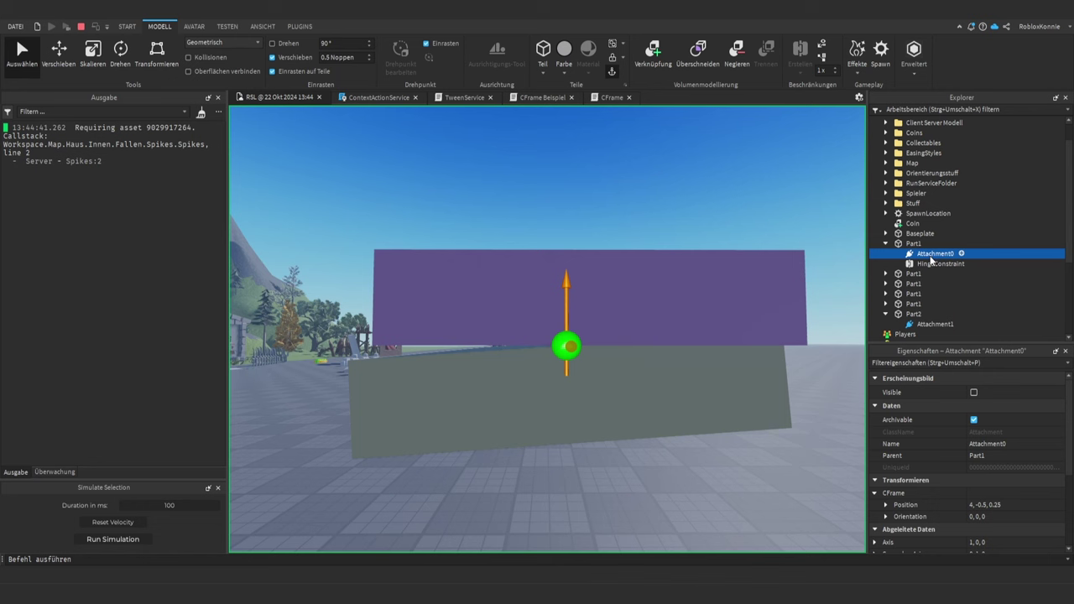
right_click_drag(618, 280, 618, 283)
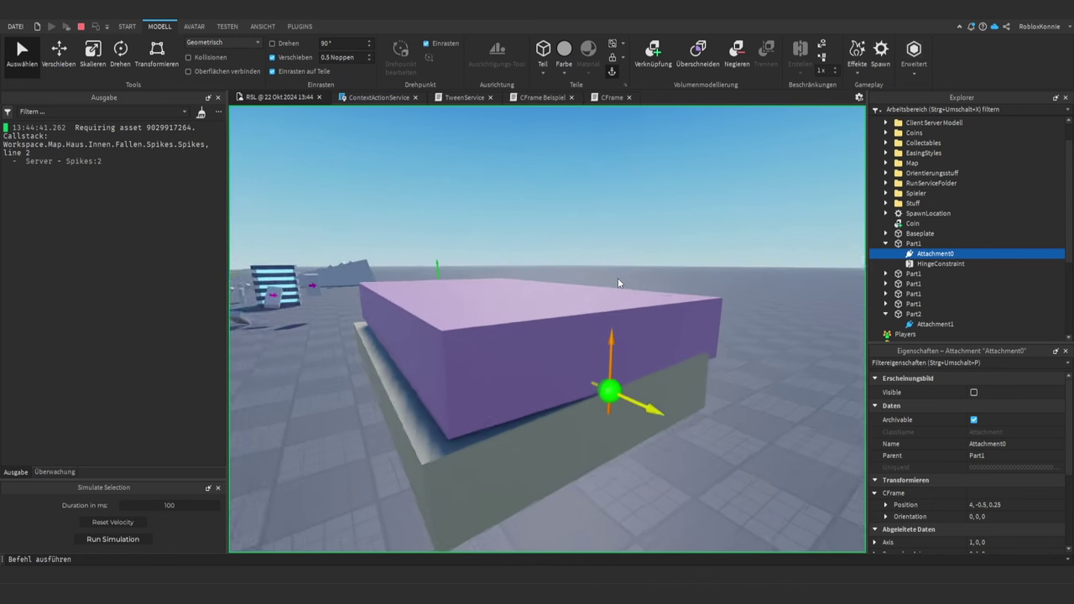
left_click(81, 26)
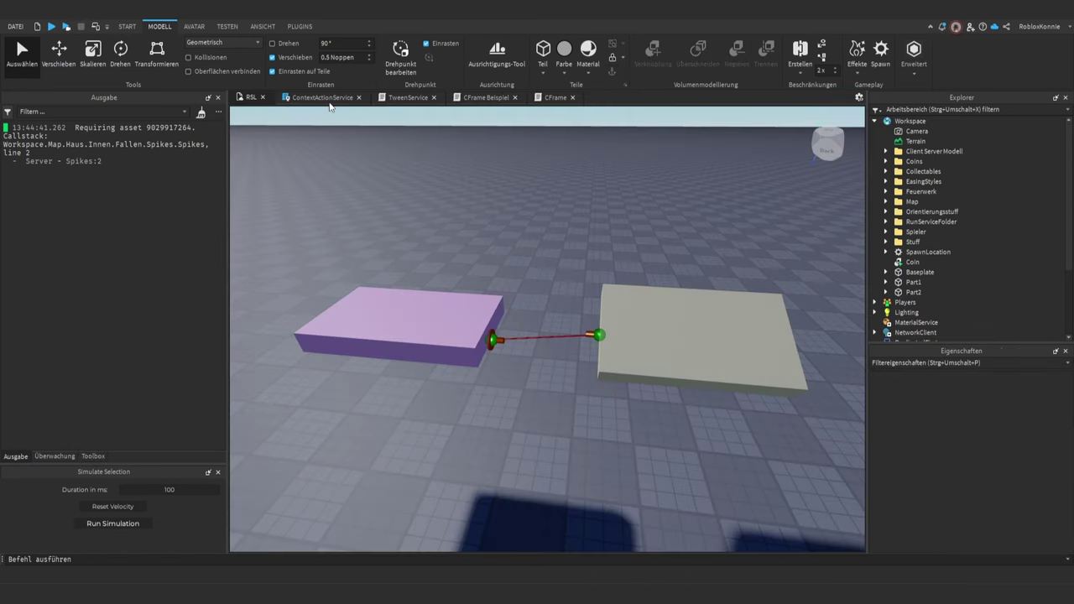
- Rotate Part1's Attachment0 in 90° increments to an orientation of 0, 90, 90
right_click_drag(545, 316, 546, 317)
scroll(546, 317, "up", 2)
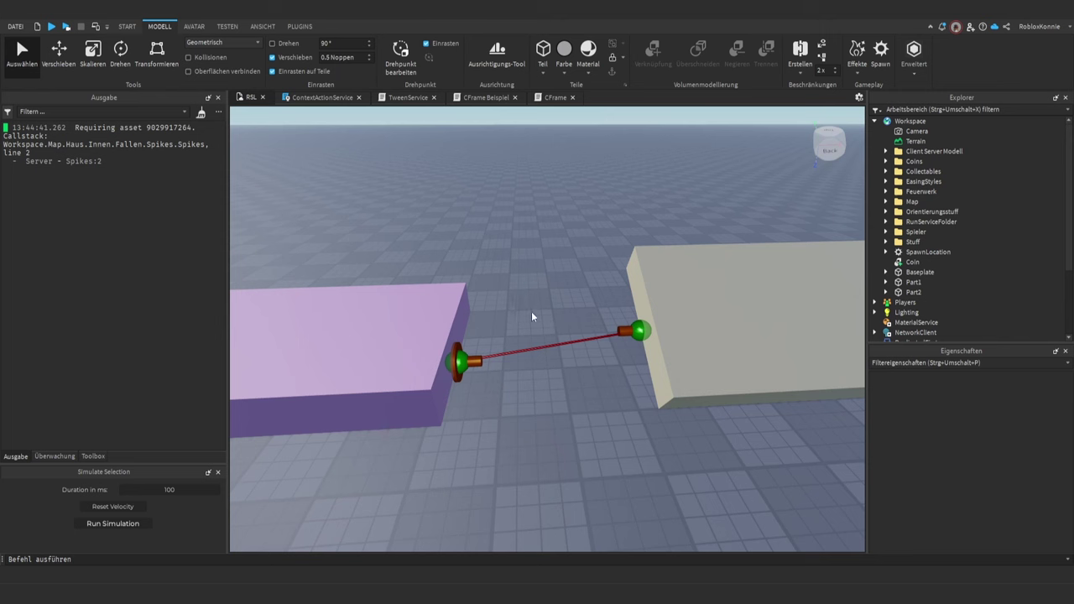
right_click_drag(487, 337, 487, 337)
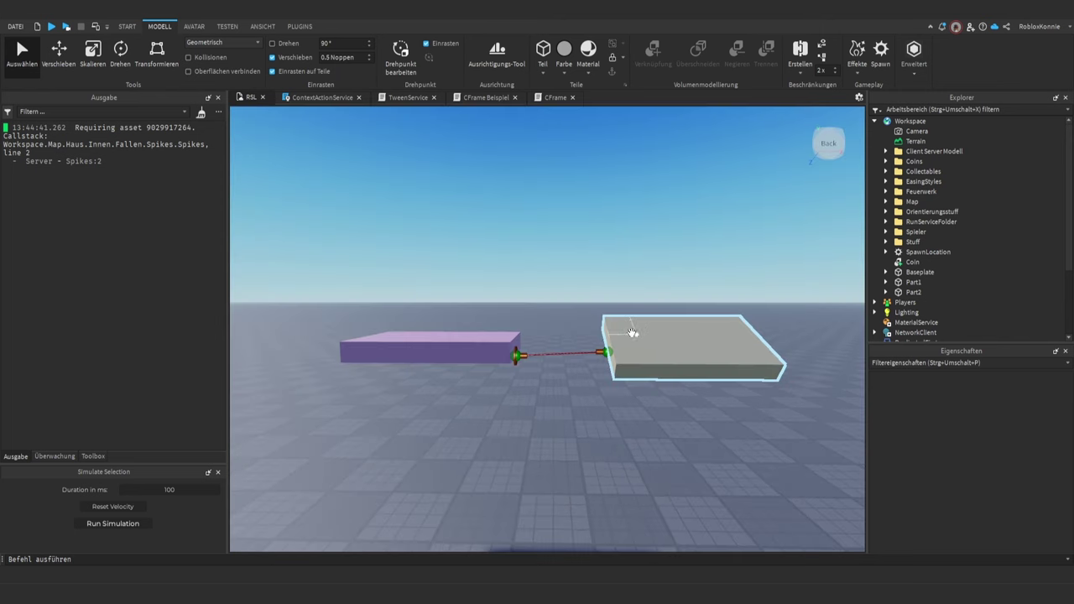
scroll(528, 375, "up", 3)
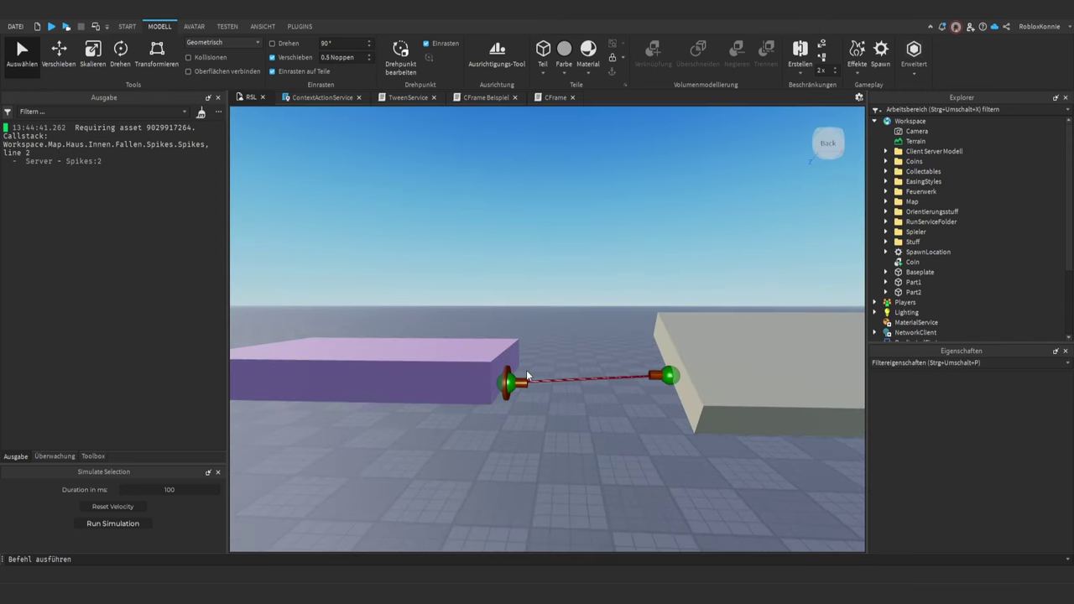
right_click_drag(526, 370, 527, 370)
left_click(488, 344)
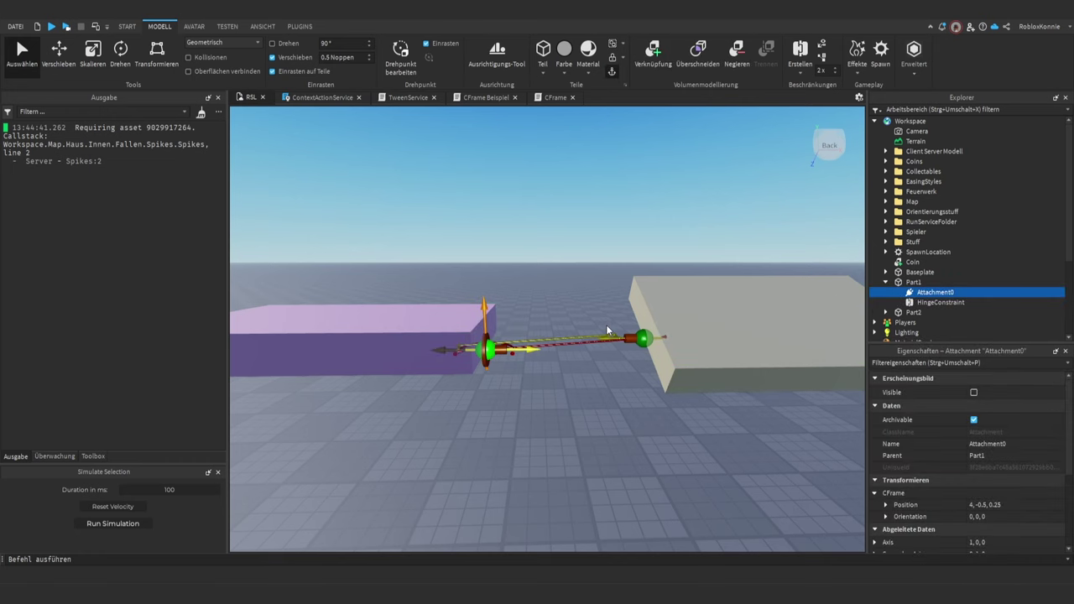
key("ctrl+4")
scroll(599, 326, "up", 3)
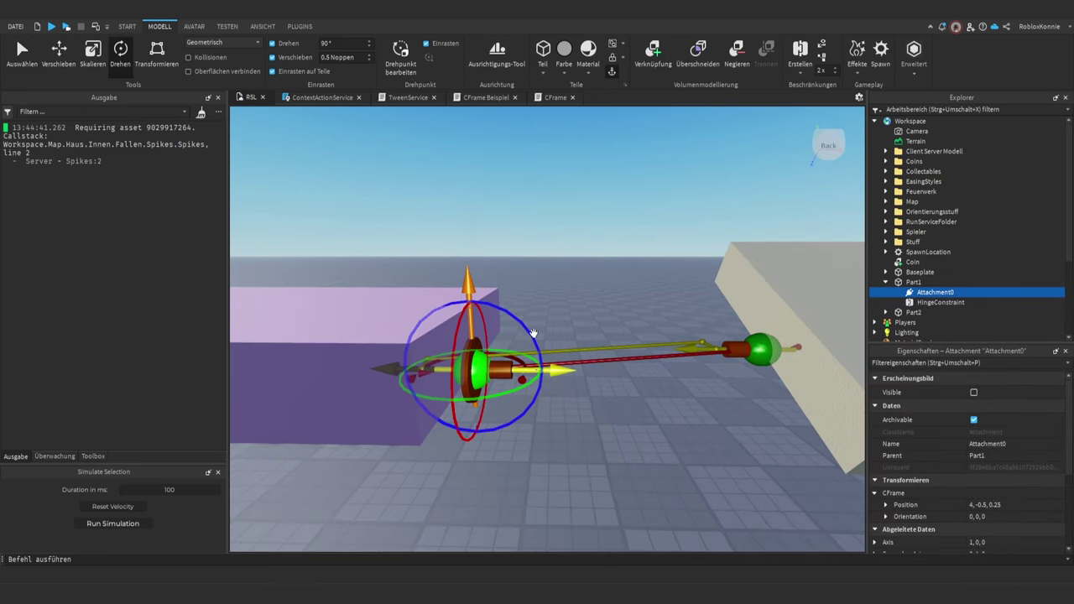
left_click_drag(512, 326, 466, 285)
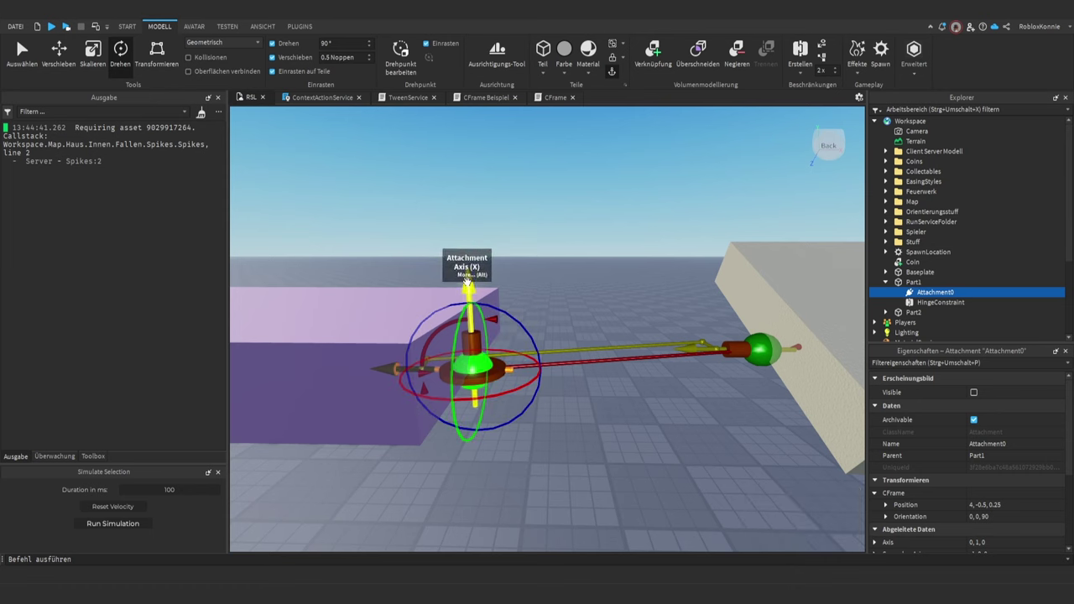
left_click_drag(460, 420, 507, 361)
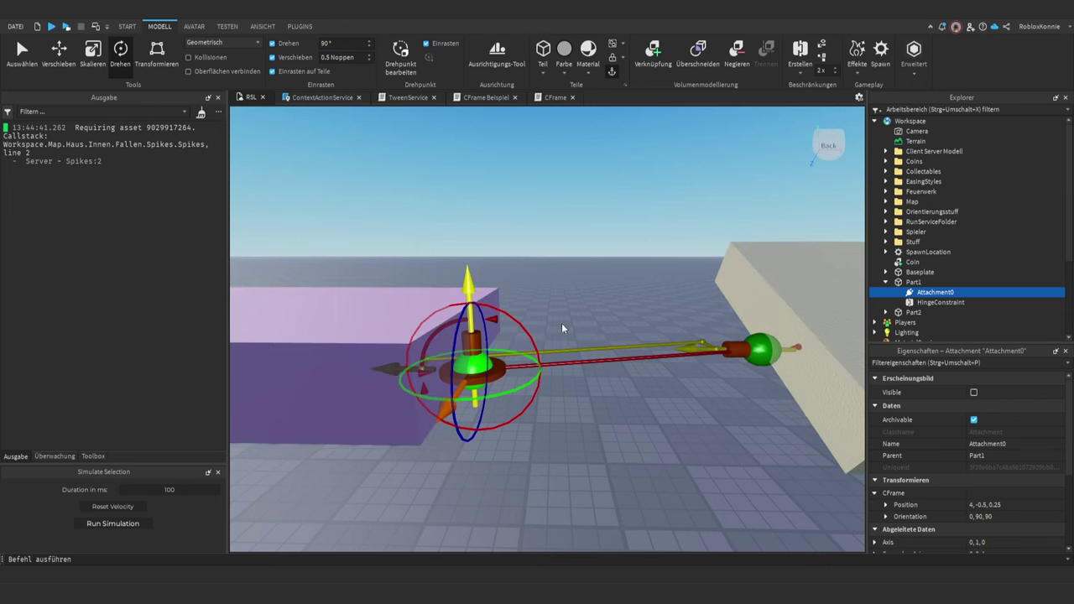
right_click_drag(506, 397, 552, 348)
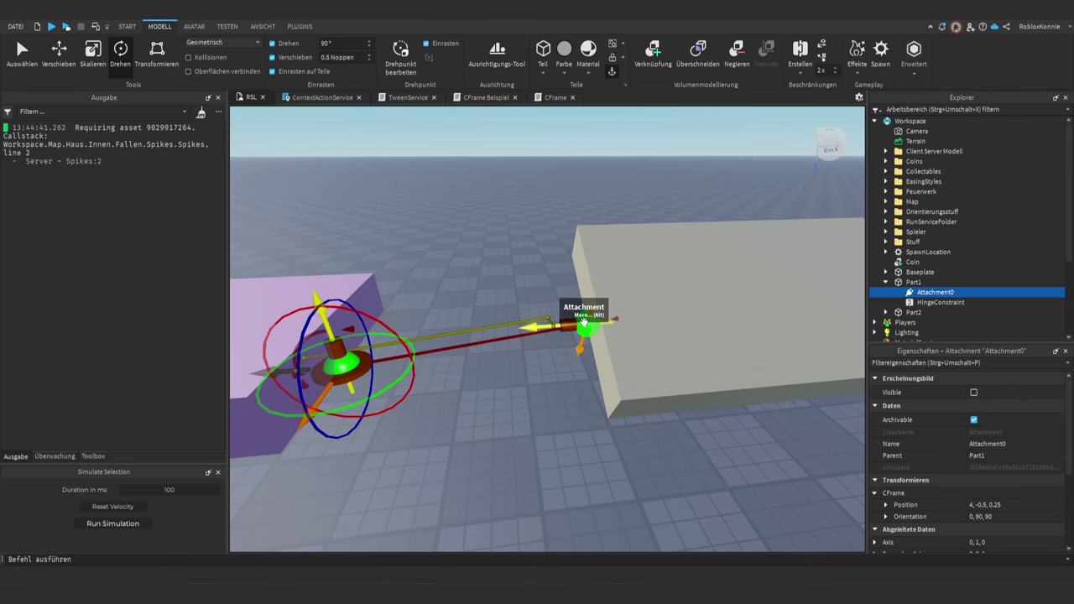
- Rotate Part2's Attachment1 in 90° increments to an orientation of 0, 90, 90
left_click(584, 327)
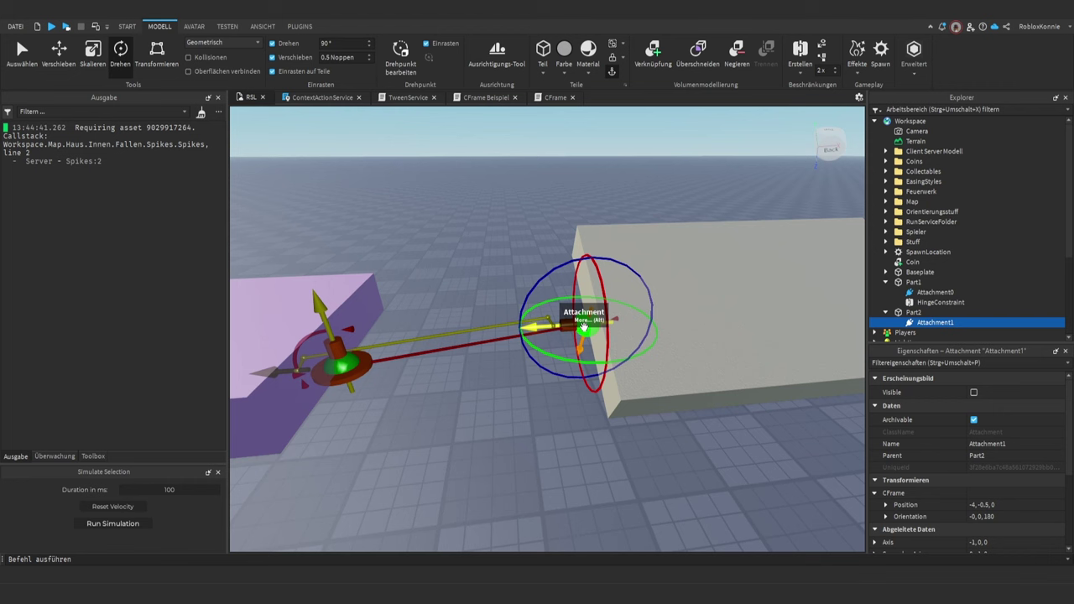
right_click_drag(546, 274, 546, 276)
left_click_drag(546, 275, 546, 276)
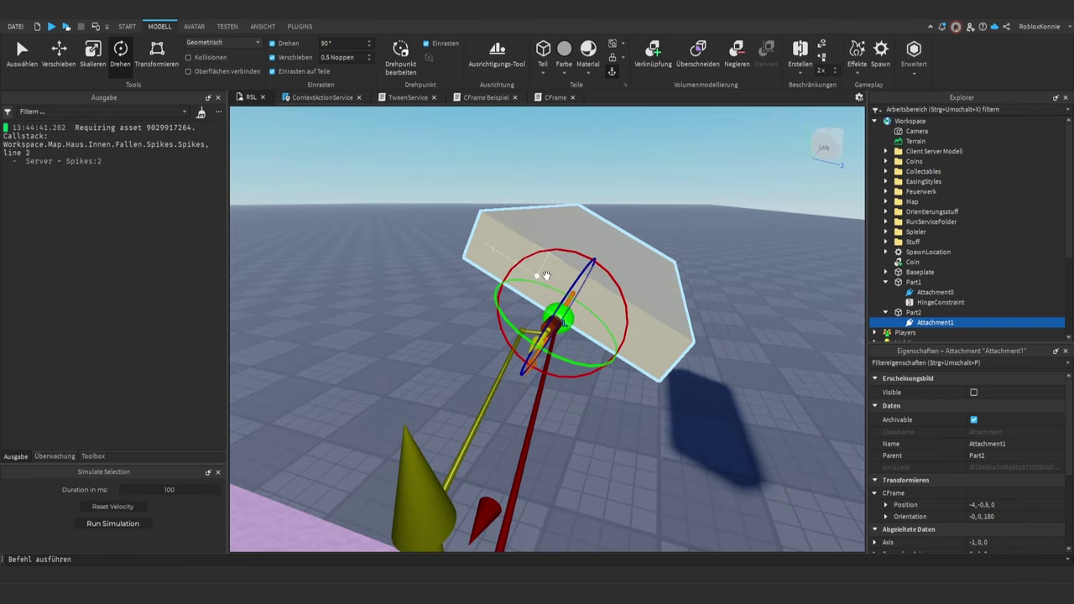
right_click_drag(557, 271, 558, 282)
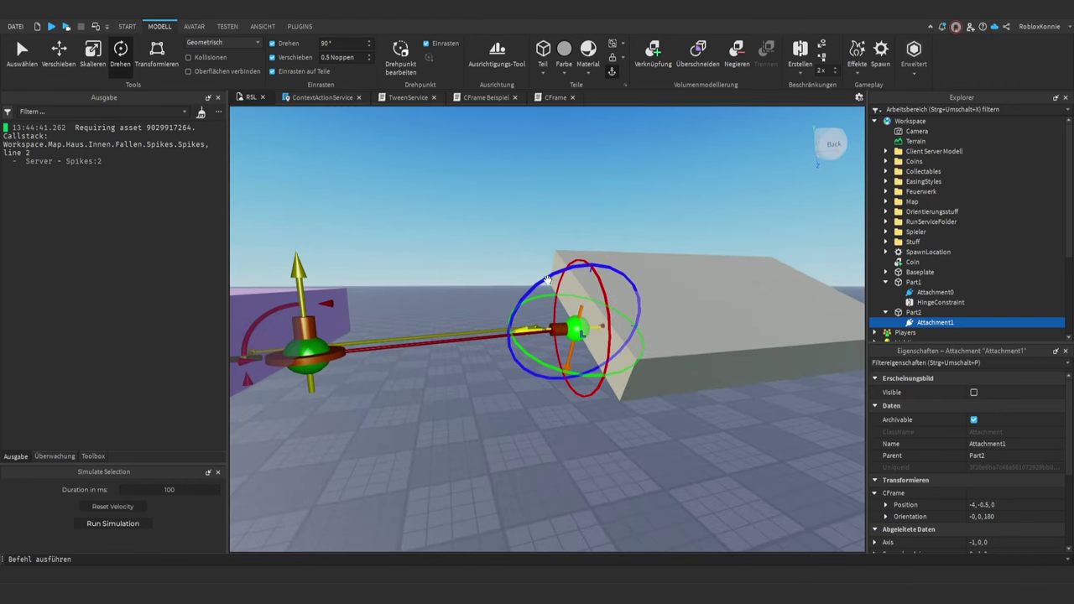
left_click_drag(541, 284, 621, 280)
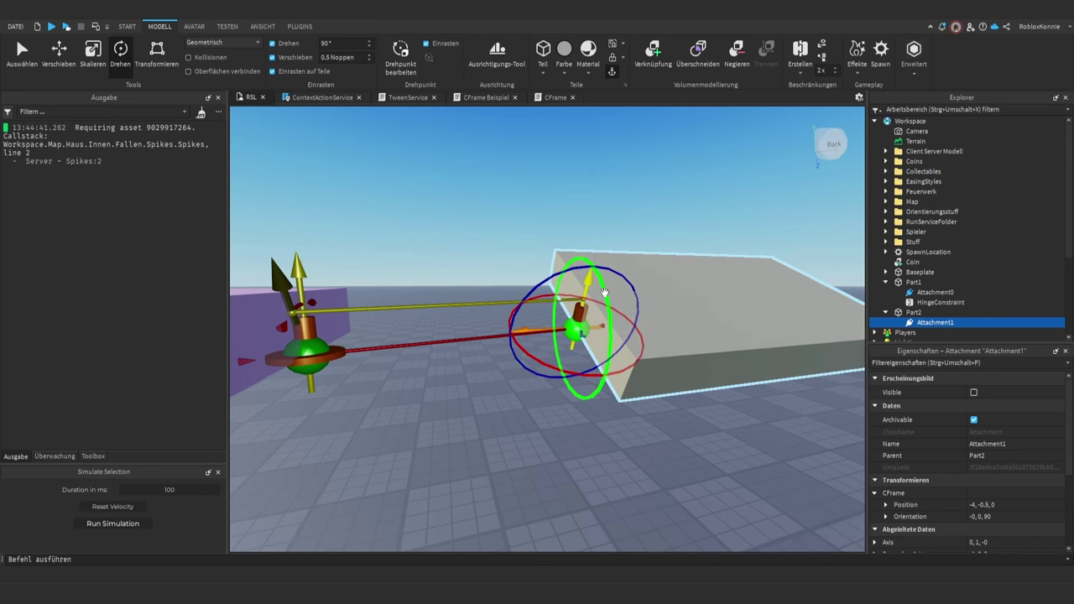
left_click_drag(541, 365, 628, 371)
right_click_drag(629, 372, 632, 371)
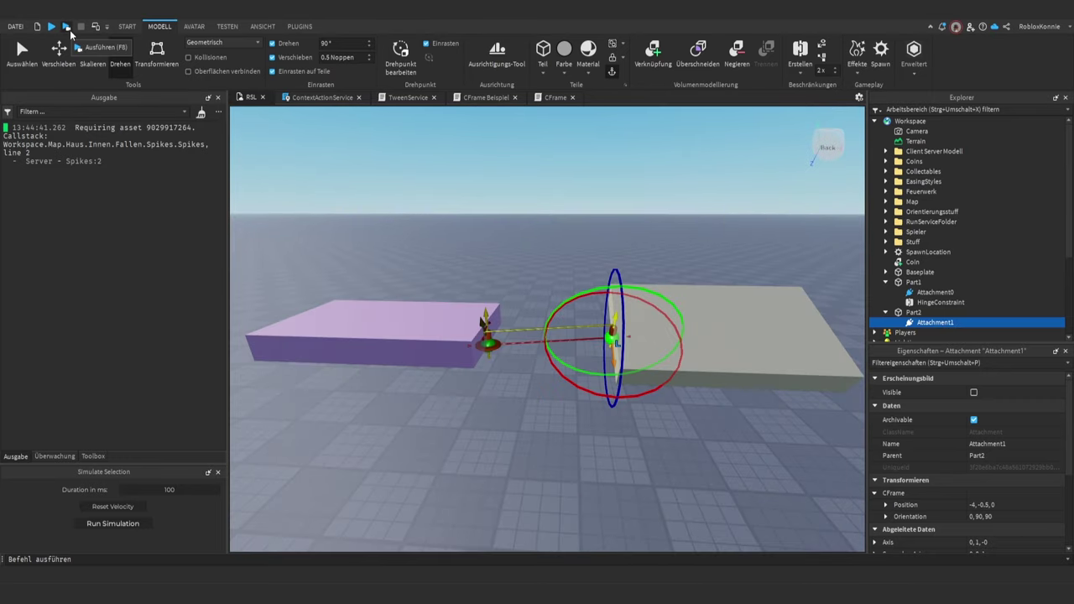
- Run the simulation to check how the two slabs join with both attachments reoriented, and stop it
left_click(69, 30)
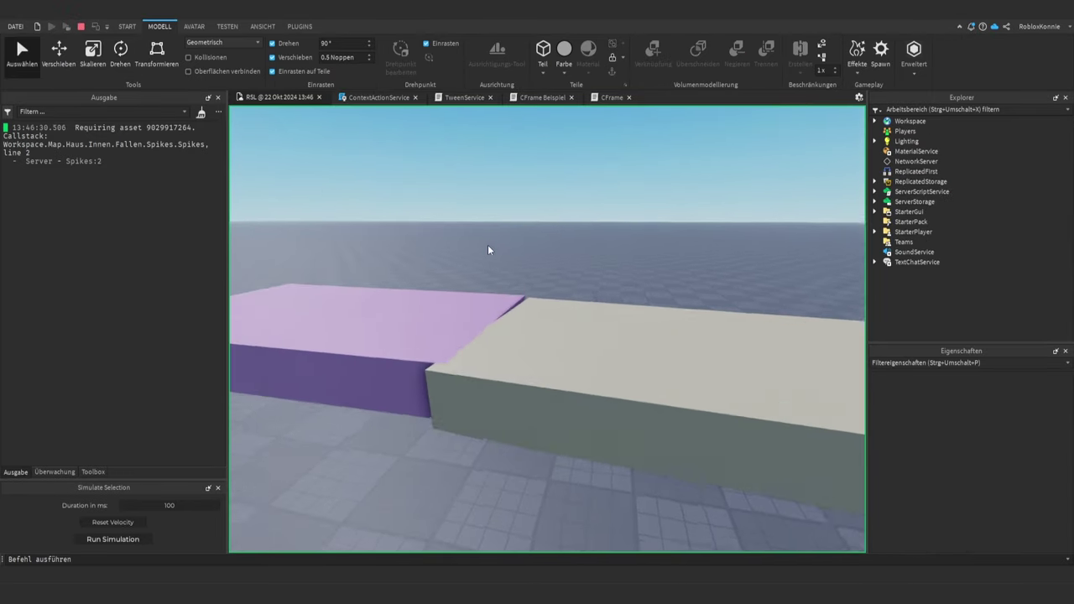
right_click_drag(488, 245, 489, 250)
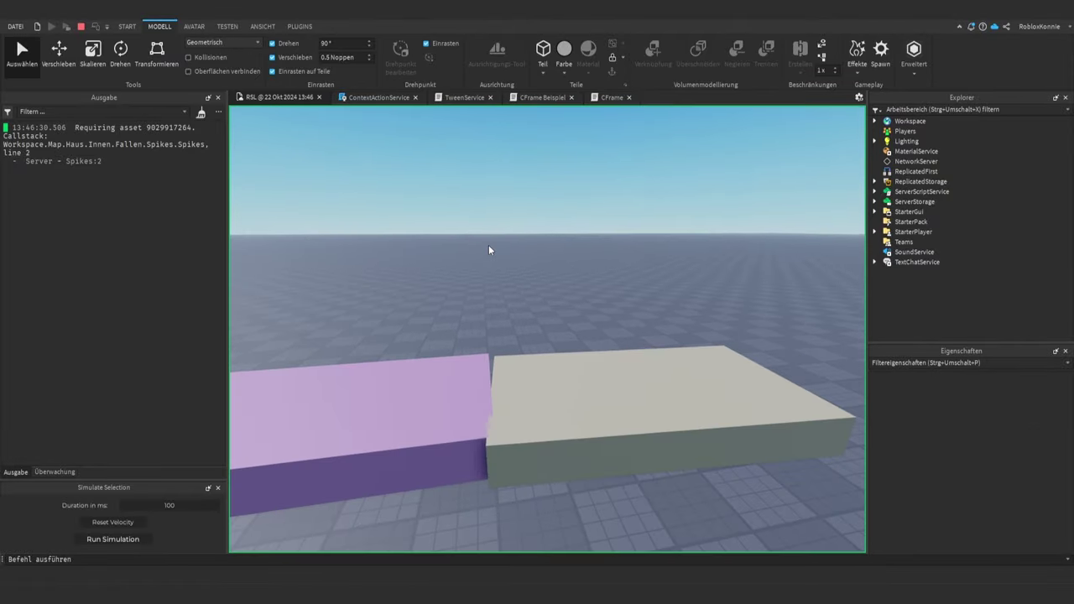
left_click(81, 27)
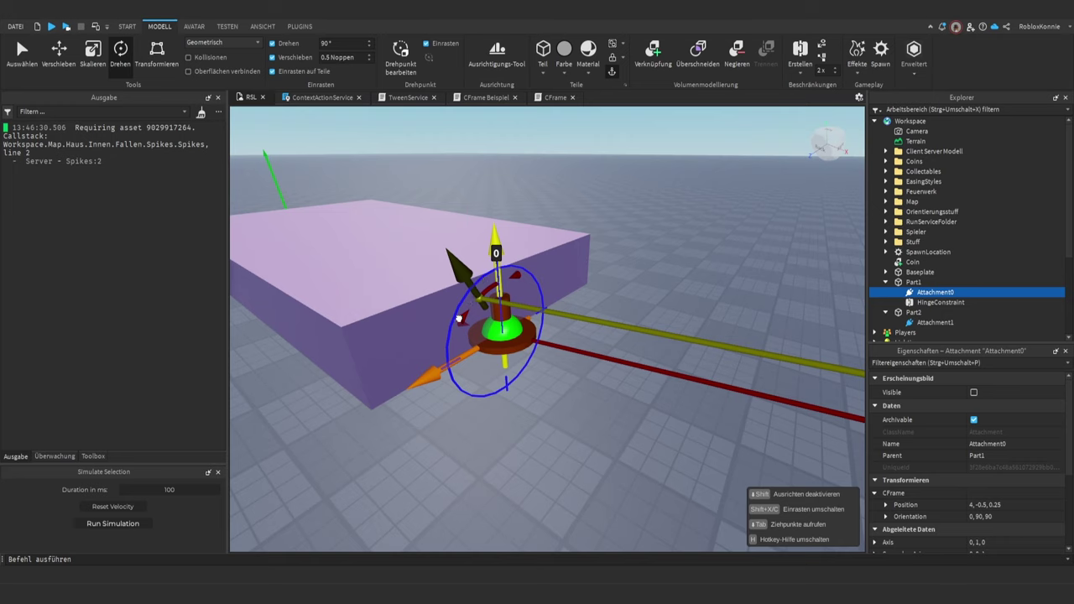
- Rotate Part1's Attachment0 by 90° to an orientation of 0, 90, 180
left_click_drag(458, 319, 442, 378)
scroll(442, 379, "up", 4)
right_click_drag(442, 378, 616, 328)
scroll(546, 463, "down", 4)
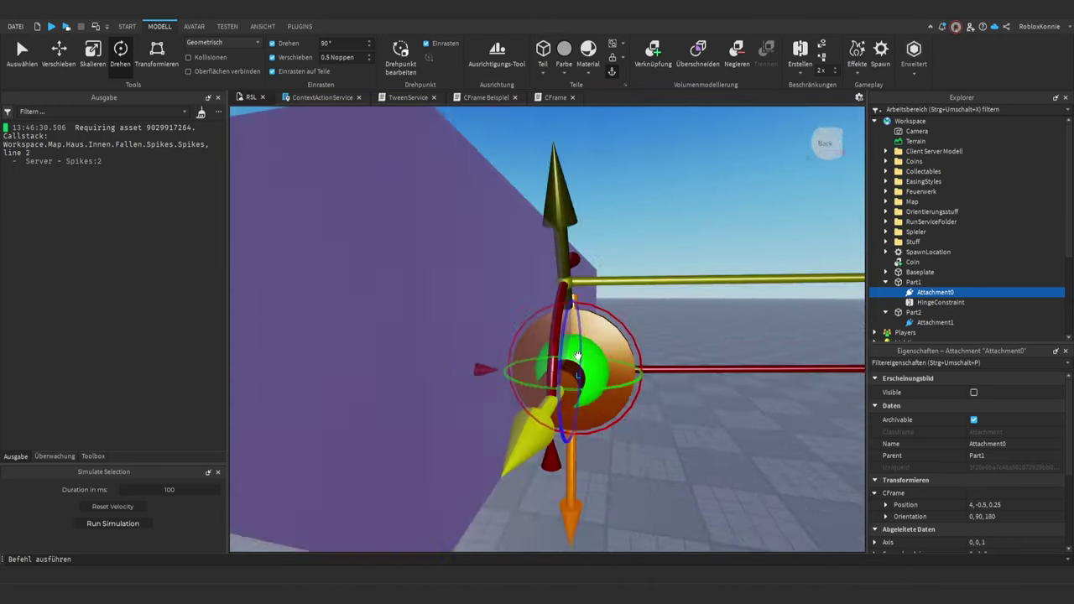
- Rotate Part2's Attachment1 by 90° to match, giving it an orientation of 0, 90, 180
right_click_drag(547, 453, 616, 457)
left_click(666, 336)
left_click_drag(681, 271, 701, 345)
- Run the simulation, observe the beige slab's swing beneath the purple one from several sides, and stop it
left_click(66, 27)
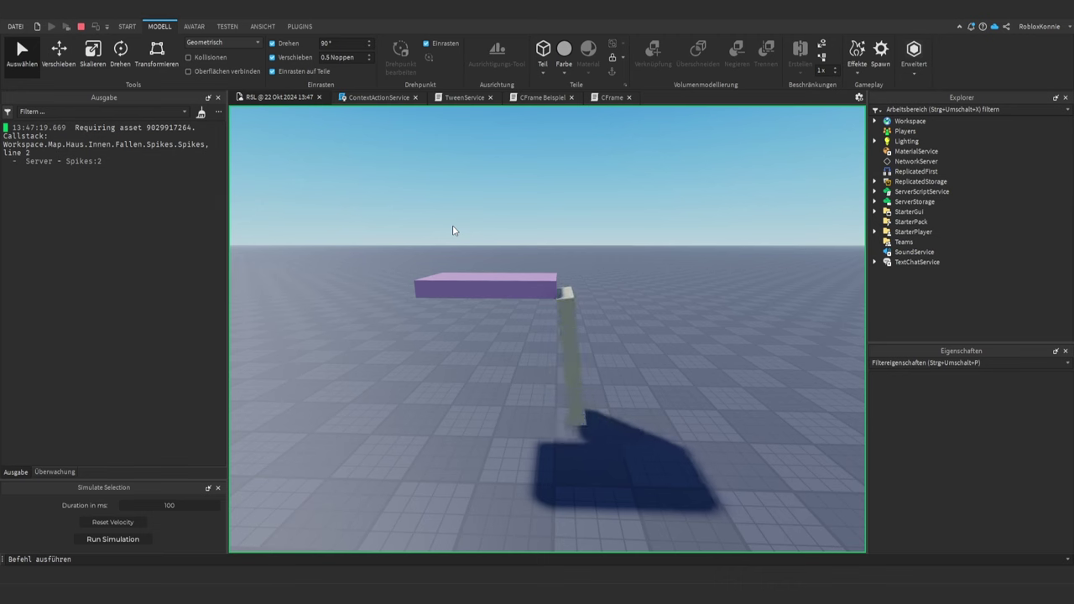
key("s")
right_click_drag(460, 306, 459, 305)
key("d")
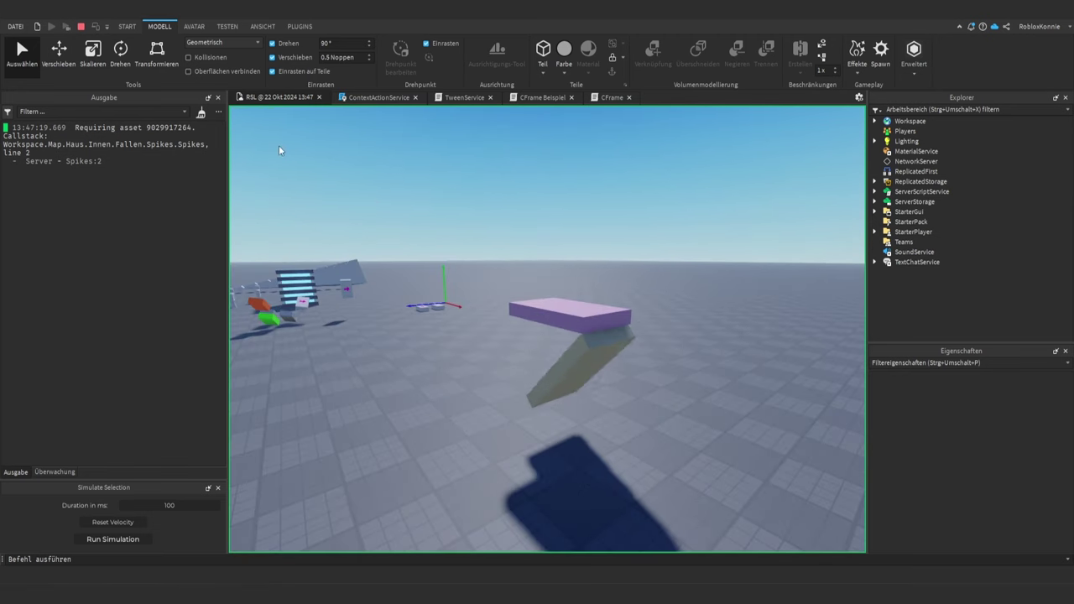
key("shift+F5")
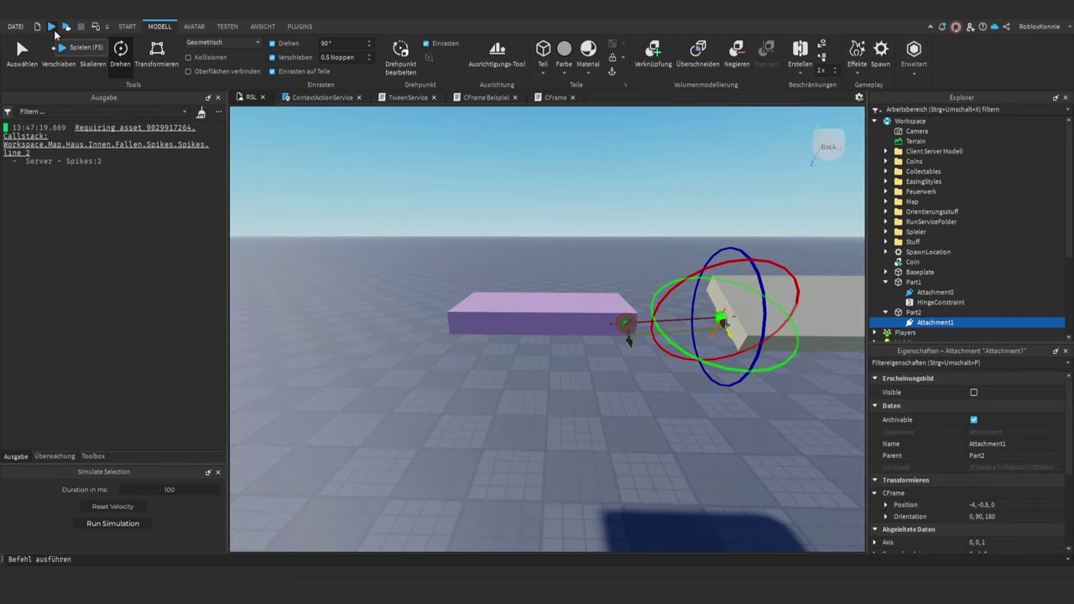
- Start a play test from the current camera location and walk the character toward the hinged slabs
left_click(127, 26)
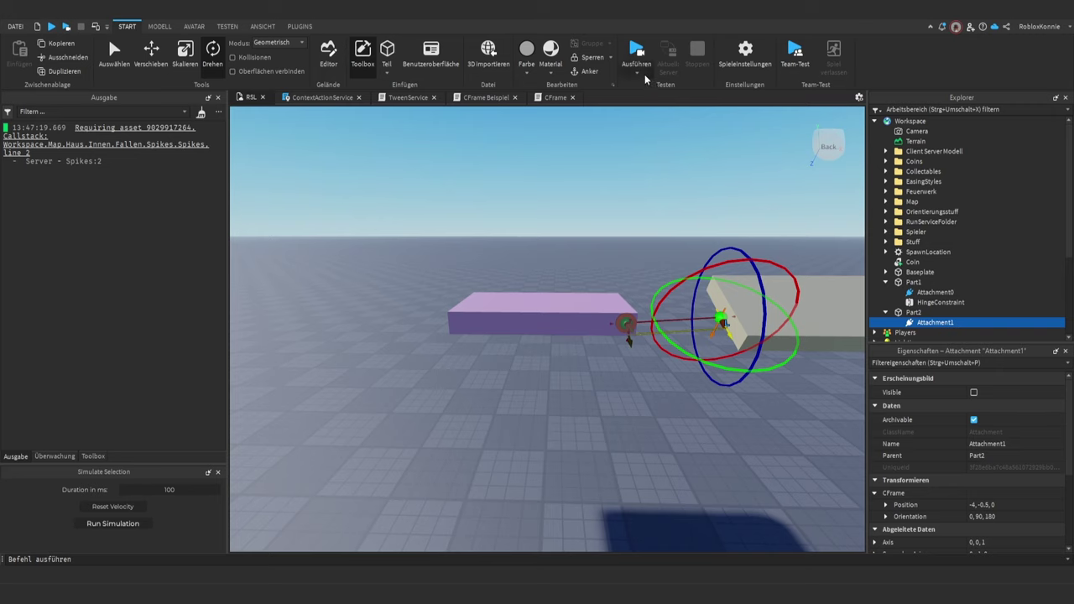
left_click(646, 109)
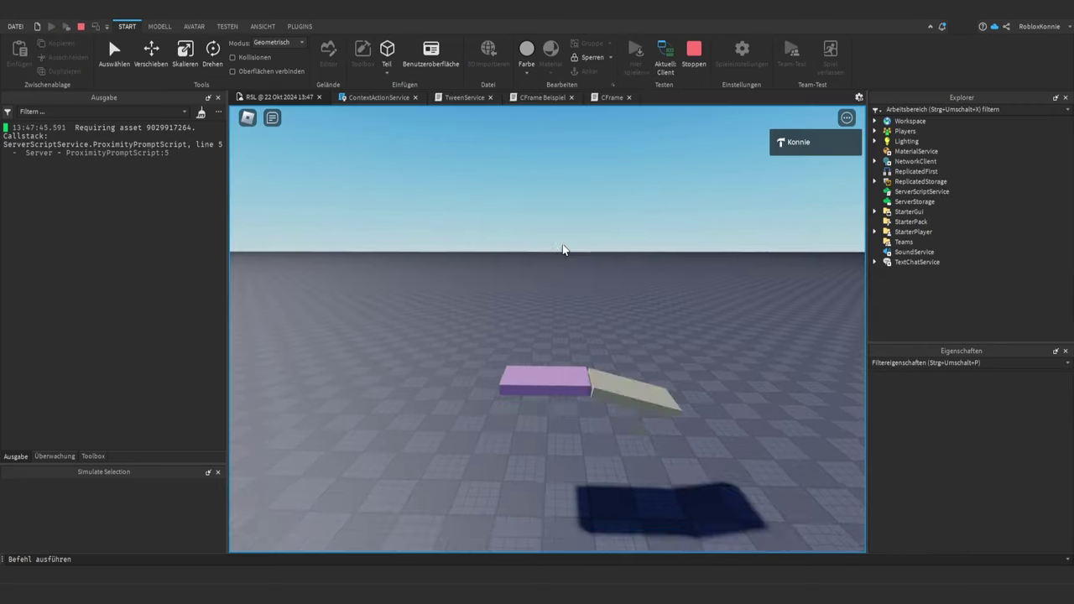
key("w")
key("d")
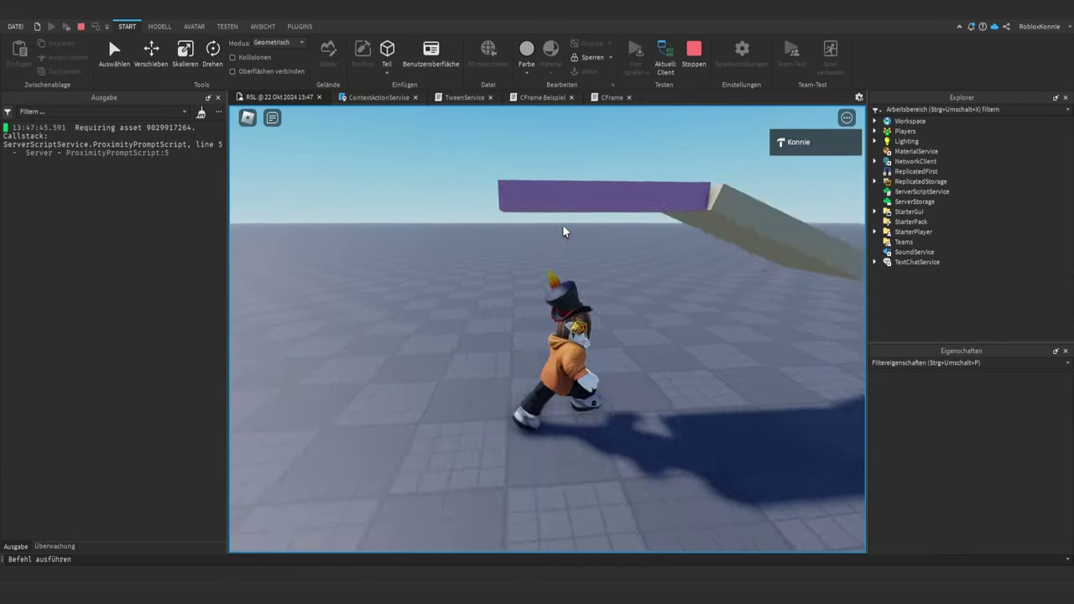
- Walk the character back and forth against the hanging beige slab to swing it on its hinge
key("a")
key("a")
right_click_drag(563, 226, 563, 226)
key("d")
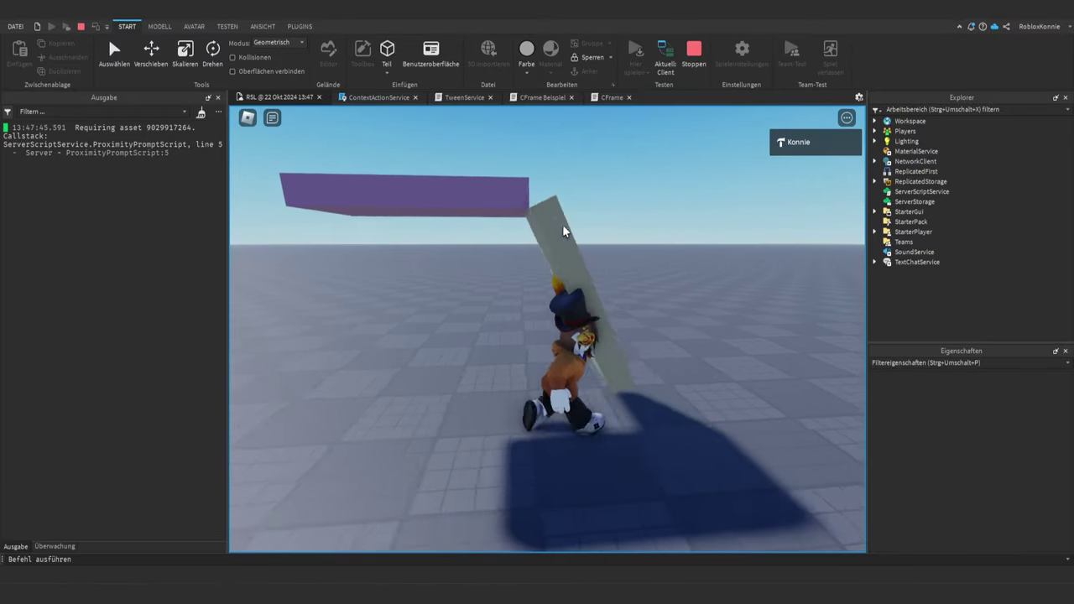
key("w")
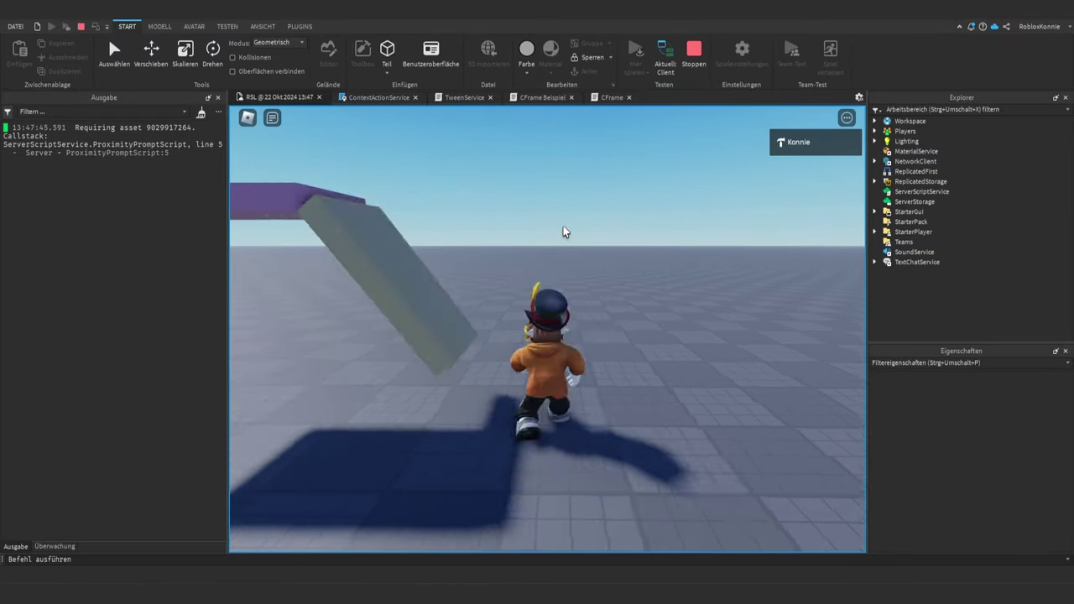
key("a")
key("d")
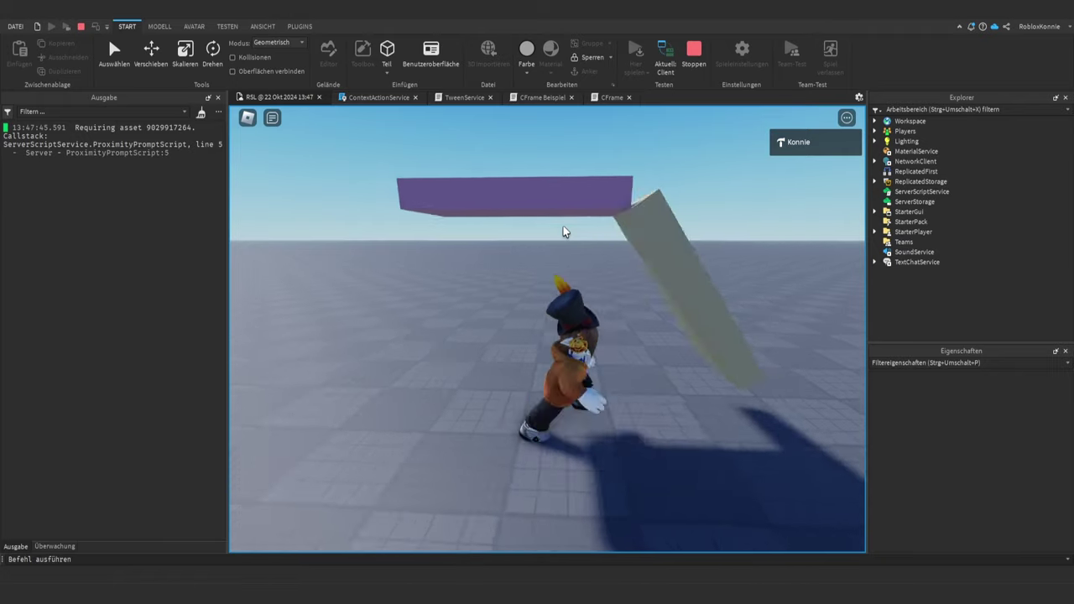
key("d")
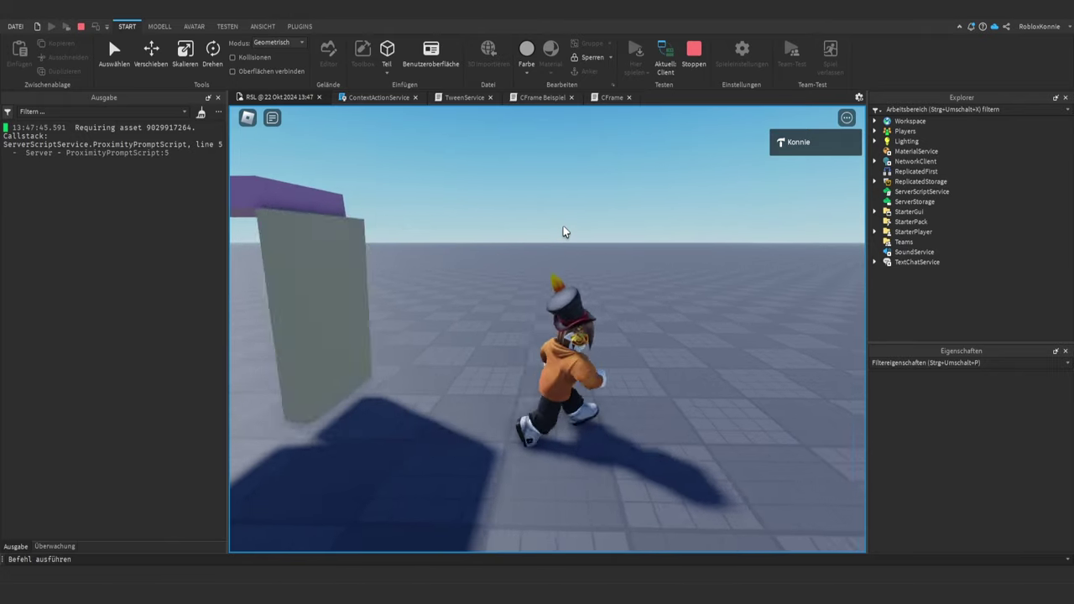
- Jump beside the hanging slab, examine the hinge joint from above, and stop the play test
key("space")
right_click_drag(564, 232, 563, 231)
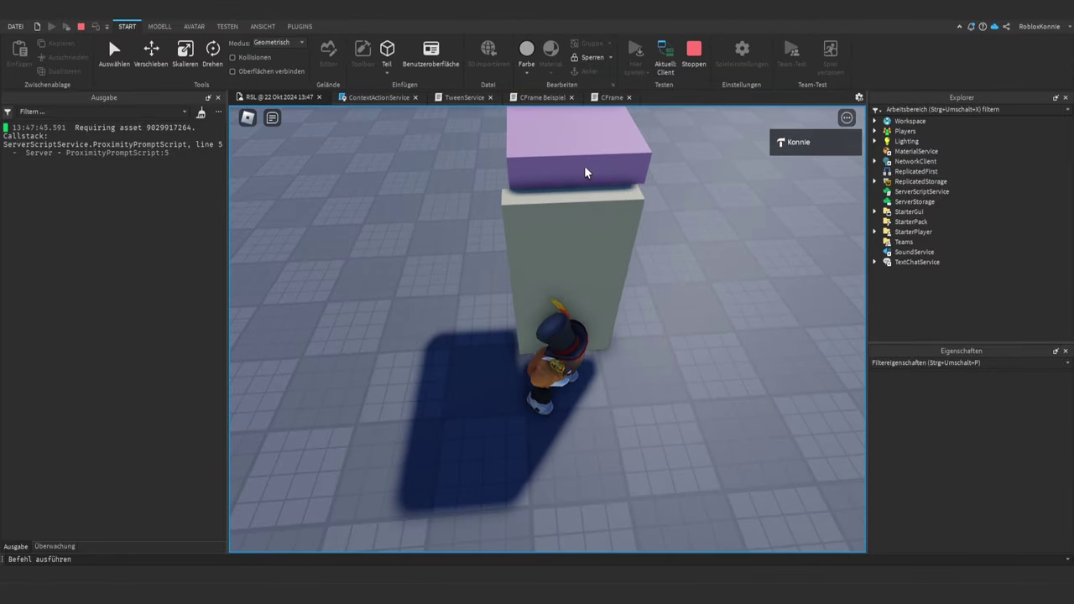
right_click_drag(583, 168, 583, 167)
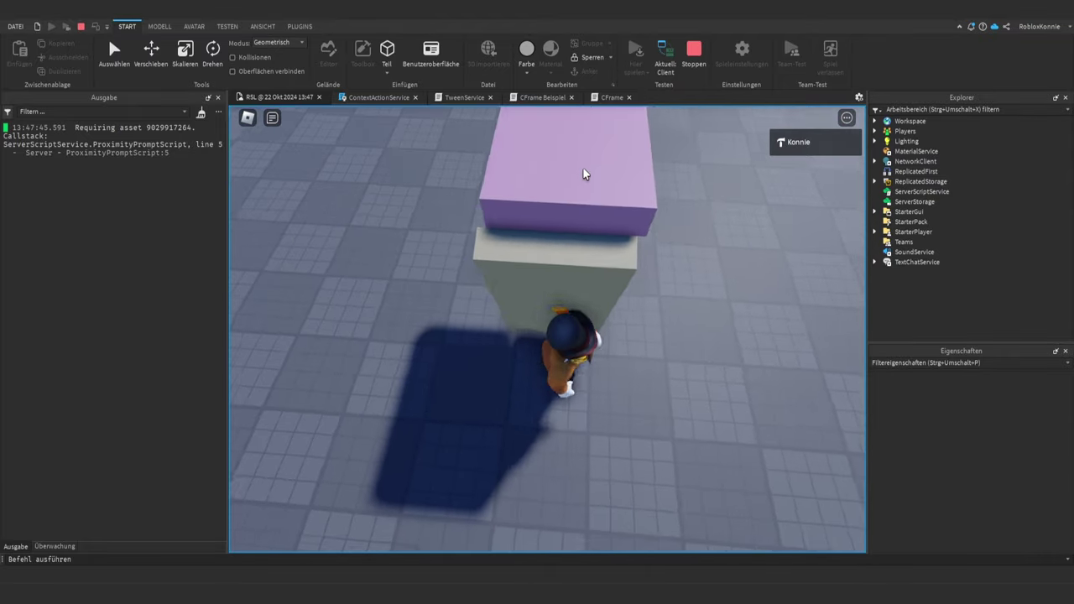
left_click(695, 52)
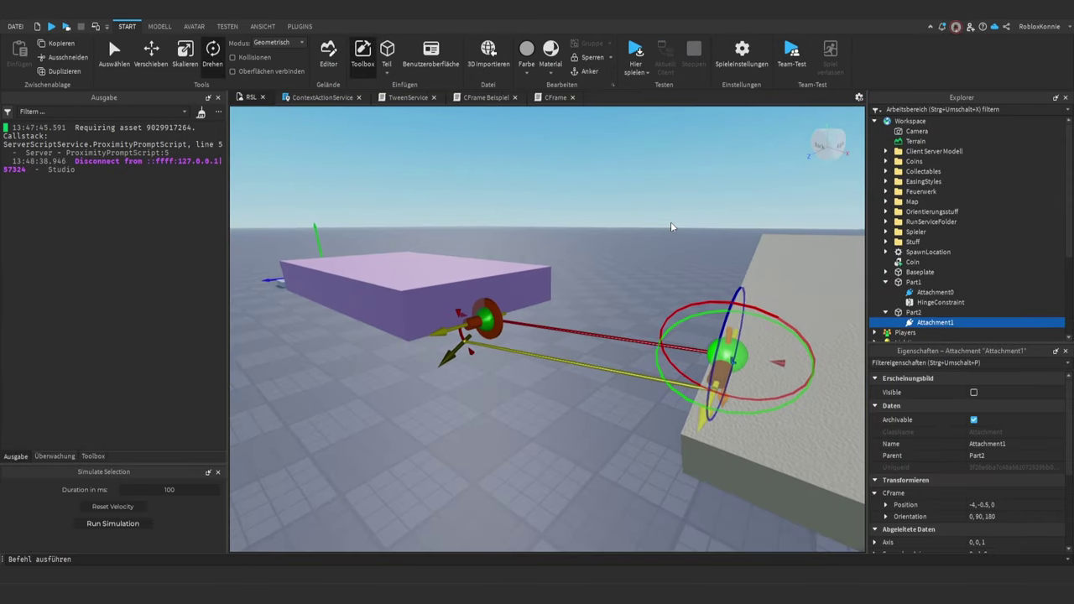
- Set the position of Part1's Attachment0 to 4, -0.5, 0
key("w")
right_click_drag(670, 227, 568, 250)
key("d")
left_click(495, 263)
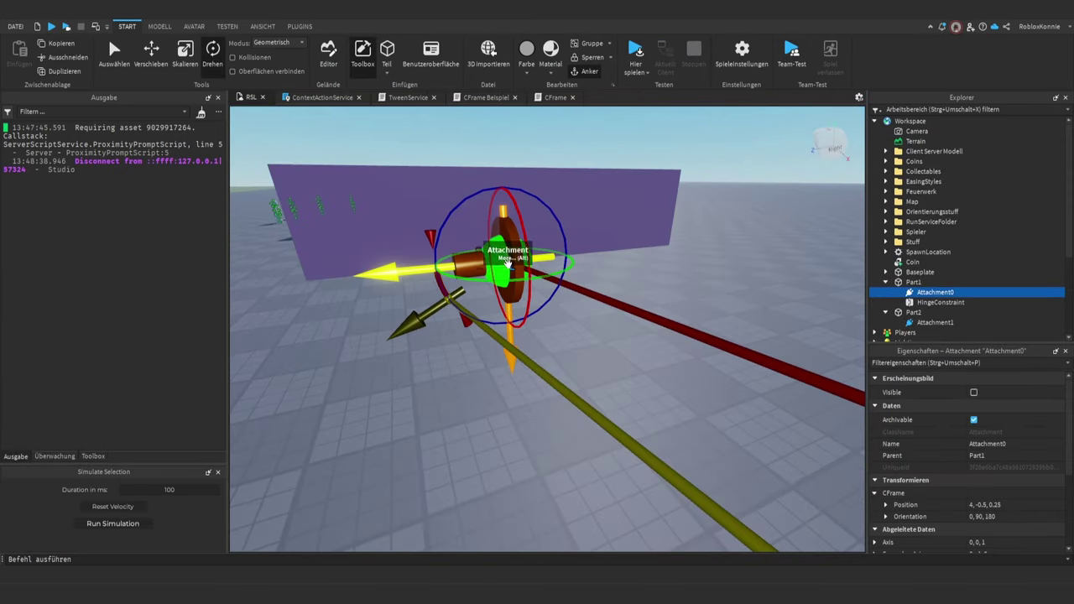
right_click_drag(495, 264, 483, 263)
key("d")
key("ctrl+2")
left_click_drag(653, 251, 657, 253)
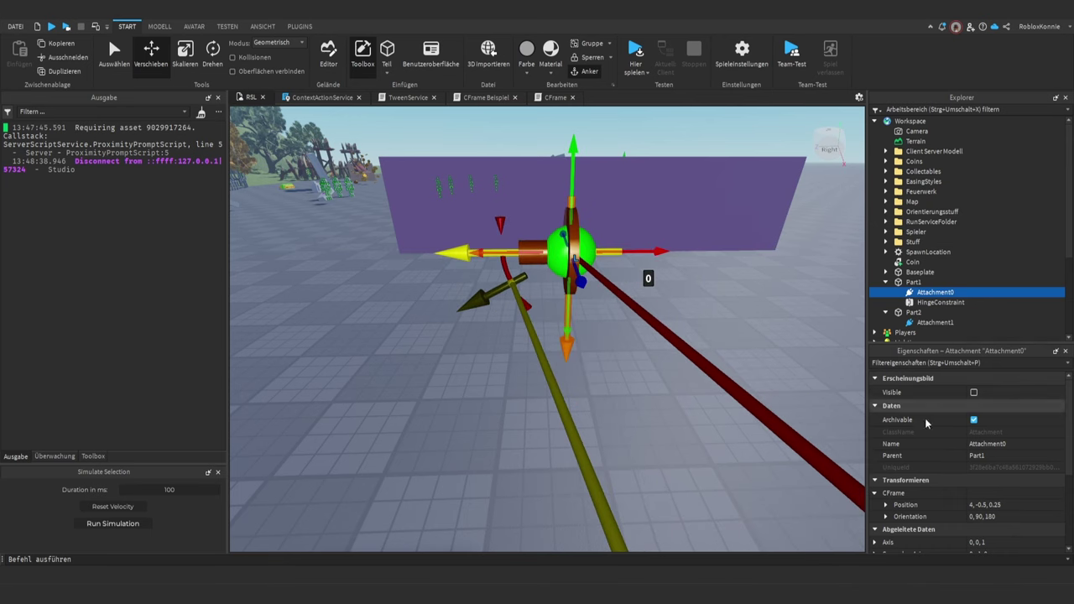
scroll(924, 418, "down", 3)
scroll(929, 420, "up", 2)
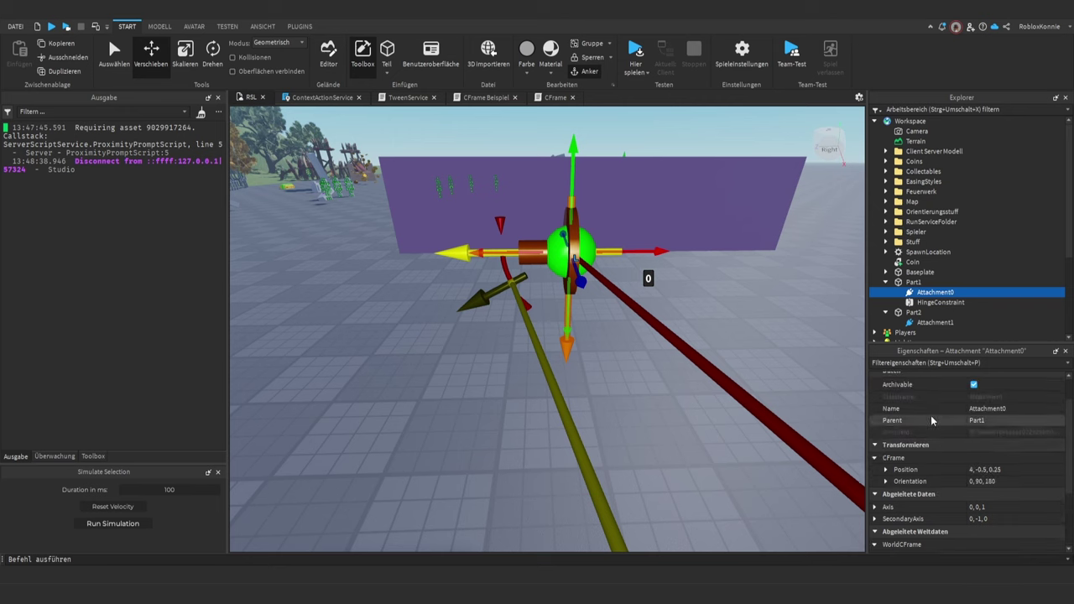
left_click(979, 472)
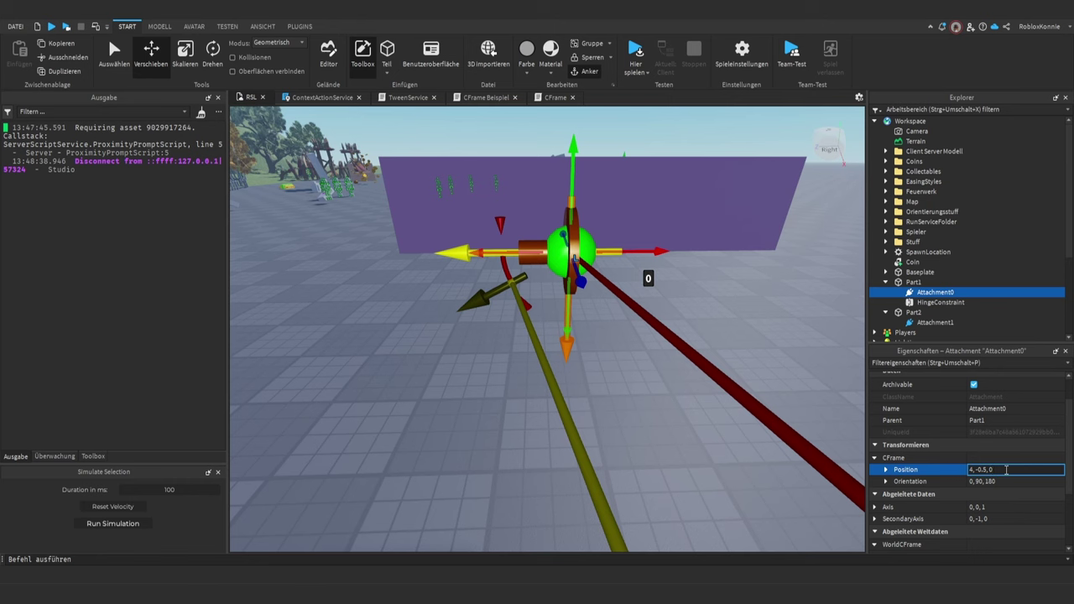
key("Return")
- Select Part2's Attachment1 to check its position, and briefly run the simulation to test the hinge
mouse_move(738, 409)
right_mouse_down()
mouse_move(713, 369)
mouse_move(738, 409)
right_mouse_up()
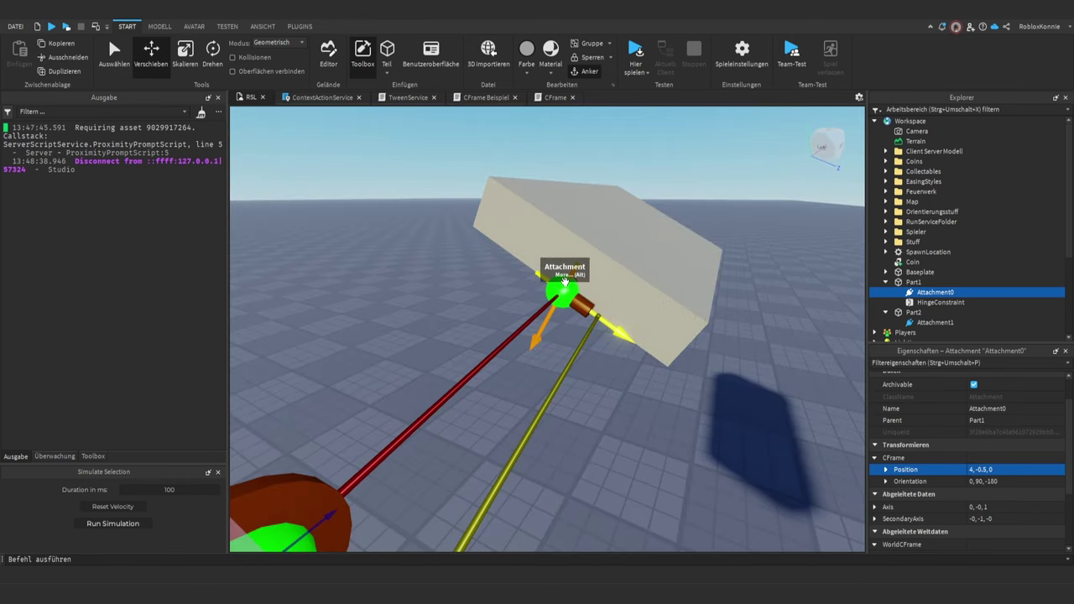
left_click(560, 290)
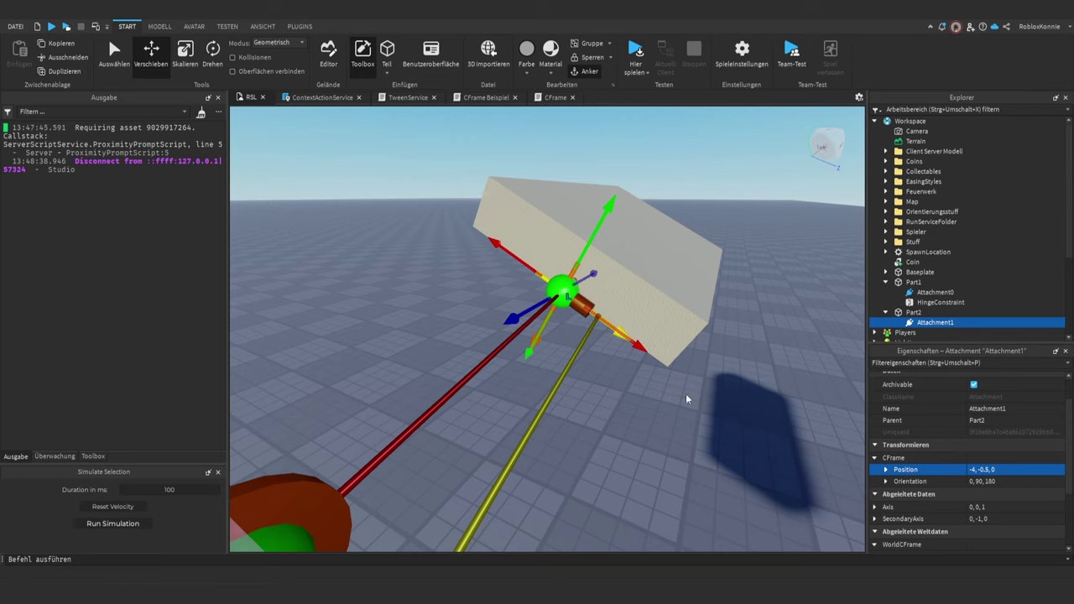
right_click_drag(686, 395, 678, 389)
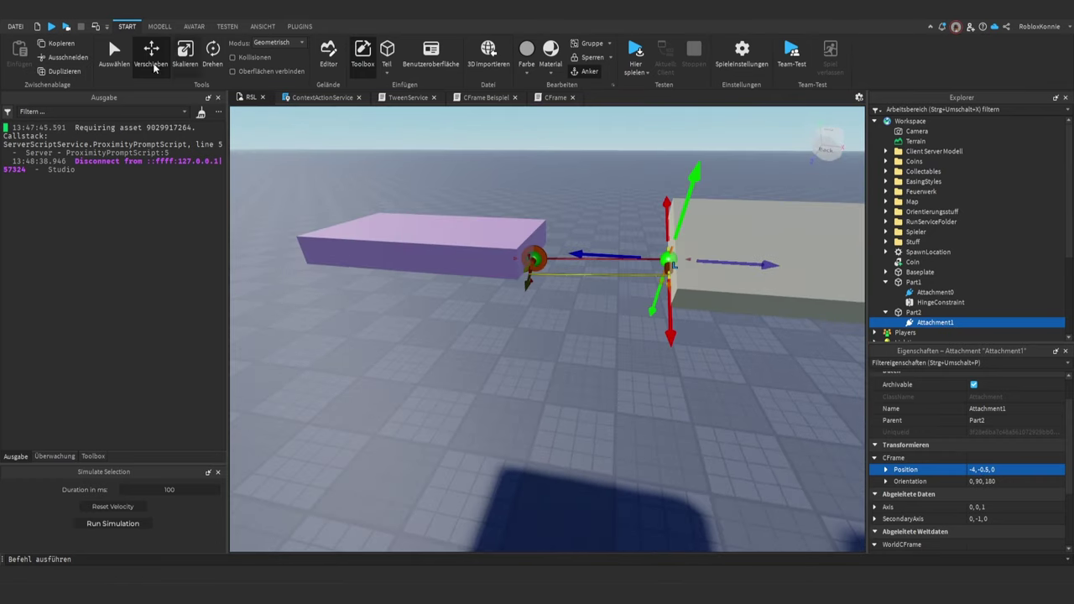
left_click(53, 27)
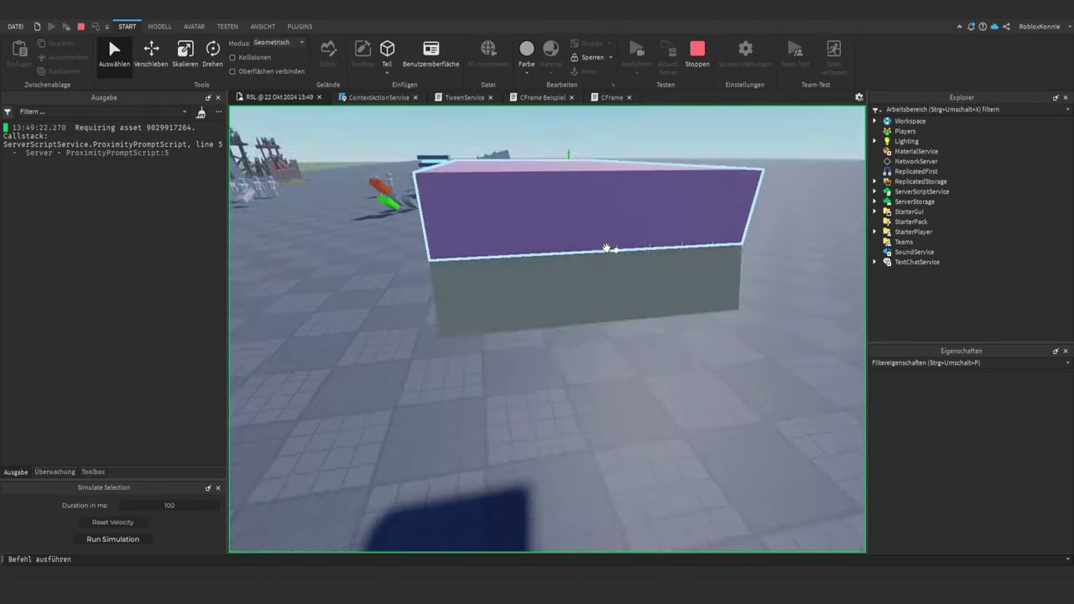
key("shift+F5")
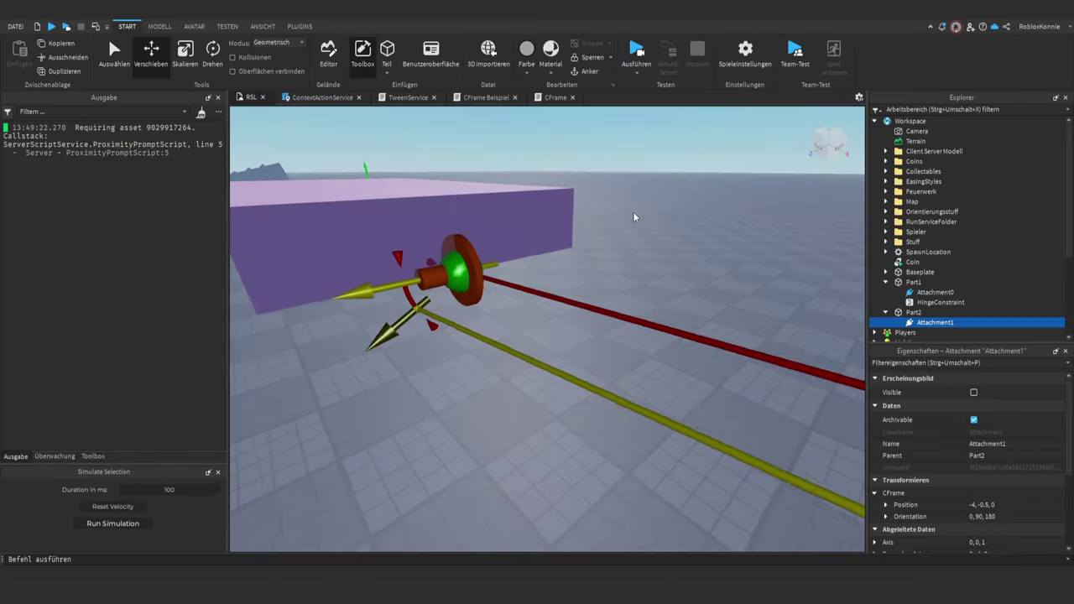
- Examine the axes of Part1's Attachment0 up close, and select the HingeConstraint to inspect its rotation-axis alignment
scroll(634, 217, "down", 4)
scroll(634, 217, "up", 4)
right_click_drag(634, 217, 633, 211)
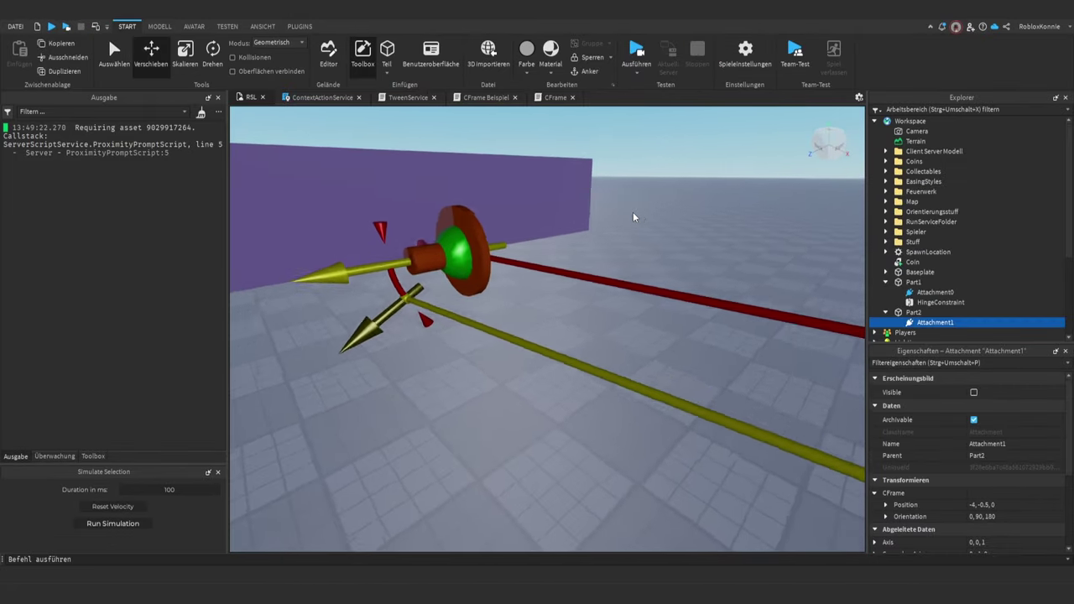
scroll(633, 216, "up", 3)
scroll(632, 211, "down", 3)
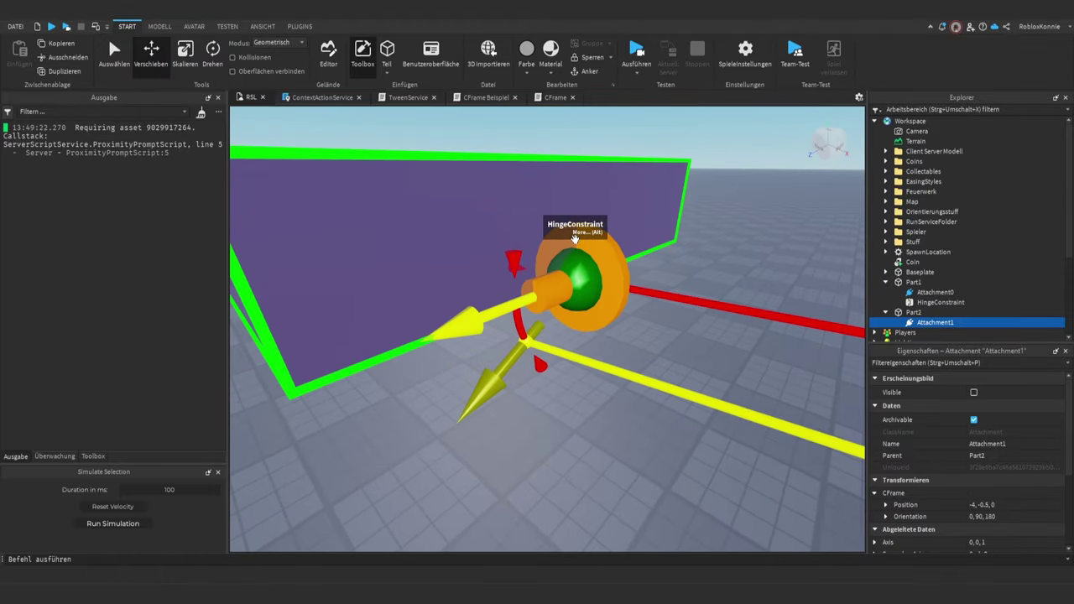
left_click(578, 263)
right_click_drag(624, 288, 624, 289)
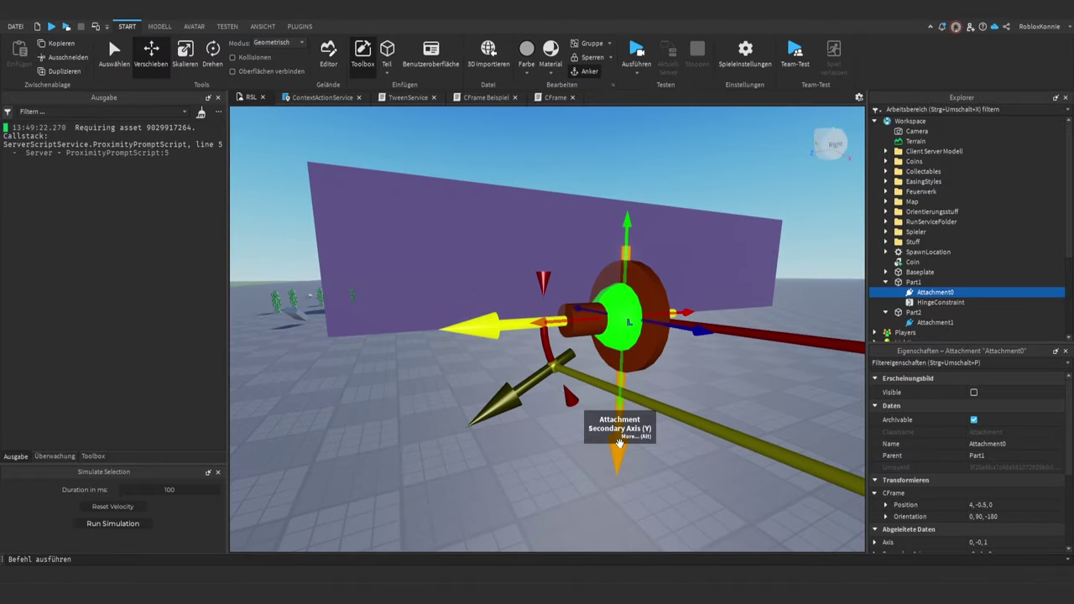
left_click(647, 266)
right_click_drag(647, 266, 647, 267)
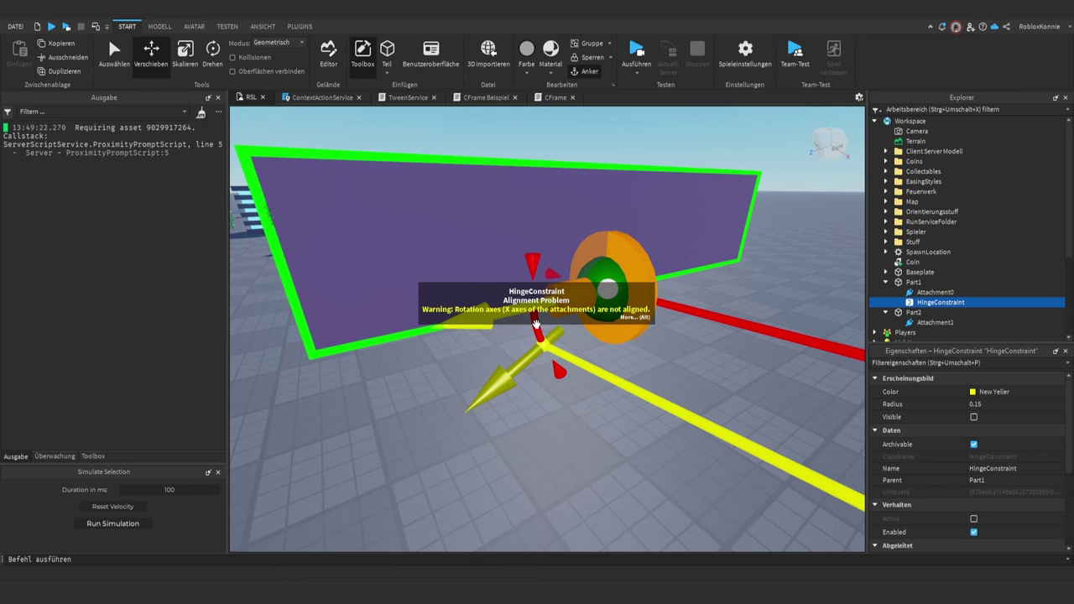
- Set Part2's orientation to 0, 0, 0 to level the slab
right_click_drag(520, 328, 575, 297)
scroll(522, 326, "down", 4)
scroll(575, 297, "up", 2)
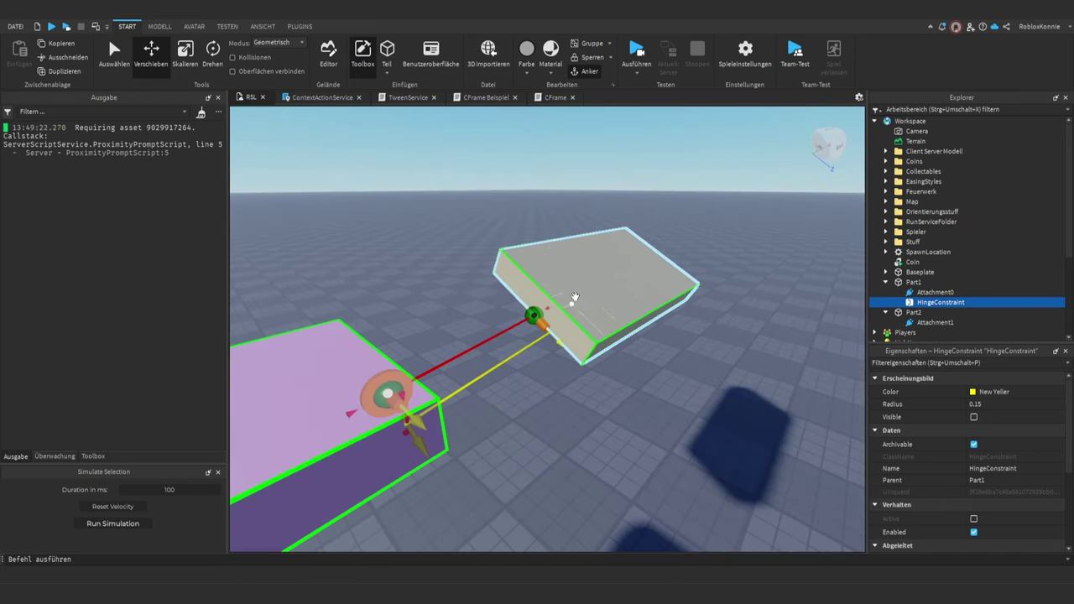
left_click(591, 297)
key("ctrl+4")
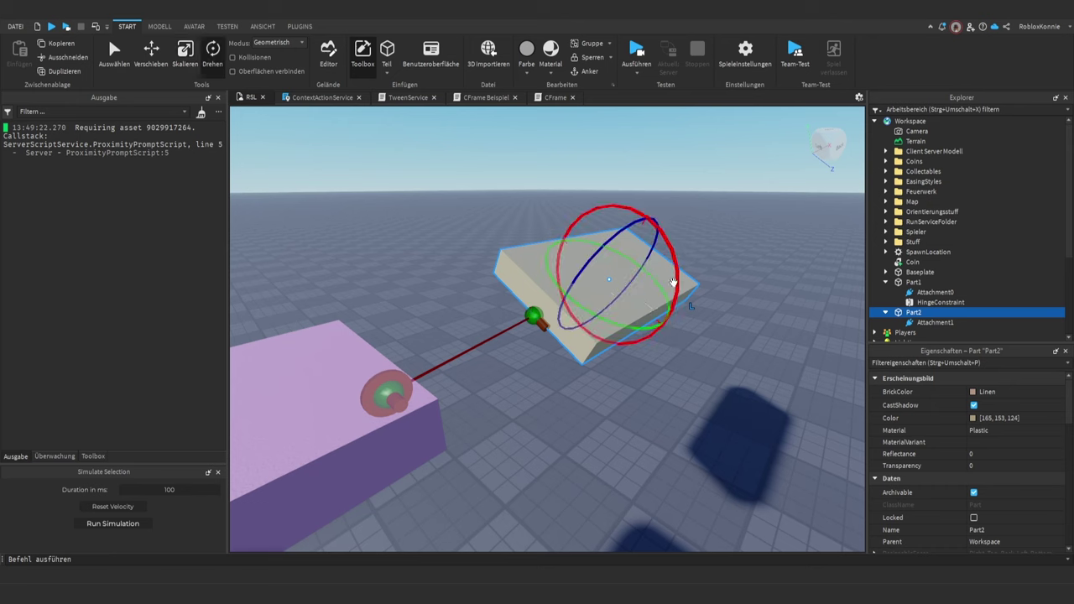
mouse_move(673, 282)
left_mouse_down()
mouse_move(641, 220)
mouse_move(674, 270)
left_mouse_up()
scroll(986, 488, "down", 4)
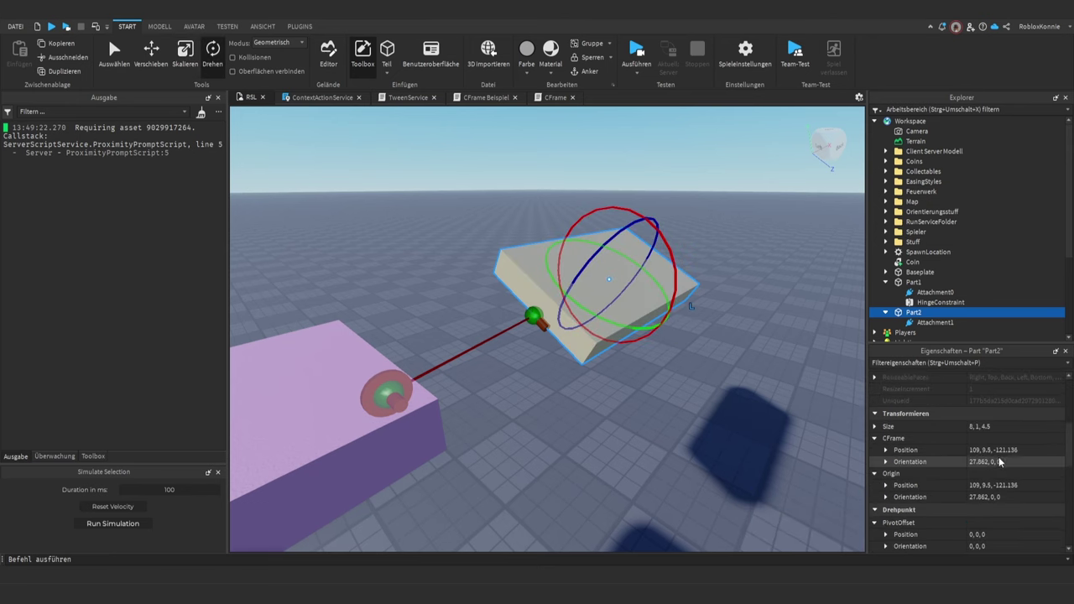
key("Return")
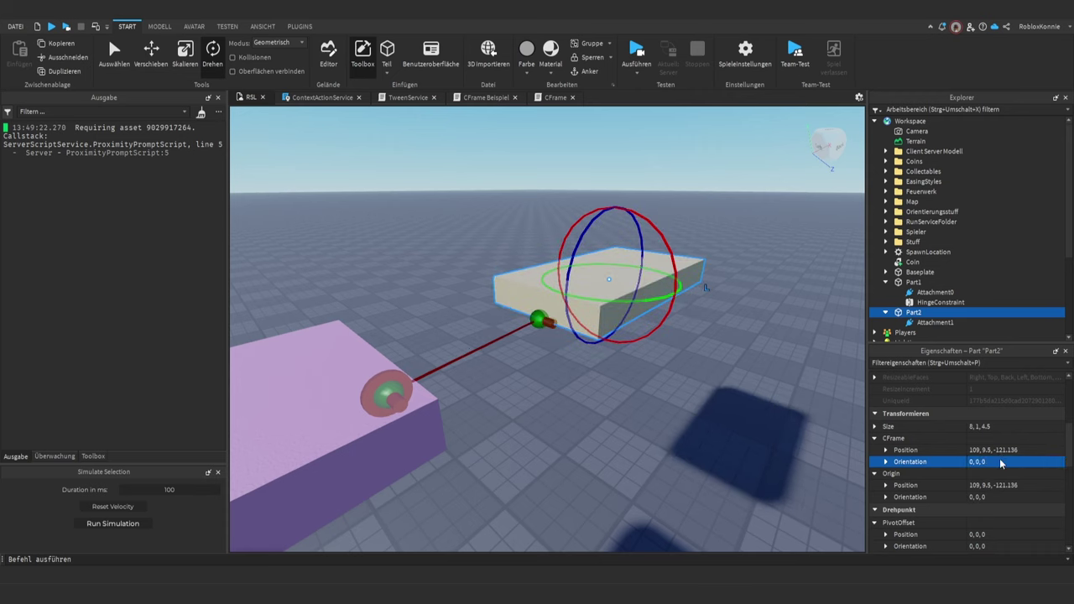
- Select the HingeConstraint and examine both attachments' axes and the constraint's alignment up close
right_click_drag(586, 424, 581, 418)
scroll(581, 419, "up", 2)
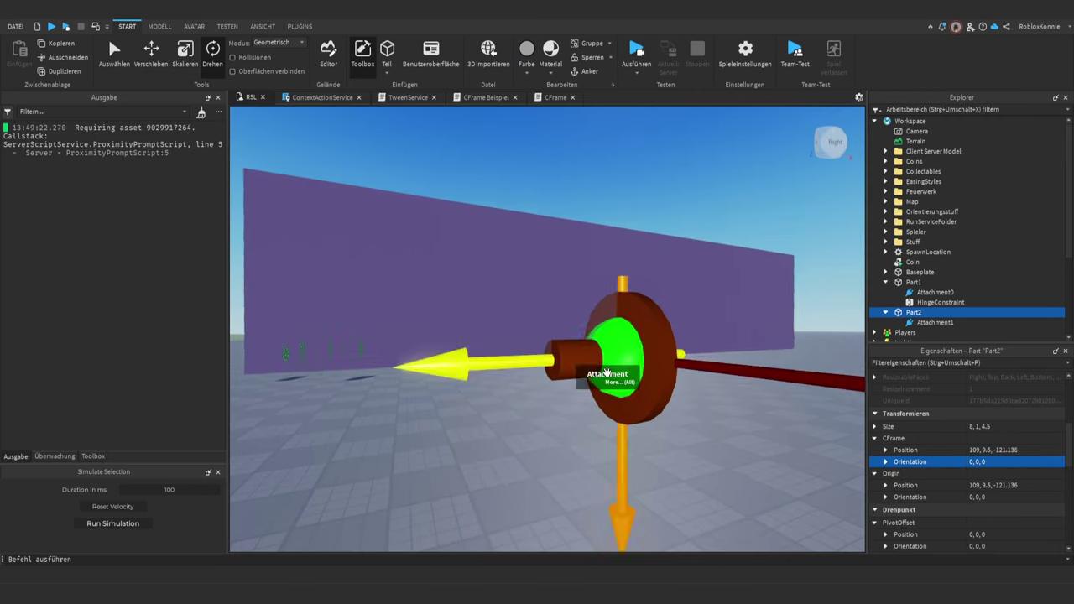
left_click(662, 391)
right_click_drag(665, 392, 674, 395)
key("d")
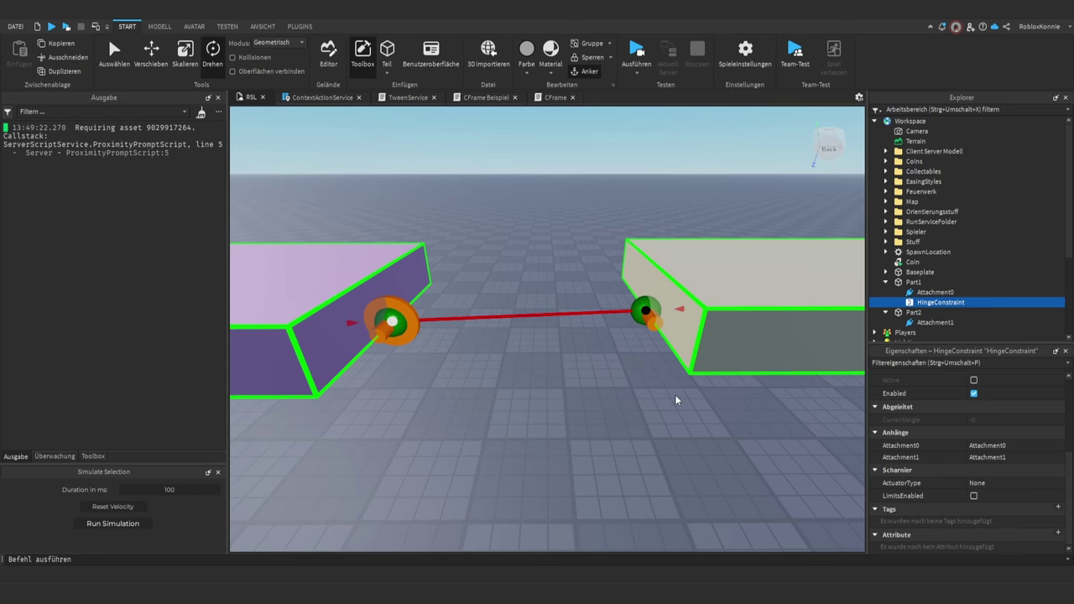
scroll(567, 329, "down", 5)
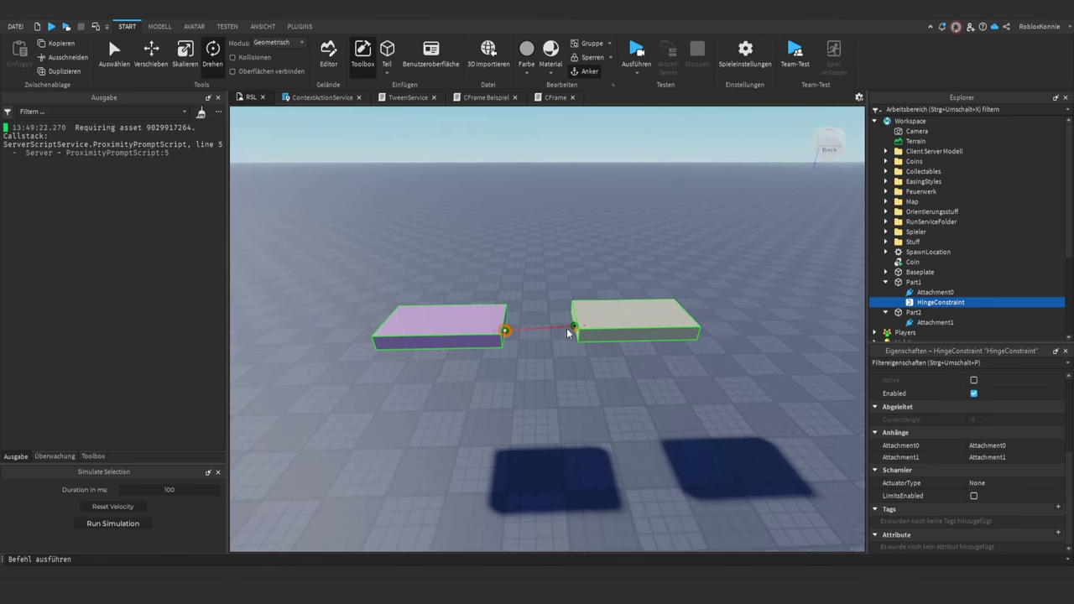
scroll(573, 324, "up", 4)
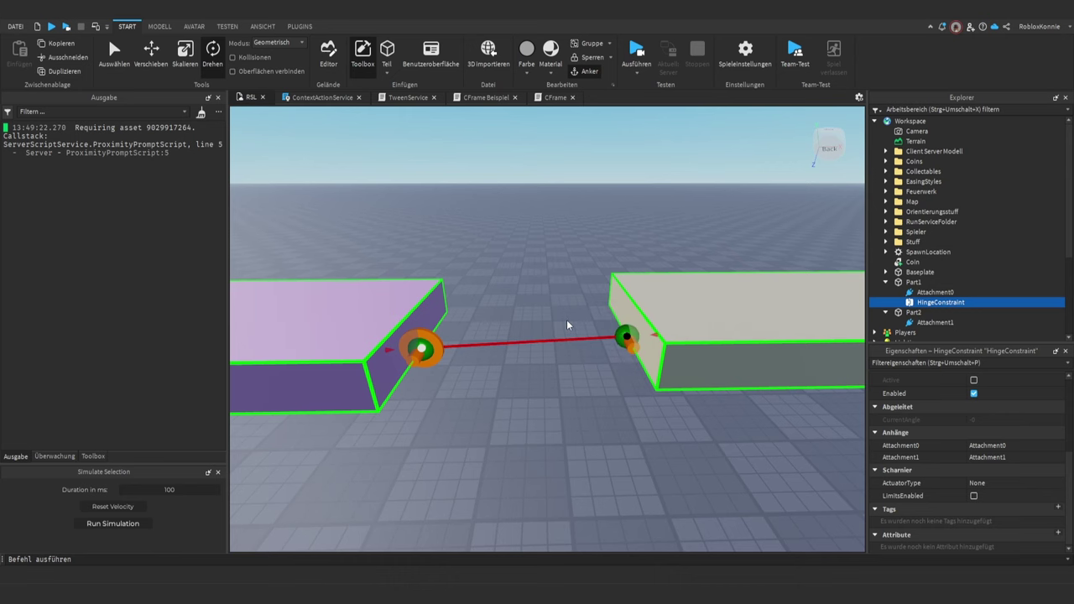
right_click_drag(521, 324, 495, 328)
scroll(522, 324, "up", 5)
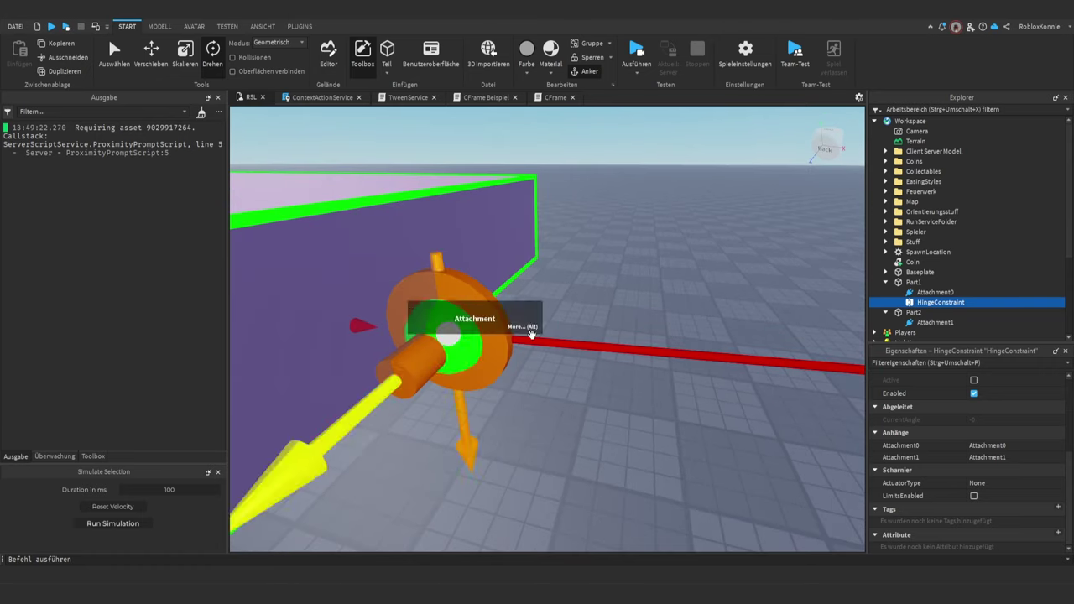
right_click_drag(619, 326, 626, 328)
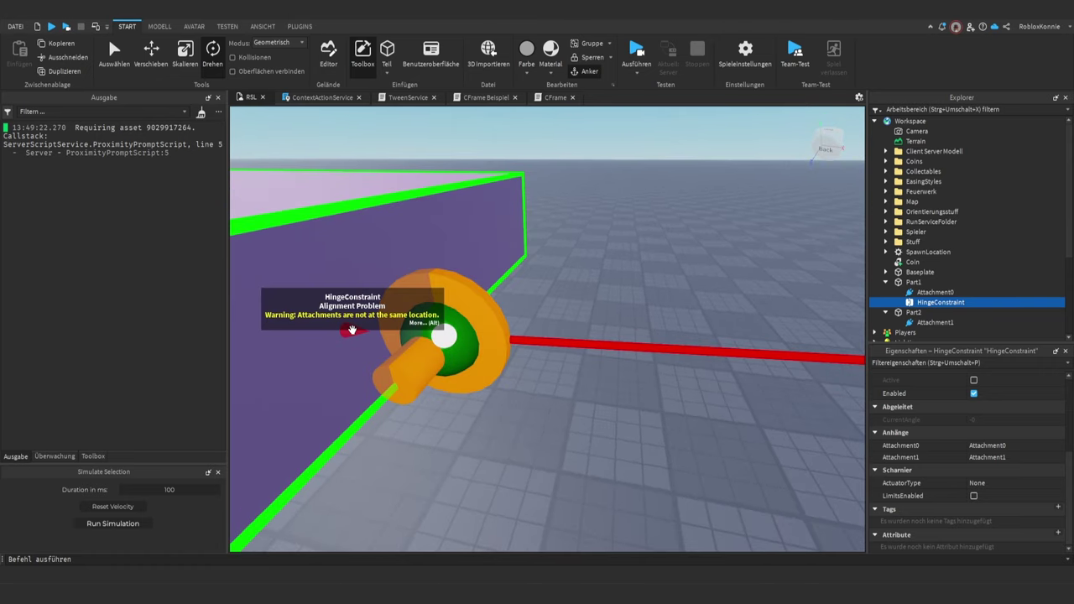
- Move Part2 5 studs along X against Part1 and 0.5 studs along Z so both attachments meet
scroll(527, 318, "down", 10)
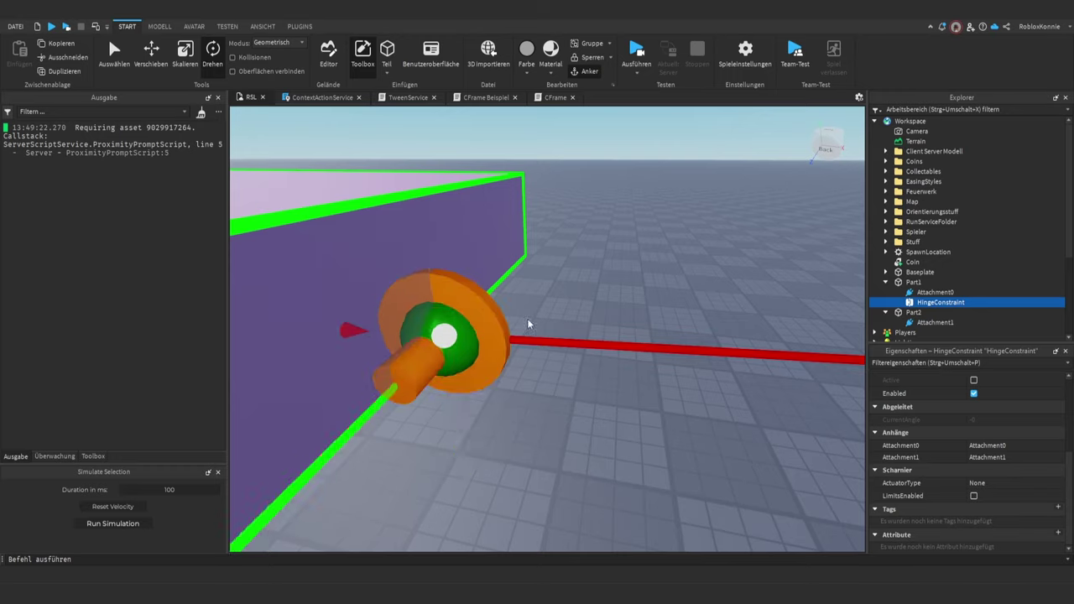
left_click(654, 310)
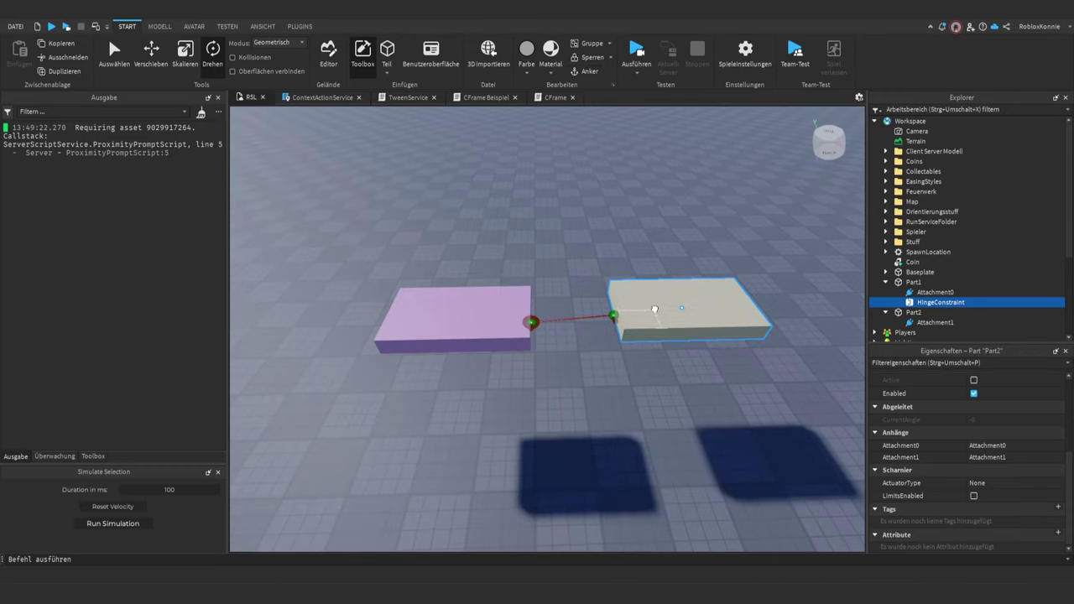
key("ctrl+2")
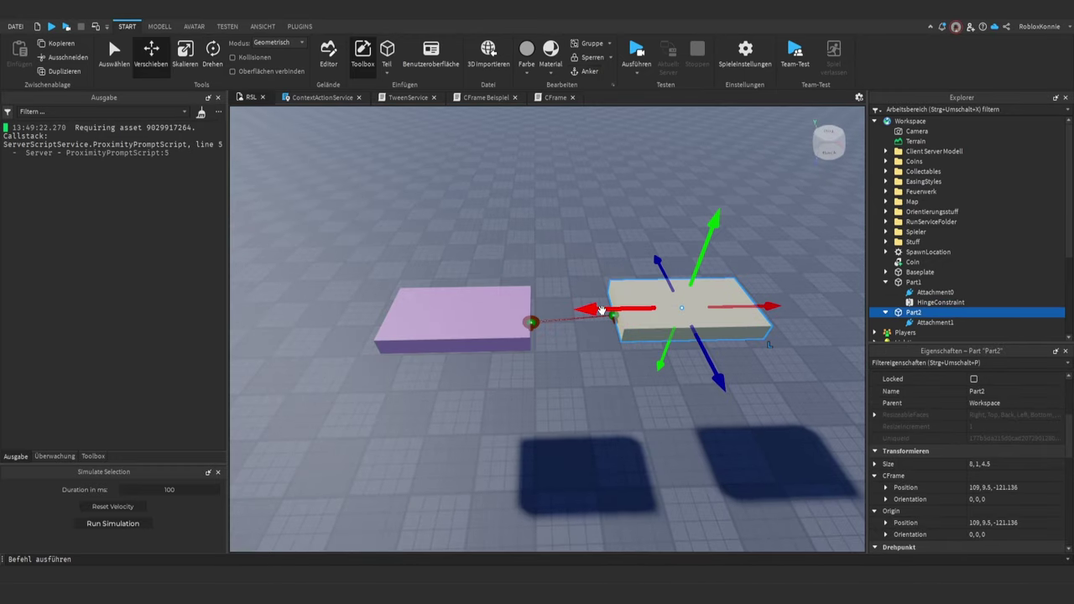
left_click_drag(606, 312, 518, 312)
left_click_drag(602, 345, 604, 355)
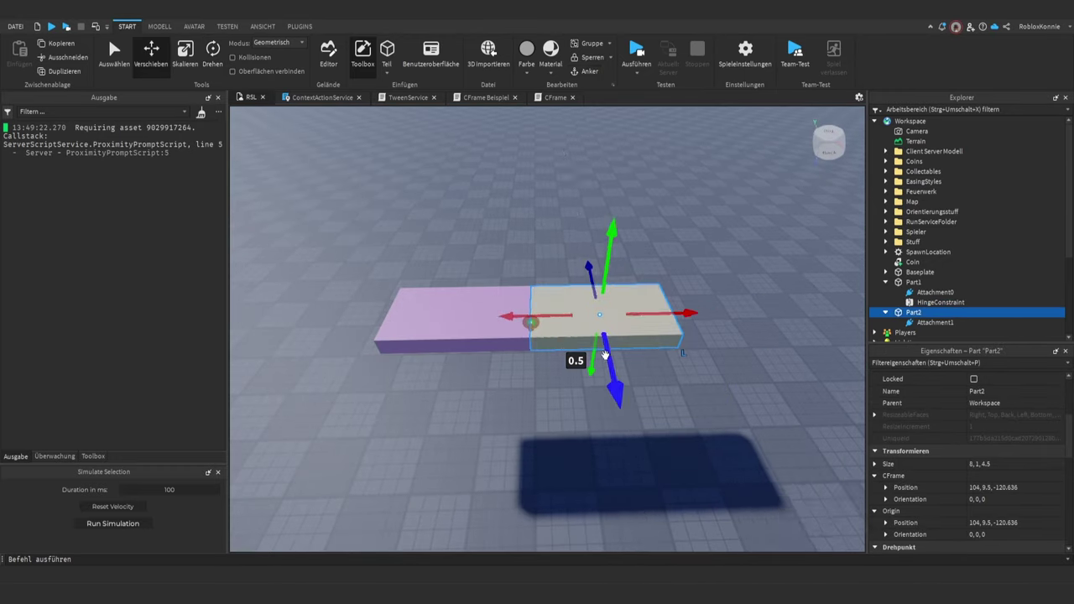
scroll(596, 352, "up", 8)
right_click_drag(597, 353, 597, 351)
scroll(596, 350, "down", 5)
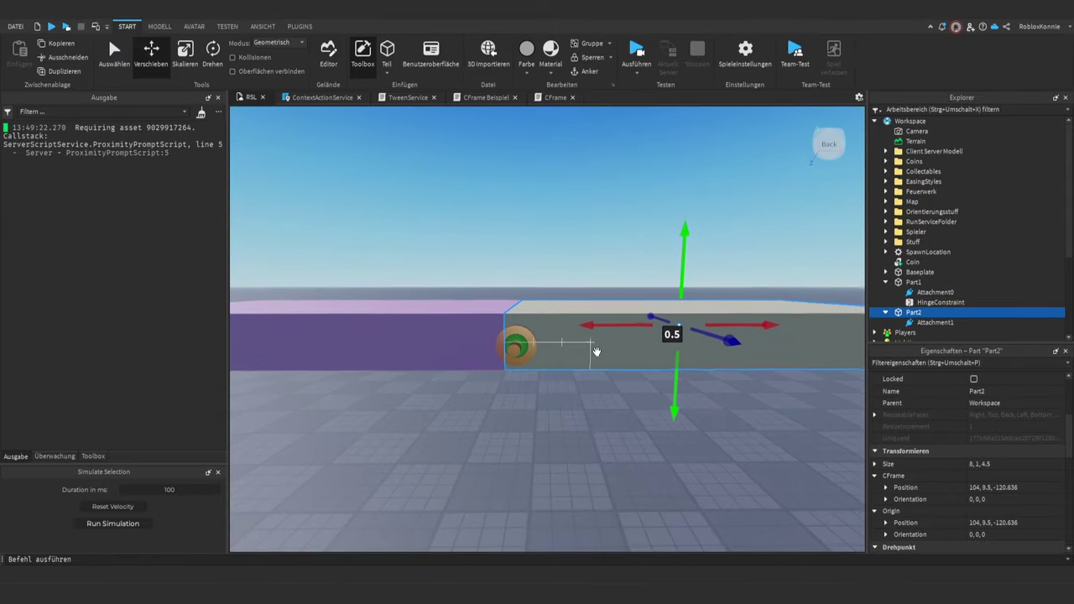
scroll(597, 350, "up", 3)
scroll(597, 350, "up", 5)
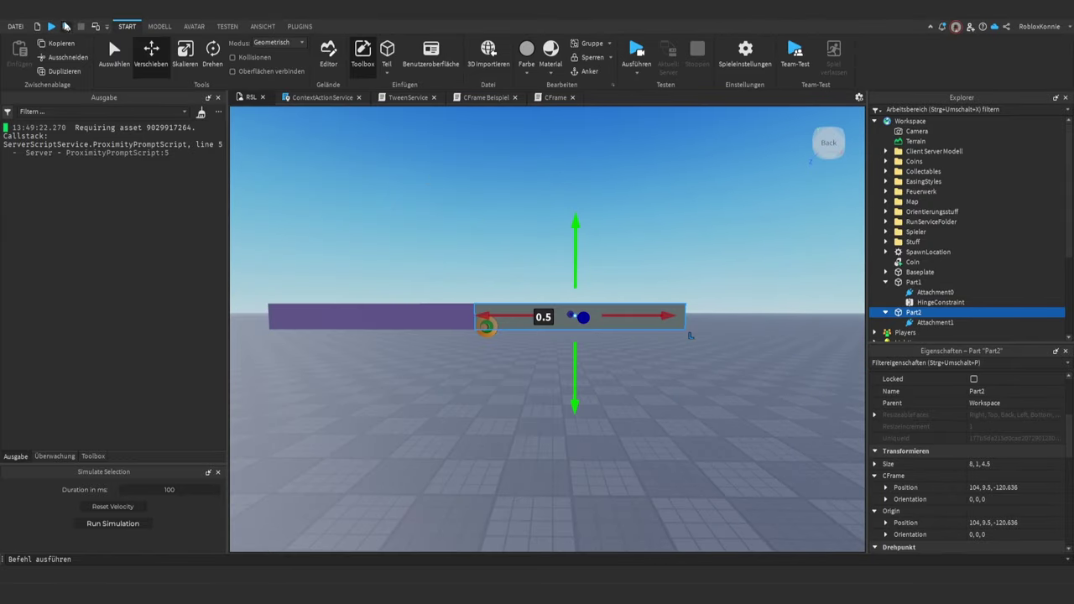
- Run the simulation, watch Part2 swing on the hinge below Part1, and stop it
left_click(67, 26)
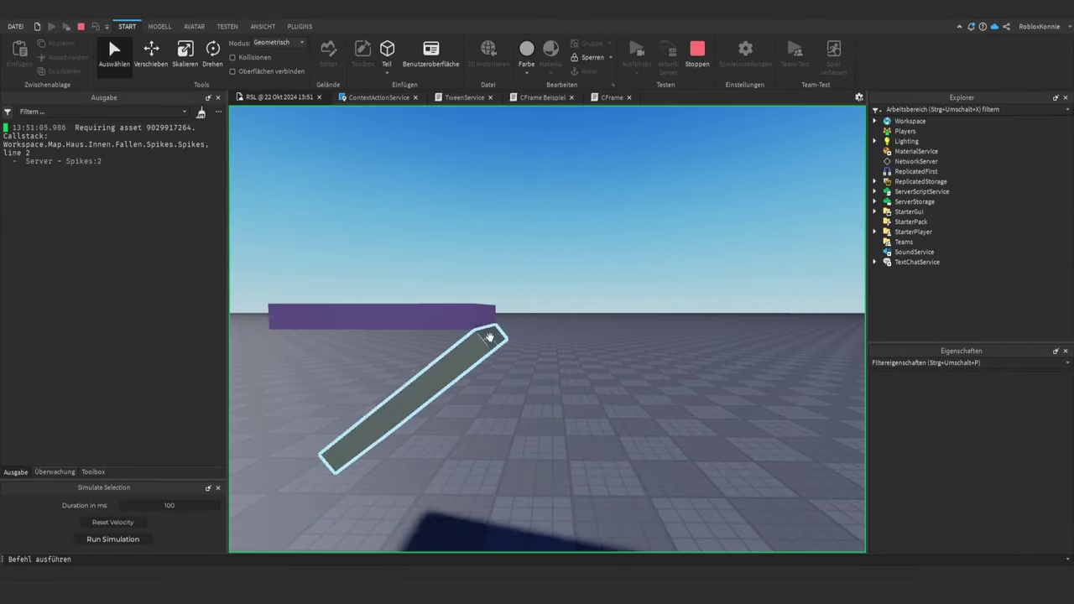
right_click_drag(630, 431, 630, 432)
scroll(630, 432, "down", 5)
scroll(629, 431, "up", 2)
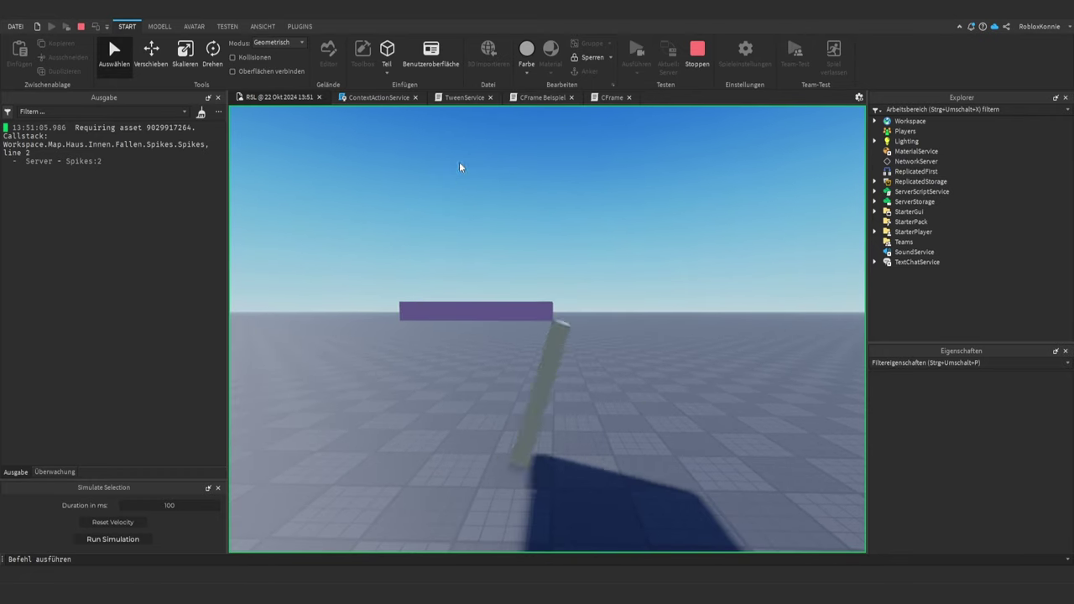
left_click(697, 50)
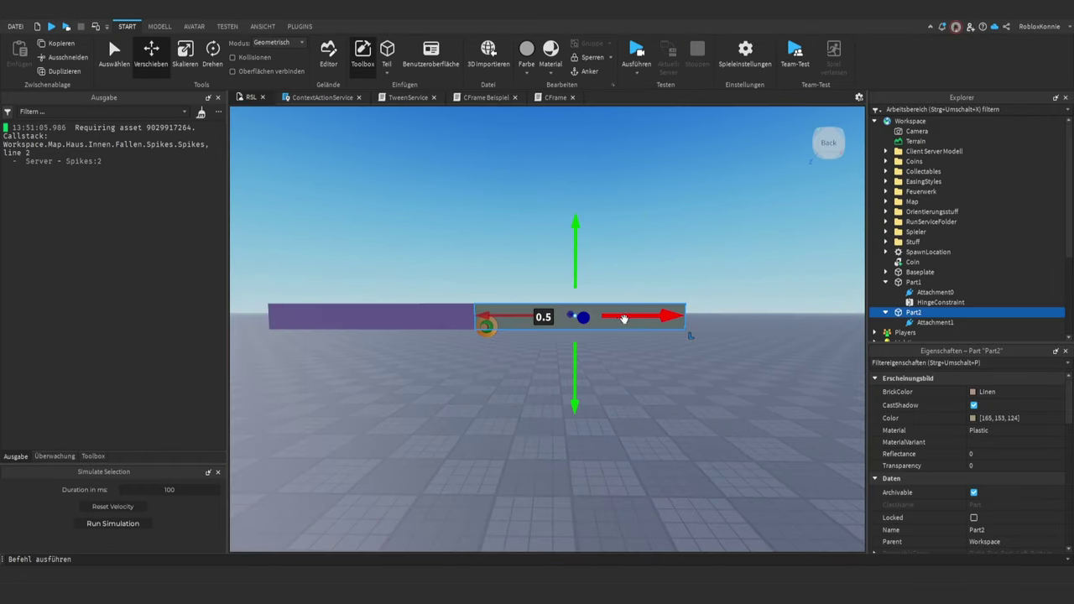
- Move Part2 away from Part1 along X to separate the slabs, and select Part1
left_click_drag(624, 317, 671, 328)
left_click(423, 326)
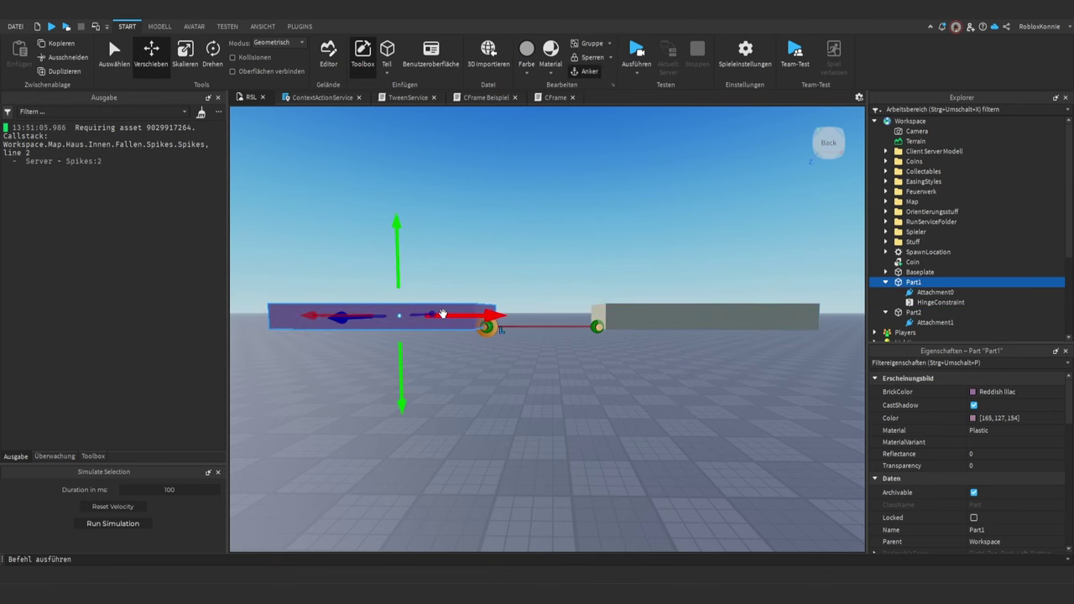
- Examine the separated slabs and the hinge connection between their attachments from several angles
right_click_drag(515, 346, 516, 348)
key("e")
key("s")
scroll(515, 348, "up", 3)
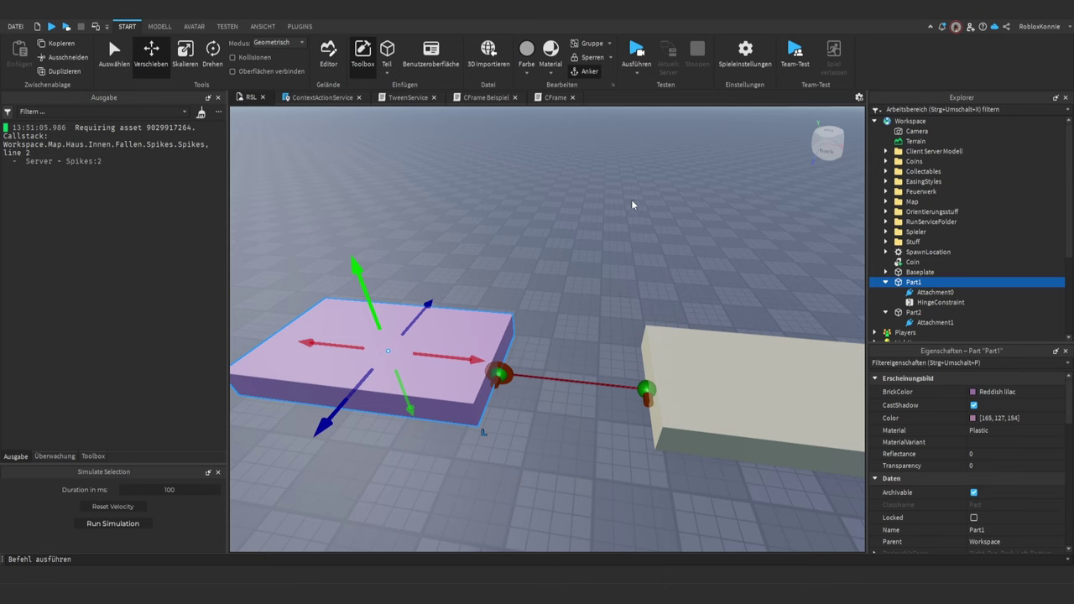
right_click_drag(646, 255, 647, 255)
key("s")
key("d")
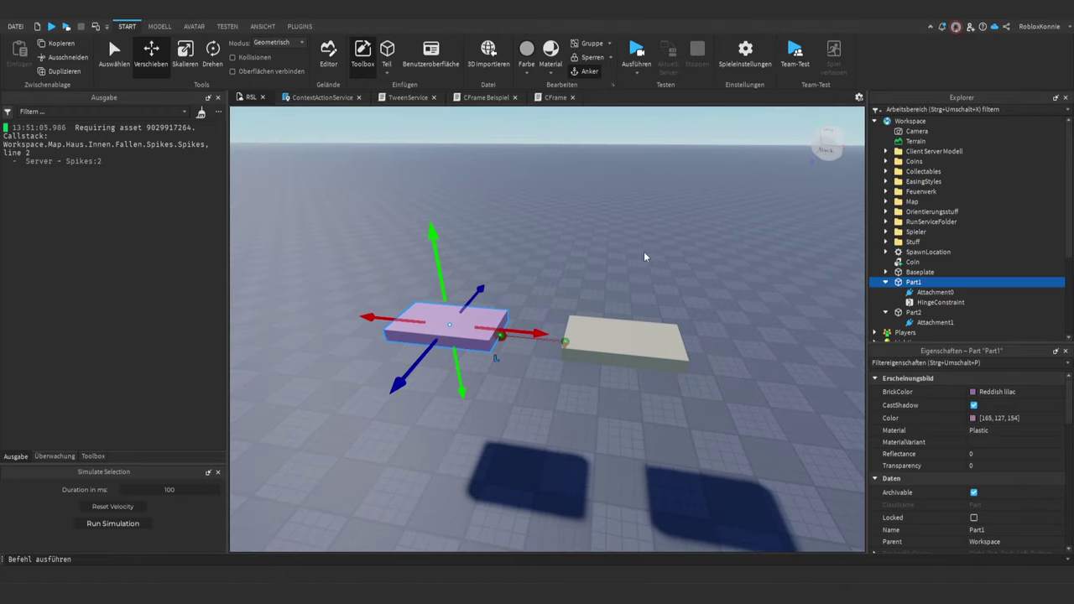
right_click_drag(603, 256, 605, 255)
key("f")
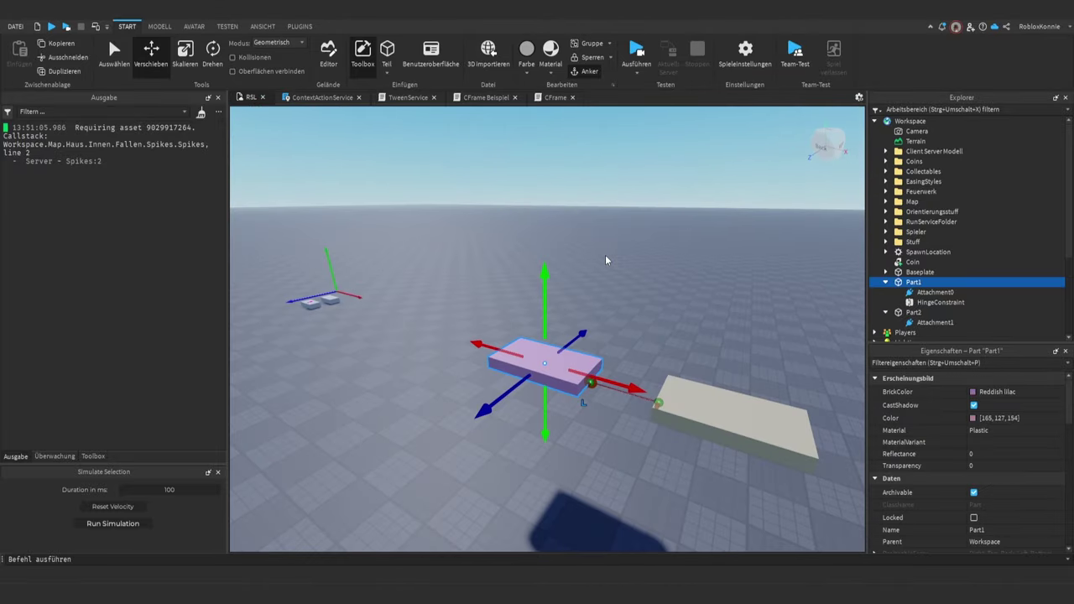
scroll(605, 254, "up", 5)
scroll(604, 255, "down", 5)
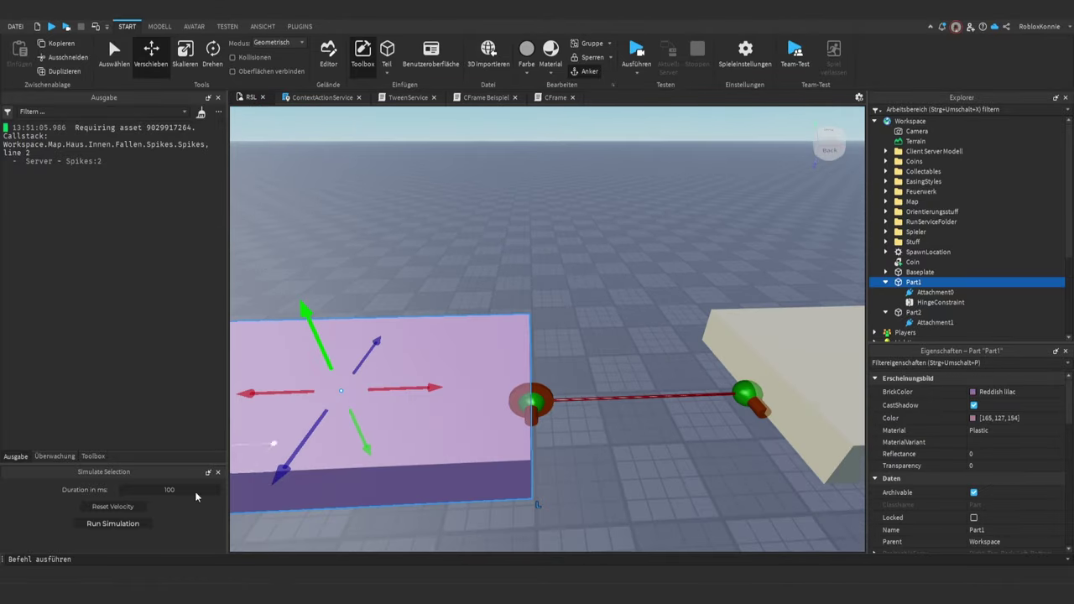
- Enter the command game:GetService("RunService"):Run() in the command bar
left_click(86, 562)
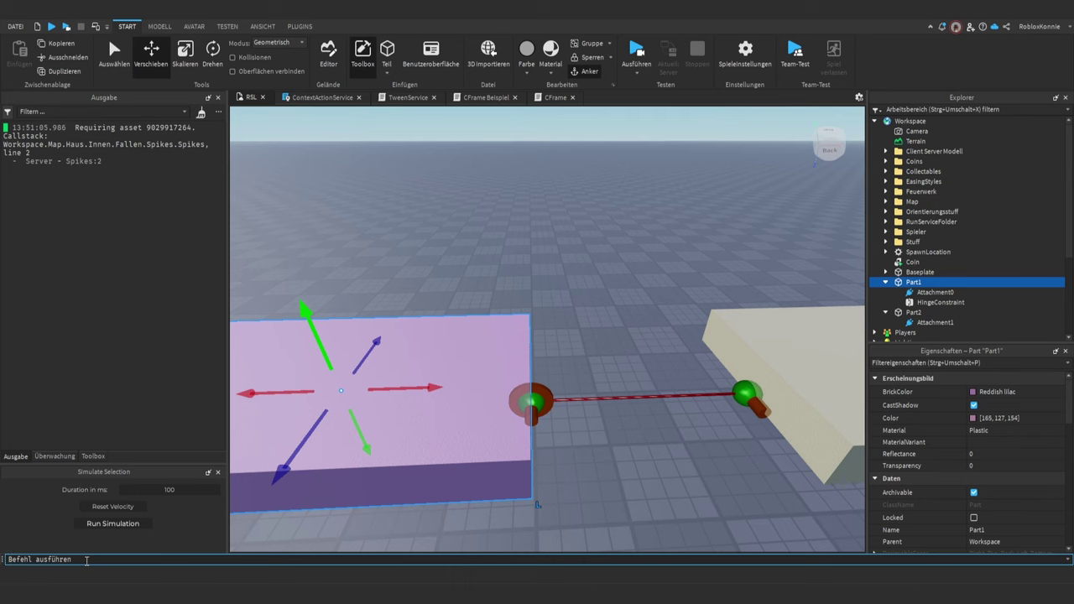
type("game:GetService(\"Ru")
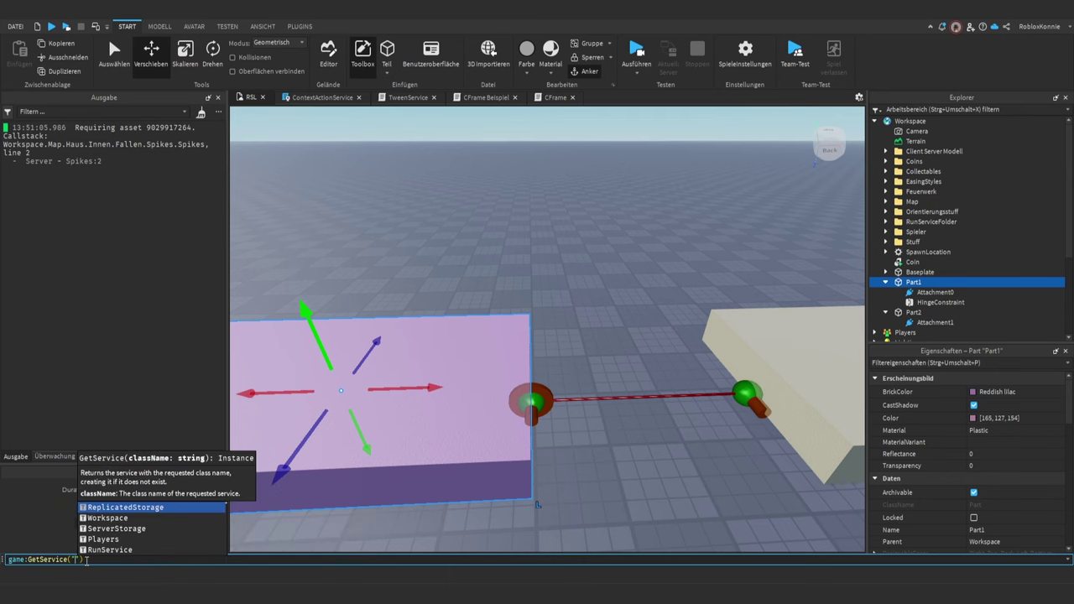
type("nService\"):Run()")
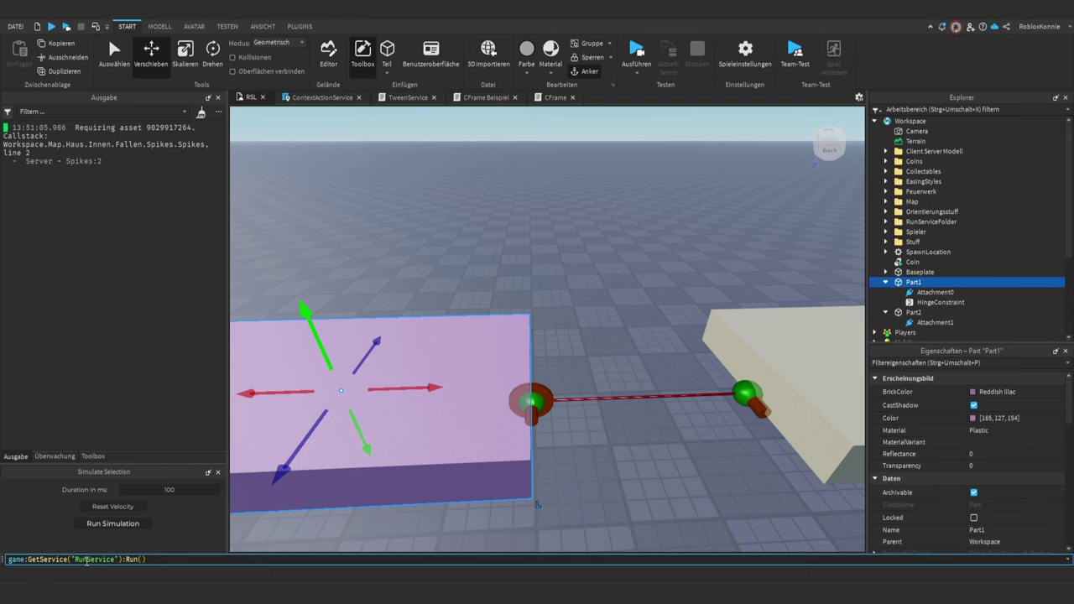
key("Return")
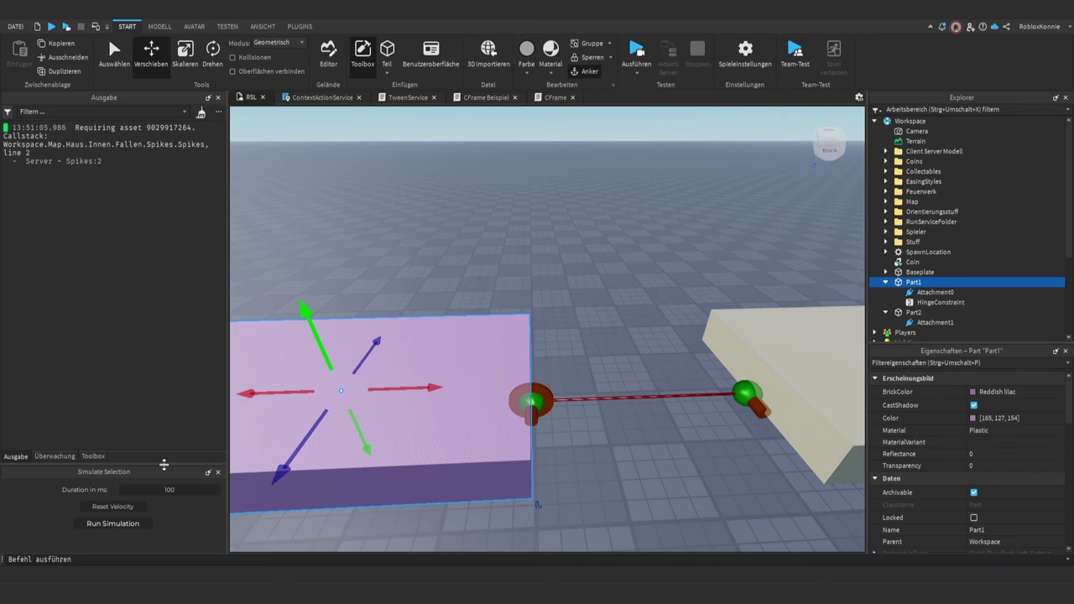
- Enlarge the Simulate Selection panel while keeping both slabs in view
left_click_drag(163, 462, 163, 421)
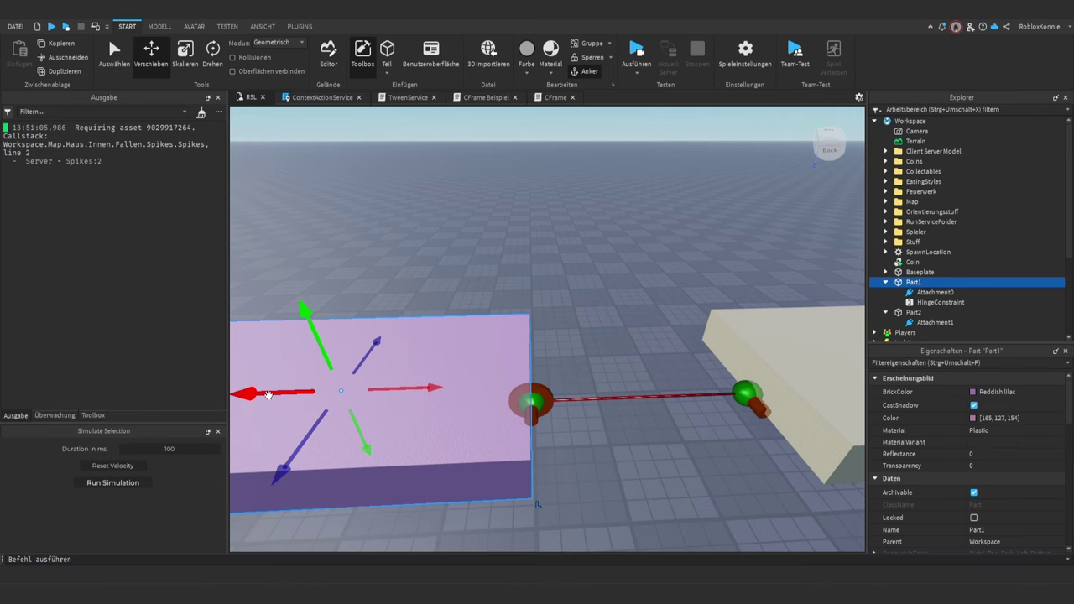
scroll(557, 230, "down", 5)
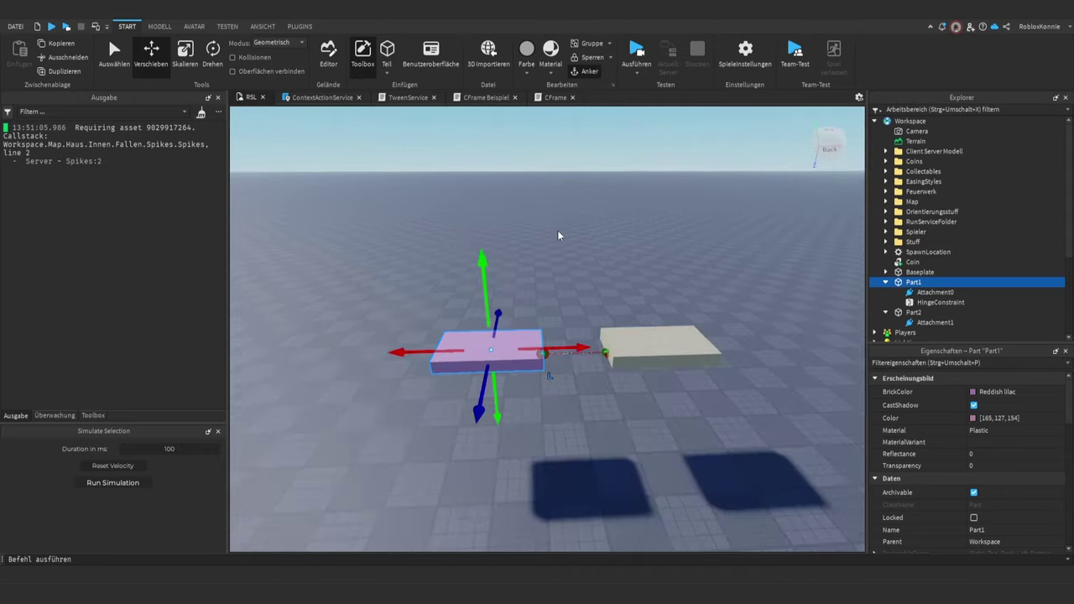
scroll(557, 231, "up", 2)
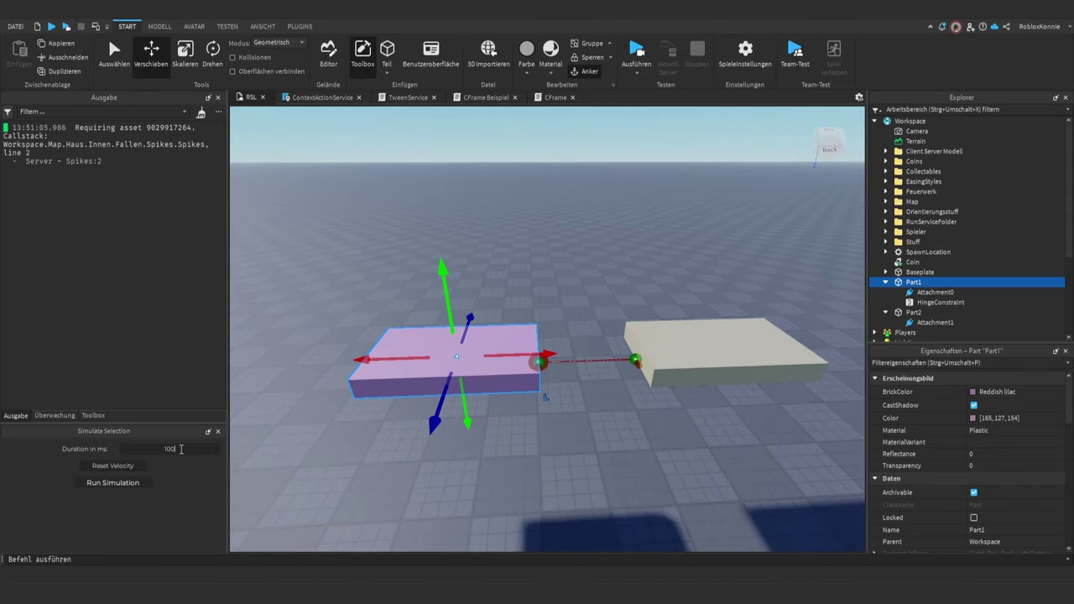
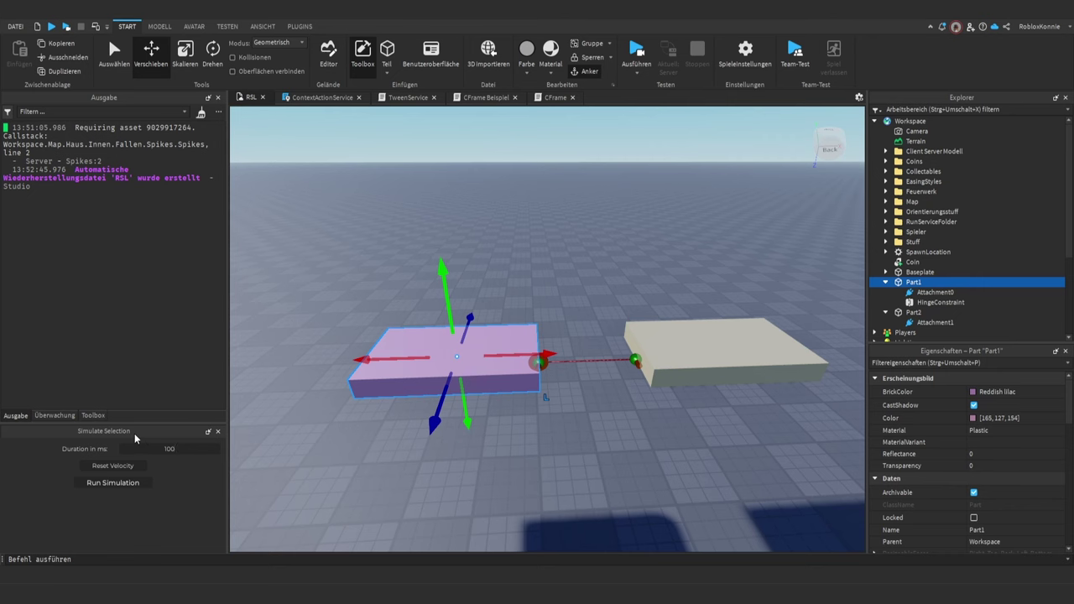
- Clear the selection and select Part1 and Part2 together
right_click_drag(534, 372, 533, 372)
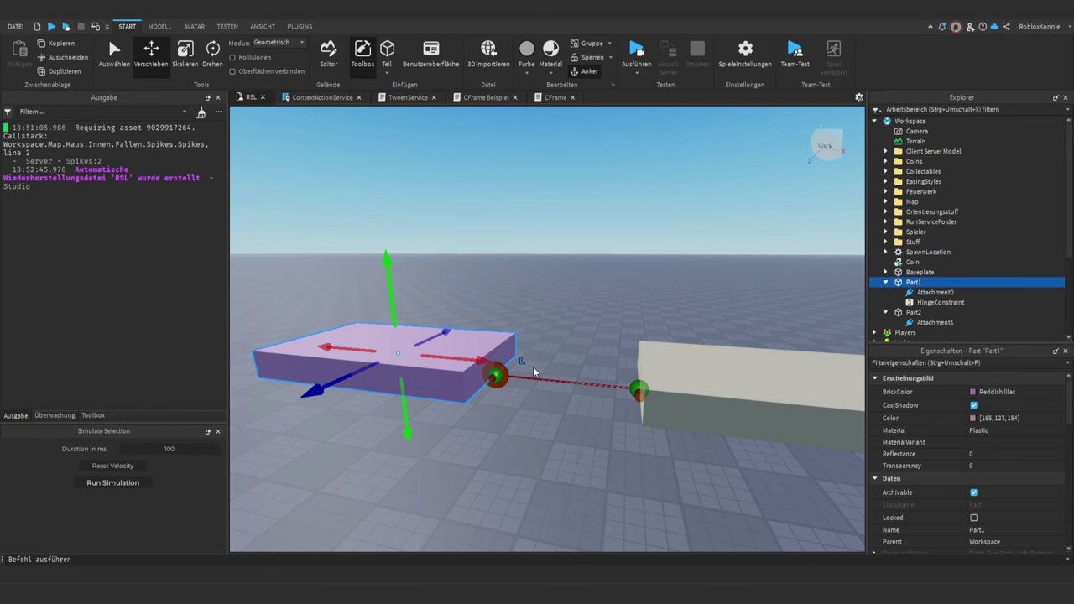
right_click_drag(540, 297, 541, 297)
scroll(542, 297, "down", 3)
left_click(523, 297)
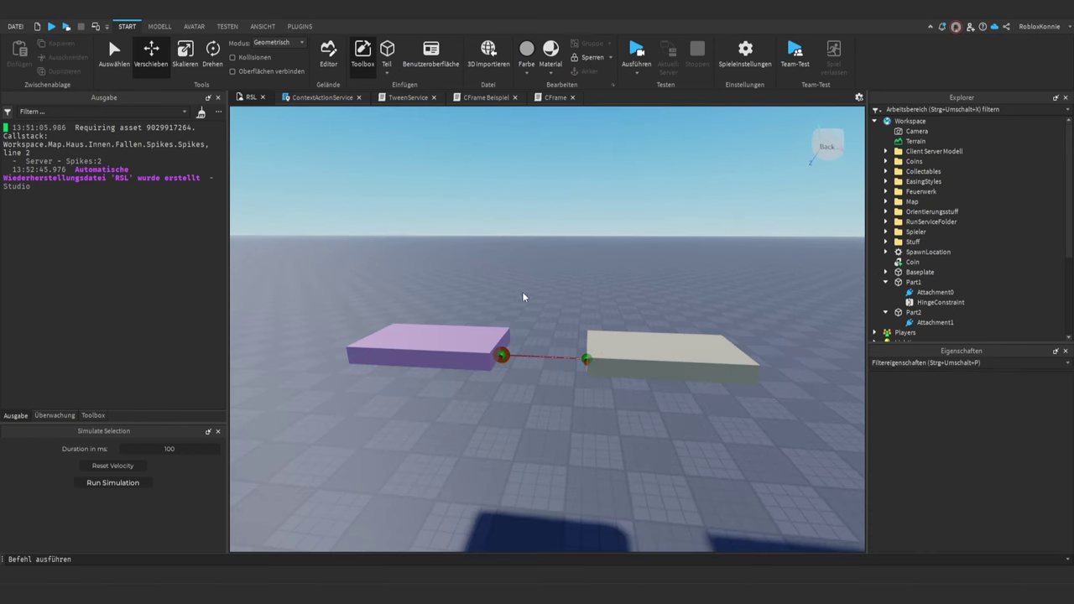
left_click(486, 338)
left_click(667, 337, "ctrl")
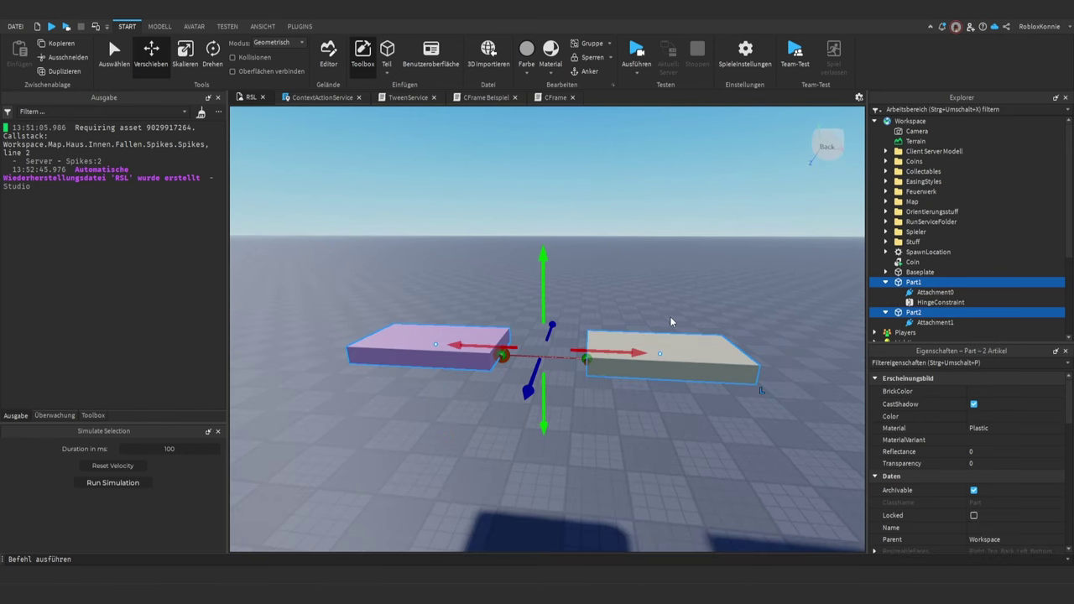
- Simulate the selected Part1 and Part2 for 100 ms and inspect the hinged slab's swing from several angles
left_click(126, 484)
left_click(125, 484)
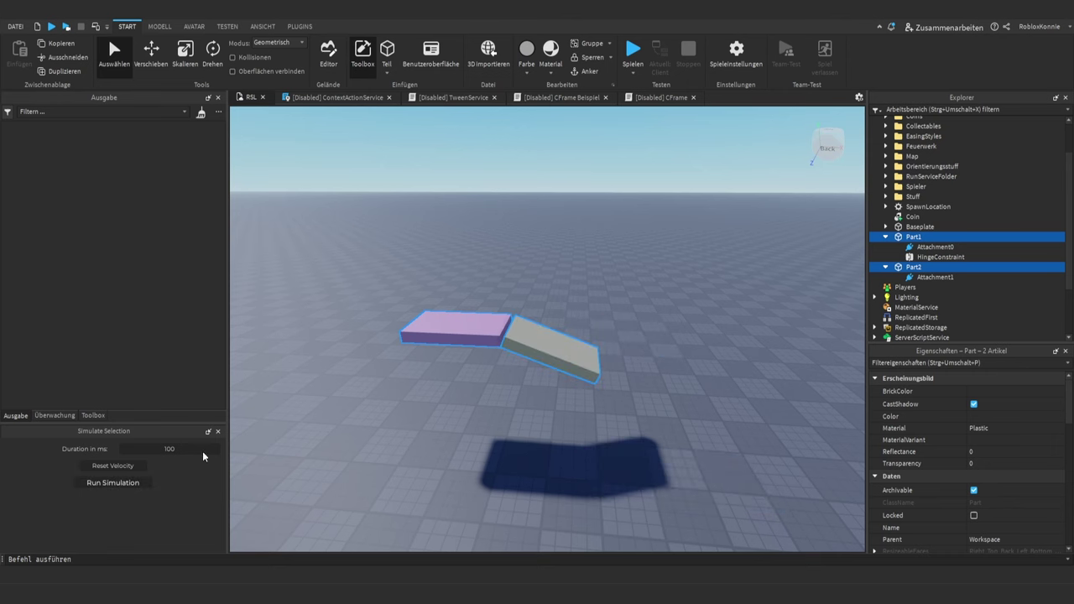
scroll(562, 345, "up", 3)
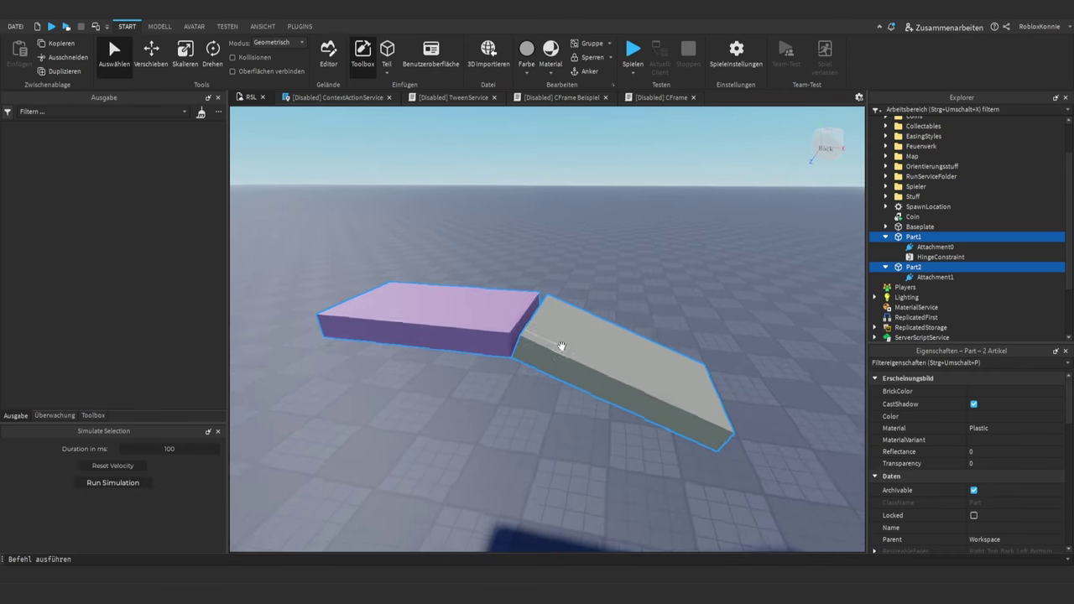
right_click_drag(561, 345, 563, 352)
scroll(561, 345, "up", 4)
scroll(562, 347, "down", 4)
scroll(562, 350, "down", 2)
scroll(563, 352, "down", 2)
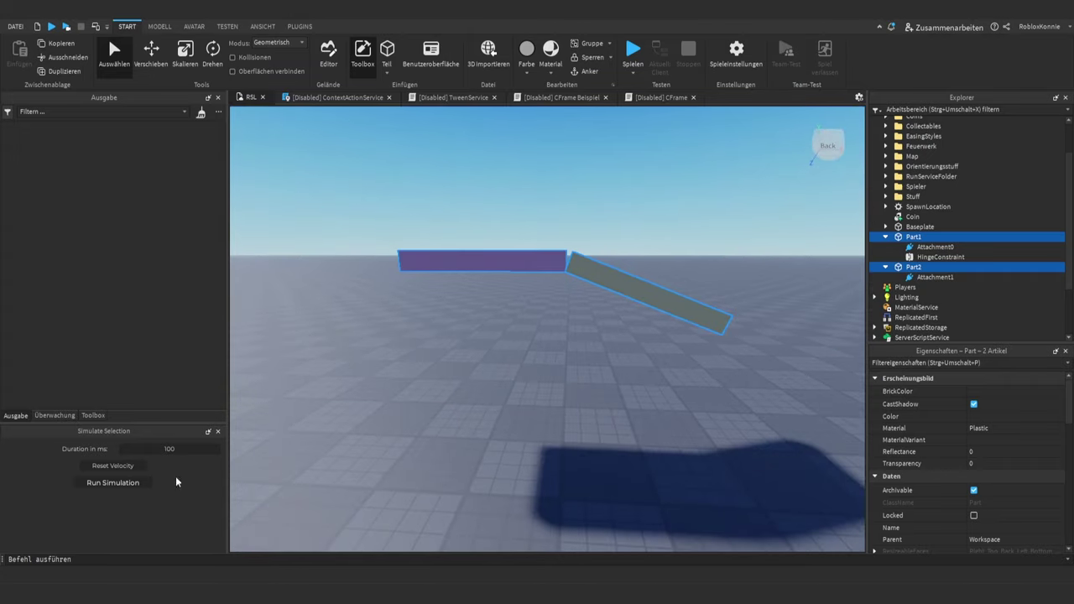
- Set the simulation duration to 1000 ms and rerun the simulation on both slabs to see the hinge swing
left_click(113, 482)
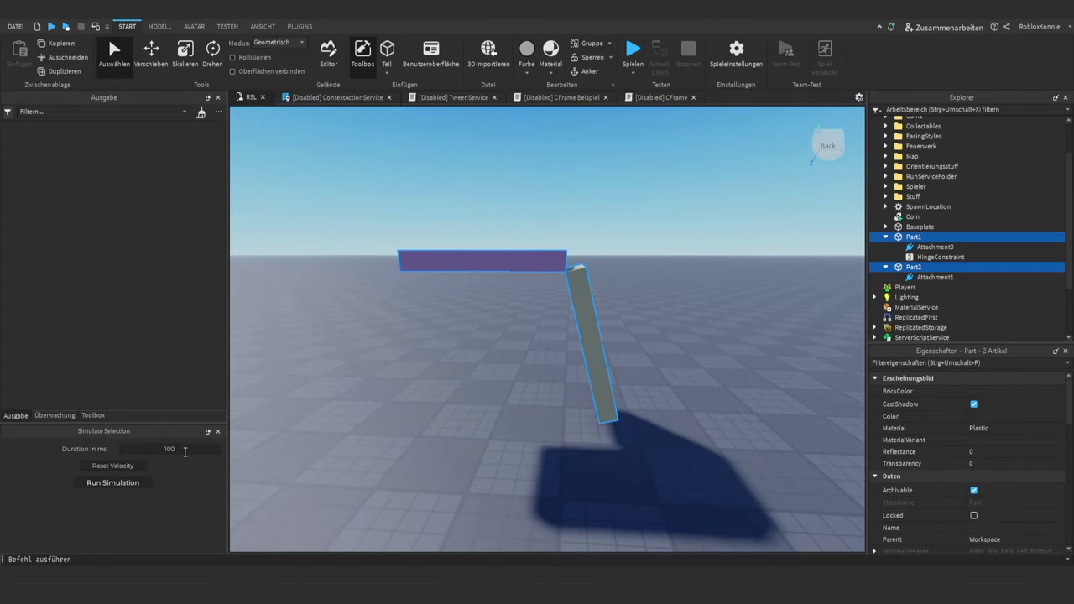
left_click(125, 484)
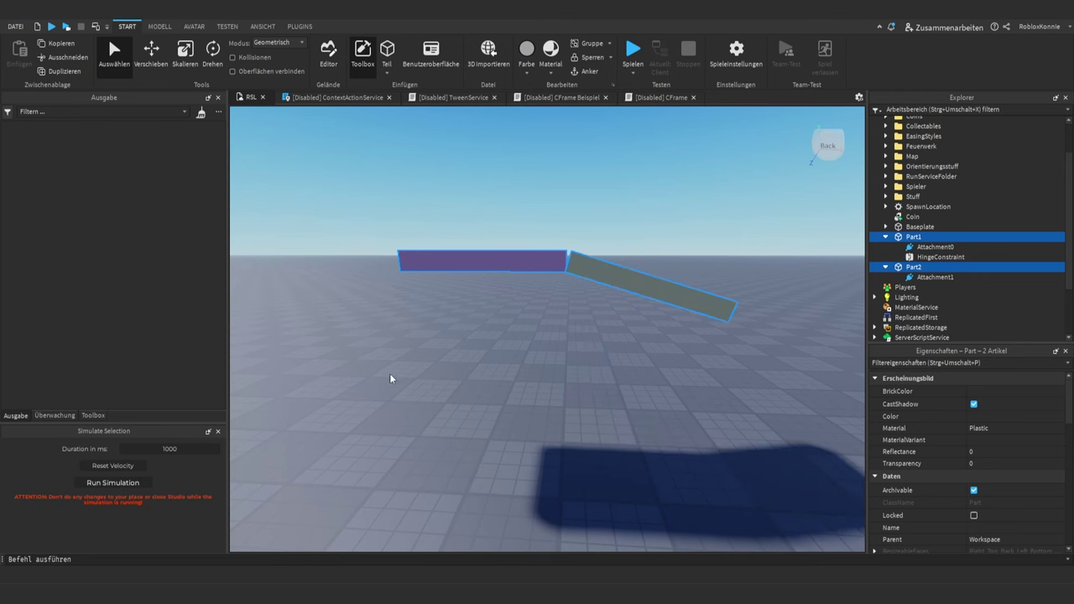
key("ctrl+z")
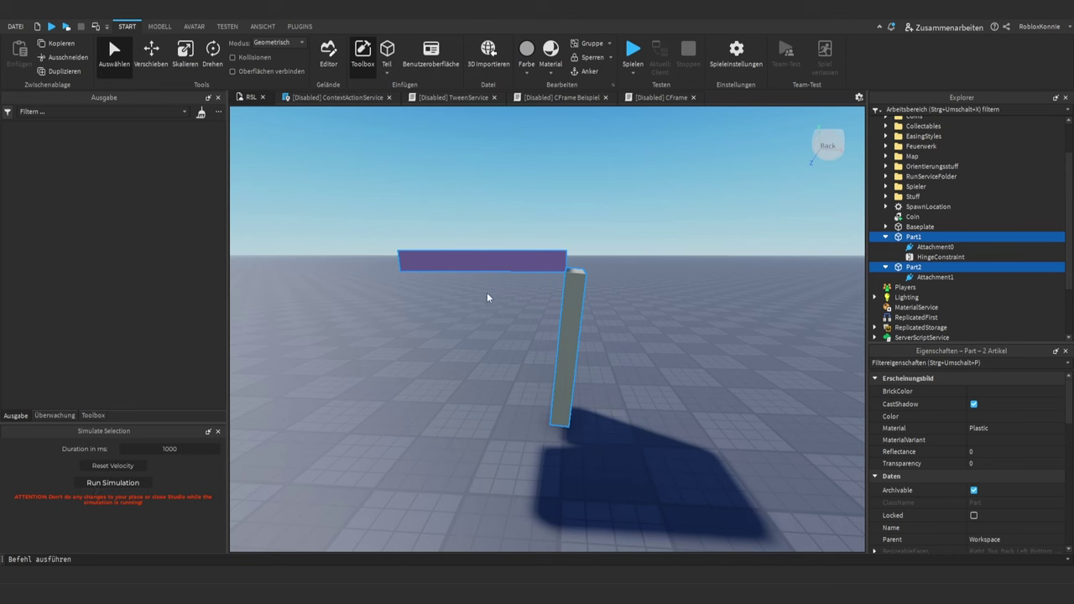
left_click(118, 483)
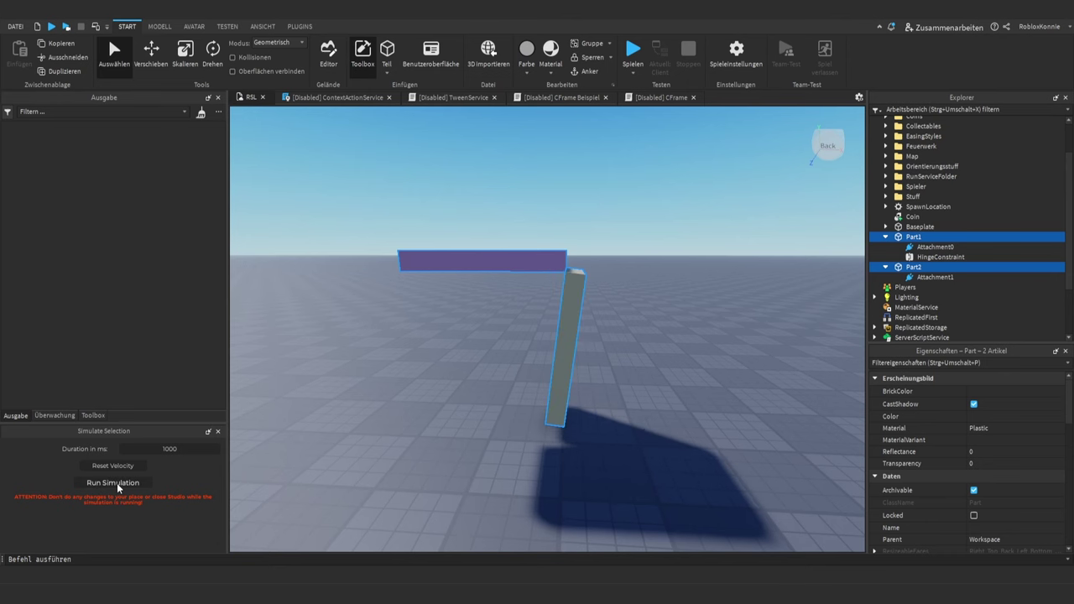
left_click(130, 484)
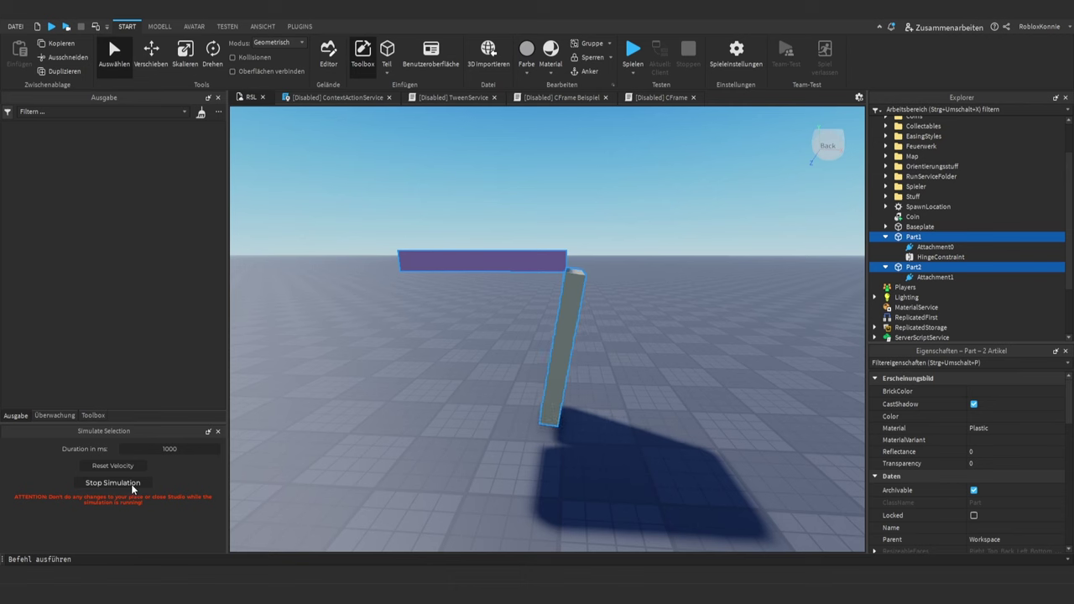
right_click_drag(499, 450, 474, 450)
scroll(474, 450, "up", 2)
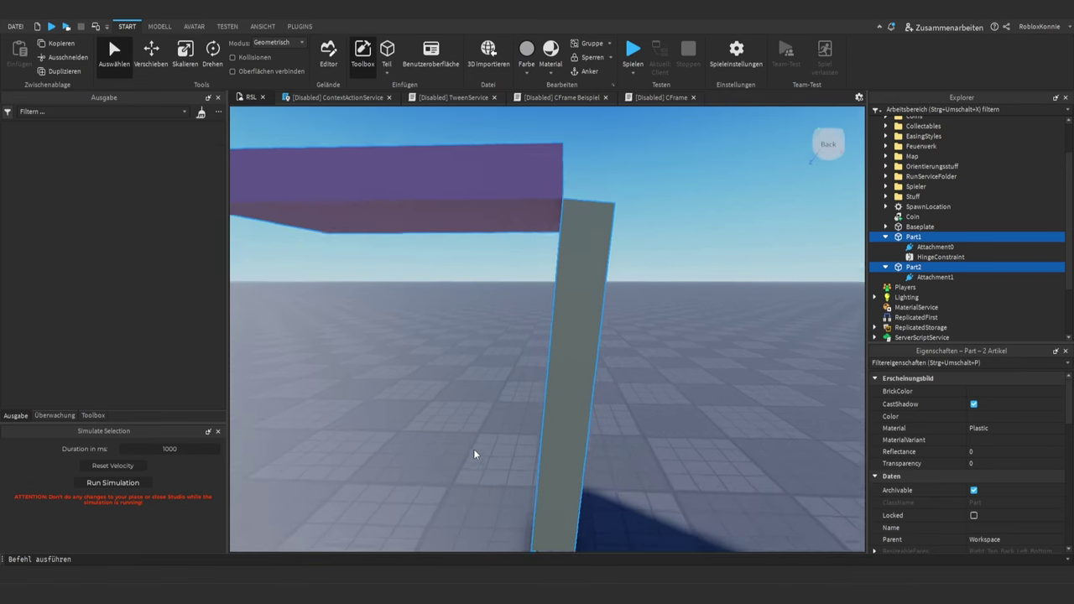
scroll(474, 451, "down", 2)
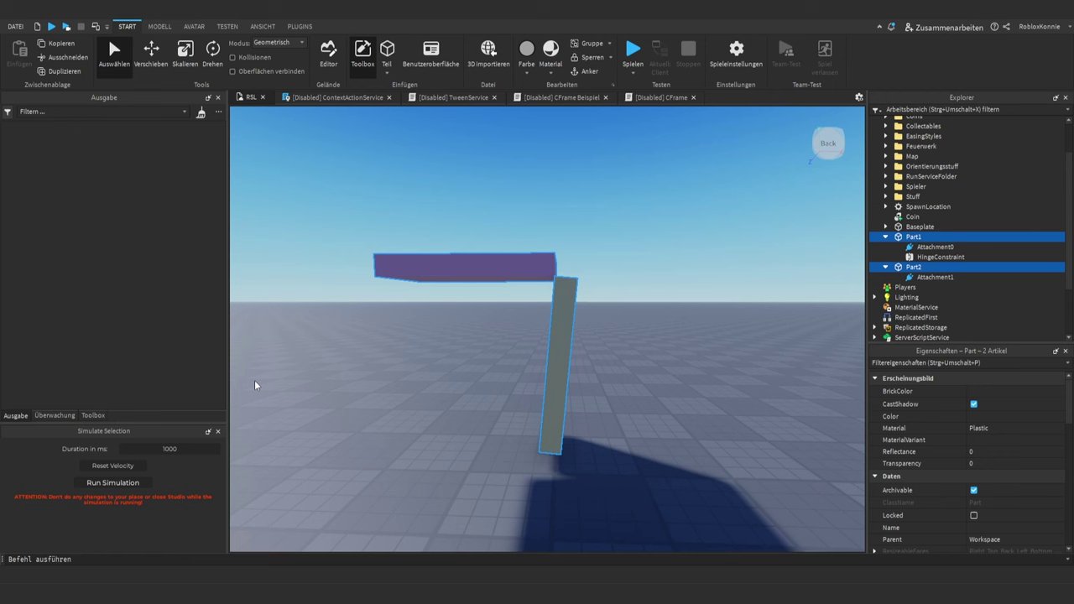
- Start a playtest and run the avatar into the hanging slab to push it around its hinge
left_click(633, 50)
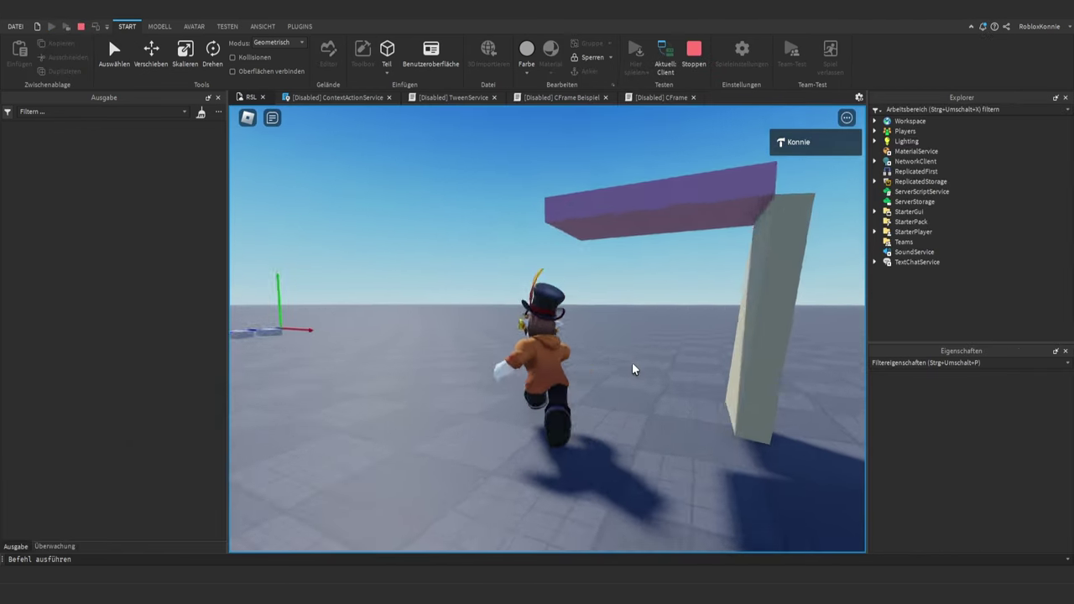
key("d")
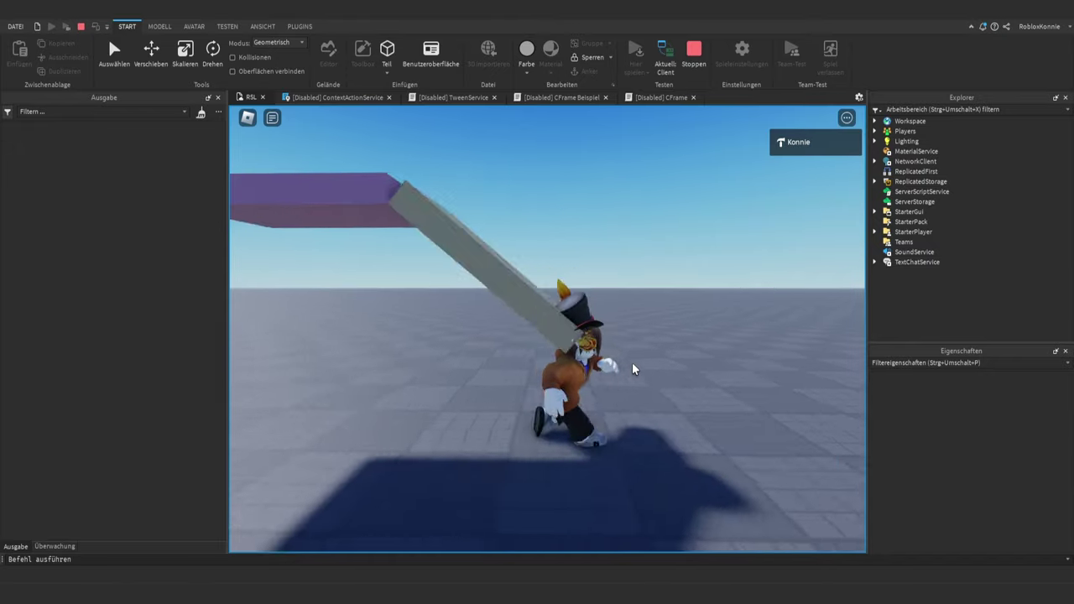
key("a")
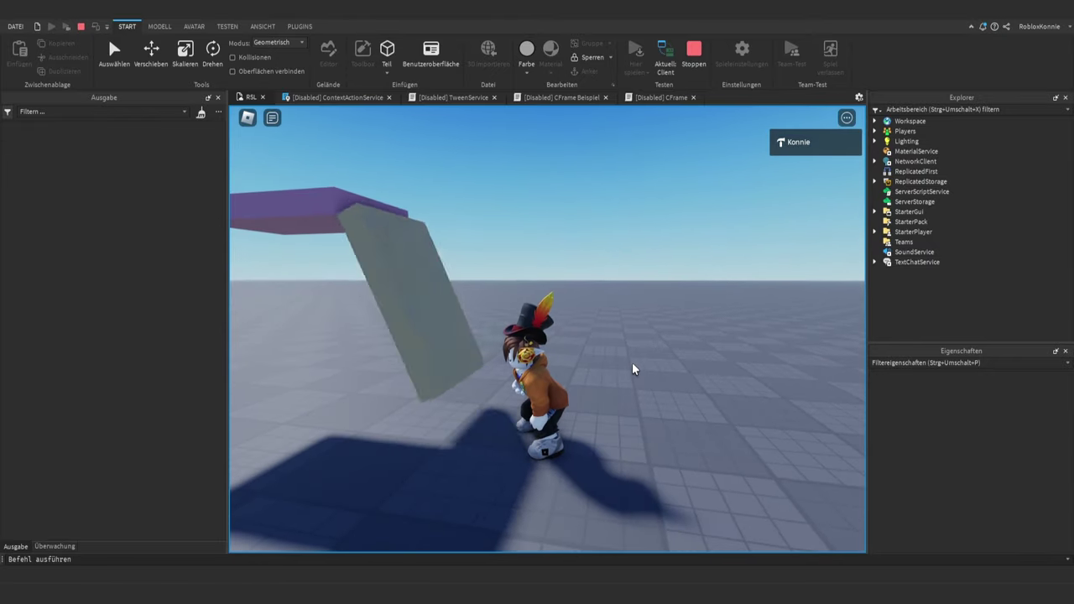
right_click_drag(634, 369, 634, 369)
key("a")
key("s")
key("d")
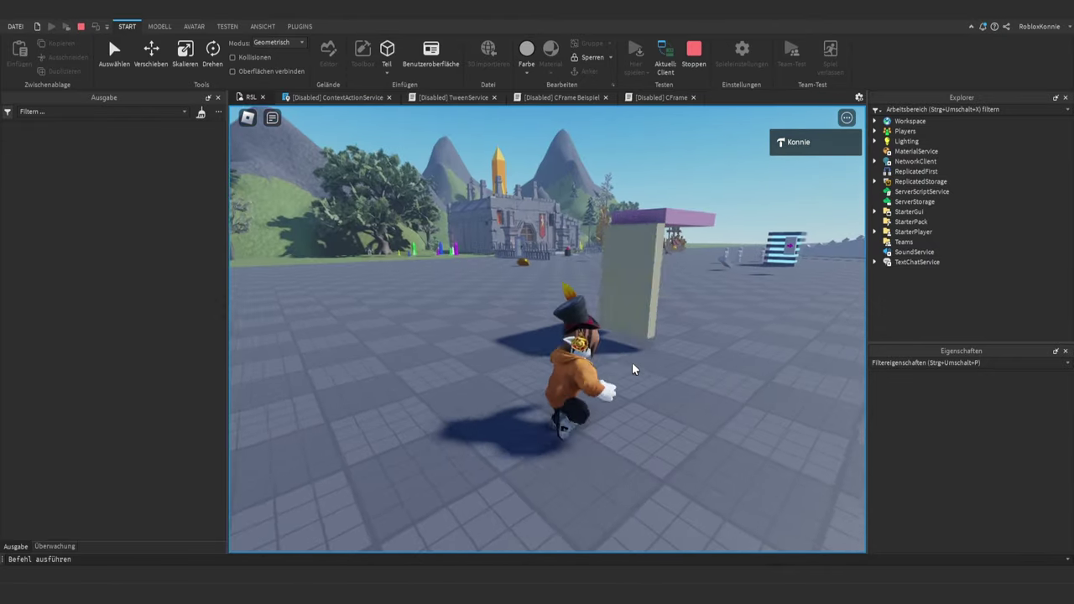
- Show the performance statistics overlay with the memory (Speicher) details while viewing the avatar and the slabs
key("shift+F5")
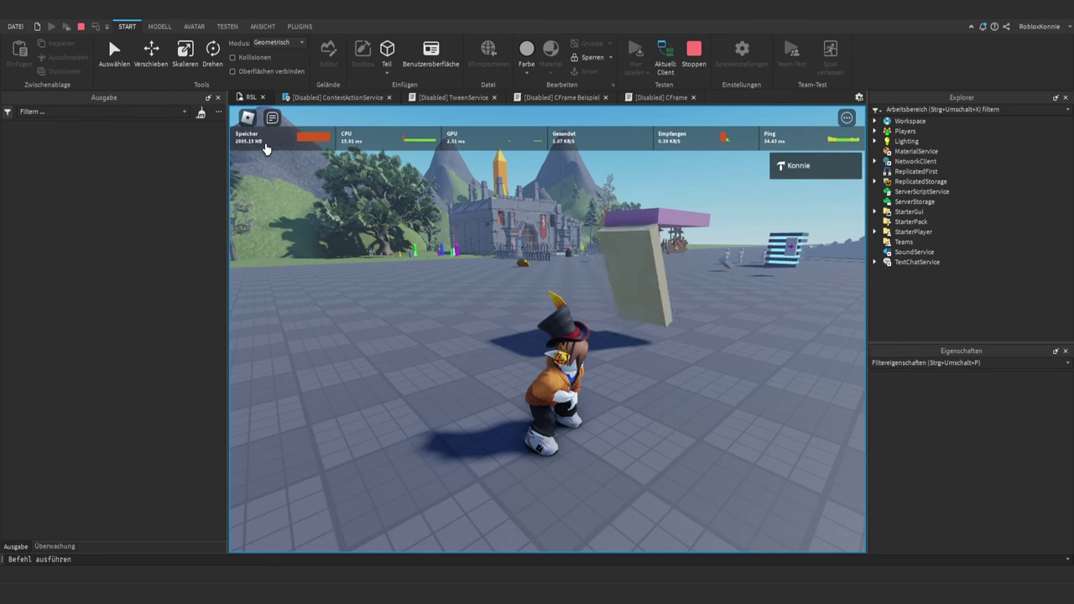
left_click(265, 149)
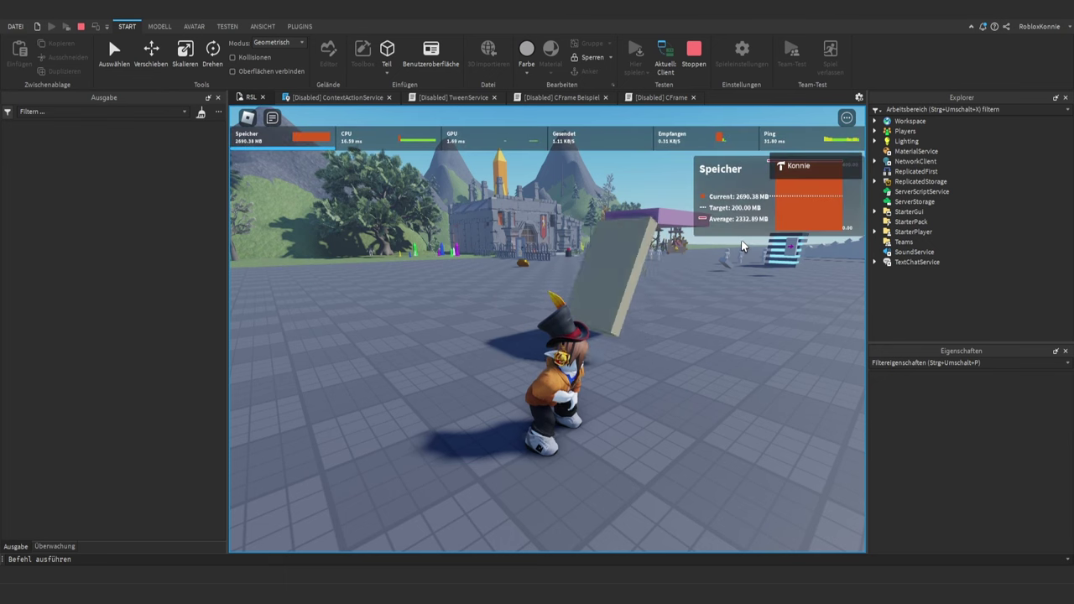
key("s")
right_click_drag(690, 285, 689, 283)
scroll(689, 282, "up", 3)
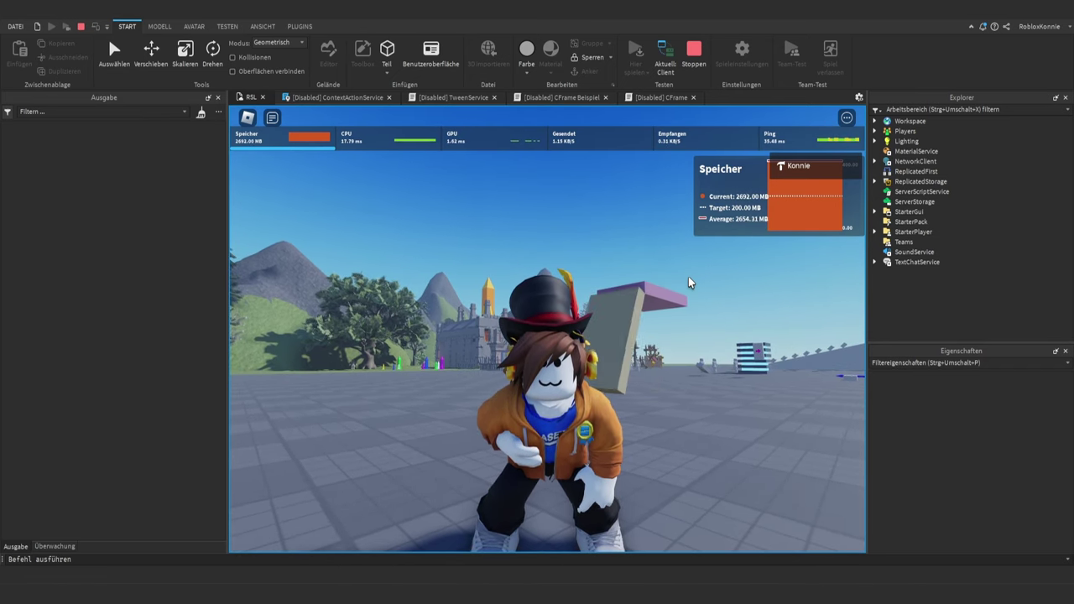
key("s")
right_click_drag(688, 279, 688, 279)
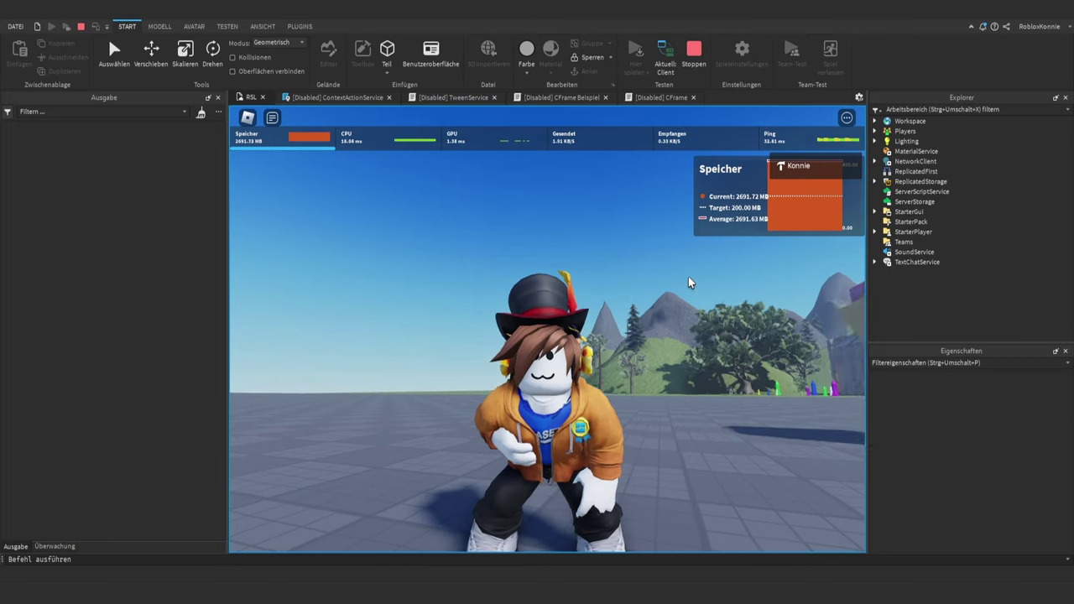
scroll(689, 283, "up", 1)
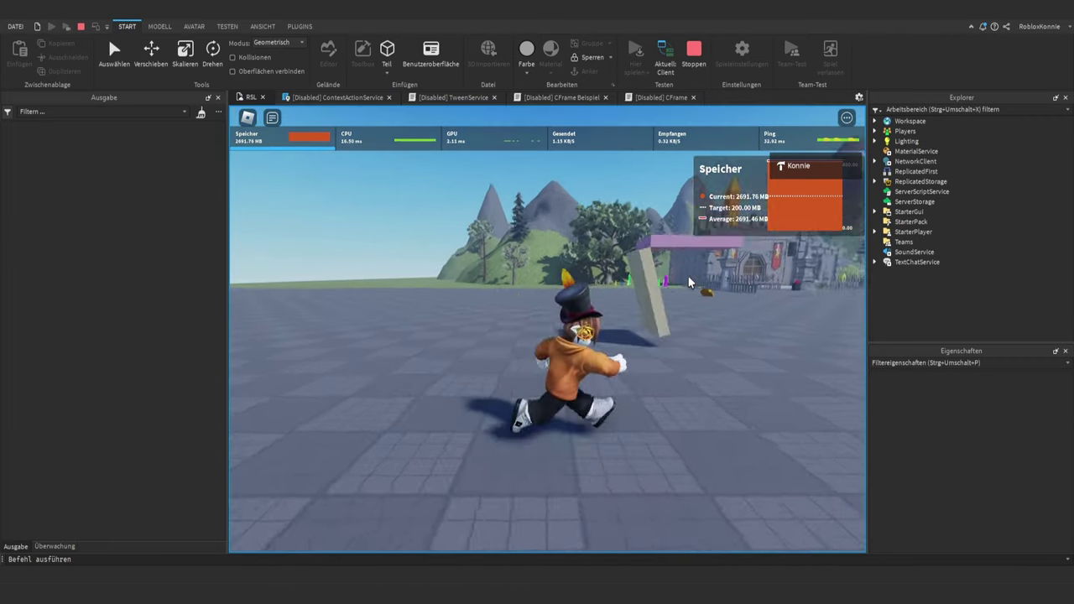
- Push the hinged slab with the avatar, jump at the slabs, and end the playtest
key("w")
key("d")
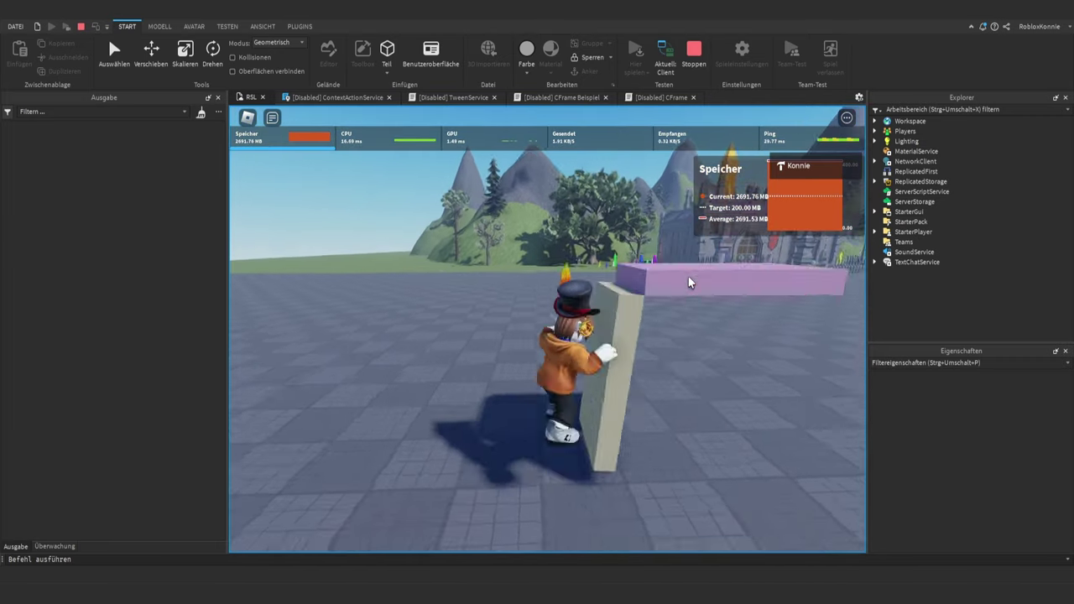
key("space")
key("s")
scroll(689, 283, "up", 3)
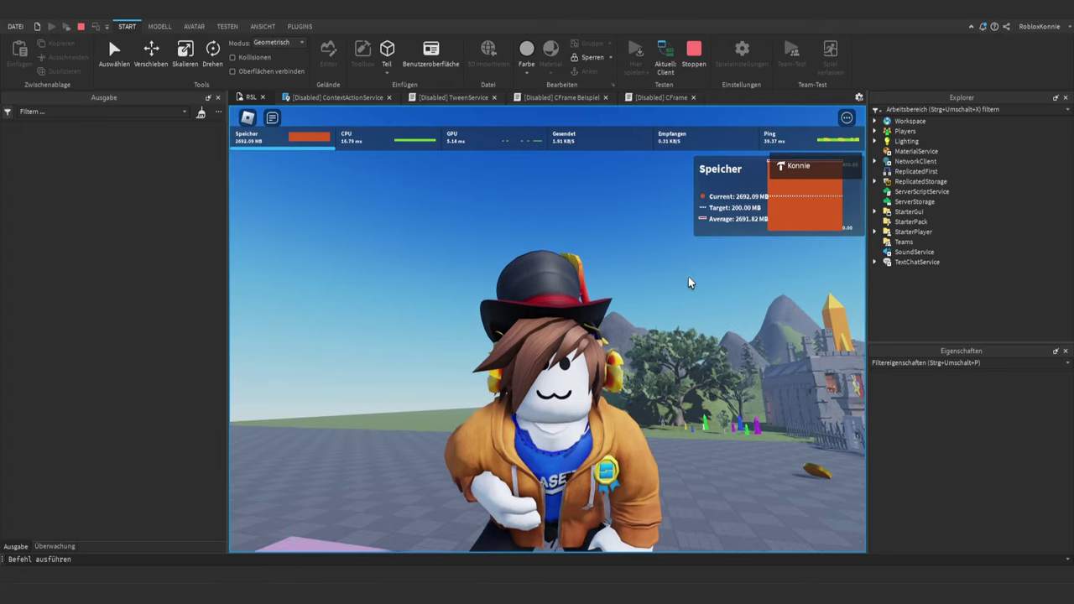
left_click(693, 52)
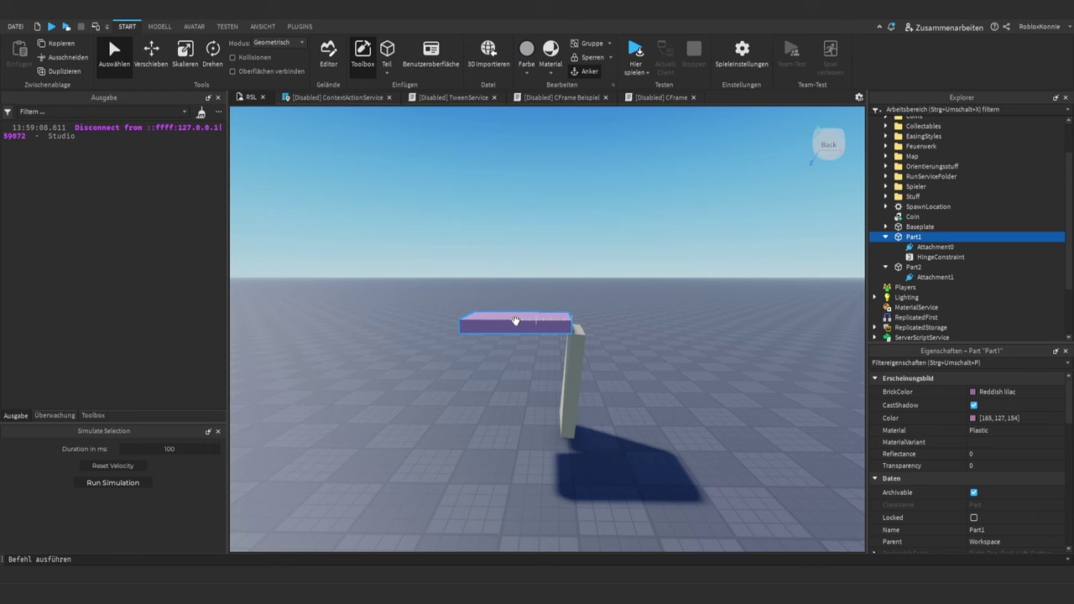
- Duplicate Part2 and move the copy about 14 studs to the opposite side of the purple slab
right_click_drag(526, 326, 530, 326)
scroll(530, 325, "up", 3)
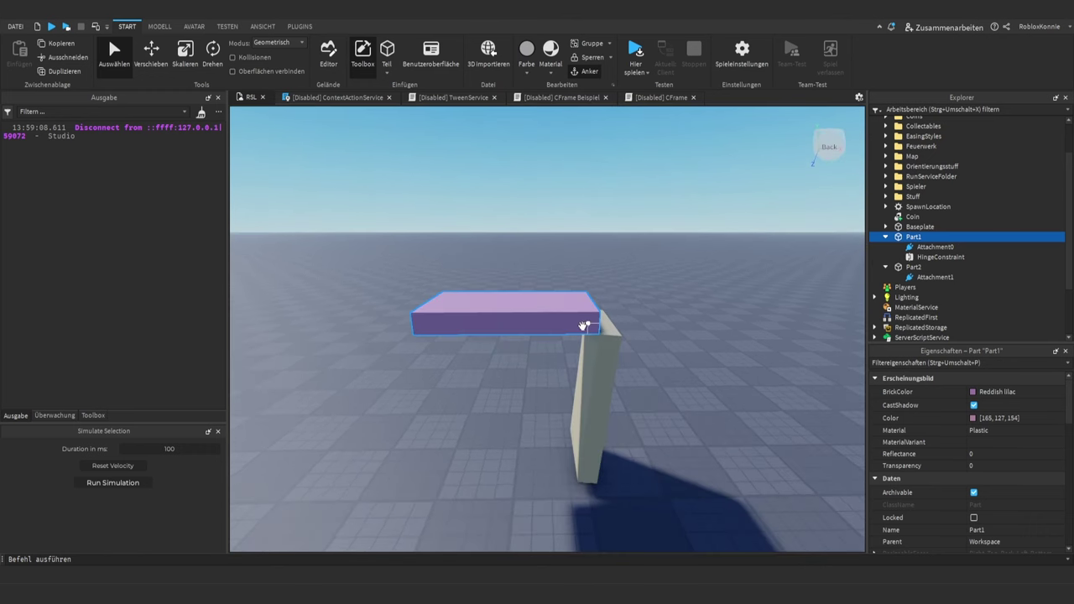
right_click_drag(616, 330, 615, 339)
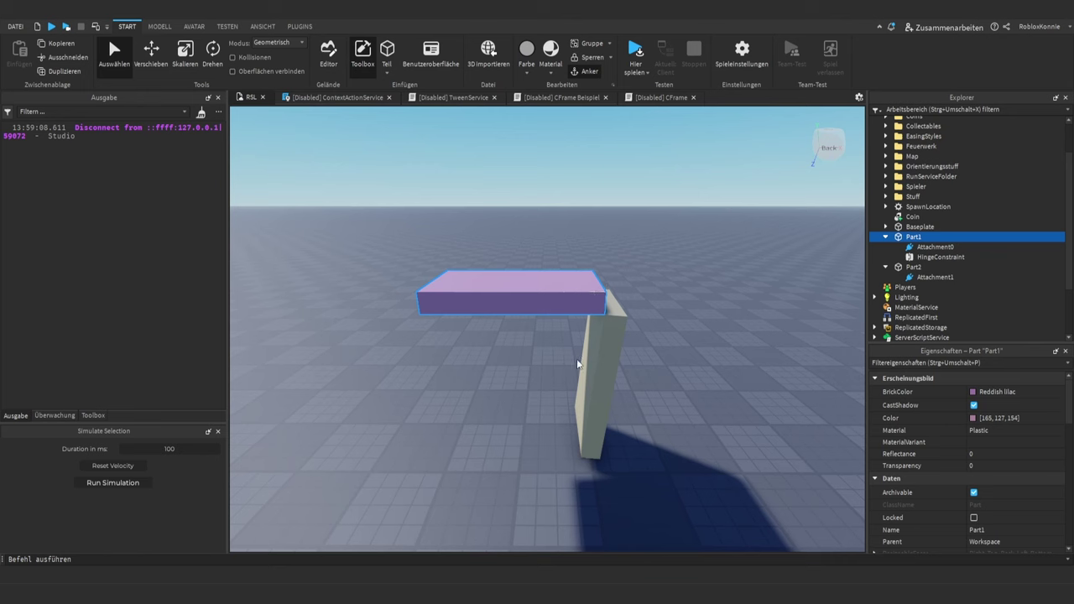
left_click(596, 335)
key("ctrl+d")
key("ctrl+2")
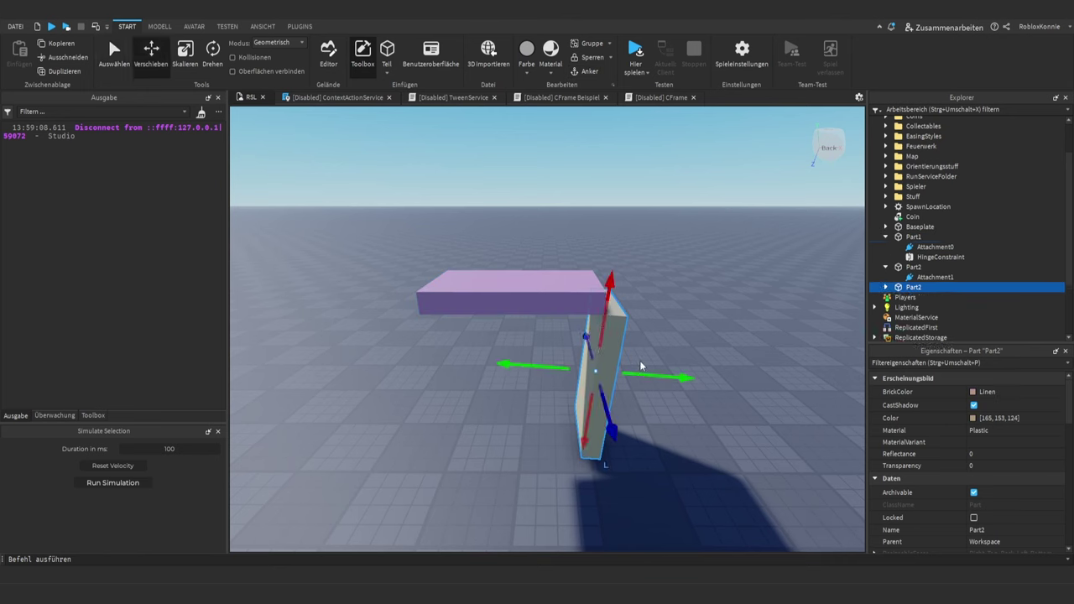
left_click_drag(651, 377, 375, 363)
- Rename the duplicated slab Part3 and recolour it blue
left_click(1007, 532)
left_click(1009, 532)
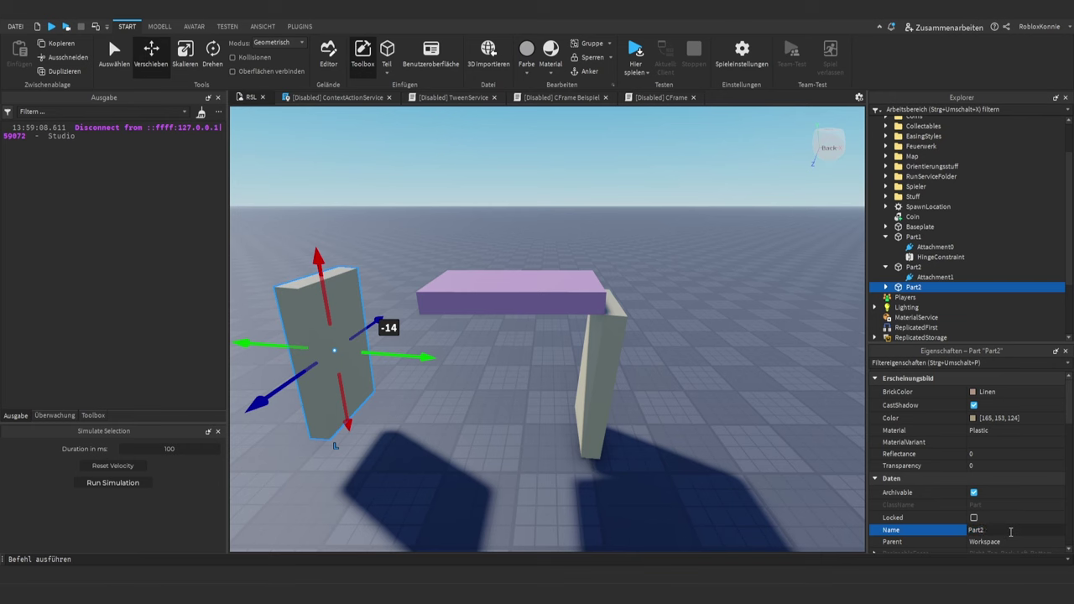
key("Return")
- Delete Attachment1 from Part3 and clear the selection
left_click(885, 287)
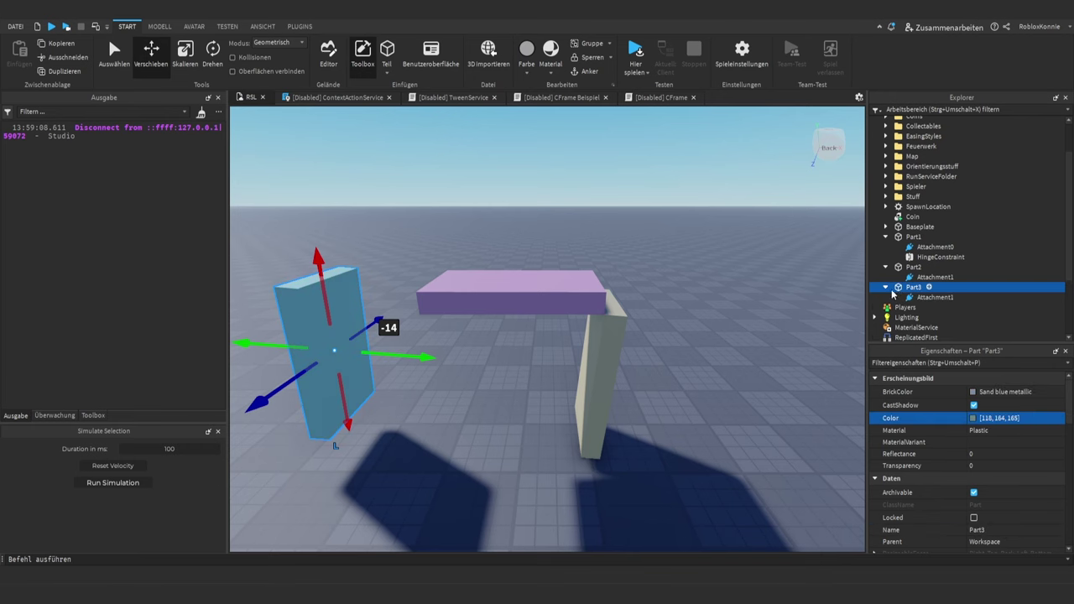
left_click(917, 297)
left_click(713, 252)
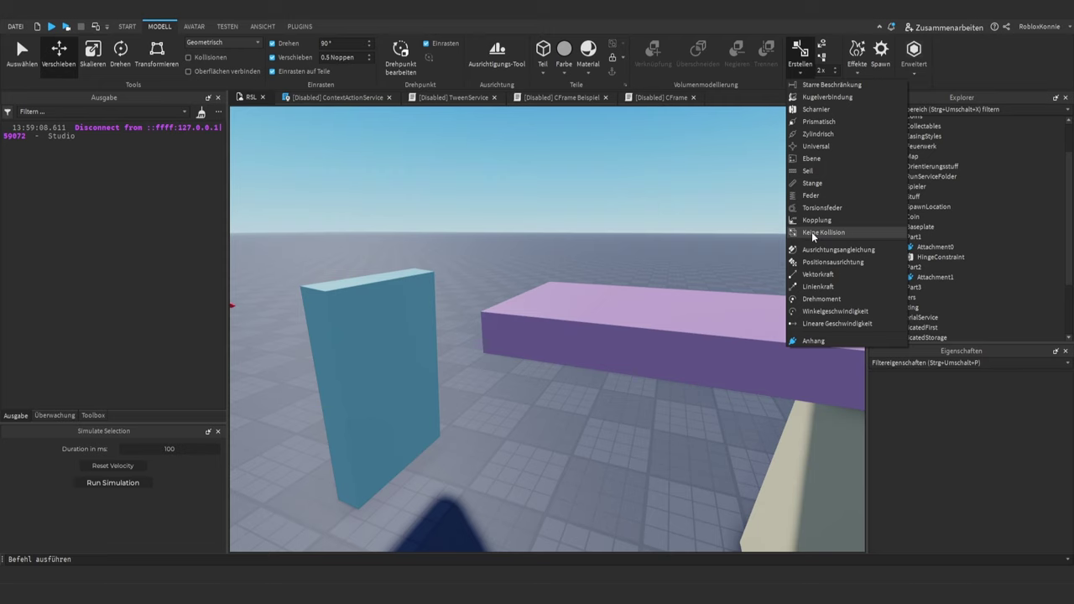
- Switch to the browser with the Creator Hub page on Mechanical Constraints and highlight its heading
right_click_drag(607, 208, 605, 209)
scroll(607, 208, "down", 5)
scroll(606, 209, "up", 4)
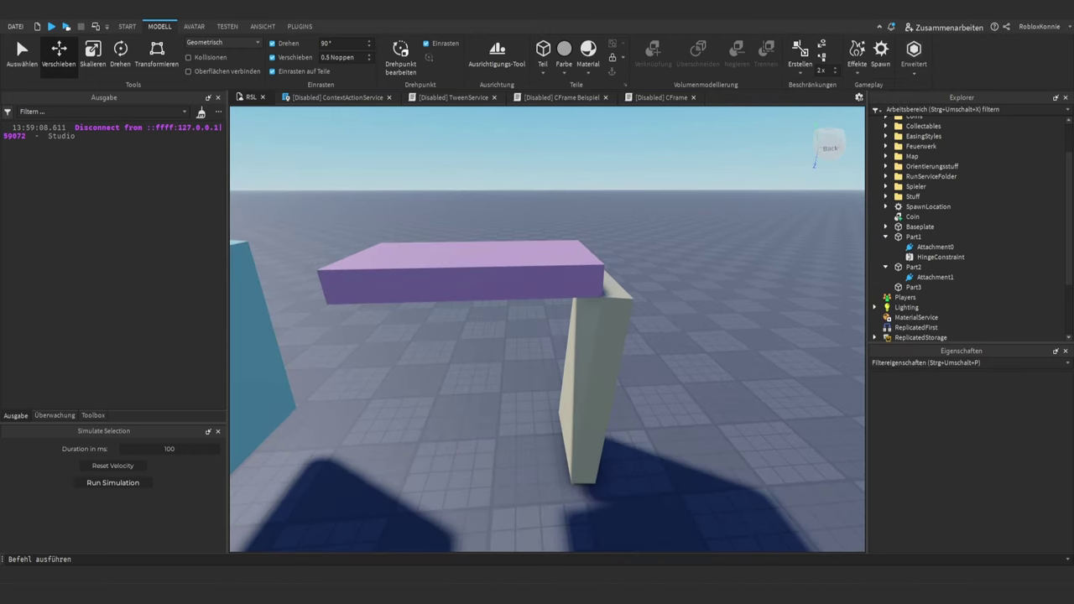
left_click_drag(2, 25, 503, 20)
scroll(557, 245, "up", 7)
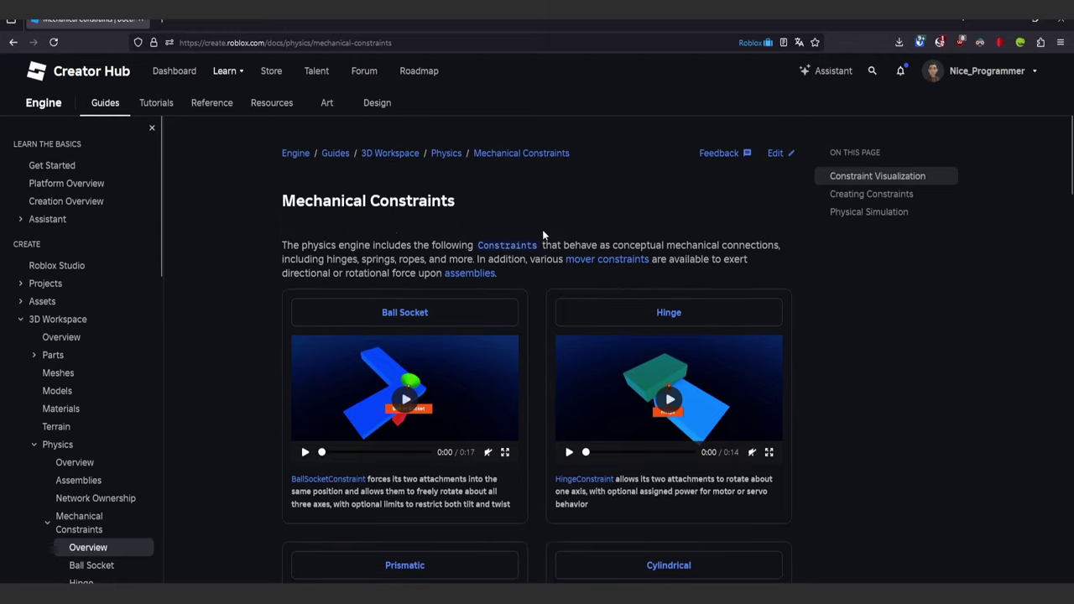
left_click_drag(312, 199, 447, 211)
scroll(352, 381, "down", 1)
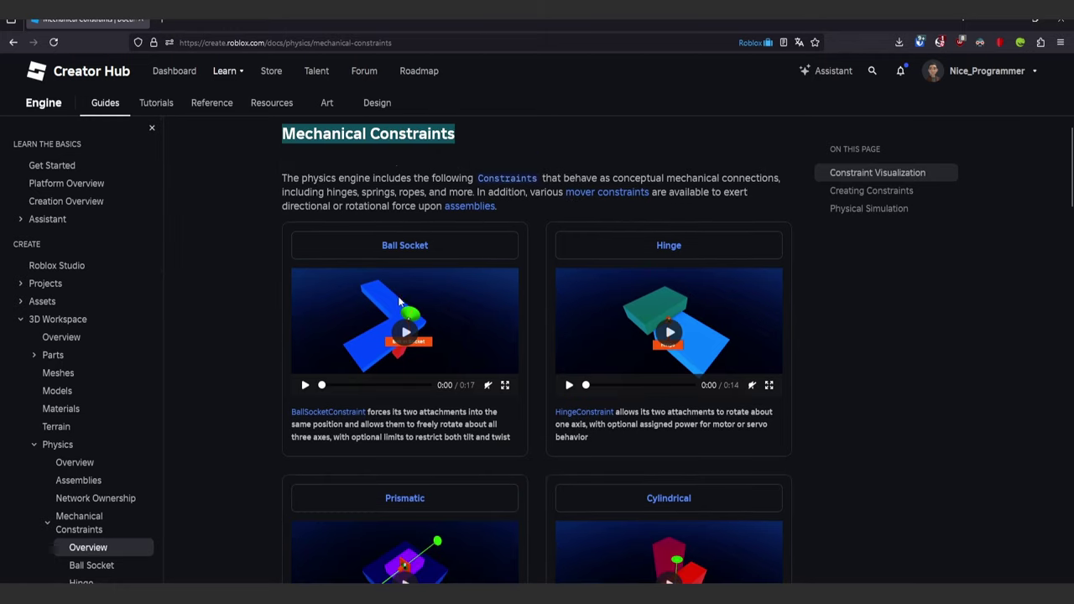
- Watch the Ball Socket, Hinge and Universal demo videos and skim the other mechanical constraint descriptions
left_click(304, 385)
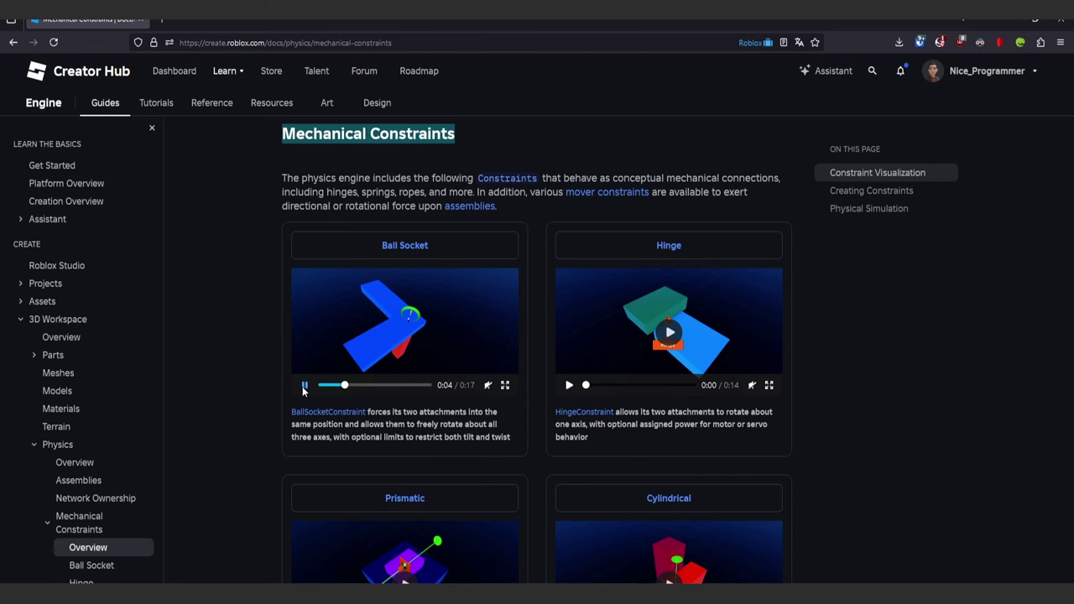
left_click(567, 385)
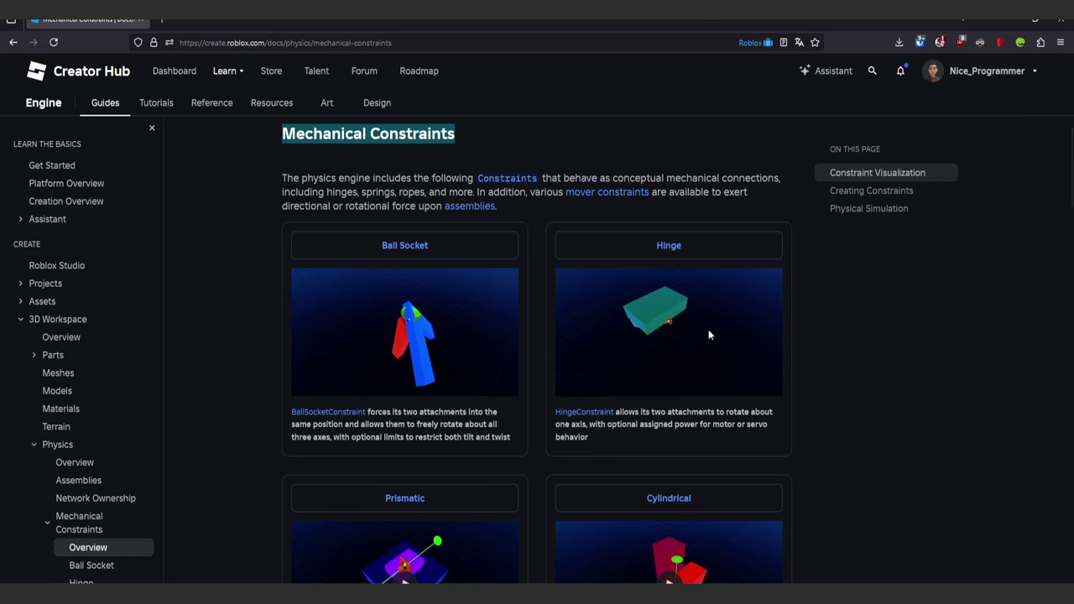
scroll(665, 370, "down", 4)
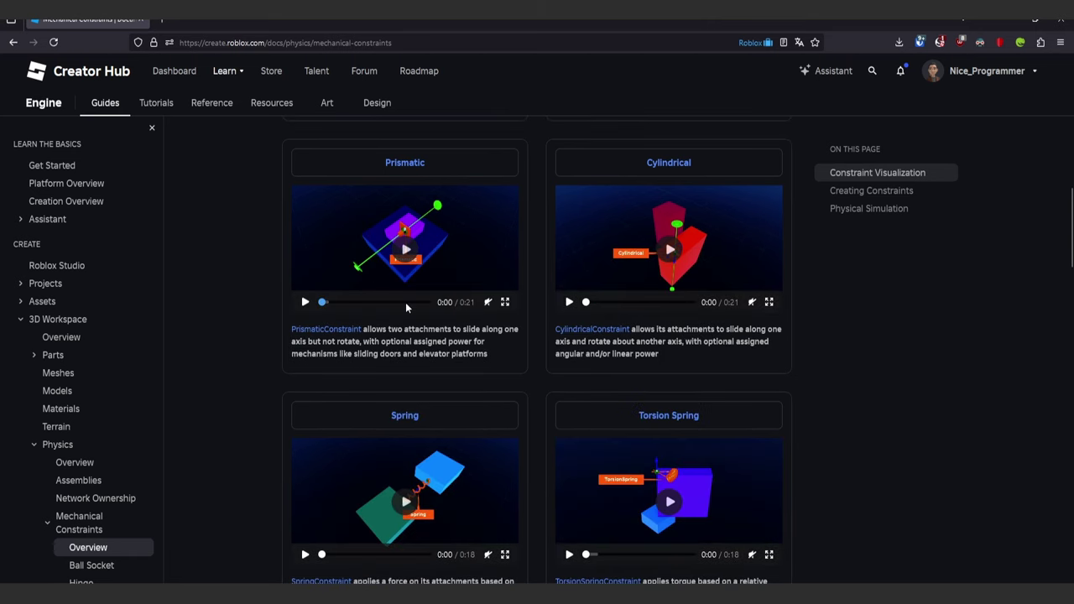
scroll(665, 288, "down", 2)
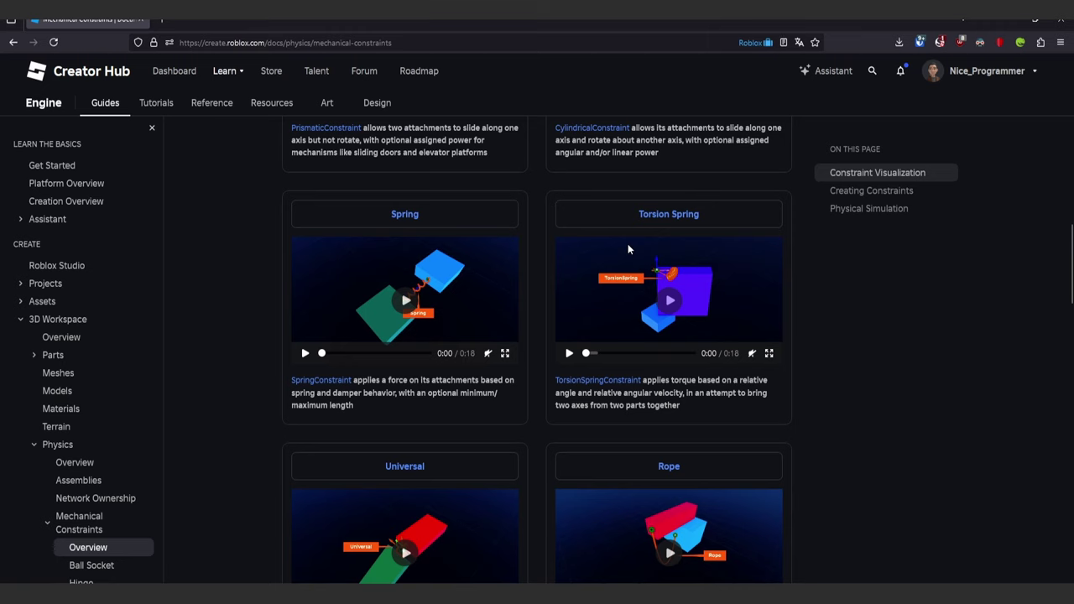
scroll(390, 285, "down", 4)
left_click(304, 337)
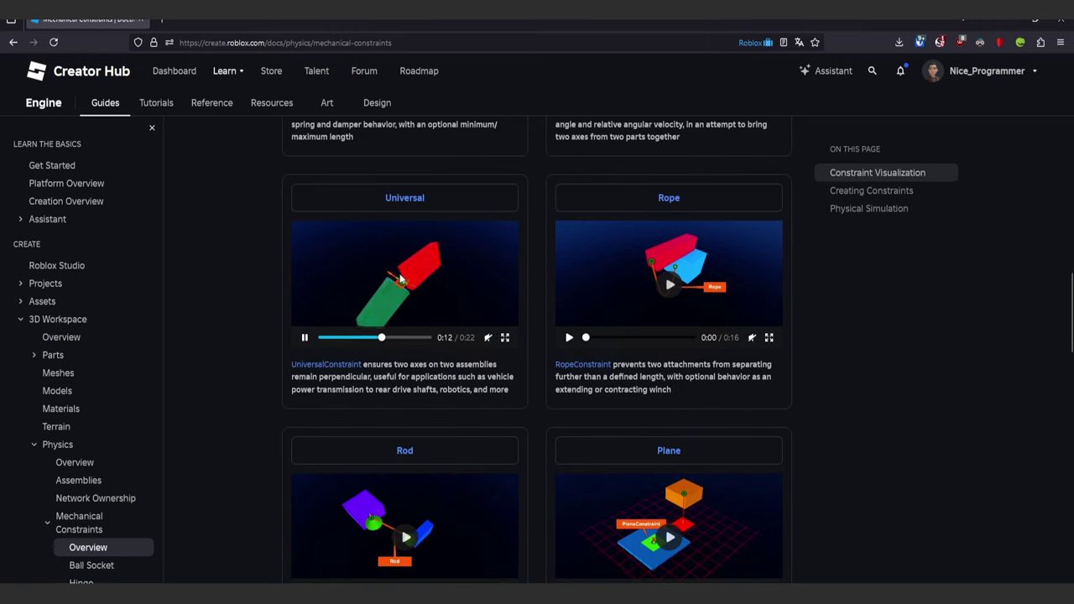
left_click(305, 338)
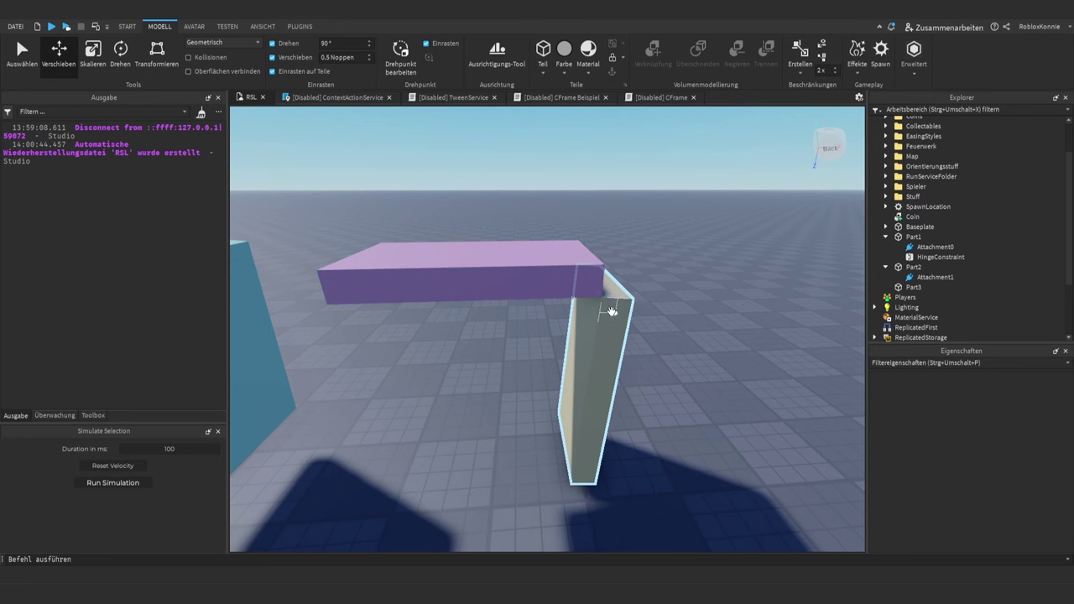
- Switch to Roblox Studio and inspect the properties of Part1's HingeConstraint together with Attachment0 and Attachment1
left_click(597, 386)
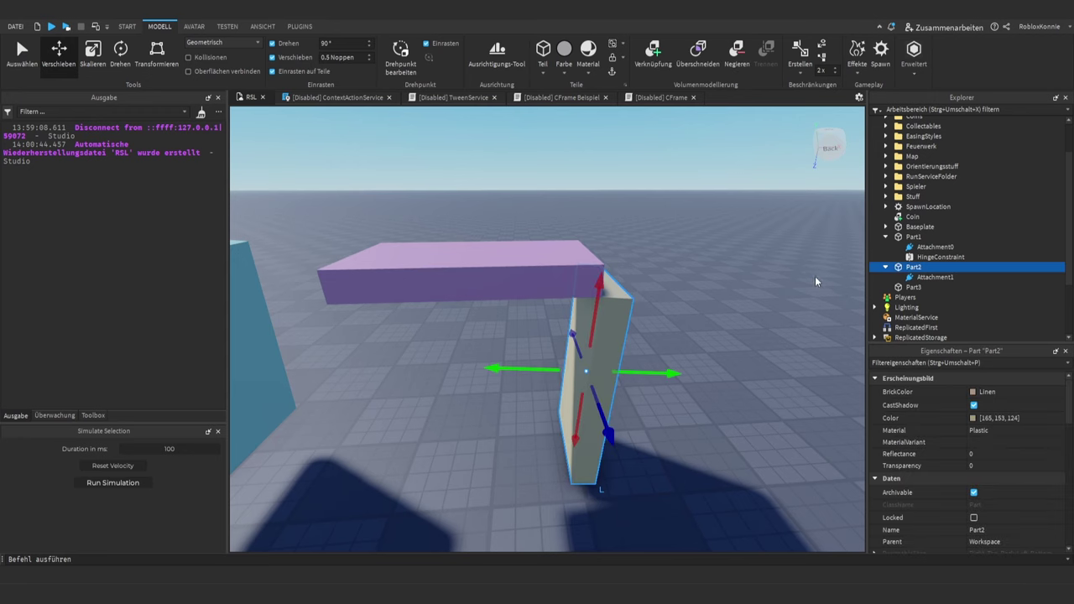
left_click(918, 256)
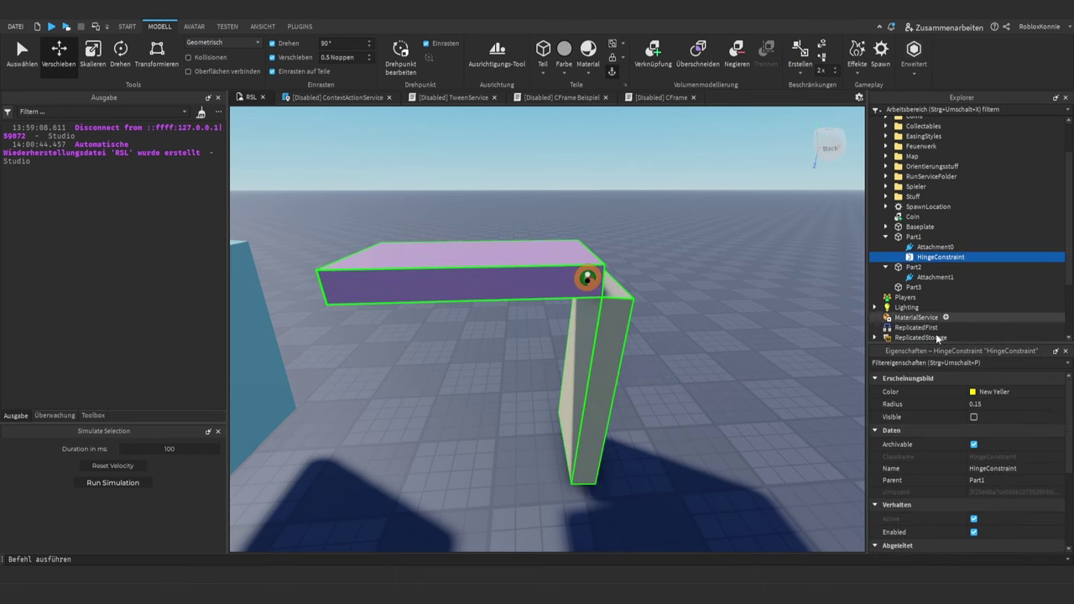
scroll(914, 423, "down", 2)
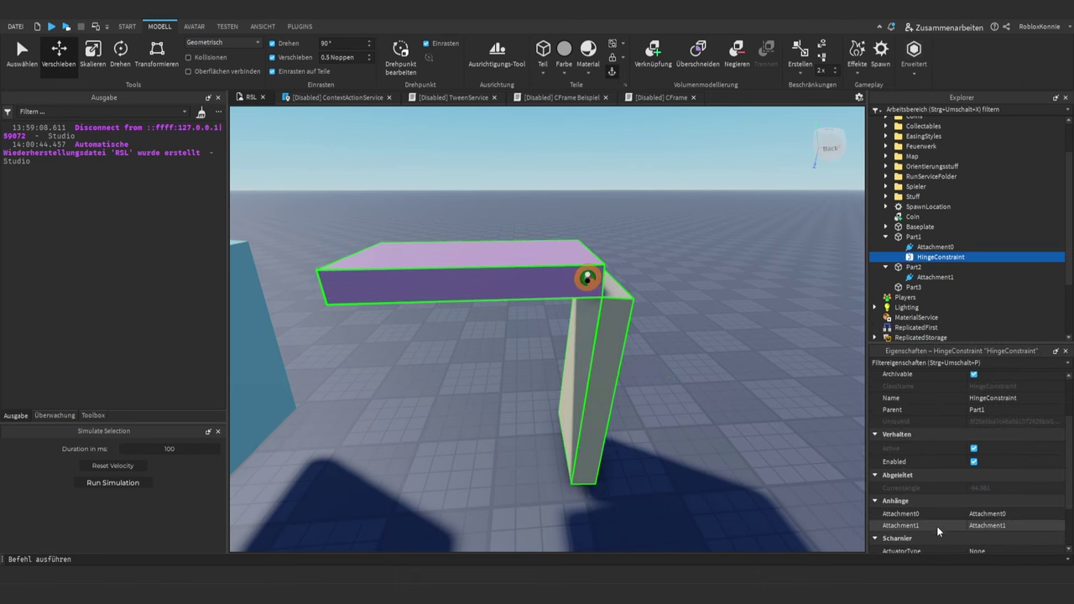
left_click(935, 247)
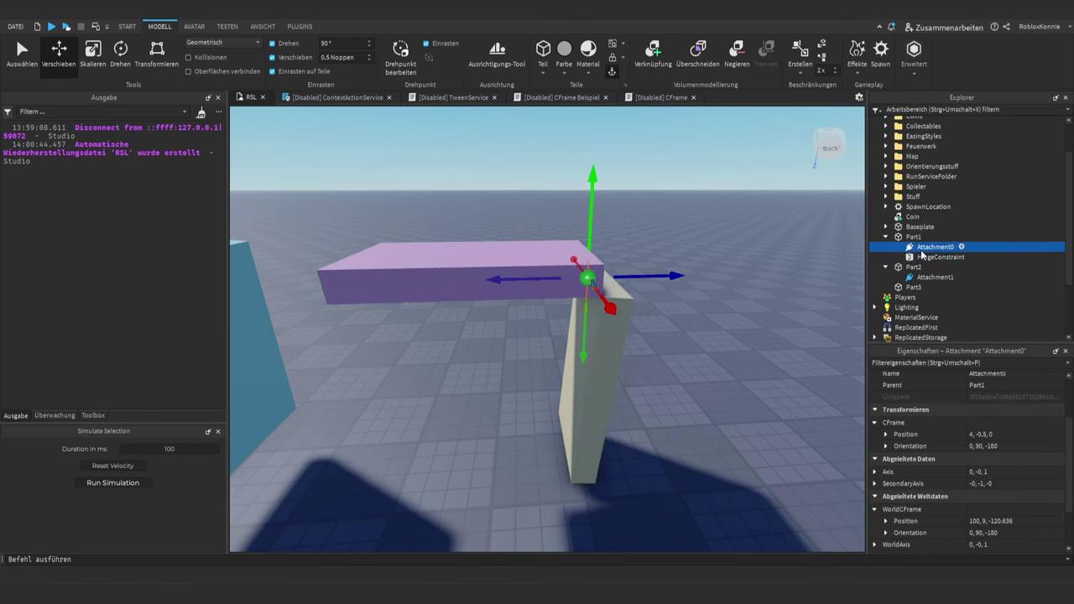
left_click(935, 277)
left_click(929, 256)
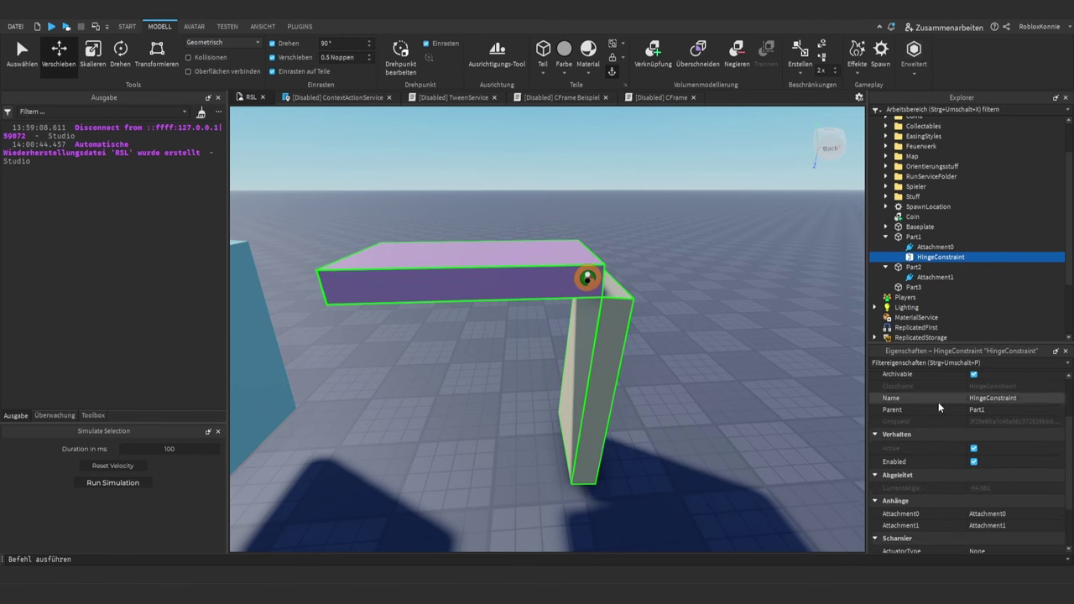
scroll(922, 425, "down", 2)
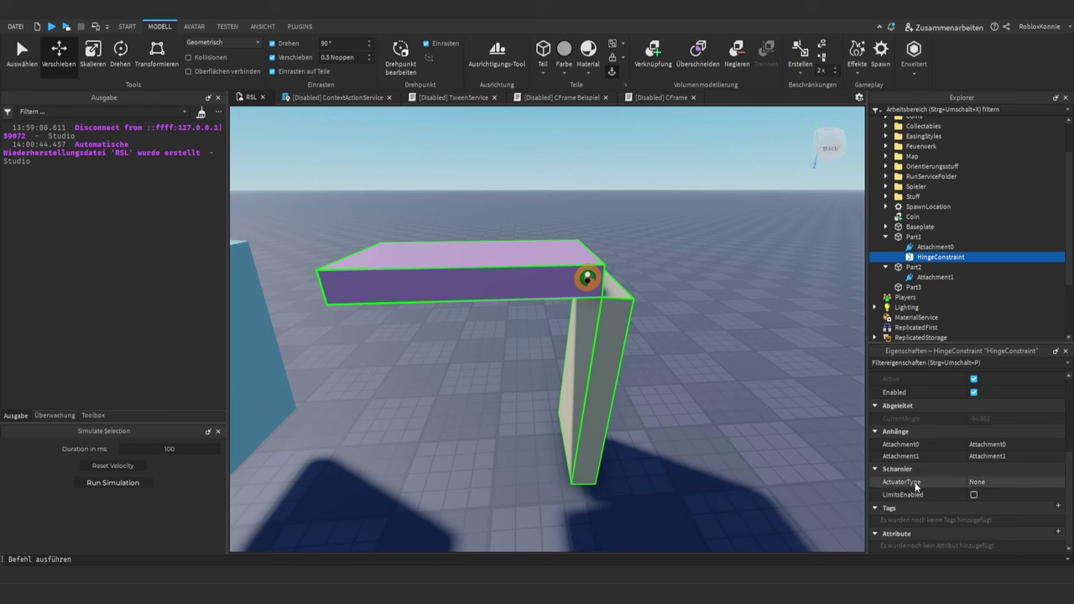
- Try the Motor and Servo actuator types on the HingeConstraint and return ActuatorType to None
left_click(977, 482)
left_click(983, 482)
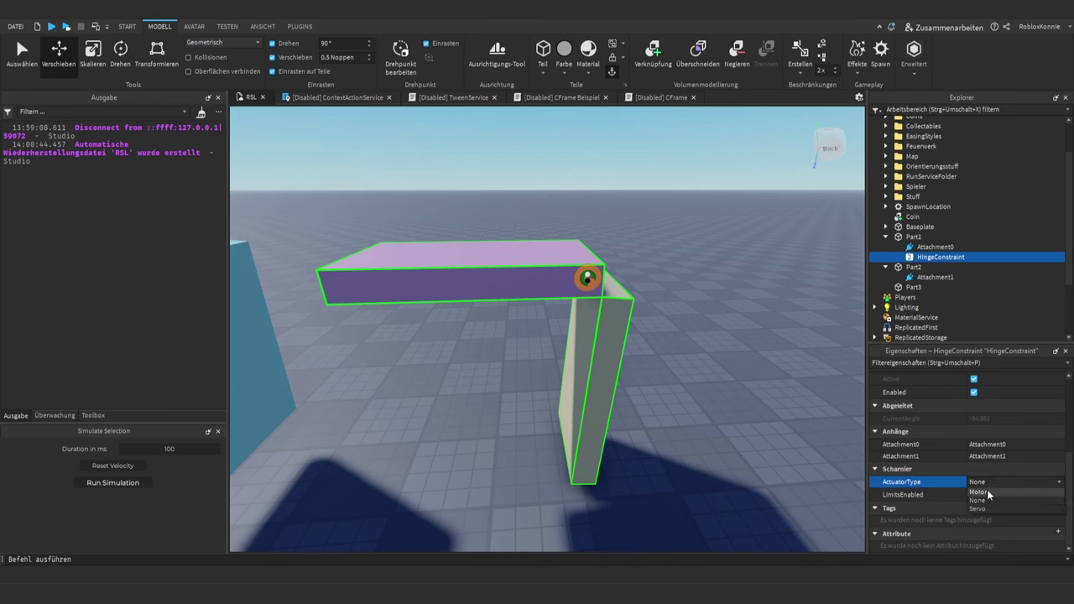
left_click(986, 494)
scroll(987, 495, "down", 1)
left_click(988, 499)
left_click(985, 522)
left_click(983, 448)
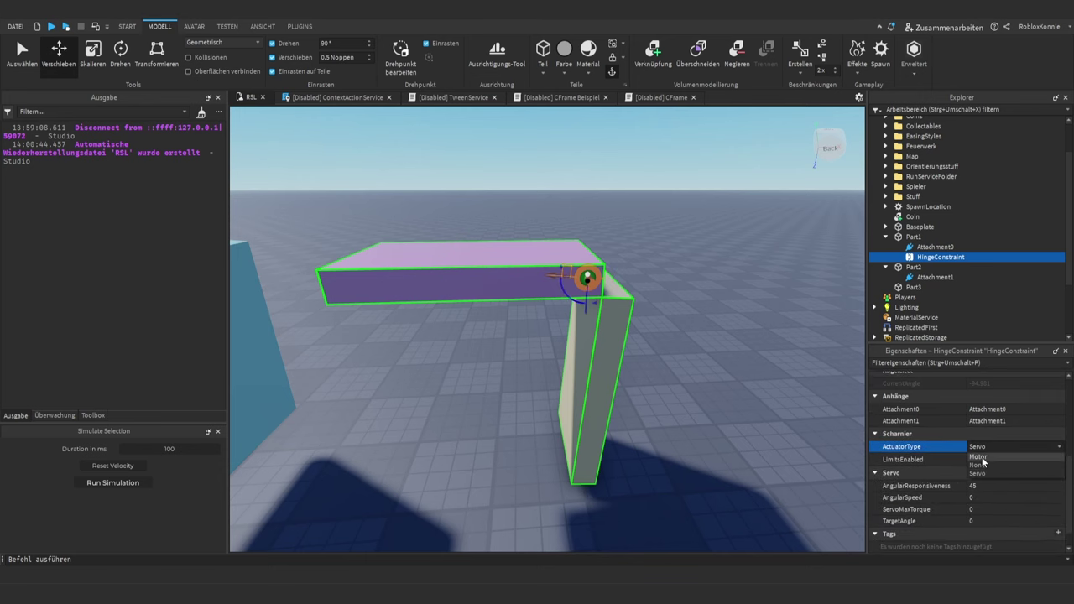
left_click(986, 467)
- Enable angle limits on the HingeConstraint and set its LowerAngle to 0
left_click(975, 495)
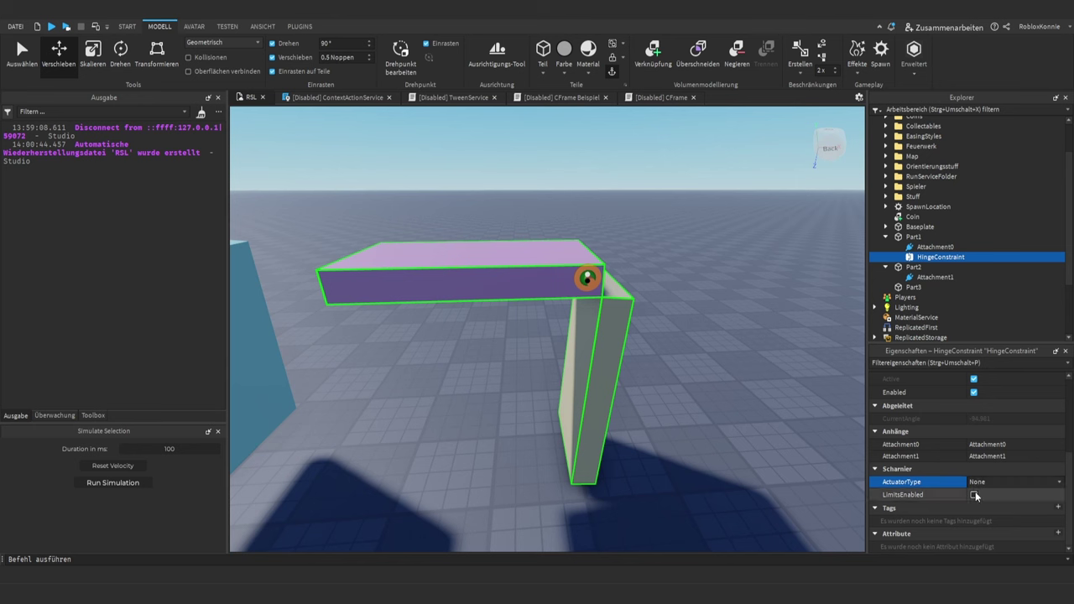
left_click(975, 495)
scroll(973, 494, "down", 1)
right_click_drag(627, 418, 626, 418)
key("w")
scroll(627, 418, "up", 3)
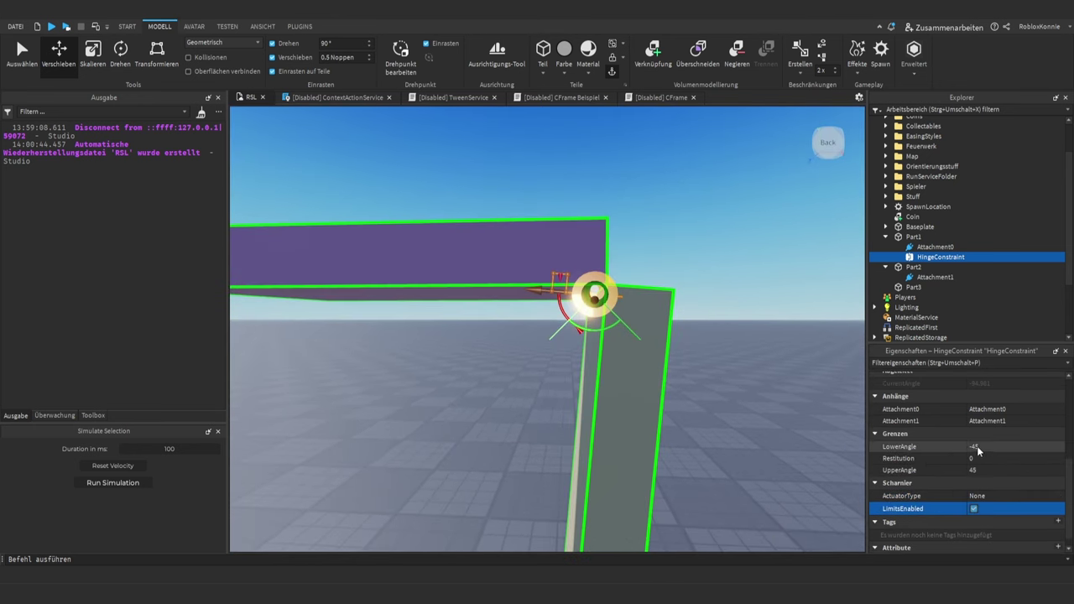
left_click(974, 446)
key("Return")
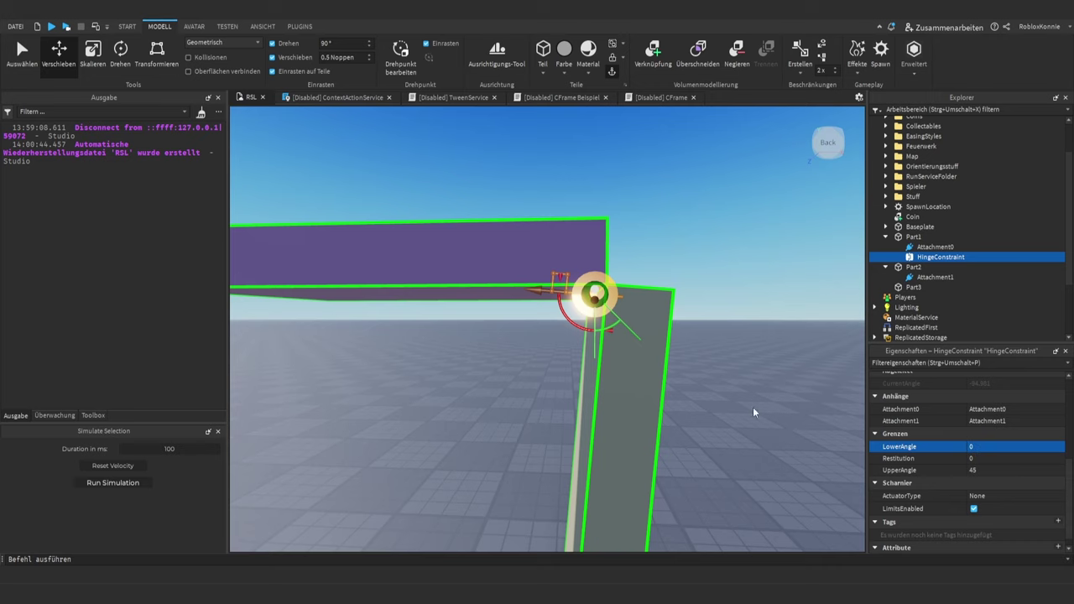
right_click_drag(695, 381, 696, 381)
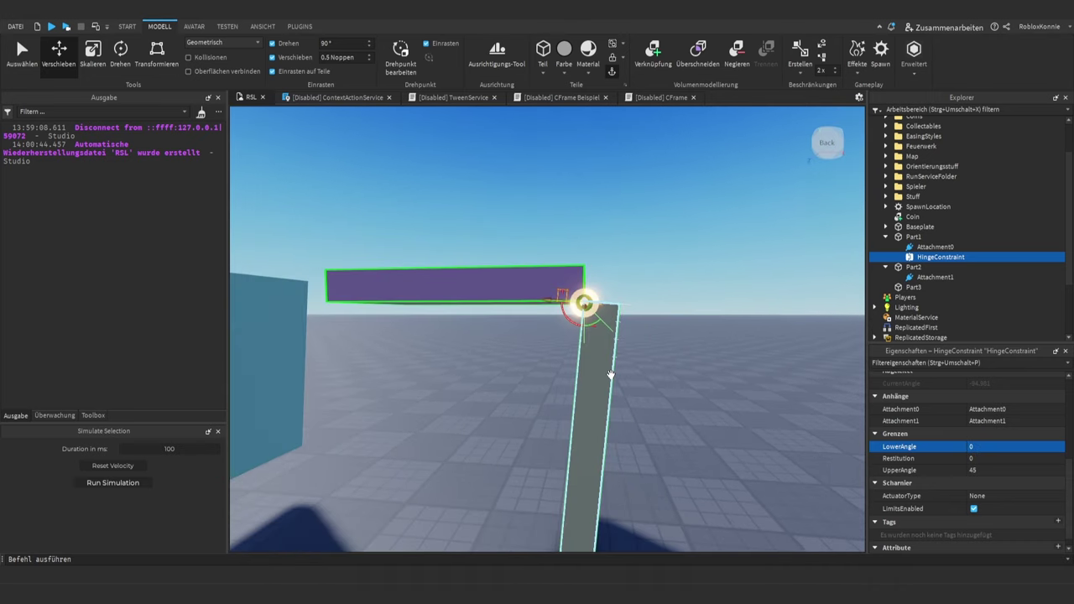
- Set the HingeConstraint's UpperAngle to 90 and check the limit arc up close
left_click(995, 470)
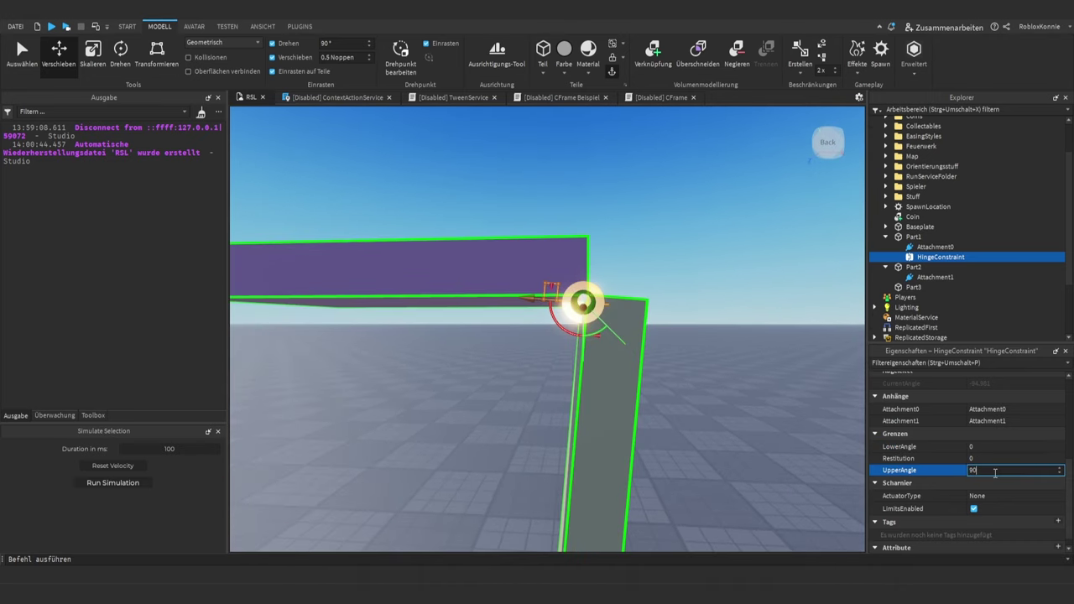
scroll(755, 377, "up", 5)
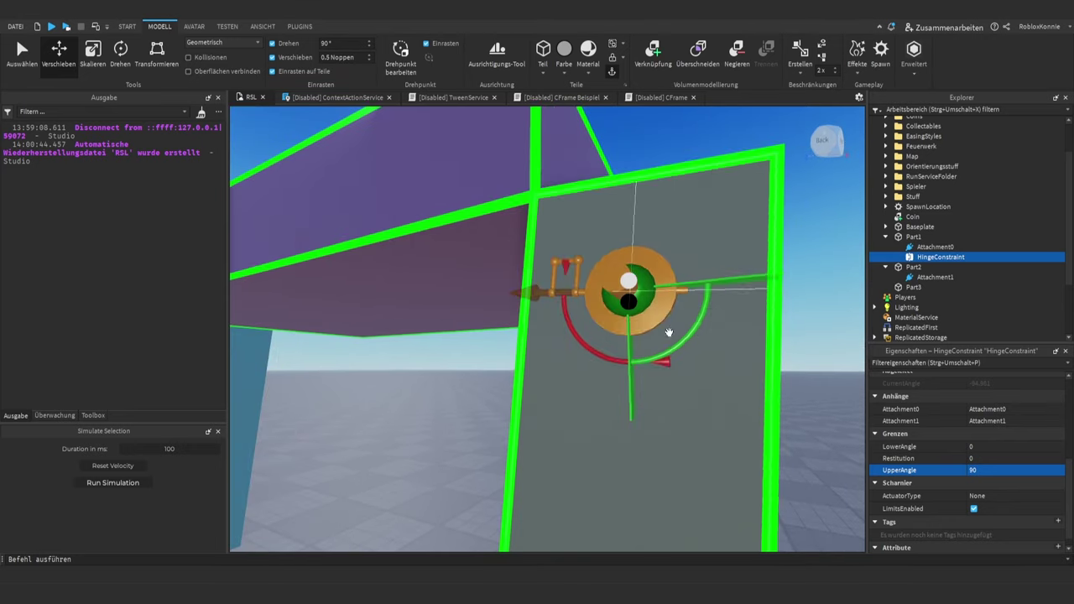
scroll(683, 355, "down", 6)
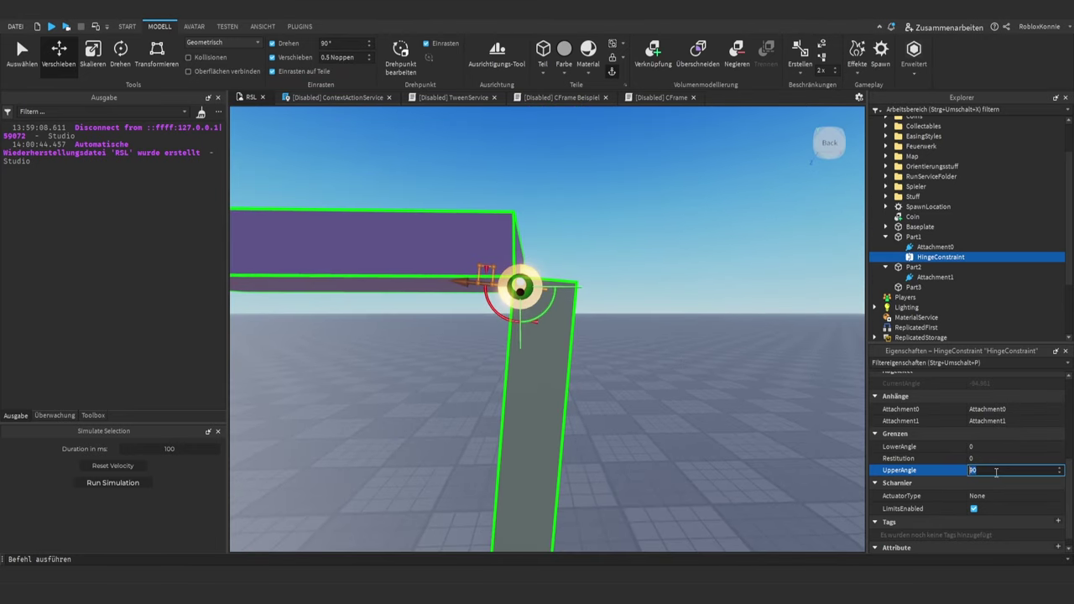
- Set the HingeConstraint's UpperAngle to 180 and its LowerAngle to -90
right_click_drag(669, 329, 597, 319)
scroll(669, 330, "up", 3)
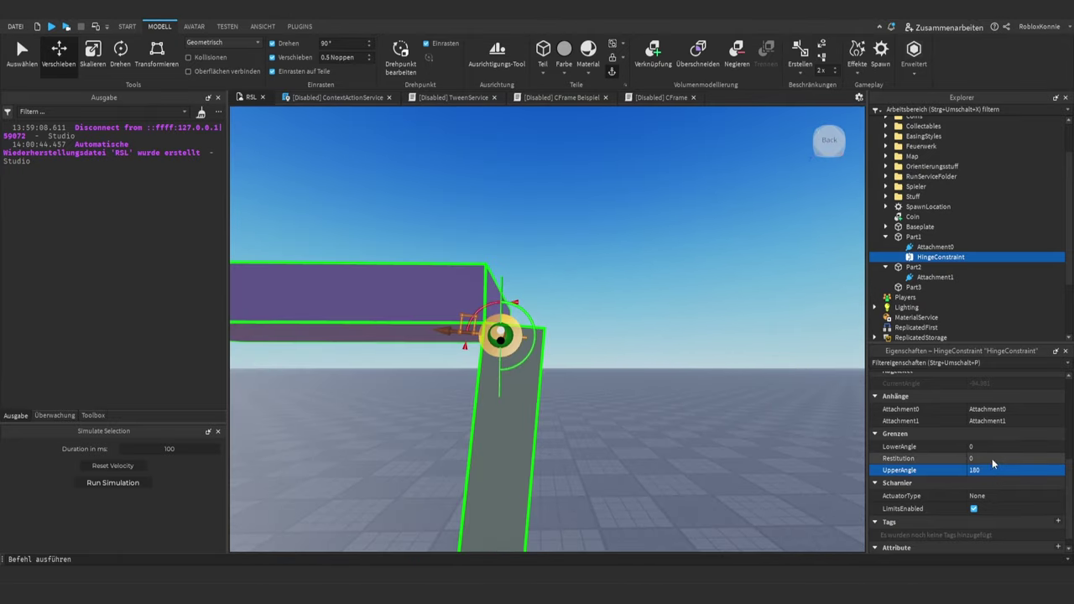
left_click(996, 447)
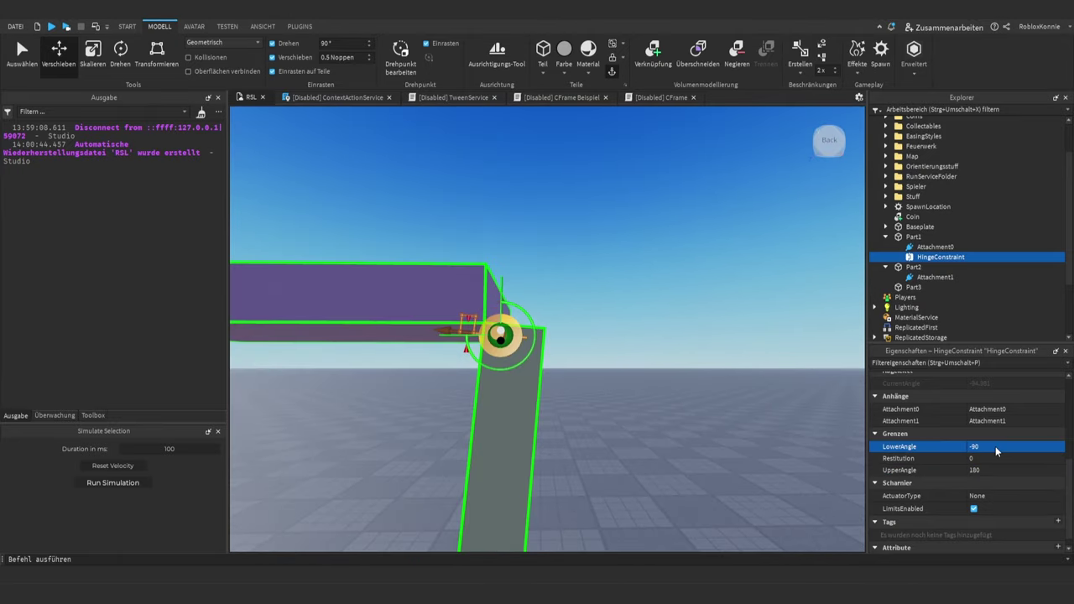
- Examine the hinge's permitted rotation range around the joint of the purple and beige slabs
right_click_drag(770, 486, 770, 487)
scroll(770, 487, "up", 4)
scroll(696, 378, "down", 5)
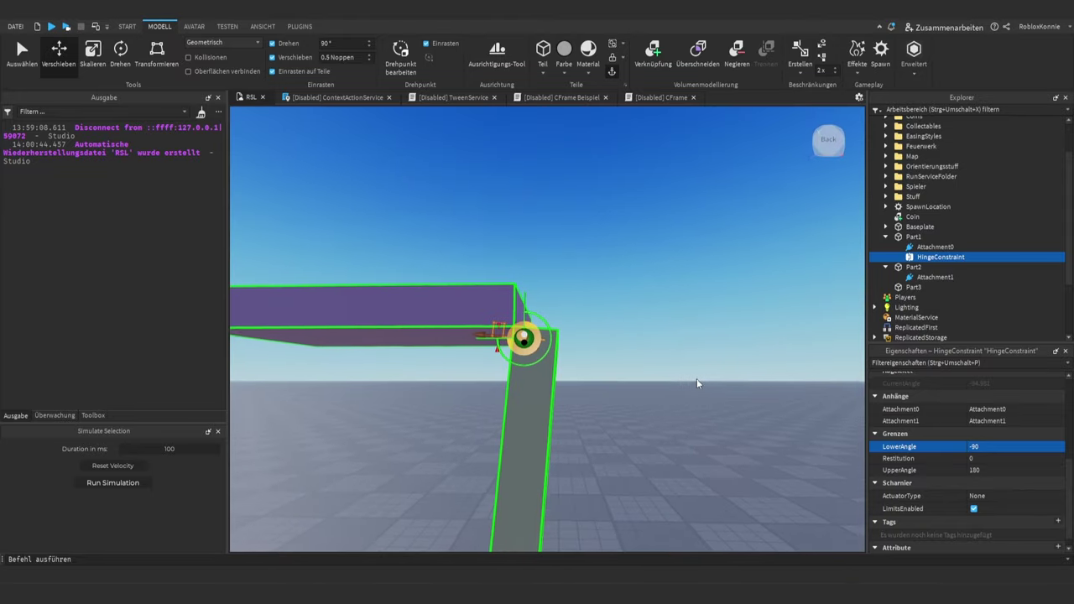
right_click_drag(696, 378, 696, 378)
scroll(696, 378, "up", 4)
scroll(696, 378, "down", 5)
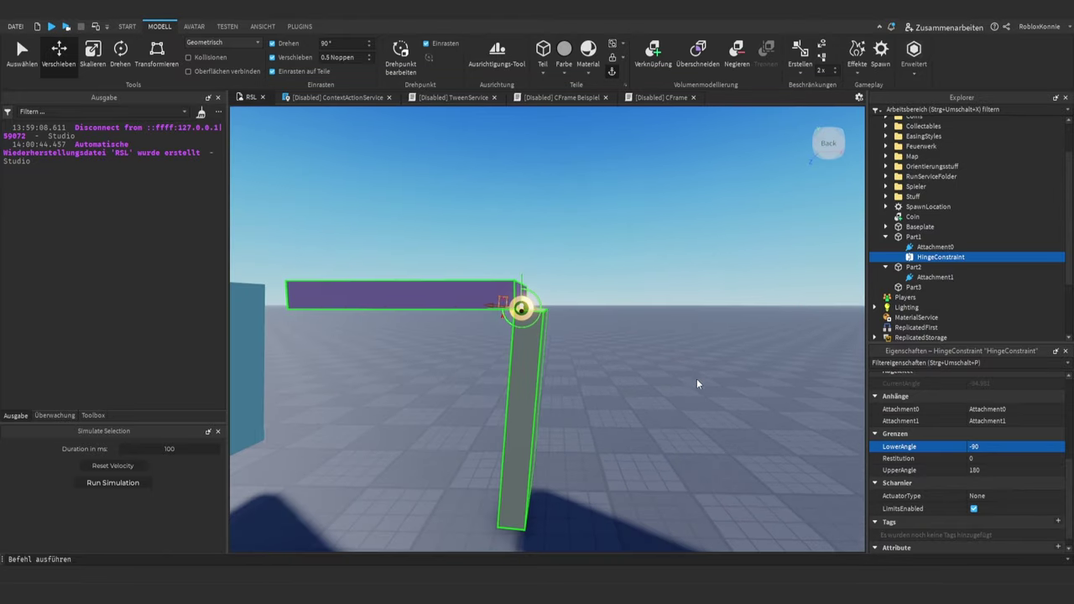
right_click_drag(540, 371, 540, 371)
scroll(540, 372, "up", 4)
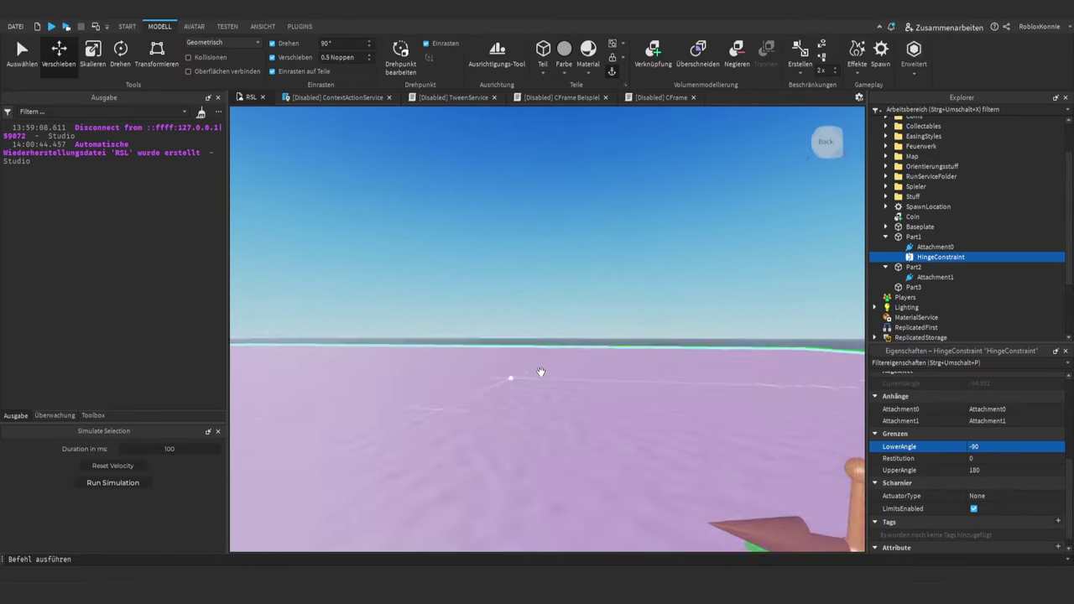
scroll(541, 372, "down", 5)
- Playtest the limited hinge by walking the character against the hanging beige slab from several sides, and stop the test
scroll(526, 341, "up", 6)
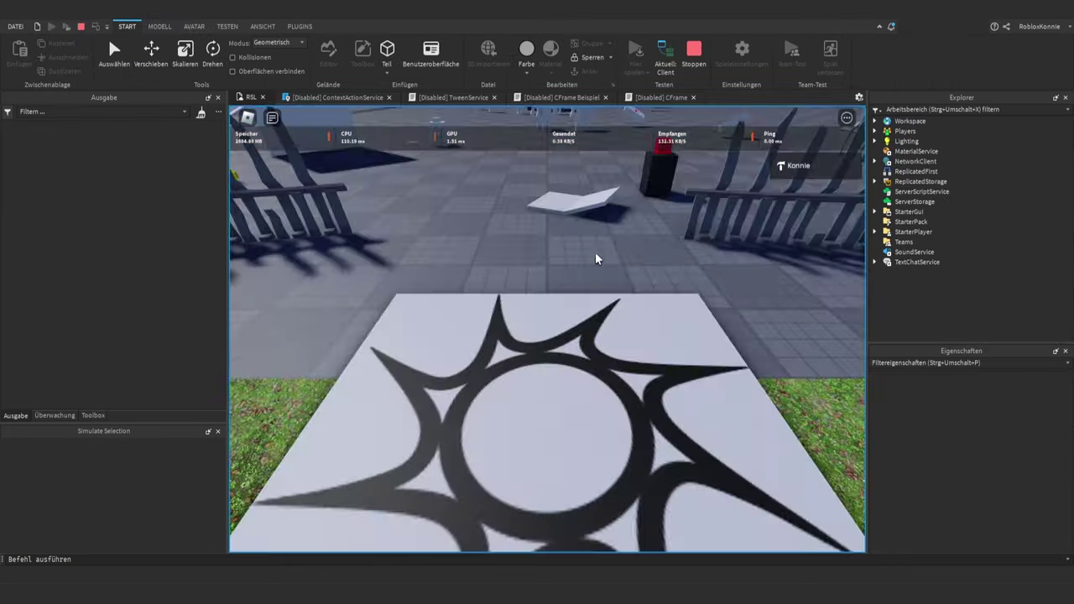
key("w")
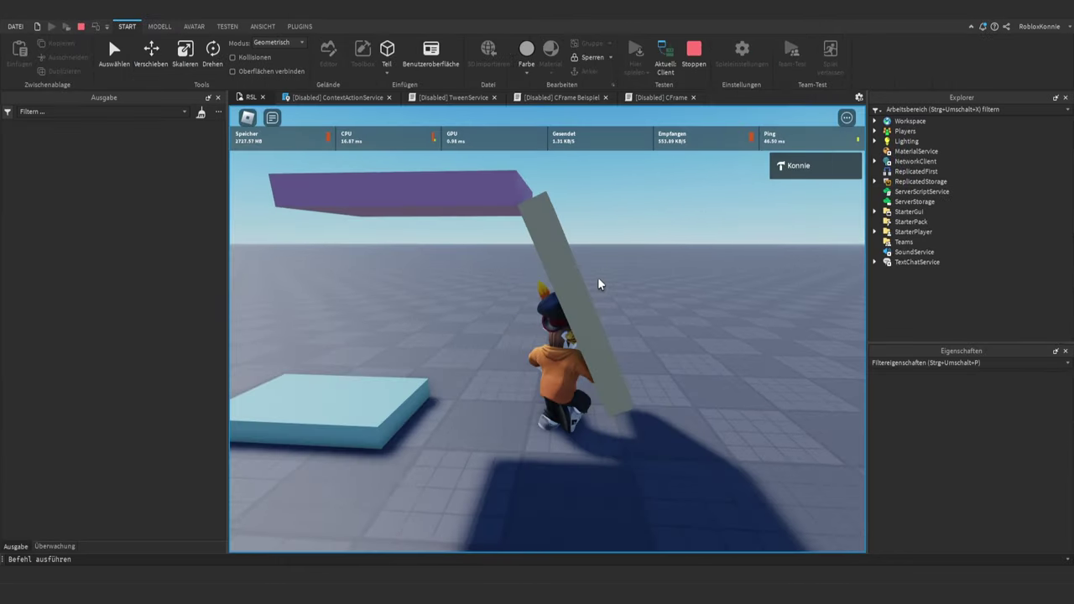
key("a")
key("s")
key("d")
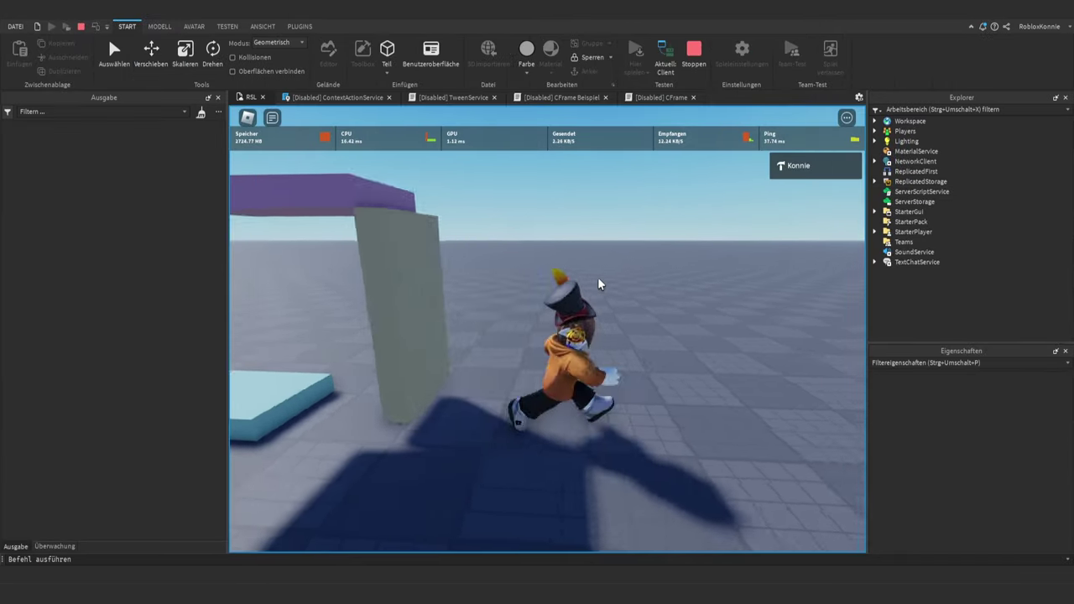
key("a")
key("w")
key("a")
key("s")
key("d")
key("w")
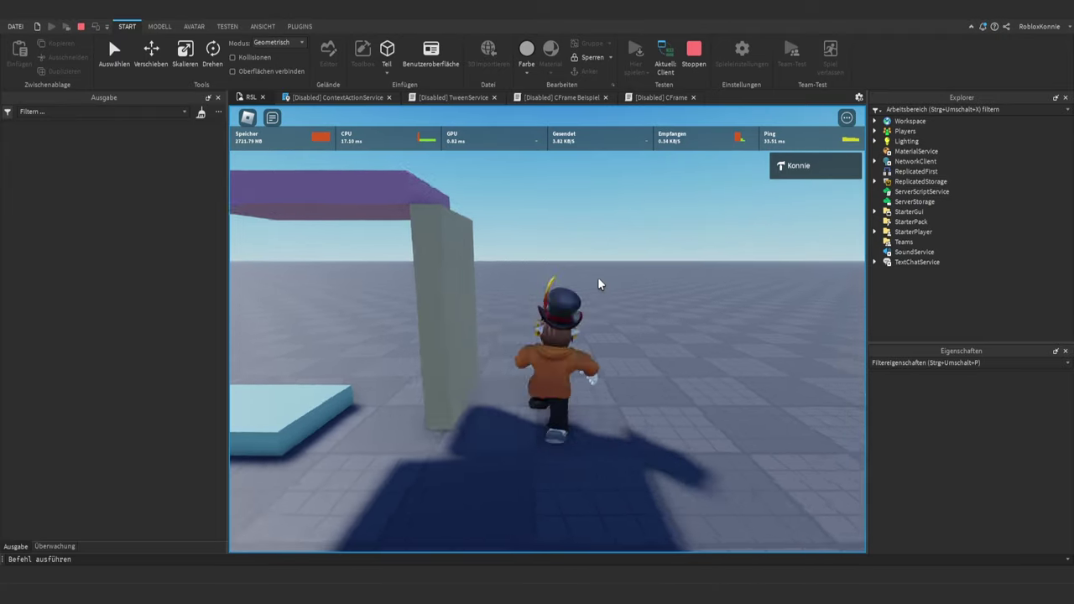
key("a")
key("s")
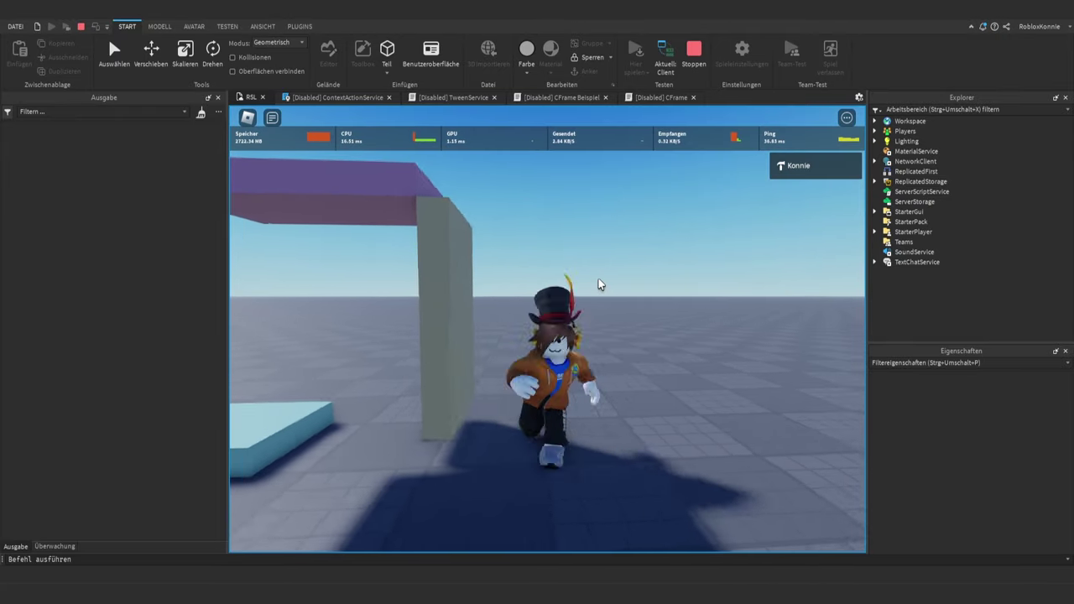
key("d")
key("a")
key("d")
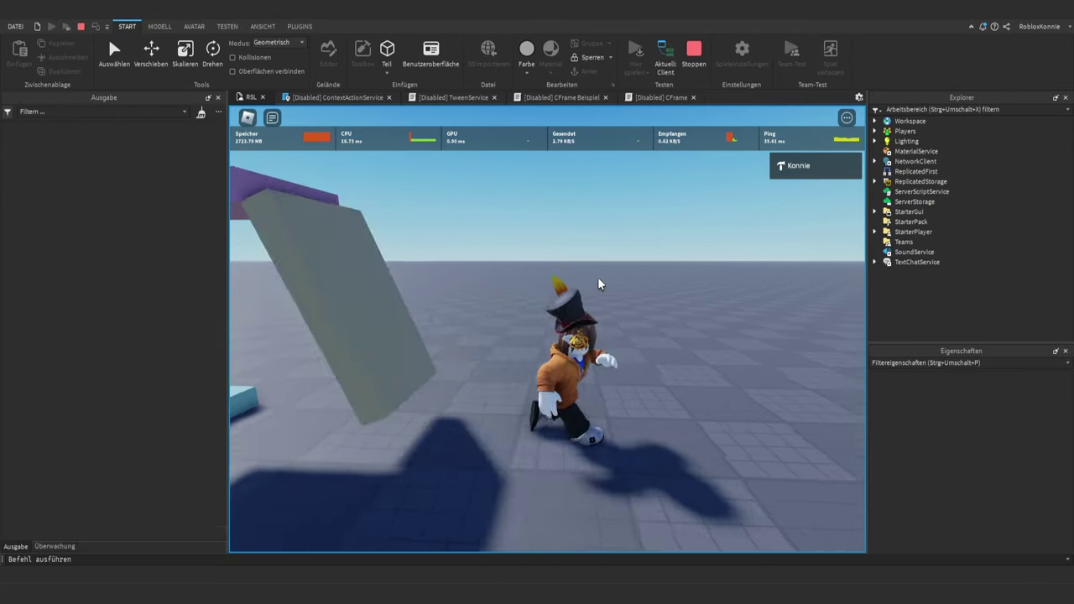
key("a")
left_click(694, 52)
- Inspect Part2's Attachment1 at the hinge joint and start another playtest
scroll(626, 214, "up", 6)
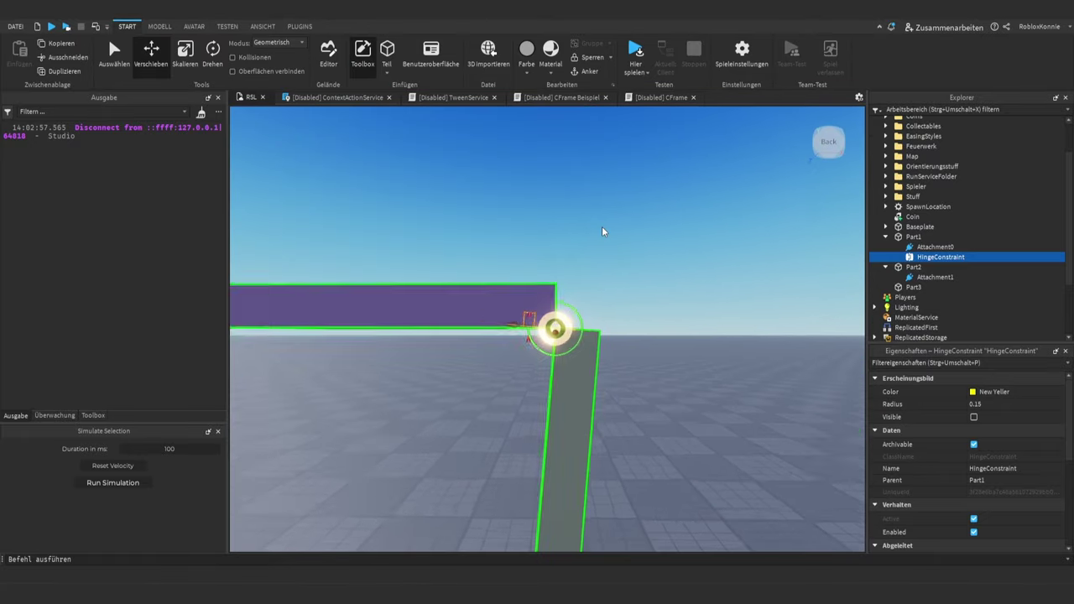
left_click(931, 276)
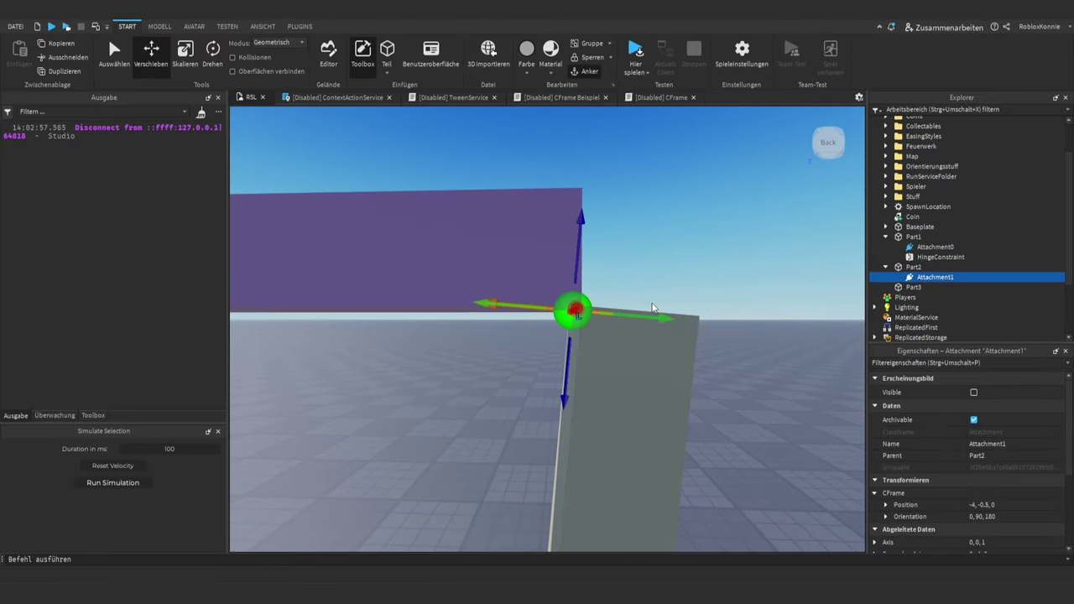
key("F5")
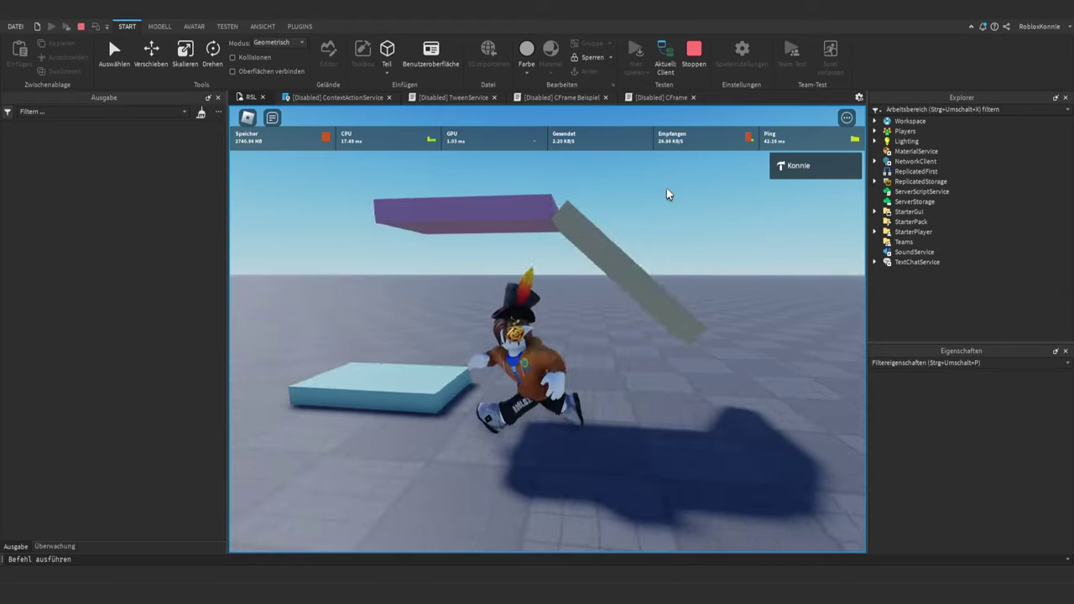
- Playtest the hinge by walking the character back and forth beneath the slabs, and stop the test
key("a")
key("d")
key("a")
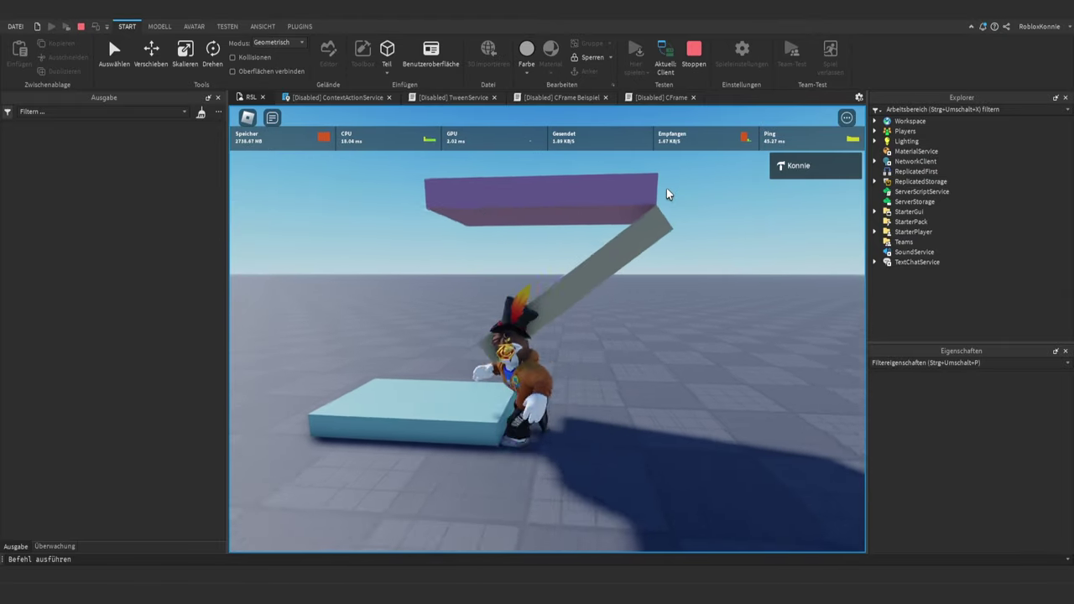
key("a")
key("d")
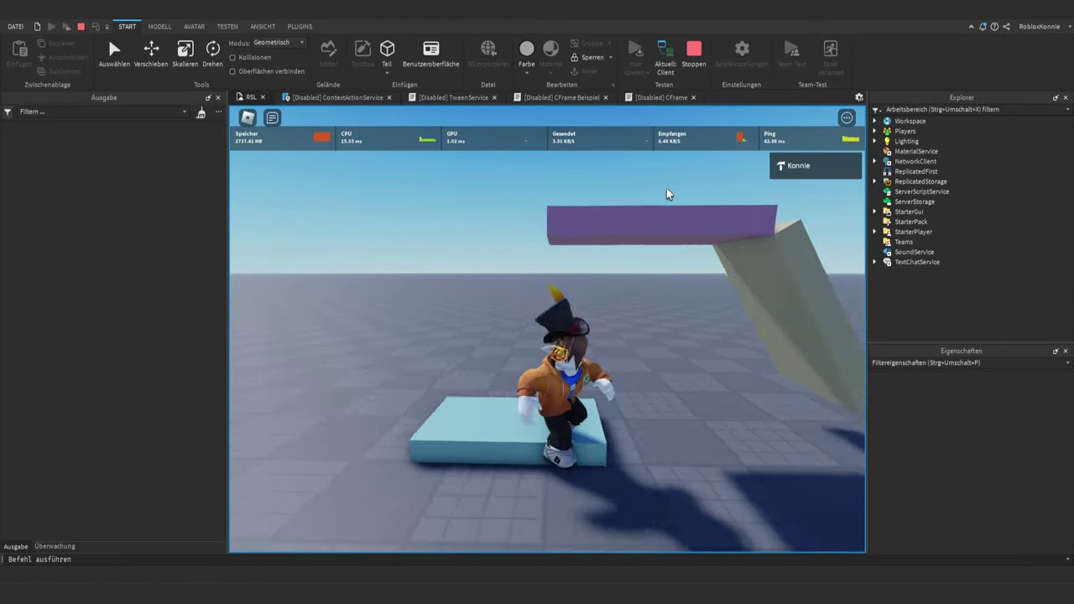
left_click(696, 63)
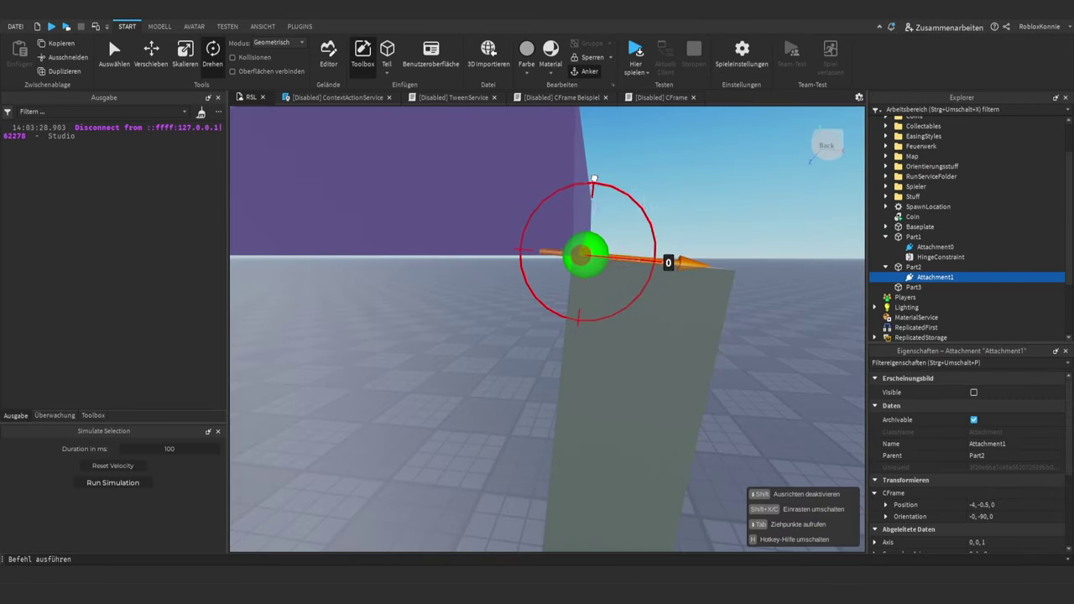
- Try rotating Part2's Attachment1 to face the opposite direction at the hinge joint, and inspect the HingeConstraint's rotation range
left_click_drag(594, 178, 556, 178)
left_click_drag(521, 215, 522, 230)
right_click_drag(573, 232, 587, 233)
left_click(939, 257)
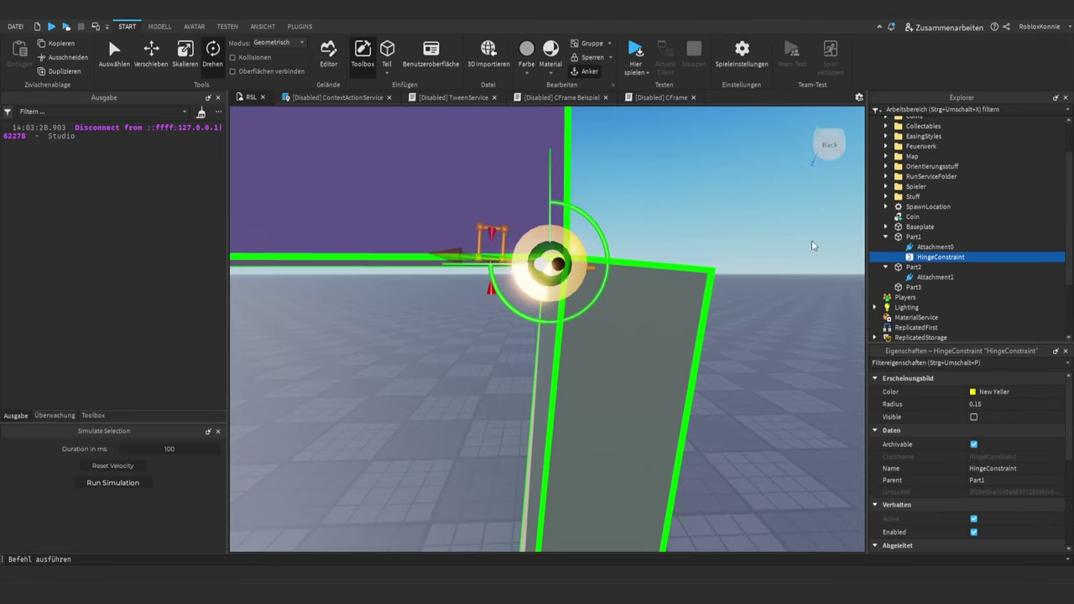
right_click_drag(545, 159, 563, 165)
mouse_move(460, 208)
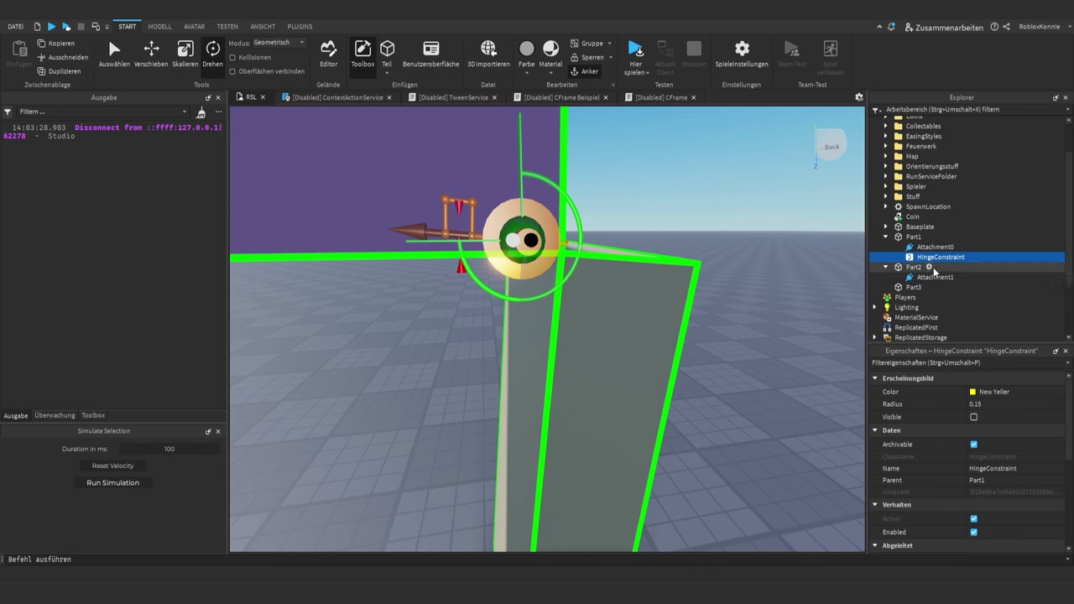
- Rotate Part2's Attachment1 back to its earlier direction and inspect the HingeConstraint around the joint
left_click(935, 248)
left_click(935, 277)
right_click_drag(731, 232, 710, 231)
left_click_drag(629, 194, 557, 280)
left_click(940, 257)
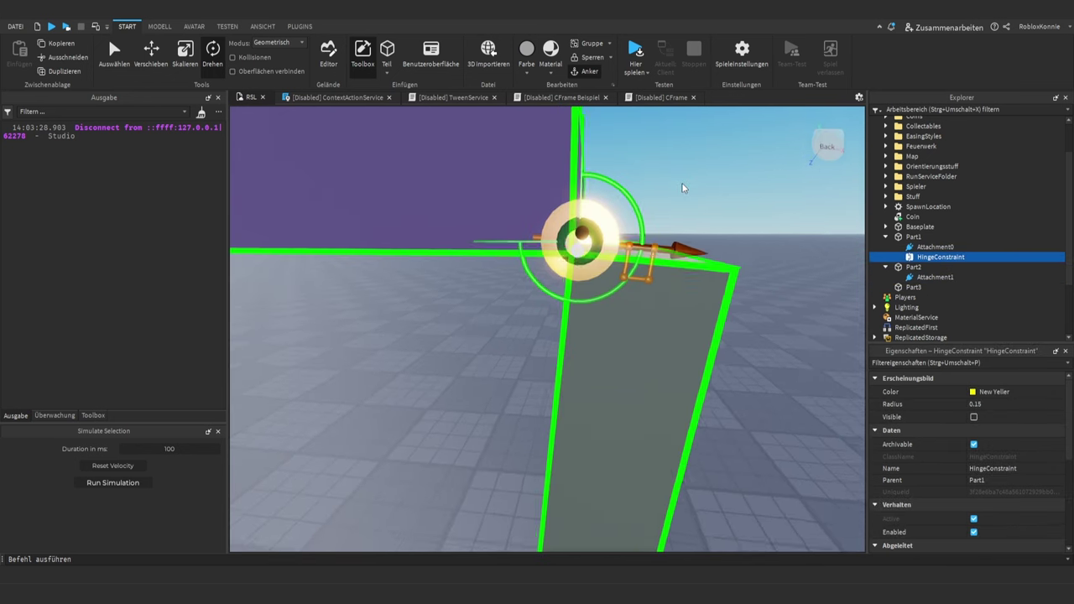
right_click_drag(683, 187, 684, 189)
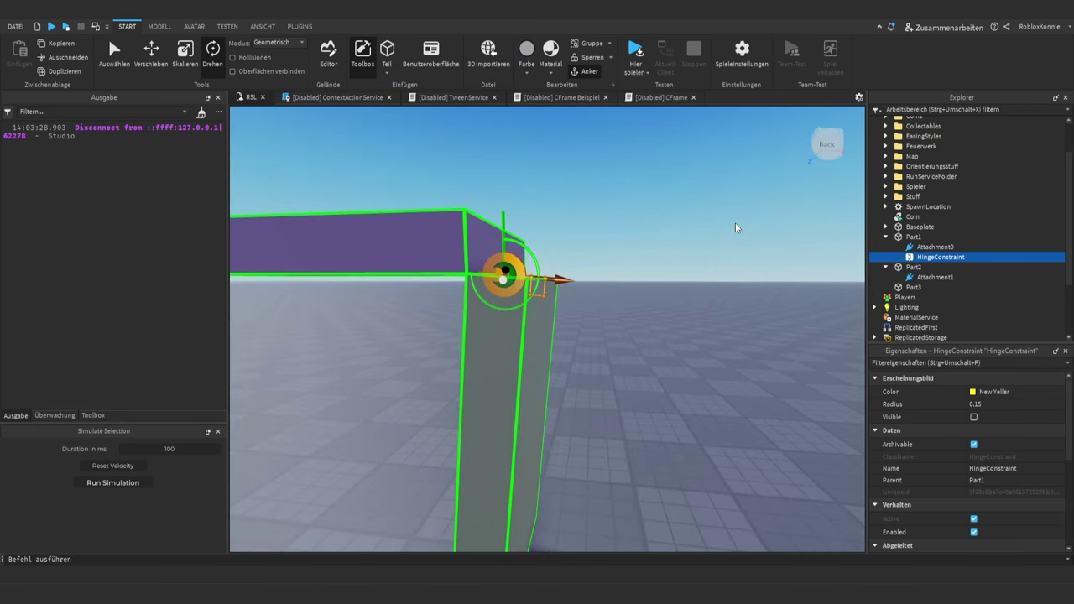
right_click_drag(668, 235, 668, 230)
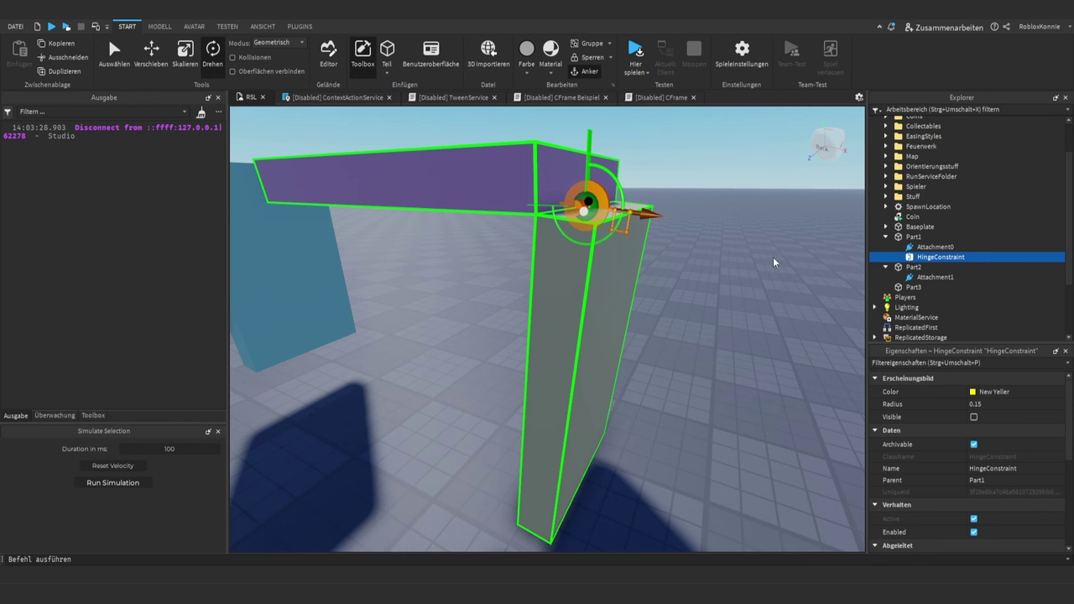
right_click_drag(775, 262, 755, 304)
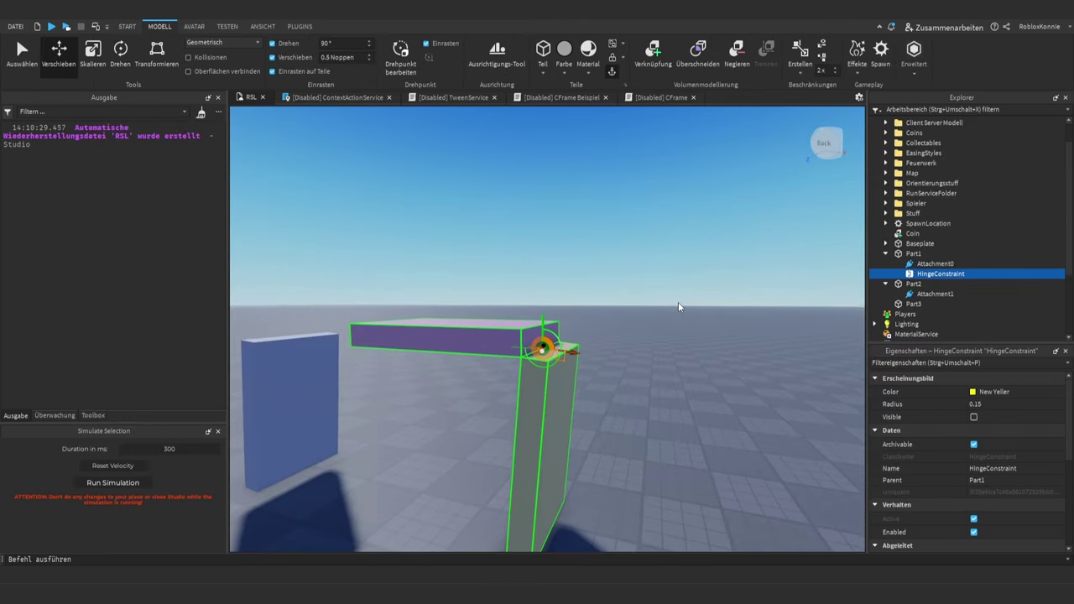
- Set the HingeConstraint's ActuatorType to Motor
scroll(910, 417, "down", 5)
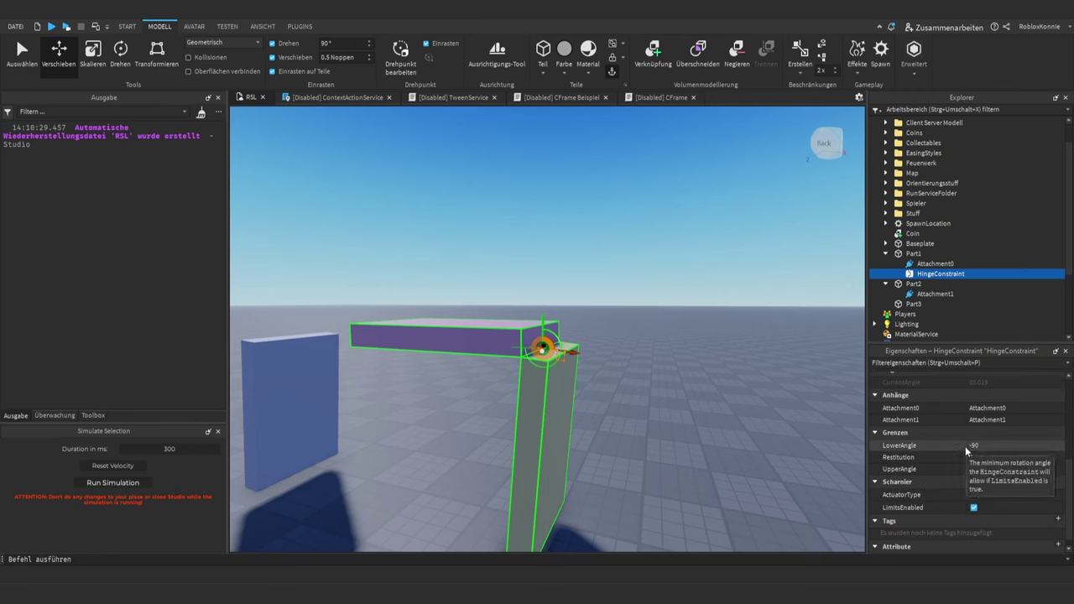
scroll(949, 470, "down", 1)
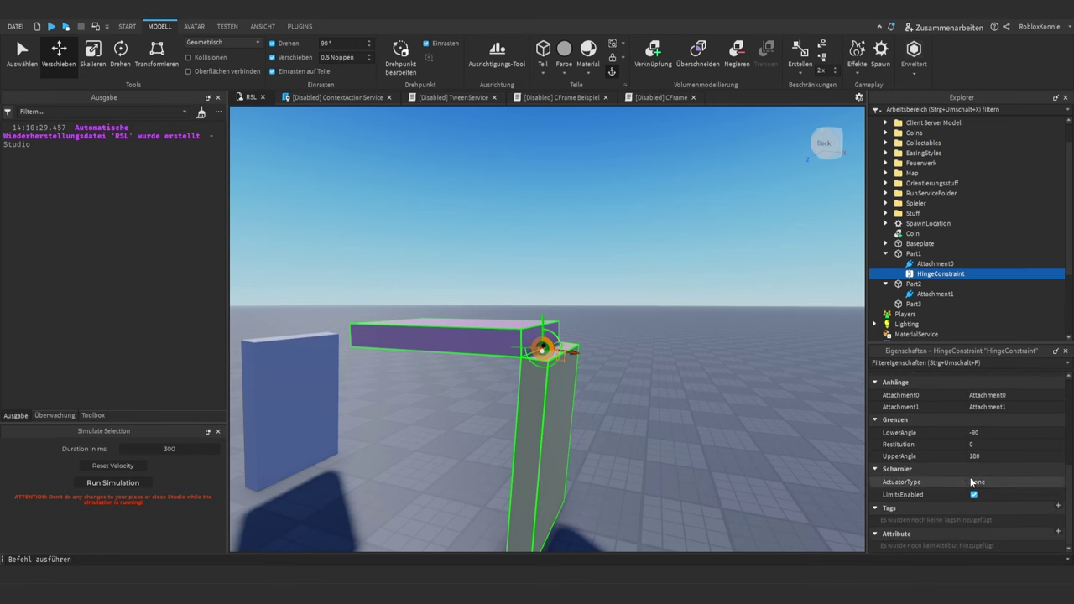
left_click(993, 483)
left_click(978, 506)
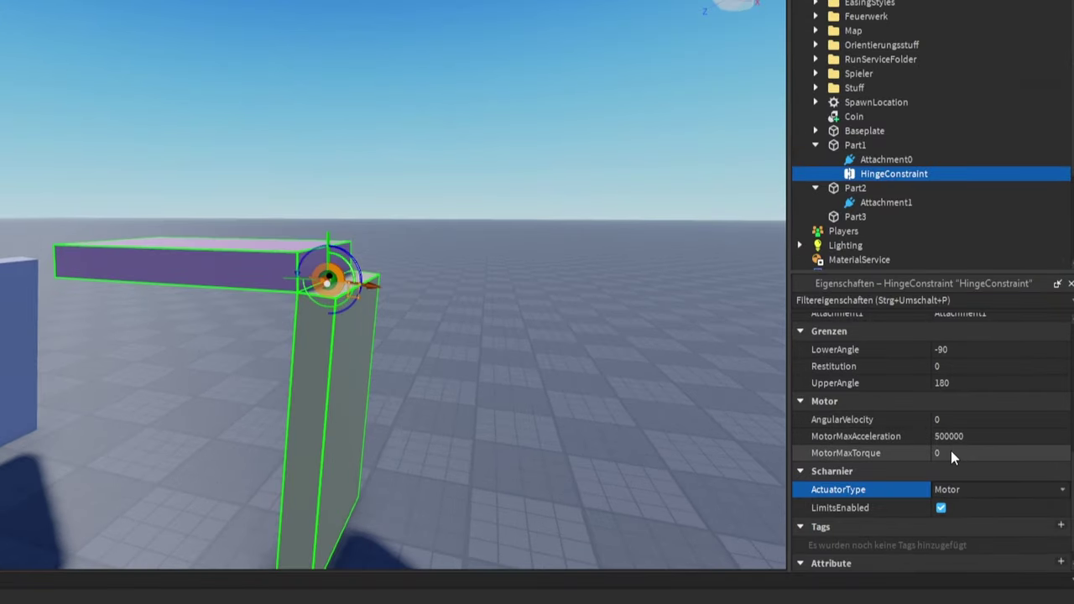
- Set the hinge motor's MotorMaxAcceleration to 5, its AngularVelocity to 1 and its MotorMaxTorque to 1
left_click(955, 438)
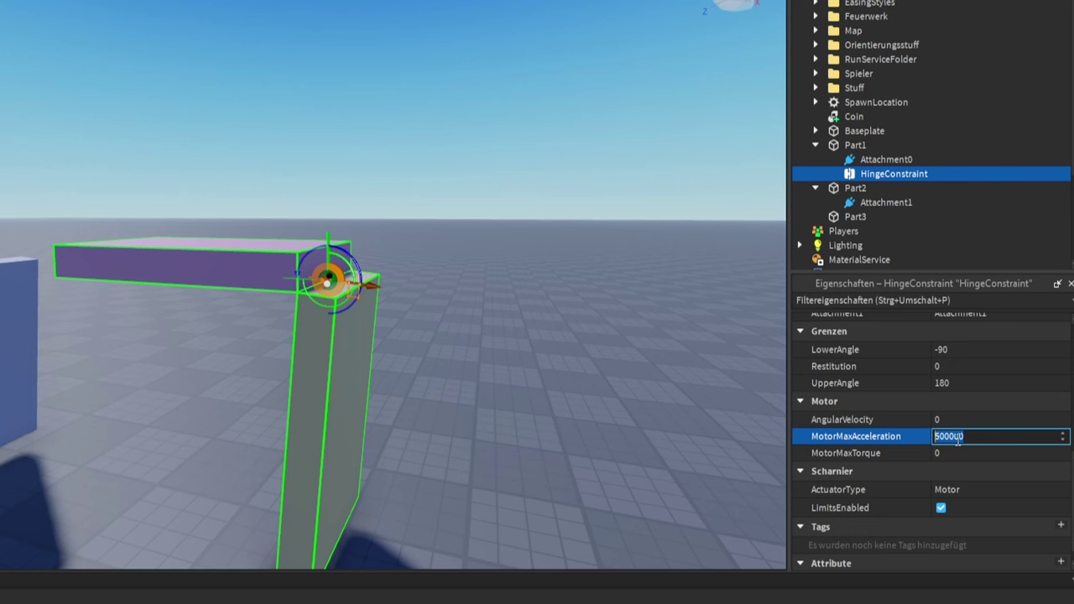
type("5")
left_click(957, 421)
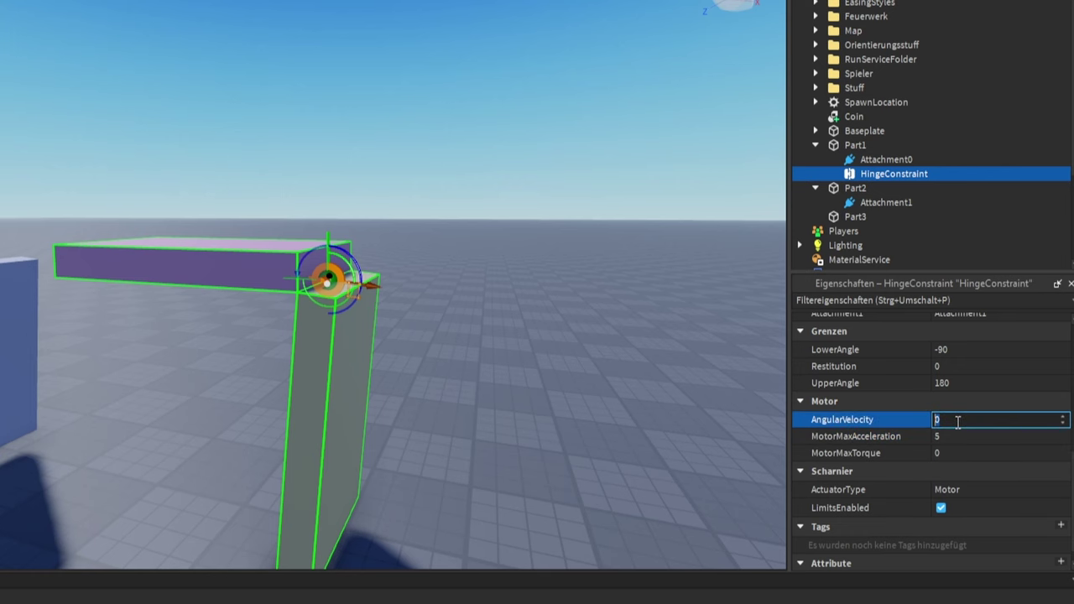
left_click(973, 454)
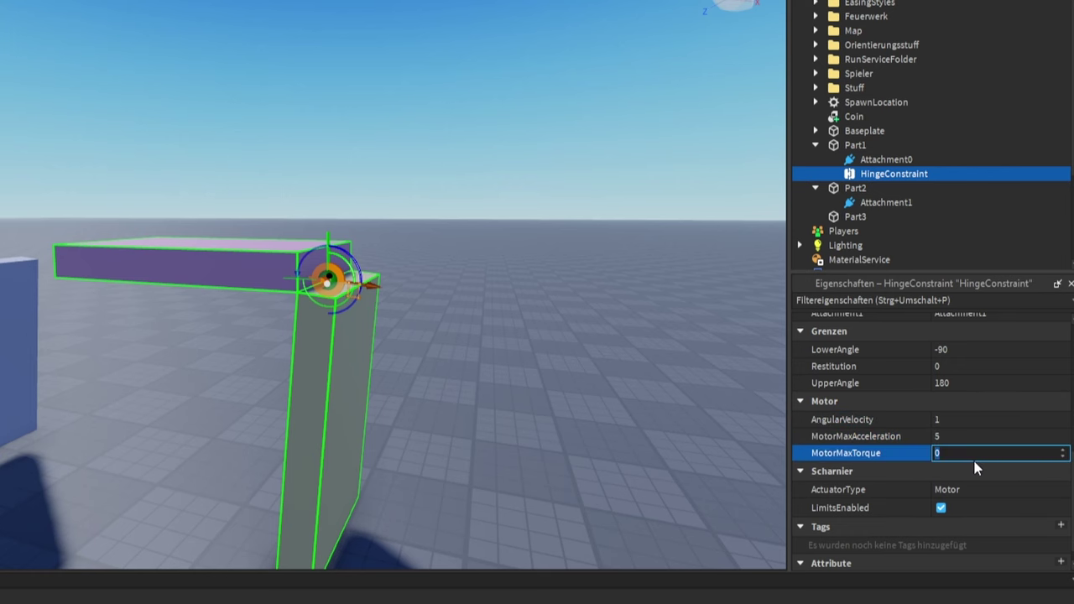
type("1")
key("Return")
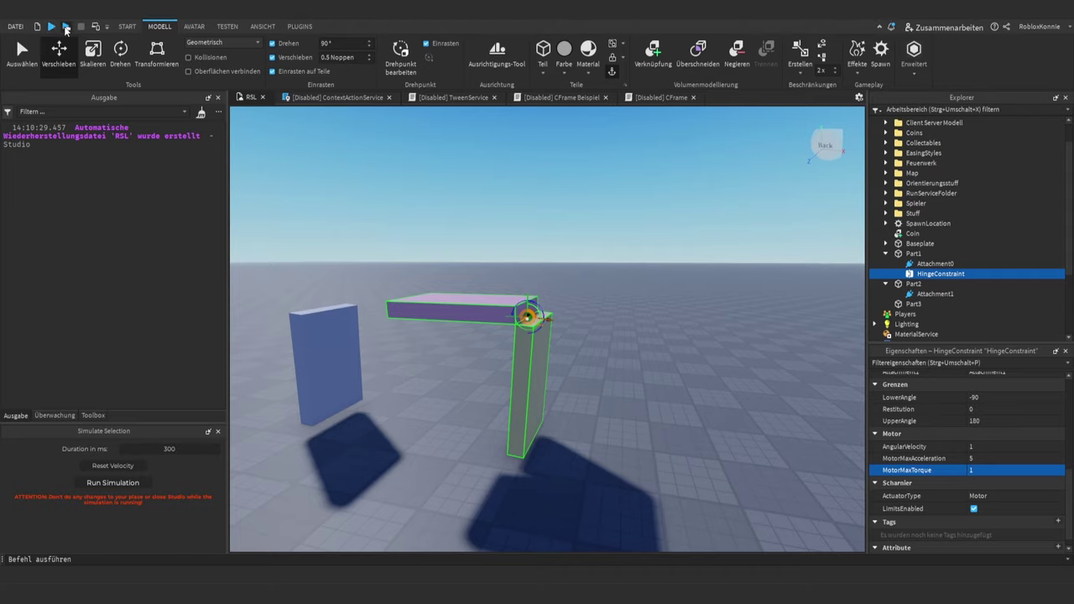
- Run the simulation without a character and bring up the motor properties of Part1's HingeConstraint
left_click(66, 28)
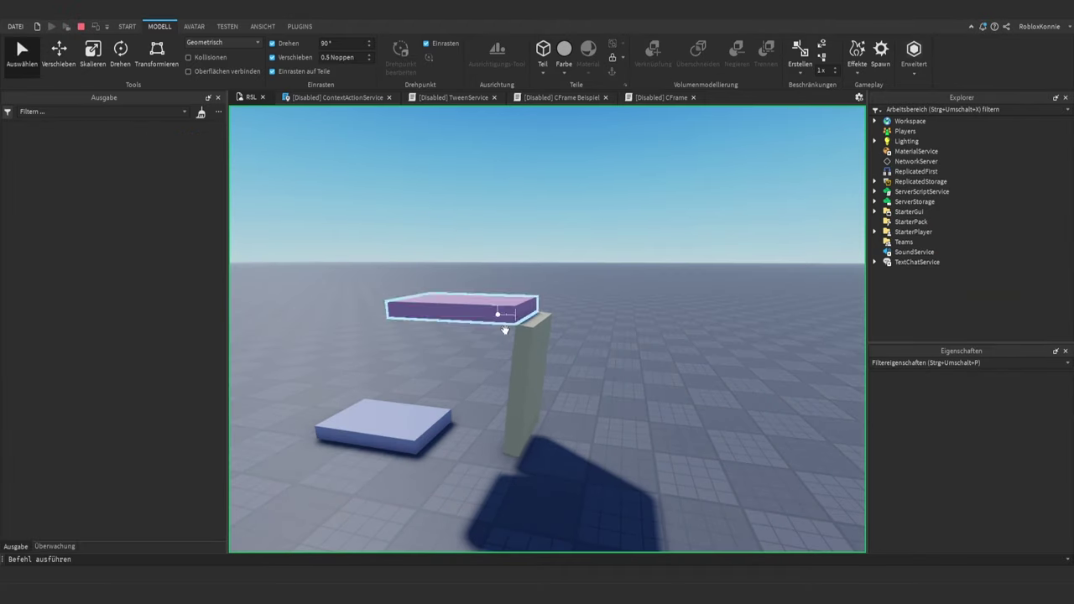
left_click(525, 353)
left_click(886, 292)
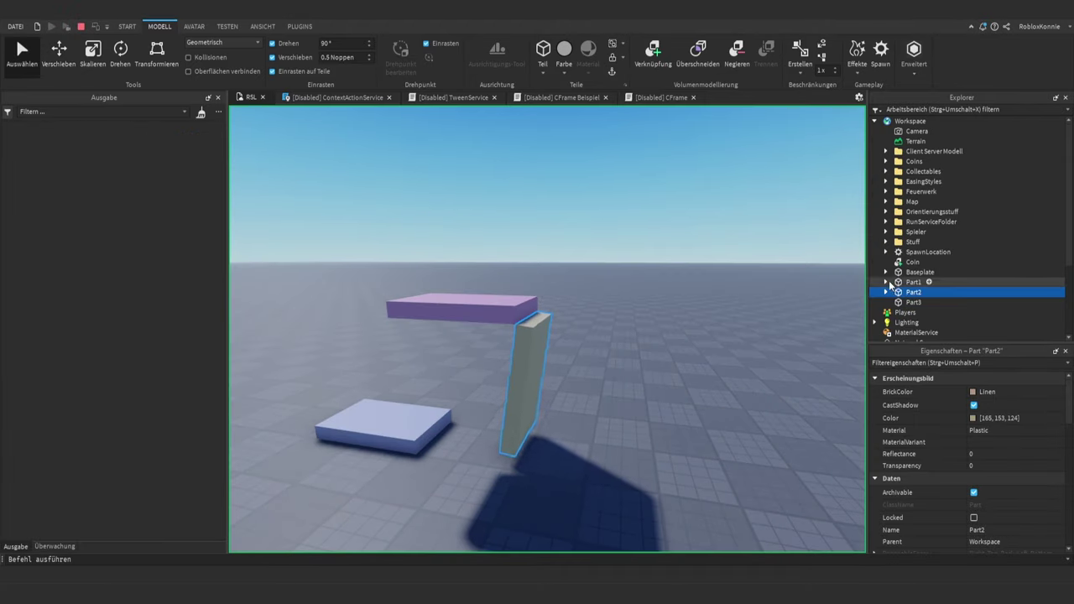
left_click(885, 282)
left_click(920, 294)
left_click(923, 302)
scroll(931, 481, "down", 3)
scroll(930, 477, "down", 3)
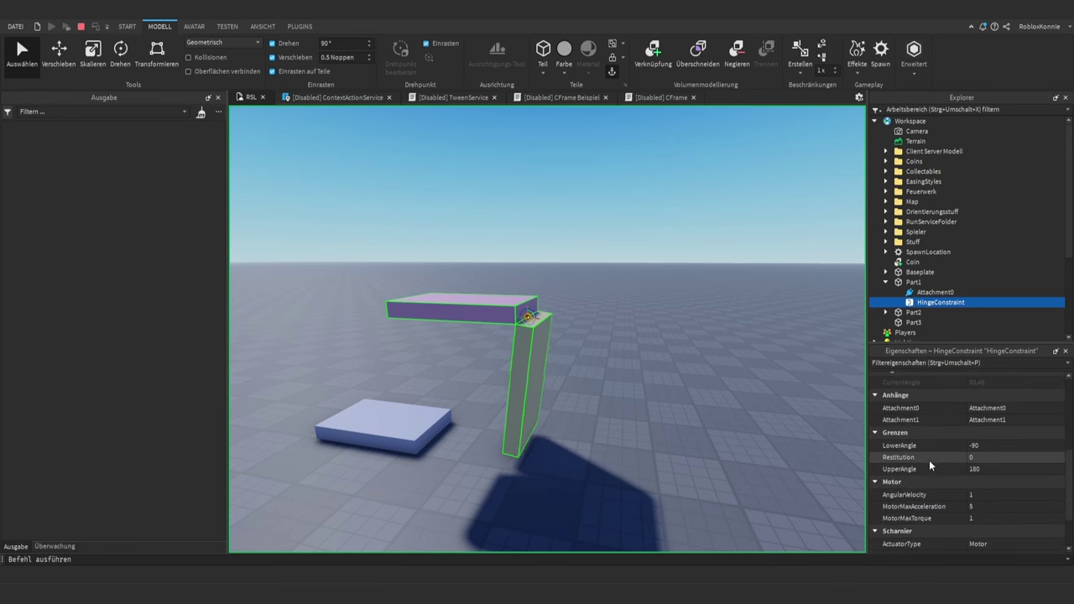
- In the running simulation, set the hinge's AngularVelocity to 2, MotorMaxAcceleration to 10 and MotorMaxTorque to 10
left_click(997, 495)
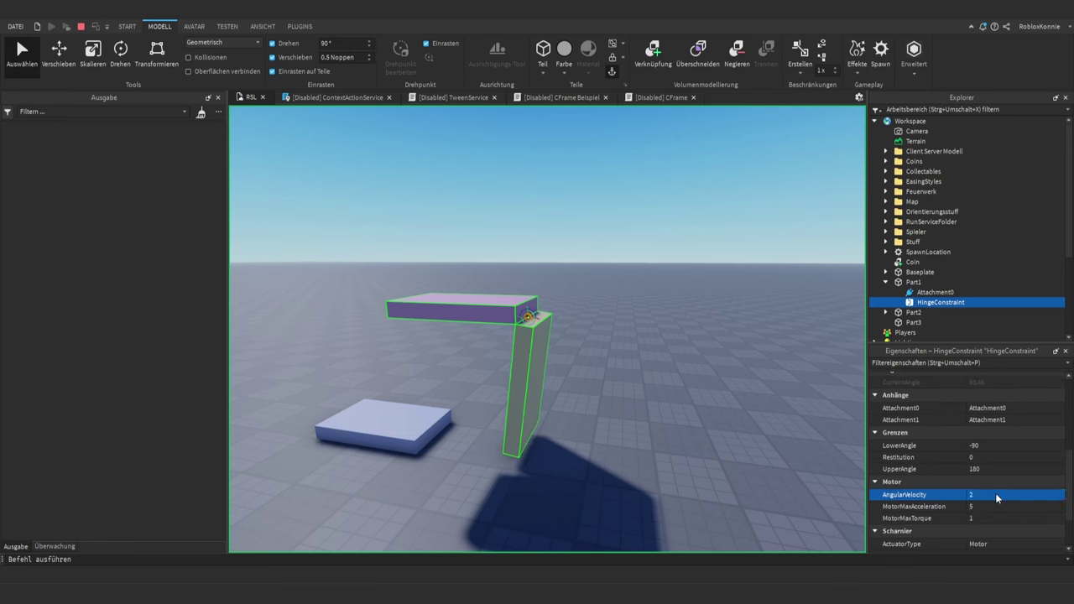
left_click(997, 507)
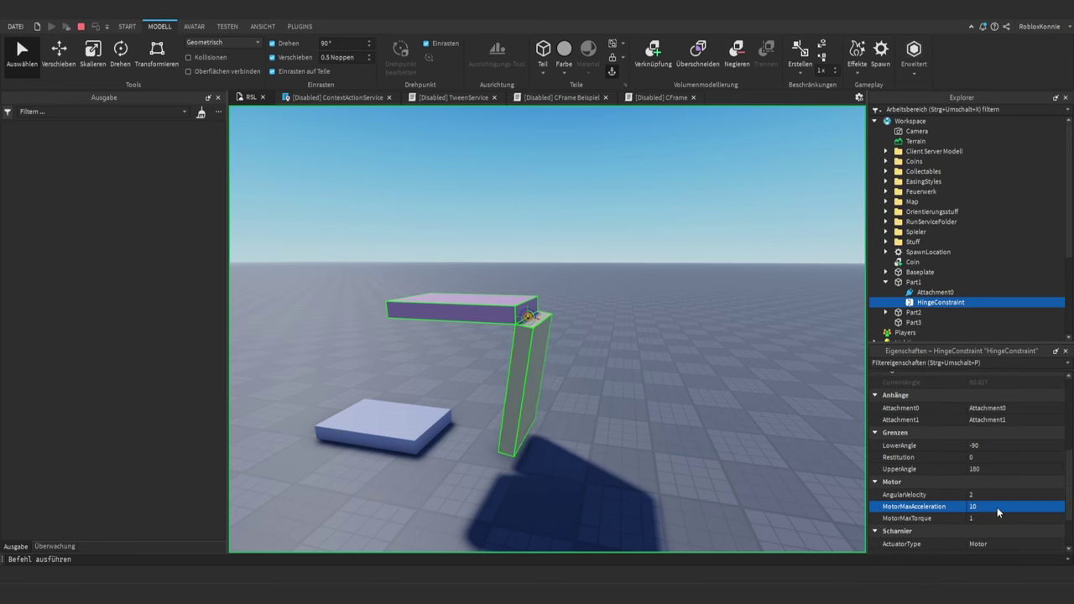
left_click(993, 518)
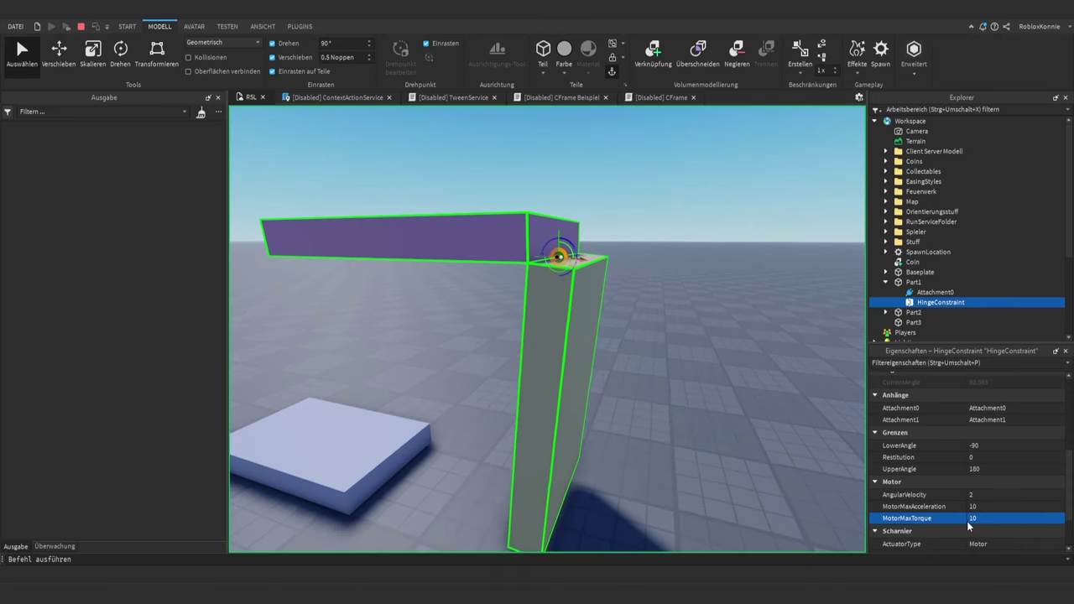
- Raise the hinge's MotorMaxTorque in stages to 100, 1000 and finally 10000
left_click(999, 520)
type("100")
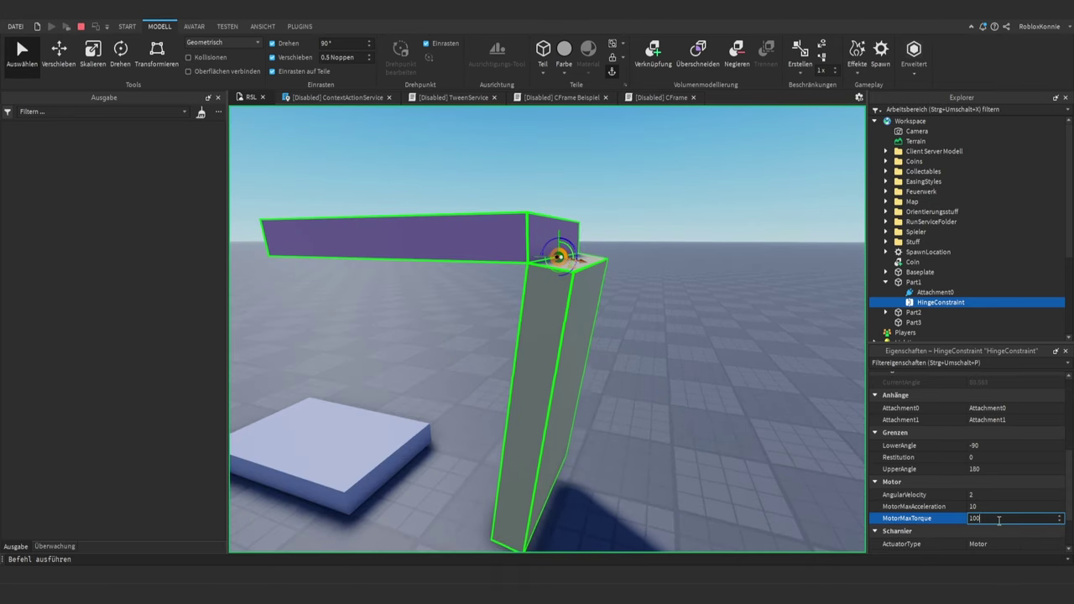
key("Return")
left_click(1011, 522)
key("Return")
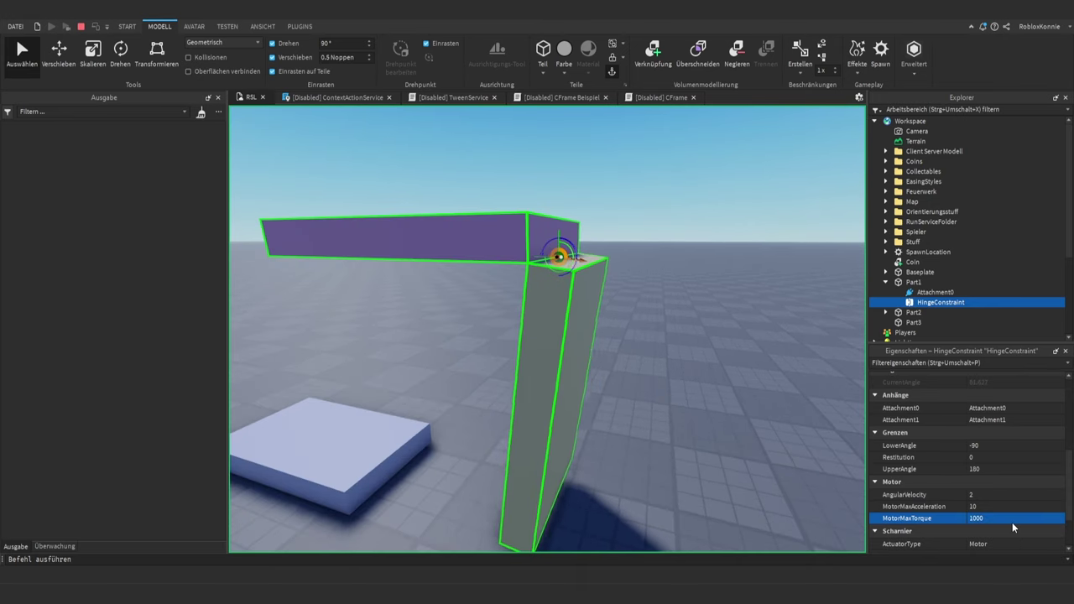
left_click(1007, 519)
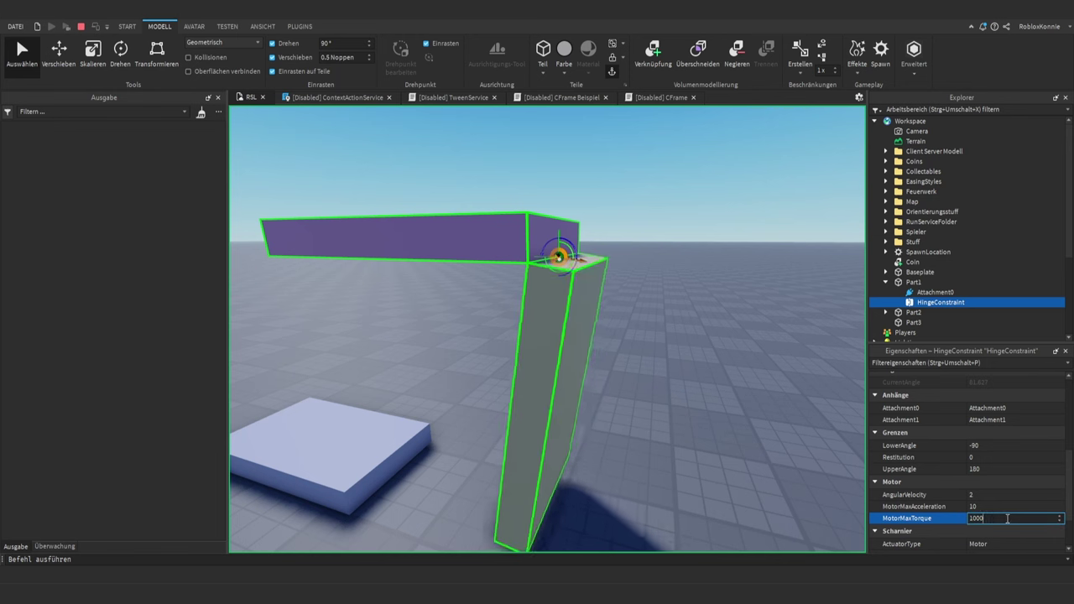
type("10000")
key("Return")
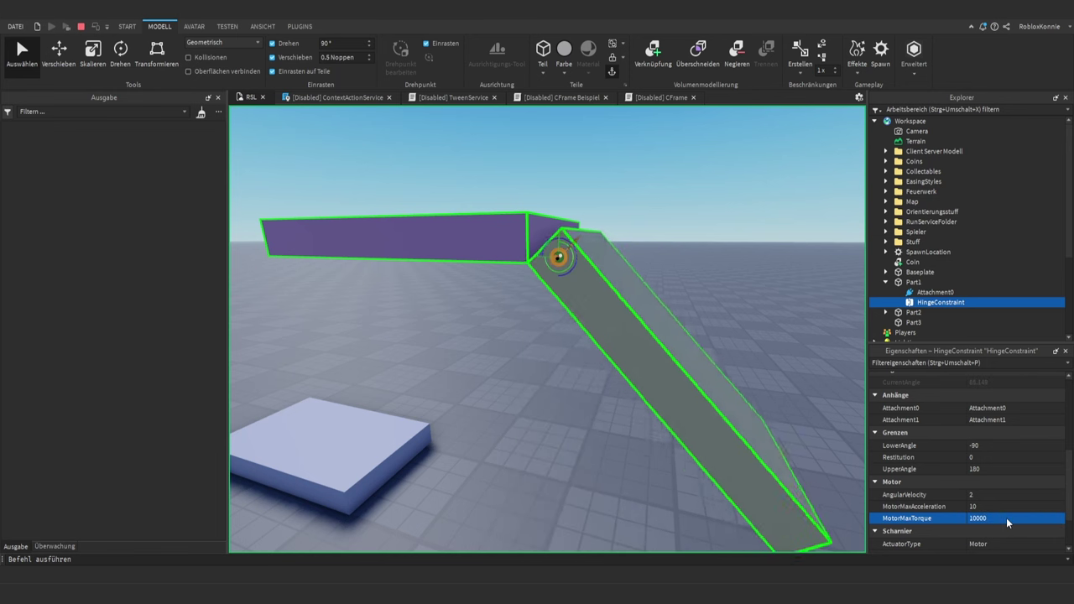
- Examine how the motor swings the beige slab around the hinge joint, from afar and up close
key("s")
right_click_drag(708, 368, 708, 368)
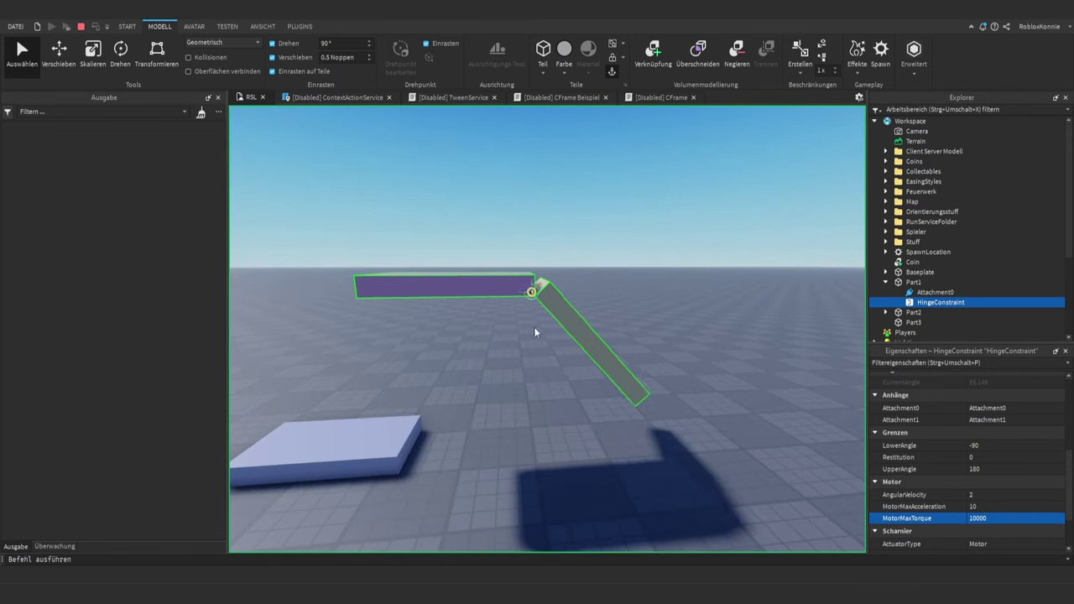
scroll(537, 330, "up", 3)
scroll(566, 341, "down", 3)
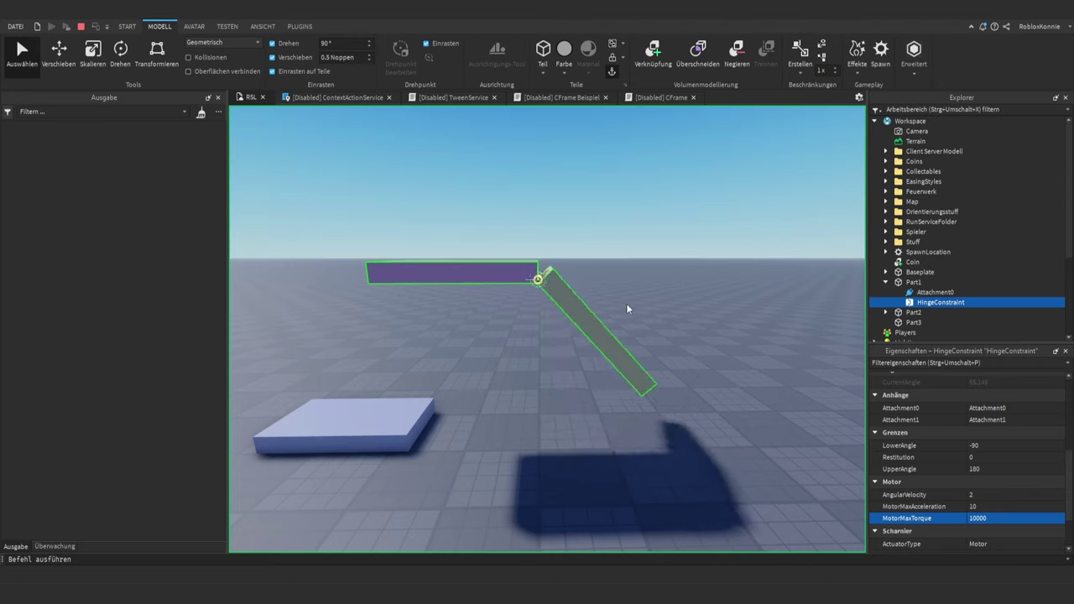
scroll(663, 337, "up", 3)
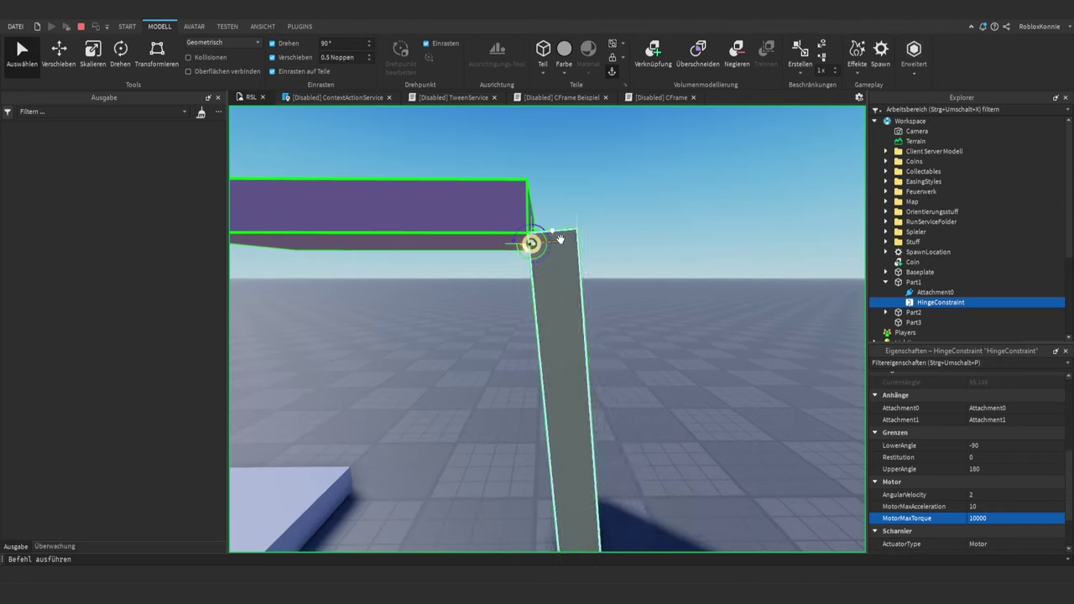
scroll(558, 238, "up", 3)
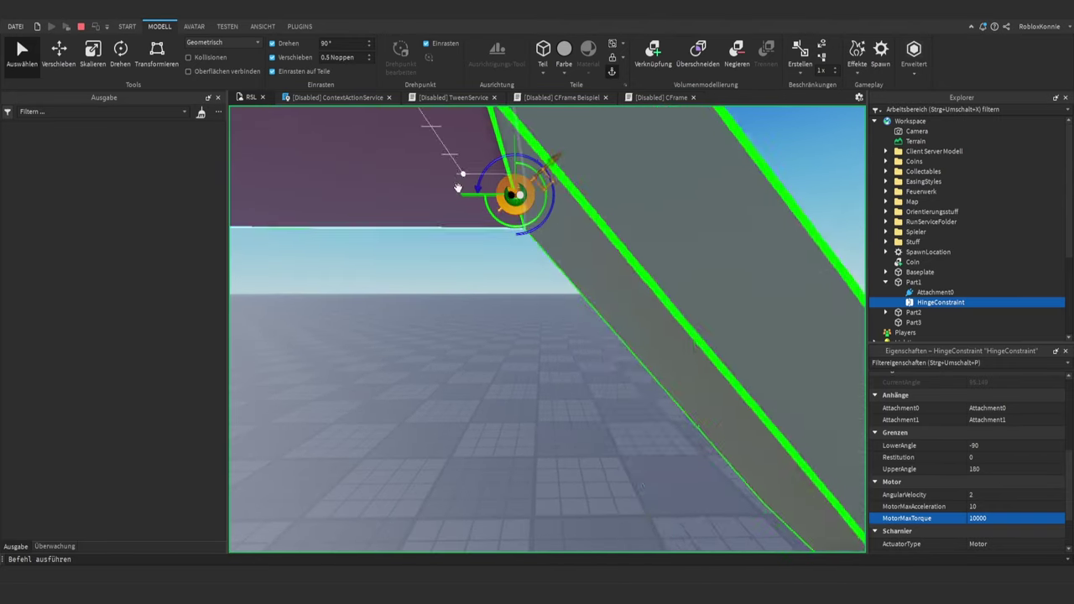
scroll(579, 241, "down", 3)
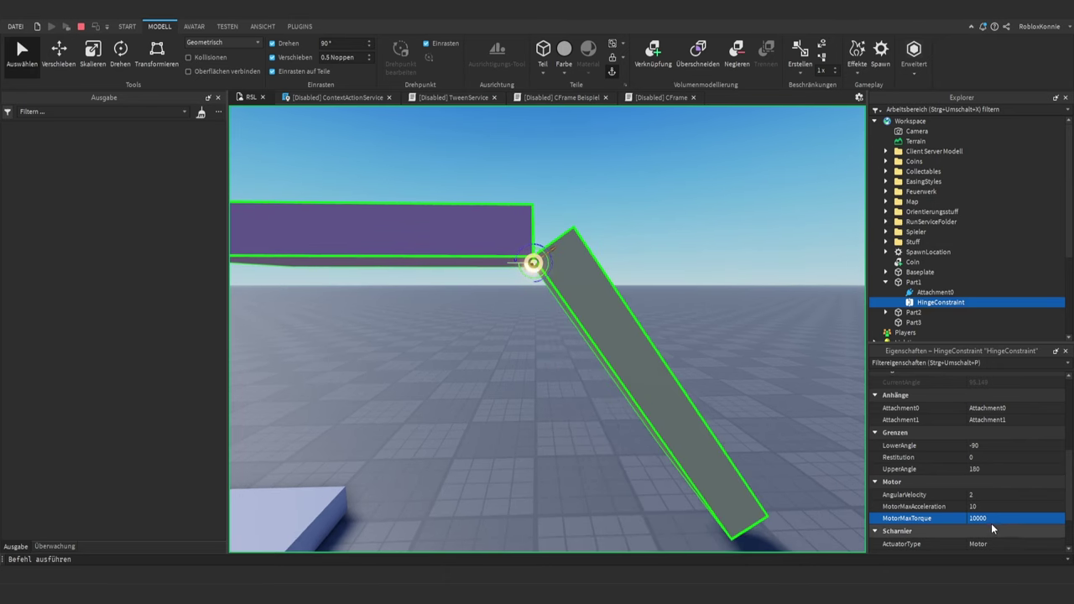
- Try an AngularVelocity of 5 on the running hinge motor
left_click(990, 494)
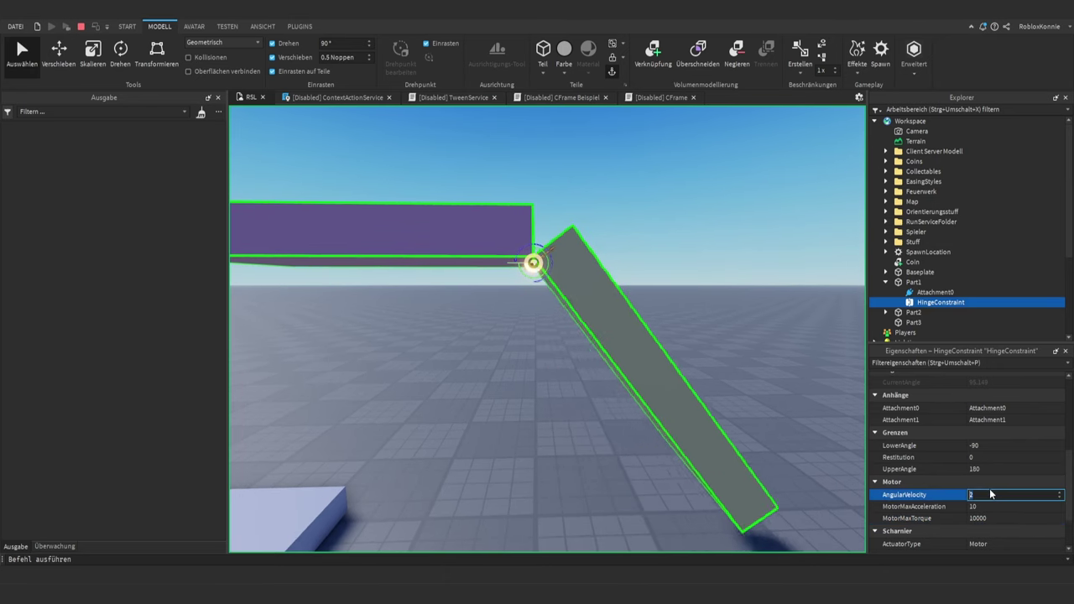
type("5")
key("Return")
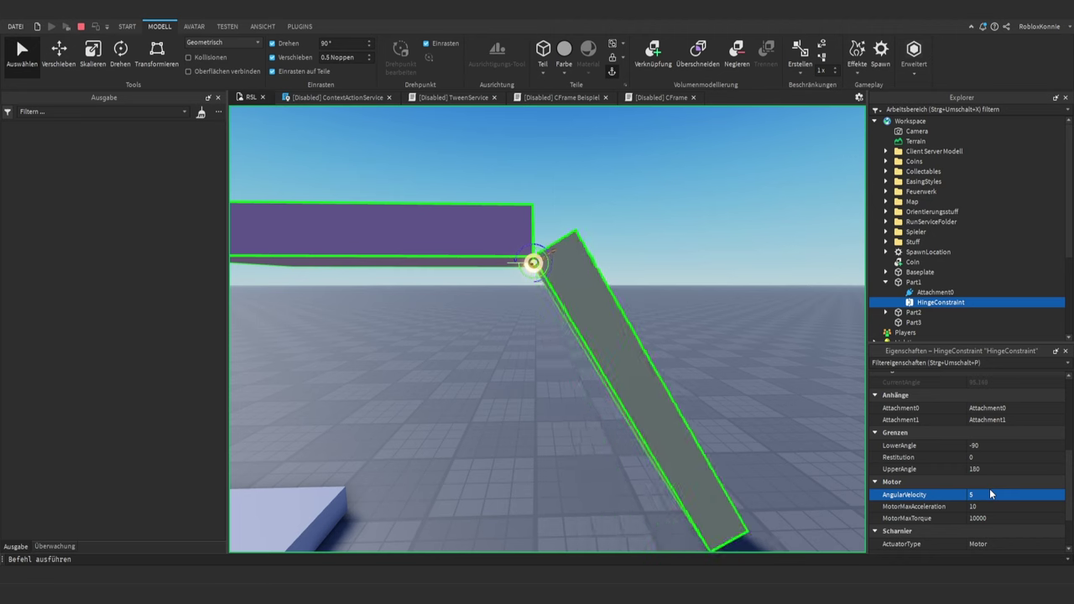
- Set the hinge motor's AngularVelocity to 1 and its MotorMaxAcceleration to 50
left_click(989, 494)
type("1")
key("Return")
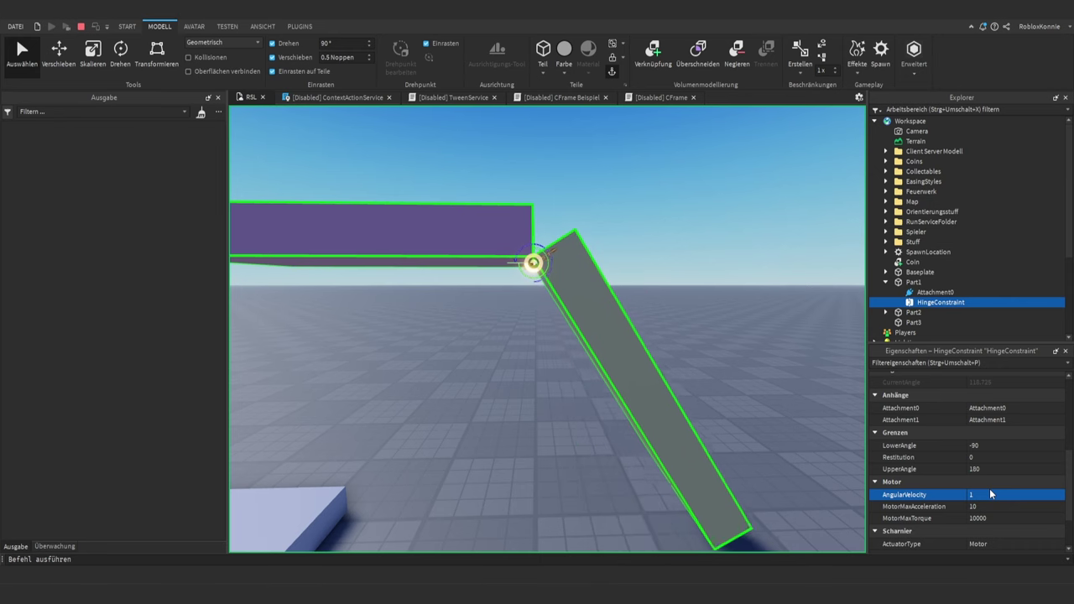
left_click(1001, 506)
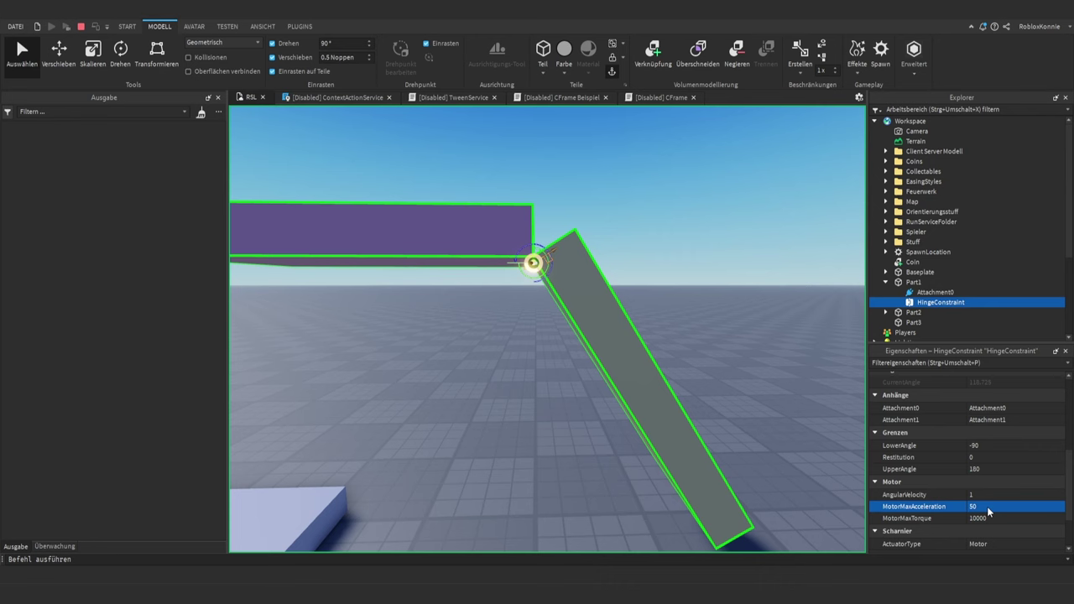
- Lower the hinge motor's MotorMaxAcceleration to 10 and then to 1
left_click(987, 508)
type("10")
key("Return")
left_click(989, 508)
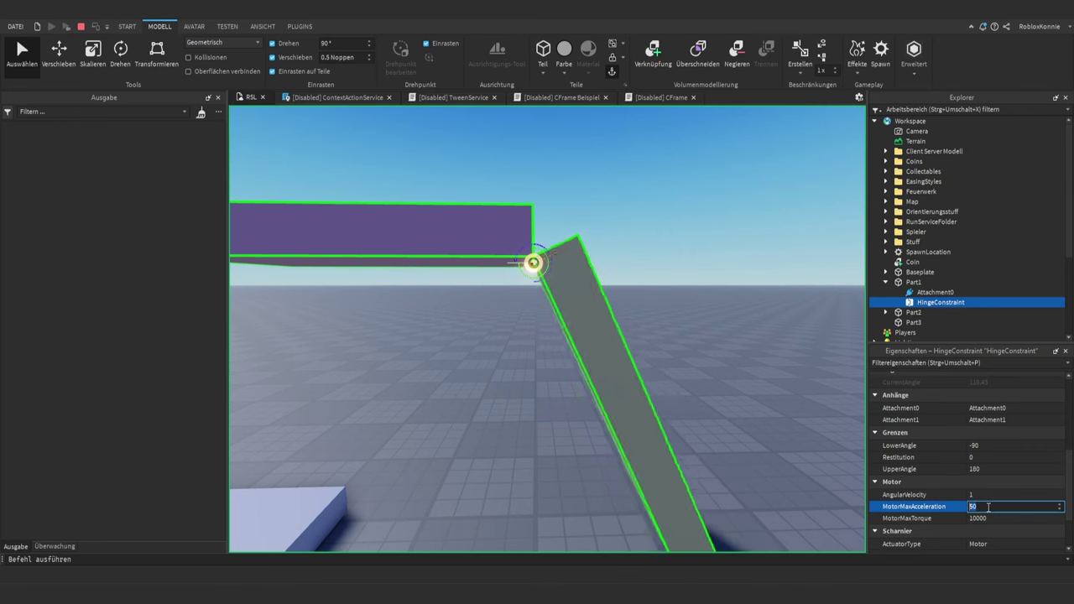
type("1")
left_click(1015, 519)
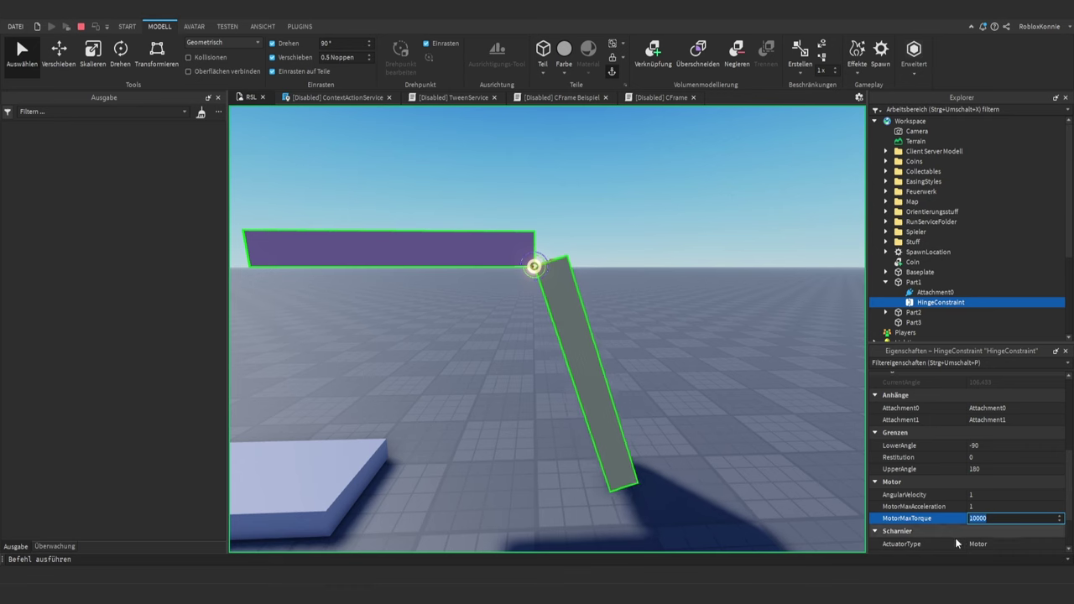
- Raise the hinge motor's MotorMaxTorque to 100000 and watch how the slab swings with the low acceleration
left_click(912, 498)
left_click(912, 506)
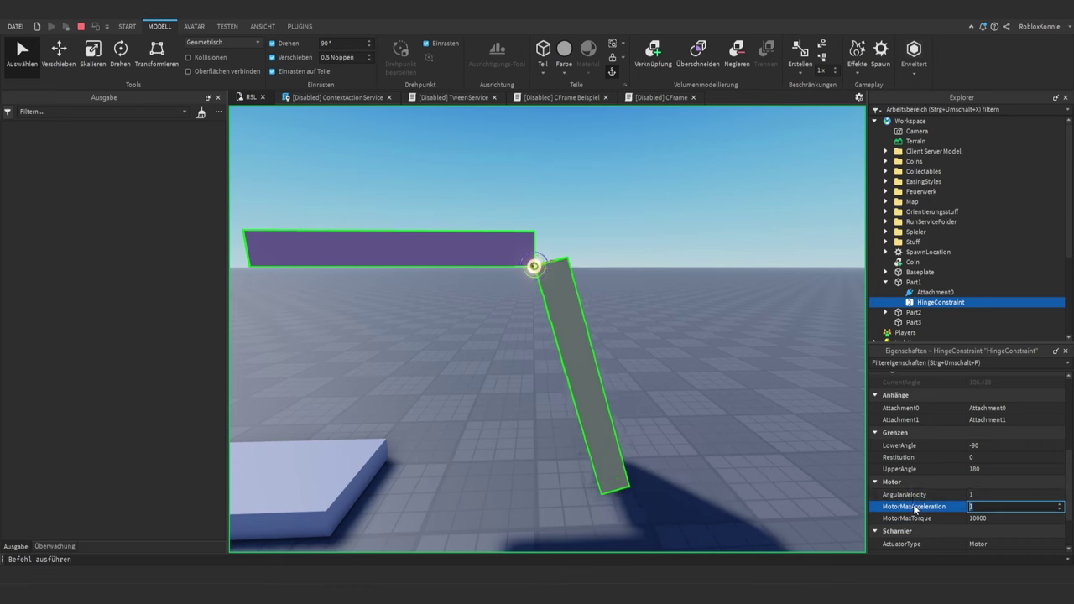
left_click(999, 518)
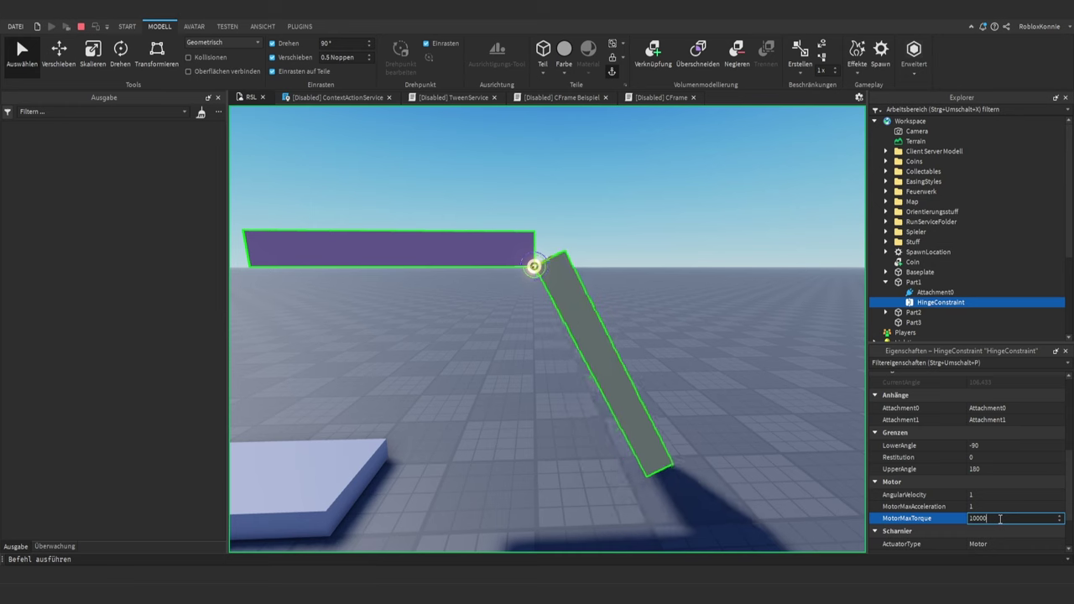
type("0")
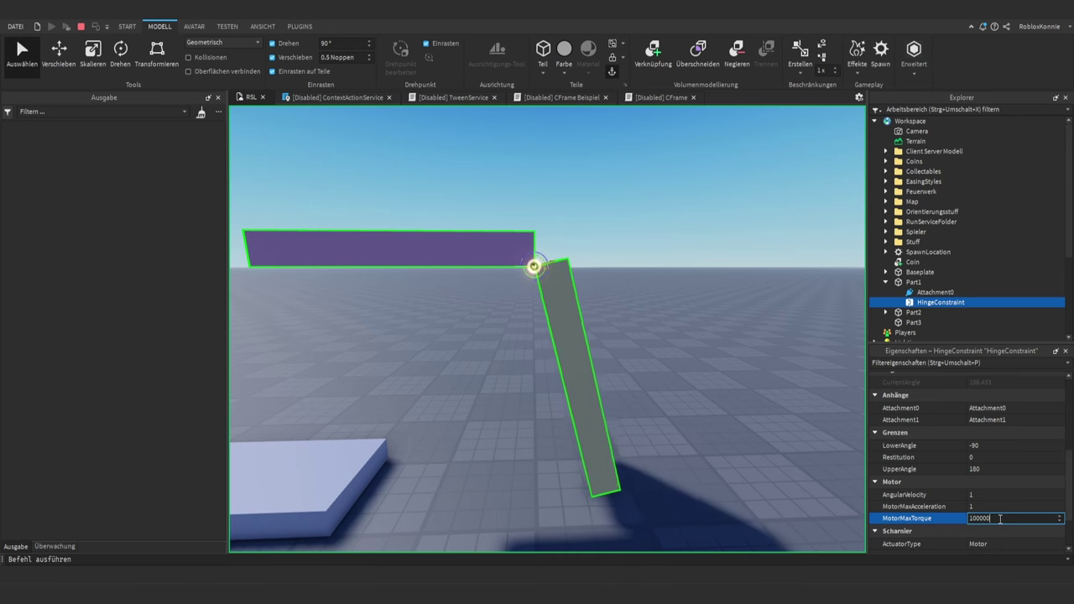
key("Return")
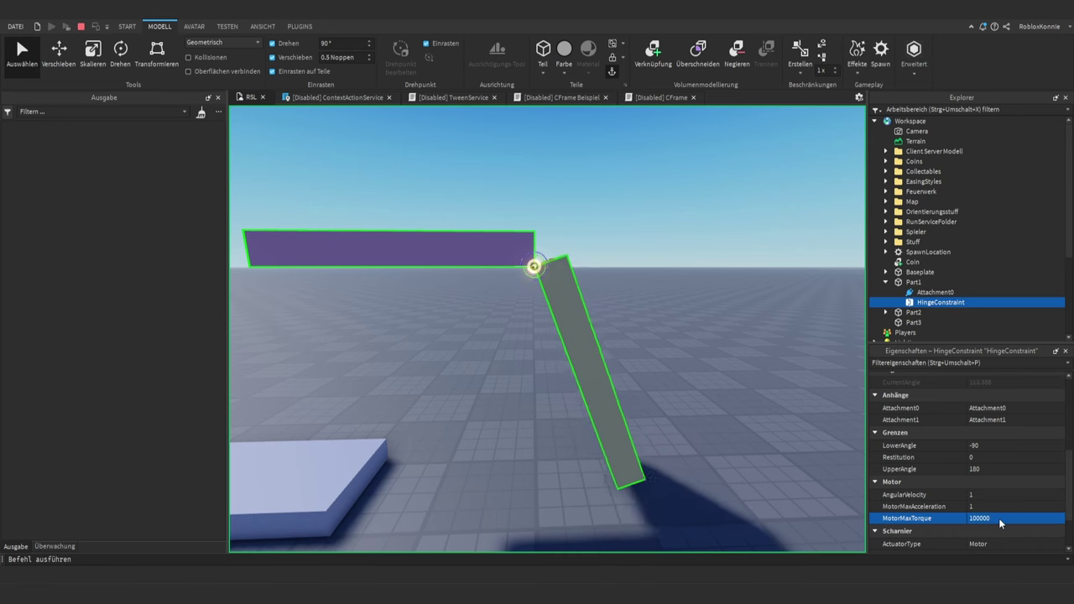
left_click(999, 521)
right_click_drag(665, 396, 636, 350)
scroll(634, 345, "down", 5)
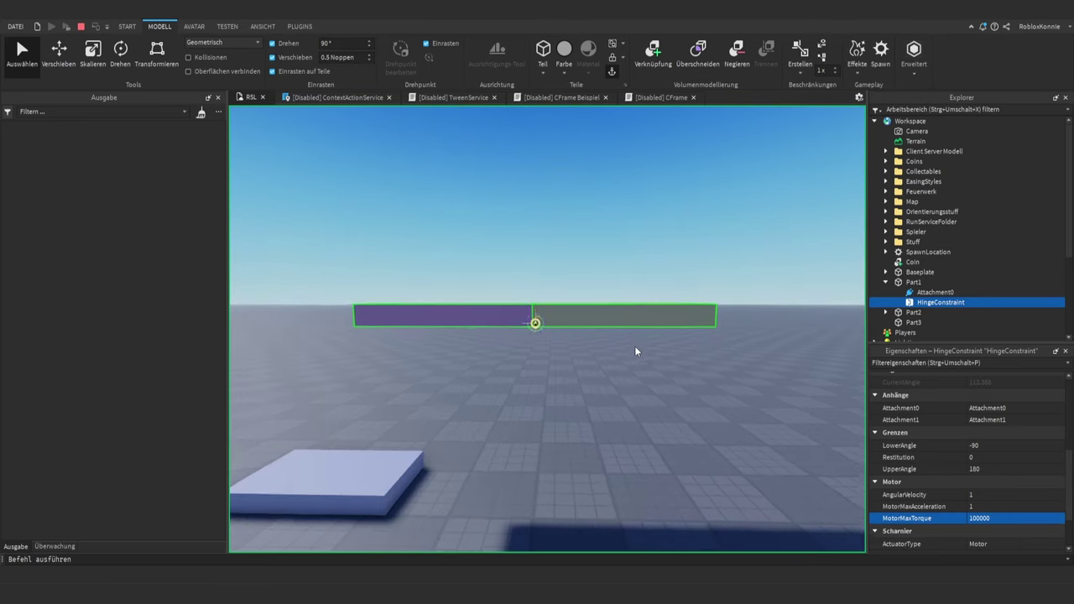
- Try reversing the hinge motor with an AngularVelocity of -1, then return it to 1
left_click(994, 499)
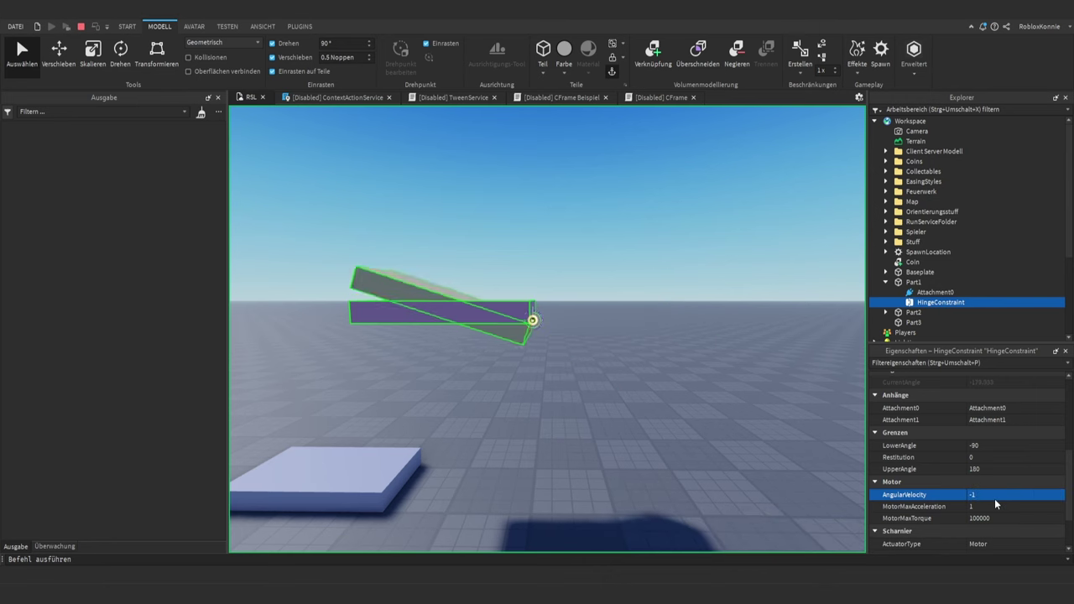
scroll(643, 458, "up", 5)
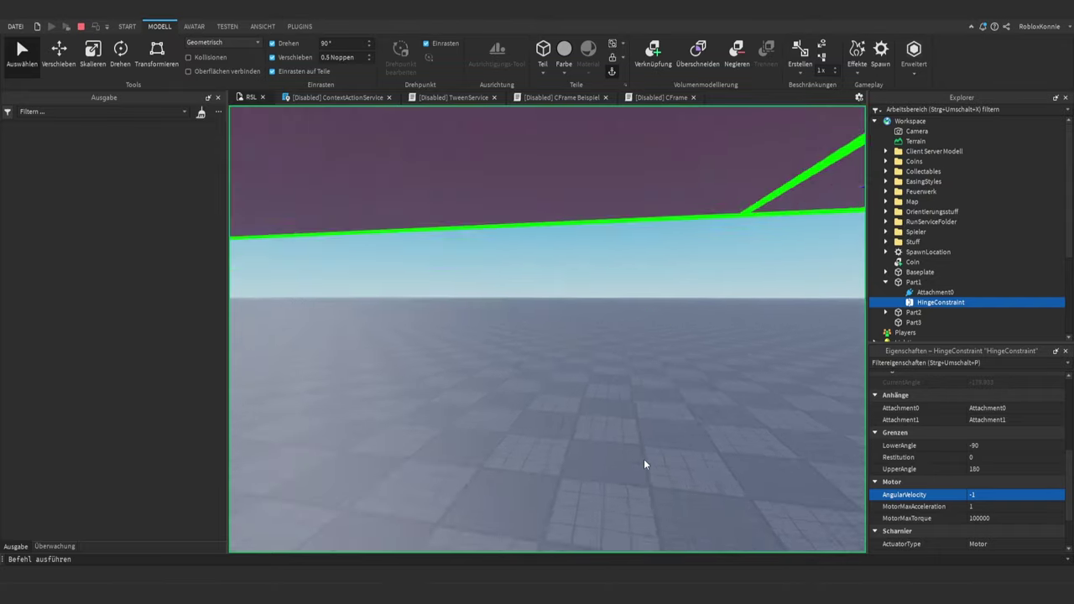
left_click(990, 495)
scroll(975, 485, "down", 2)
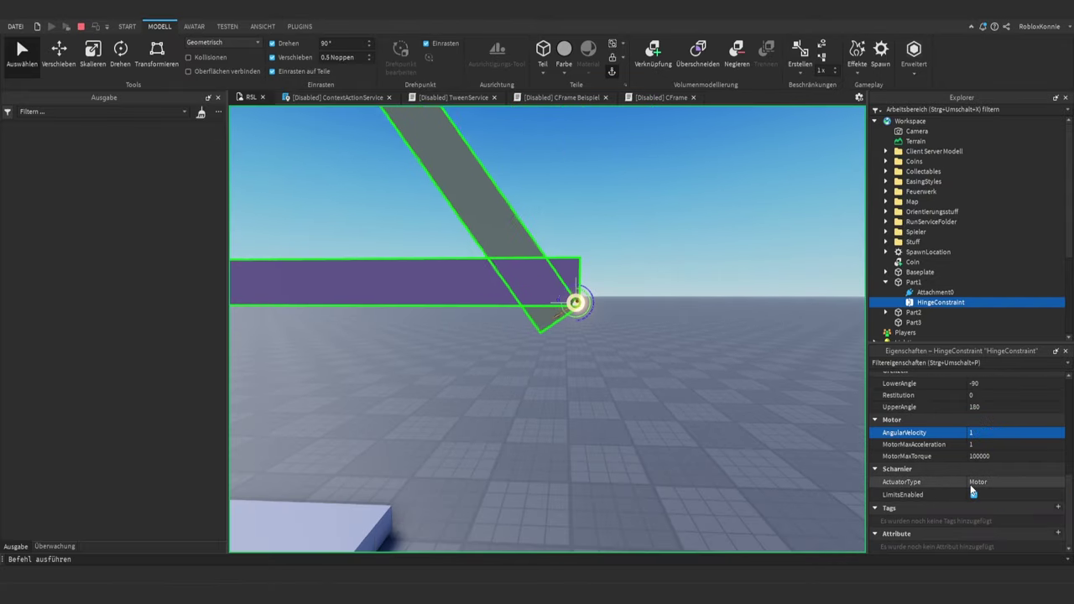
scroll(984, 457, "up", 1)
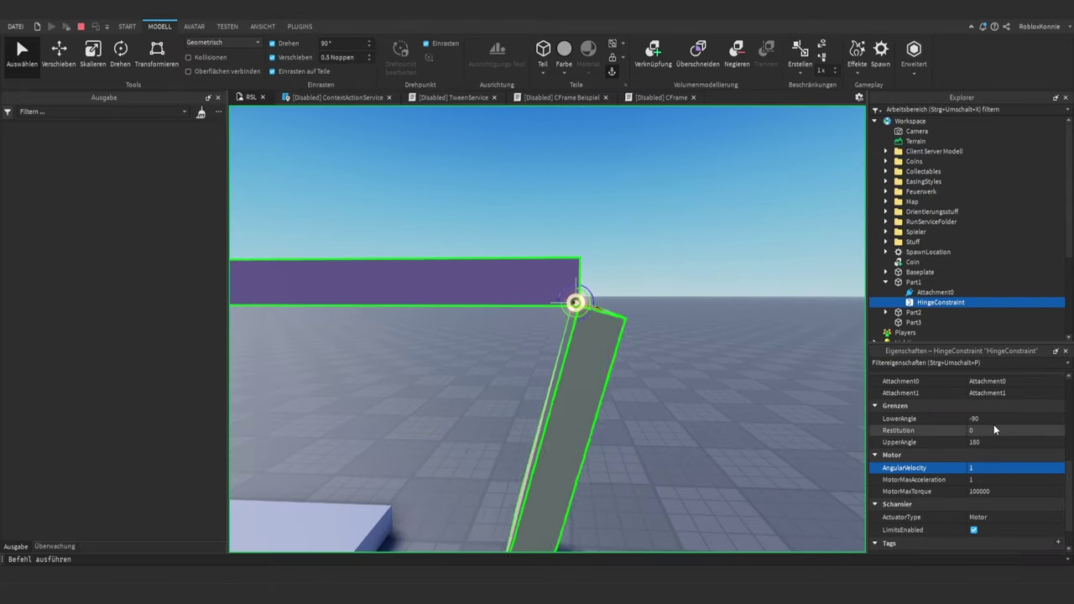
- Set the hinge's LowerAngle to 0 and its AngularVelocity to -1, and inspect the slab's stop position around the joint
left_click(975, 418)
type("0")
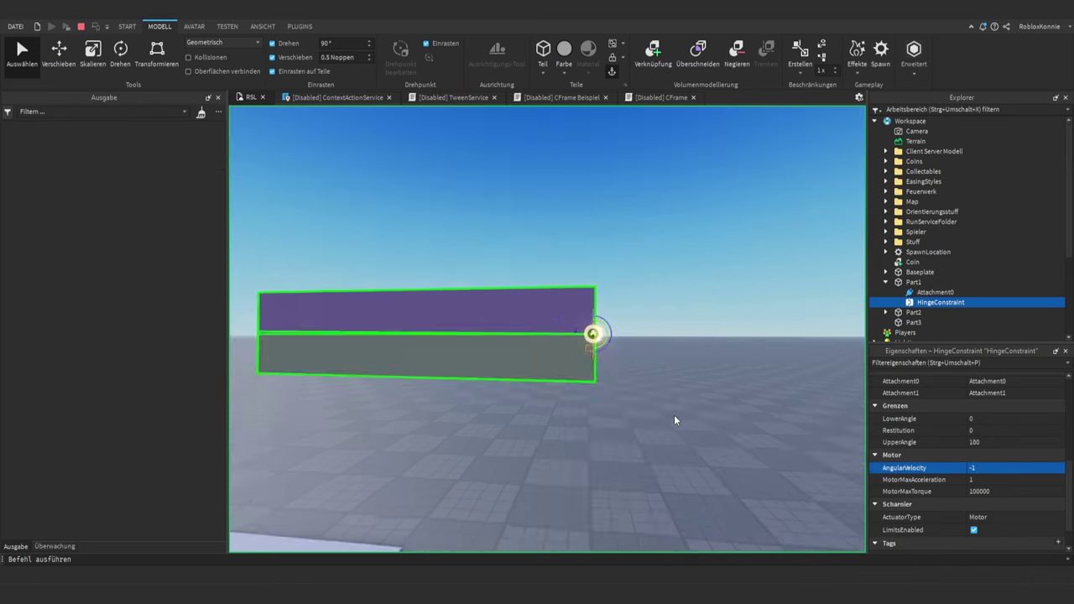
scroll(674, 415, "up", 5)
right_click_drag(674, 415, 673, 414)
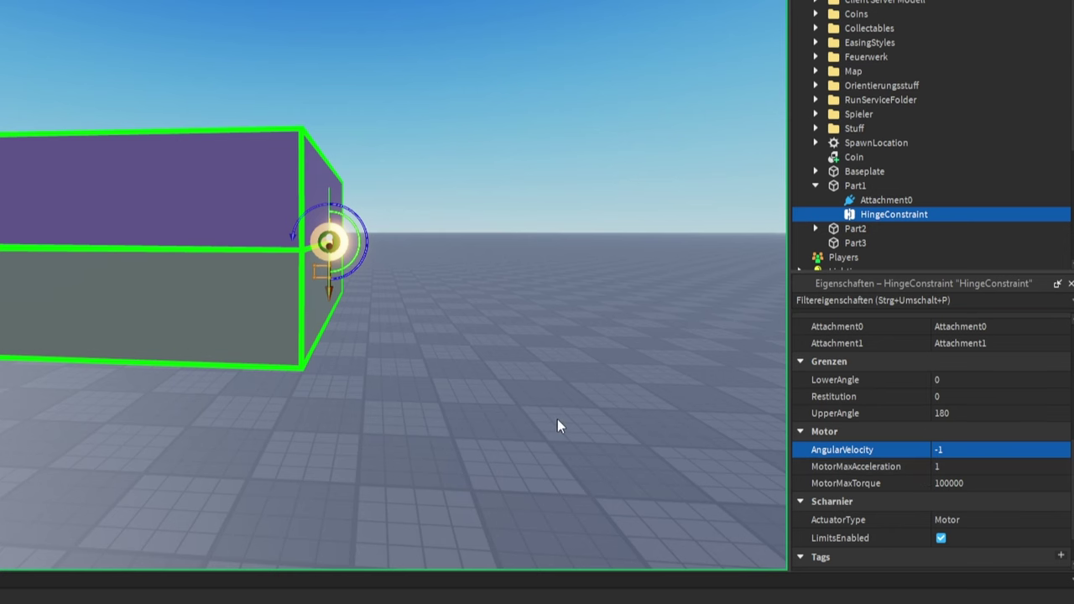
scroll(557, 418, "down", 4)
right_click_drag(557, 419, 557, 419)
scroll(558, 418, "up", 3)
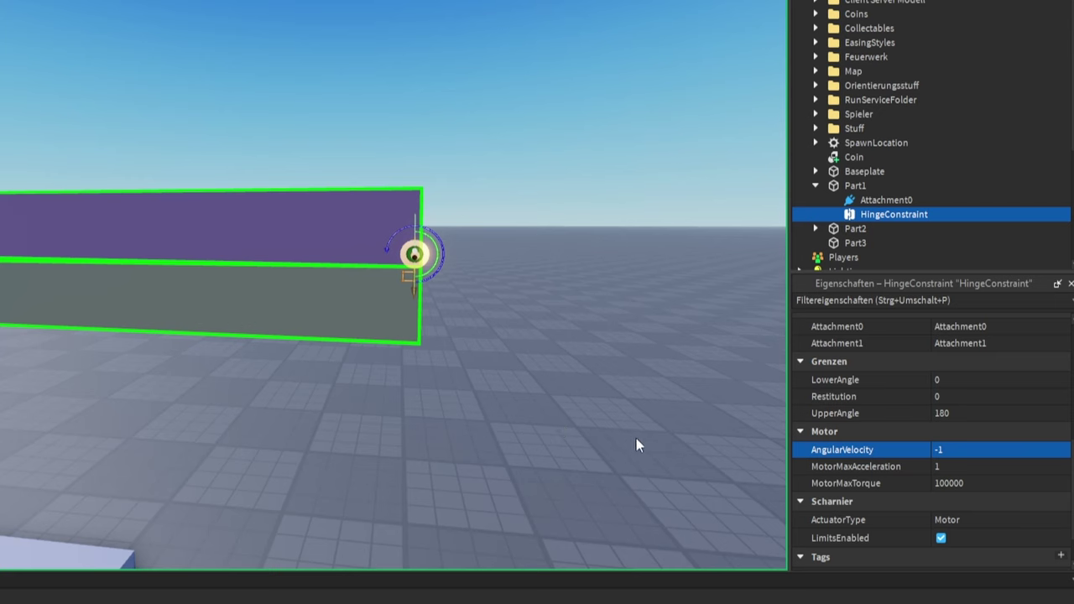
- Run the hinge motor at AngularVelocity 10, raise MotorMaxAcceleration to 5, and reverse the velocity to -10
left_click(955, 449)
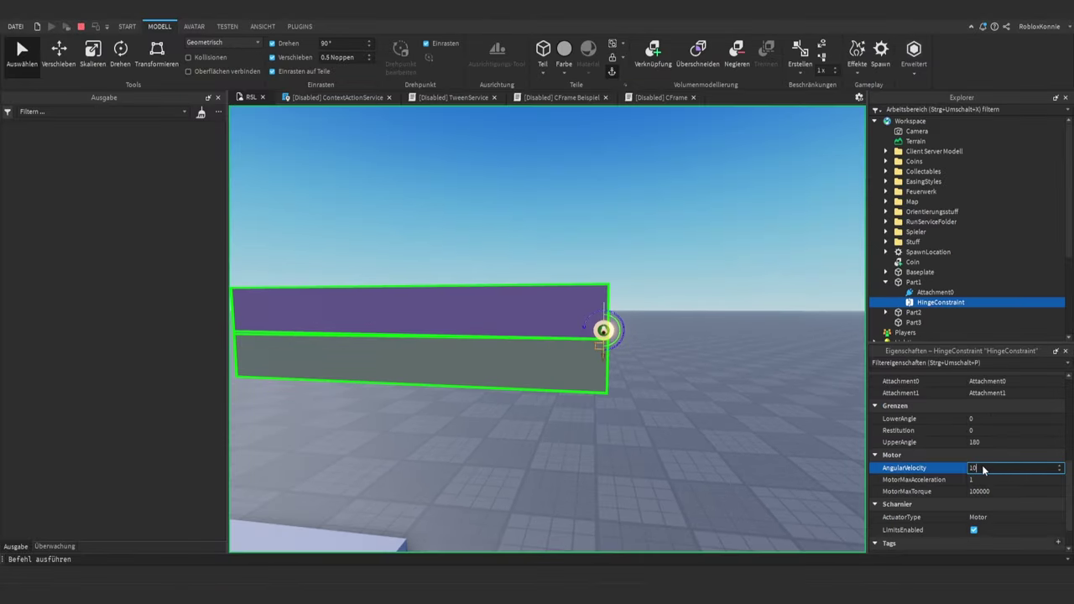
key("Return")
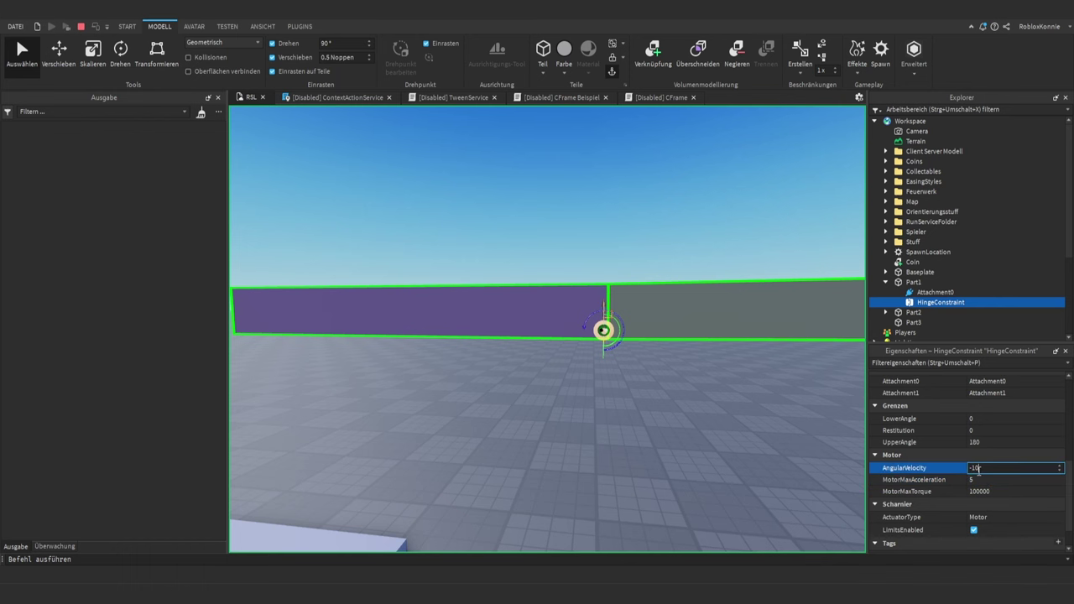
key("Return")
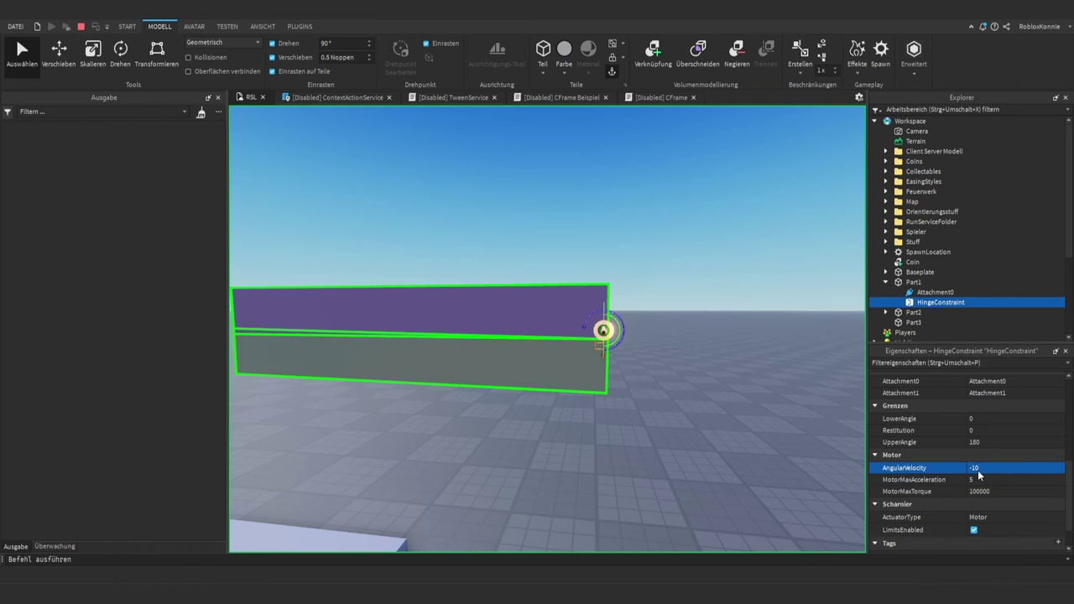
right_click_drag(622, 436, 622, 436)
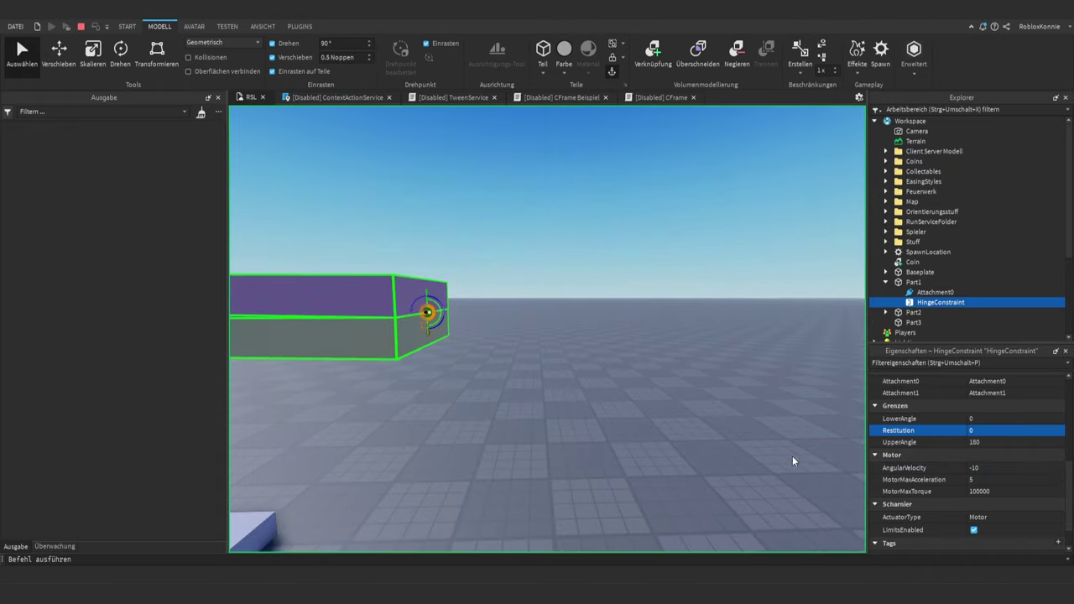
- Set the hinge's Restitution to 1 and AngularVelocity to 20, and watch the slab's behaviour at its angle limits
right_click_drag(586, 443, 586, 443)
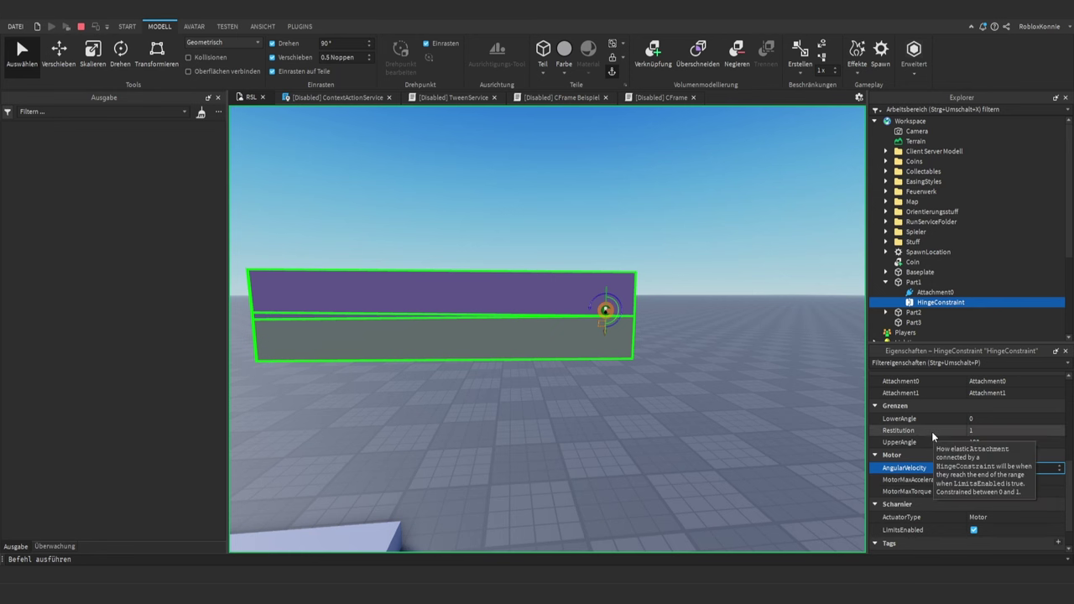
key("Return")
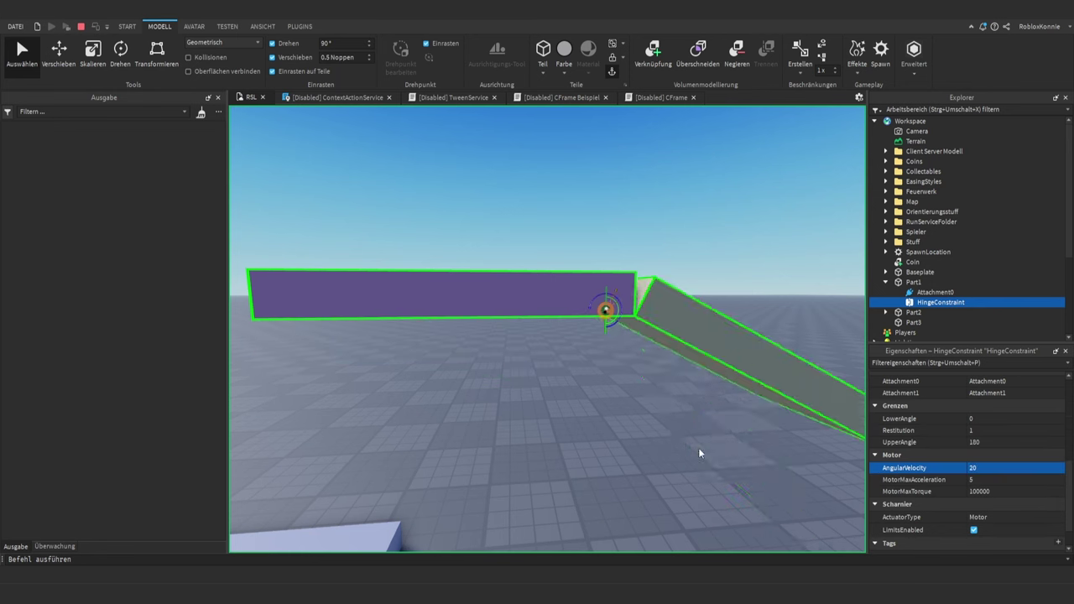
scroll(697, 449, "down", 10)
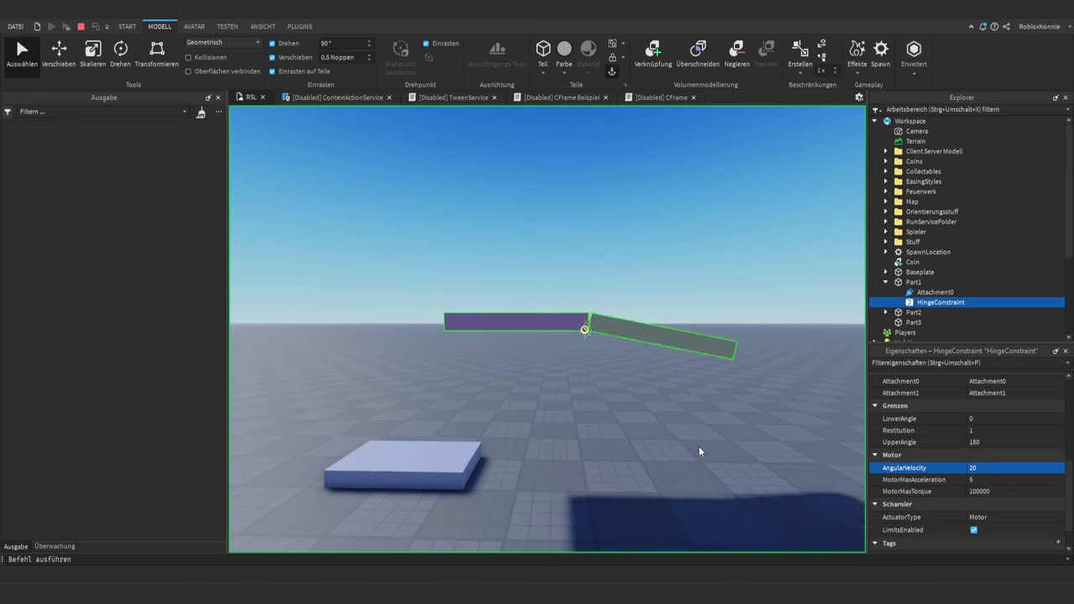
scroll(698, 451, "down", 5)
scroll(698, 451, "up", 5)
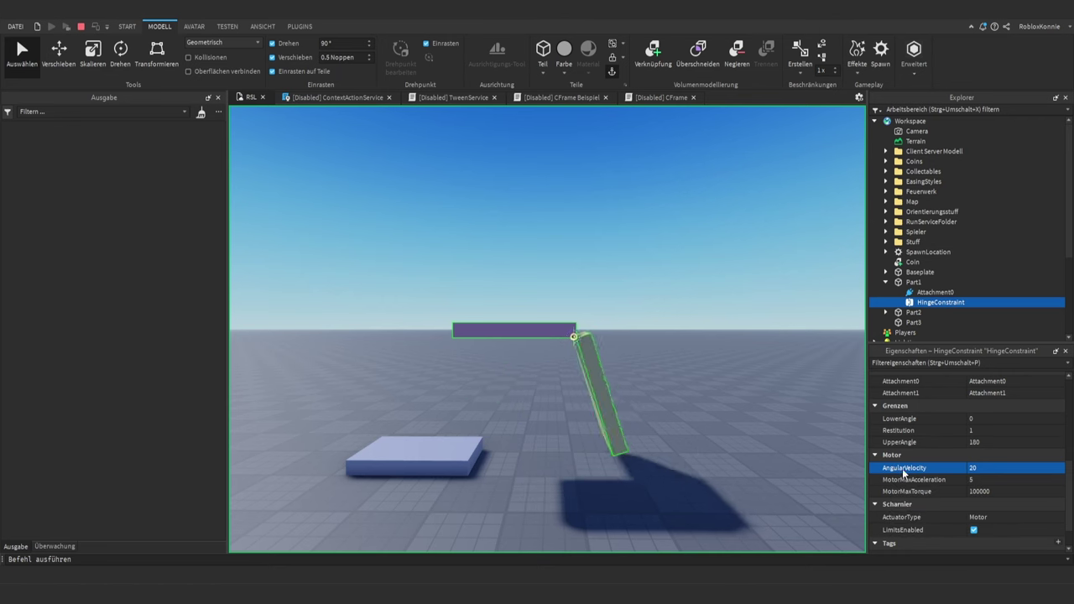
- Disable the hinge's angle limits and reduce its AngularVelocity to 10 and then 5 to watch the slab rotate freely
left_click(973, 529)
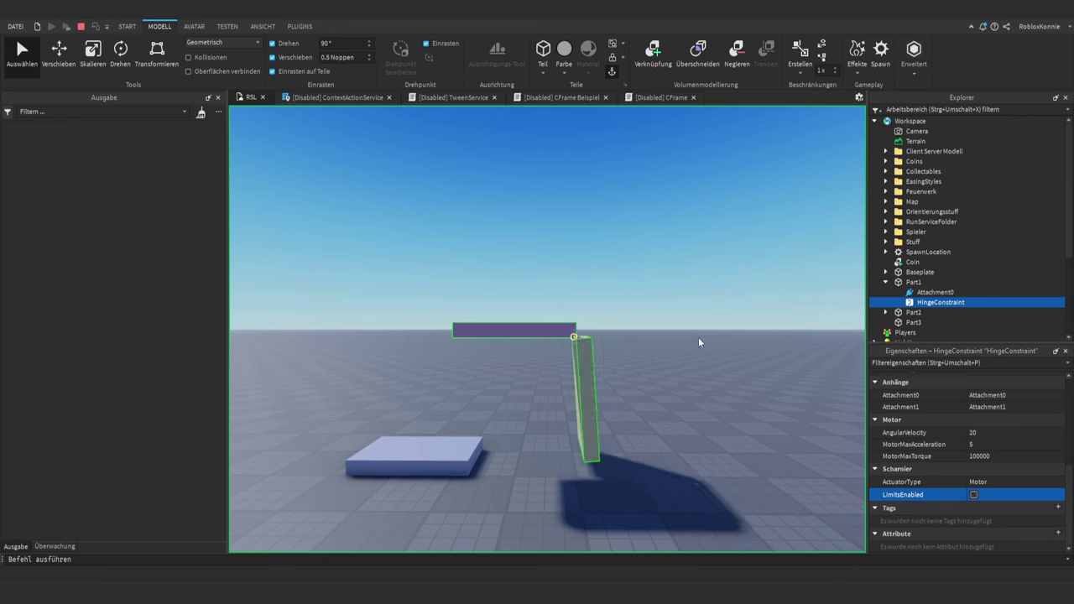
left_click(1000, 431)
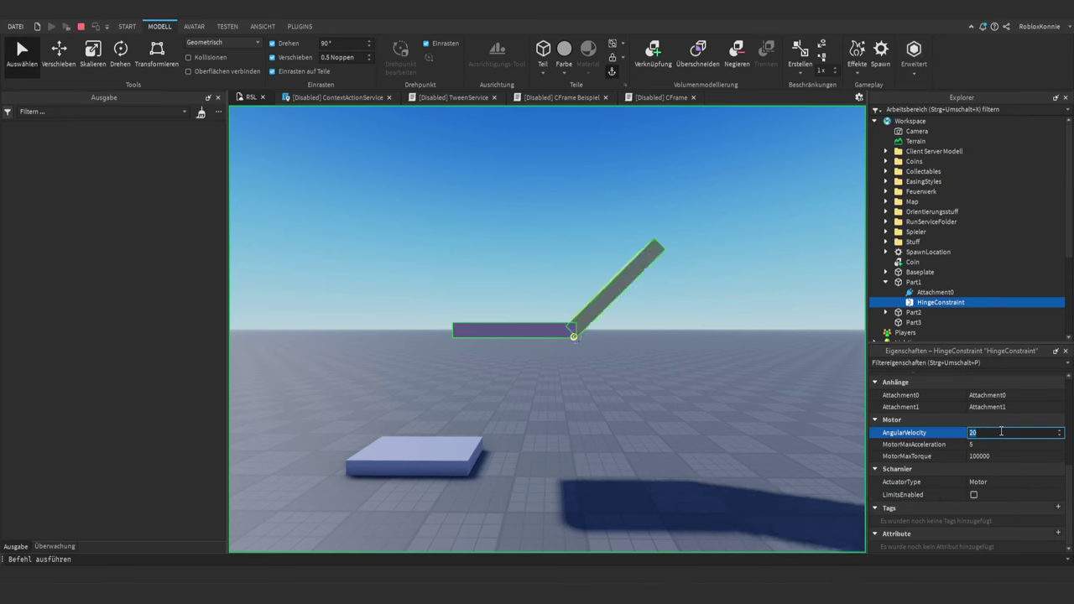
type("10")
key("Return")
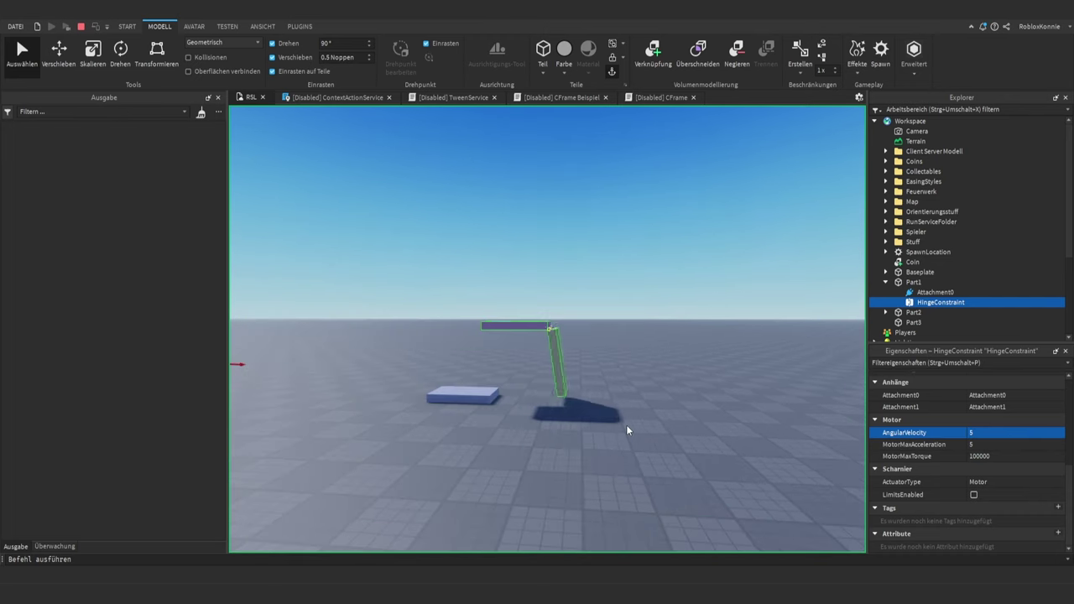
scroll(627, 429, "up", 5)
scroll(627, 429, "down", 5)
right_click_drag(628, 429, 628, 430)
key("f")
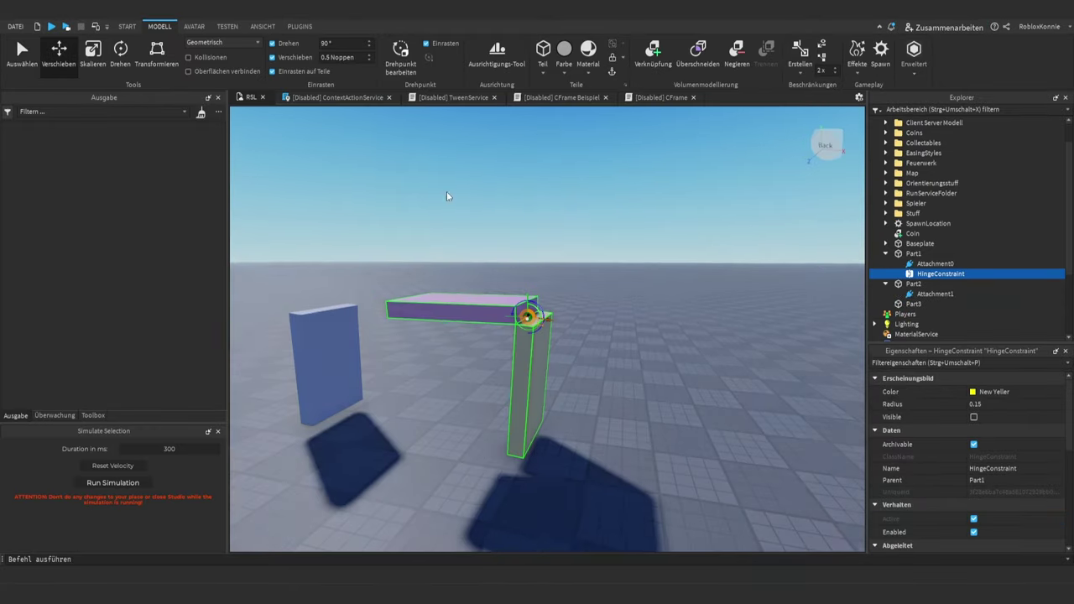
- Start a play test and walk the character up to the hanging hinged slab
right_click_drag(474, 205, 474, 205)
key("w")
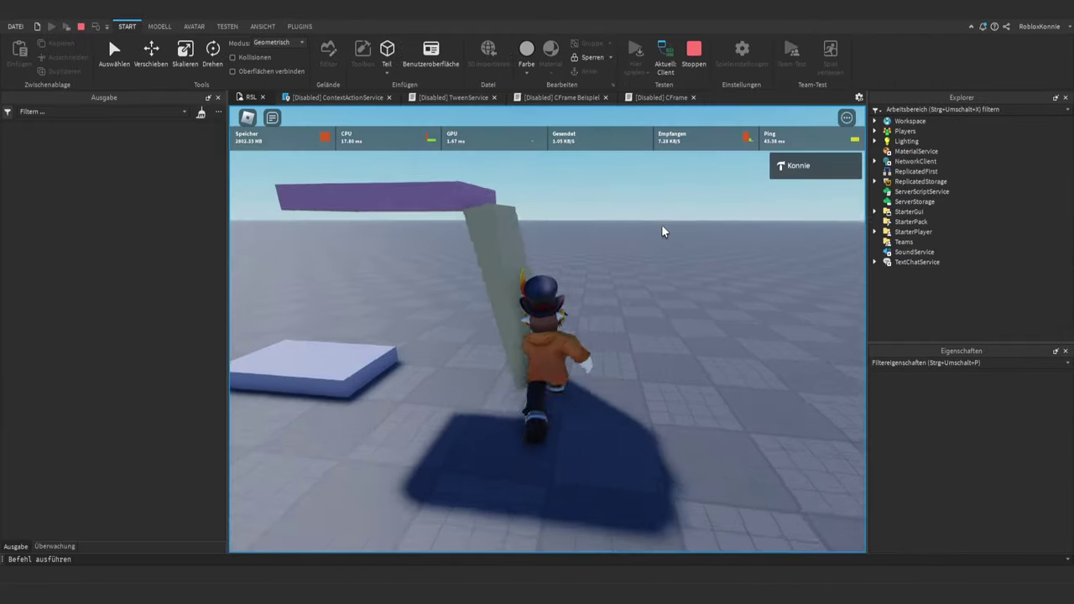
- Run the character to the hinged plate and jump onto it to test how the motor carries weight
key("w")
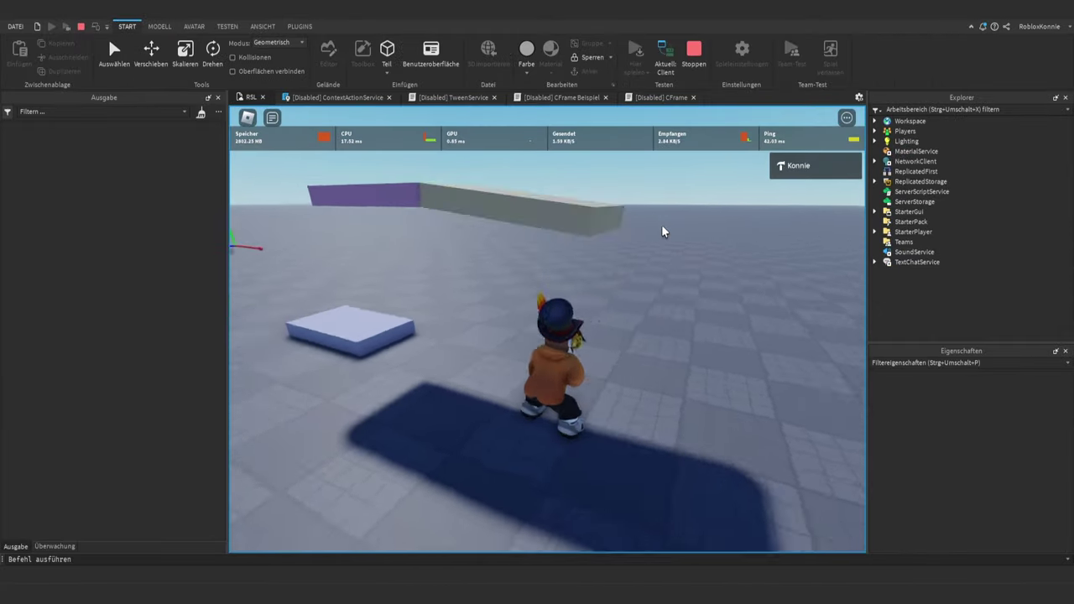
key("w")
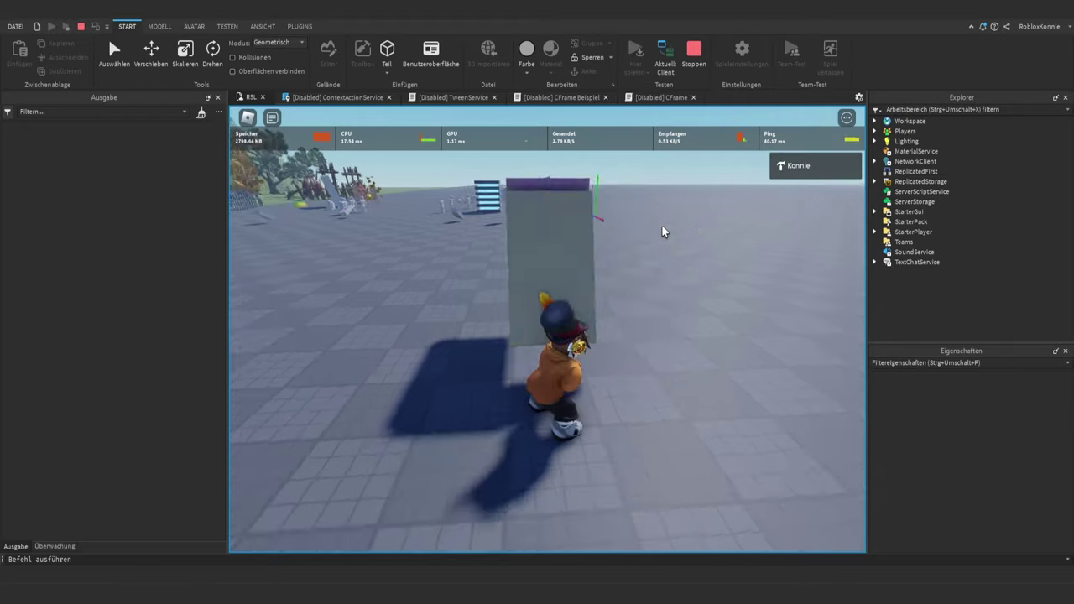
key("space")
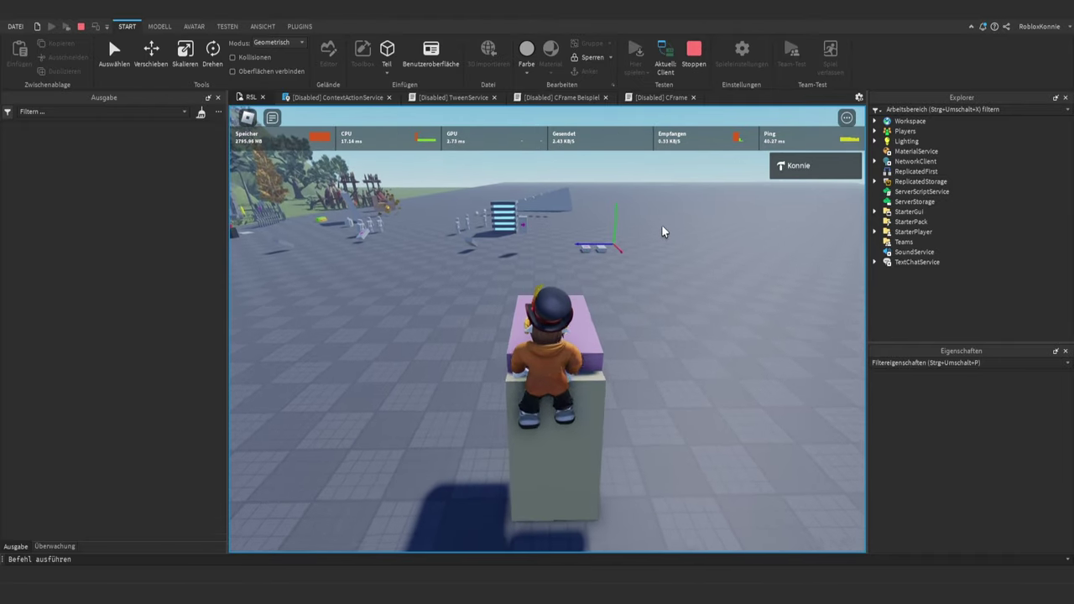
key("a")
right_click_drag(664, 231, 664, 232)
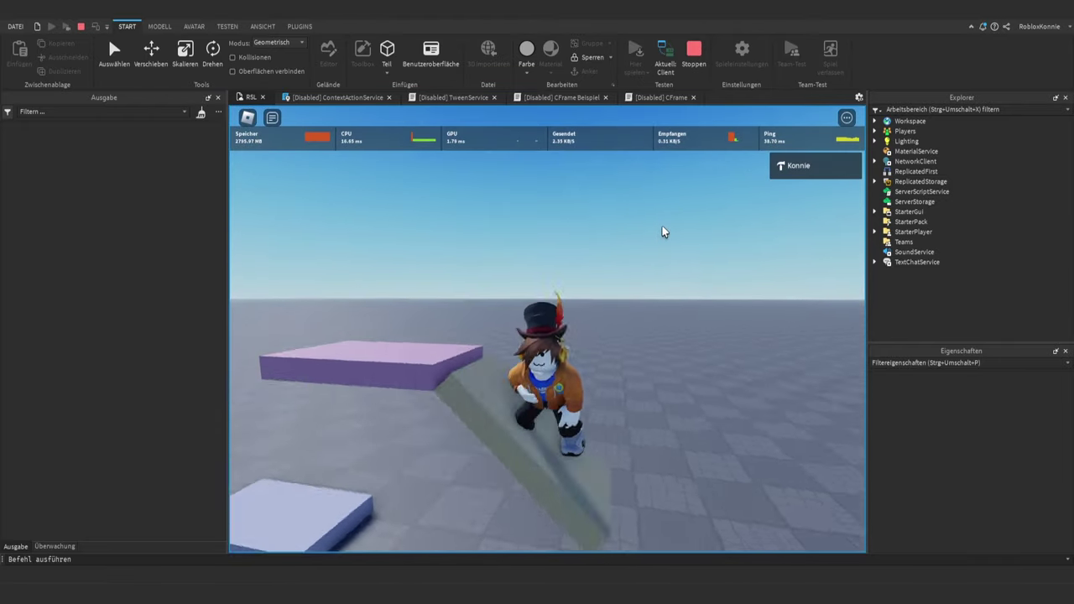
- Switch the playtest to the server view and set MotorMaxTorque of the HingeConstraint in Part1 to 10000
left_click(665, 59)
left_click(572, 312)
left_click(571, 318)
left_click(885, 292)
left_click(917, 312)
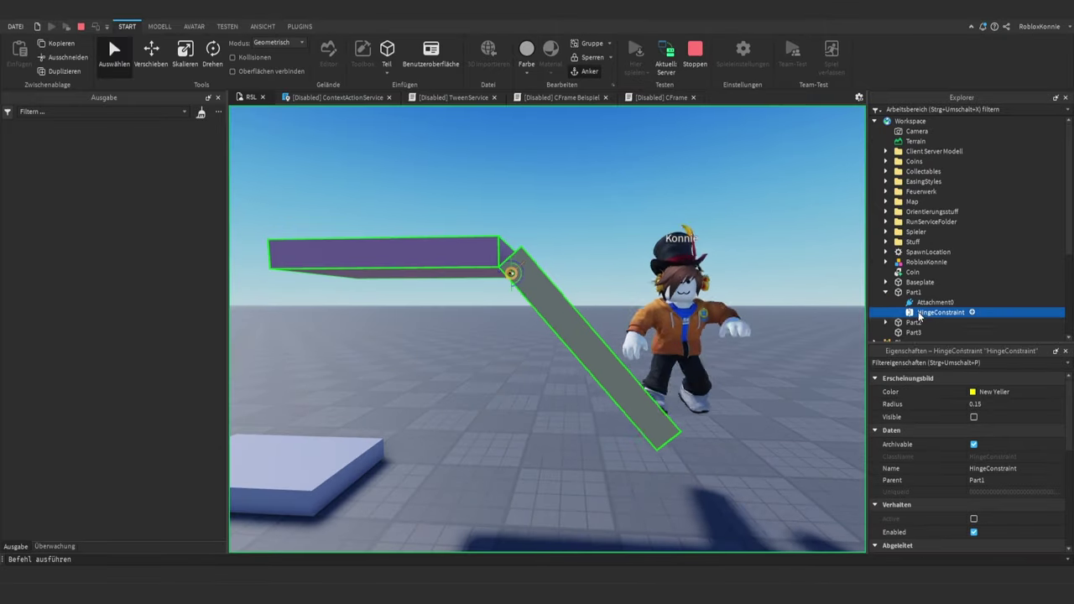
scroll(930, 437, "down", 5)
left_click(1021, 520)
left_click(1031, 518)
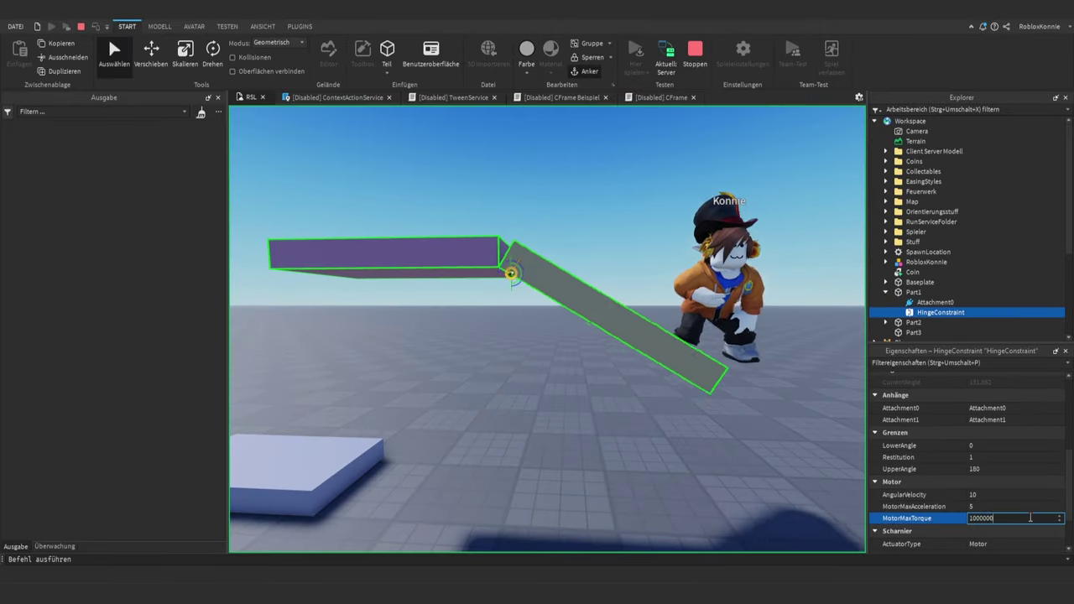
key("BackSpace")
key("Return")
left_click(1031, 519)
key("BackSpace")
key("Return")
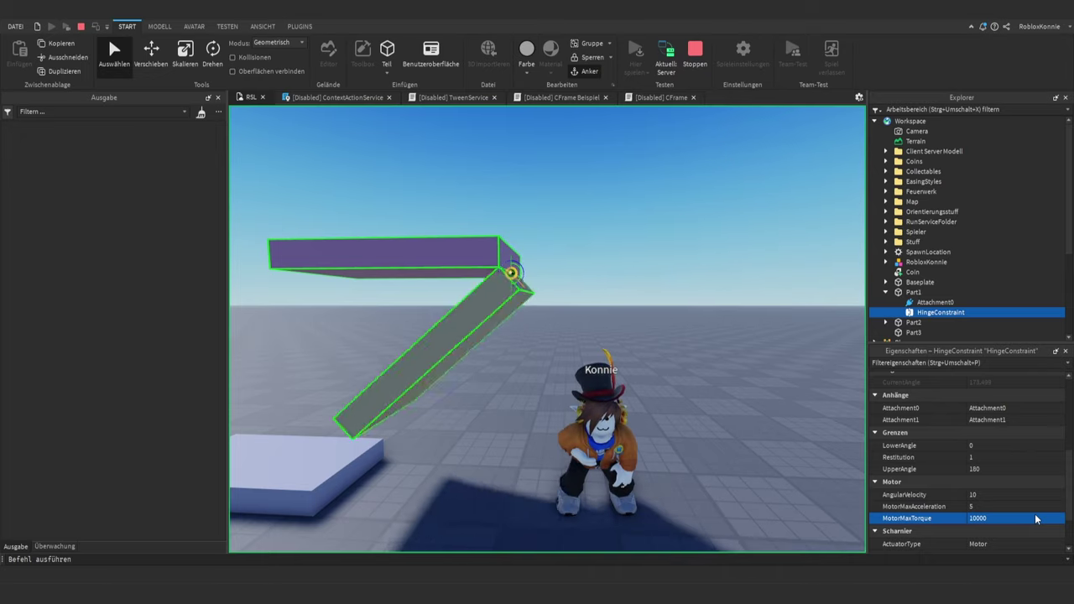
- Return to the client view and walk the character against and around the hinged plate to test the changed motor torque
left_click(666, 67)
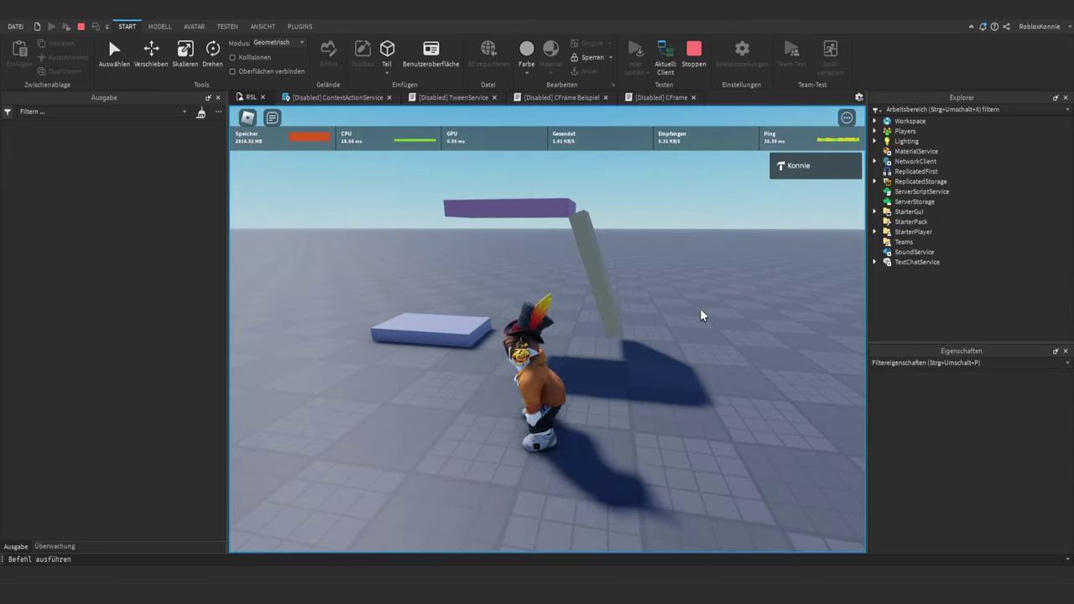
key("w")
key("d")
key("s")
key("w")
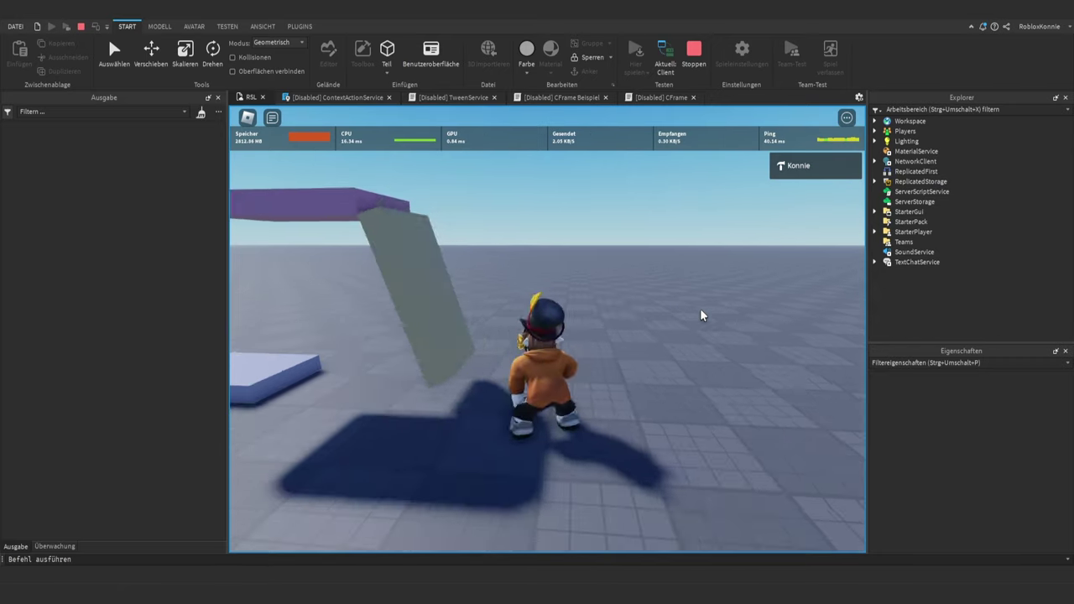
key("a")
key("w")
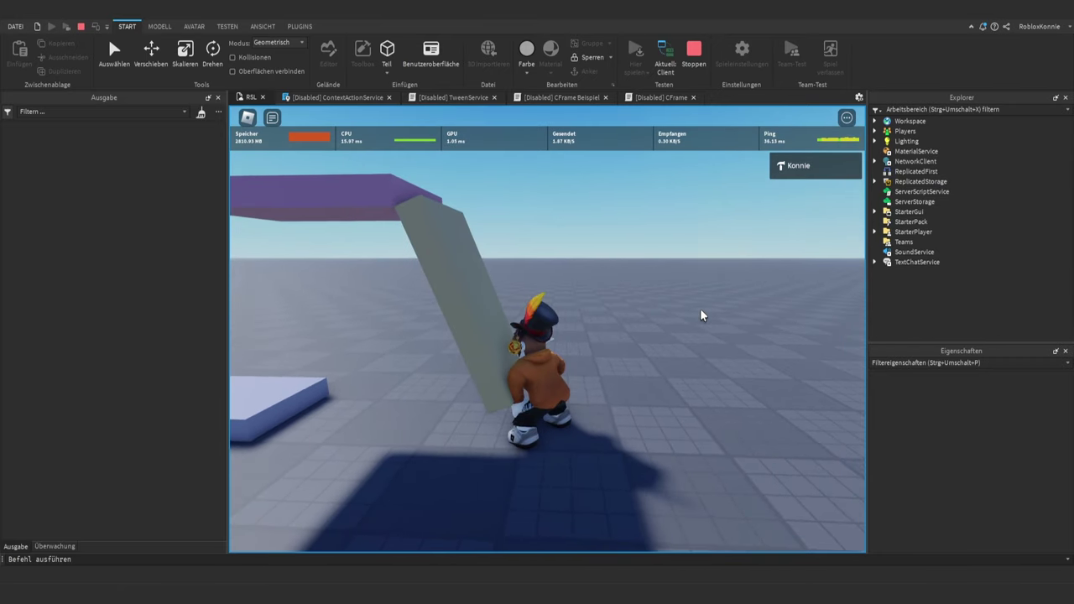
right_click_drag(702, 315, 702, 283)
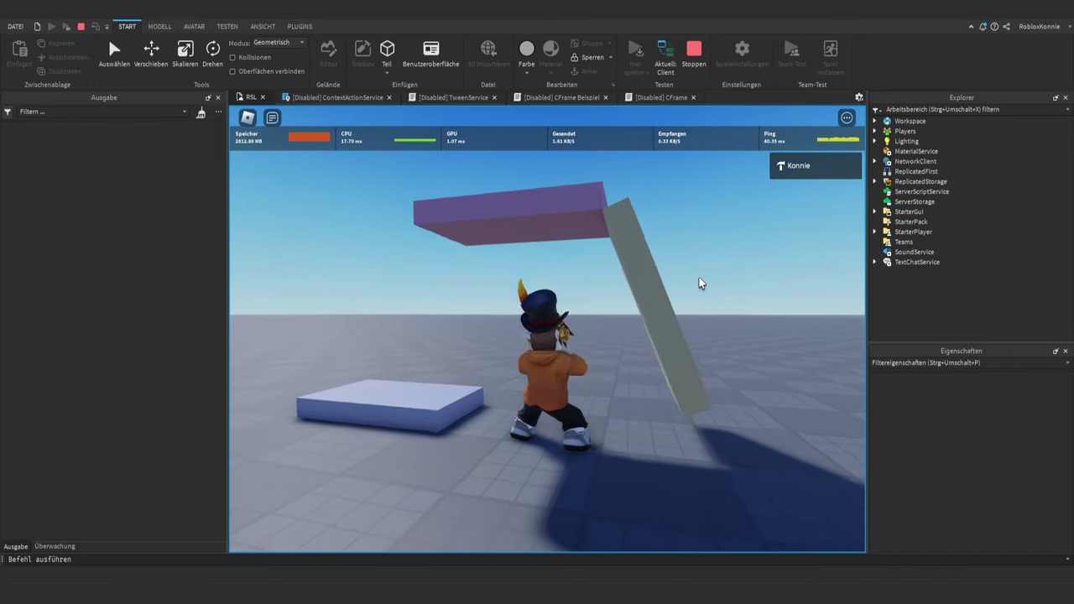
key("d")
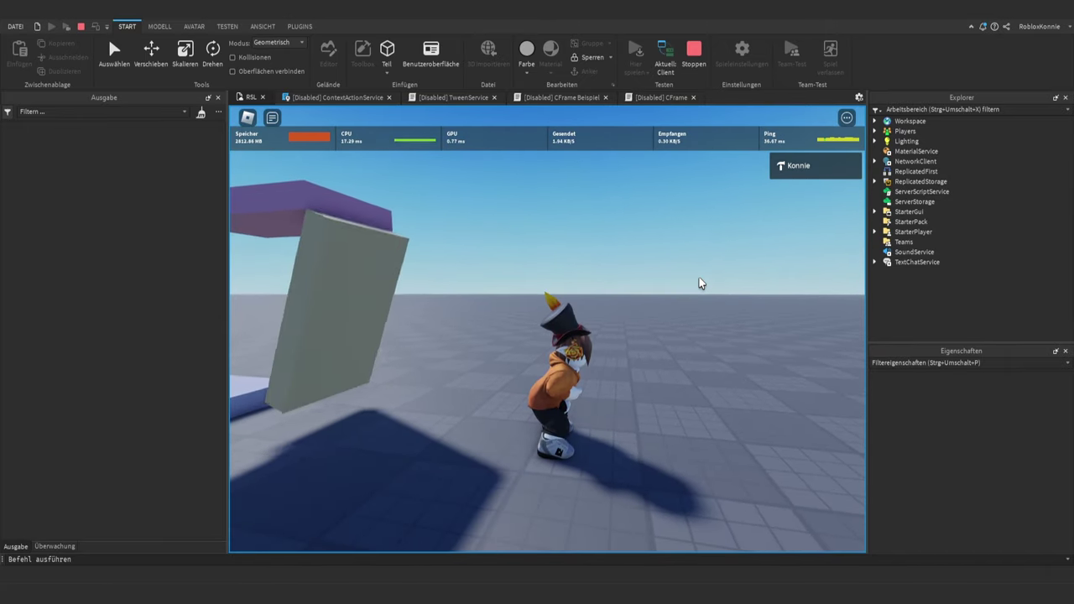
key("a")
key("s")
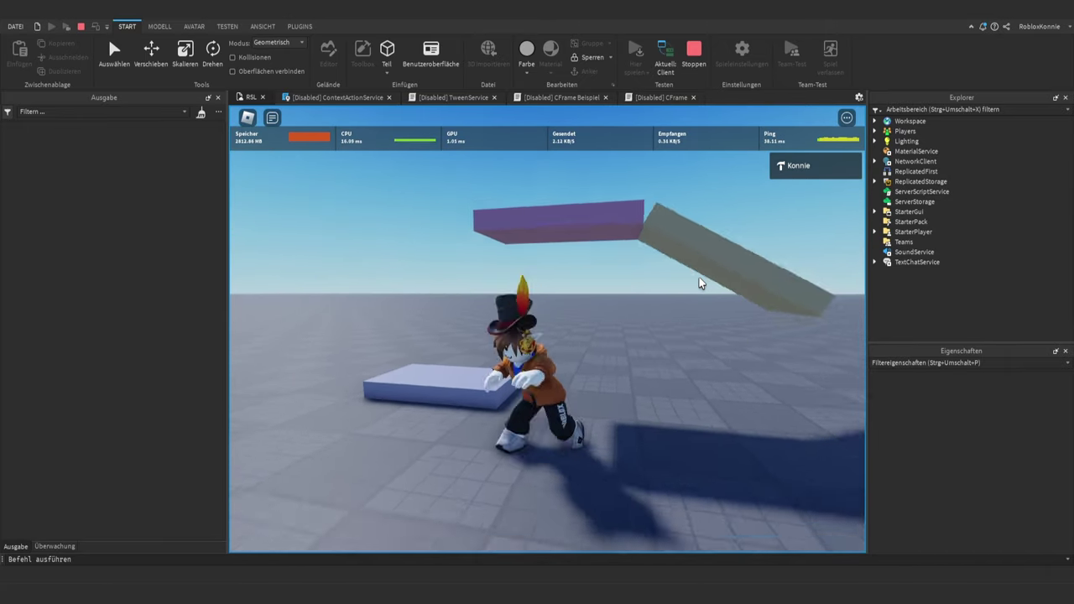
right_click_drag(702, 284, 702, 283)
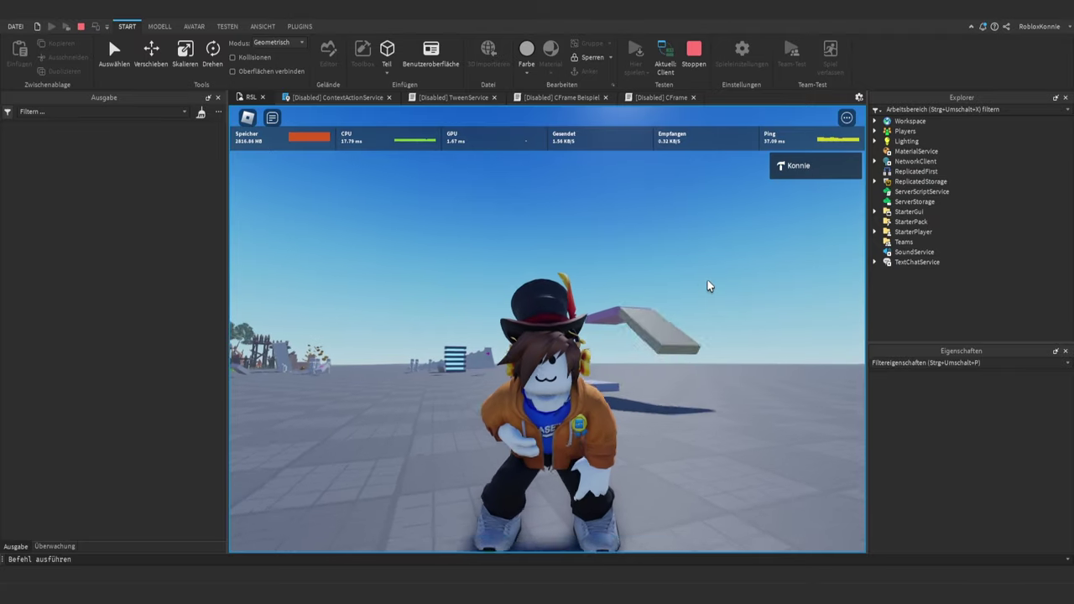
key("w")
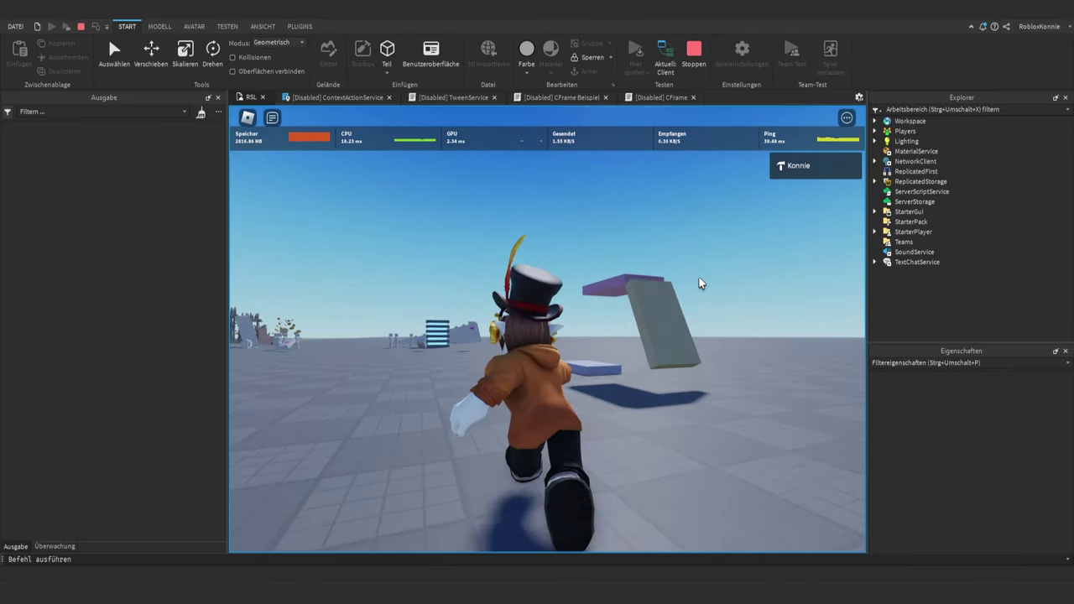
key("a")
right_click_drag(701, 284, 701, 283)
key("w")
key("w")
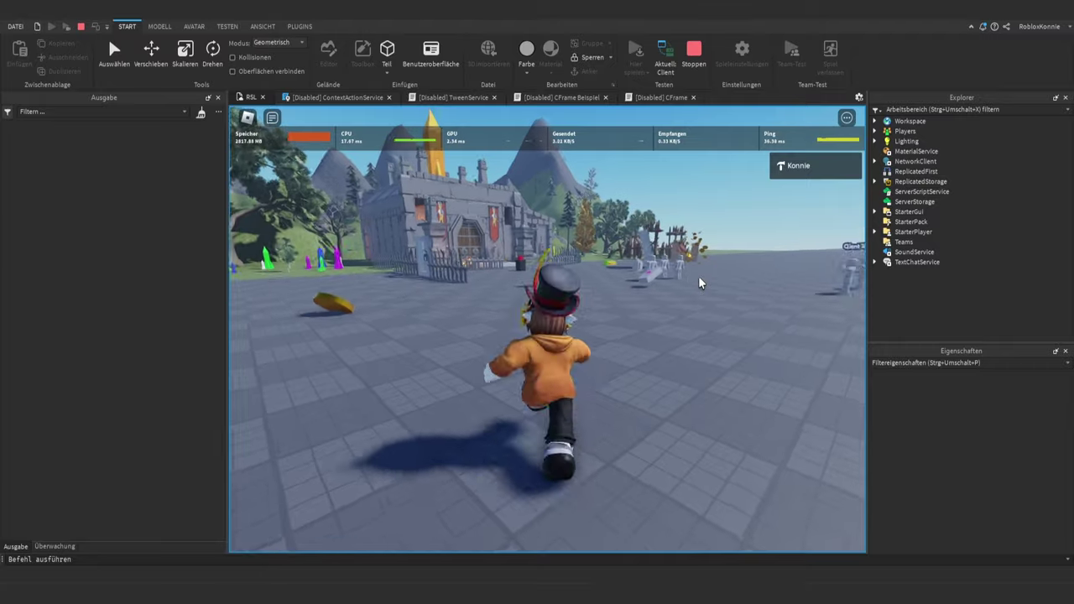
key("w")
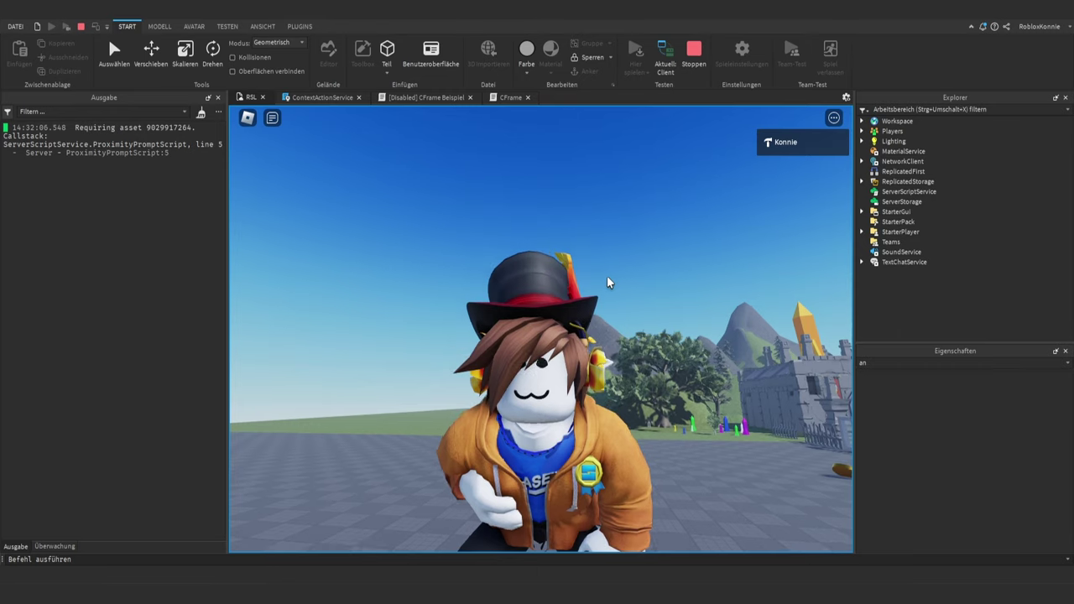
- Walk and jump around on the hinged plate in the playtest to check whether it holds the character
scroll(608, 282, "down", 3)
right_click_drag(608, 283, 608, 283)
key("d")
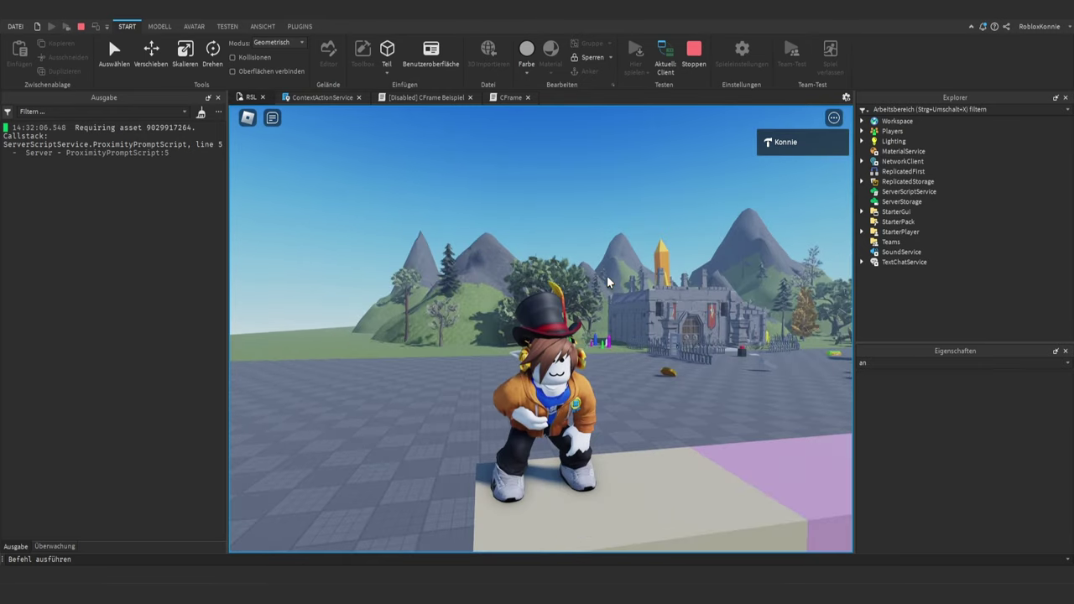
key("a")
key("d")
key("a")
key("d")
key("a")
key("s")
key("space")
right_click_drag(553, 399, 553, 399)
key("w")
right_click_drag(641, 365, 640, 351)
key("space")
key("s")
key("w")
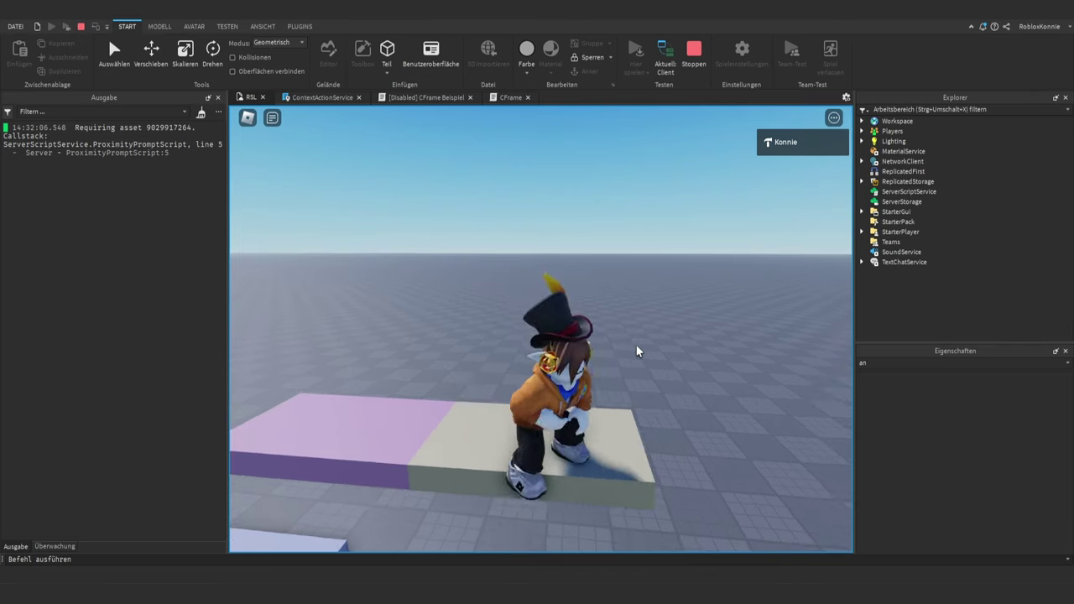
- In the server view, set MotorMaxTorque of Part1's HingeConstraint to 20000 and switch back to the client view
left_click(659, 54)
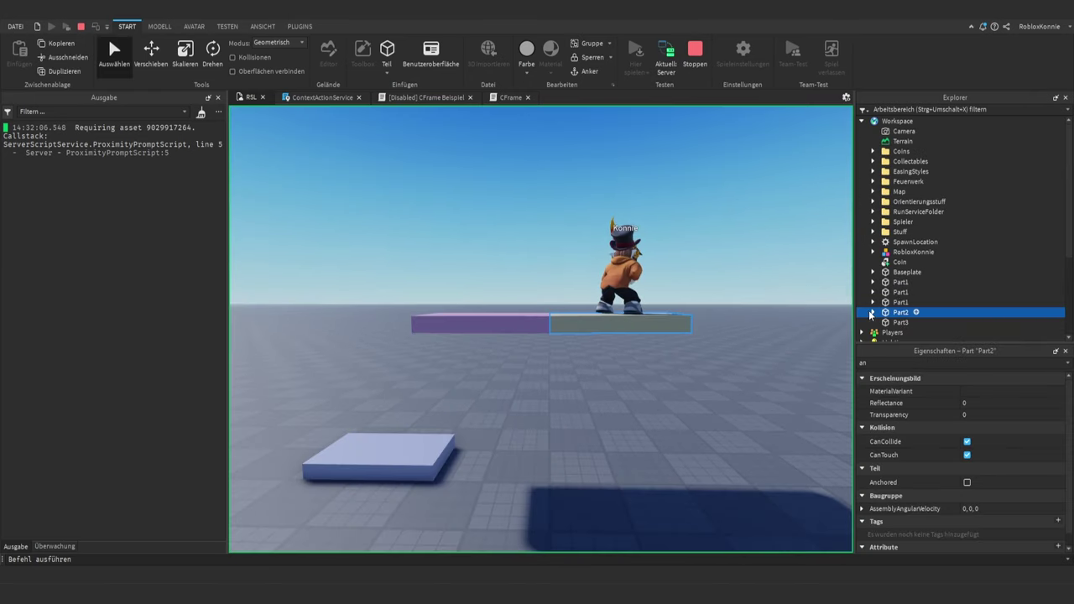
scroll(891, 313, "down", 1)
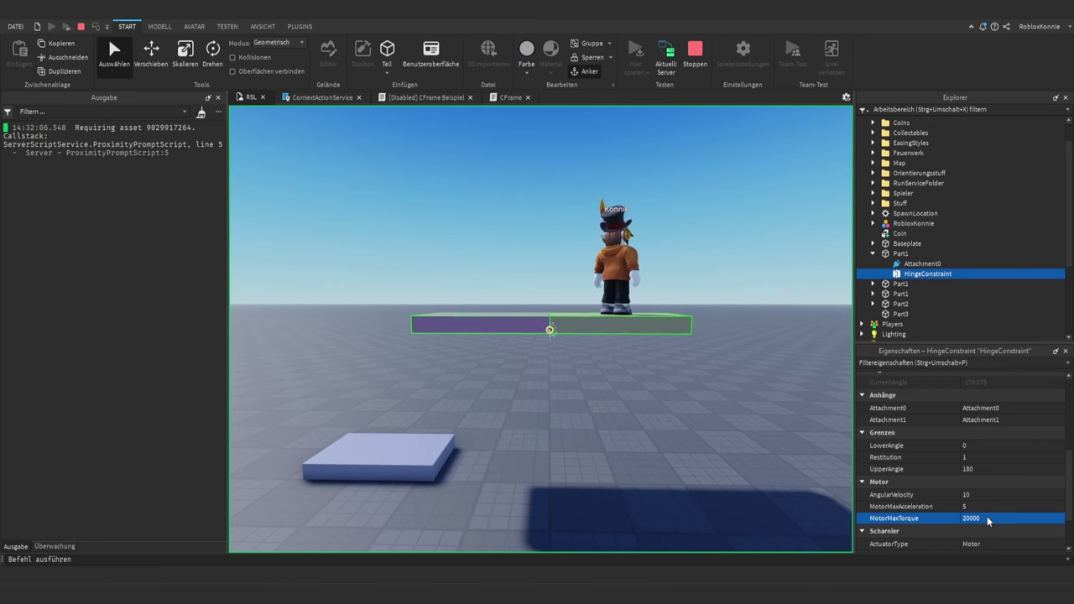
left_click(665, 65)
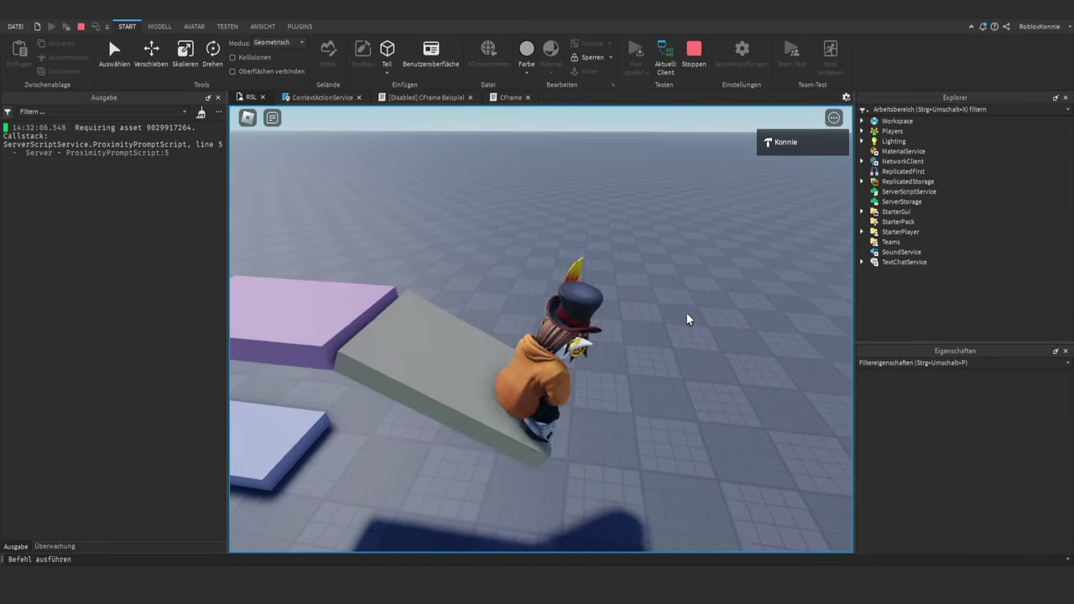
- Walk and jump across the hinged plate to test how far it tilts under the character's weight
key("space")
right_click_drag(687, 320, 687, 320)
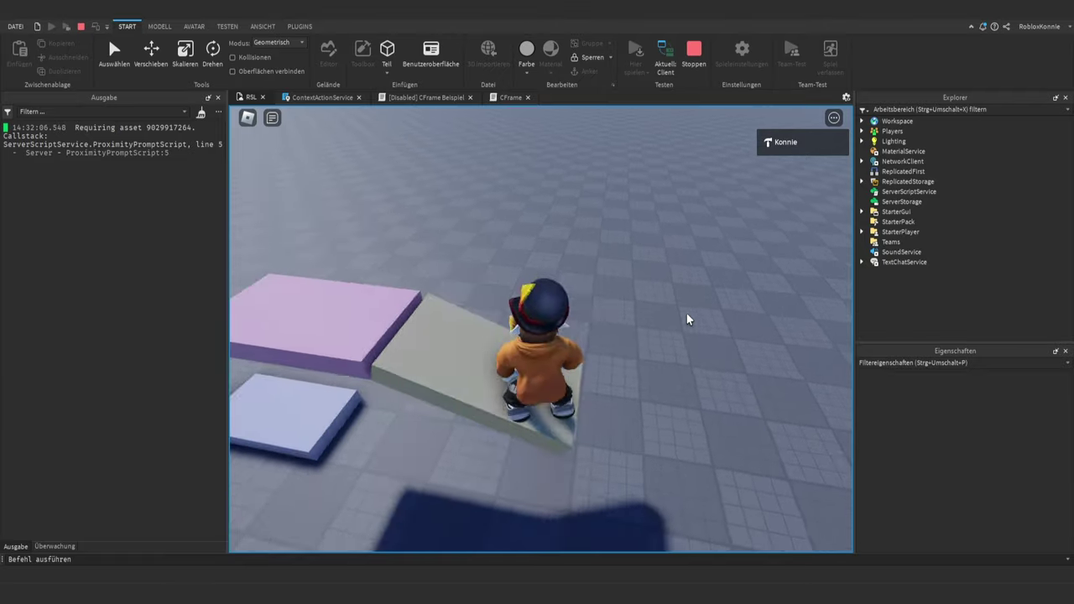
key("d")
key("a")
key("space")
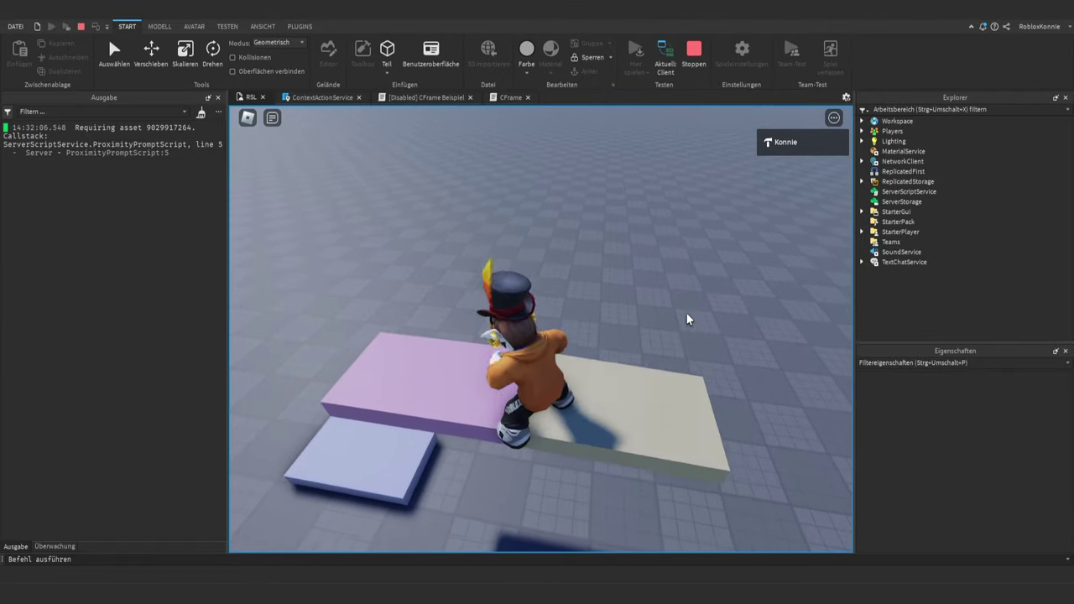
key("s")
right_click_drag(687, 320, 686, 319)
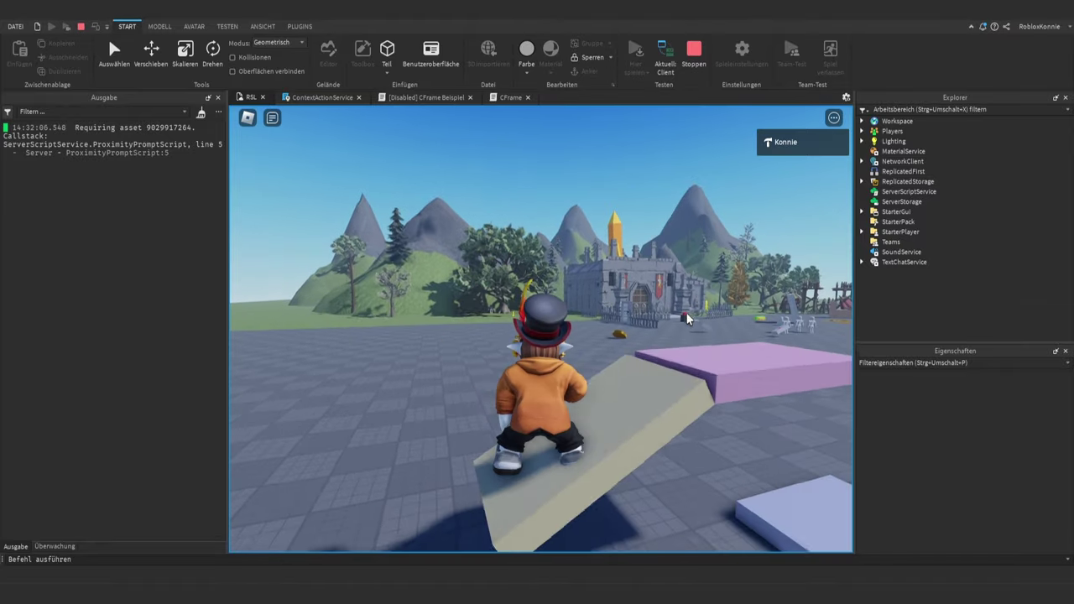
key("w")
key("s")
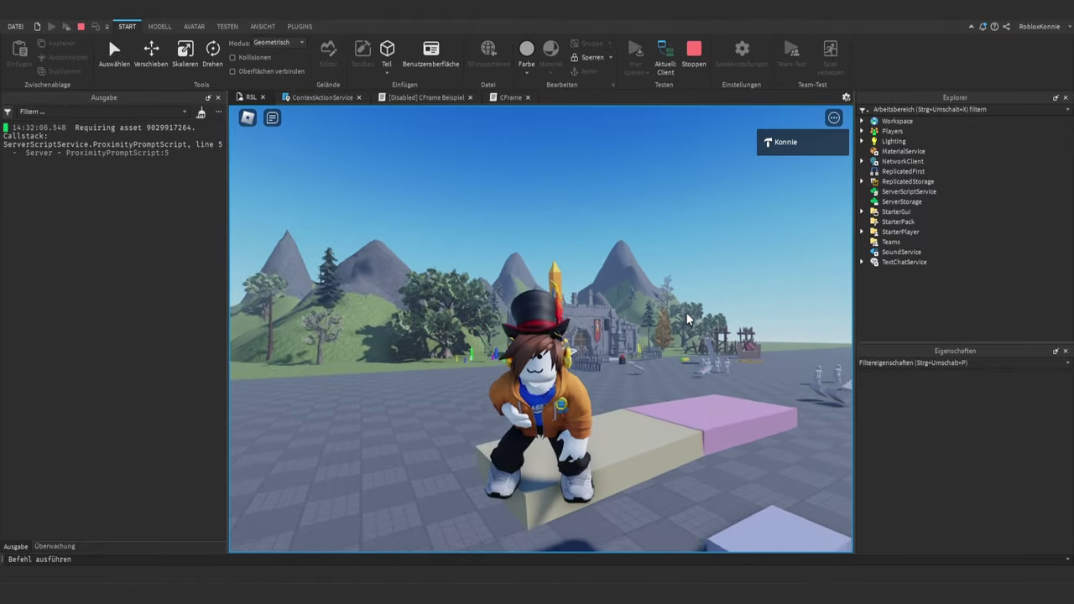
right_click_drag(687, 319, 687, 320)
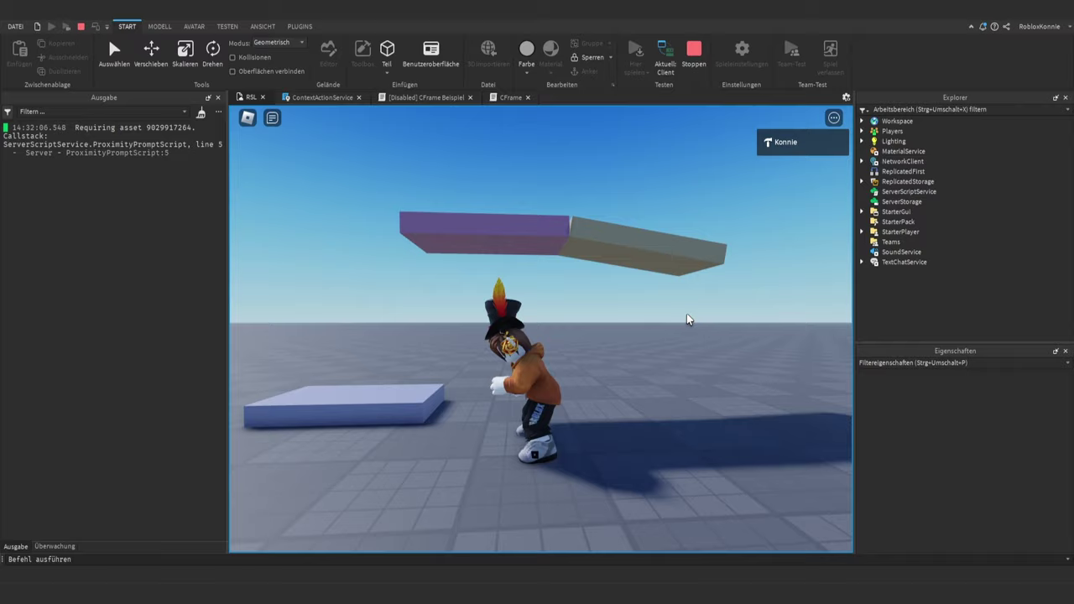
- Jump against the hinged plate from underneath to test how the motor reacts to being pushed
key("d")
right_click_drag(687, 320, 688, 319)
key("space")
key("a")
key("space")
key("space")
key("space")
key("space")
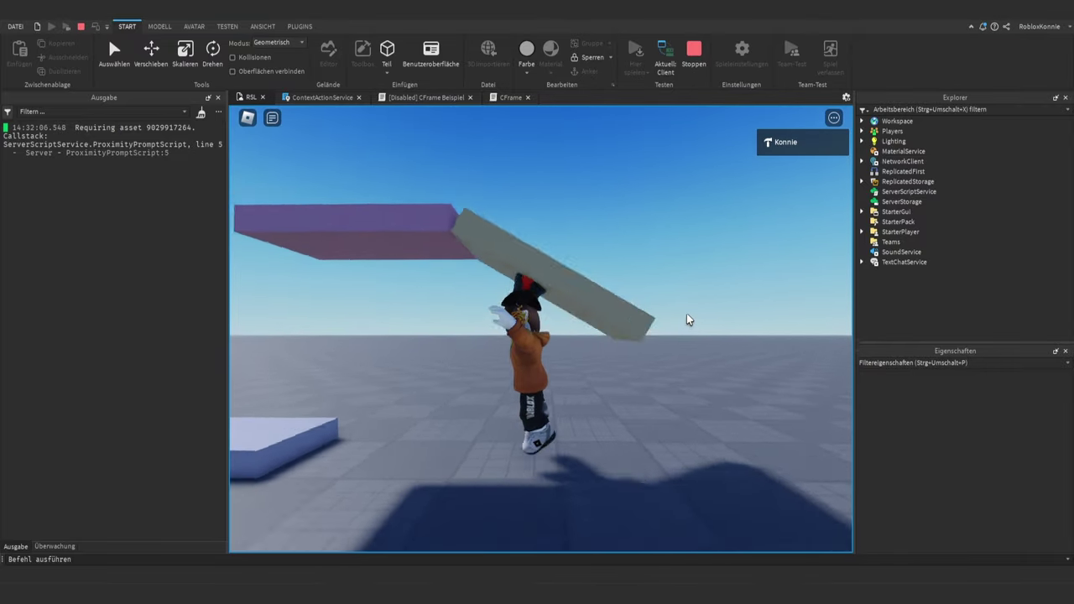
key("w")
key("a")
key("space")
key("space")
key("space")
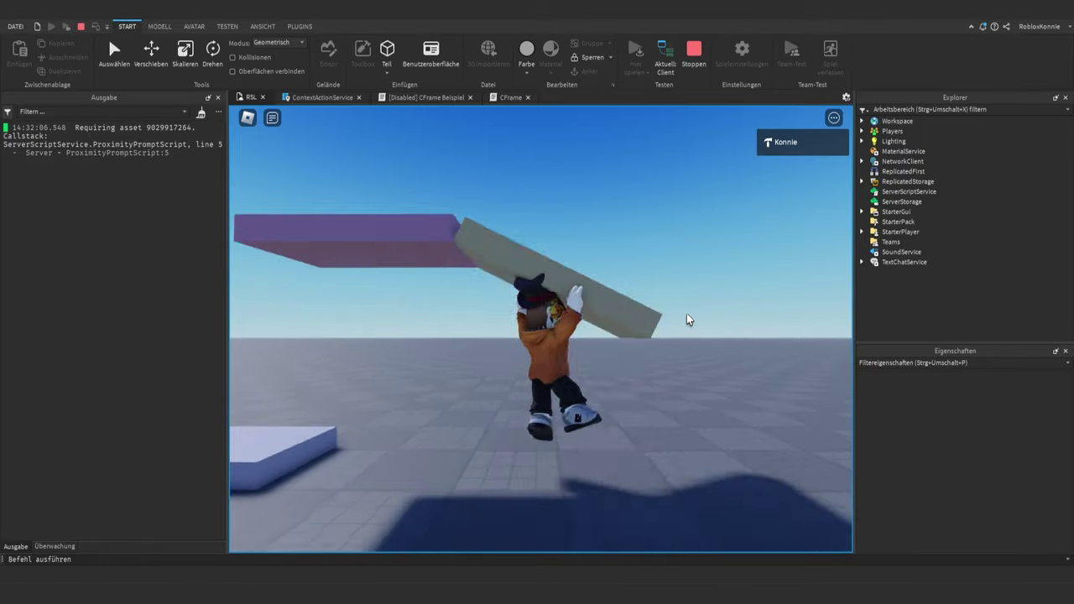
right_click_drag(688, 320, 689, 320)
key("d")
- Stop the playtest and set MotorMaxTorque of Part1's HingeConstraint to 20000 in the place itself
key("shift+F5")
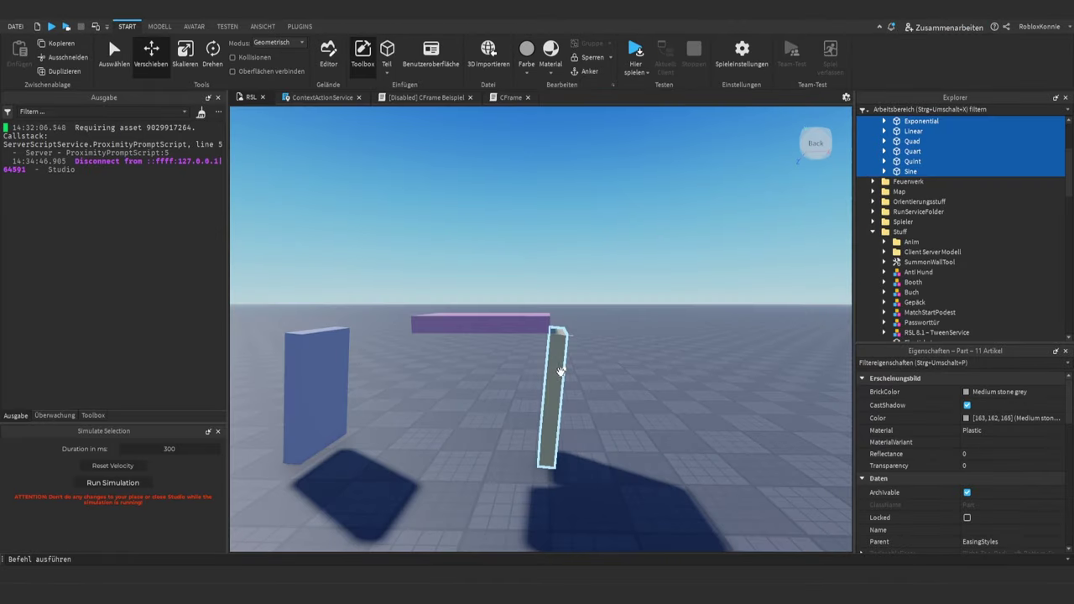
left_click(561, 371)
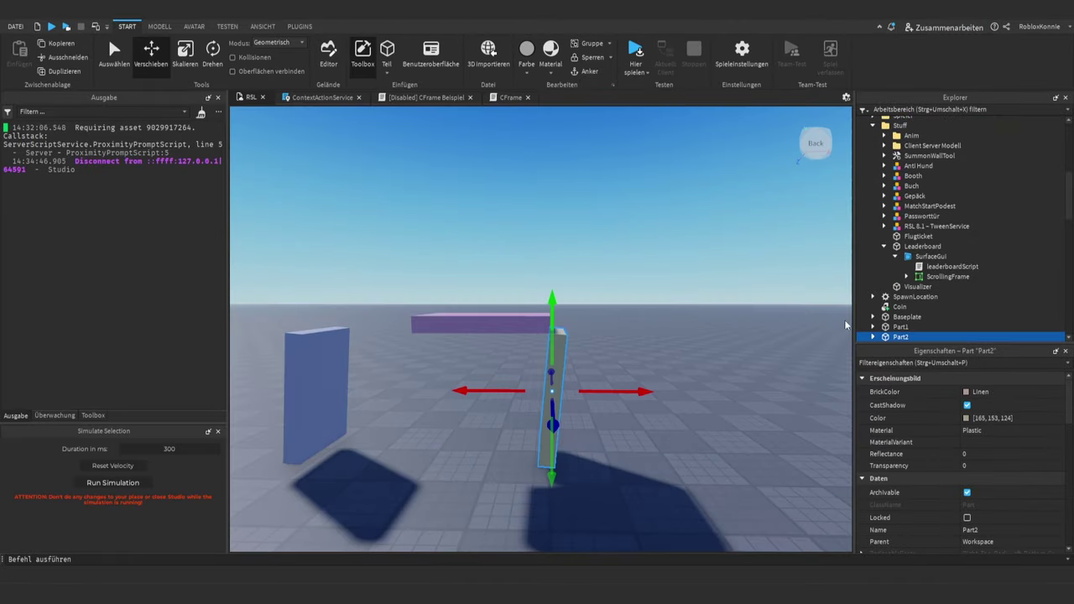
left_click(873, 251)
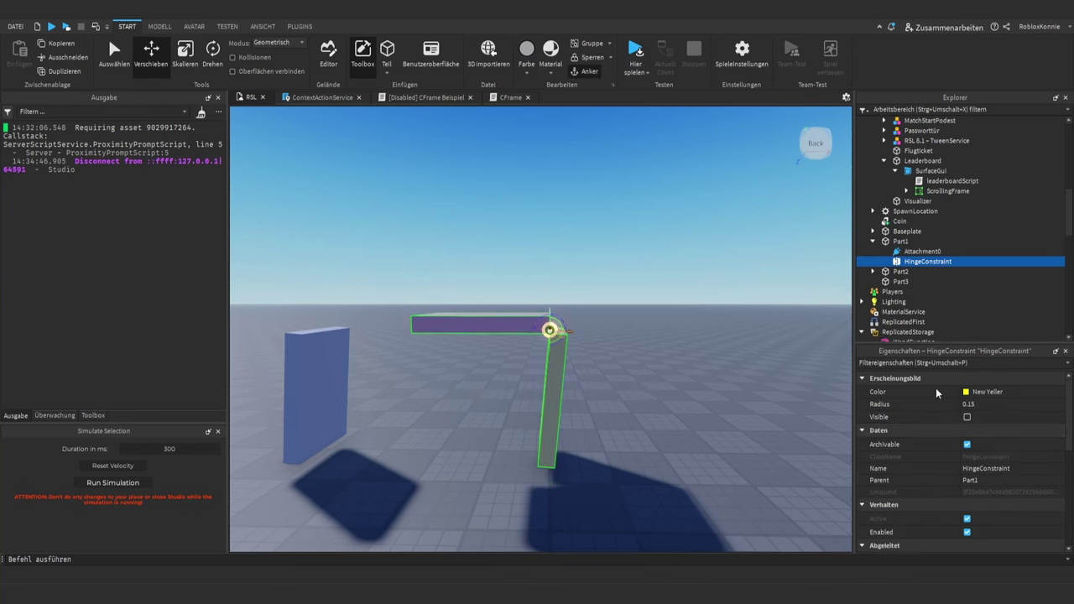
scroll(932, 404, "down", 5)
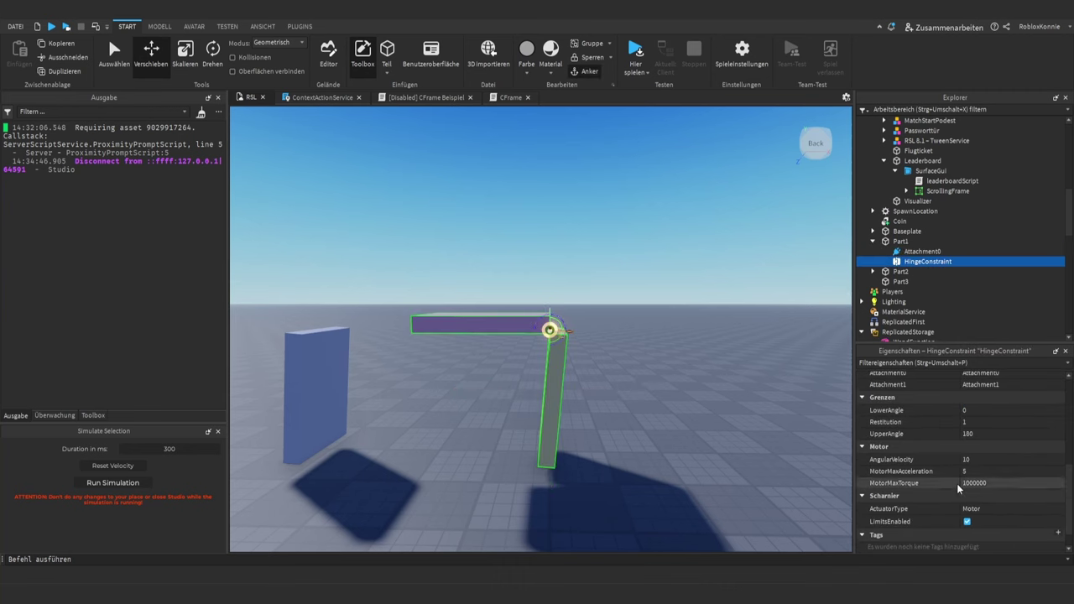
left_click(997, 483)
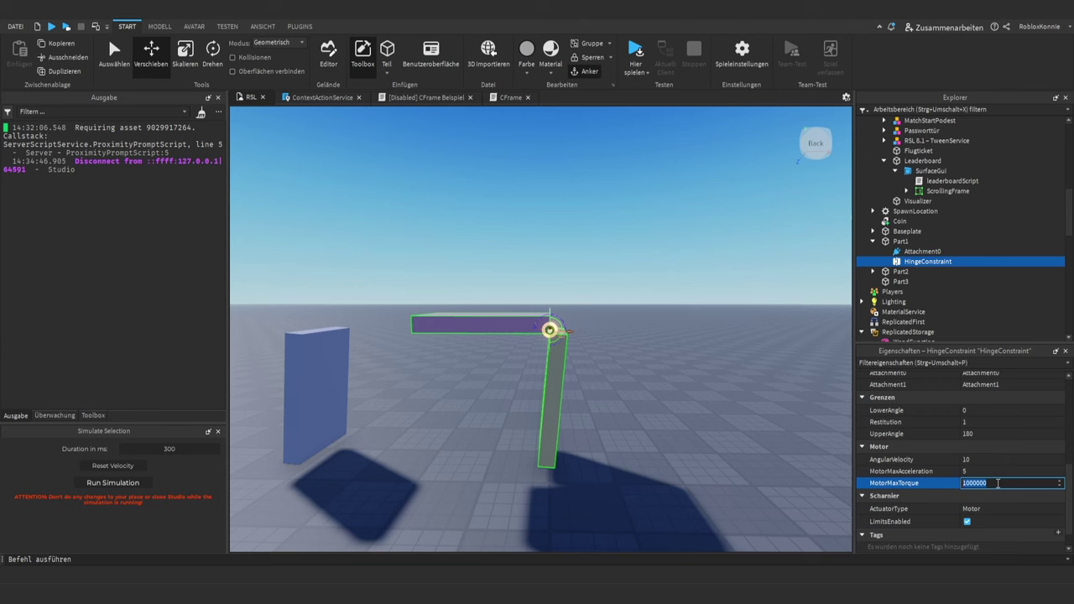
type("20")
key("Return")
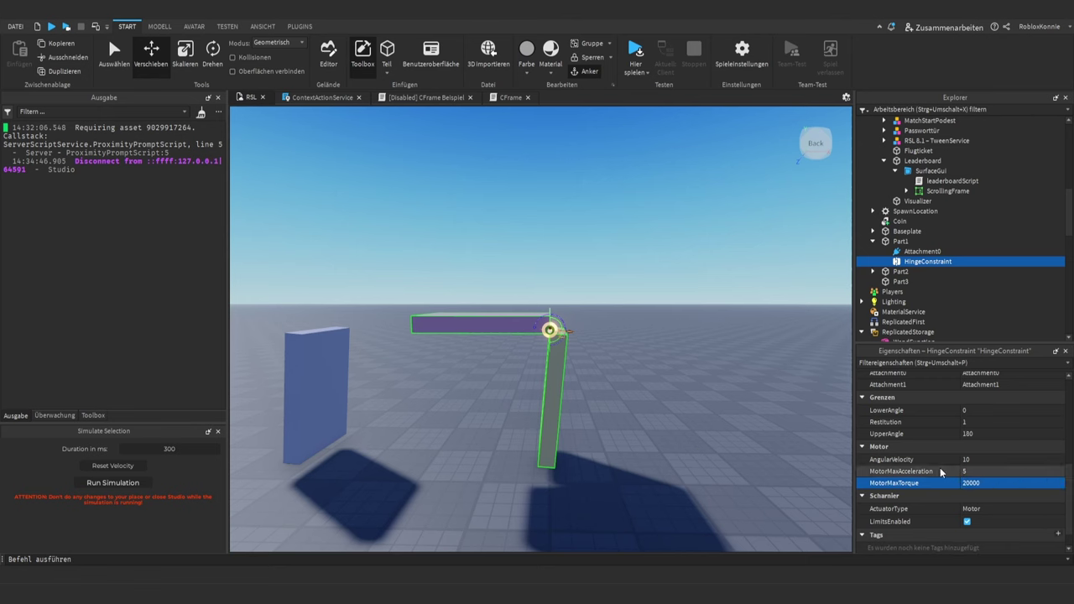
- Change the ActuatorType of Part1's HingeConstraint from Motor to Servo
left_click(977, 508)
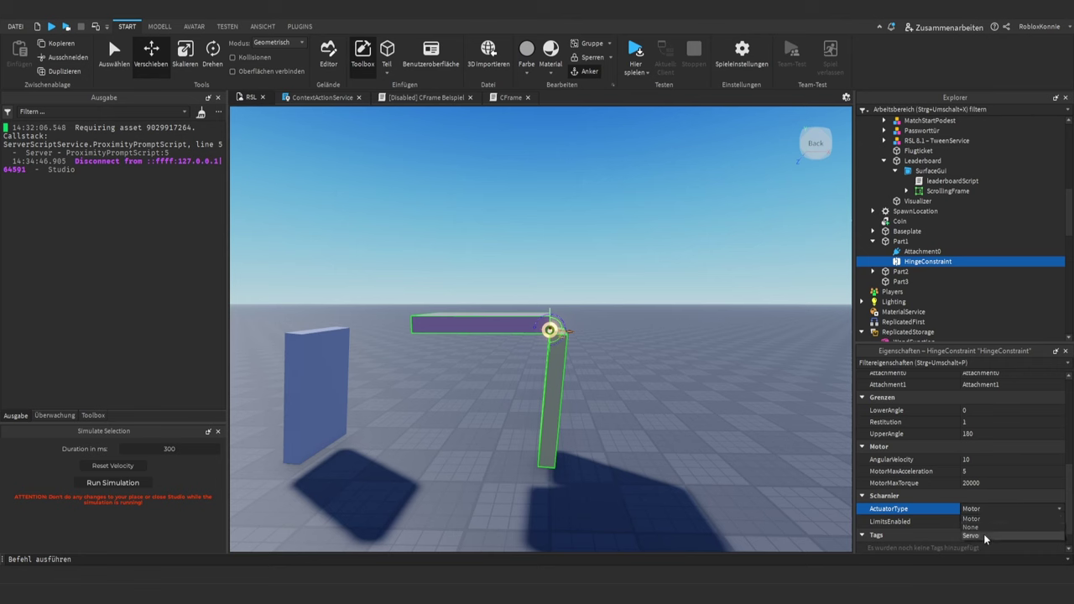
left_click(985, 535)
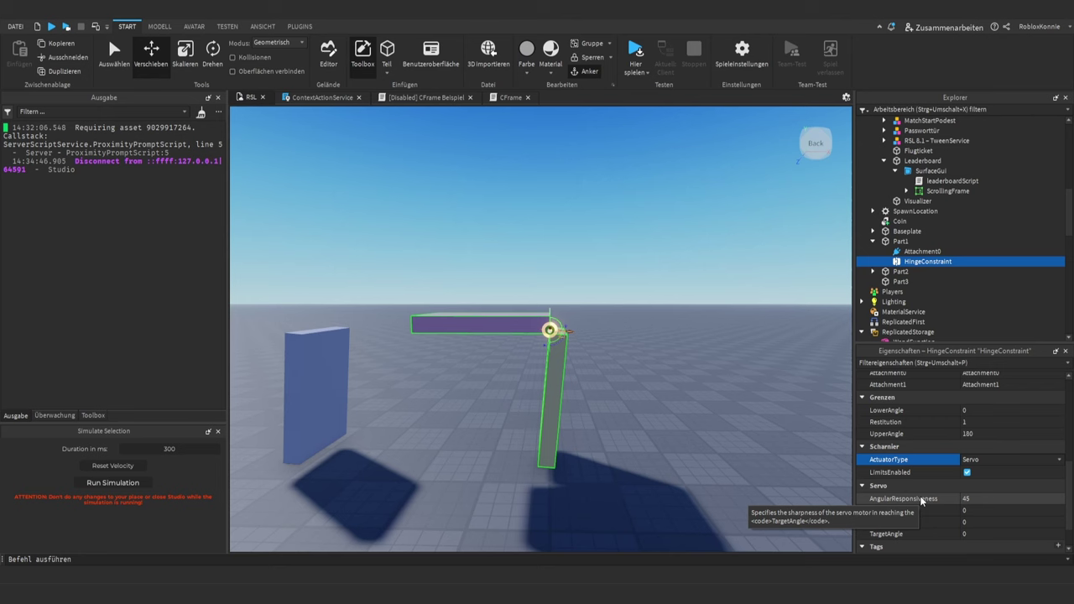
scroll(729, 422, "up", 6)
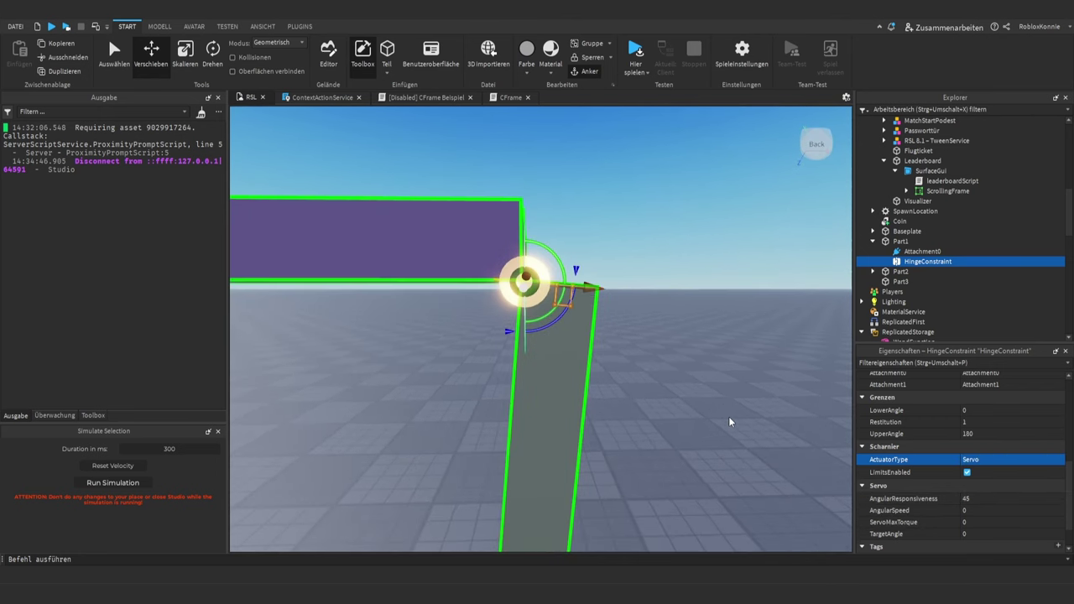
- Run the simulation without a character and set ServoMaxTorque of Part1's HingeConstraint to 20000
left_click(638, 72)
left_click(648, 101)
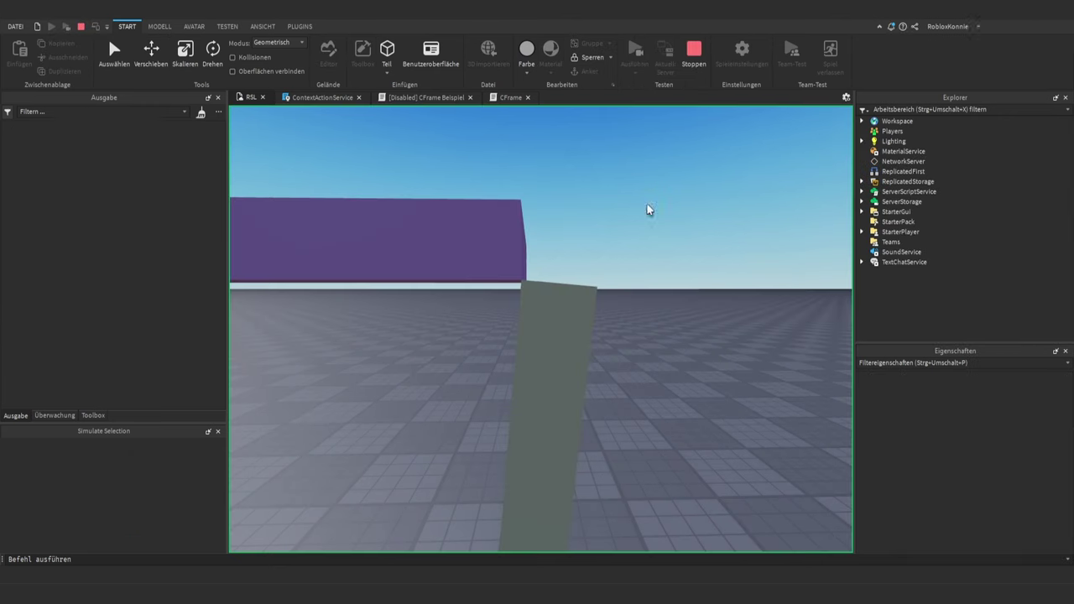
left_click(556, 318)
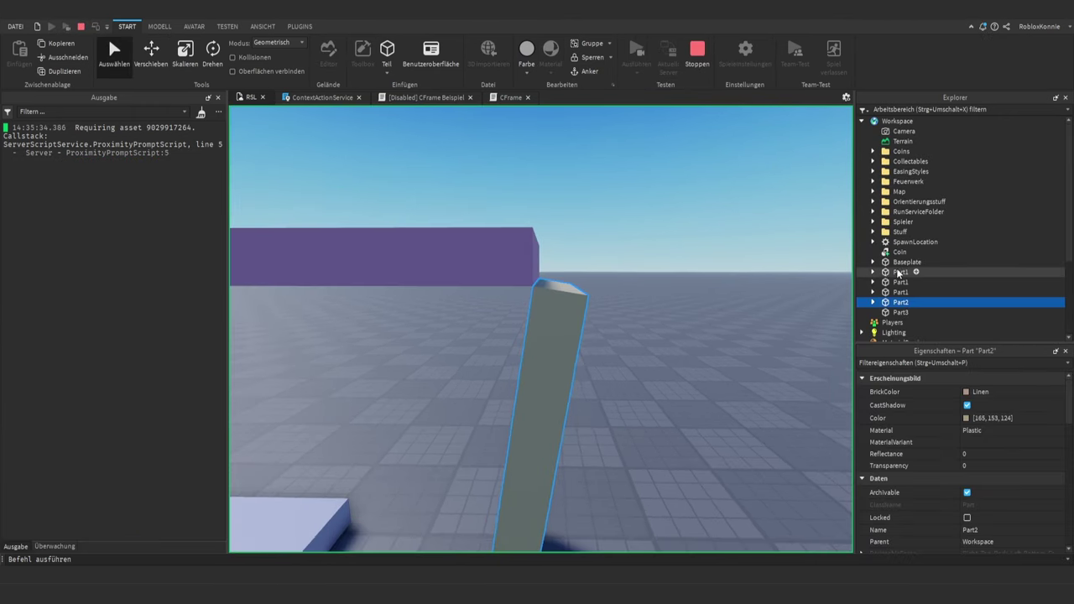
left_click(873, 271)
left_click(927, 292)
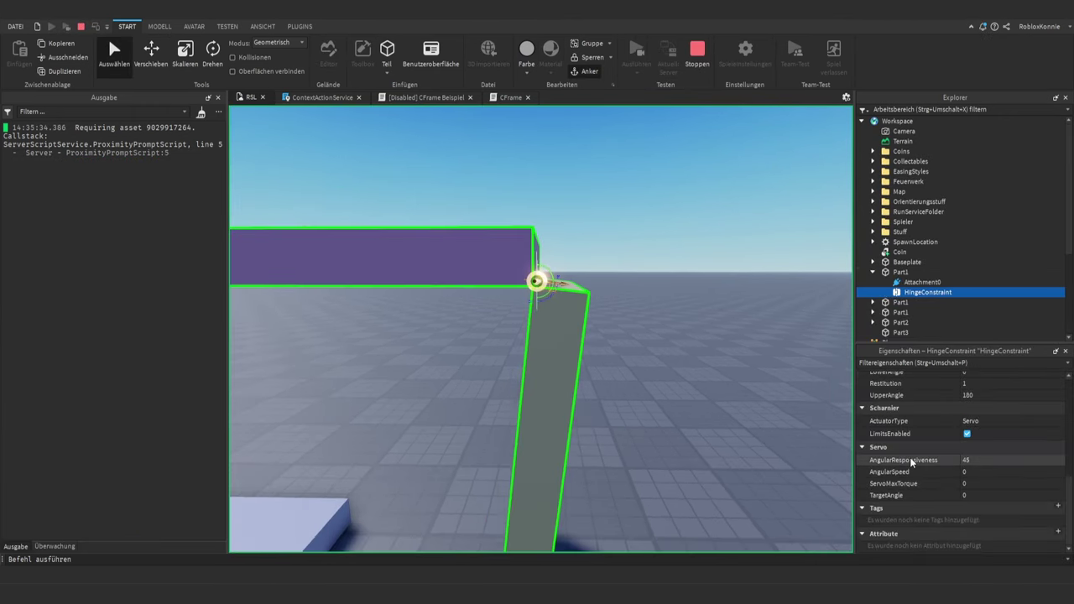
left_click(993, 484)
type("20000")
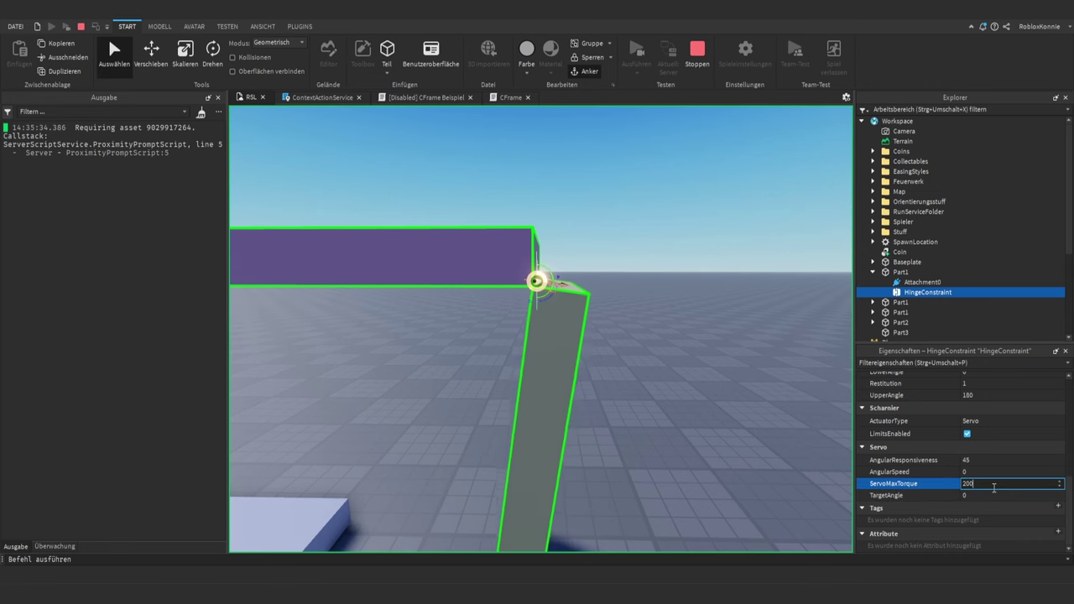
key("Return")
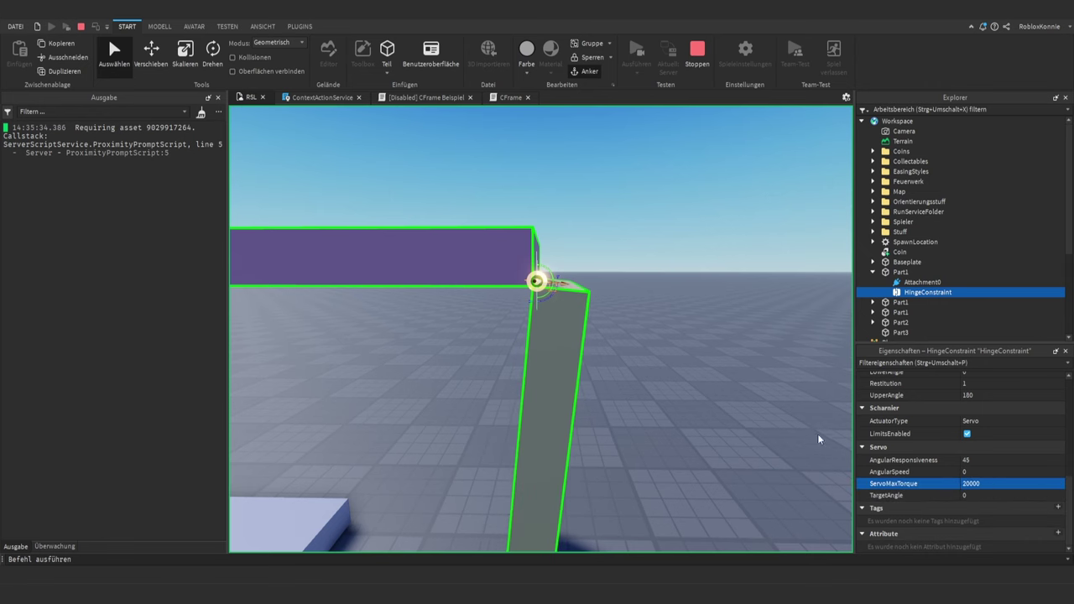
- Set the servo's AngularSpeed to 10 and its TargetAngle to 90 in the running simulation
left_click(973, 473)
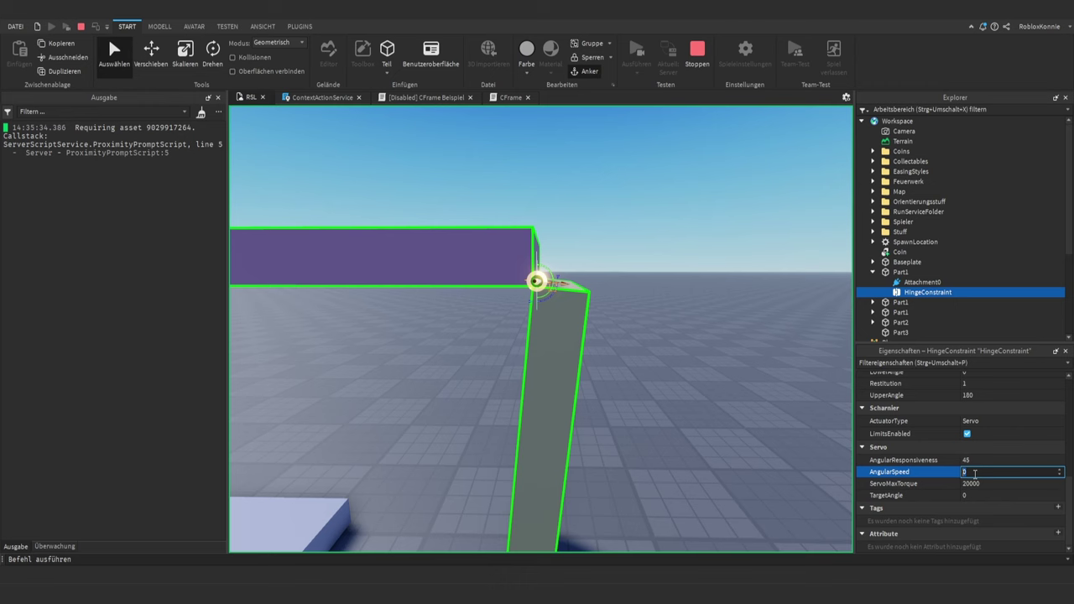
key("Return")
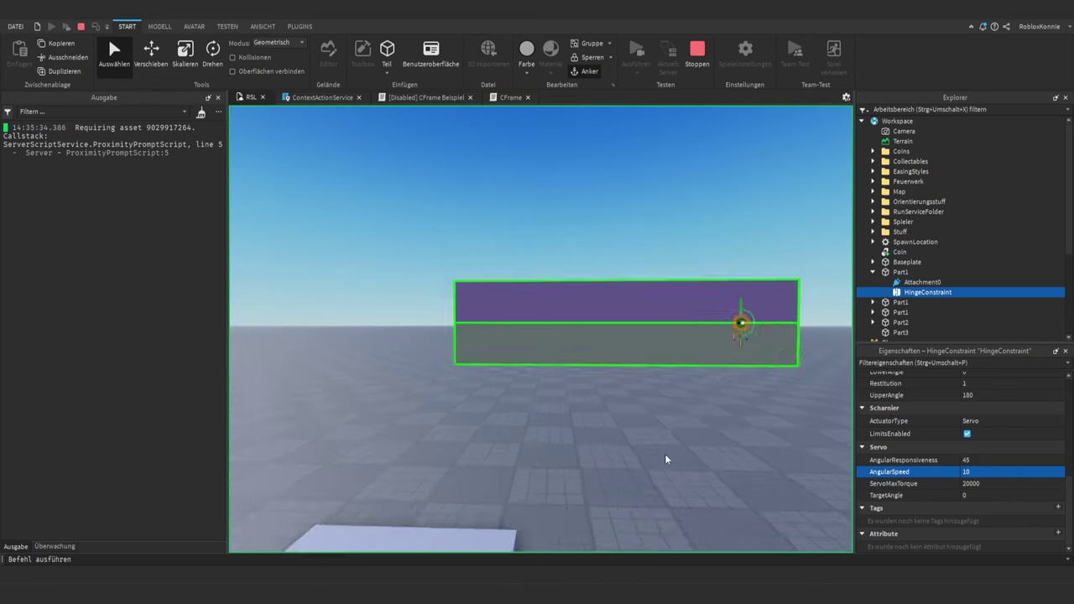
left_click(978, 471)
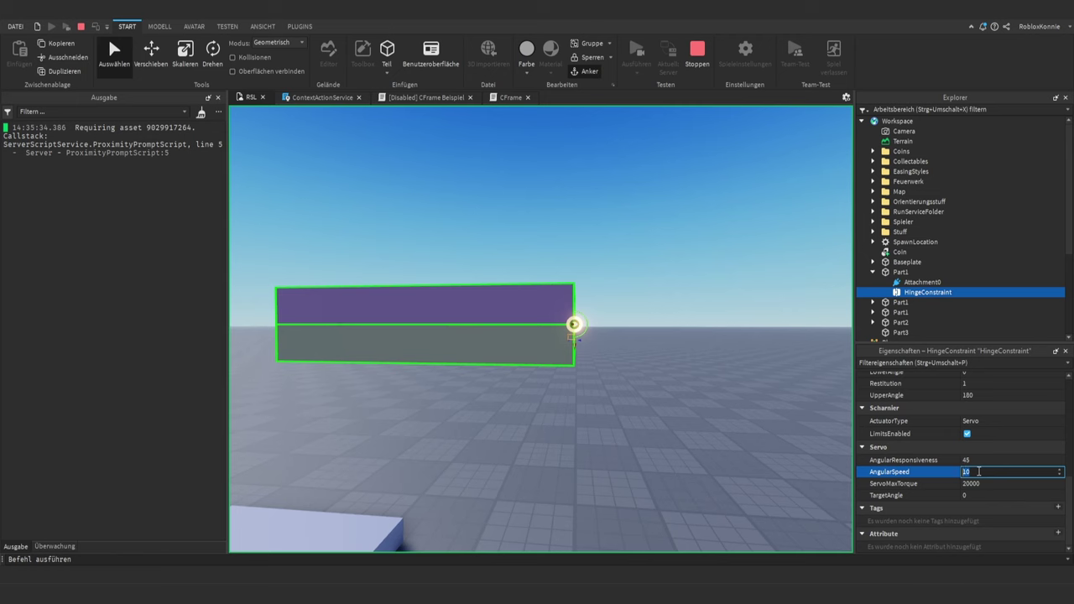
left_click(979, 496)
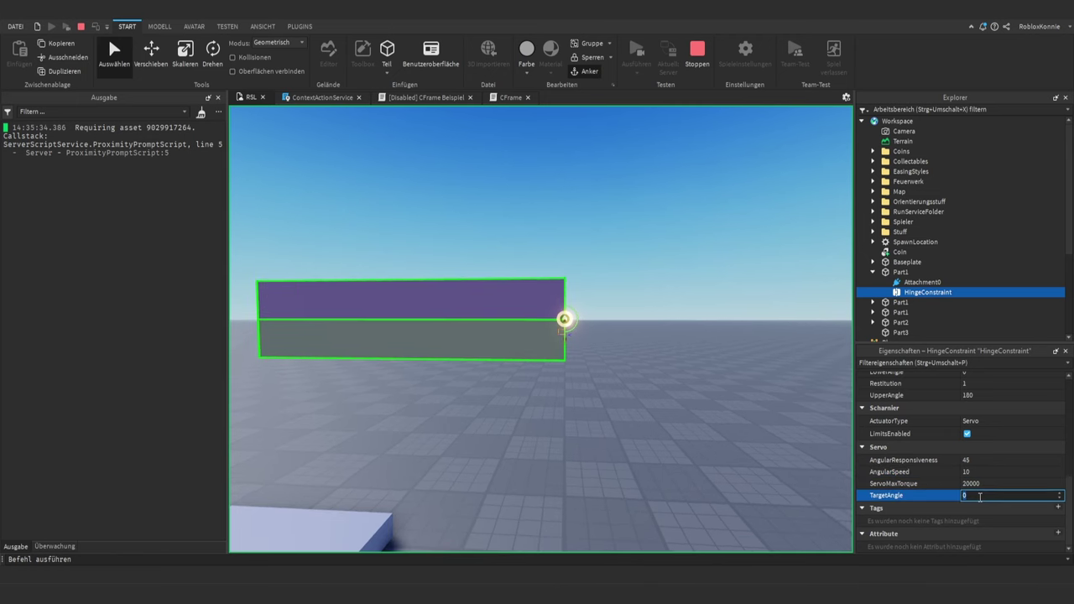
type("90")
key("Return")
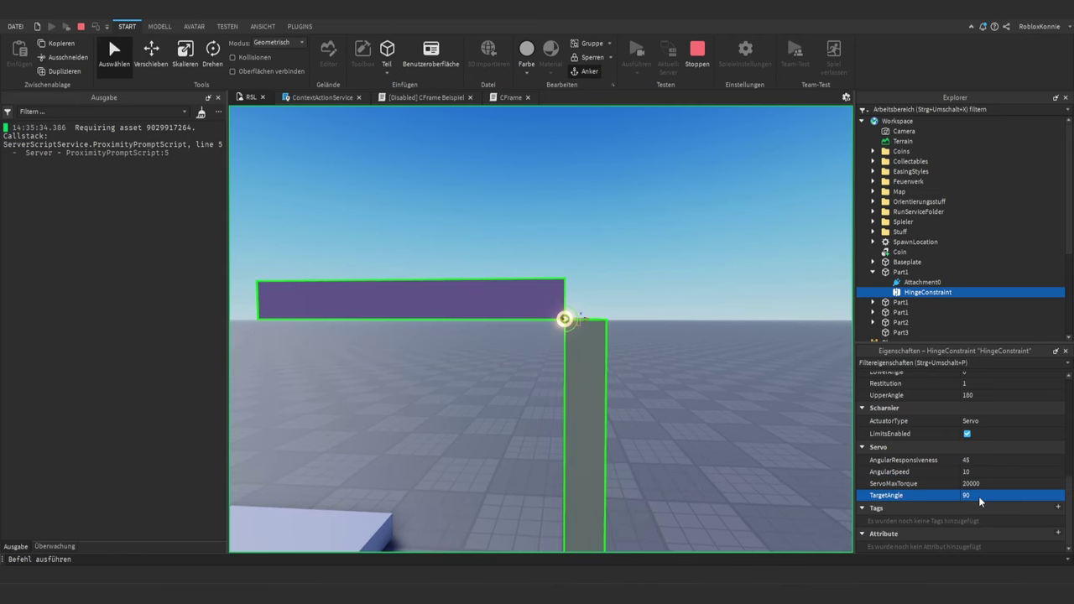
- Lower the servo's AngularResponsiveness to 5 and set TargetAngle to 0 to test a slower closing movement
left_click(979, 460)
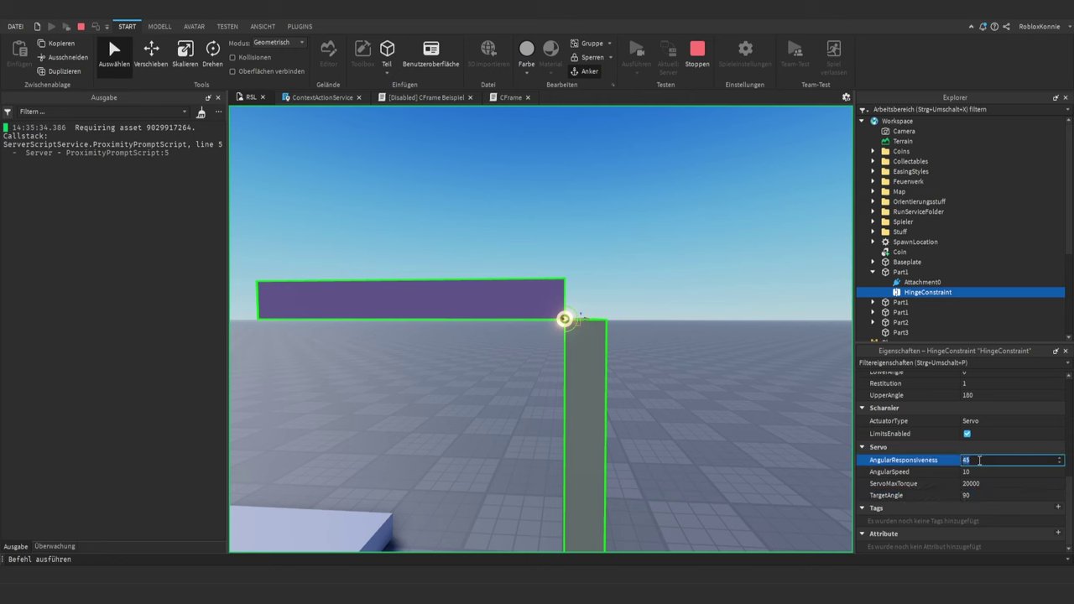
type("5")
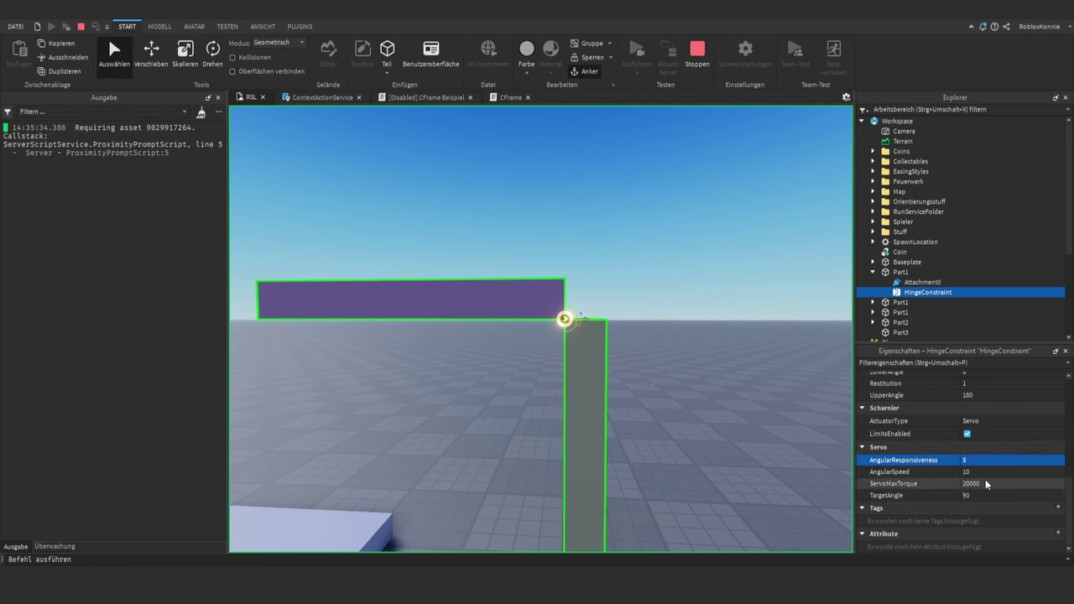
left_click(981, 495)
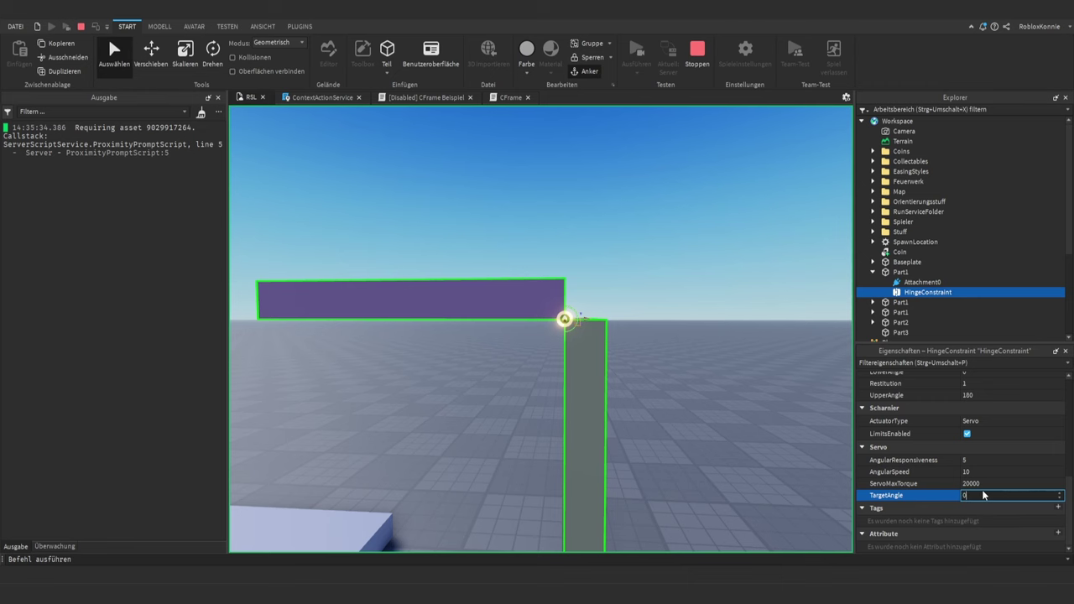
type("0")
key("Return")
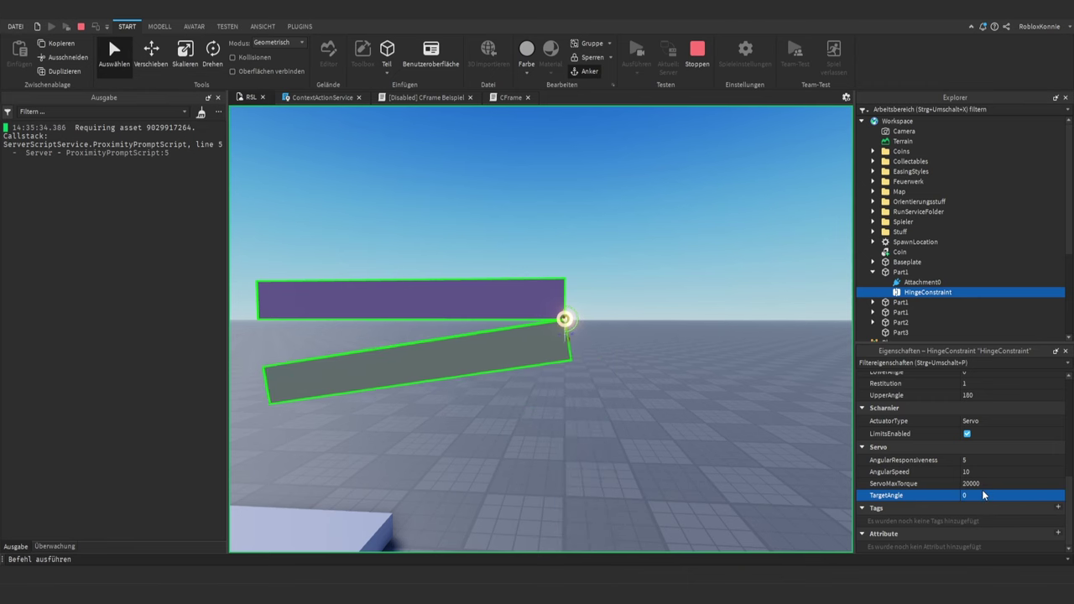
- Raise ServoMaxTorque of the HingeConstraint to 200000 and compare how the two plates line up
right_click_drag(566, 428, 566, 428)
key("w")
key("s")
left_click(1006, 484)
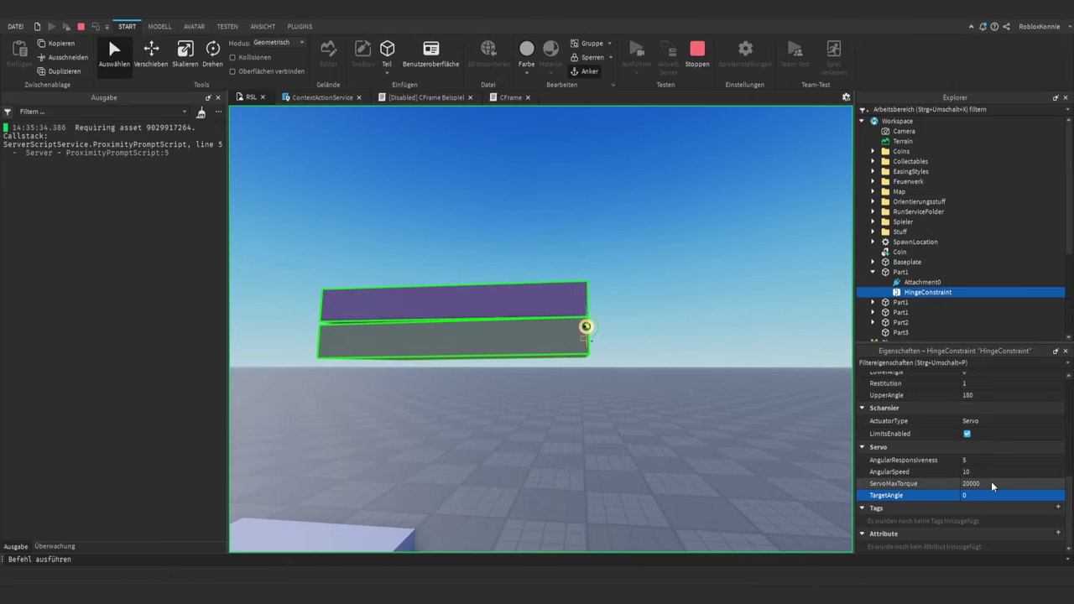
type("0")
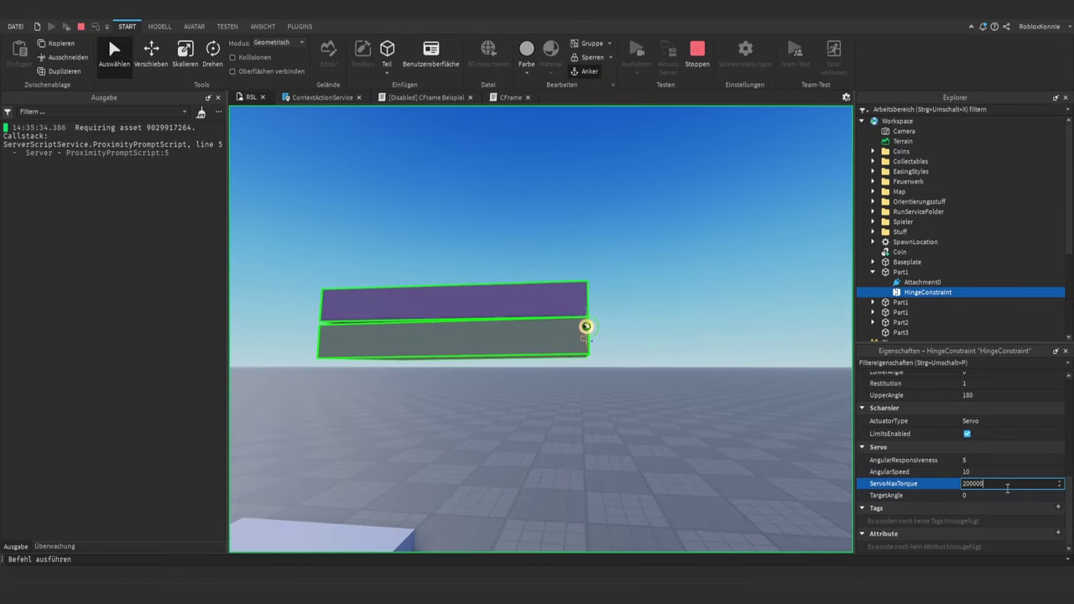
key("Return")
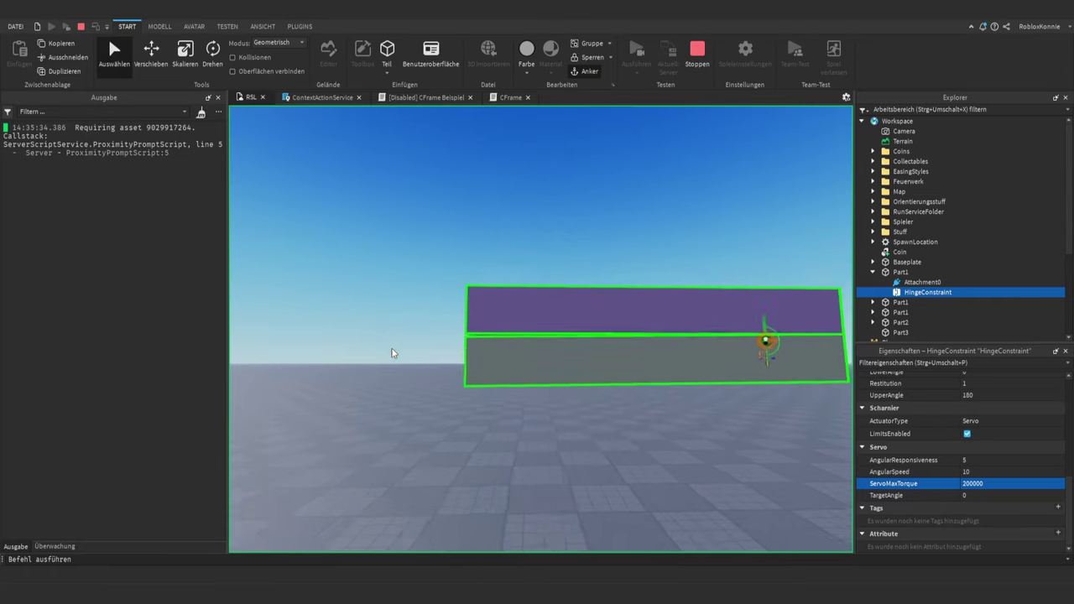
- Set the servo's AngularResponsiveness to 10 and ServoMaxTorque to 20000
left_click(999, 462)
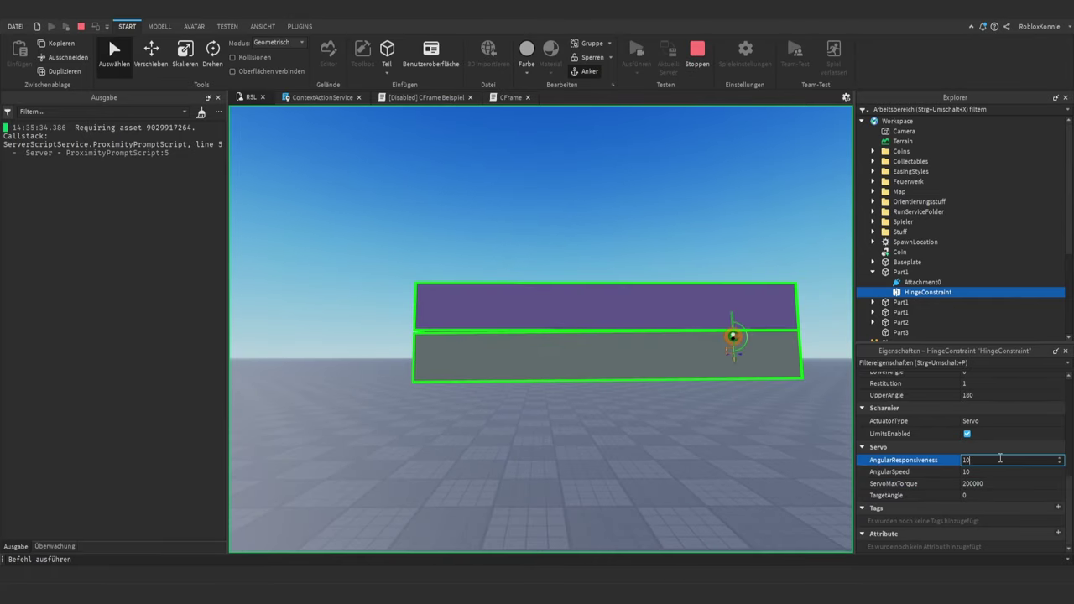
key("Return")
right_click_drag(431, 344, 434, 345)
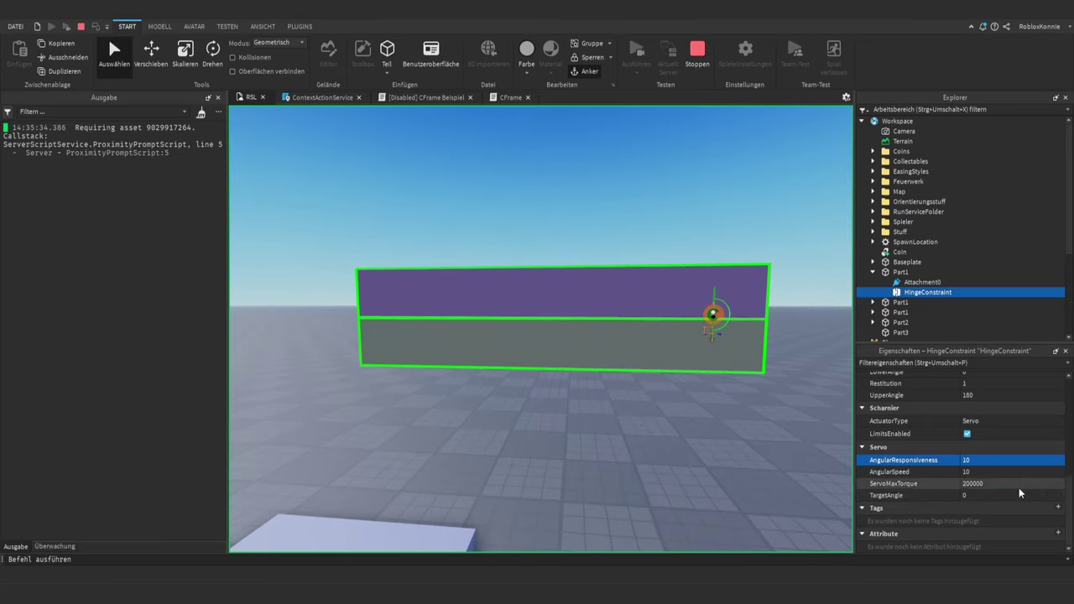
left_click(1016, 485)
left_click(1016, 484)
key("BackSpace")
key("Return")
- Set the servo's TargetAngle to 145 to swing the hinged plate outward
left_click(1001, 494)
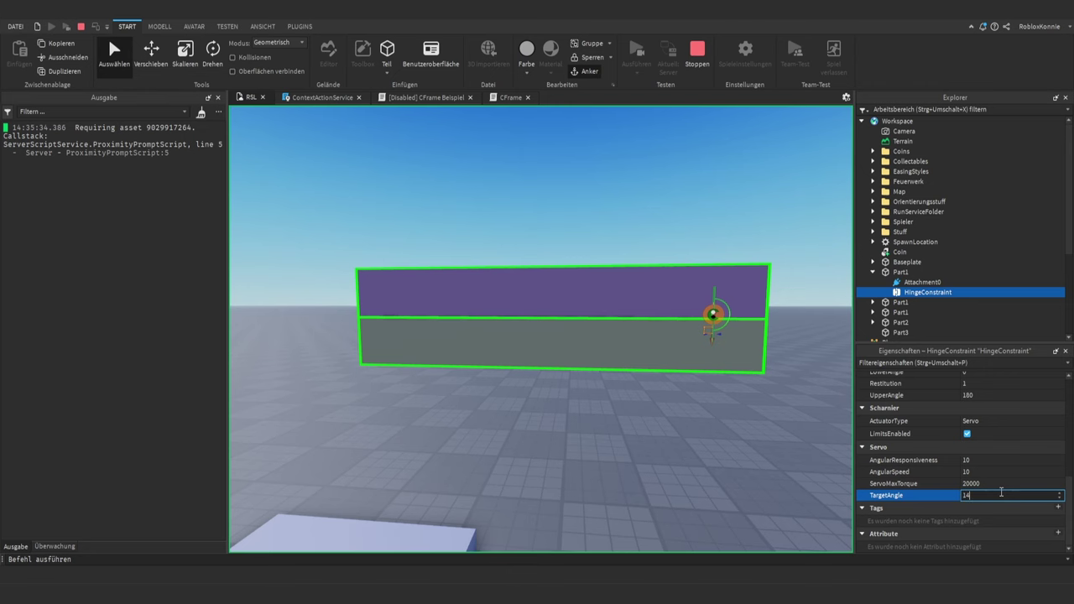
key("Return")
right_click_drag(590, 438, 592, 444)
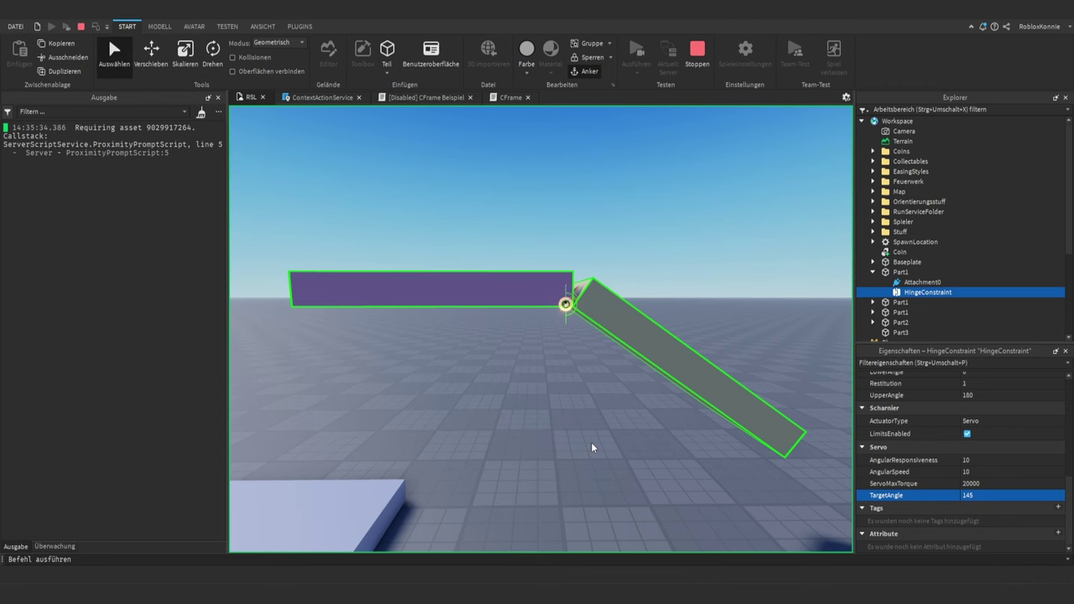
- Examine the hinge and the angled plate in the running simulation, both up close and from a distance
right_click_drag(548, 431, 548, 431)
scroll(547, 431, "down", 3)
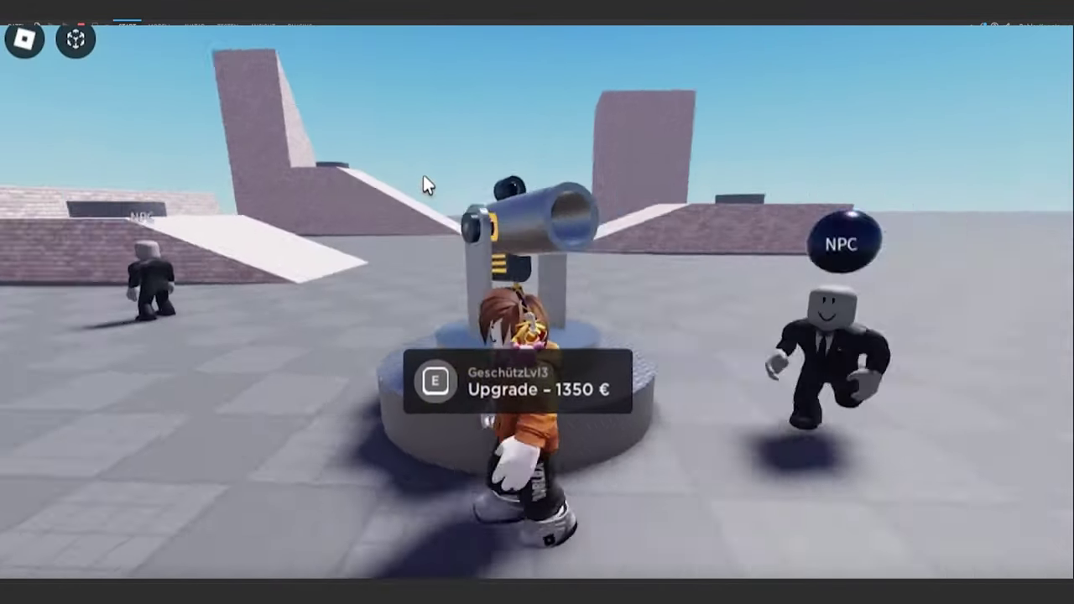
key("s")
right_click_drag(423, 175, 423, 175)
key("s")
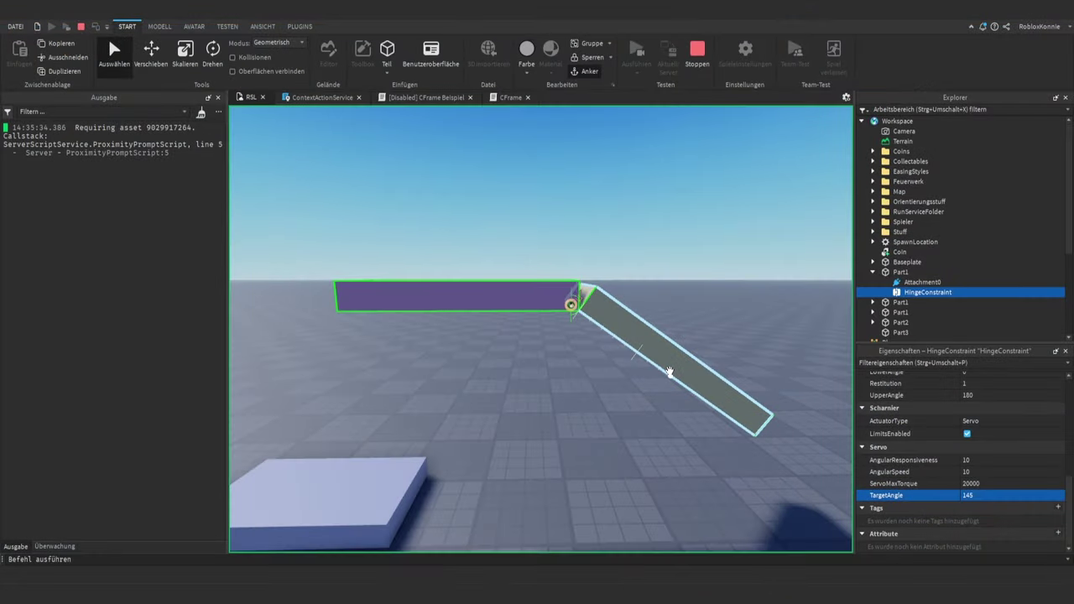
scroll(670, 374, "down", 5)
scroll(598, 348, "up", 6)
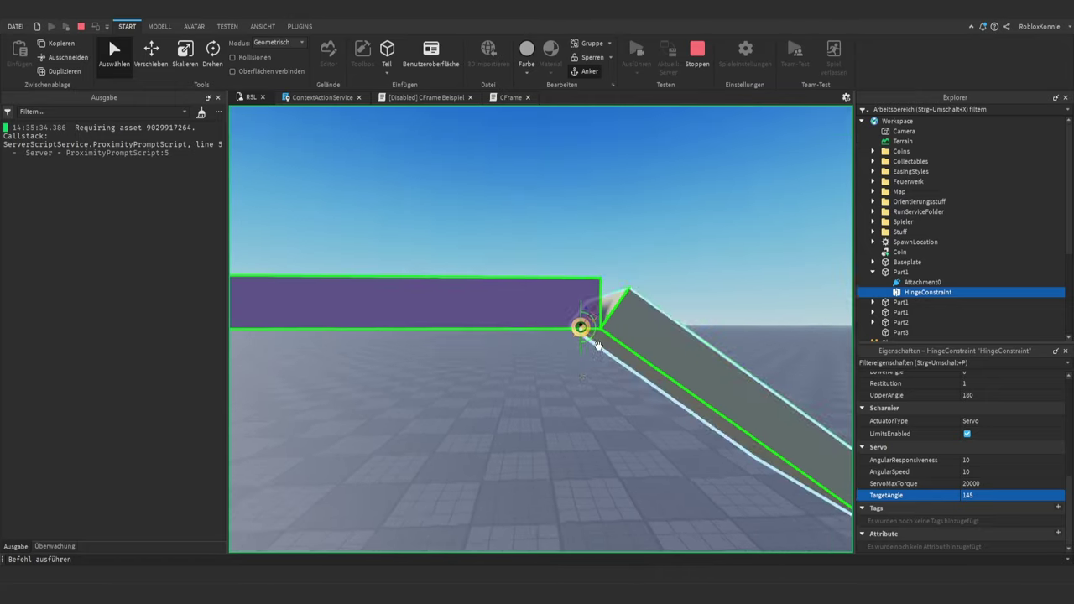
scroll(598, 349, "down", 6)
scroll(598, 346, "down", 6)
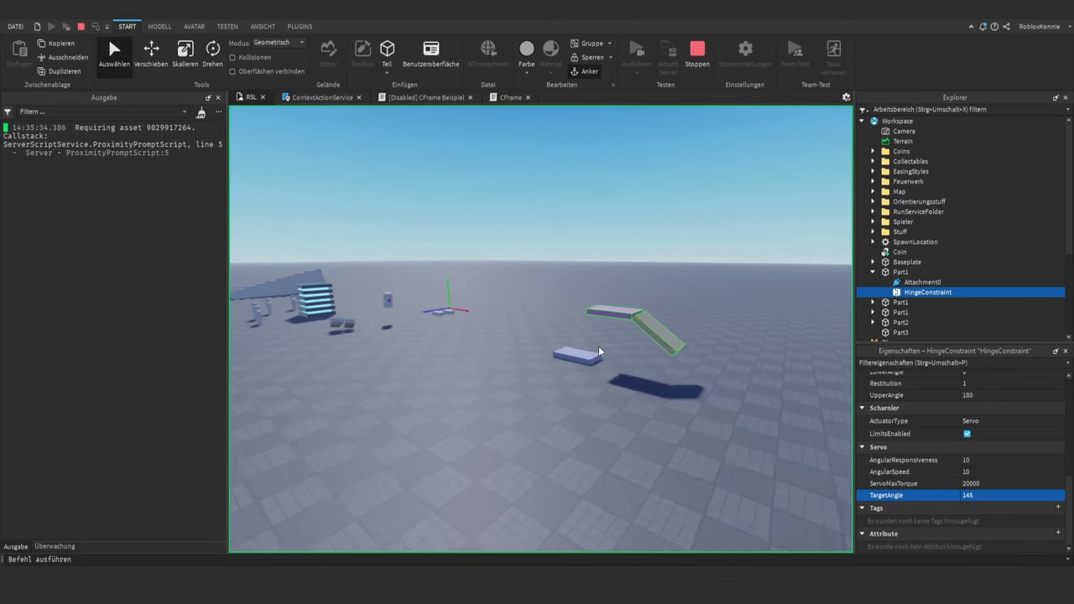
scroll(598, 345, "up", 3)
scroll(598, 346, "up", 10)
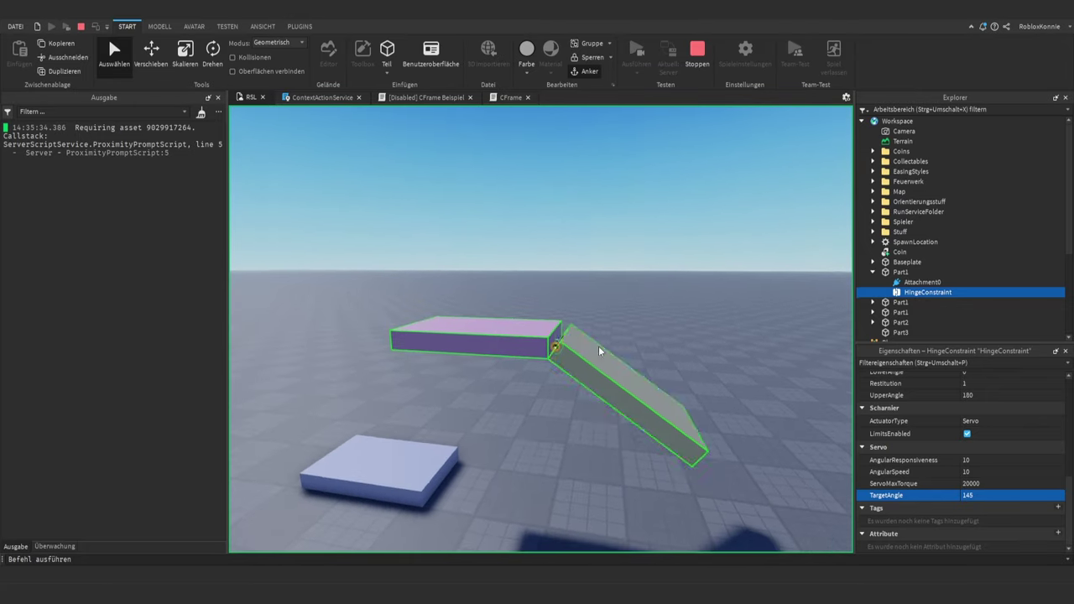
- Stop the simulation and open the list of constraint types that can be created
scroll(521, 375, "down", 10)
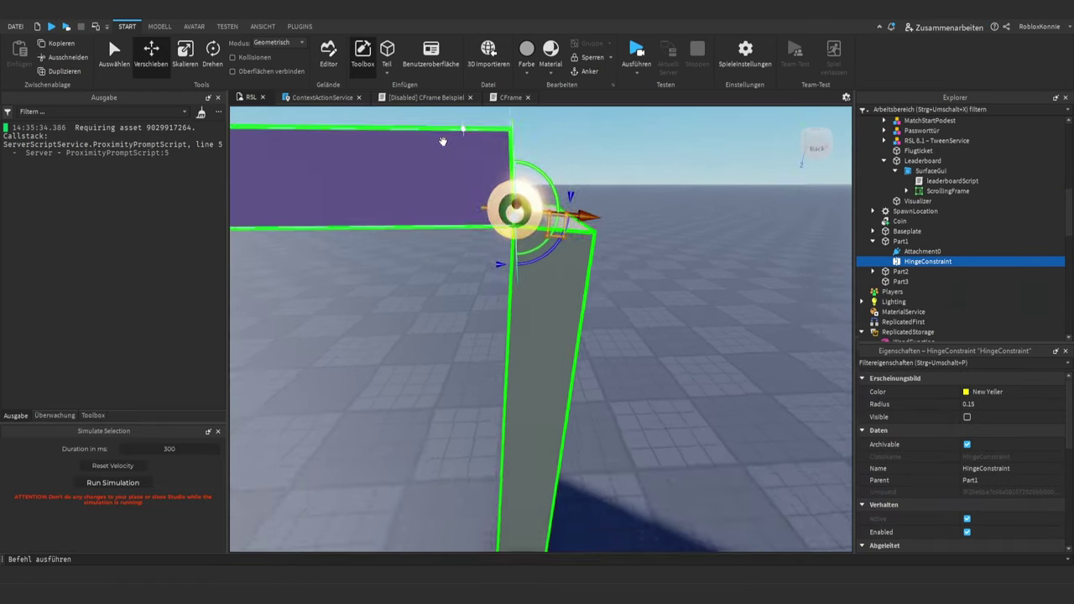
scroll(444, 143, "down", 8)
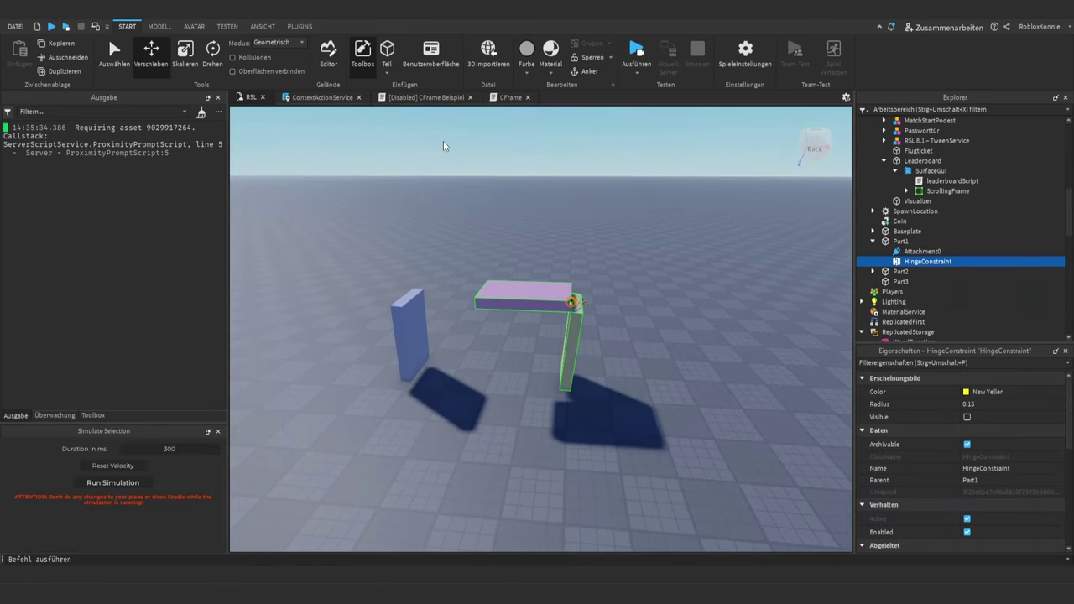
scroll(444, 146, "up", 4)
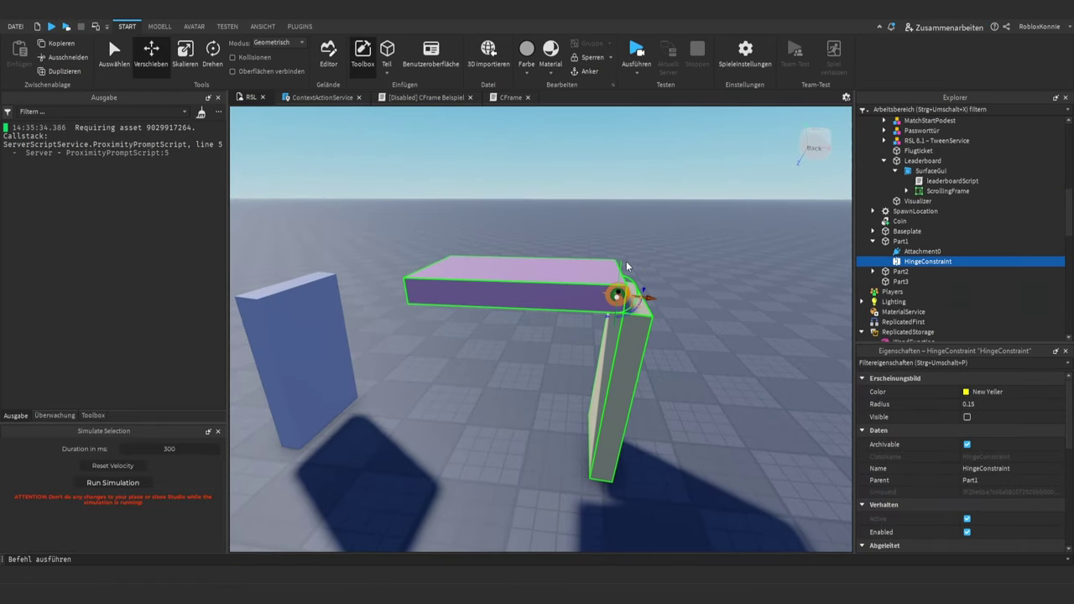
left_click(159, 26)
left_click(804, 72)
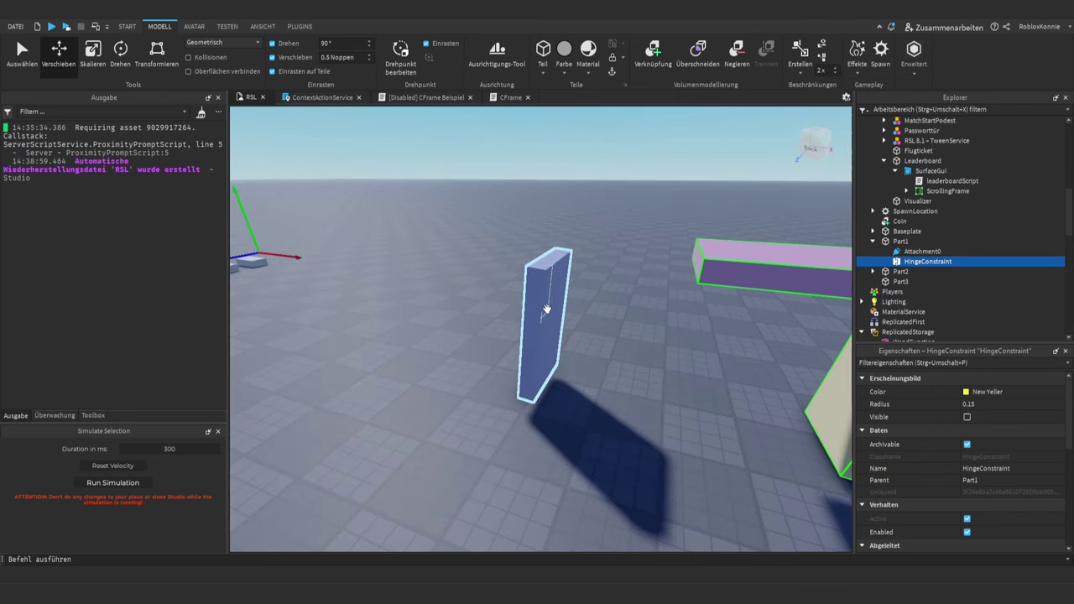
- Add a VectorForce to the upright blue plate, Part3, attached to its broad face above the middle
left_click(546, 309)
left_click(799, 57)
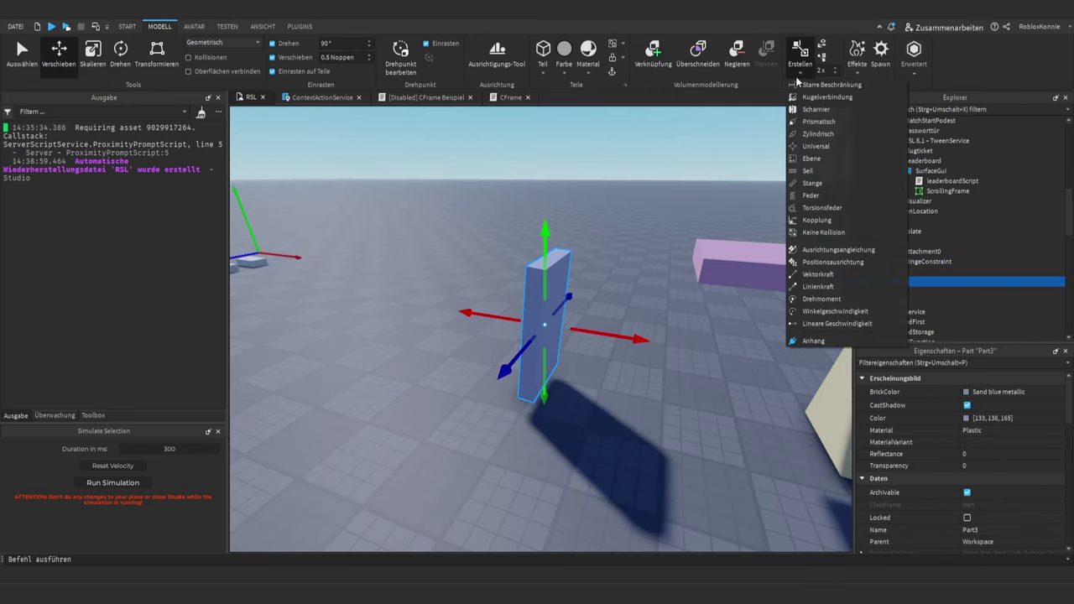
left_click(811, 287)
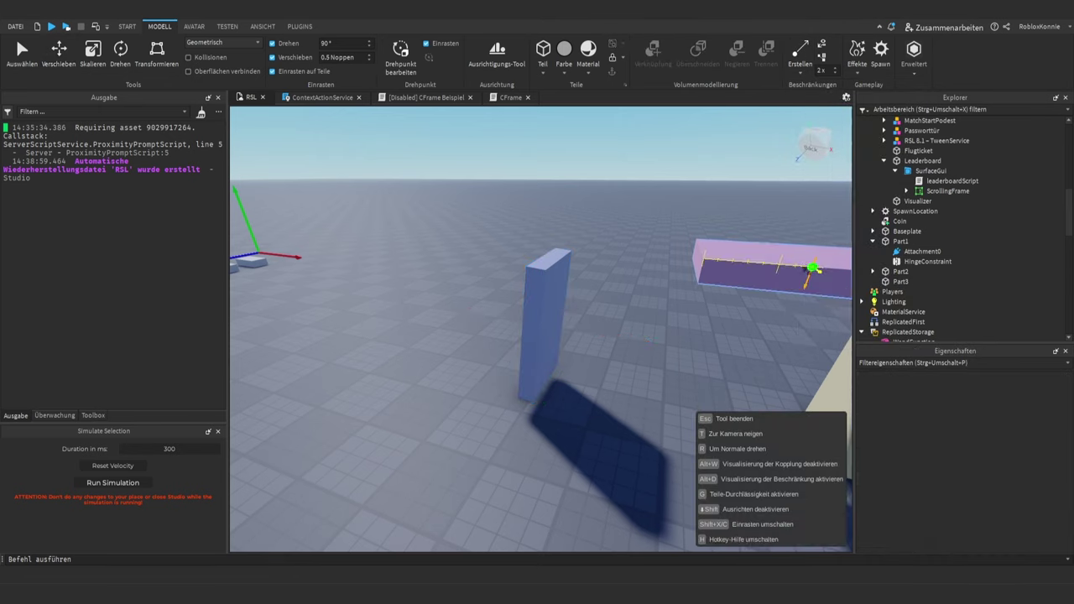
scroll(570, 277, "up", 5)
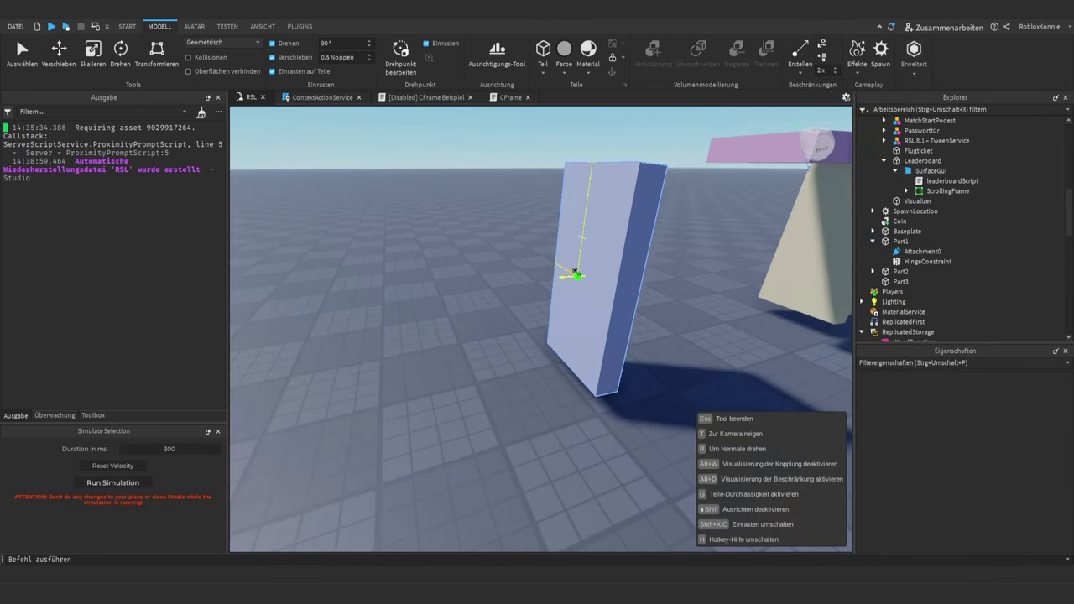
left_click(577, 265)
right_click_drag(682, 292, 682, 292)
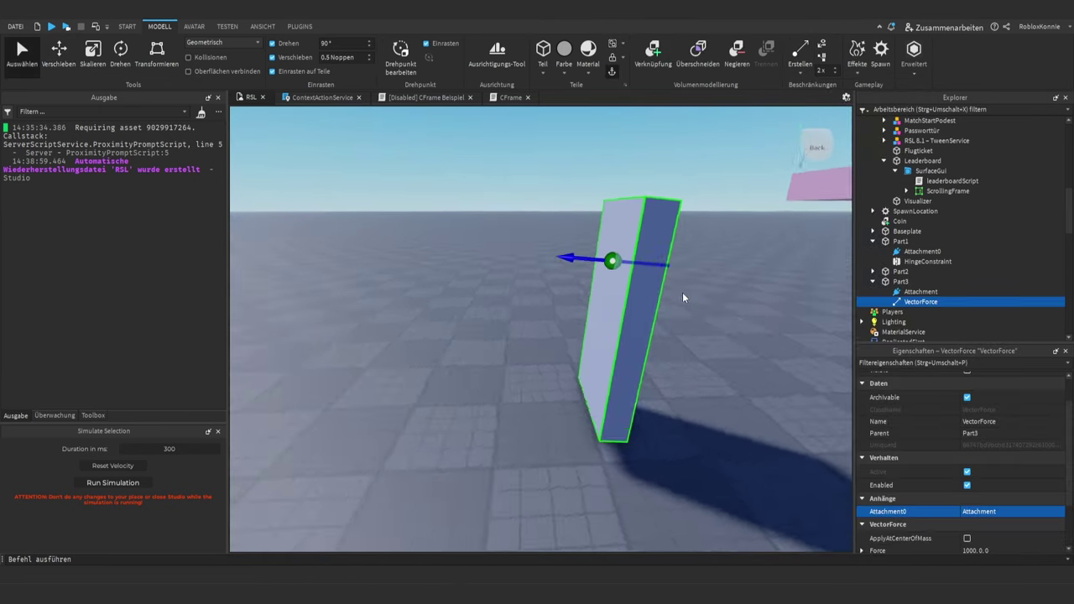
scroll(683, 292, "up", 3)
scroll(683, 292, "down", 6)
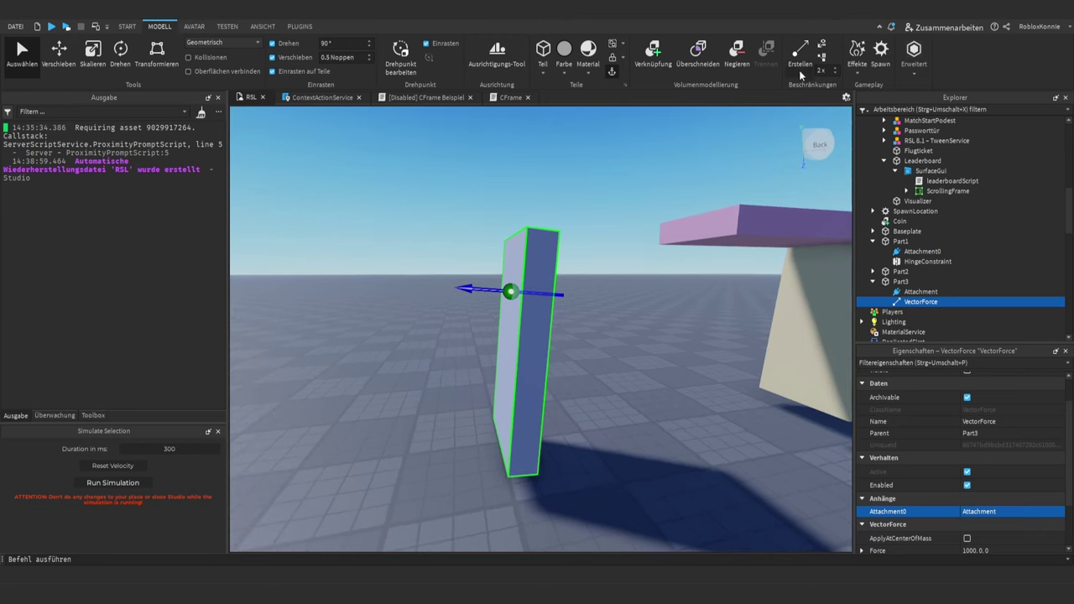
- Set the VectorForce's Force to 10, 0, 0 and start the simulation
left_click(823, 59)
right_click_drag(583, 185, 582, 182)
key("d")
key("a")
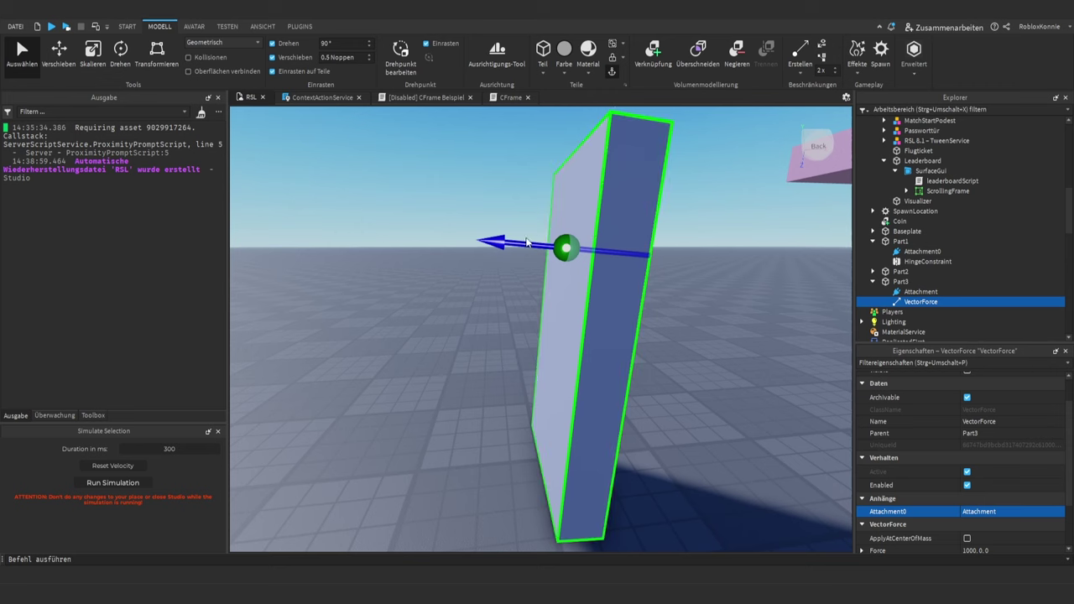
scroll(869, 411, "down", 2)
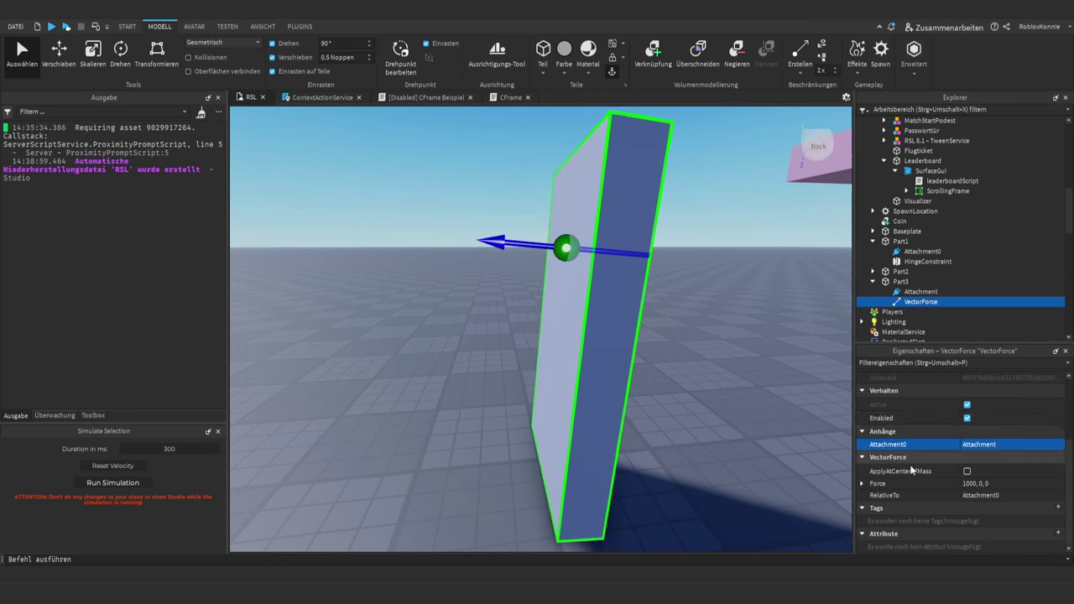
left_click(965, 484)
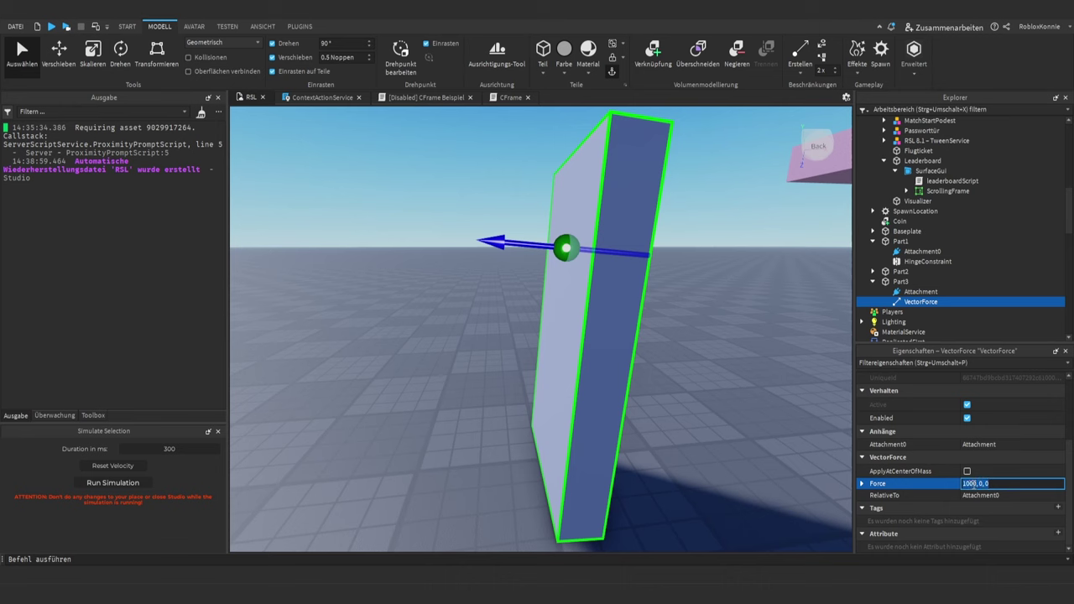
key("BackSpace")
key("BackSpace")
key("Return")
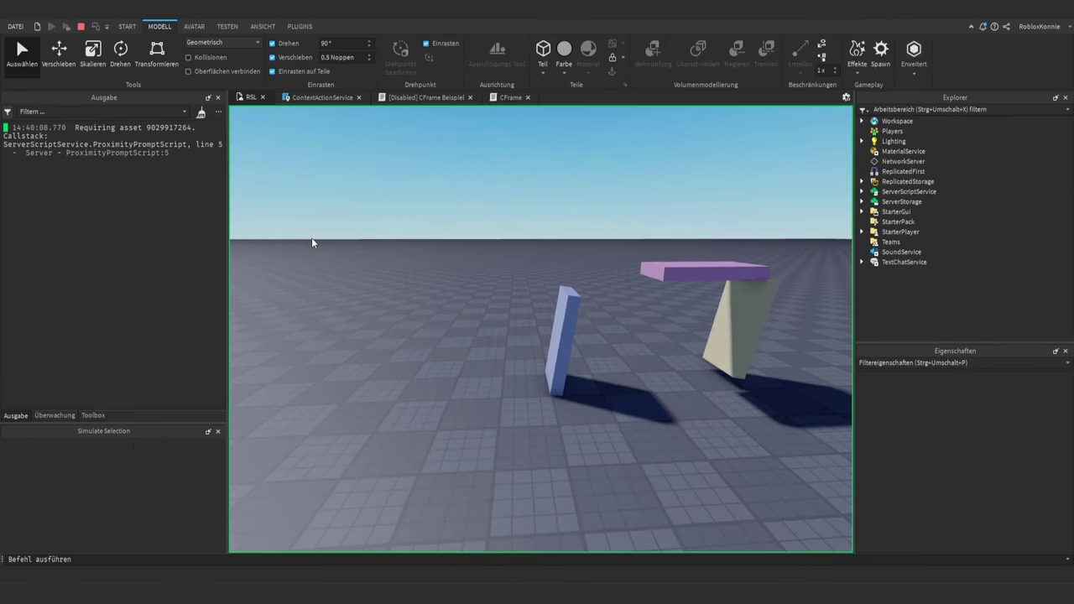
- Select the VectorForce of the fallen plate Part3 in the running simulation and set its Force to 100, 0, 0
left_click(609, 375)
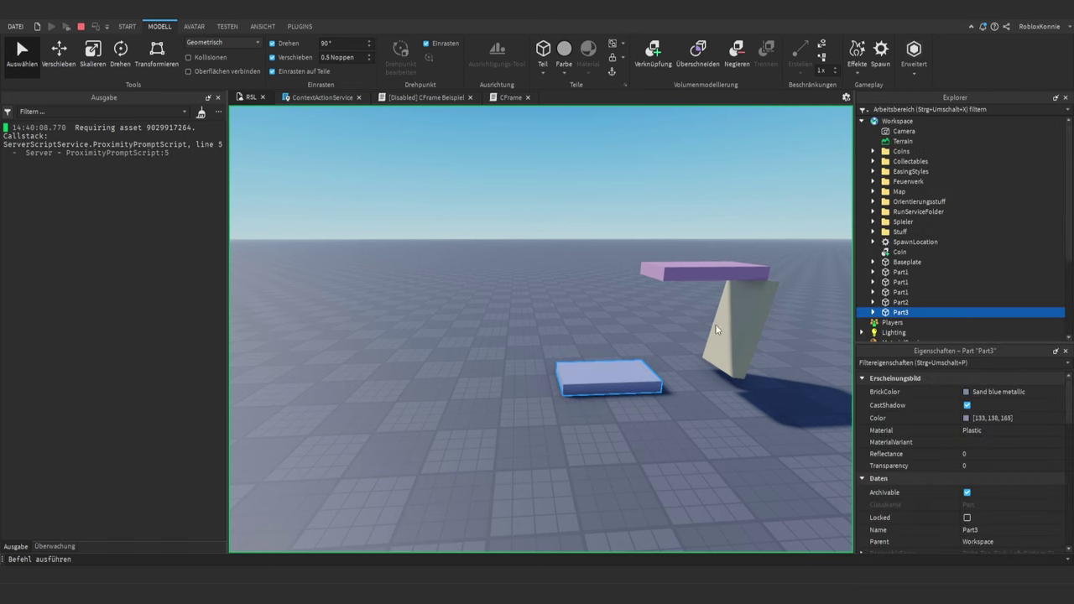
right_click_drag(738, 325, 643, 257)
scroll(746, 323, "up", 5)
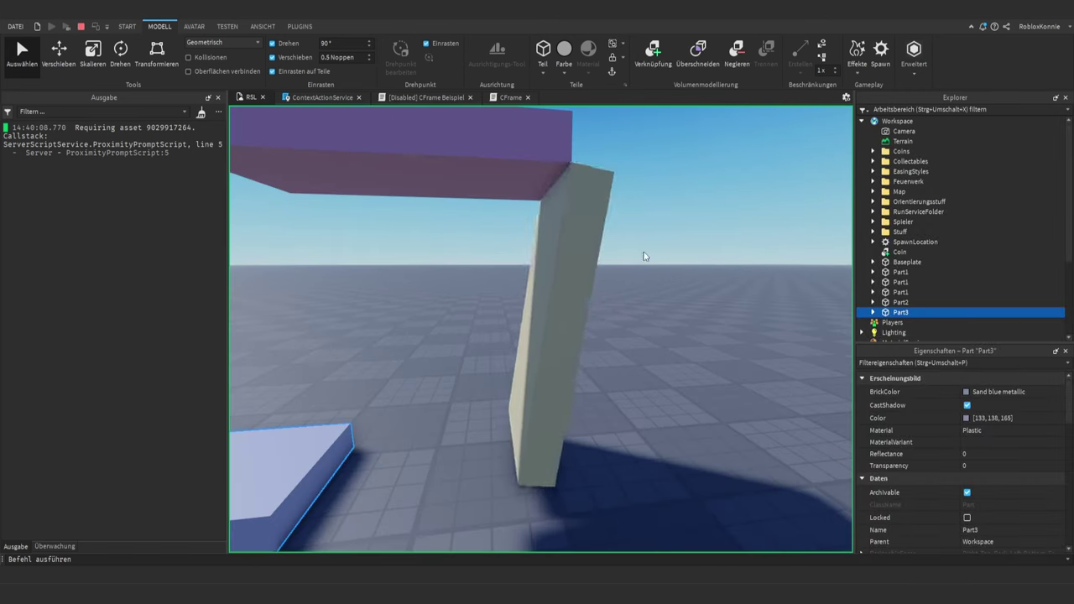
scroll(554, 271, "down", 5)
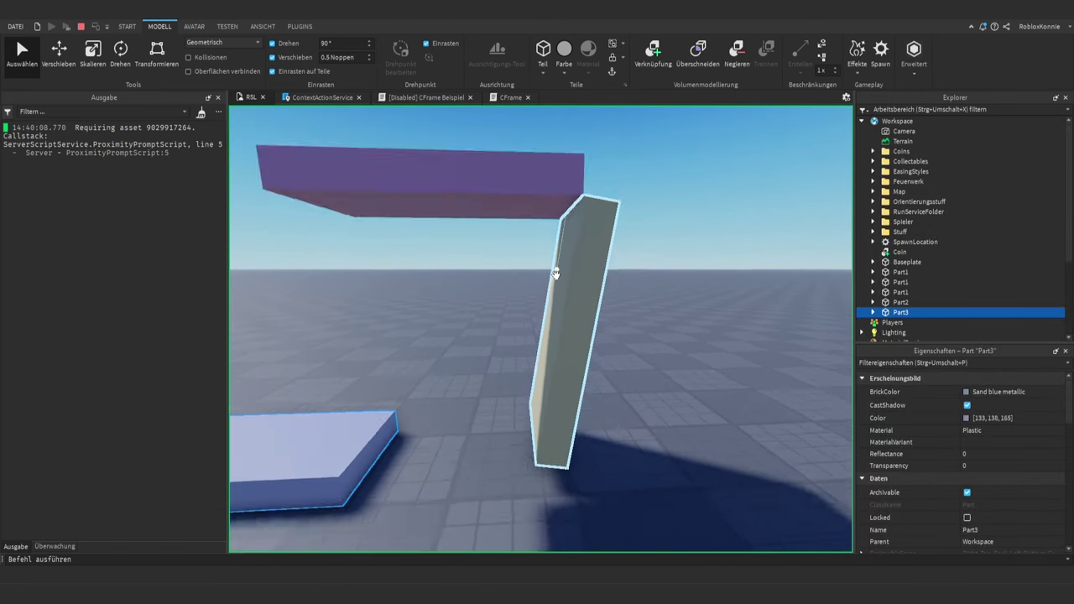
right_click_drag(555, 273, 554, 294)
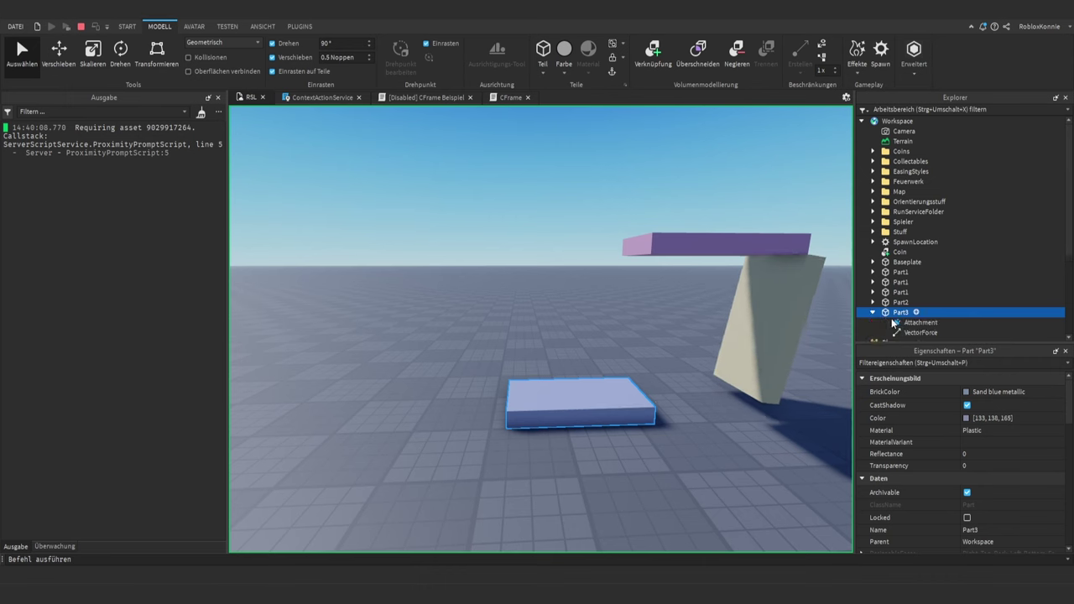
left_click(920, 332)
scroll(925, 393, "down", 3)
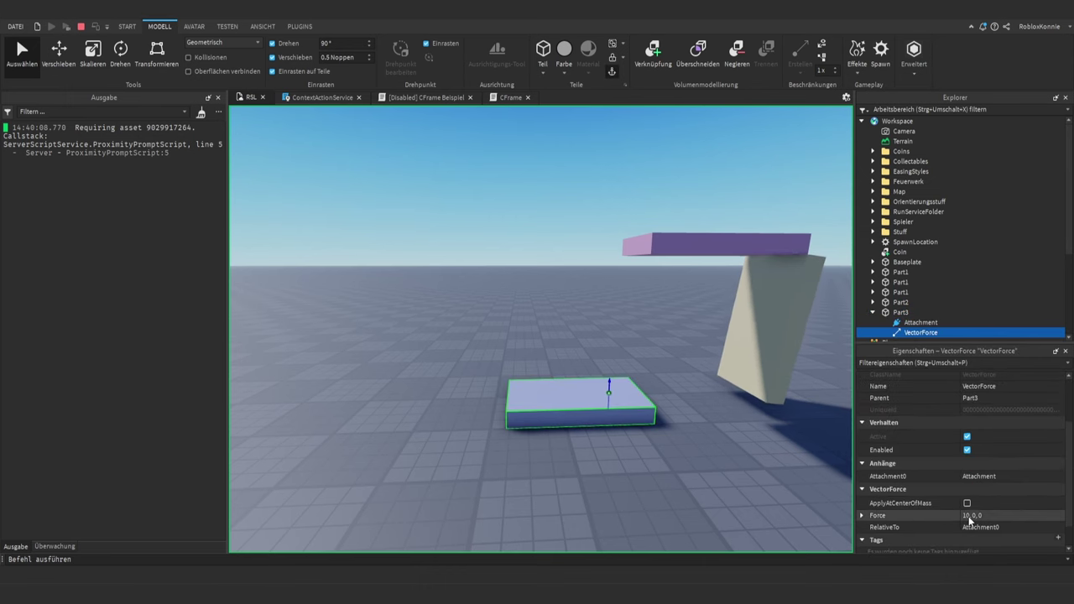
left_click(969, 517)
left_click(969, 517)
type("0")
key("Return")
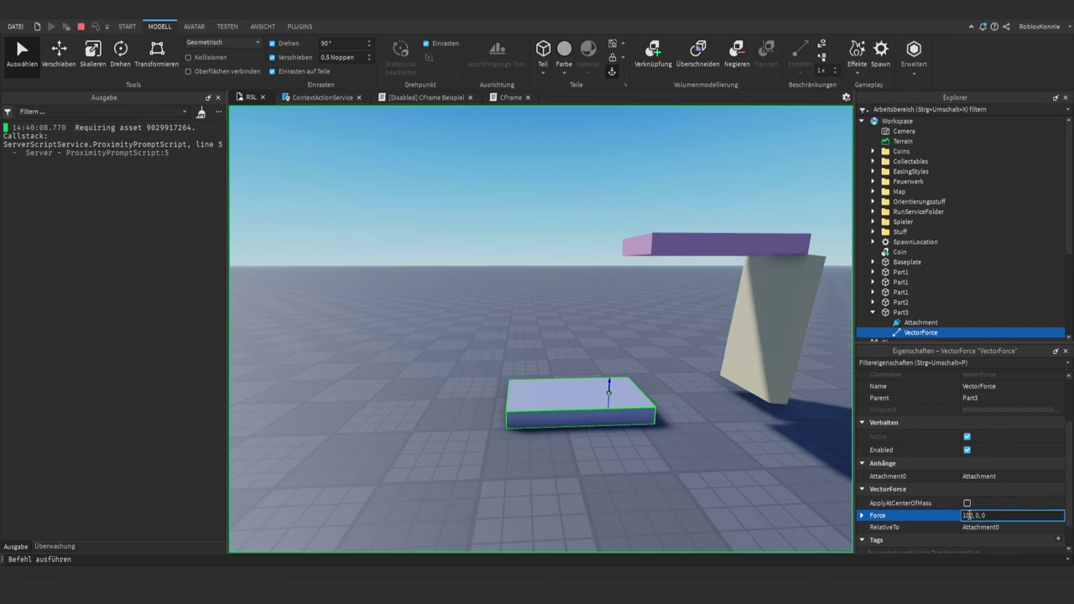
- Raise the VectorForce's Force to 10000, 0, 0 to launch the plate, and reset it to 0, 0, 0
type("00")
key("Return")
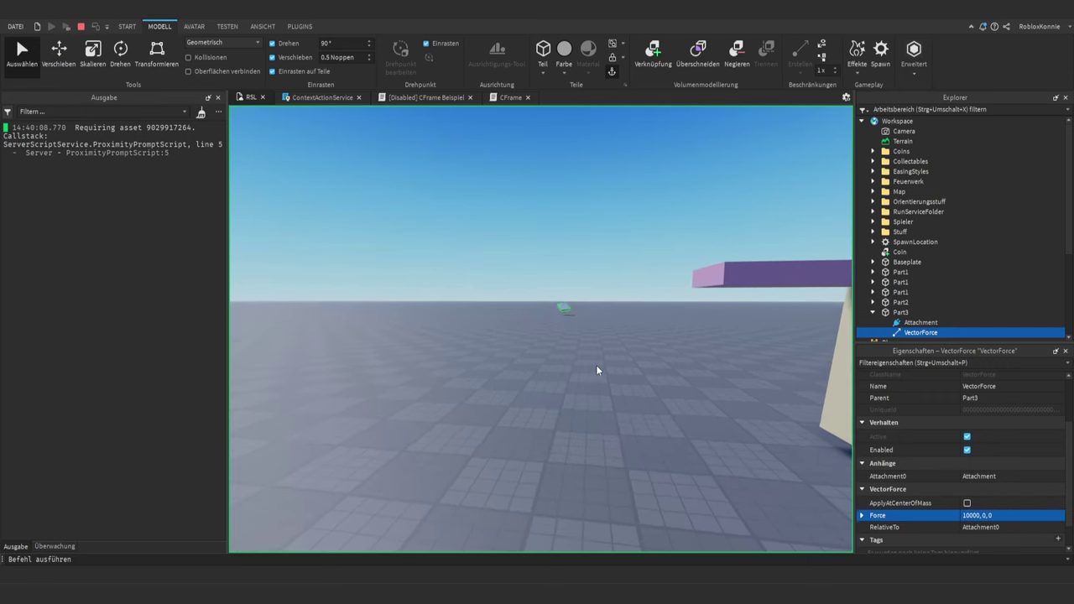
left_click(969, 518)
type("0")
key("Return")
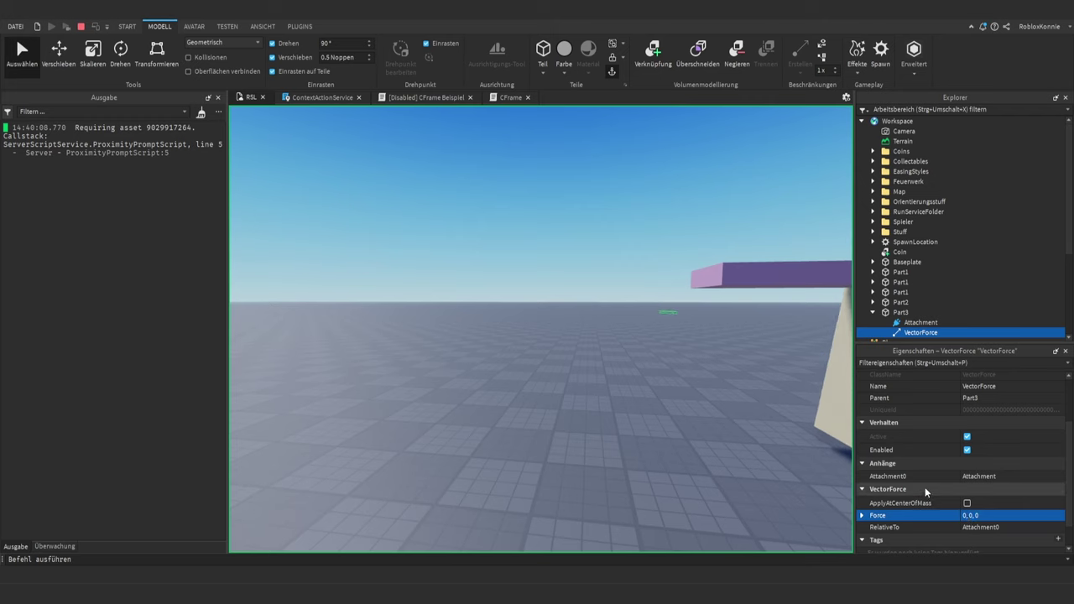
- Locate the launched Part3 and examine the position of its VectorForce and attachment up close
left_click(901, 312)
key("f")
right_click_drag(703, 345, 702, 345)
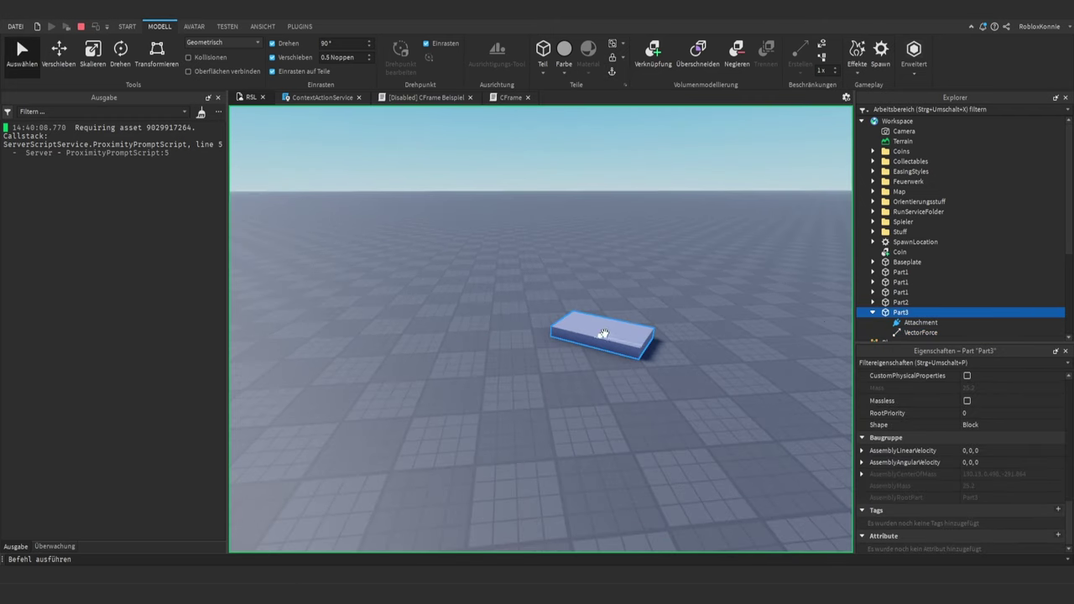
left_click(906, 333)
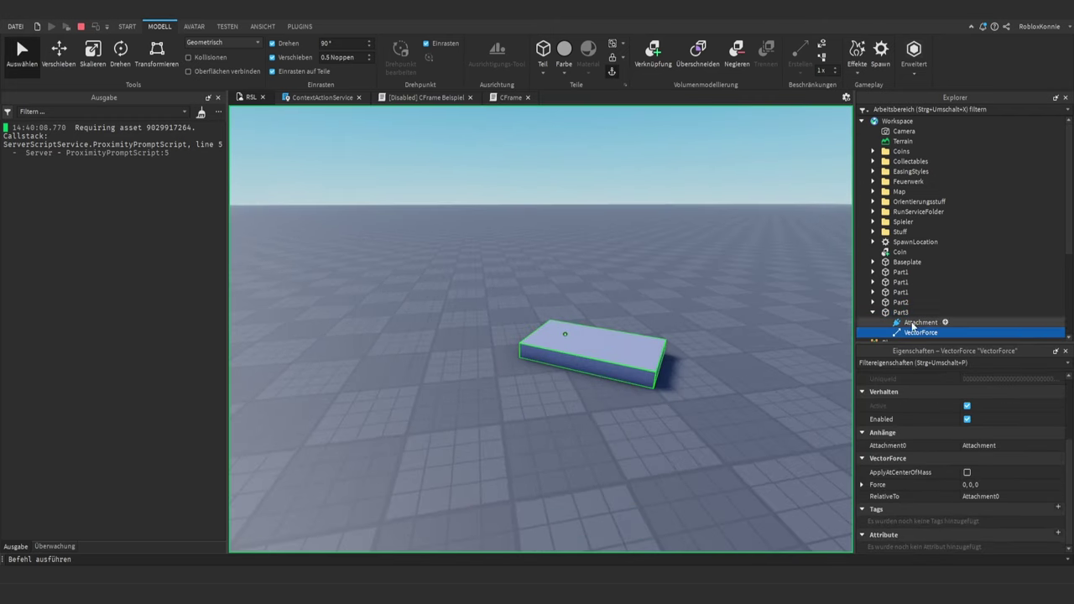
left_click(915, 322)
key("f")
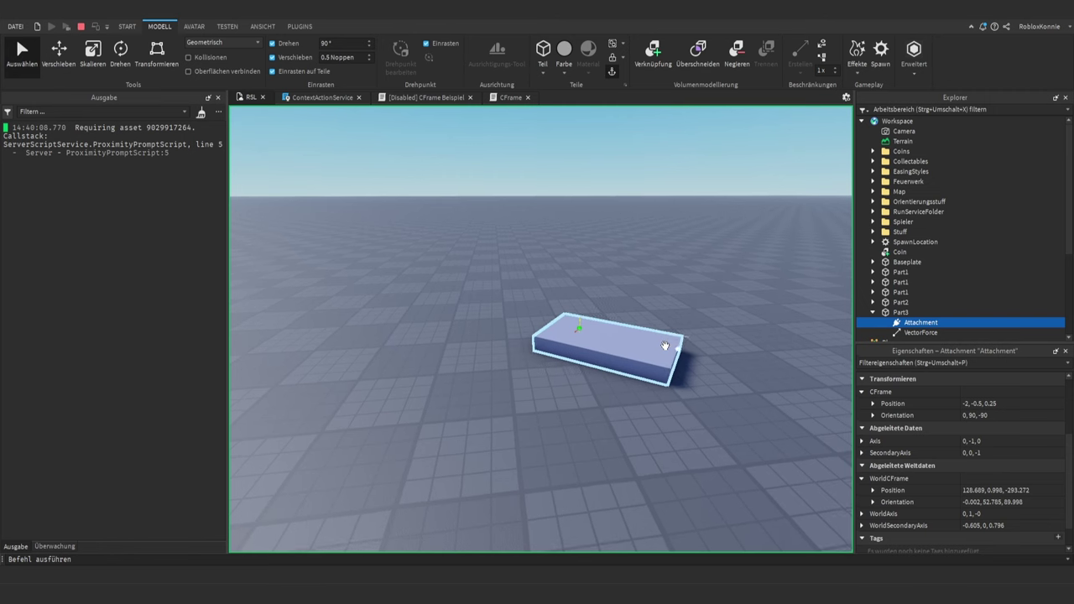
scroll(739, 334, "up", 5)
right_click_drag(740, 334, 740, 333)
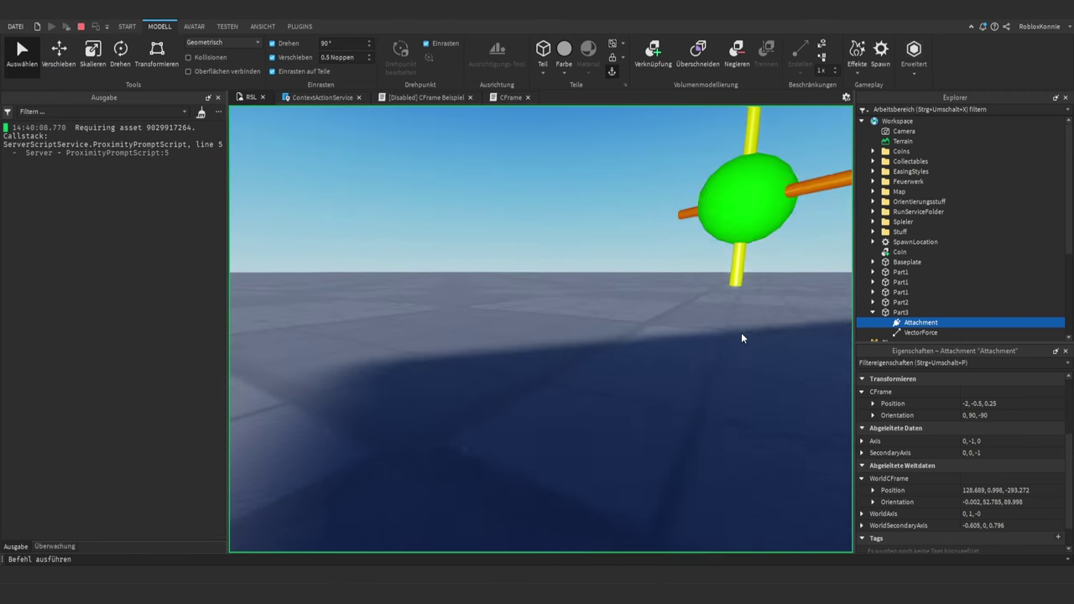
scroll(740, 334, "down", 10)
scroll(740, 333, "up", 4)
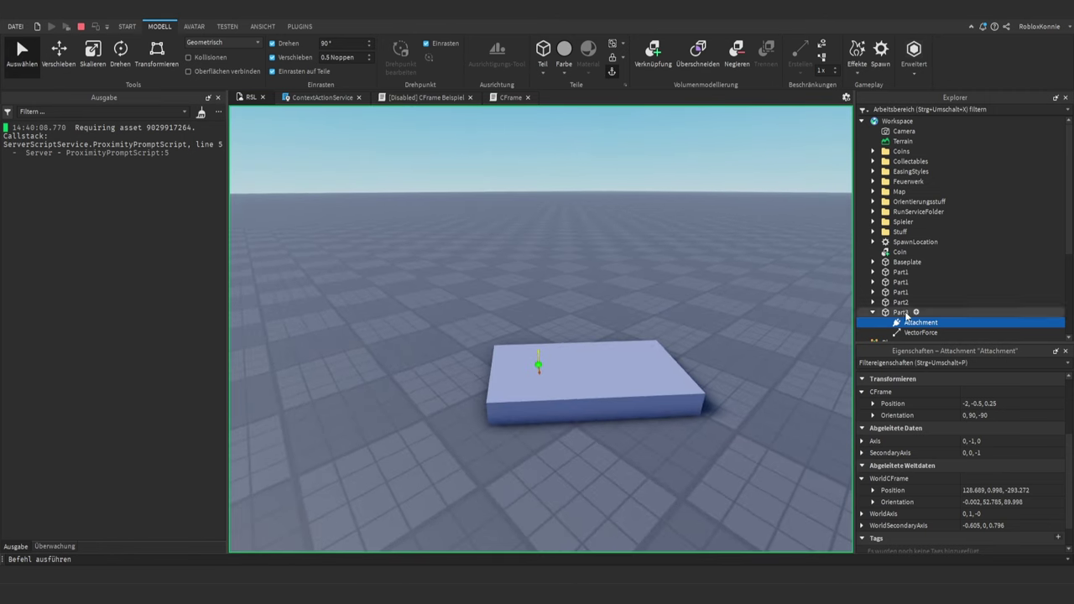
- Move Part3's attachment to the plate's short edge, at position -4, -0.5, 0.25
left_click(895, 324)
right_click_drag(617, 341, 616, 340)
scroll(582, 359, "up", 3)
key("ctrl+2")
left_click_drag(612, 383, 530, 388)
right_click_drag(553, 386, 554, 386)
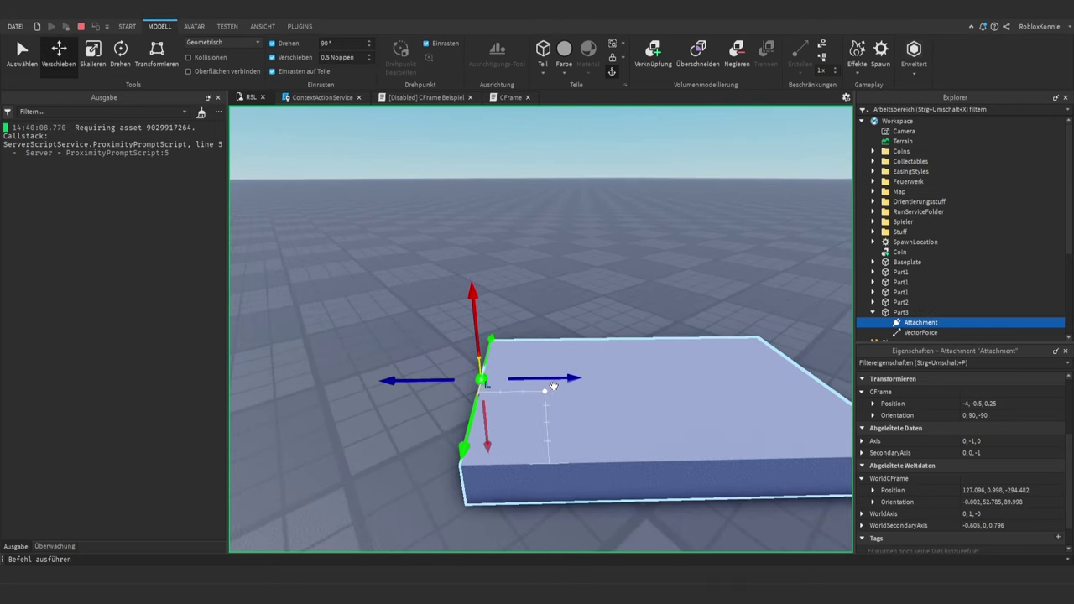
- Duplicate the attachment and move the copy to the plate's opposite short edge, at position 4, -0.5, 0.25
key("ctrl+d")
left_click_drag(554, 381, 789, 379)
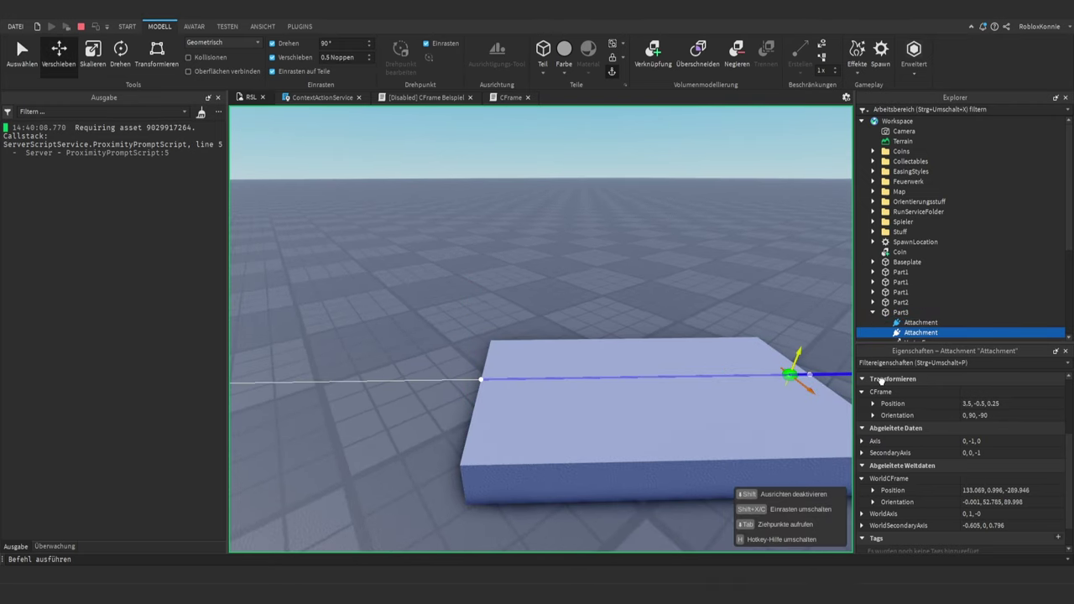
left_click_drag(880, 381, 881, 381)
left_click_drag(735, 378, 749, 381)
right_click_drag(749, 381, 740, 384)
key("d")
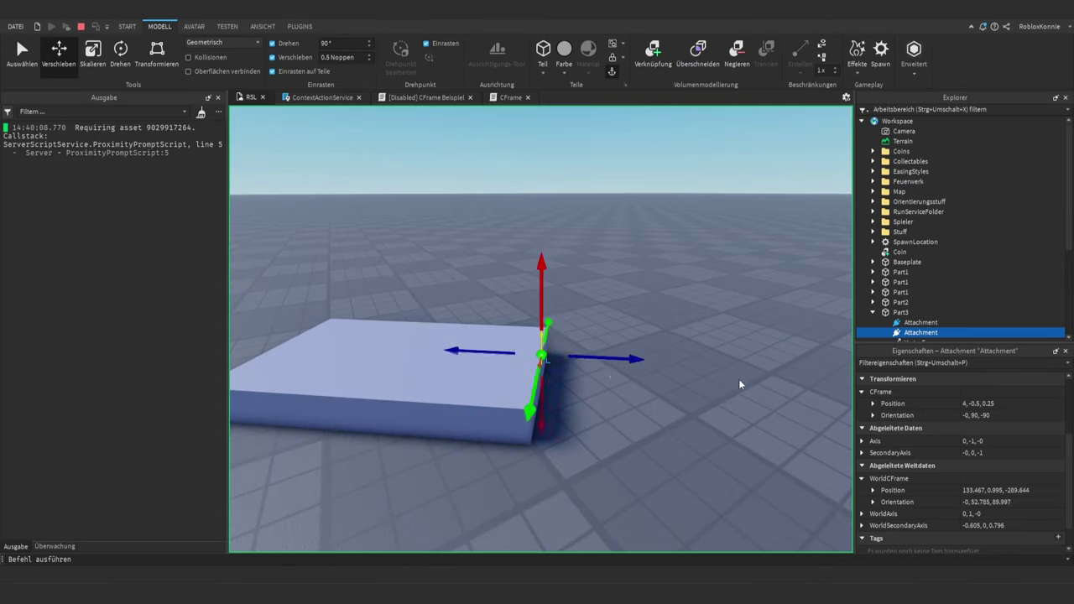
- Rotate the copied attachment 180° to orientation 0, -90, 90 and lower it at the plate's edge
key("ctrl+4")
left_click_drag(589, 303, 561, 364)
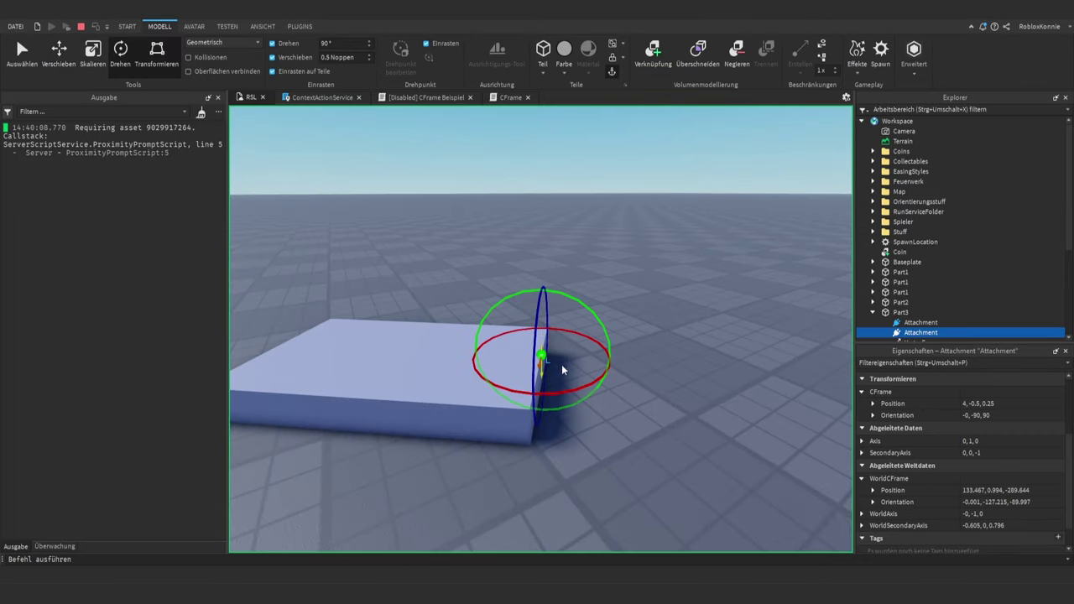
key("ctrl+2")
left_click_drag(544, 279, 544, 318)
right_click_drag(543, 317, 545, 322)
key("d")
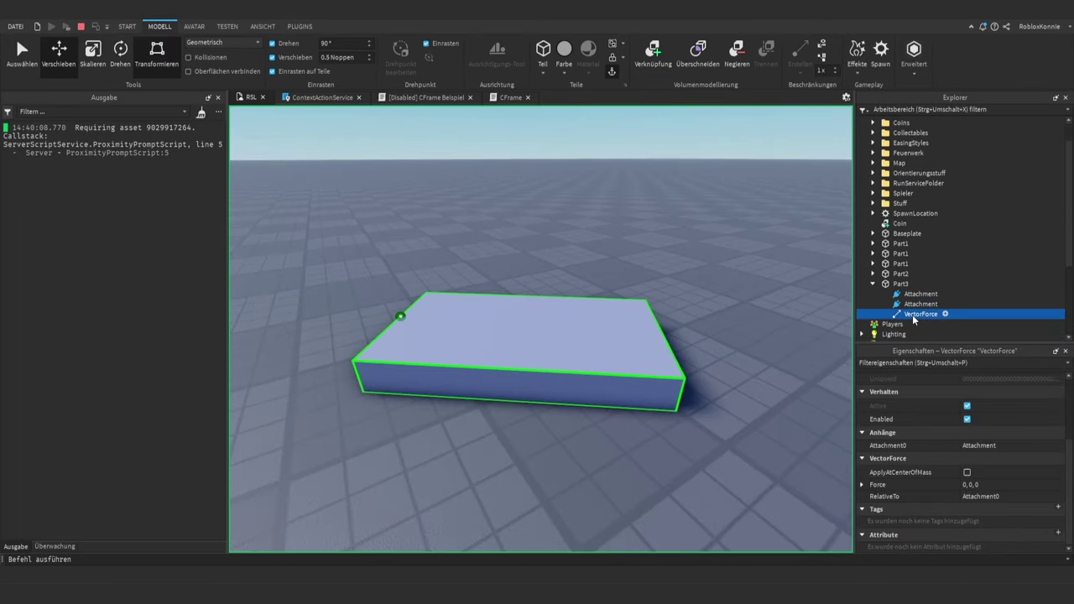
- Duplicate Part3's VectorForce and assign the second attachment as the copy's Attachment0
key("ctrl+d")
left_click(977, 451)
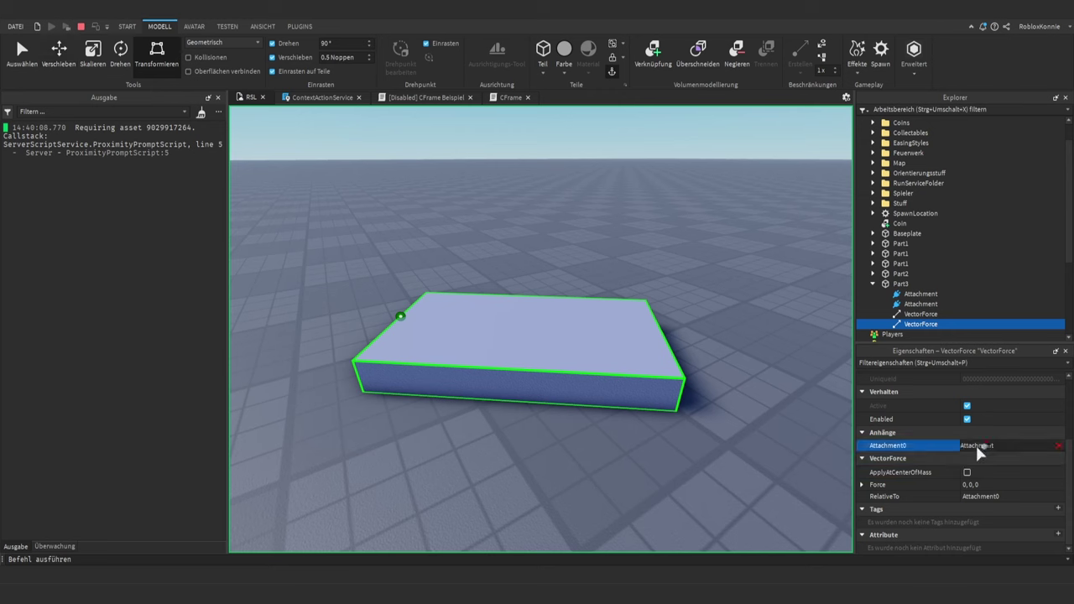
left_click(924, 305)
- Set the Force of both VectorForces in Part3 to 2000, 0, 0
left_click(918, 317)
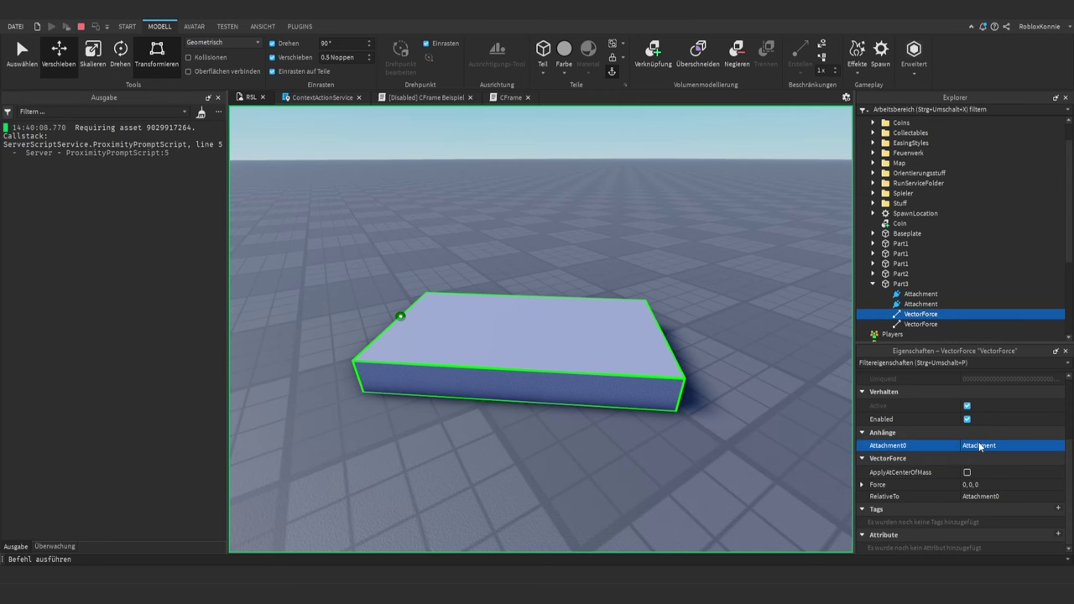
left_click(945, 323, "ctrl")
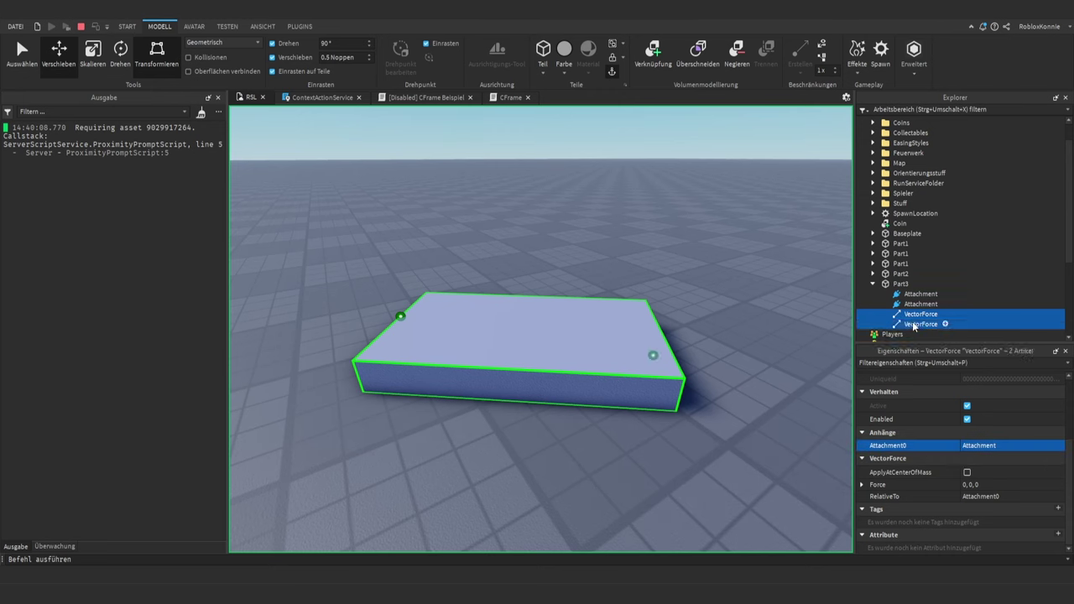
left_click(966, 484)
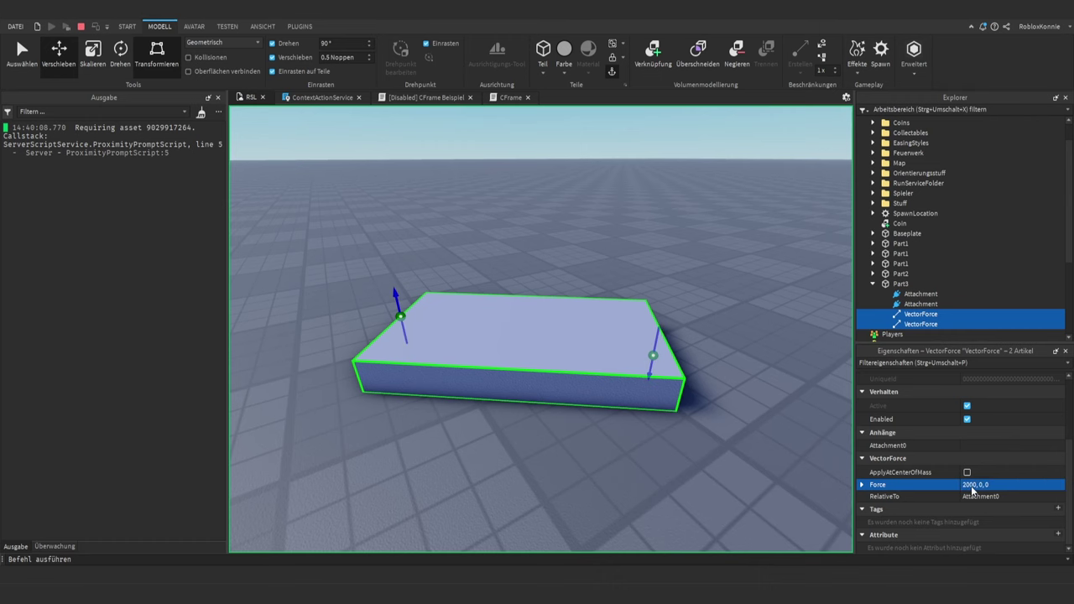
type("2000, 0, 0")
key("Return")
- Rotate Part3 in the running simulation and observe how the two opposing forces act on it
left_click(575, 391)
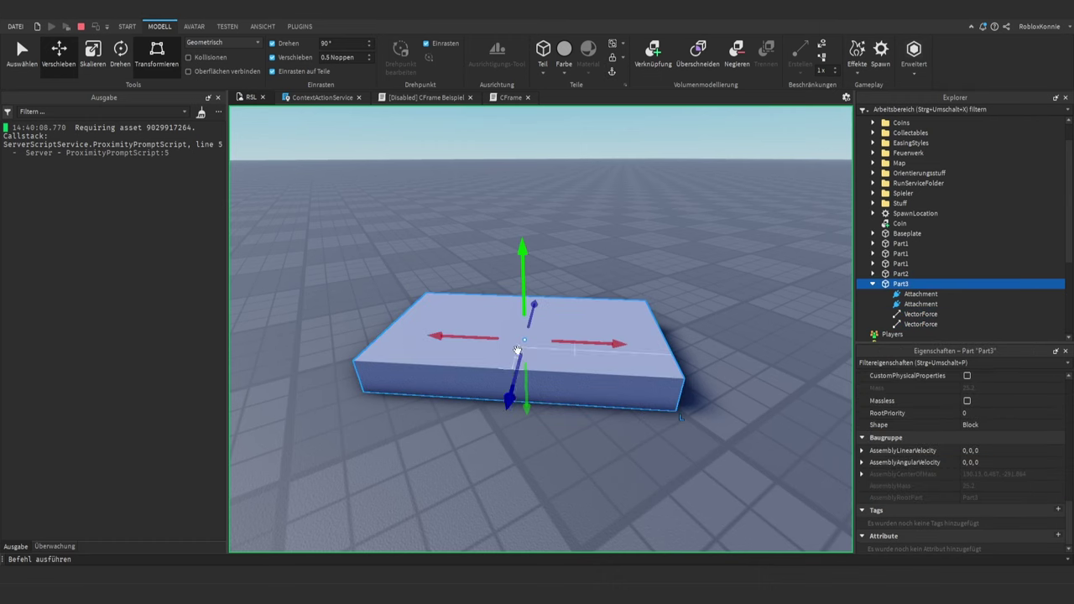
key("ctrl+4")
left_click_drag(512, 334, 688, 350)
scroll(688, 351, "down", 4)
right_click_drag(688, 351, 688, 351)
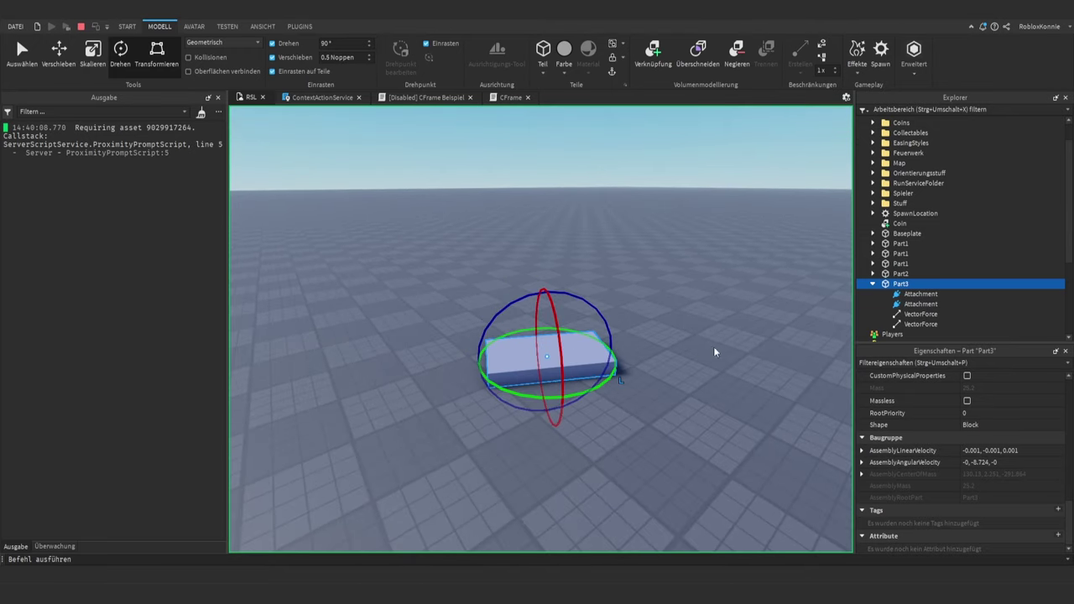
right_click_drag(618, 366, 618, 366)
scroll(618, 365, "up", 2)
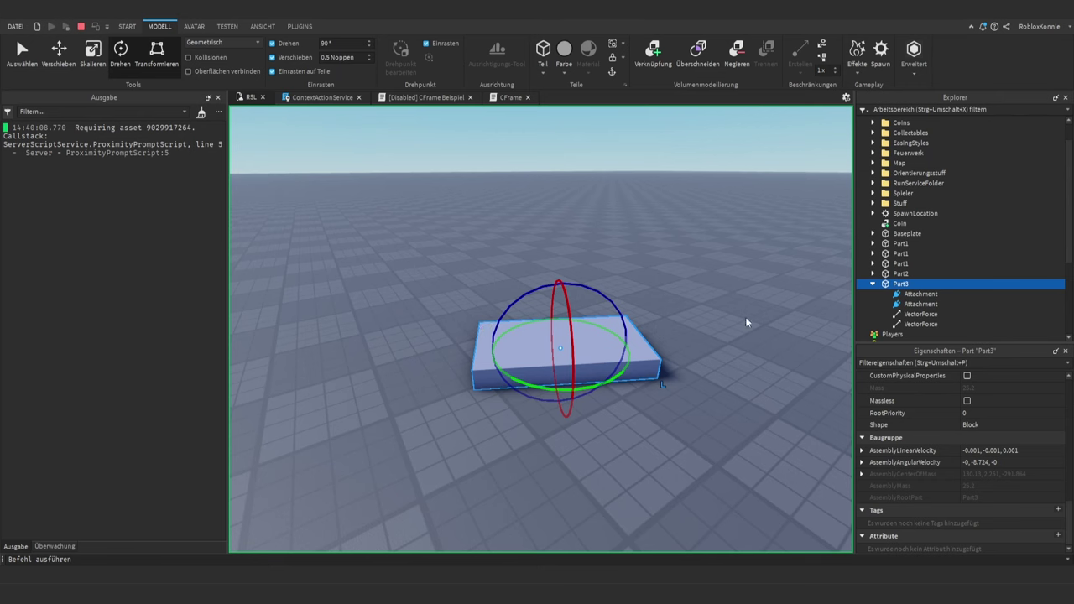
- Set the Force of both VectorForces in Part3 to 4000, 0, 0 and observe the plate's motion
left_click(920, 314)
left_click(920, 323, "shift")
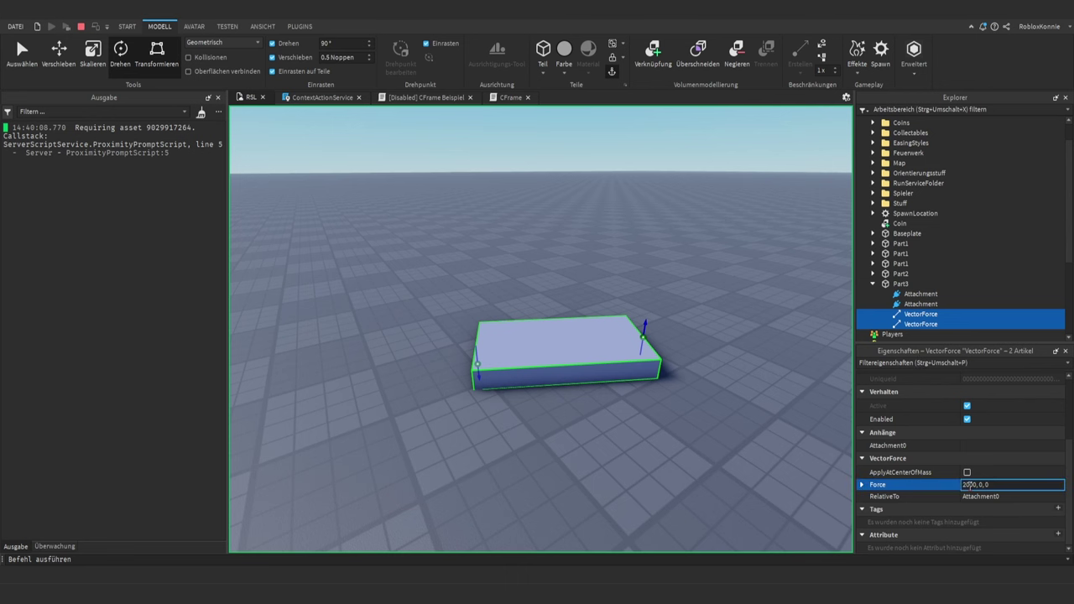
key("Return")
right_click_drag(474, 389, 473, 388)
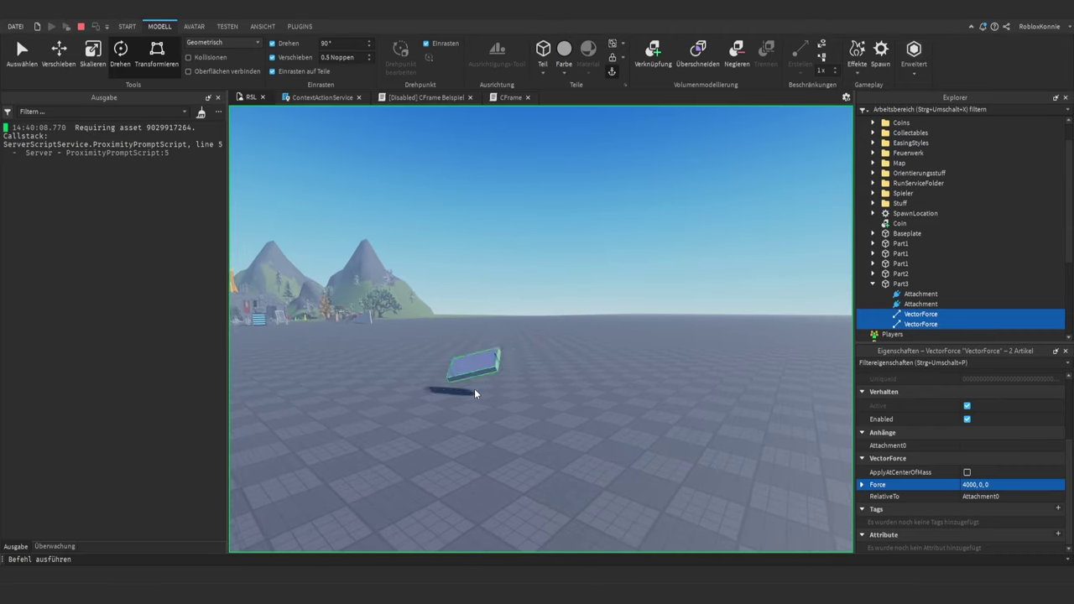
- Disable both of Part3's VectorForces while following the moving plate
left_click(967, 420)
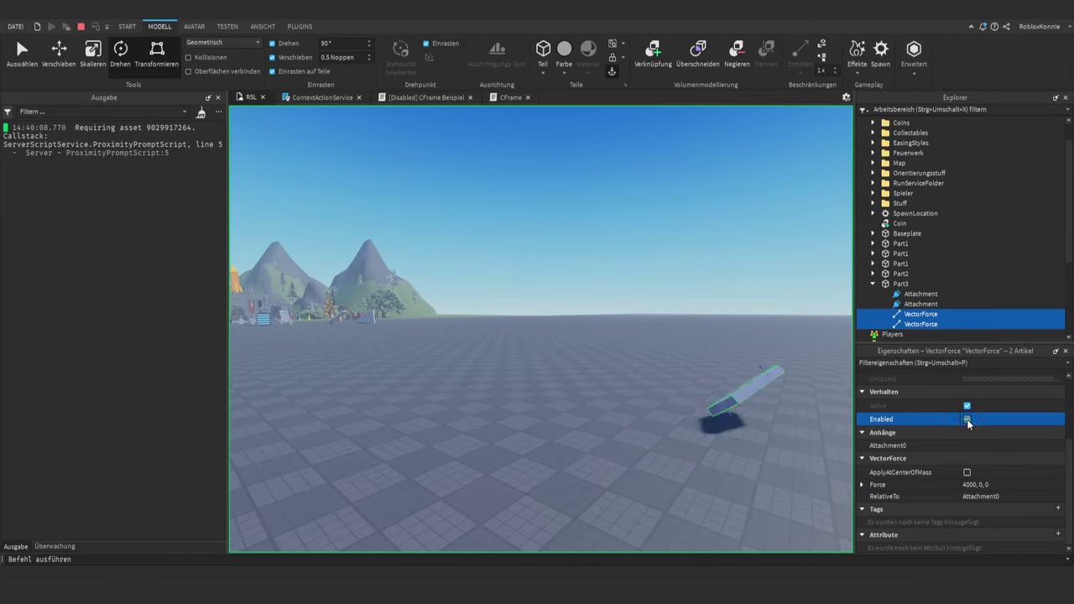
right_click_drag(547, 424, 547, 424)
left_click(967, 420)
left_click(967, 418)
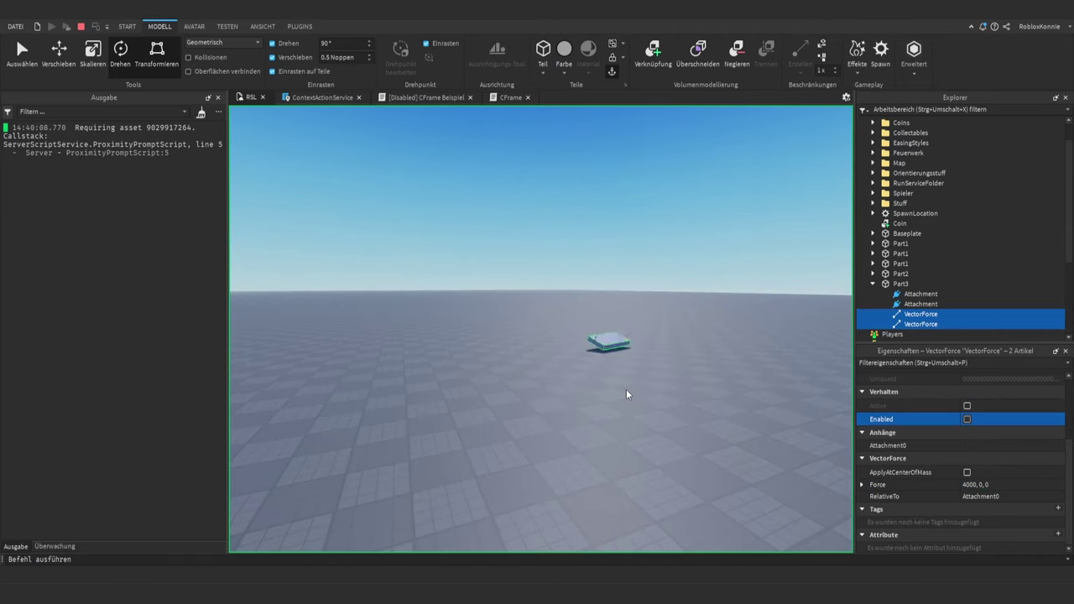
- Set the Force of both VectorForces to 0, 220, 0 and inspect the direction arrows on the plate
left_click(974, 485)
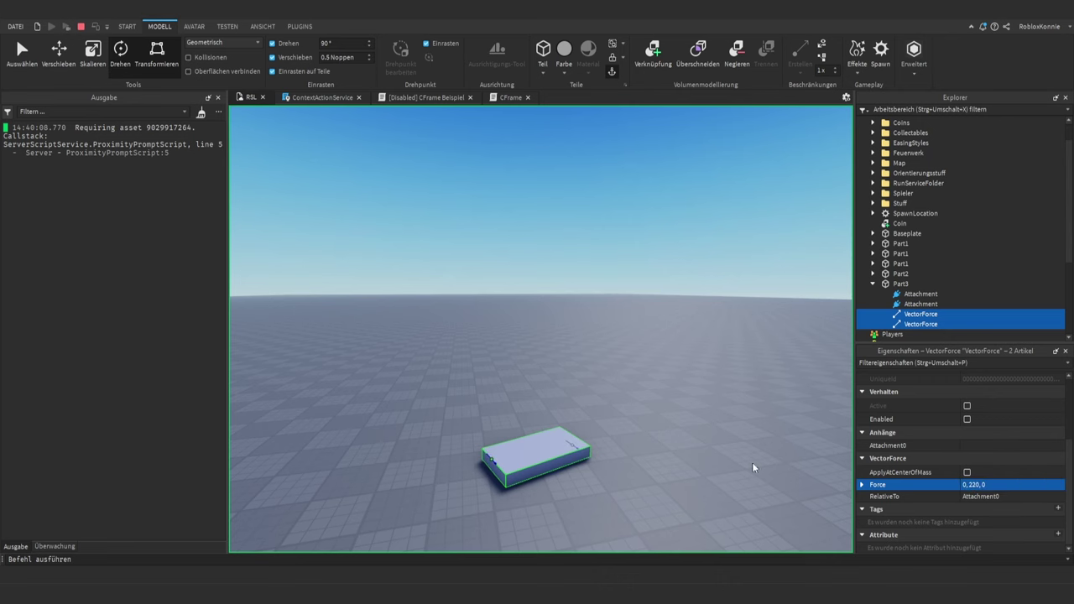
right_click_drag(606, 424, 603, 417)
key("w")
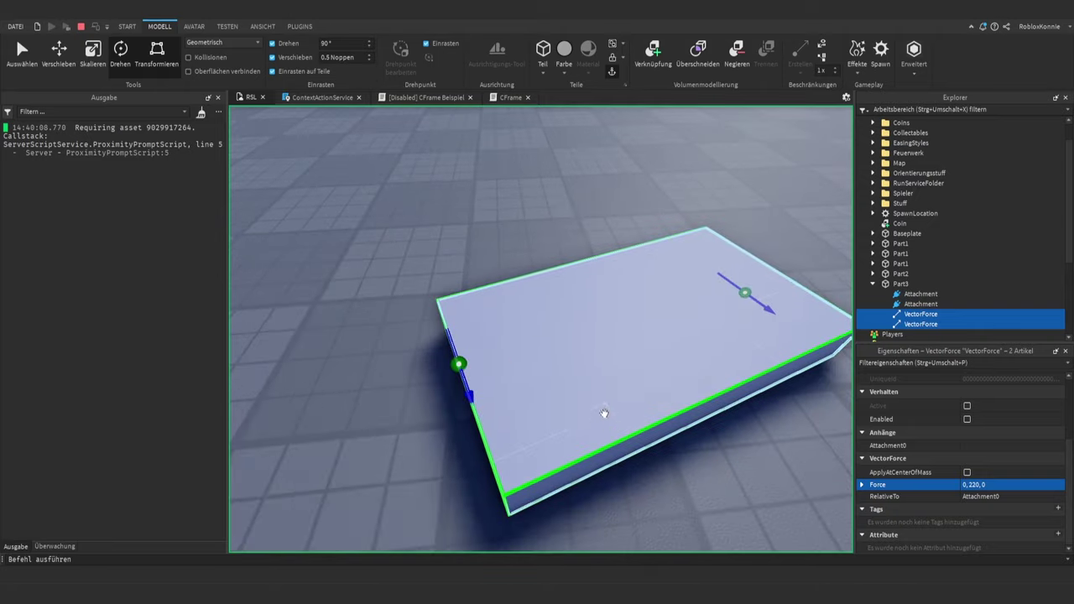
scroll(543, 346, "down", 6)
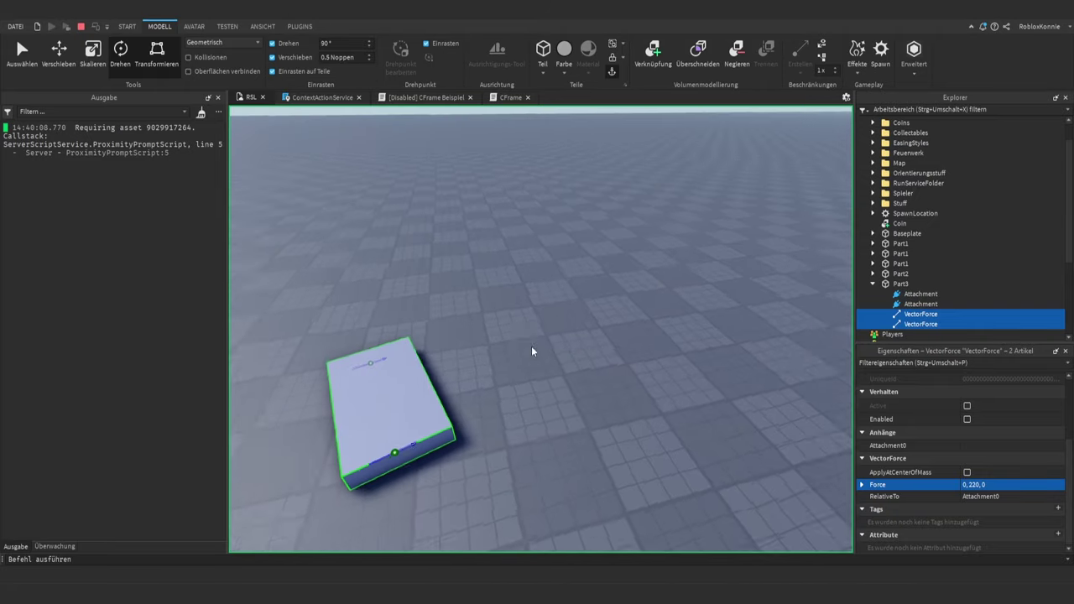
- Set the Force of both VectorForces to 0, 1000, 0 and enable them
left_click(977, 485)
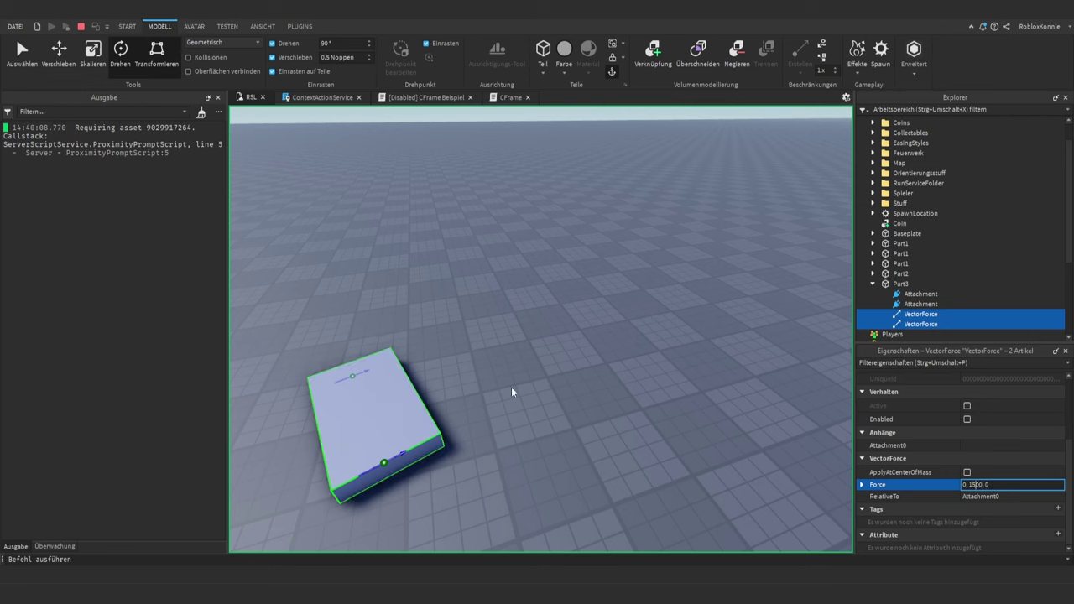
left_click(980, 485)
left_click(966, 418)
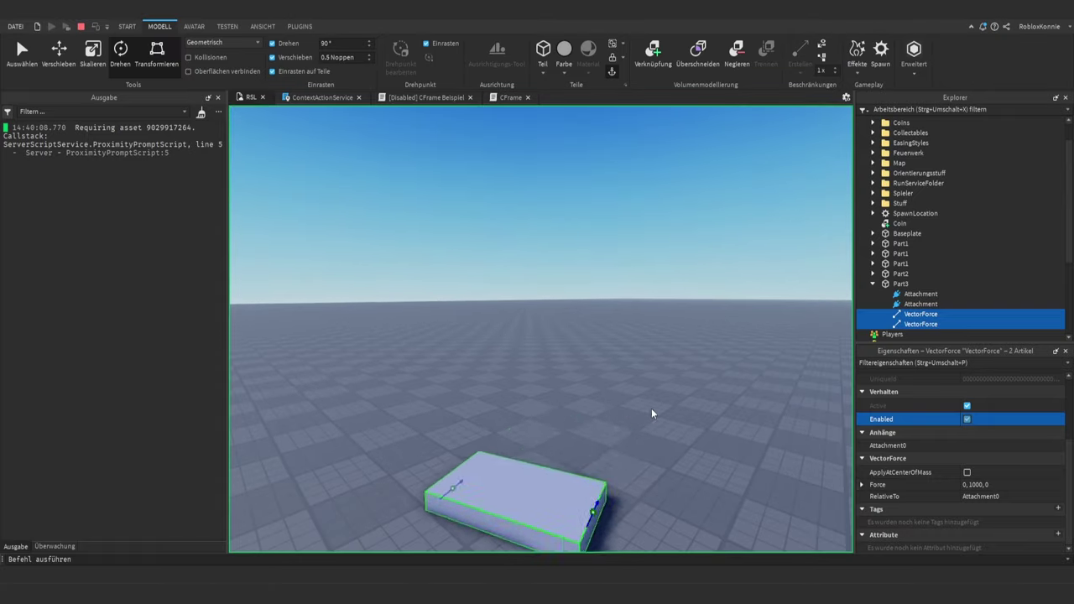
- Reverse the Force of both VectorForces to 0, -900, 0 and follow the sliding plate
left_click(980, 484)
type("0")
key("Return")
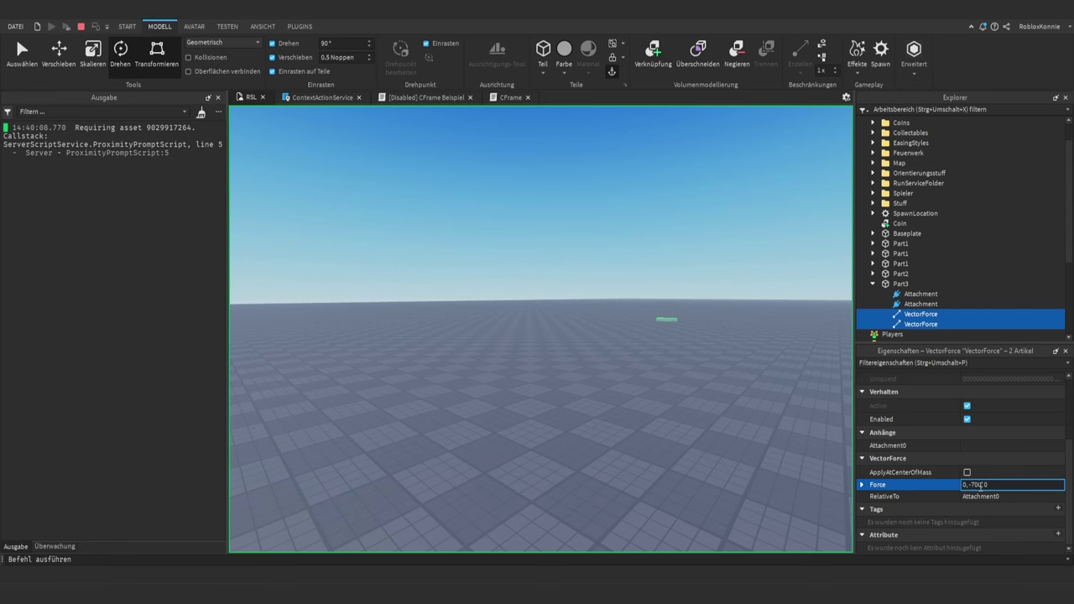
key("w")
right_click_drag(784, 418, 784, 417)
key("s")
- Disable both VectorForces, set their Force to 500, 0, 500, and enable them again
left_click(967, 419)
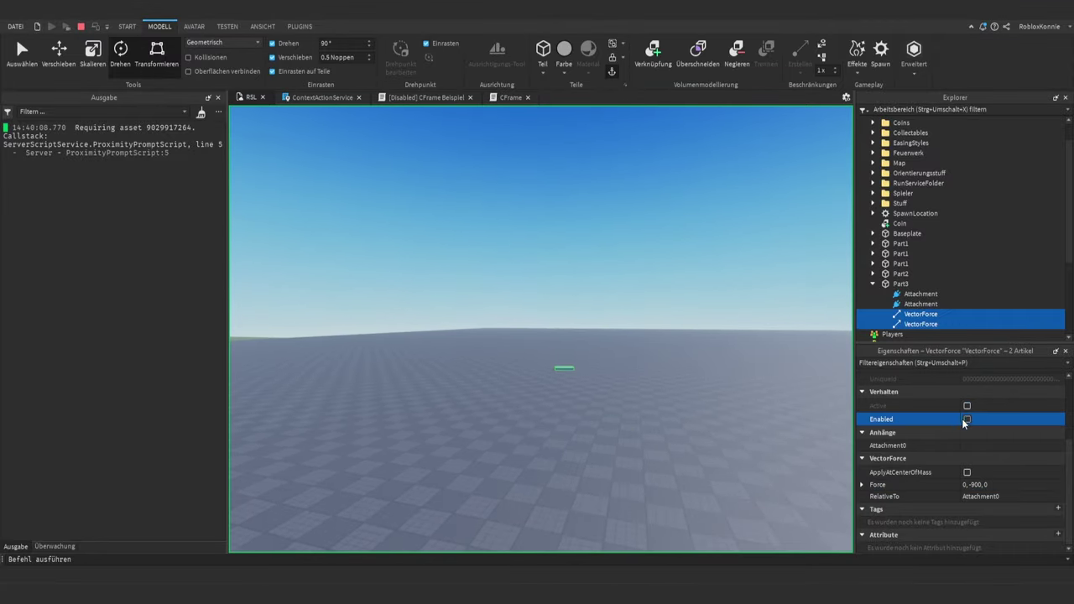
left_click(976, 484)
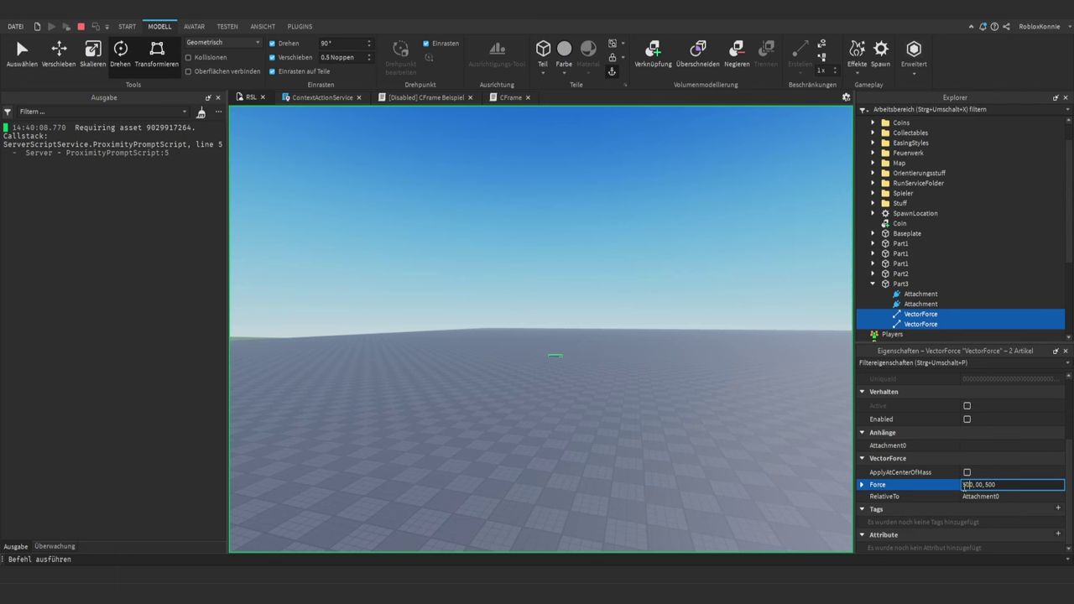
left_click(967, 419)
right_click_drag(644, 363, 646, 363)
key("f")
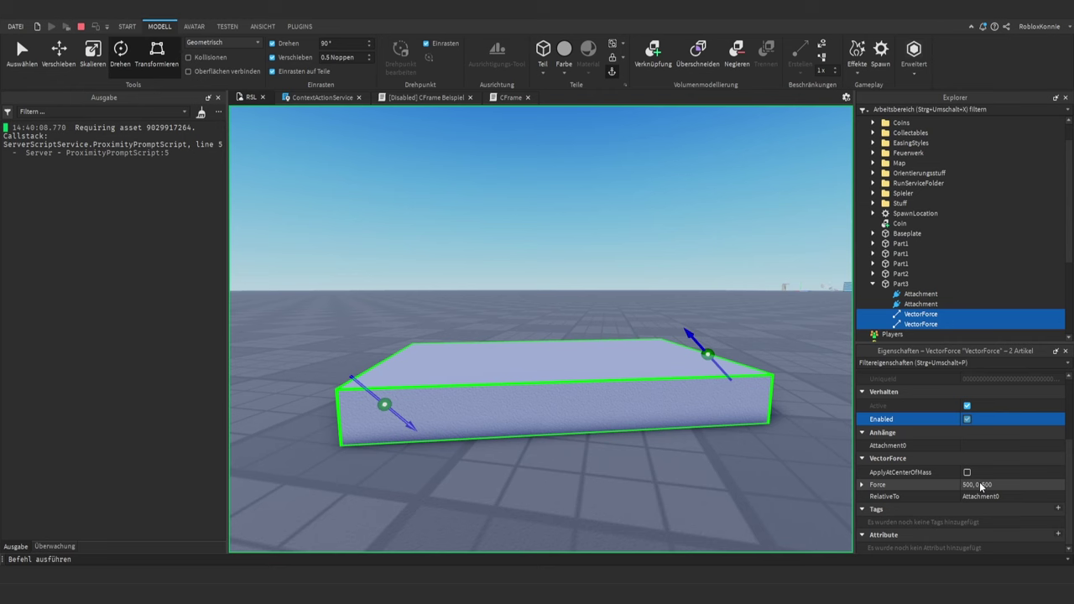
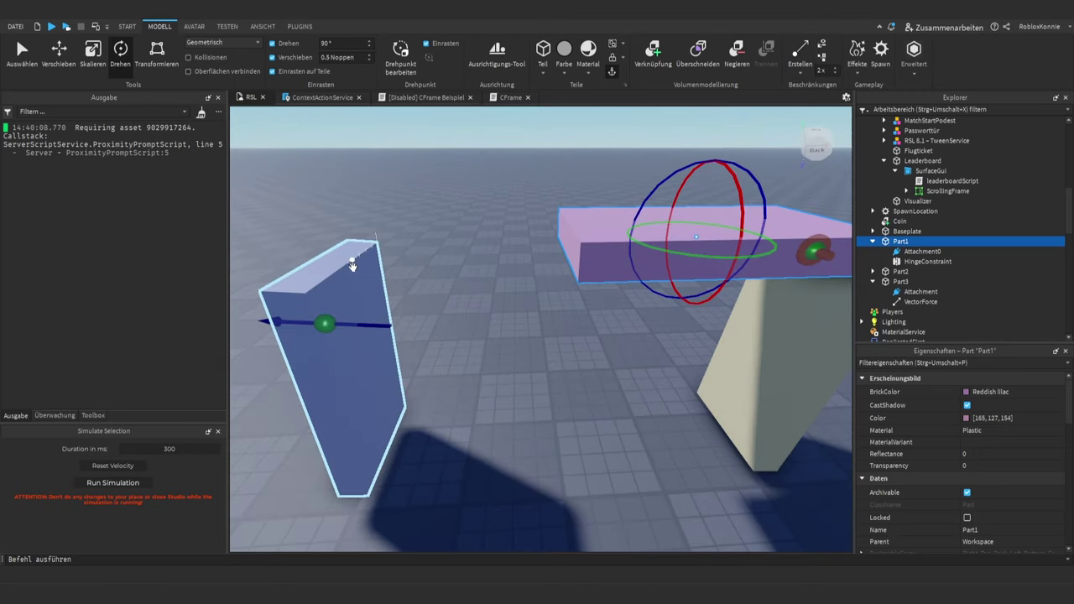
- Create a rope constraint from the free end face of the pink Part1 beam to the top face of Part3
left_click(354, 260)
left_click(801, 72)
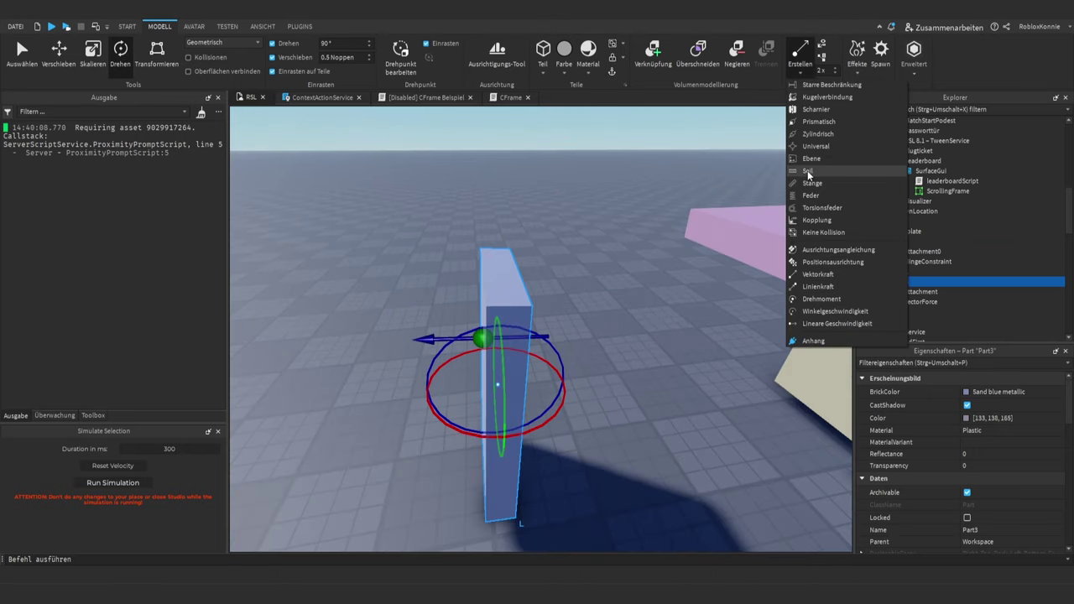
left_click(807, 171)
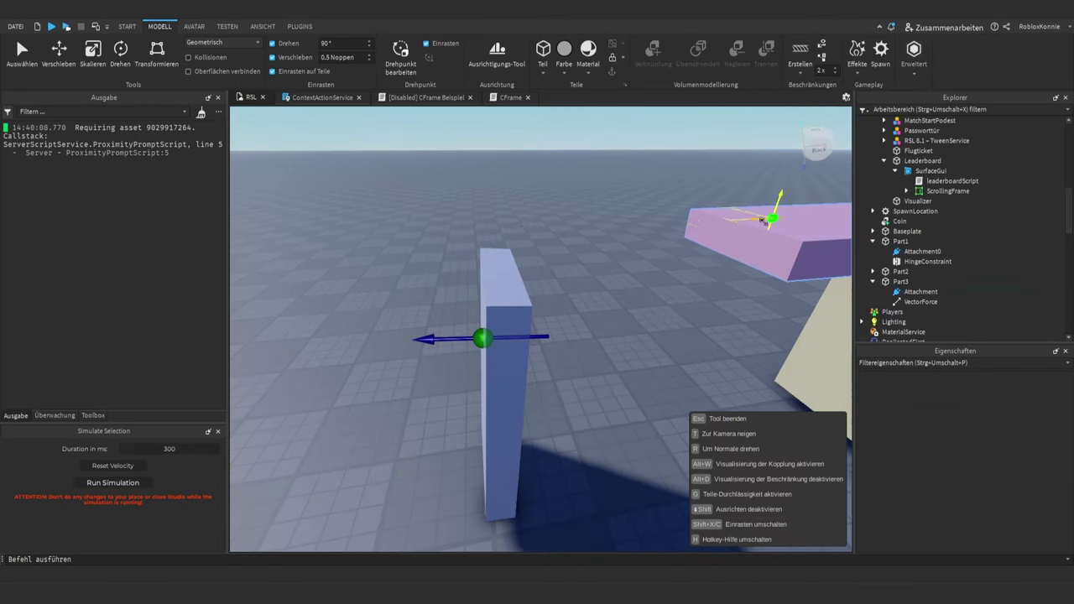
left_click(723, 236)
left_click(501, 273)
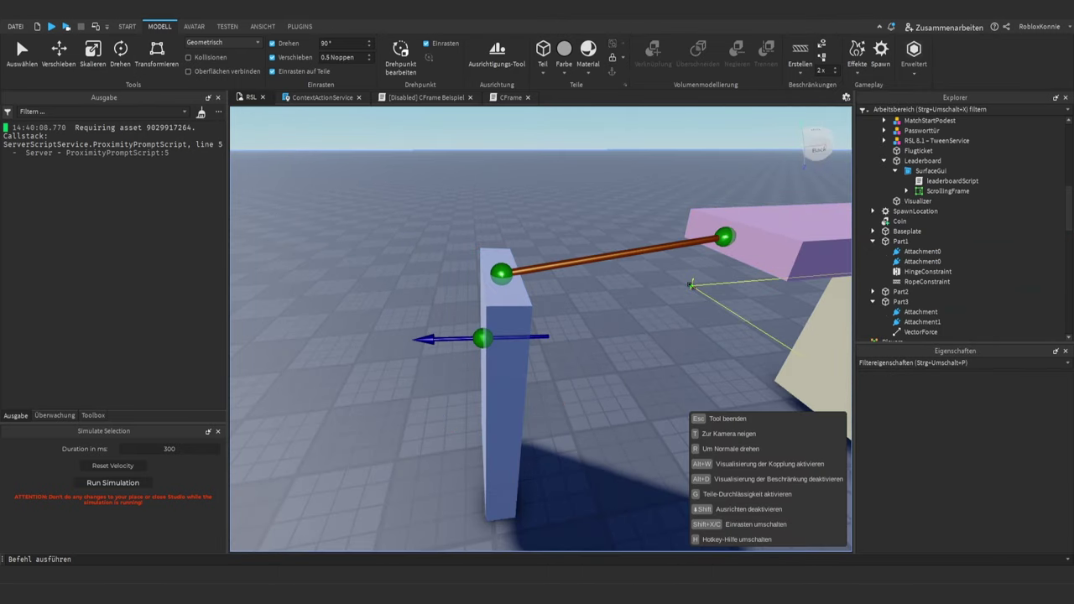
key("s")
right_click_drag(691, 285, 689, 285)
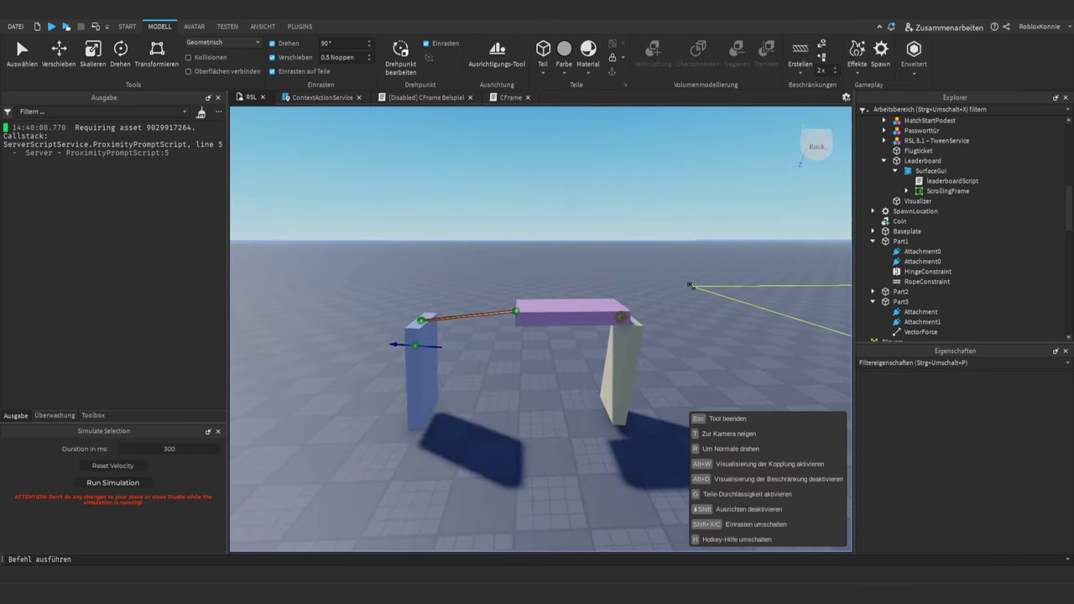
- Run the simulation and select the fallen Part3 plate
left_click(66, 28)
scroll(503, 360, "up", 3)
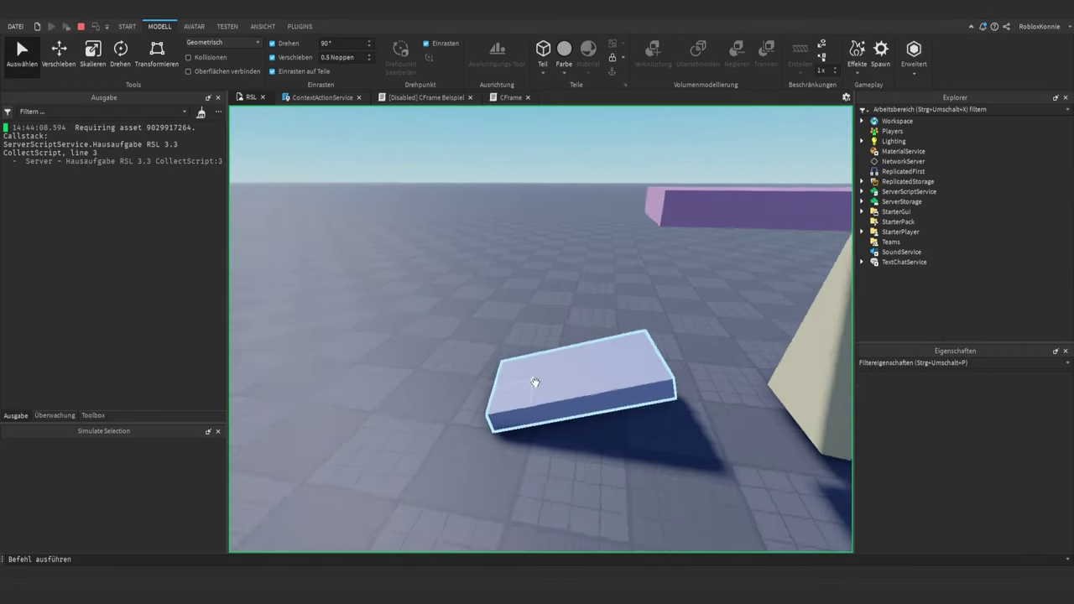
scroll(535, 382, "down", 3)
left_click(553, 365)
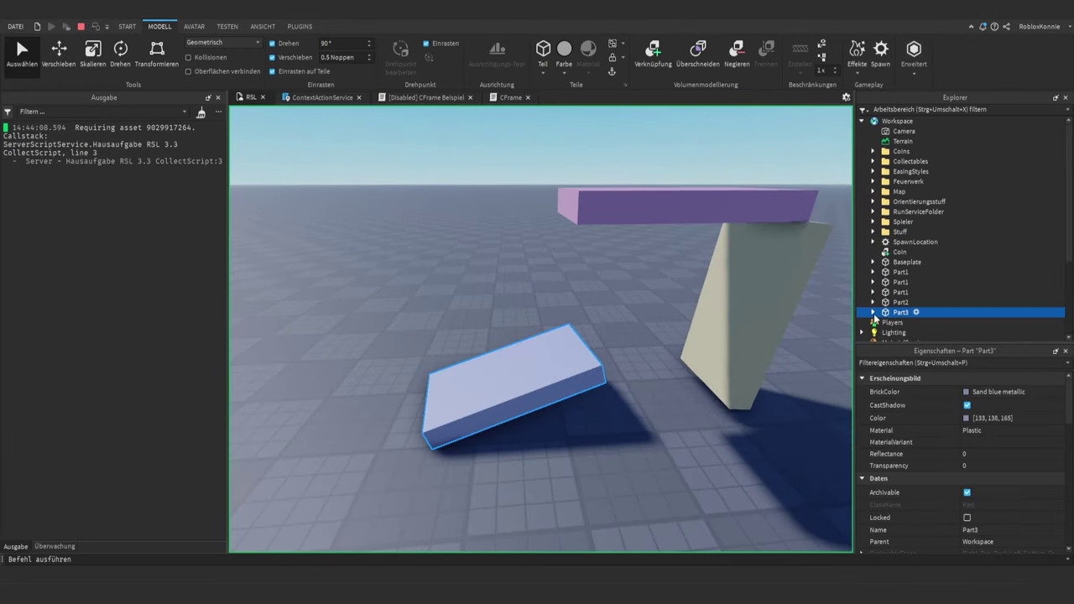
- Make the RopeConstraint inside Part1 visible in the running simulation
left_click(872, 313)
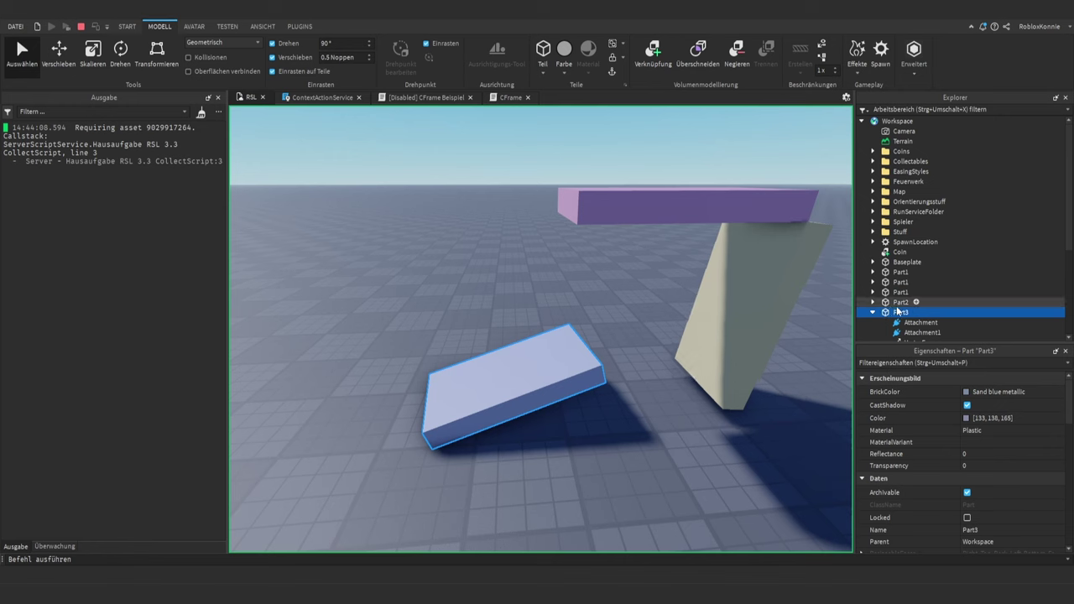
scroll(909, 290, "down", 2)
left_click(908, 285)
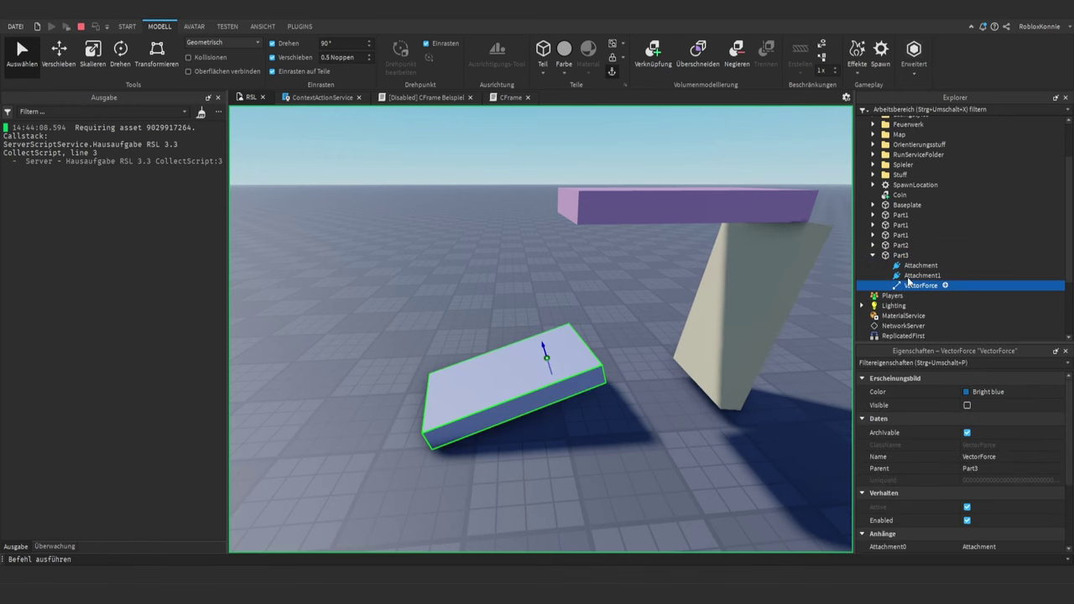
left_click(873, 225)
left_click(912, 266)
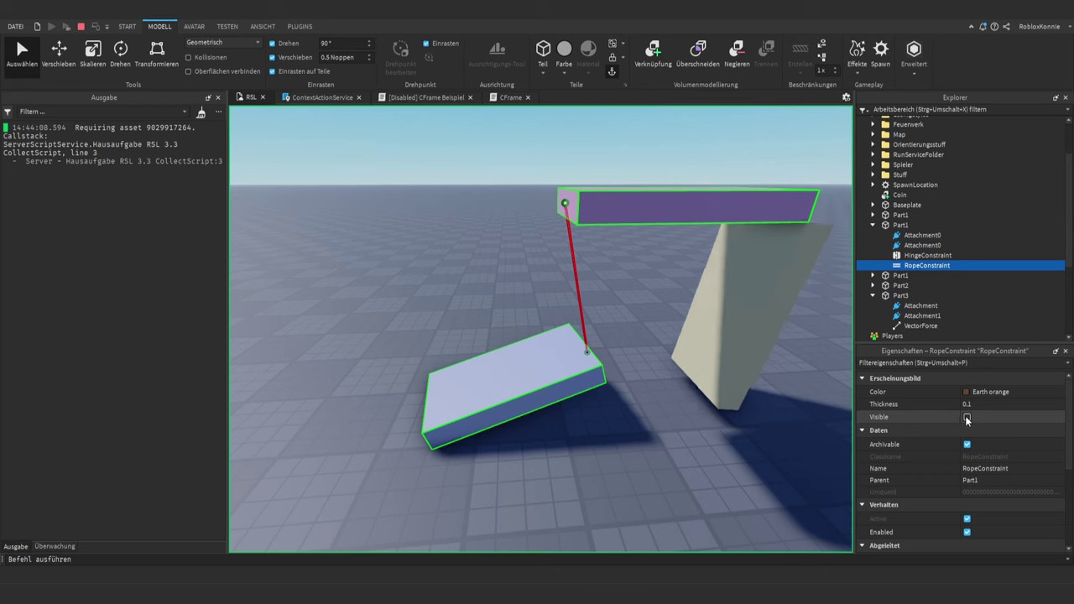
left_click(966, 417)
left_click(911, 257)
- Set the Force of Part3's VectorForce to 1200, 0, 0 to pull against the rope
right_click_drag(642, 294, 621, 295)
key("w")
key("s")
key("d")
key("w")
left_click(920, 325)
scroll(951, 476, "down", 3)
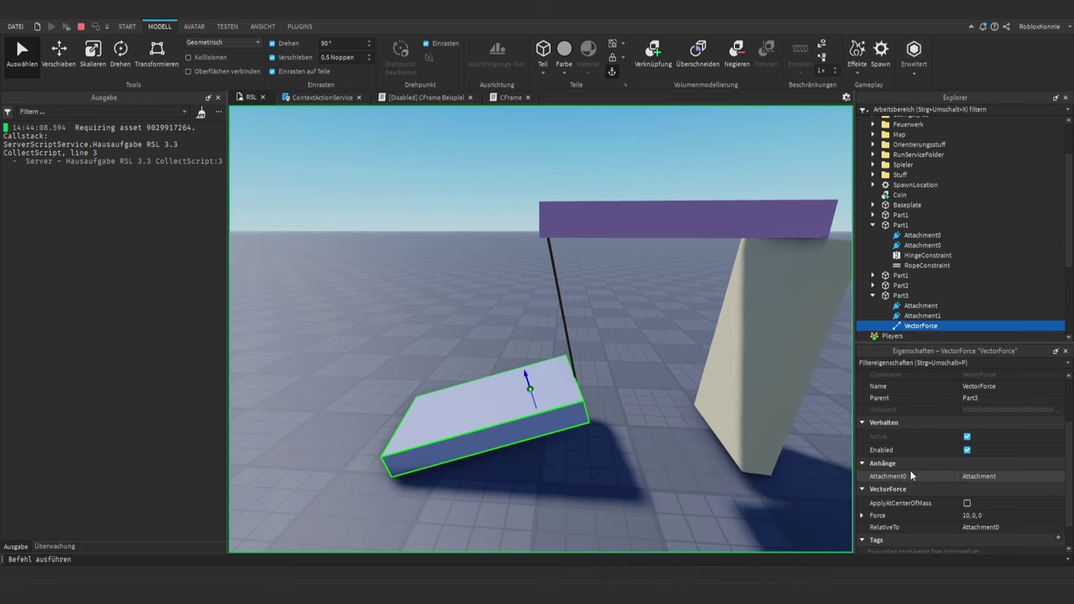
scroll(912, 475, "down", 1)
left_click(970, 484)
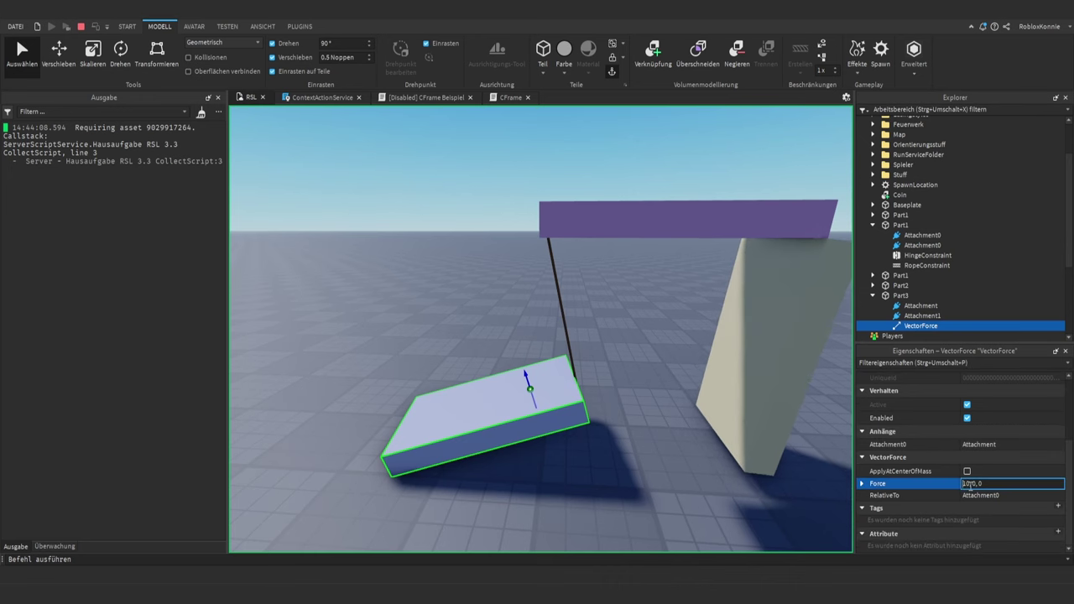
type("20")
key("Return")
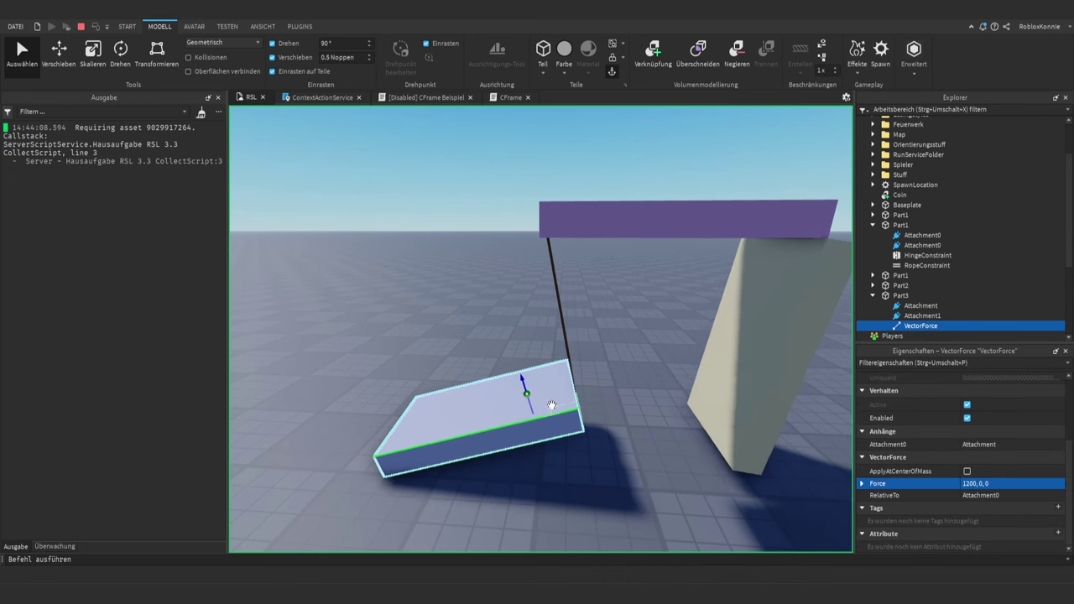
- Increase the Force of Part3's VectorForce to 1600, 0, 0
left_click(966, 484)
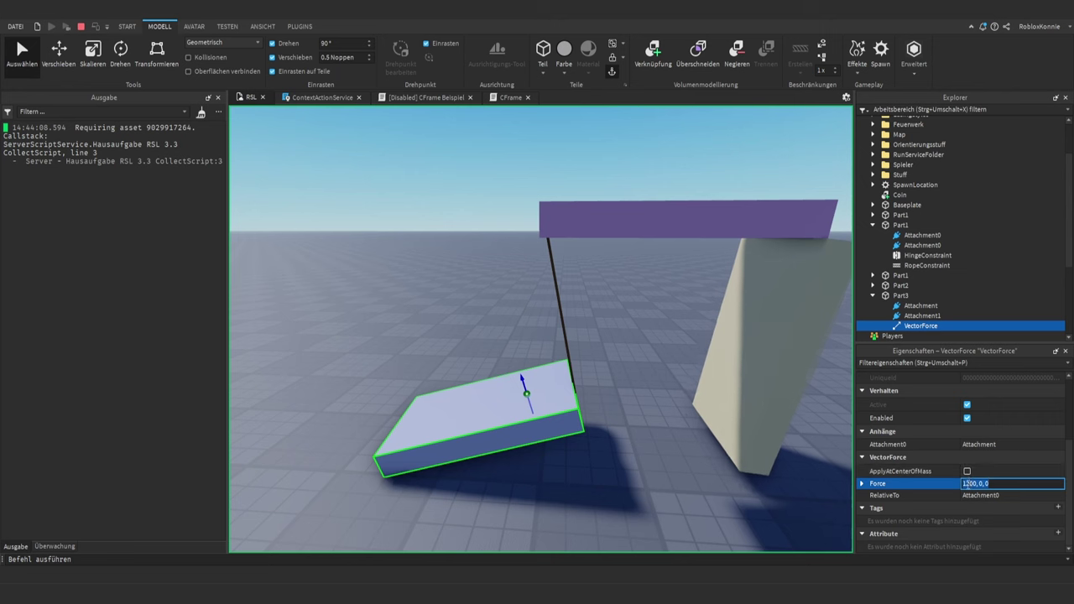
left_click(967, 484)
key("BackSpace")
type("6")
key("Return")
- Raise the Force of Part3's VectorForce to 2600, 0, 0
left_click(971, 486)
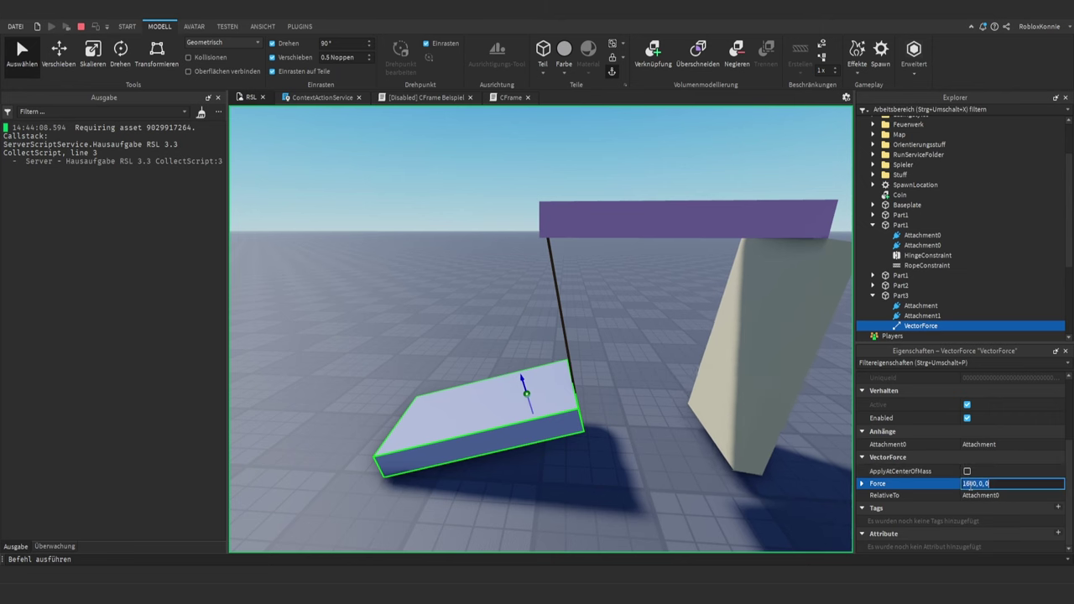
key("BackSpace")
key("BackSpace")
type("26")
key("Return")
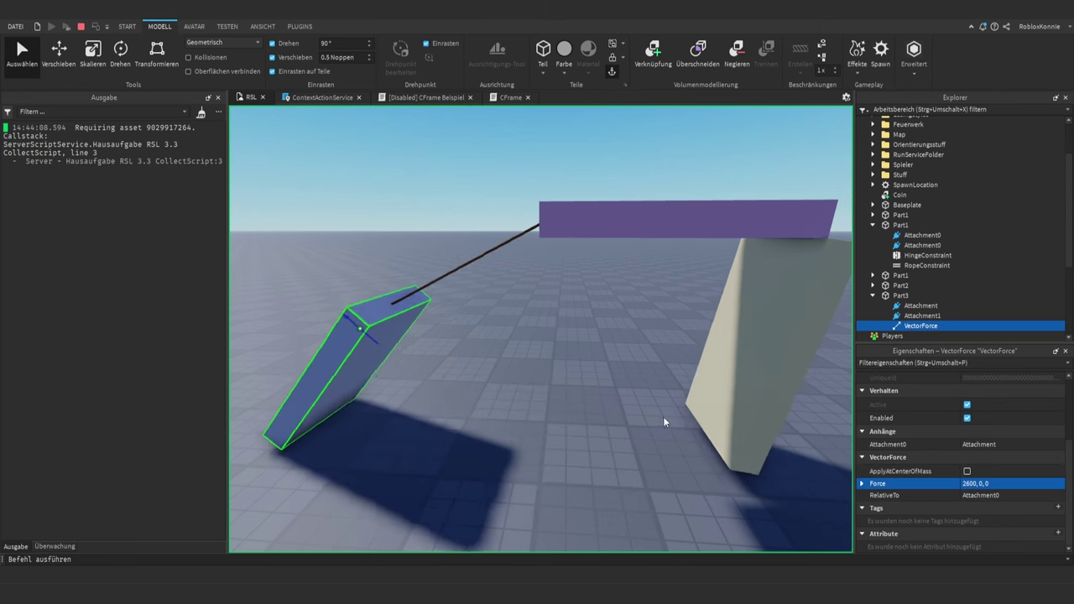
- Examine the taut rope and reverse the VectorForce's Force to -2600, 0, 0
key("s")
right_click_drag(617, 409, 615, 409)
key("w")
left_click(963, 484)
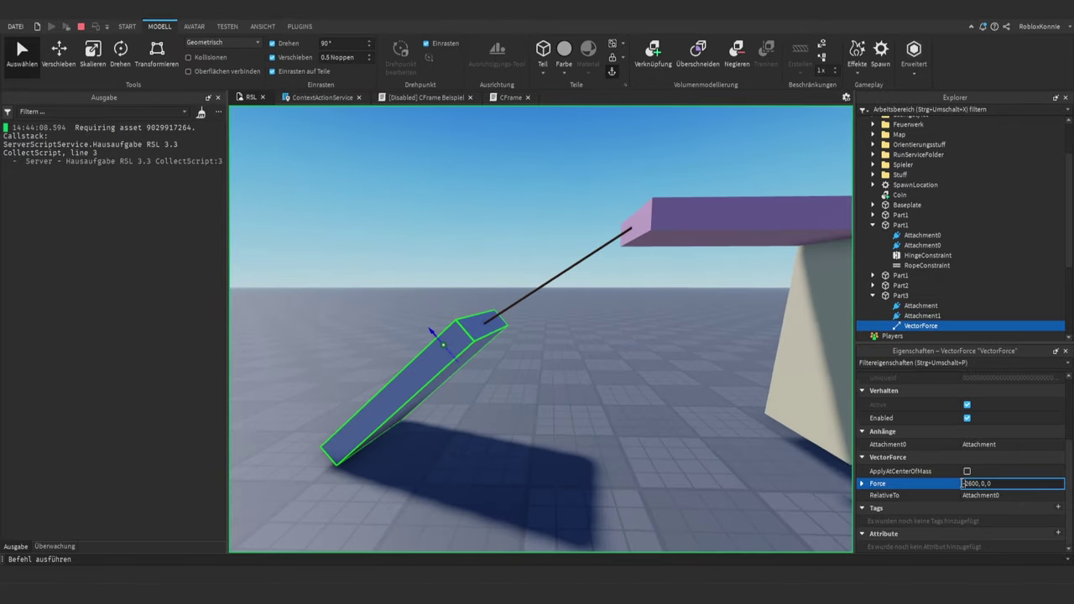
type("-")
key("Return")
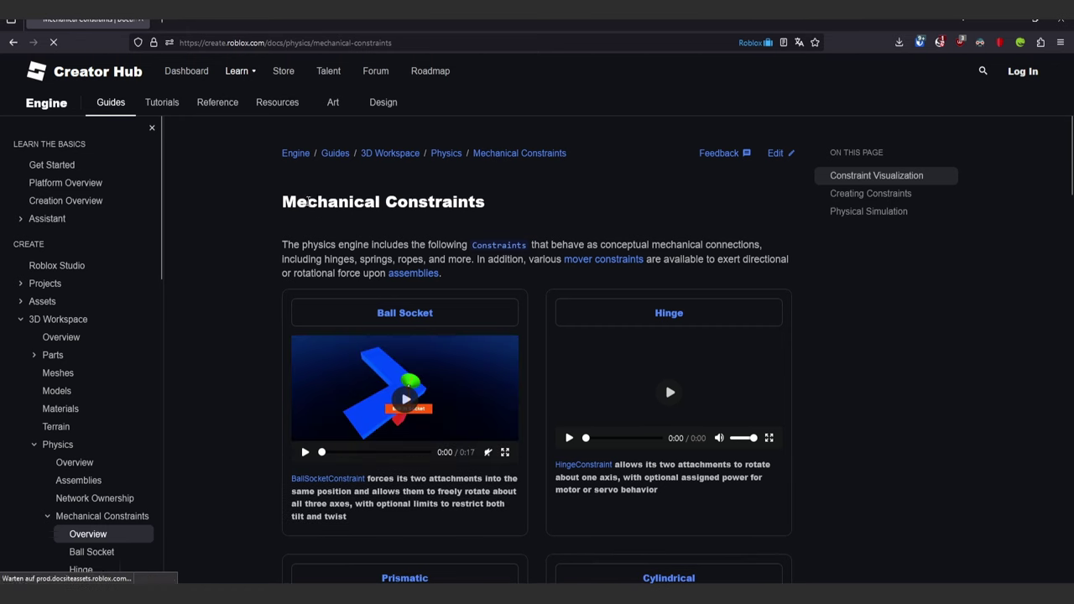
- Review the Mechanical Constraints and Mover Constraints overview pages in the Roblox Creator Hub documentation
left_click_drag(308, 201, 561, 232)
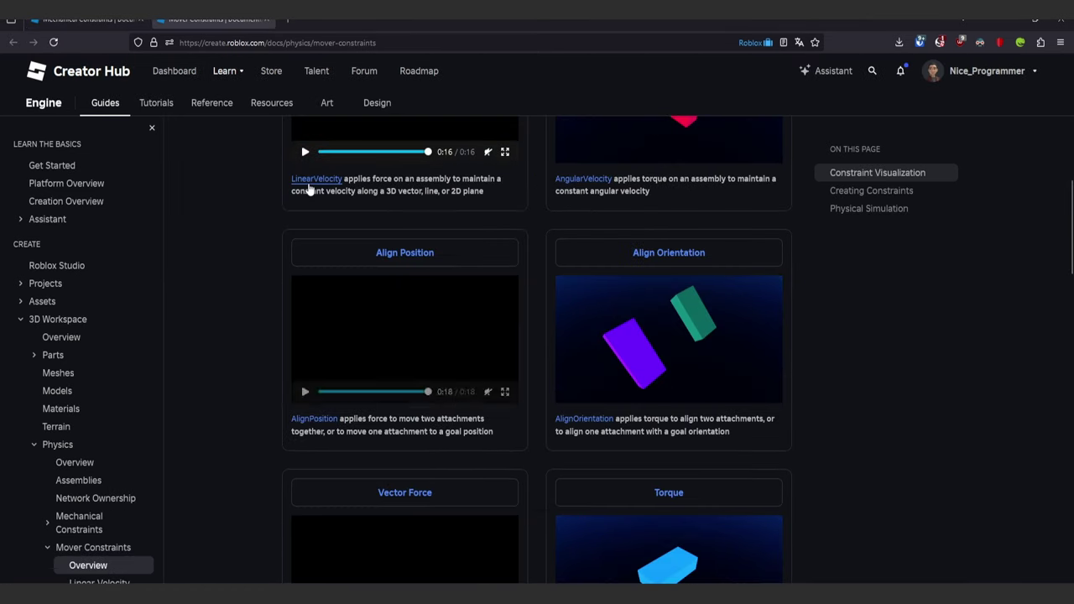
scroll(309, 190, "up", 4)
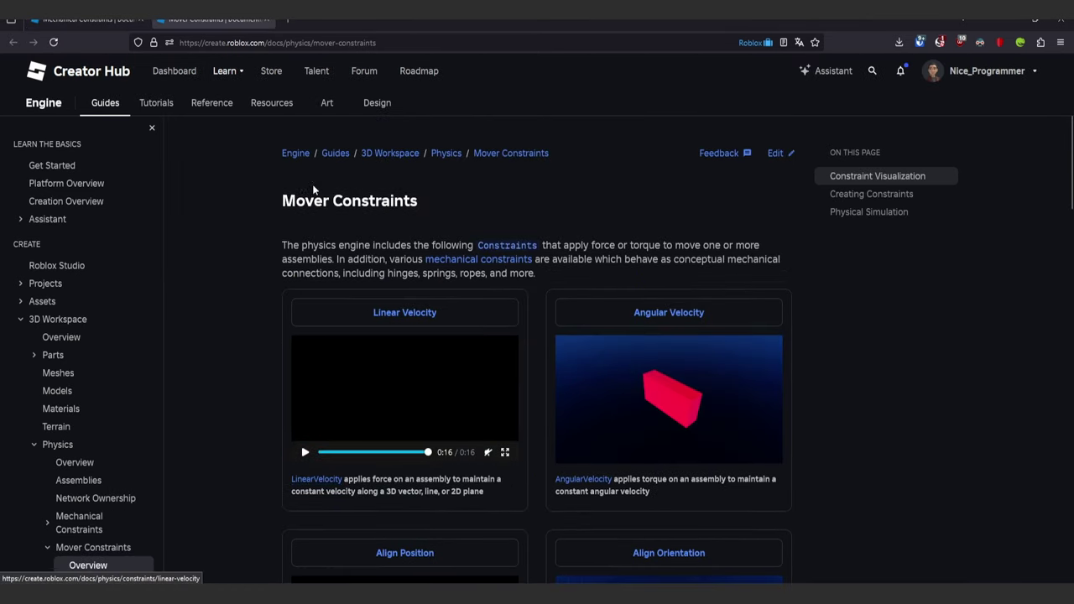
left_click_drag(280, 195, 630, 260)
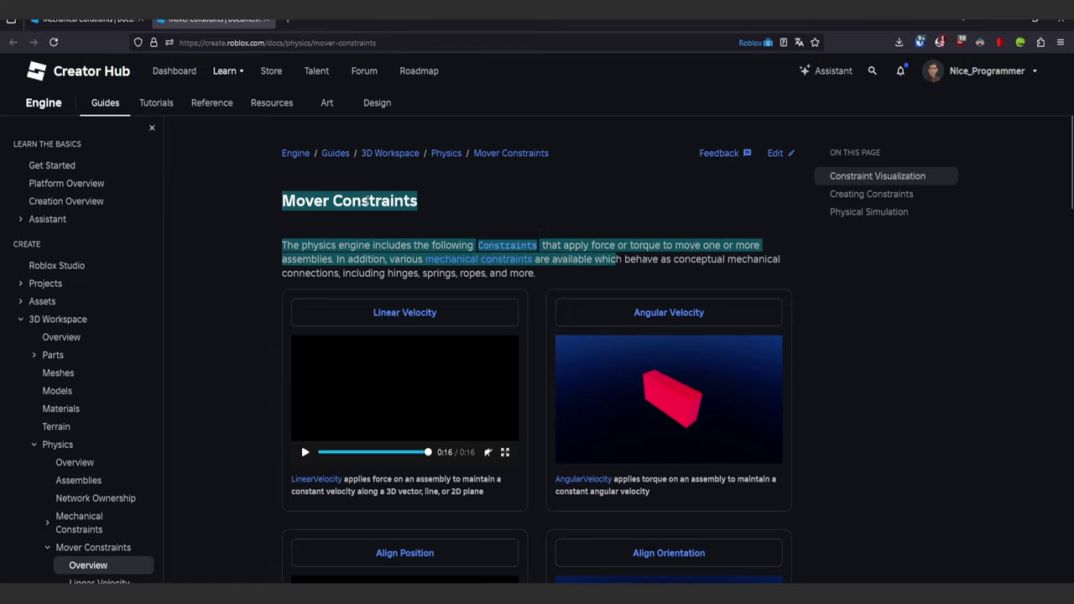
scroll(280, 198, "down", 8)
scroll(275, 201, "up", 7)
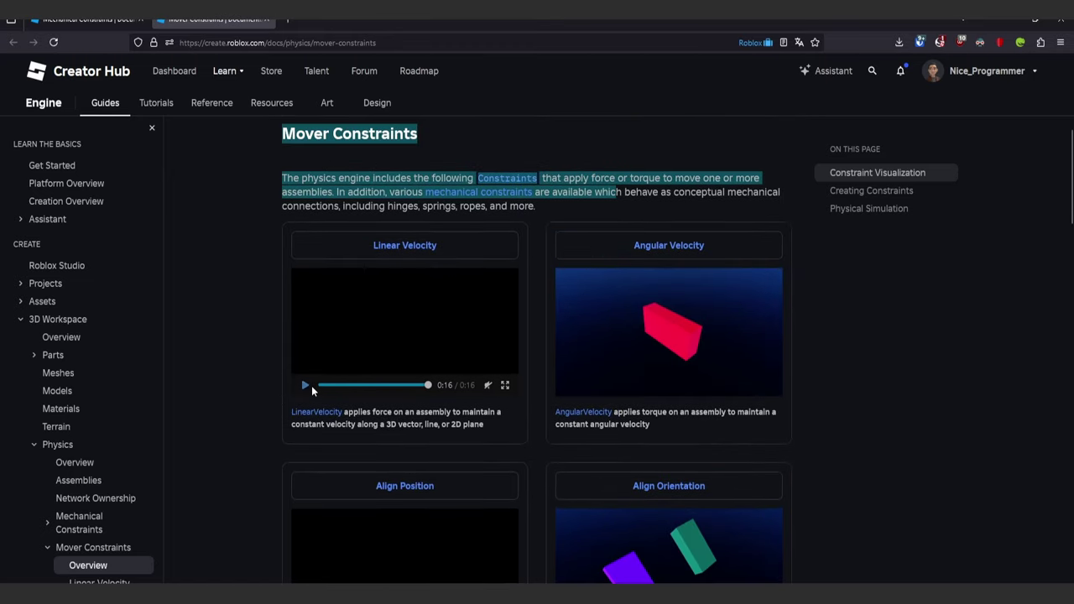
- Insert a new part on the open baseplate and scale it into a wide, flat slab named Plattform
scroll(450, 206, "up", 1)
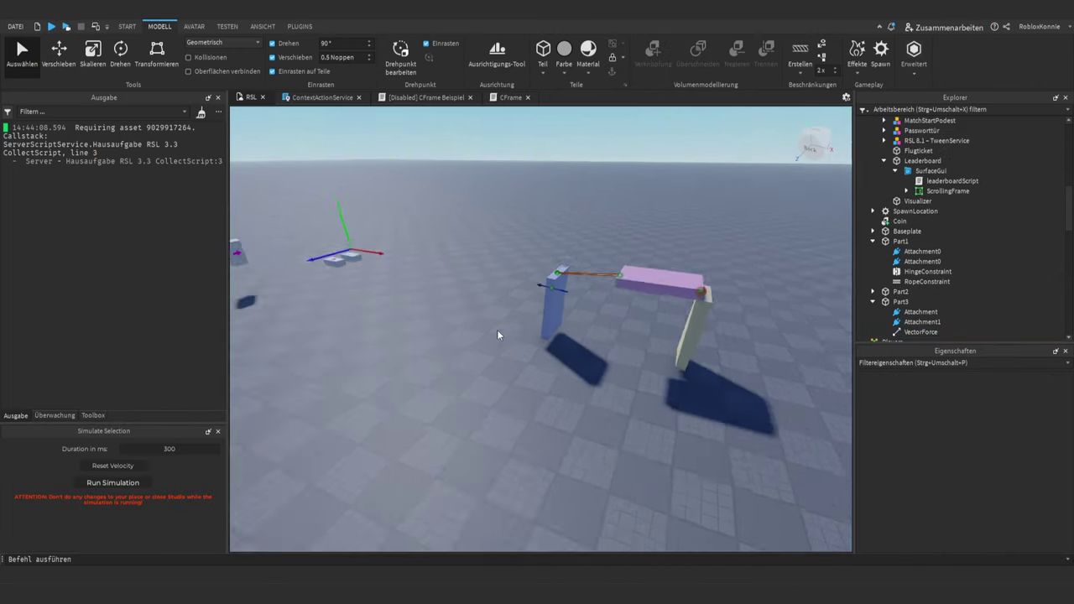
scroll(496, 329, "down", 10)
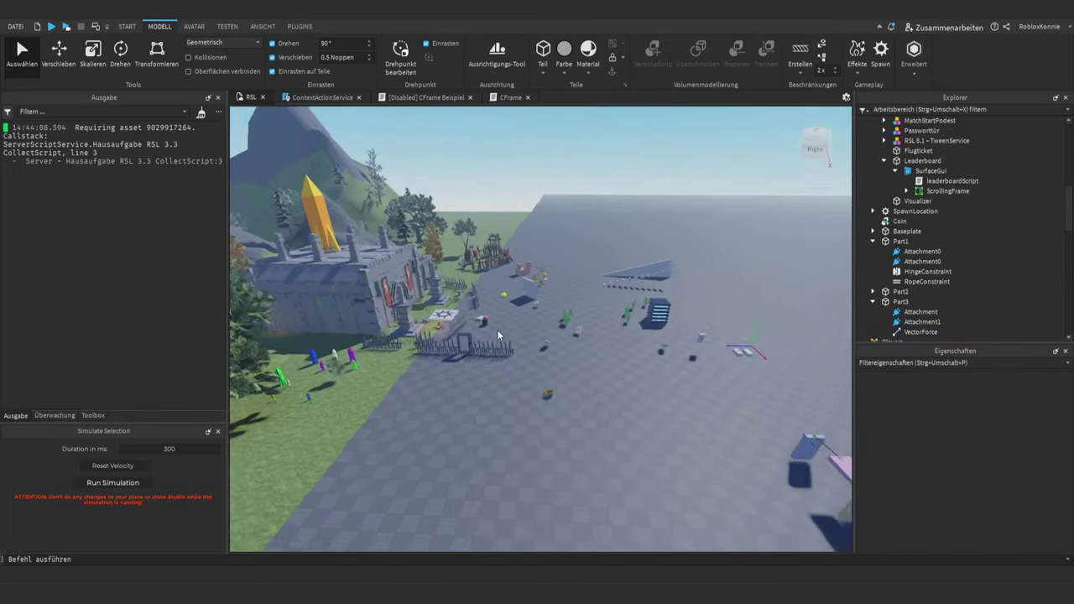
scroll(496, 330, "up", 10)
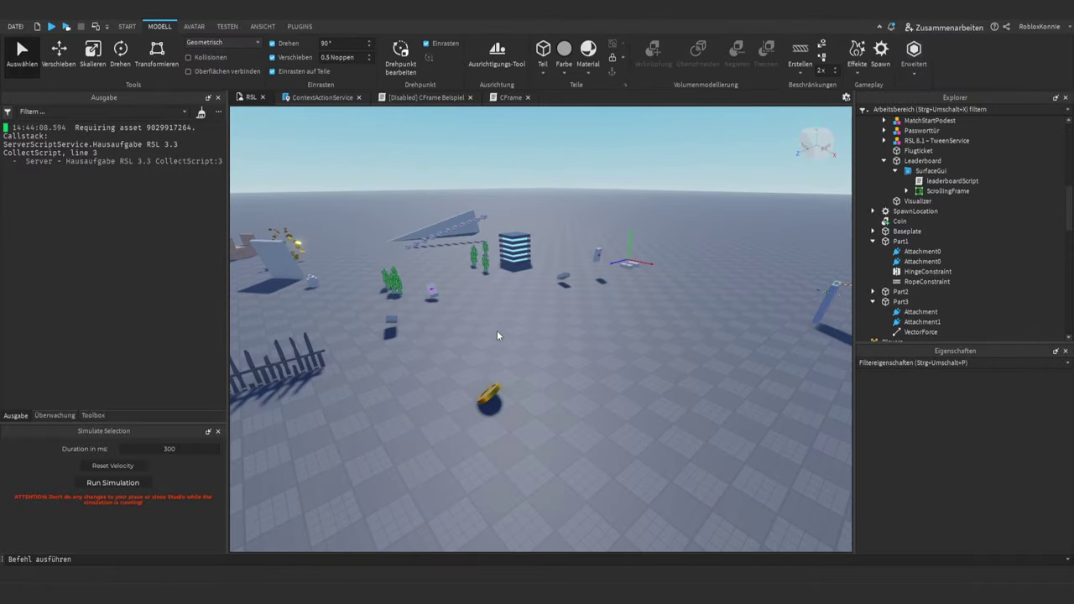
right_click_drag(533, 336, 533, 336)
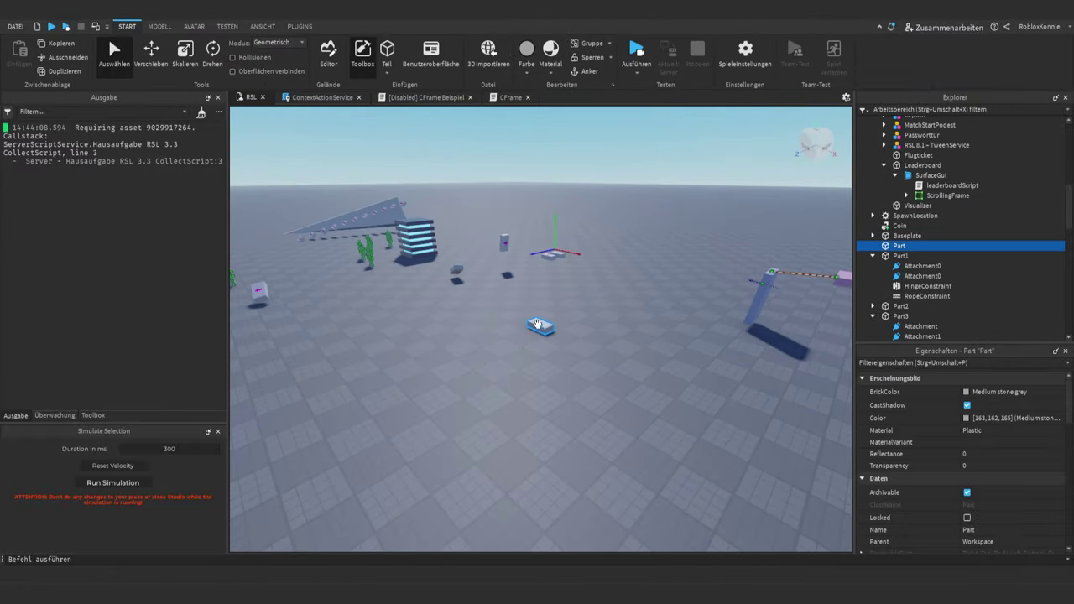
left_click_drag(537, 324, 526, 351)
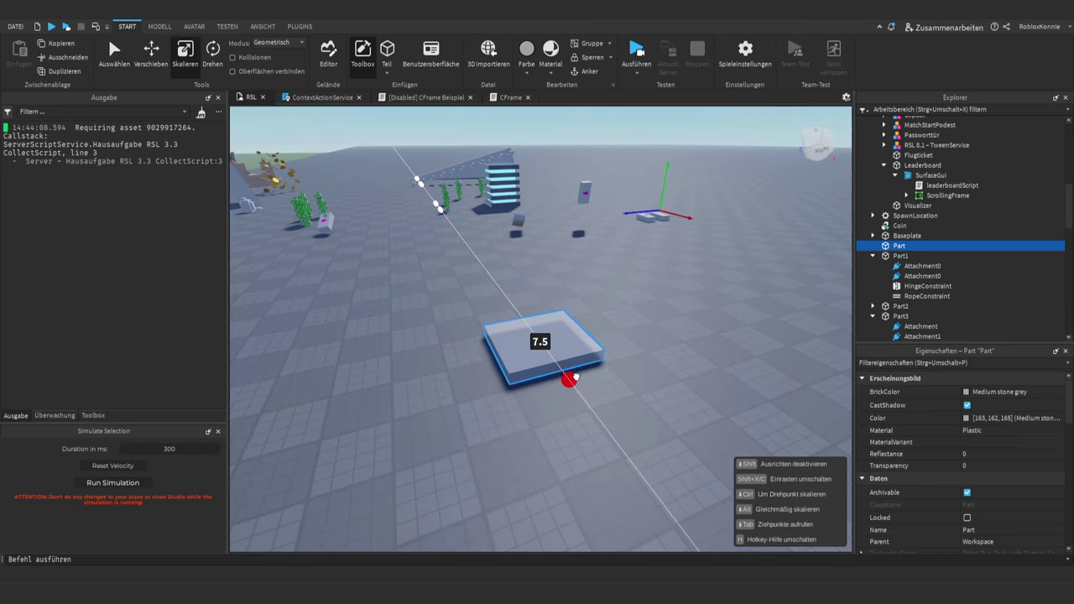
left_click_drag(575, 379, 581, 380)
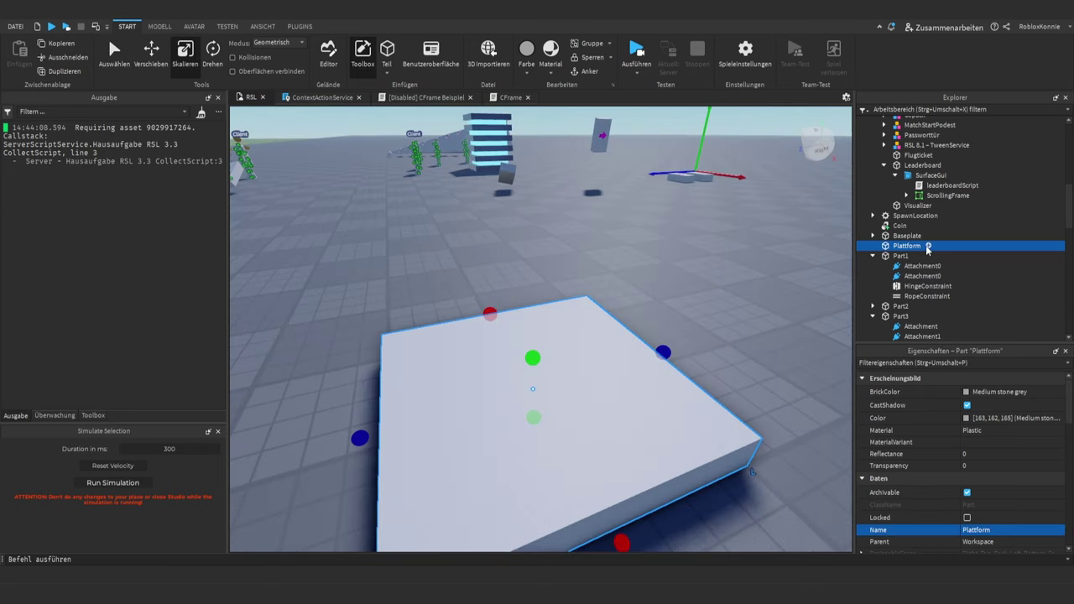
- Add an Attachment to the Plattform part
left_click(929, 249)
type("att")
key("Return")
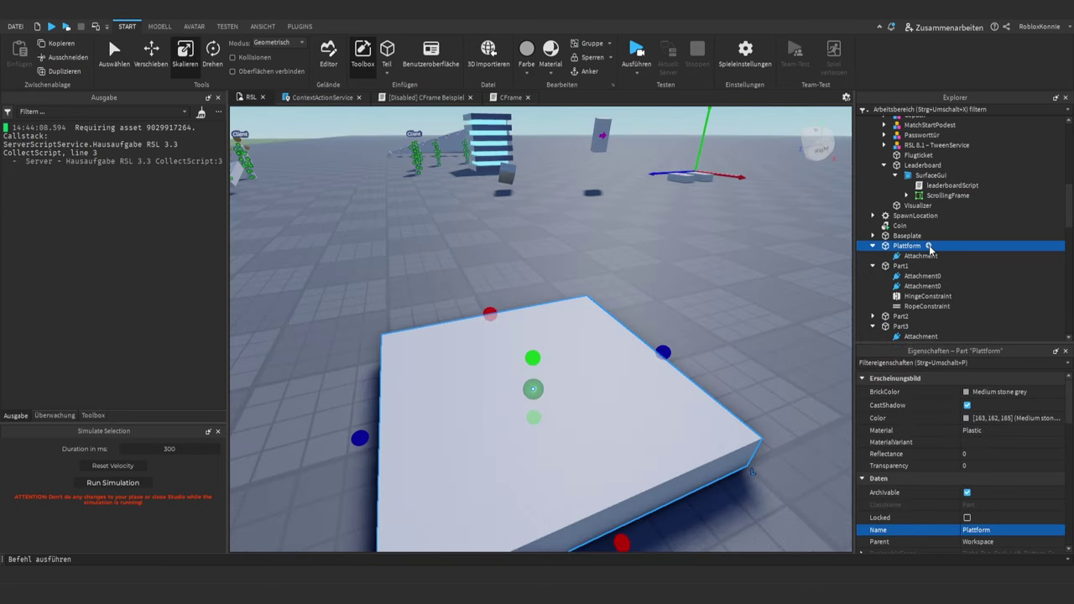
- Try to raise the Plattform's Attachment about 9.5 studs above the part, and undo the move
left_click(921, 256)
right_click_drag(570, 331, 573, 332)
key("w")
key("s")
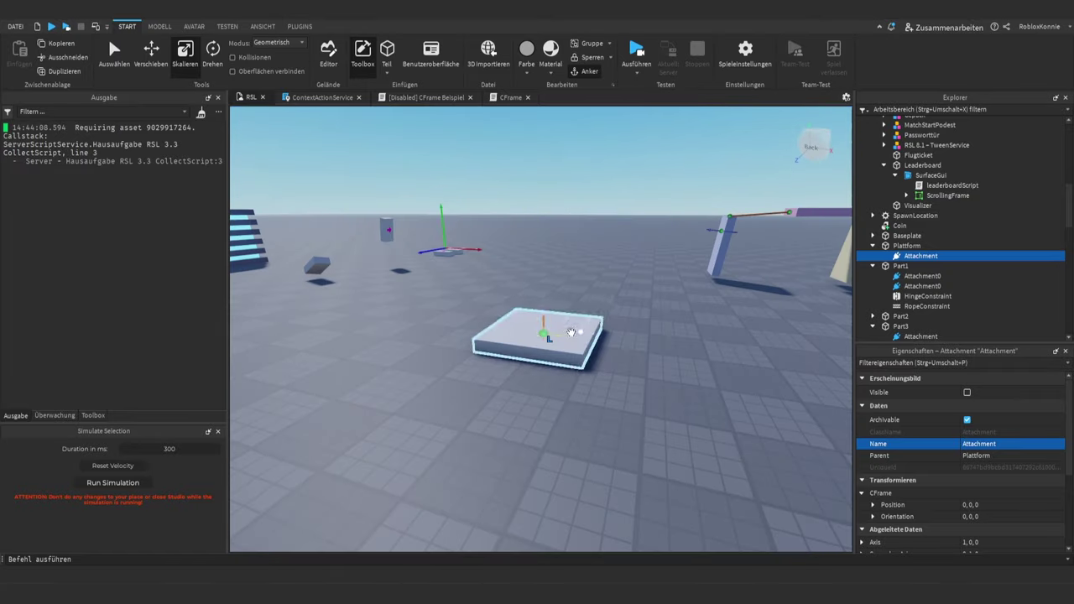
key("ctrl+2")
left_click_drag(543, 303, 545, 193)
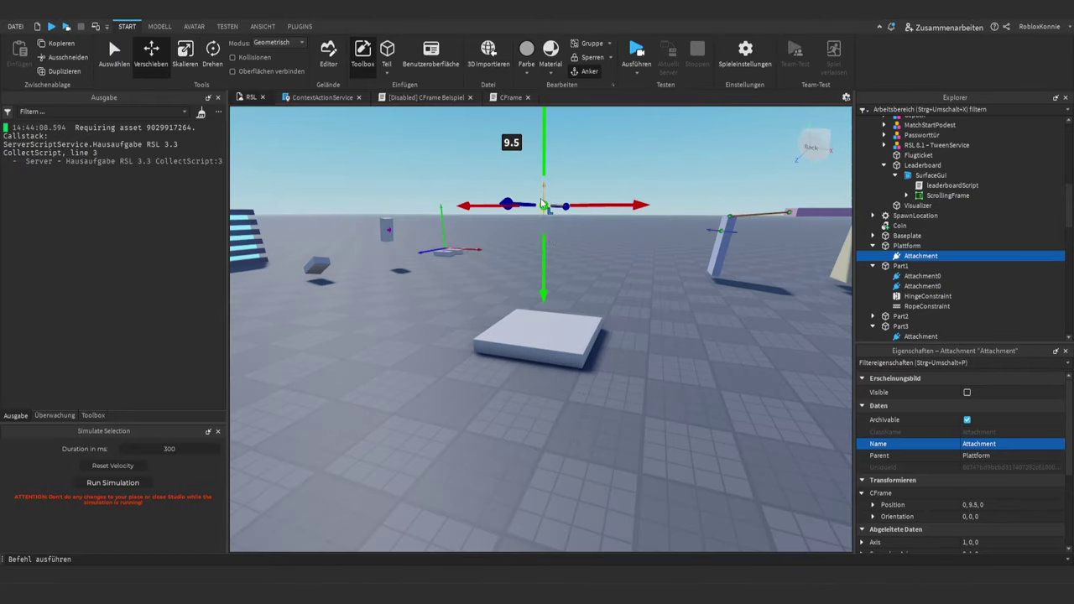
key("ctrl+z")
scroll(557, 319, "up", 5)
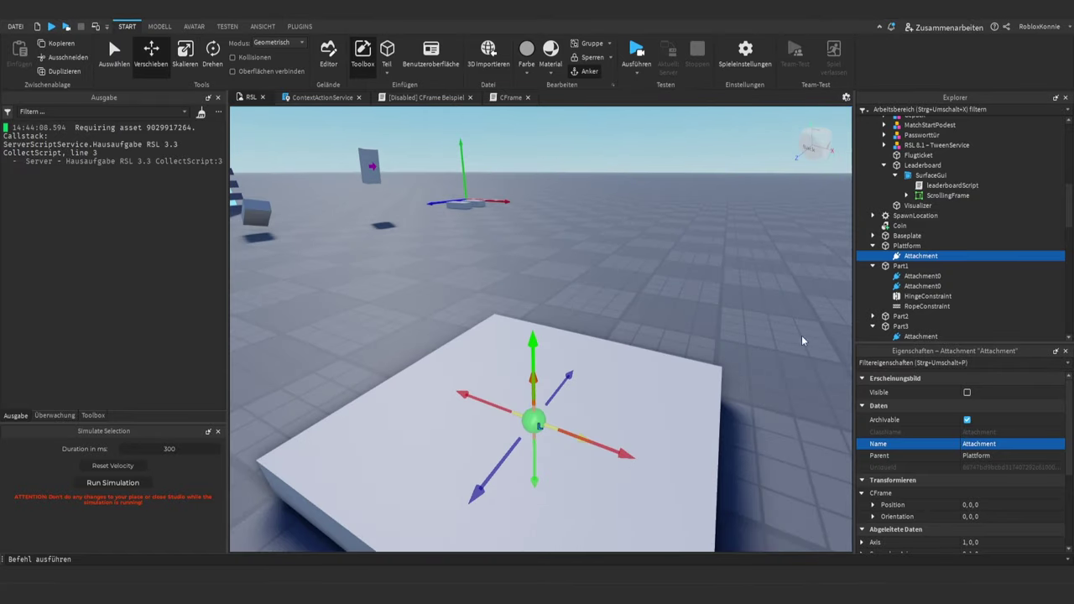
- Add an AlignOrientation and an AlignPosition constraint to the Plattform part
left_click(928, 245)
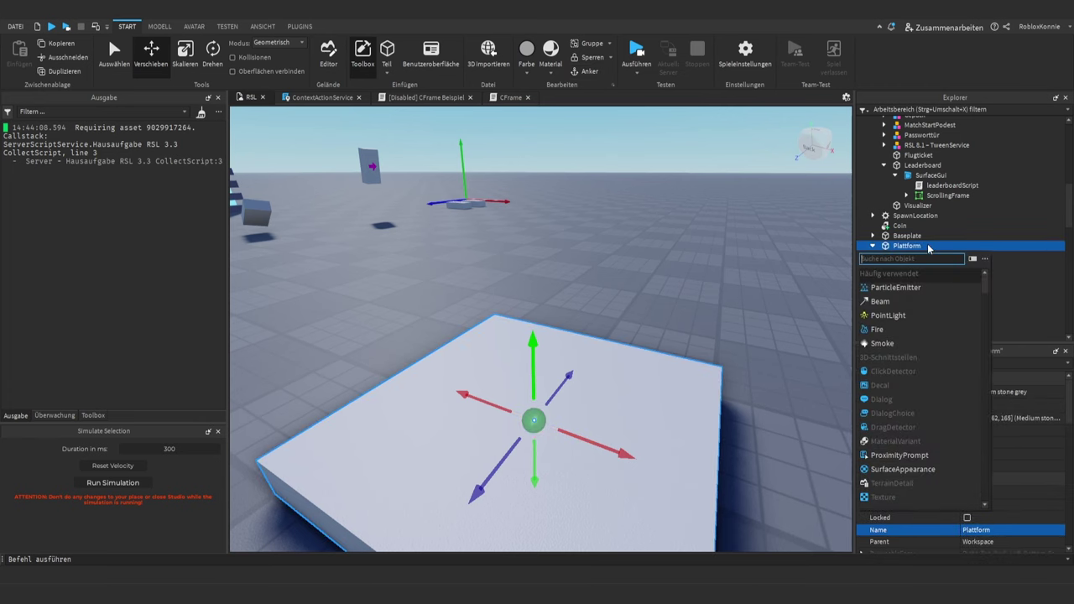
type("ali")
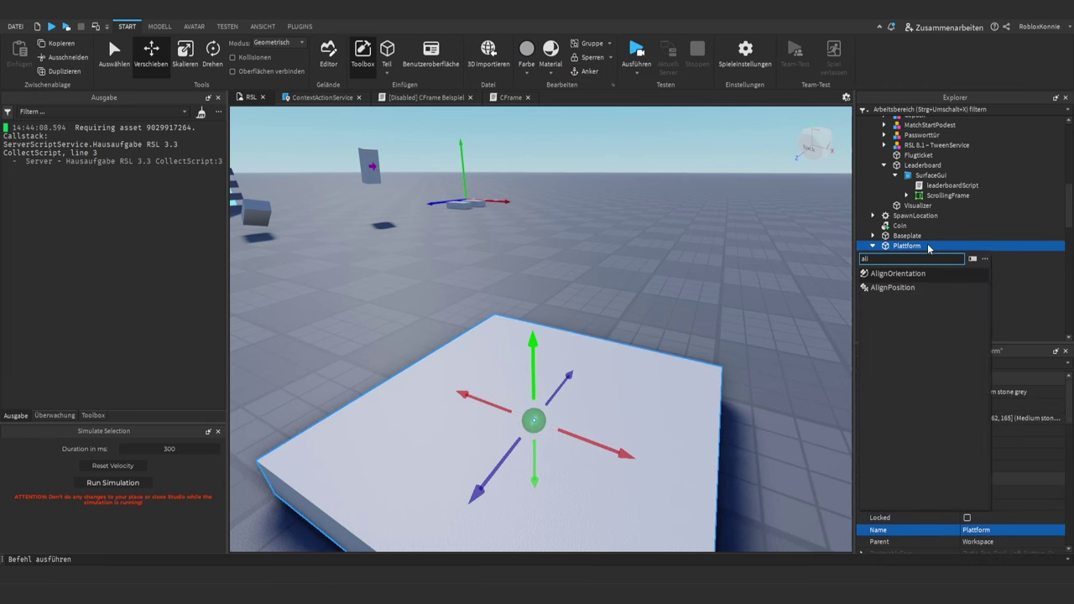
key("Return")
left_click(928, 247)
type("ali")
left_click(928, 246)
- Assign the Plattform's Attachment as Attachment0 of both the AlignOrientation and the AlignPosition
left_click(926, 256)
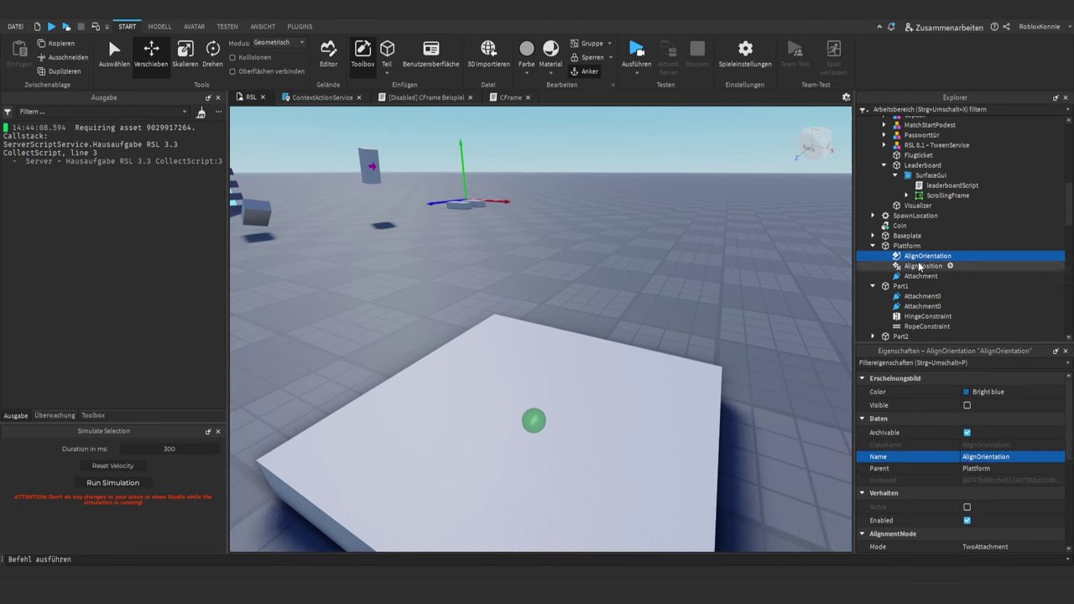
left_click(915, 266)
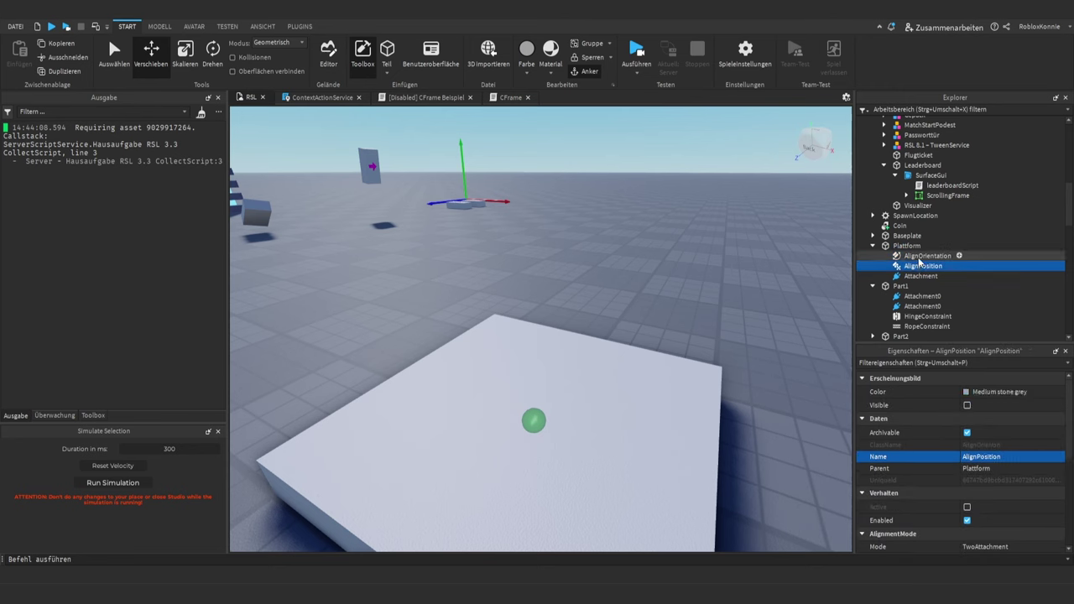
left_click(922, 256, "ctrl")
scroll(928, 502, "down", 5)
scroll(956, 499, "down", 3)
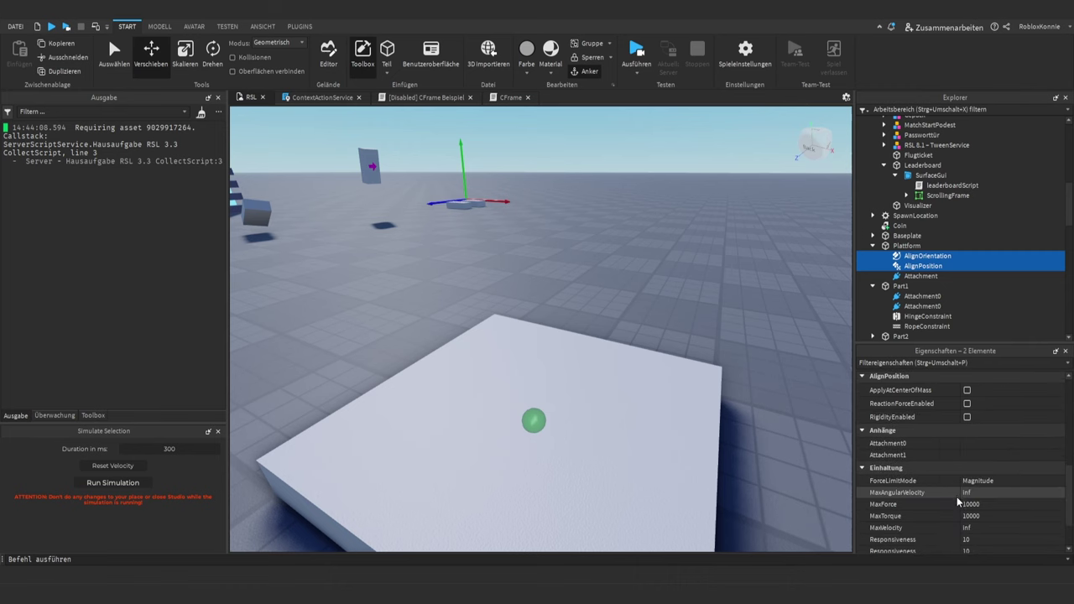
left_click(977, 444)
left_click(906, 278)
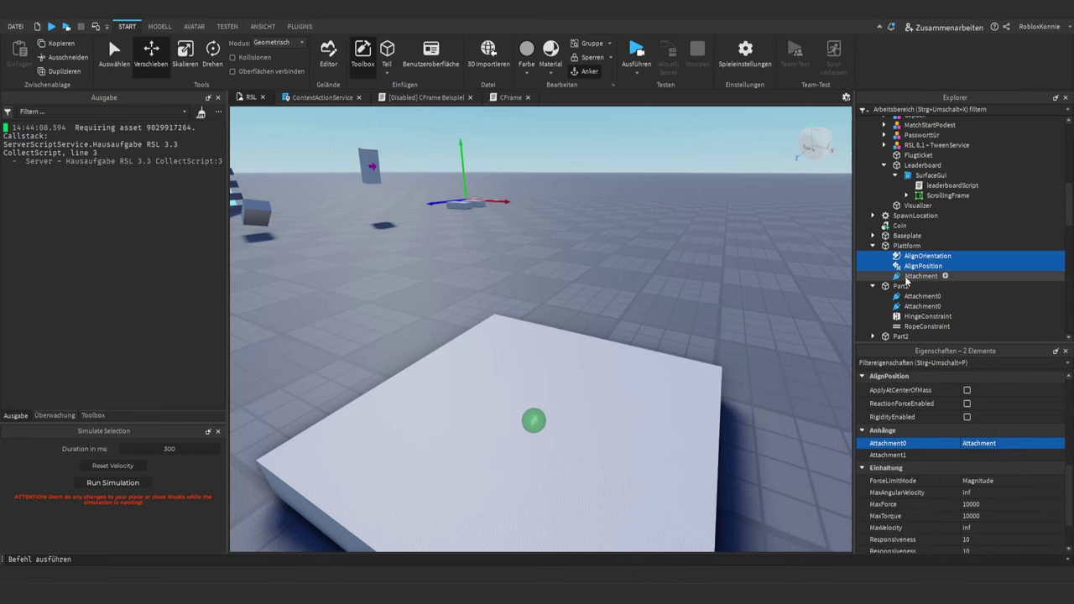
- Set the Mode of both the AlignOrientation and the AlignPosition to OneAttachment
left_click(916, 256)
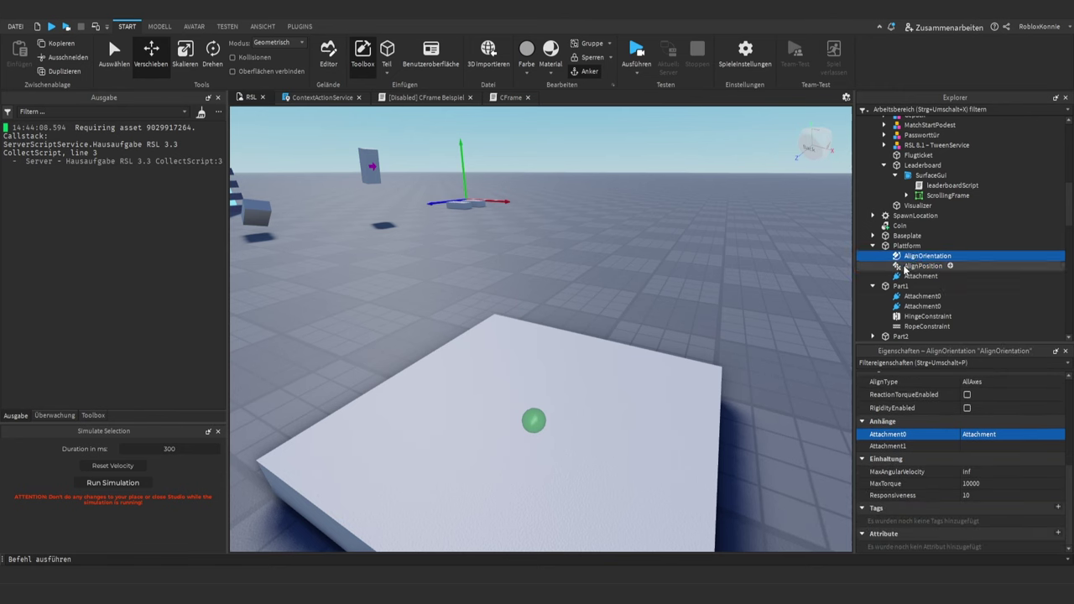
left_click(905, 267, "ctrl")
scroll(977, 498, "up", 1)
left_click(990, 392)
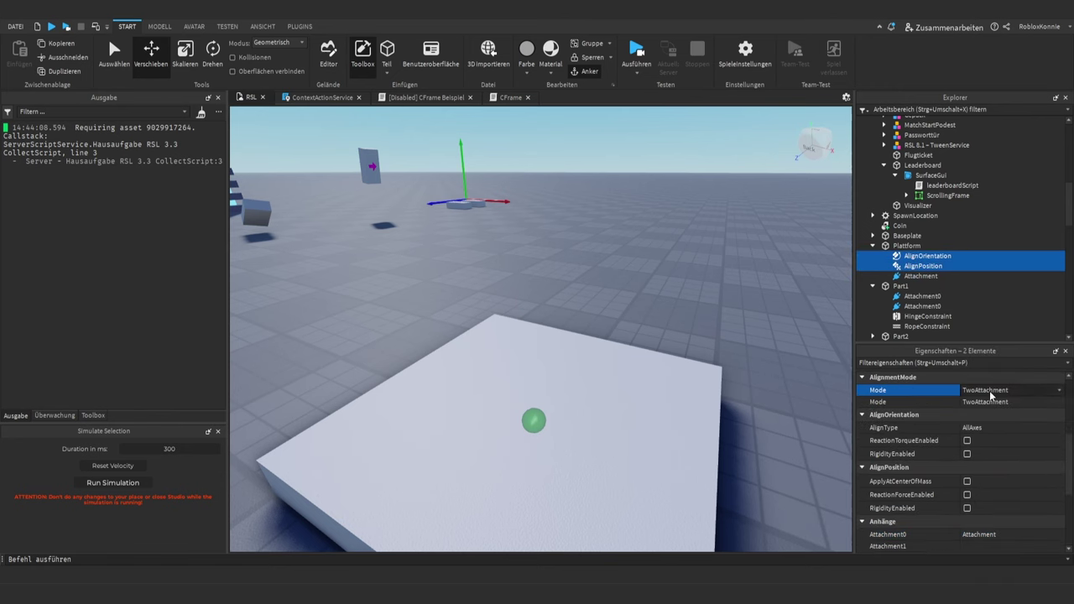
left_click(986, 401)
left_click(979, 405)
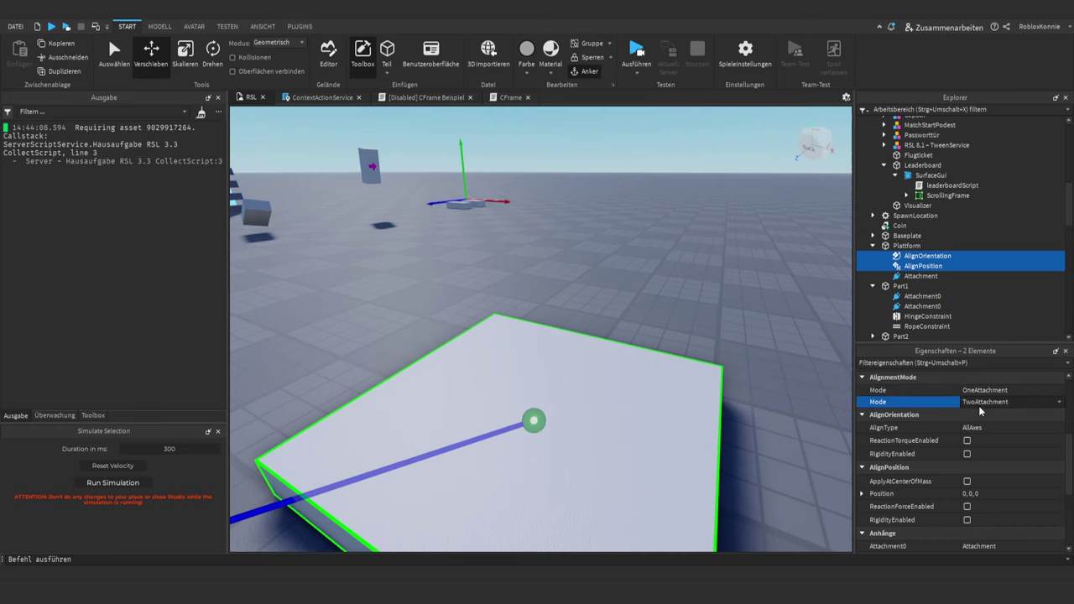
left_click(980, 413)
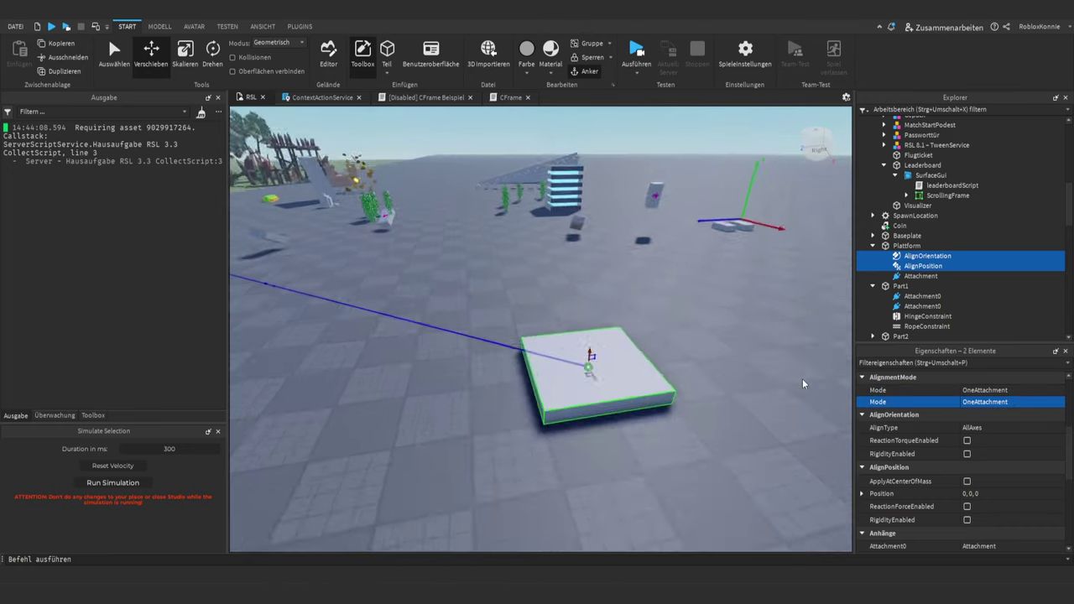
- Set the AlignPosition's Position to the Plattform's own position, 68, 0.5, -90.386
scroll(802, 379, "down", 4)
right_click_drag(802, 379, 801, 379)
scroll(802, 379, "up", 3)
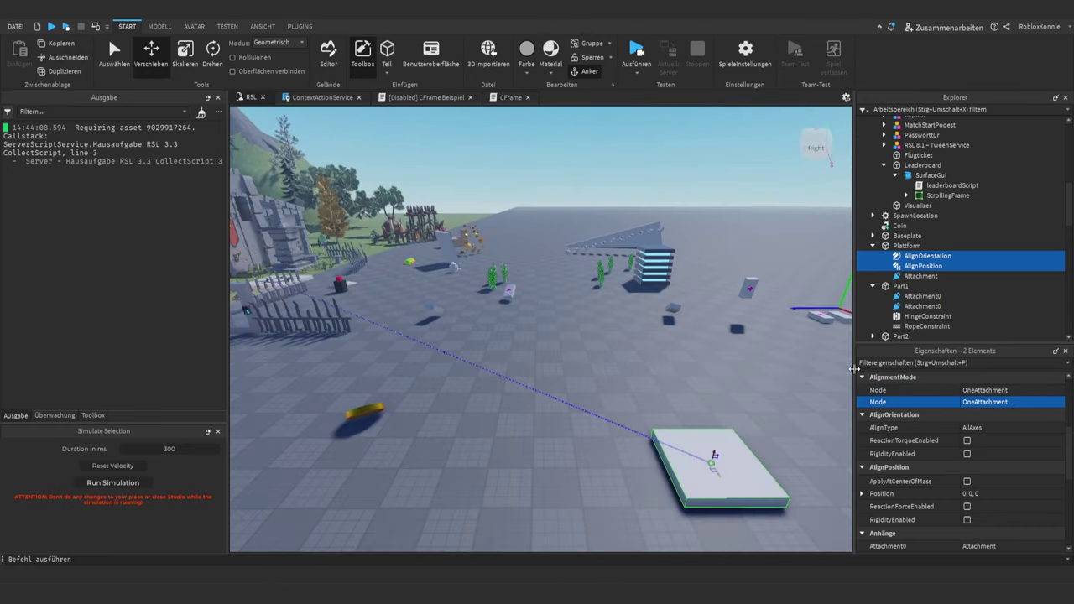
left_click(922, 266)
scroll(914, 473, "down", 2)
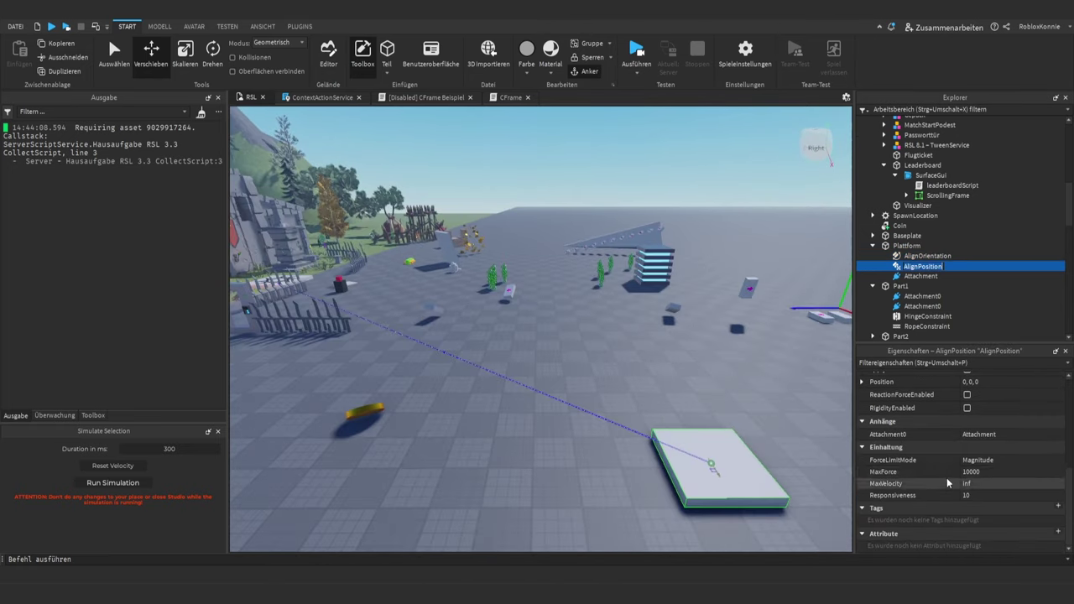
scroll(960, 442, "up", 1)
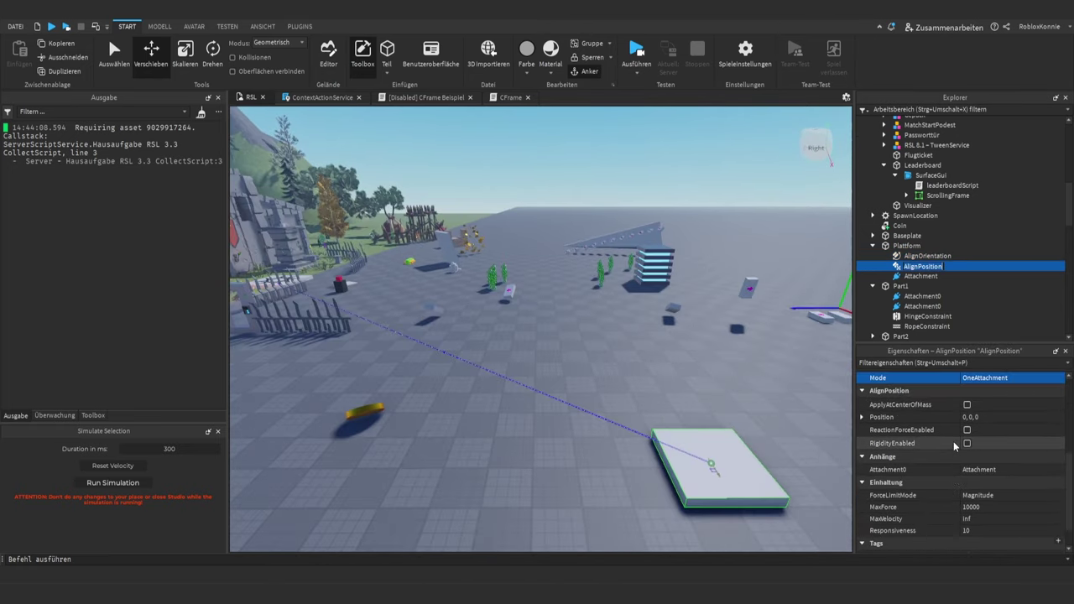
left_click(906, 246)
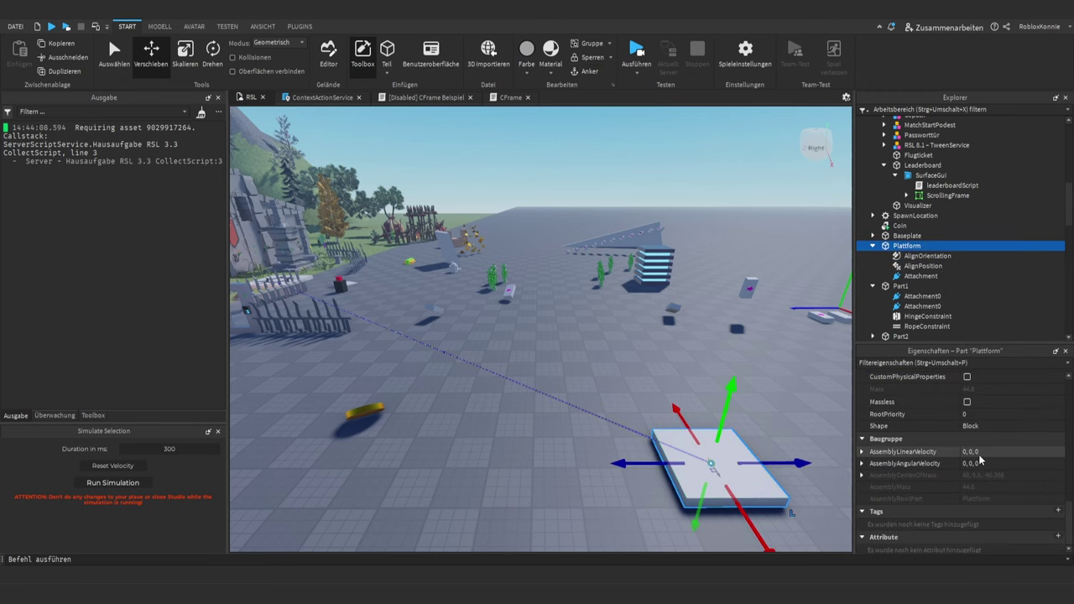
scroll(978, 460, "up", 6)
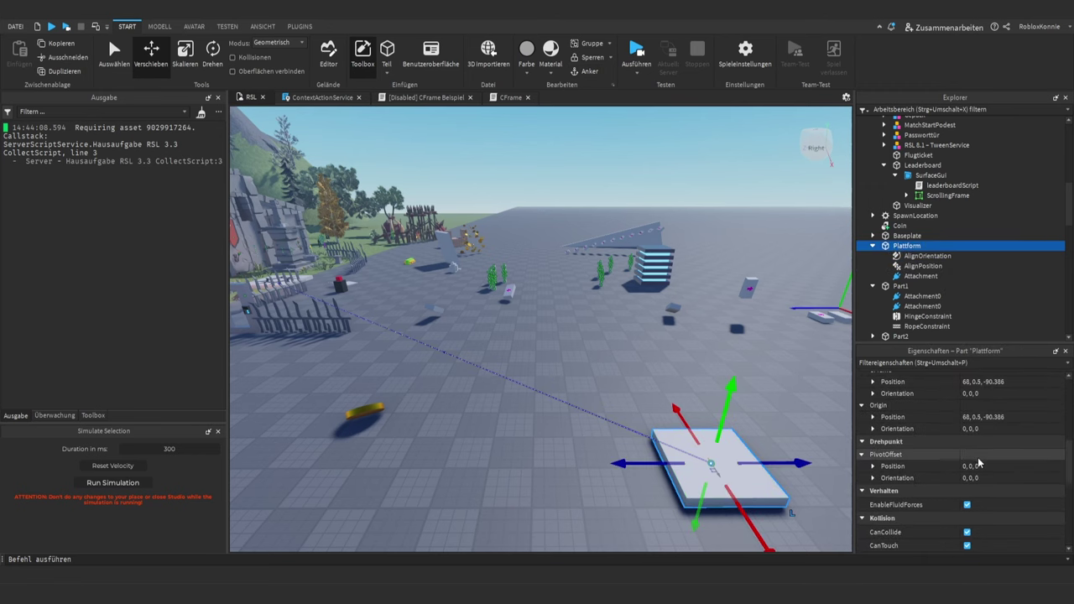
left_click(922, 266)
scroll(952, 483, "down", 2)
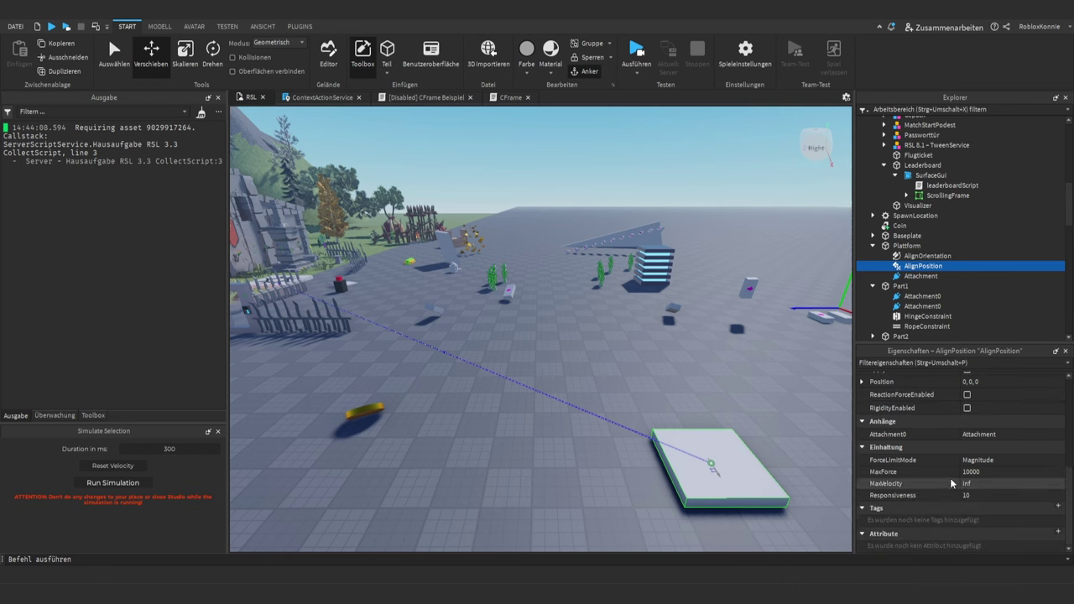
scroll(973, 453, "up", 1)
left_click(984, 417)
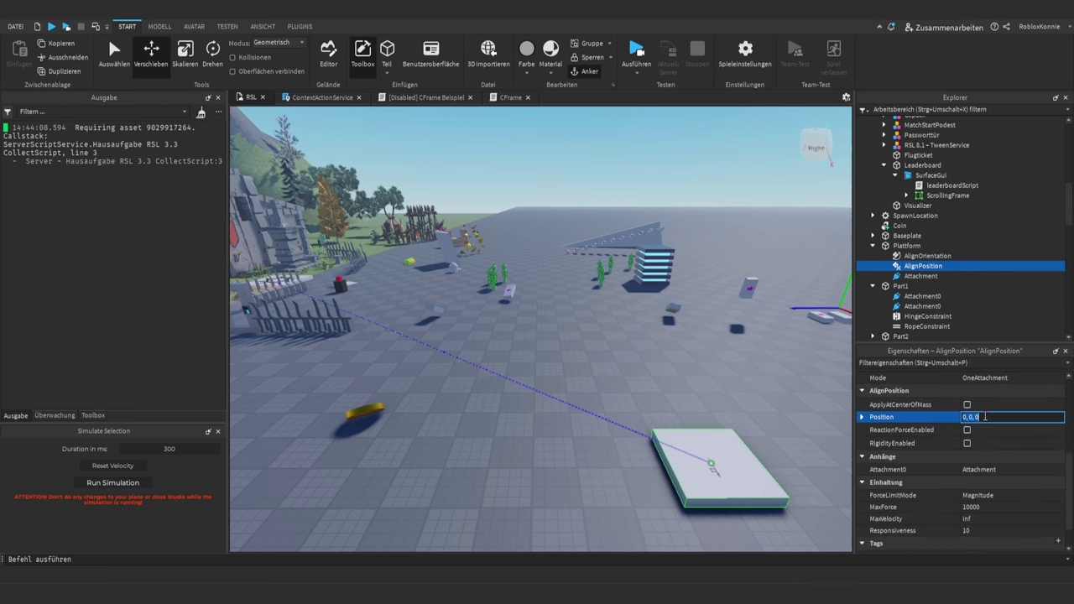
key("Return")
- Inspect the AlignOrientation's target orientation and axes on the platform, and start the physics simulation
left_click(949, 257)
scroll(953, 482, "down", 2)
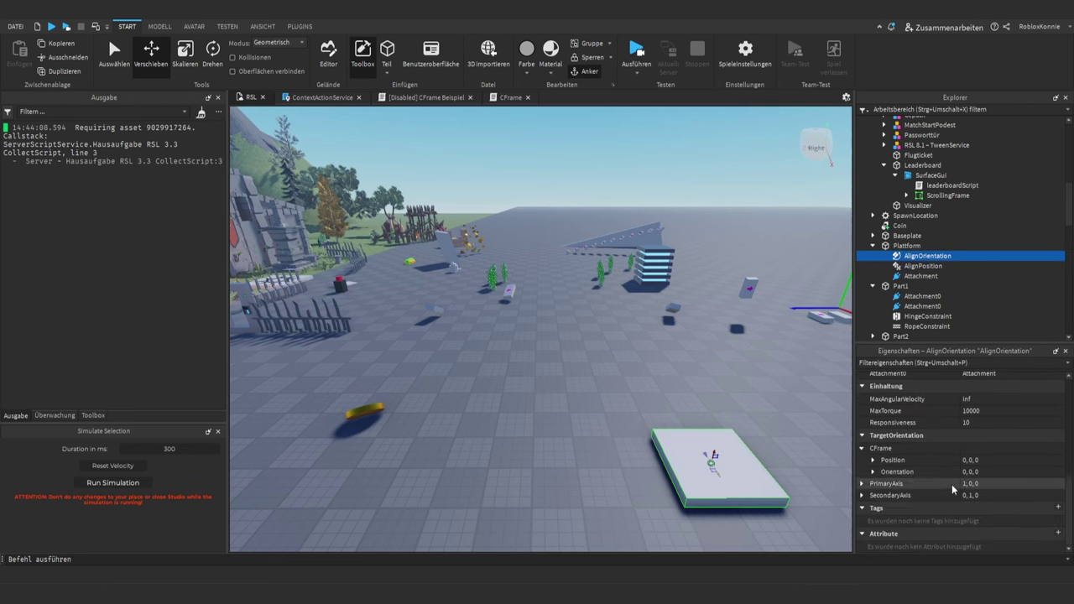
right_click_drag(744, 460, 748, 460)
scroll(749, 464, "up", 6)
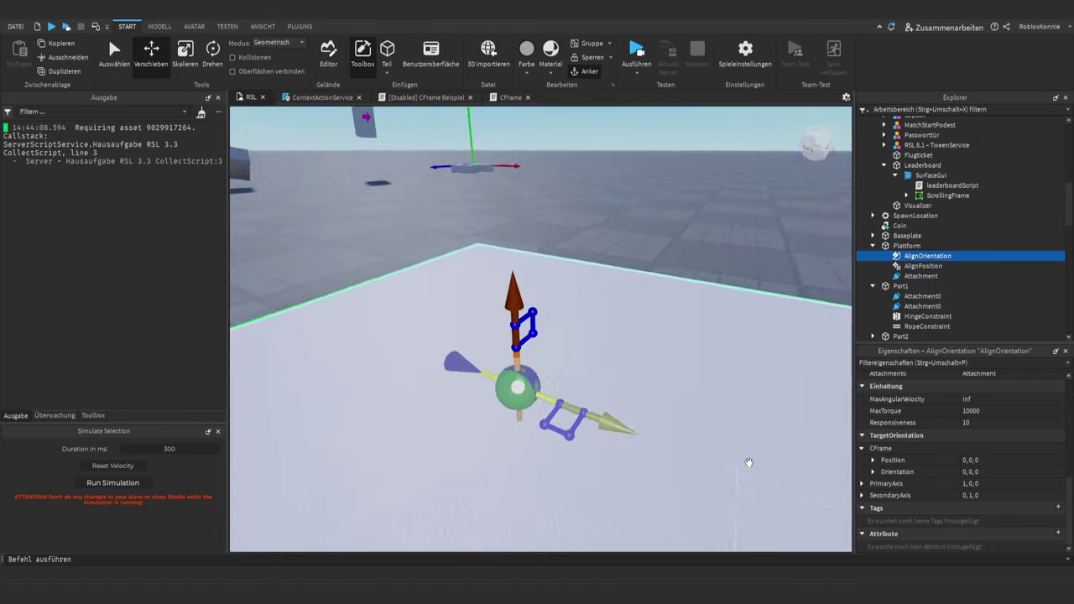
scroll(747, 459, "down", 3)
left_click(66, 27)
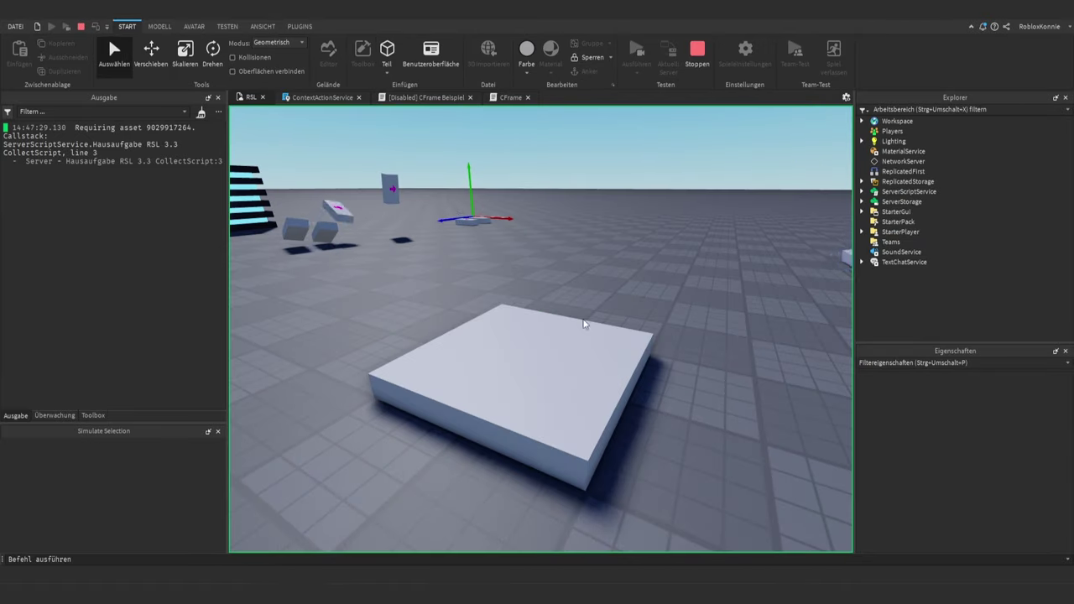
- Raise the Plattform in the running simulation by setting its AlignPosition's Position to 68, 2, -90.386
left_click(873, 322)
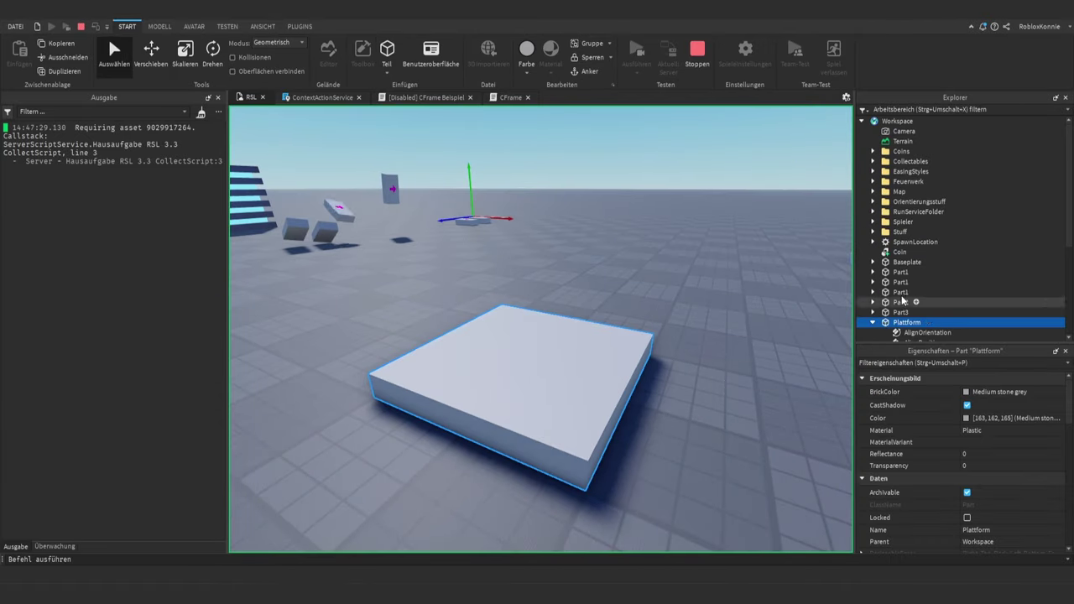
scroll(901, 298, "down", 3)
left_click(914, 257)
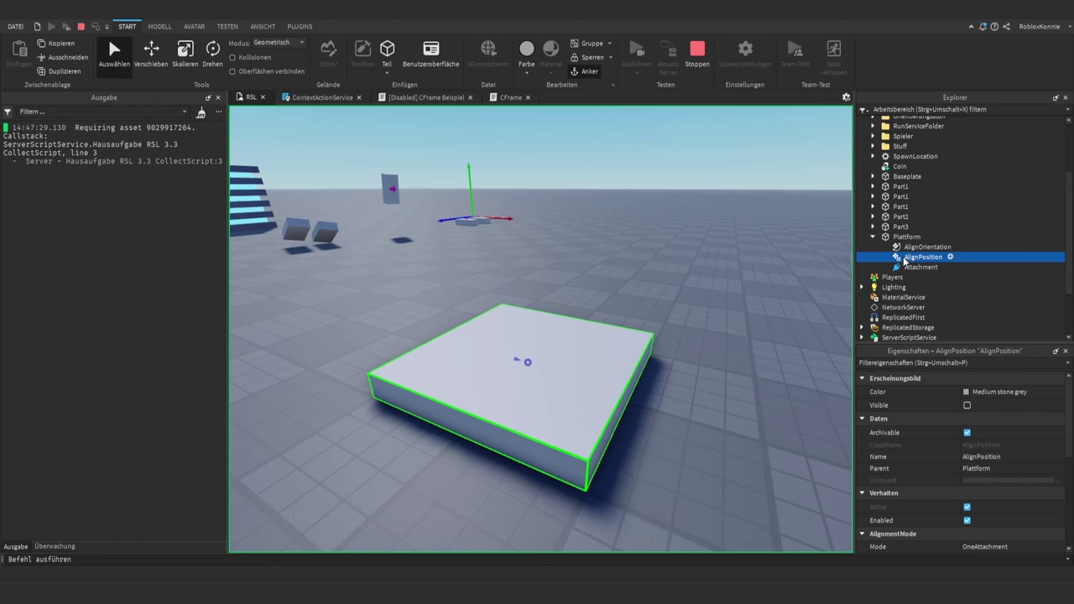
left_click(905, 249)
left_click(904, 259)
scroll(964, 453, "down", 3)
left_click(993, 445)
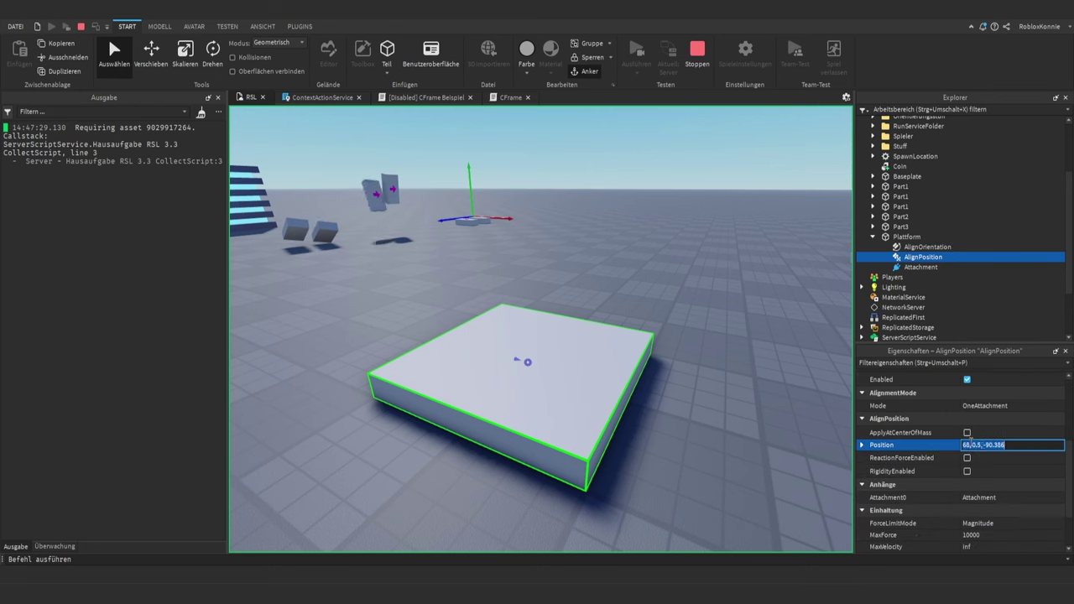
key("BackSpace")
key("BackSpace")
key("BackSpace")
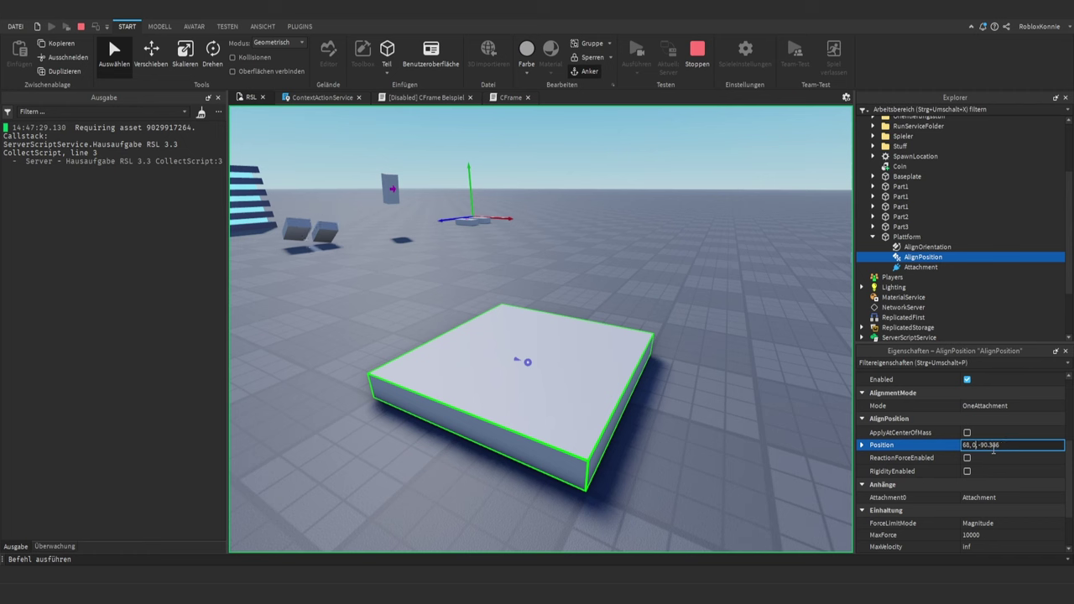
type("2")
key("Return")
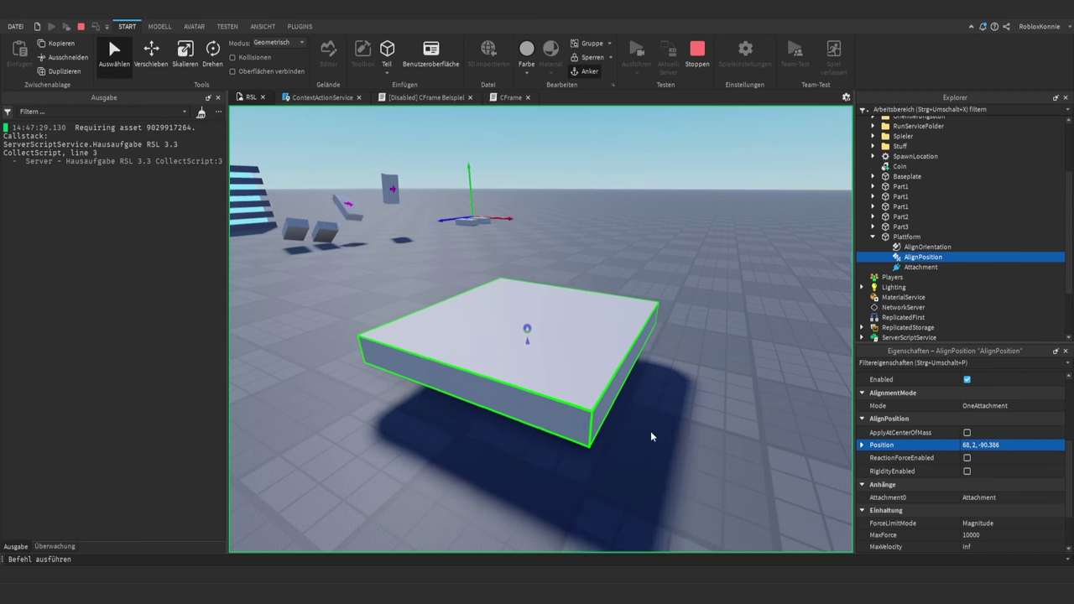
- Raise the Plattform in the running simulation by setting its AlignPosition's Position to 68, 20, -90.386
right_click_drag(650, 431, 650, 432)
scroll(649, 434, "down", 3)
left_click(982, 445)
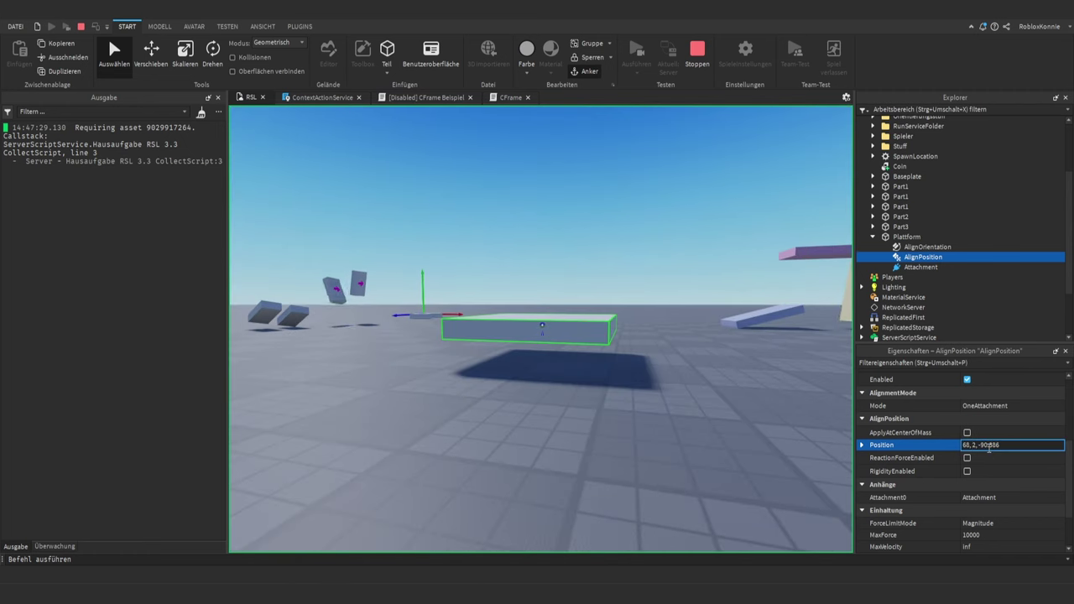
type("0")
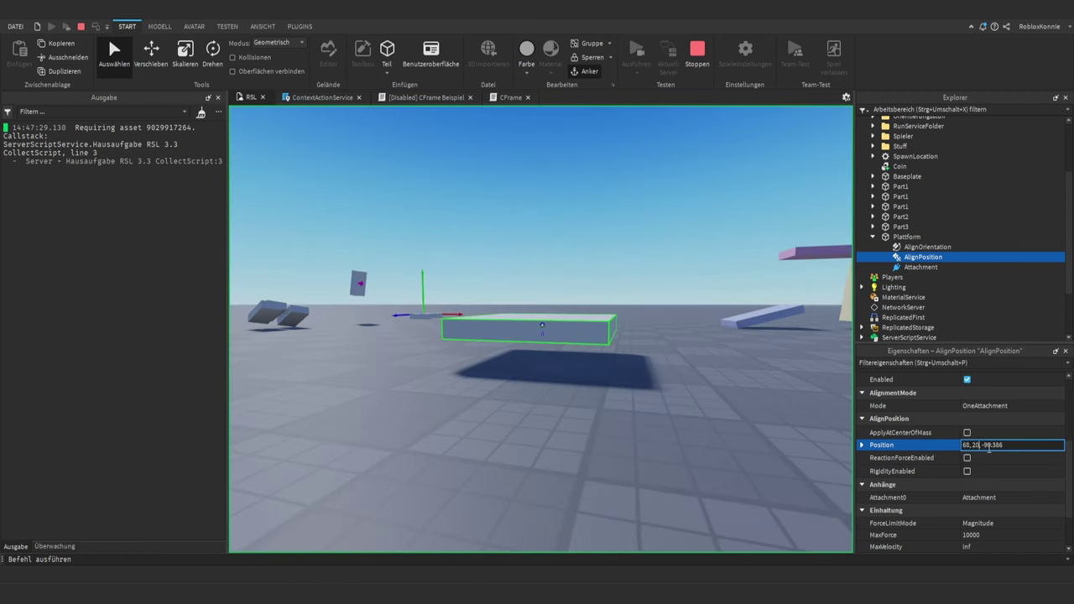
key("Return")
right_click_drag(717, 375, 717, 377)
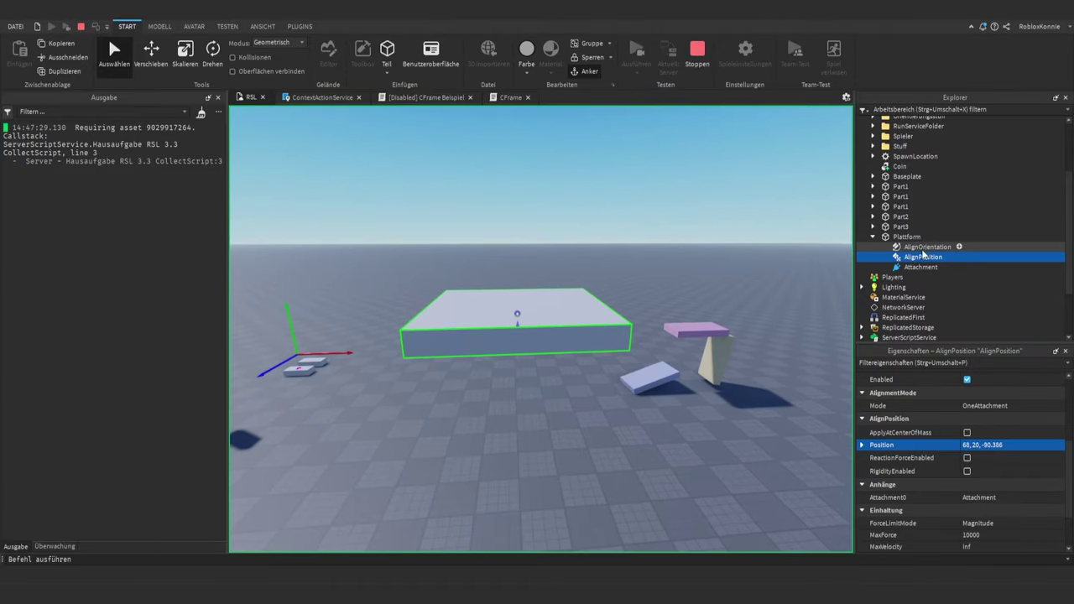
- Set the target CFrame Orientation of the Plattform's AlignOrientation to 0, 90, 0
left_click(906, 247)
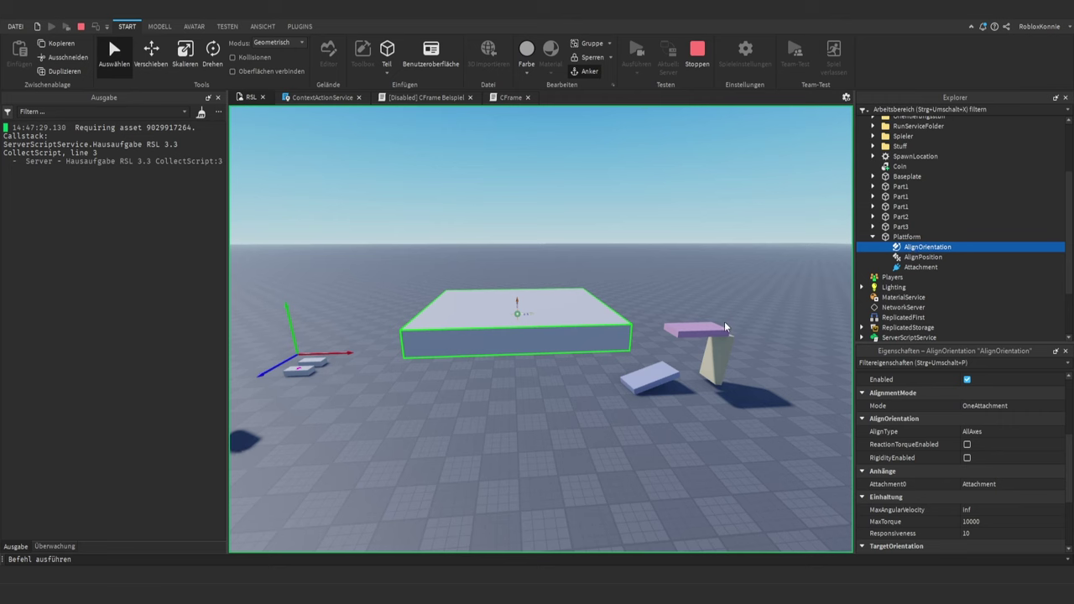
left_click(920, 258)
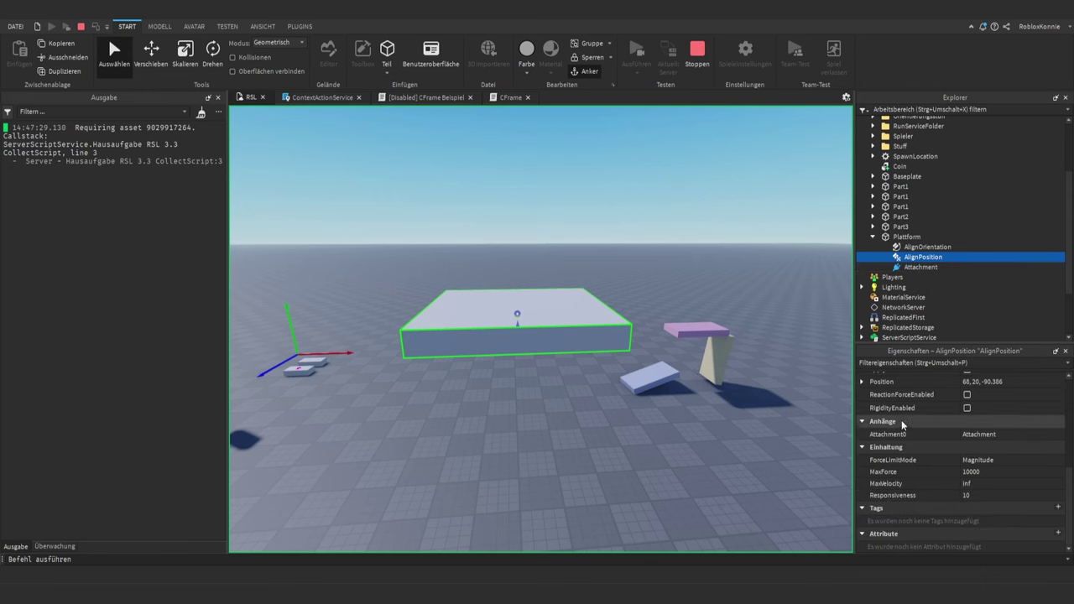
scroll(930, 435, "down", 1)
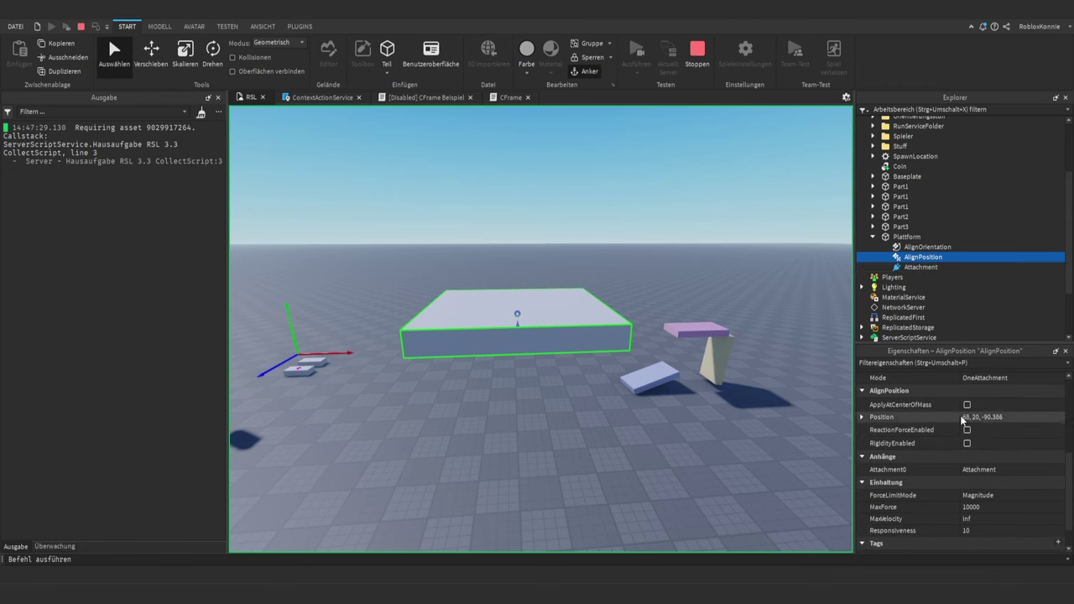
scroll(980, 416, "up", 3)
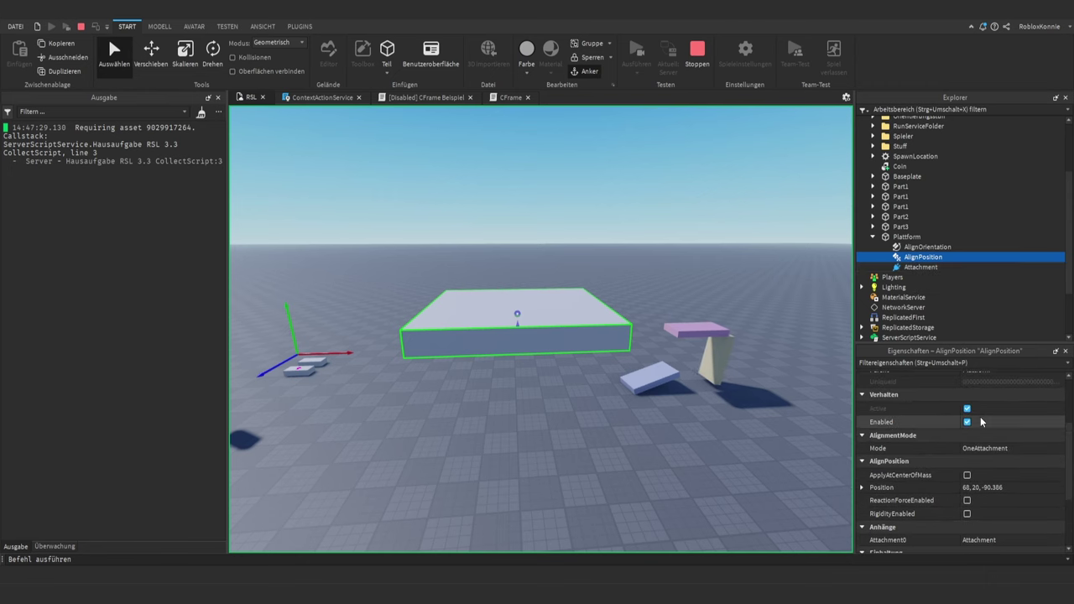
left_click(912, 251)
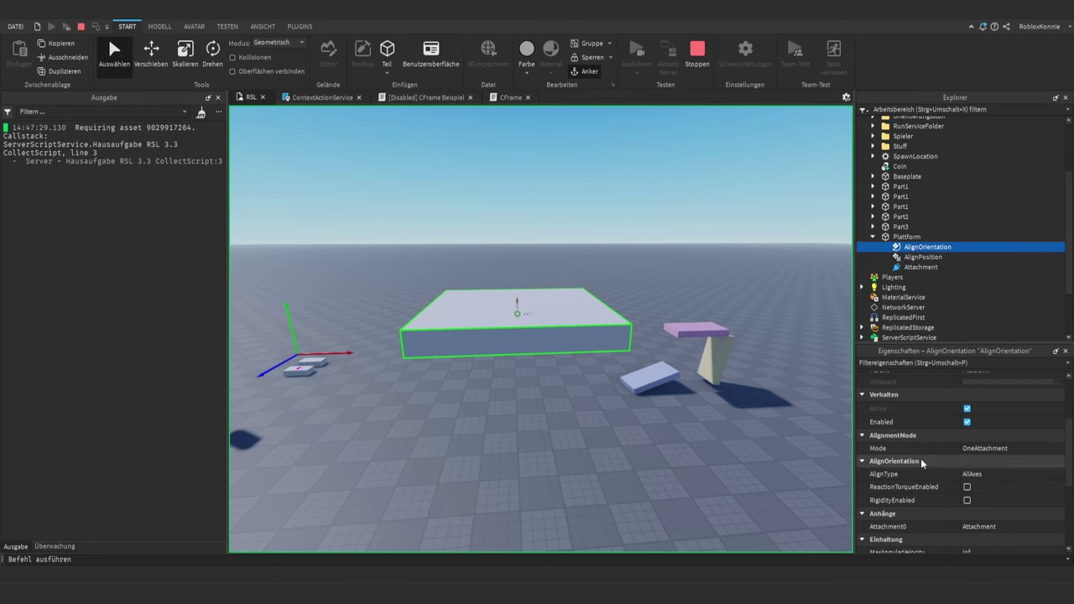
scroll(921, 450, "down", 3)
scroll(922, 451, "down", 2)
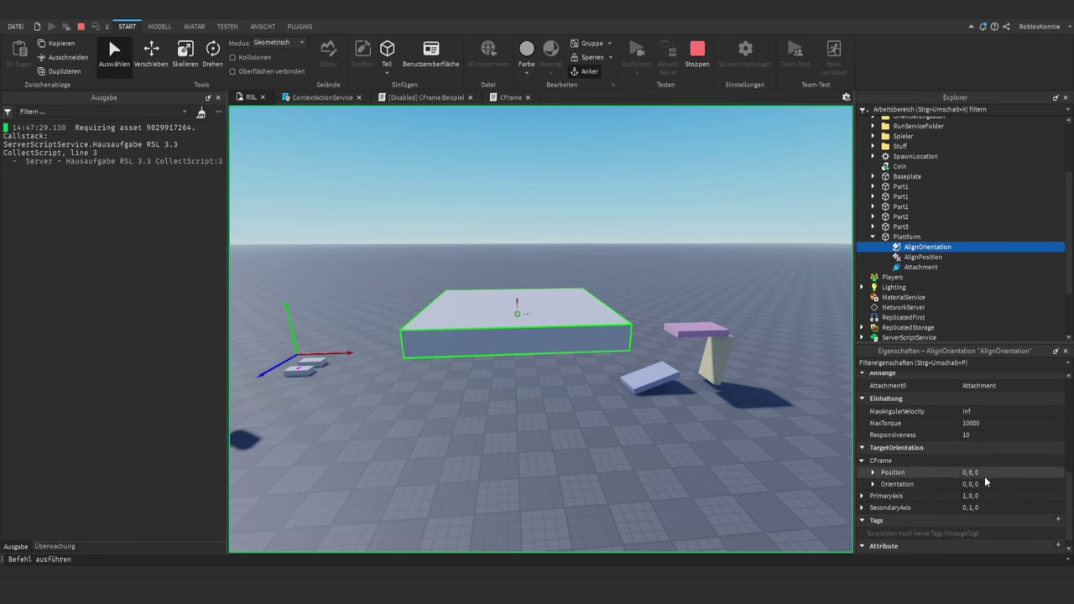
left_click(863, 447)
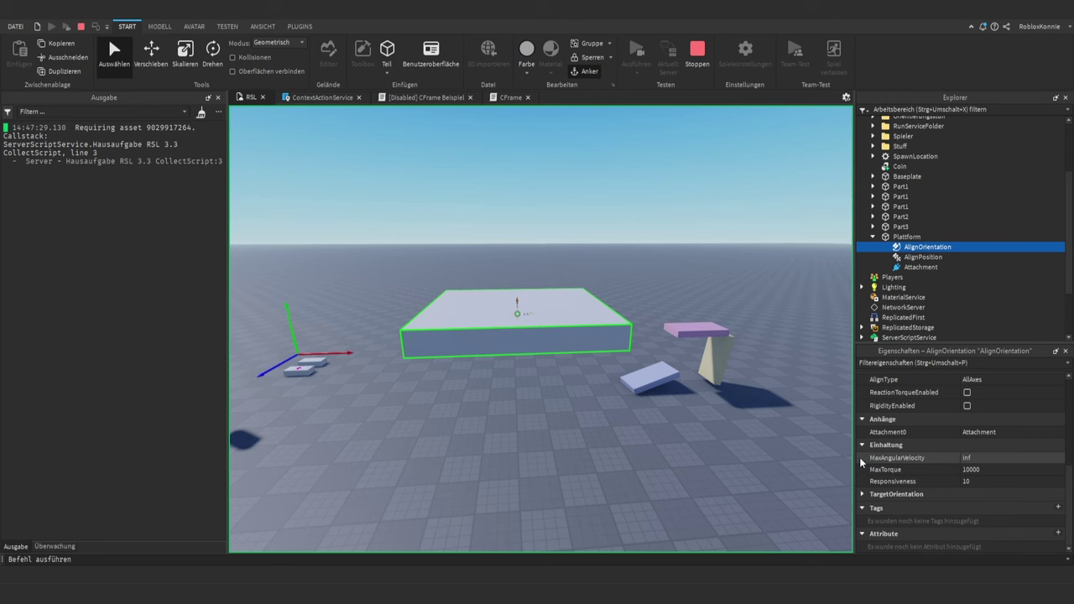
left_click(861, 493)
left_click(974, 496)
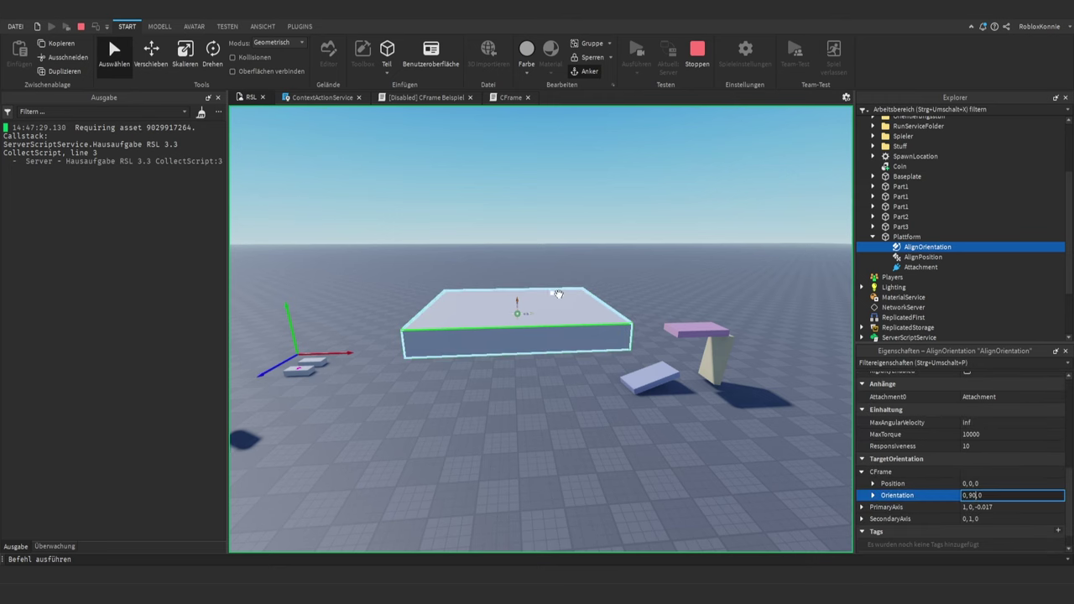
key("Return")
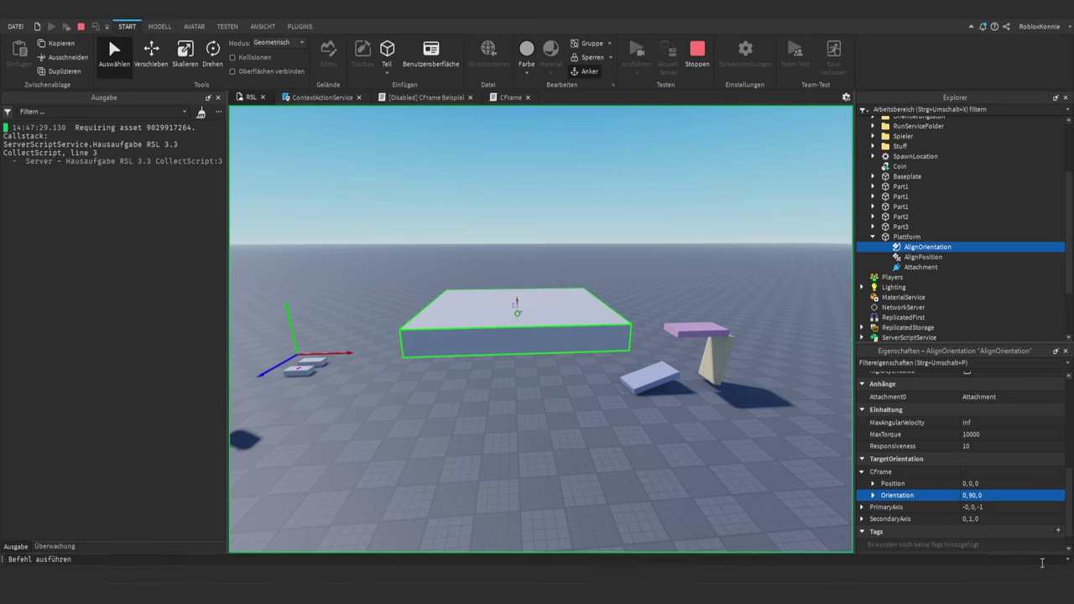
- Tip the Plattform onto its edge by setting the AlignOrientation's target Orientation to 0, 90, 90
left_click(976, 497)
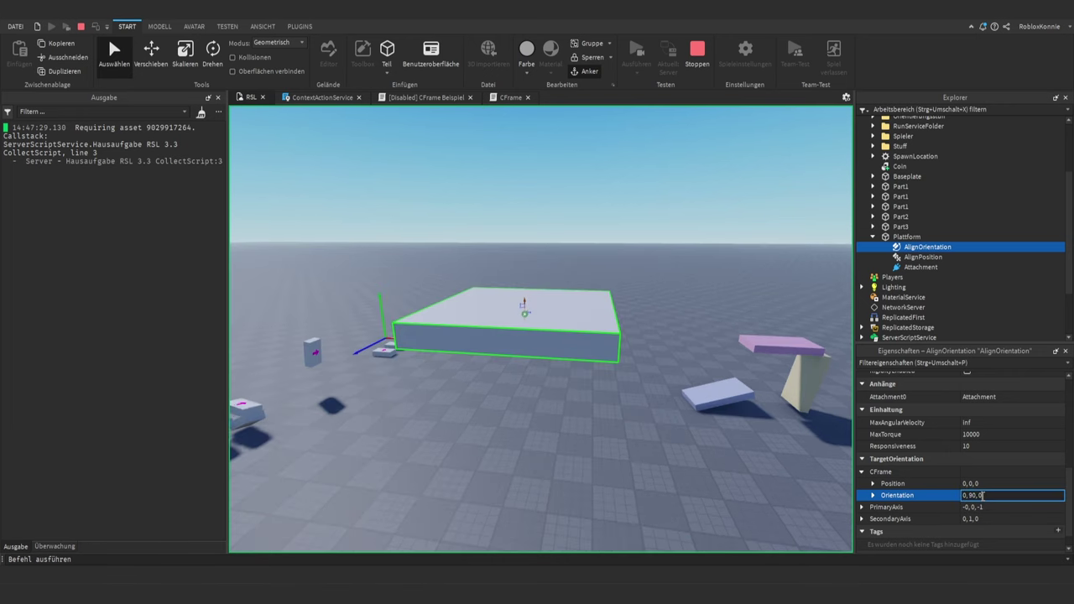
right_click_drag(619, 359, 656, 255)
left_click(993, 496)
left_click(995, 495)
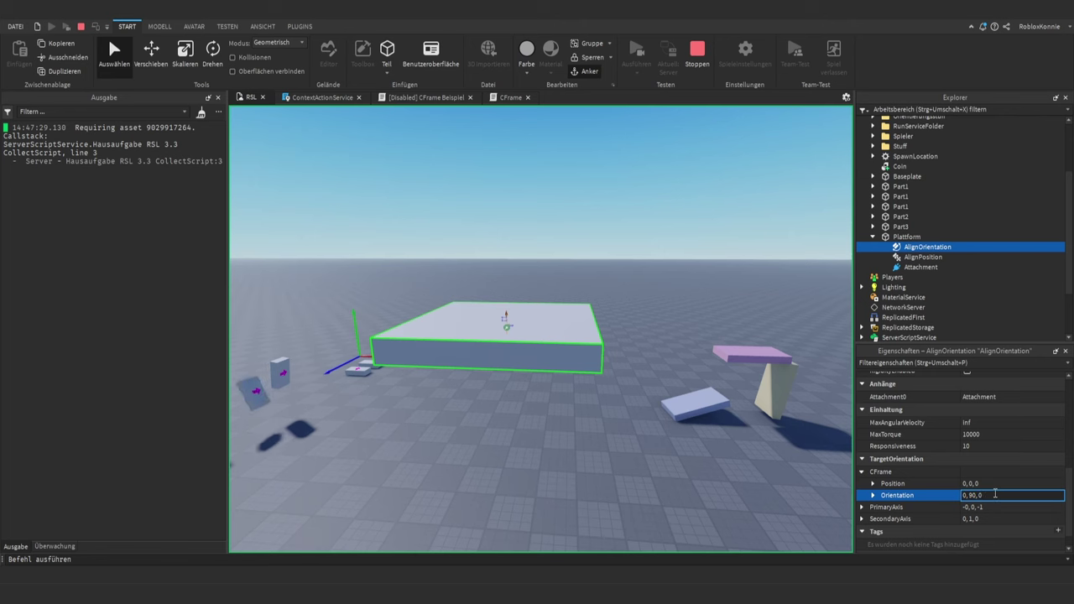
key("BackSpace")
type("90")
key("Return")
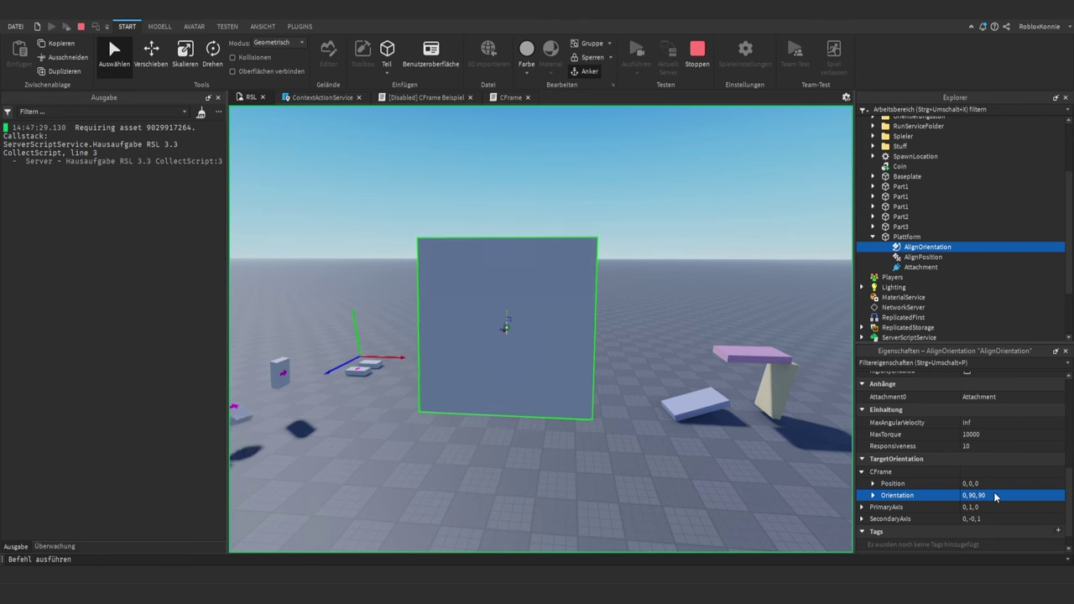
- Turn the upright Plattform by setting the AlignOrientation's target Orientation to 0, 0, 90
right_click_drag(709, 409, 717, 408)
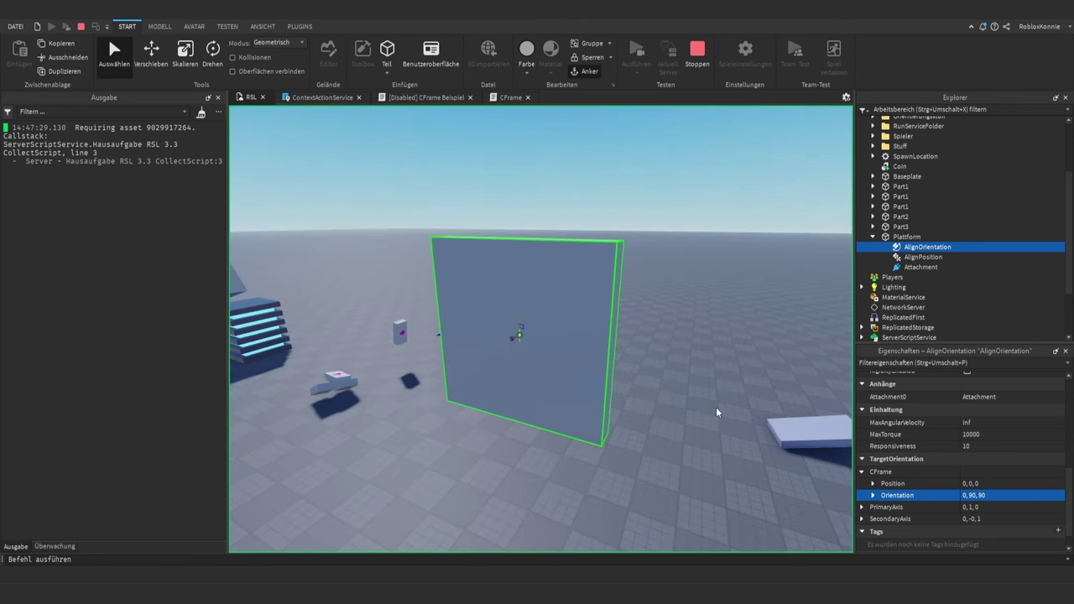
left_click(973, 495)
key("BackSpace")
key("Return")
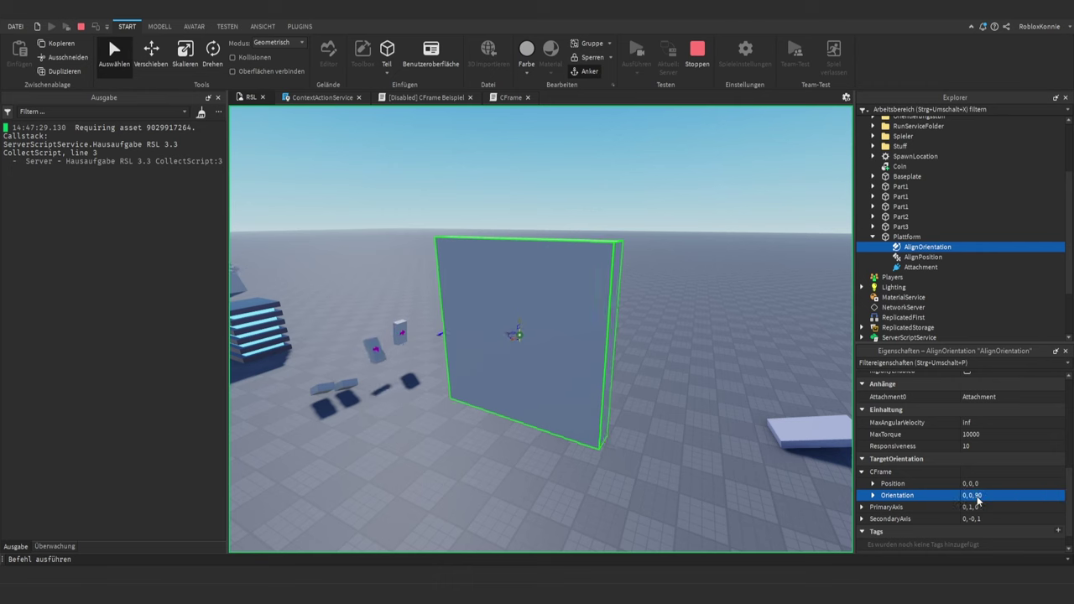
- Lay the Plattform flat again by resetting the AlignOrientation's target Orientation to 0, 0, 0
right_click_drag(653, 459, 647, 460)
left_click(983, 495)
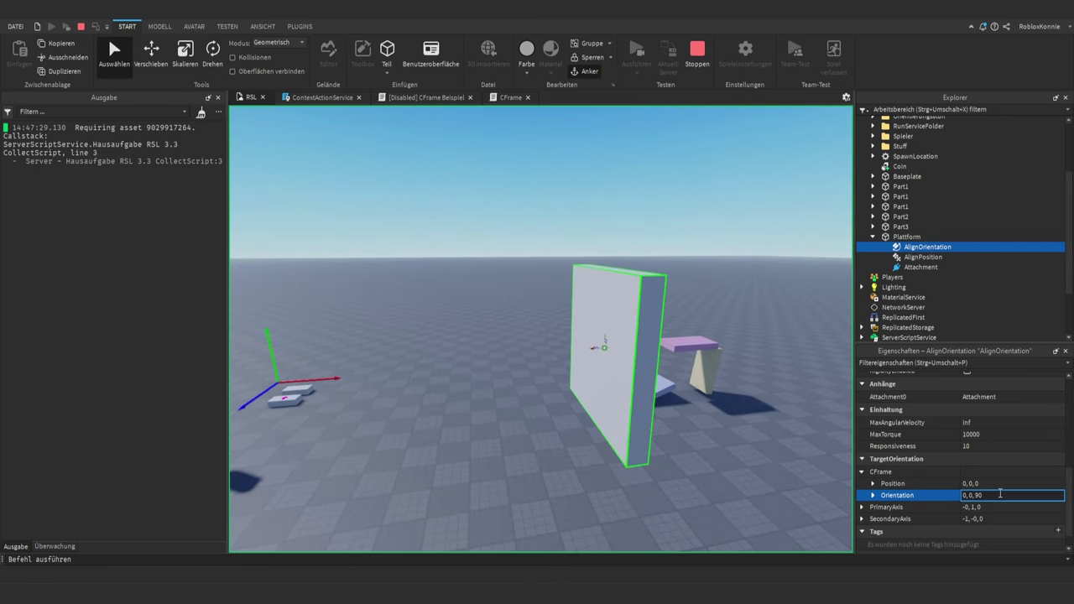
key("BackSpace")
key("BackSpace")
type("0")
key("Return")
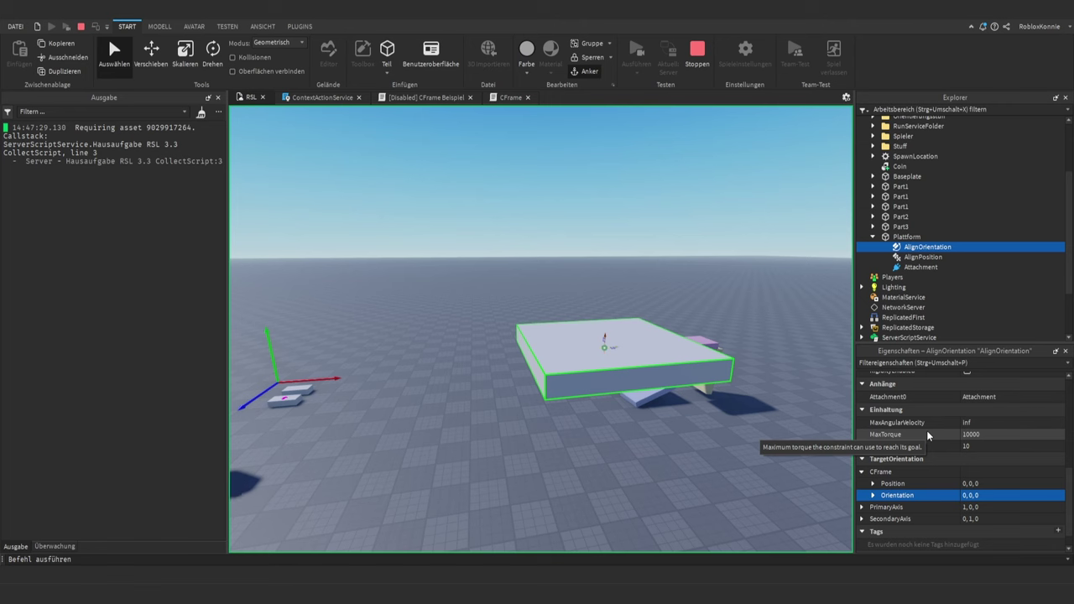
- Stop the running simulation and add a Script named PlattformScript inside the Plattform
right_click_drag(561, 403, 560, 403)
key("s")
key("d")
scroll(560, 403, "up", 5)
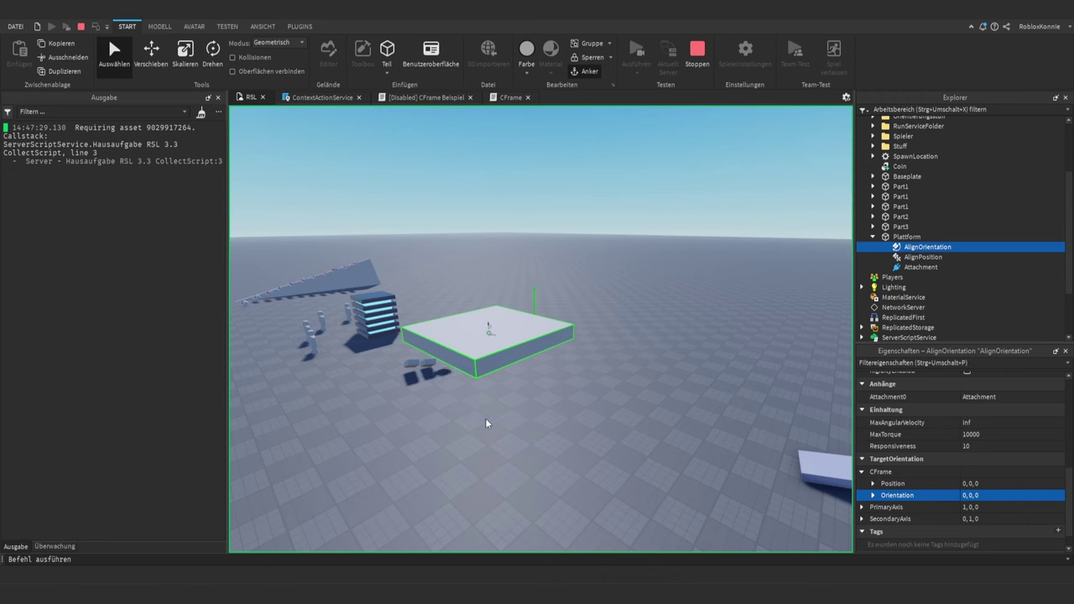
right_click_drag(485, 417, 470, 420)
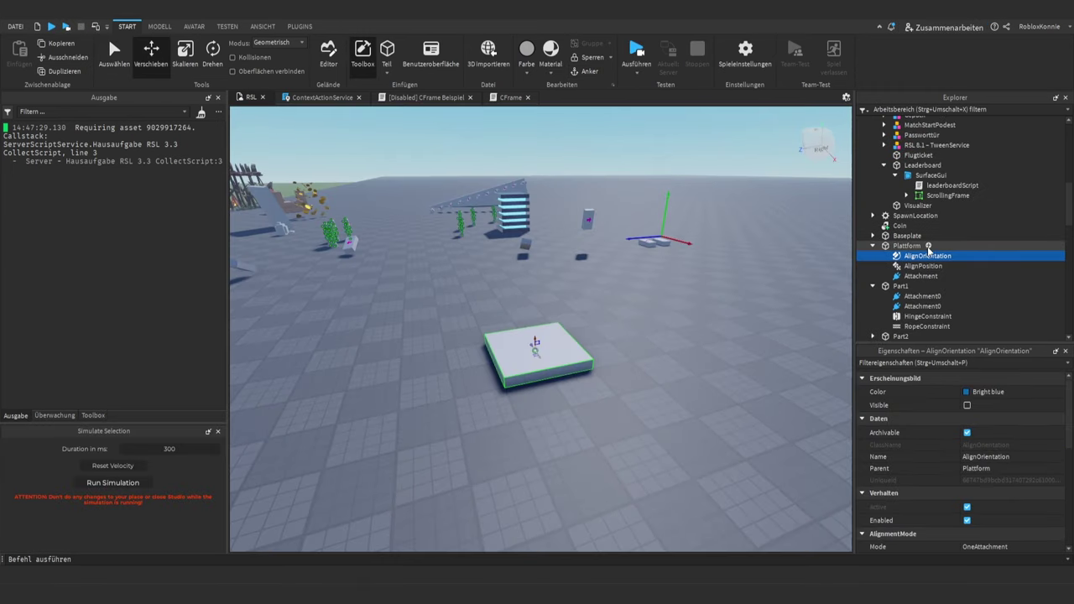
left_click(930, 251)
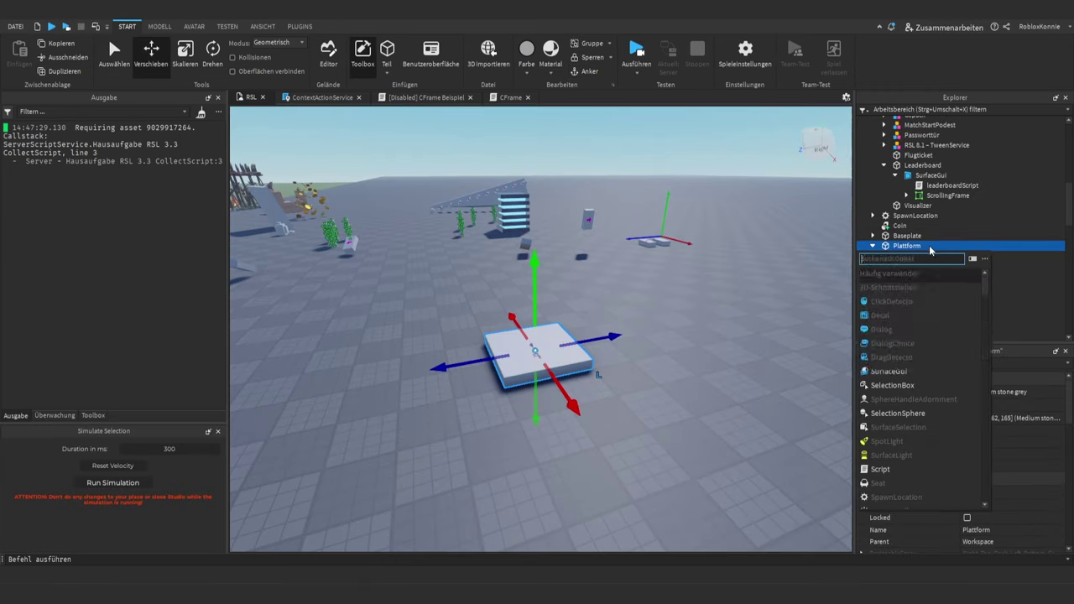
left_click(906, 276)
left_click(596, 328)
- Replace PlattformScript's default code with a local variable Pos that references script.Parent.AlignPosition
key("ctrl+a")
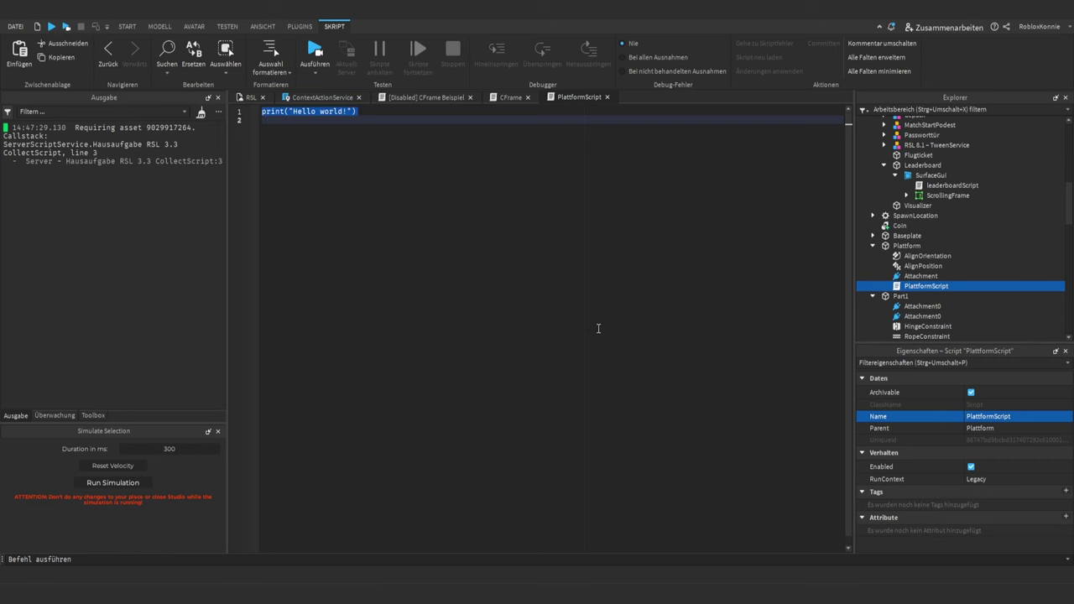
type("local")
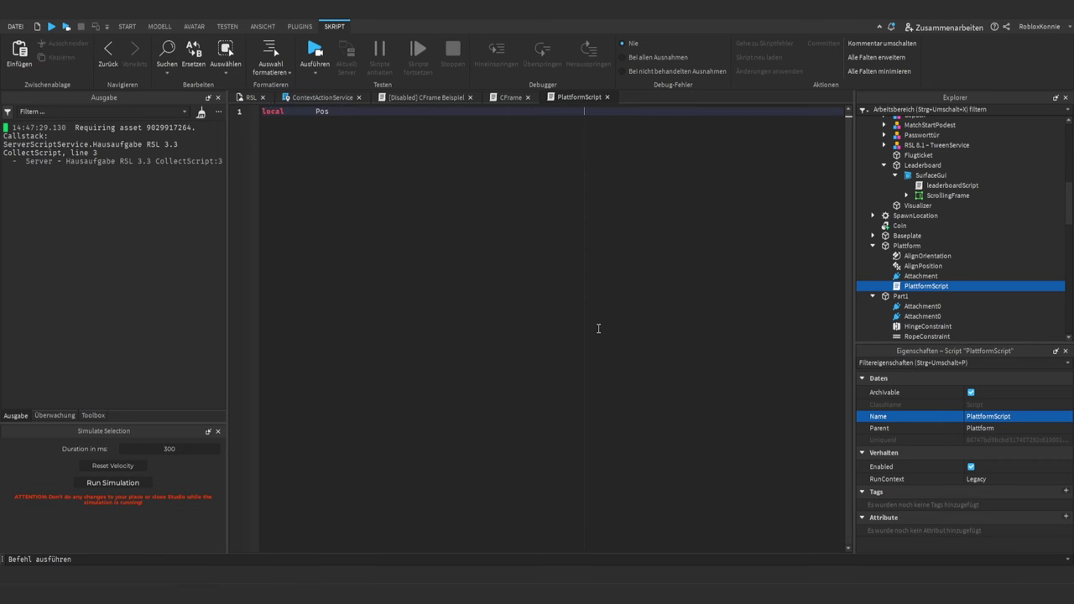
type(" Pos = script.Parent.AlignPosition")
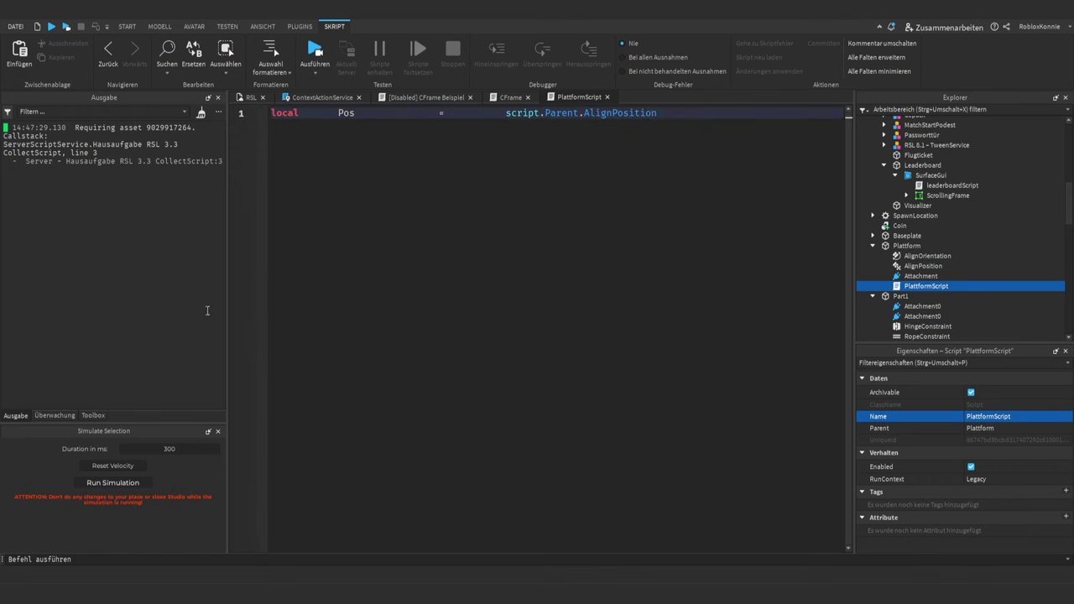
key("Return")
key("Return")
- Write a while true loop that adds Vector3.yAxis * 50 to Pos.Position, followed by task.wait(3)
type("local")
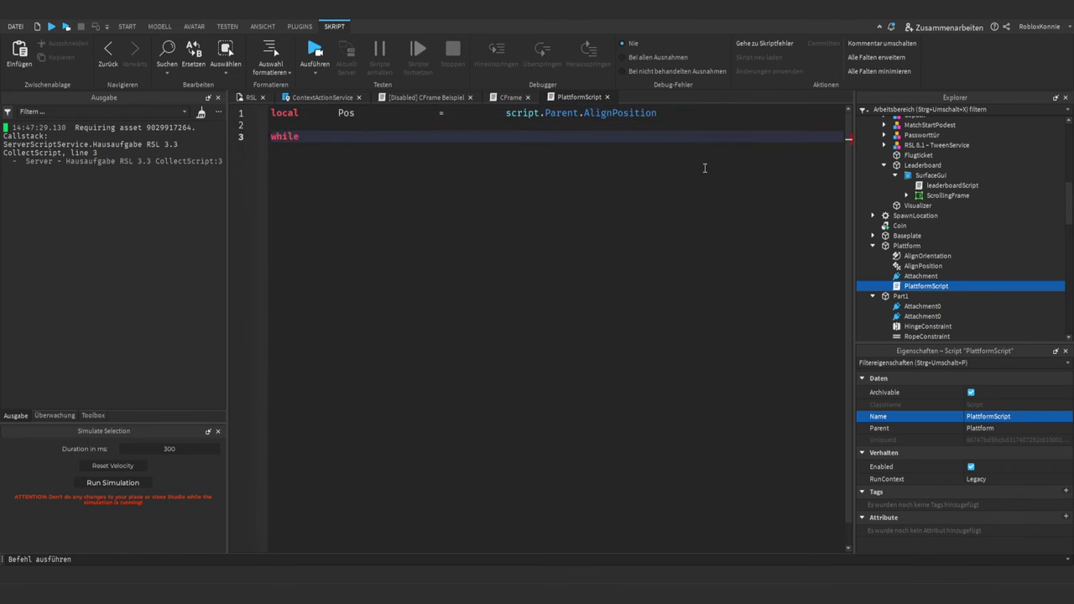
type(" true do")
key("Return")
type("Pos.Position")
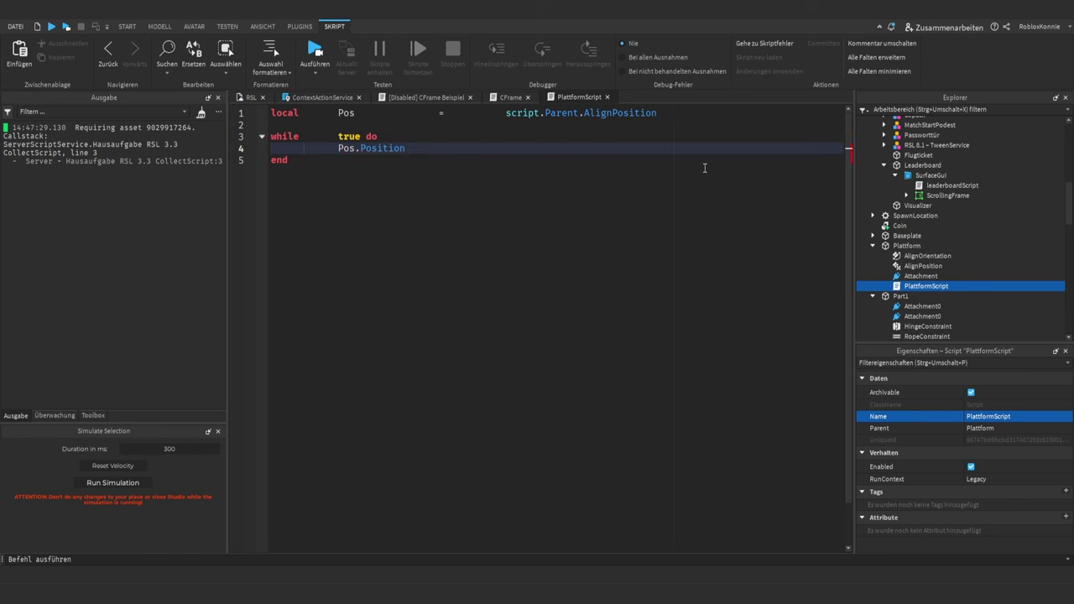
type(" += Vector3.yAxis * 50")
left_click_drag(576, 148, 507, 148)
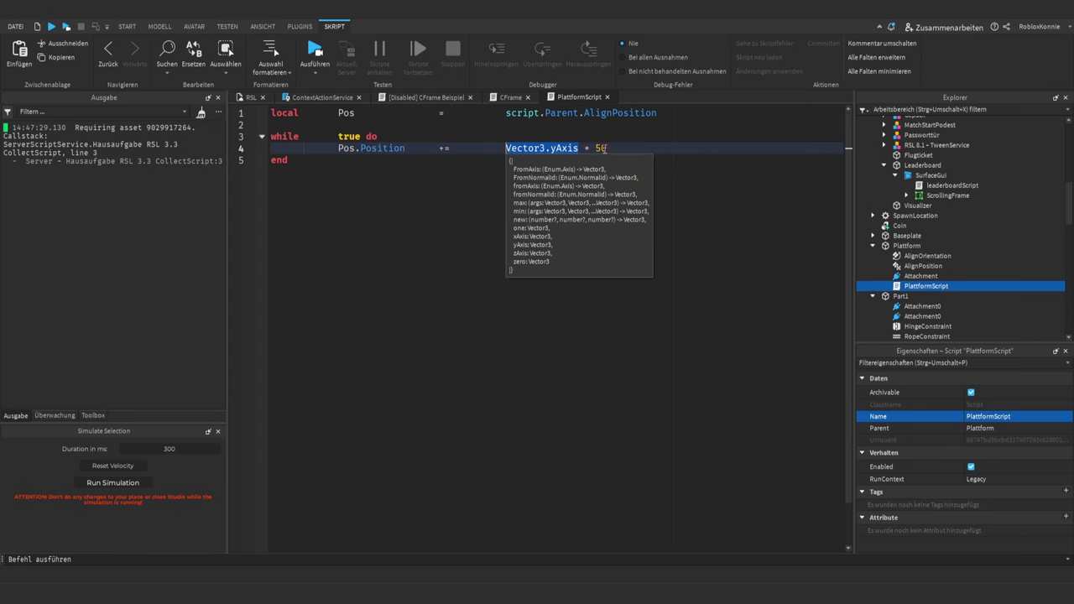
left_click(628, 149)
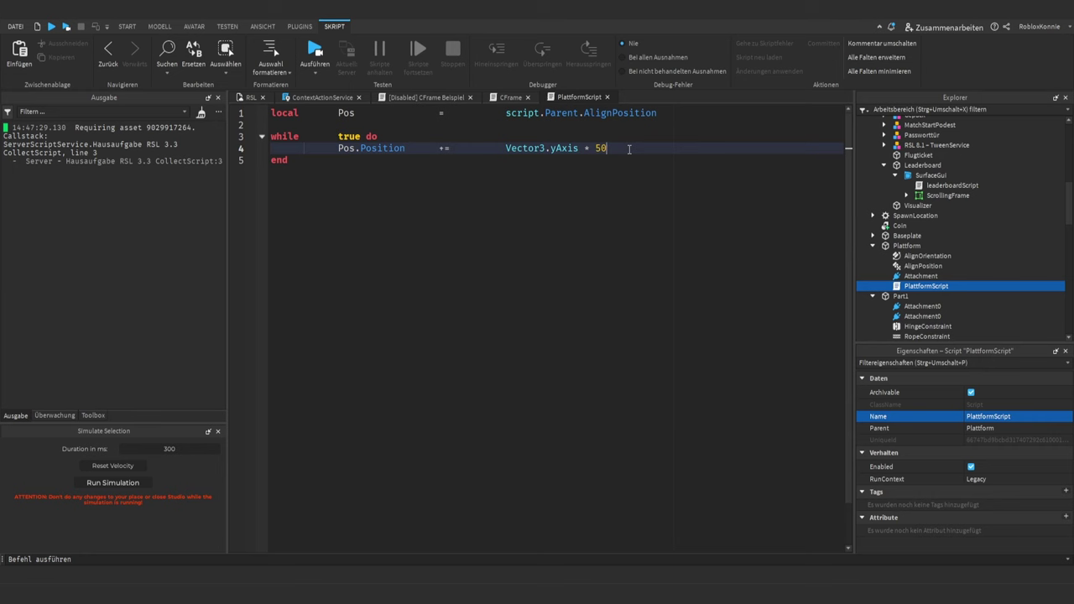
key("Return")
type("task.")
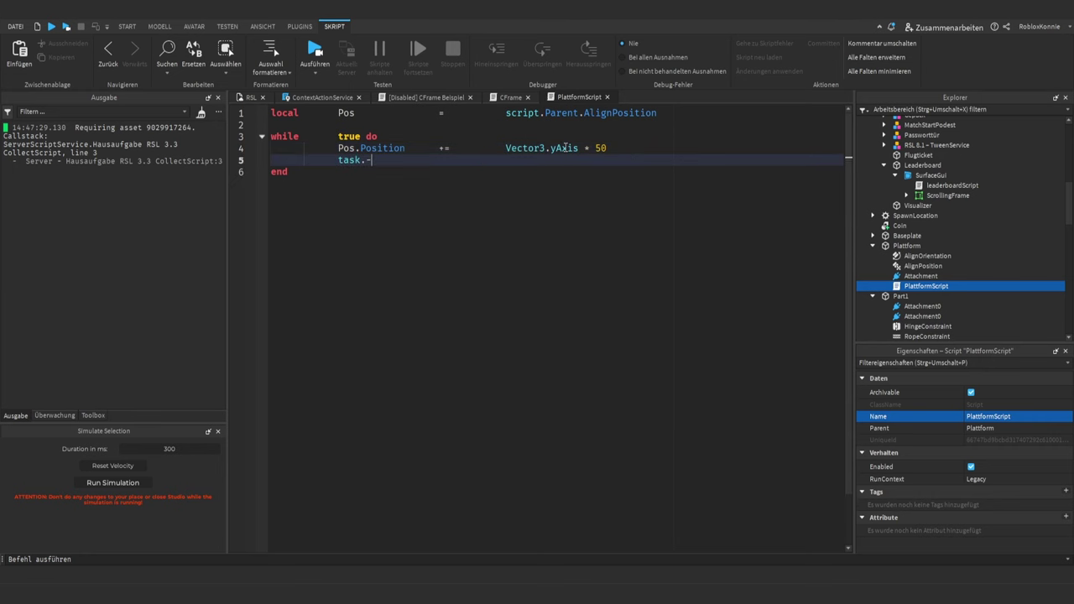
type("wait(3)")
- Below the 3-second wait, add a line that increases Pos.Position by Vector3.zAxis * 200
key("Return")
type("Pos.Position += Vector3.yAxis * 50")
double_click(563, 172)
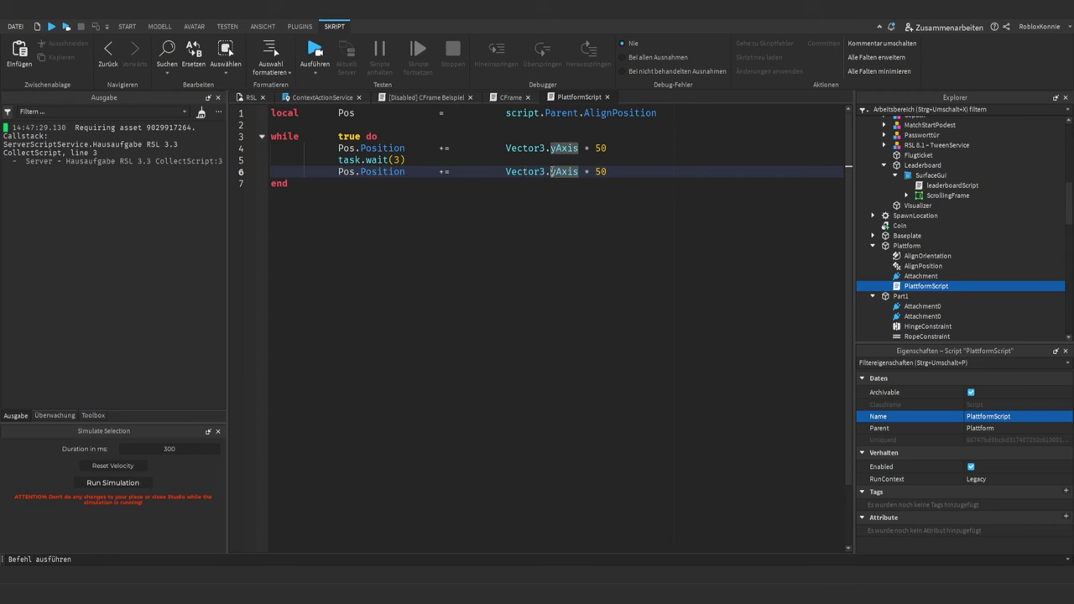
type("z")
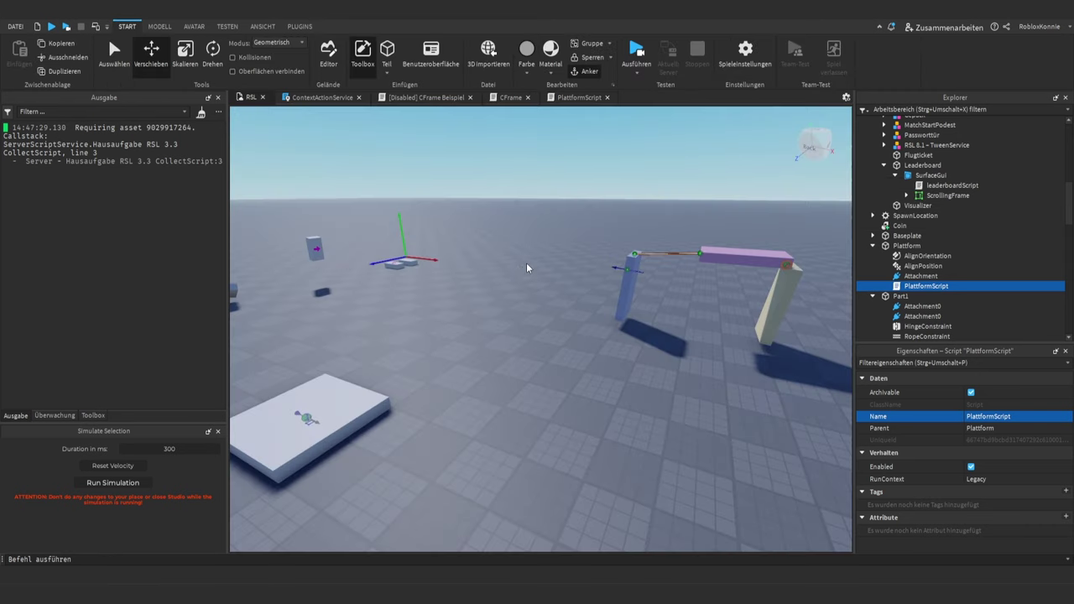
left_click(579, 97)
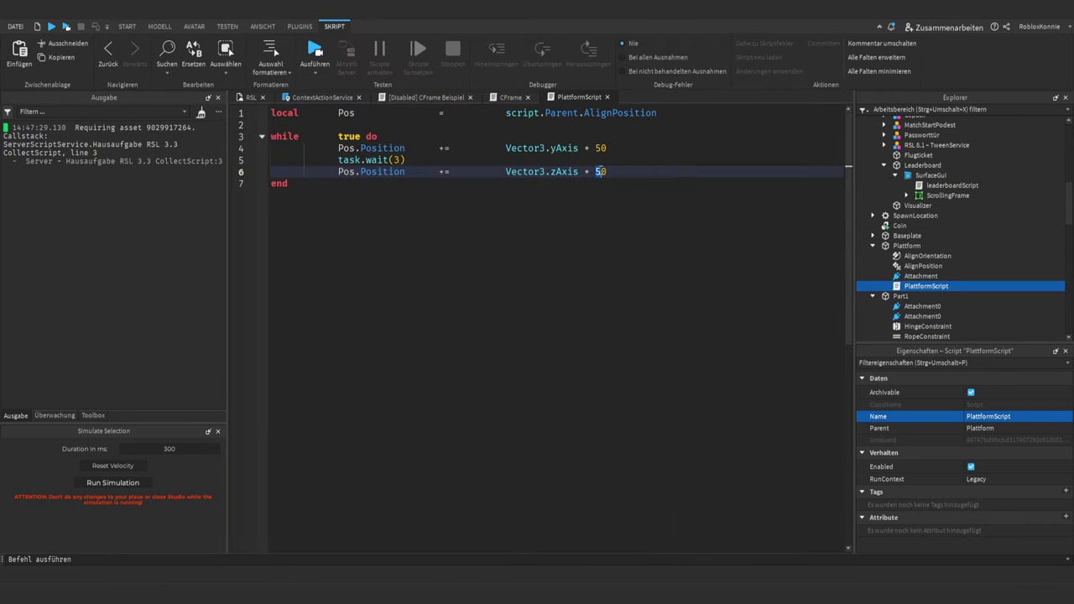
type("200")
- Add task.wait(10) after the z-axis movement and start a new line inside the loop
key("Return")
type("task.")
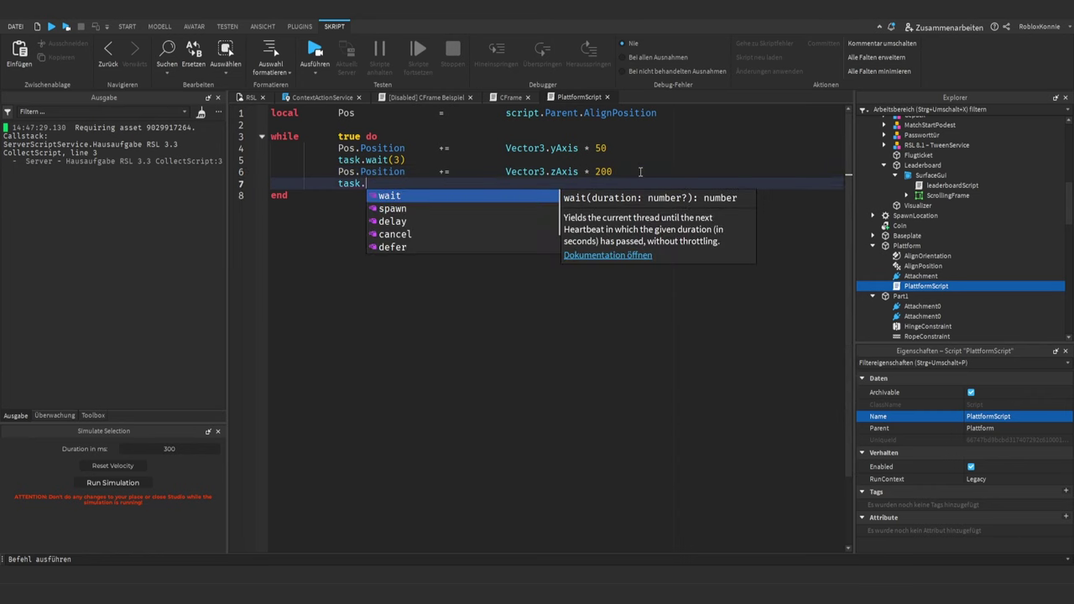
type("wait(10)")
key("Return")
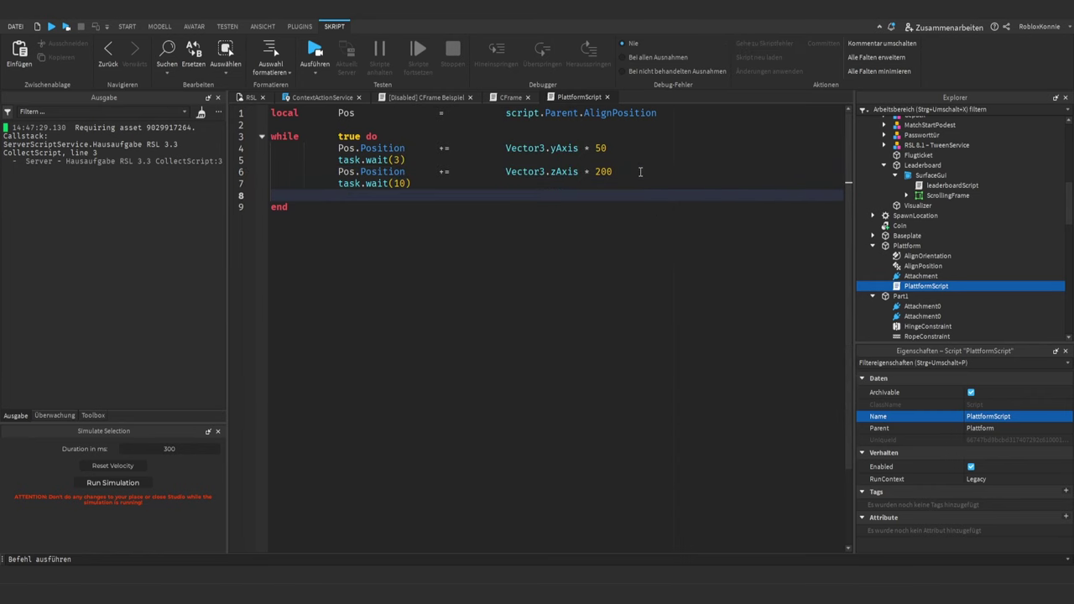
- On line 8, add a statement that decreases Pos.Position by Vector3.yAxis * 50
type("Pos.Position\t+=\t\tVector3.yAxis * 50")
left_click_drag(444, 199, 442, 199)
type("-")
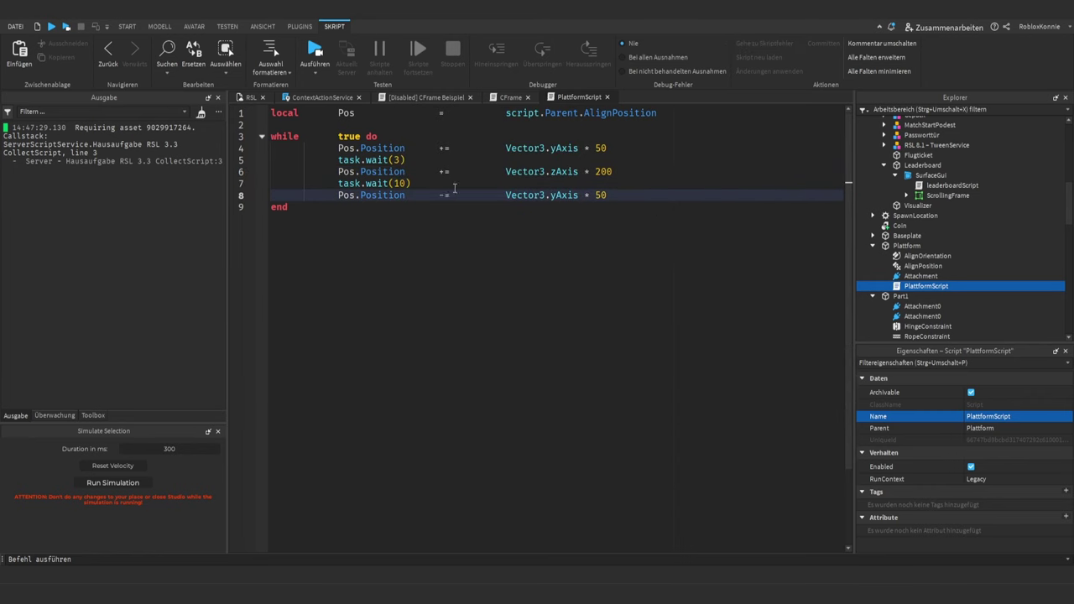
- Below the downward movement, add task.wait(10) and a line that subtracts Vector3.zAxis * 200 from Pos.Position
left_click_drag(406, 159, 339, 159)
key("ctrl+c")
left_click(627, 196)
key("Return")
key("ctrl+v")
left_click_drag(400, 208, 394, 208)
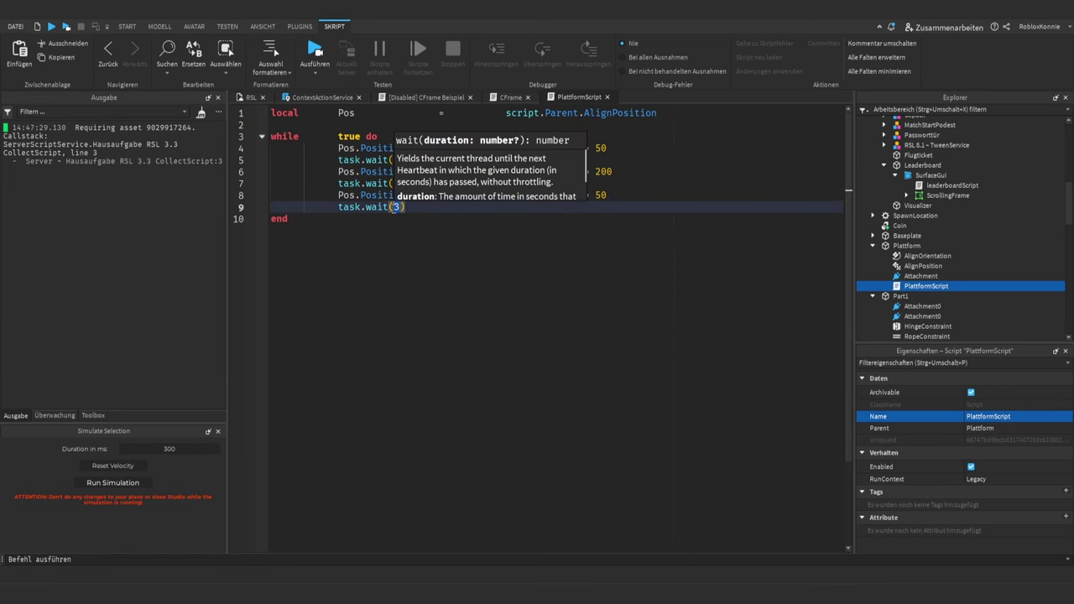
type("10")
key("Return")
type("Pos.Position += Vector3.zAxis * 200")
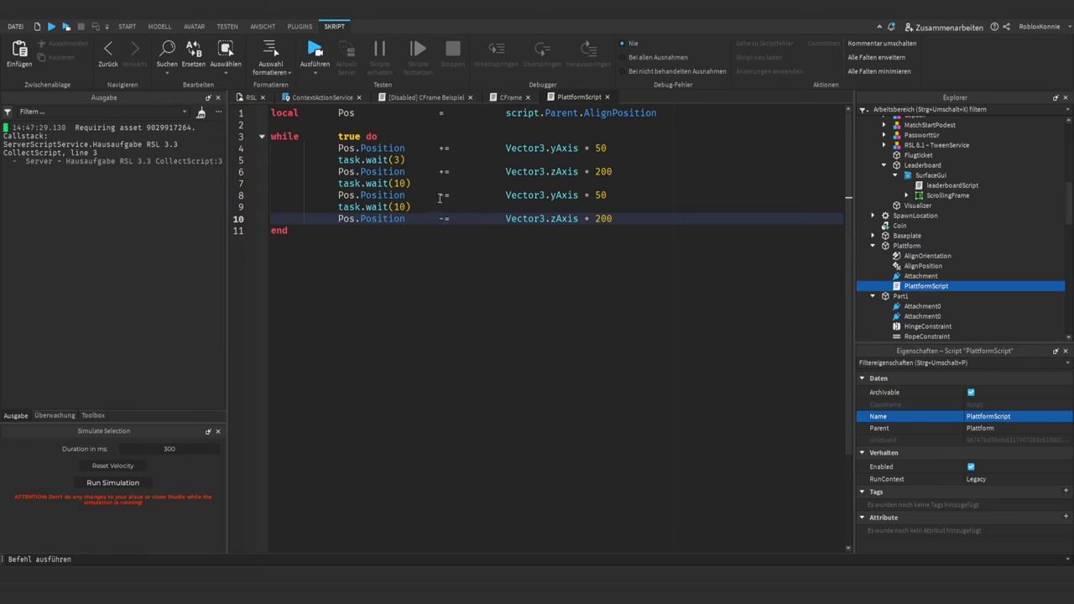
- Set the wait after the descent to 7 and complete the return path: yAxis +50, wait 3, zAxis -200, wait 10, yAxis -50, wait 7
left_click_drag(338, 171, 522, 167)
left_click_drag(339, 148, 523, 160)
key("ctrl+c")
left_click(434, 208)
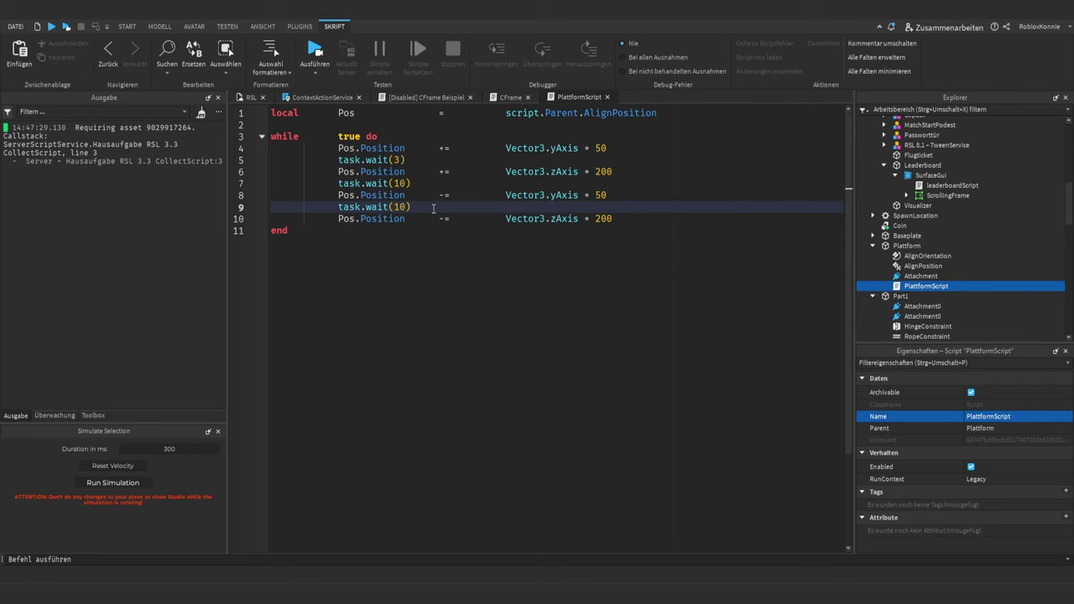
double_click(402, 207)
type("7")
key("End")
key("Return")
key("ctrl+v")
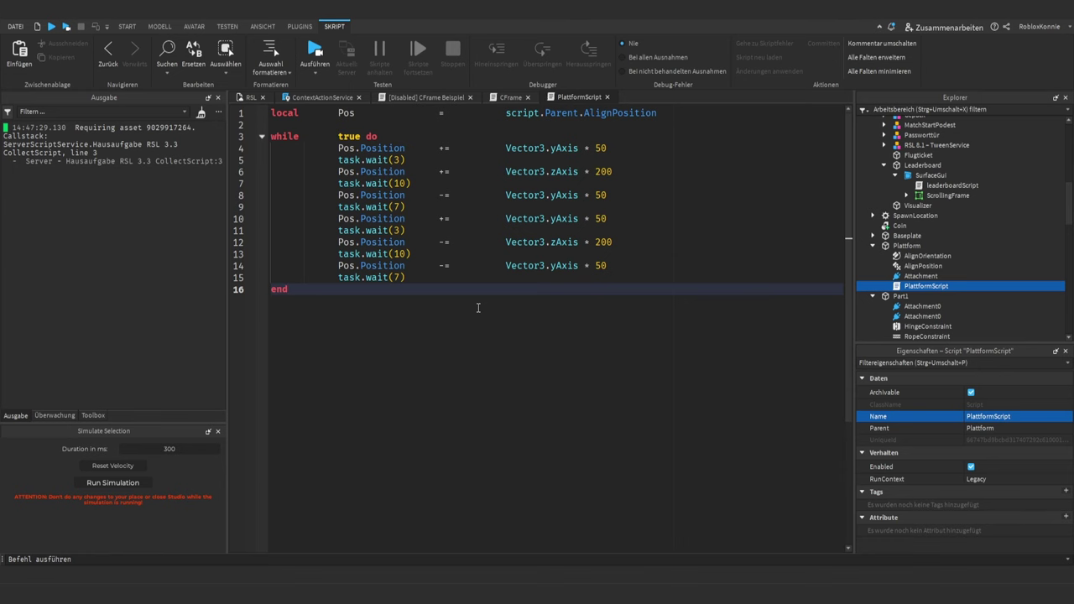
- Insert task.wait(7) above the while loop to delay the platform's first movement
left_click(386, 133)
key("Up")
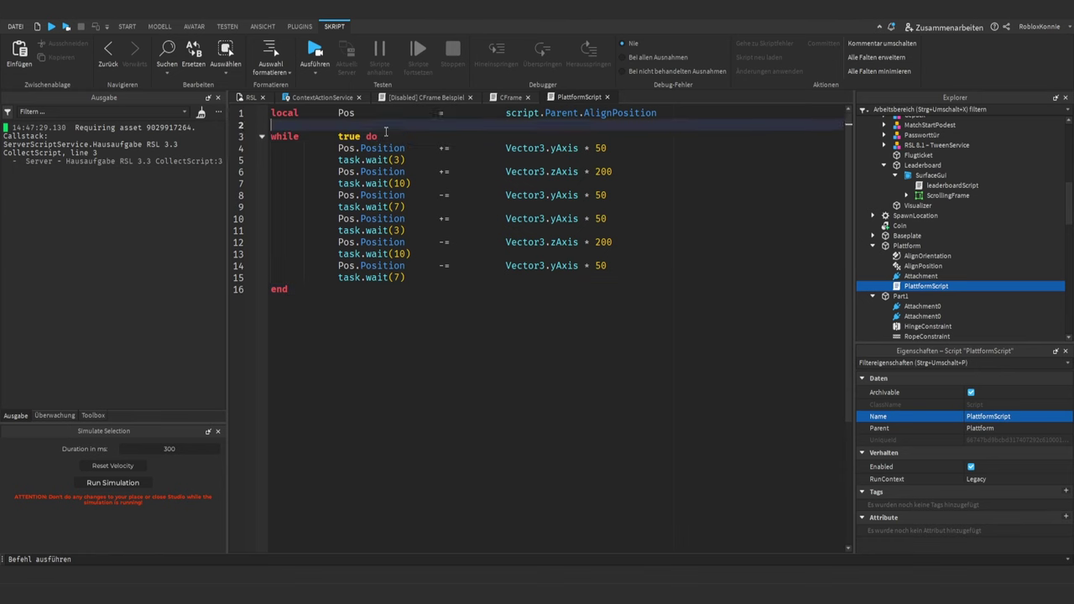
key("Return")
type("task.wait(7")
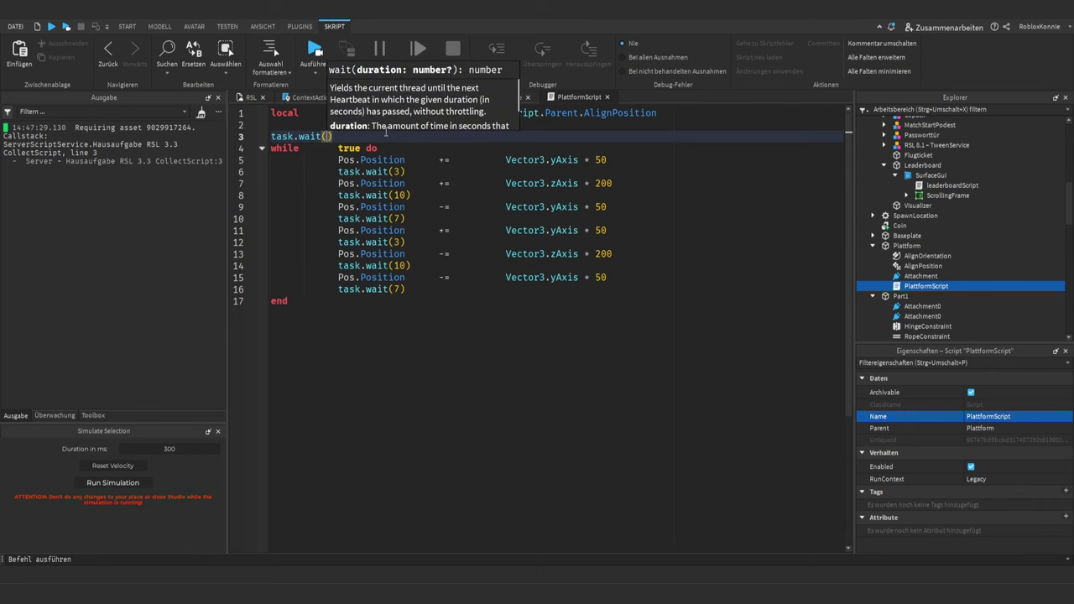
left_click(351, 139)
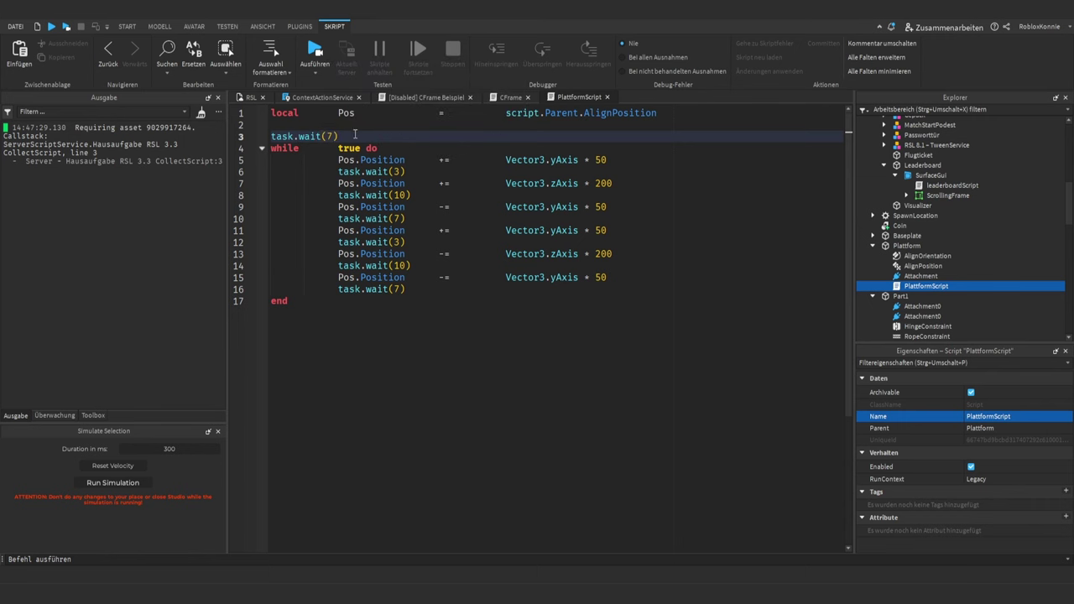
- Playtest the place with the character riding the platform to check its path, and stop the test
left_click(251, 97)
right_click_drag(455, 269, 455, 268)
scroll(457, 275, "down", 5)
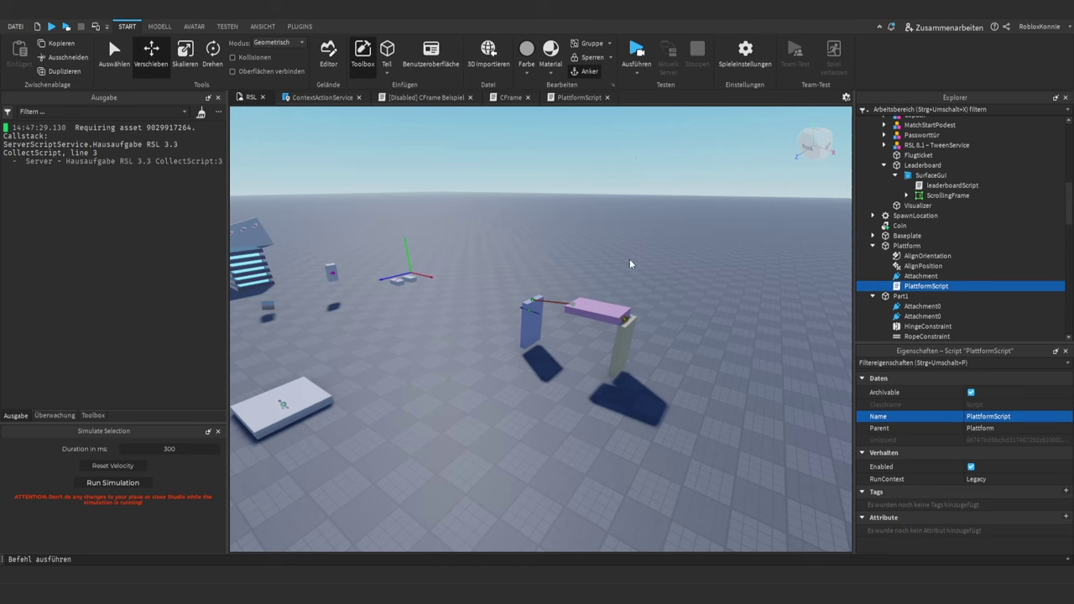
right_click_drag(629, 168, 575, 175)
scroll(566, 360, "up", 4)
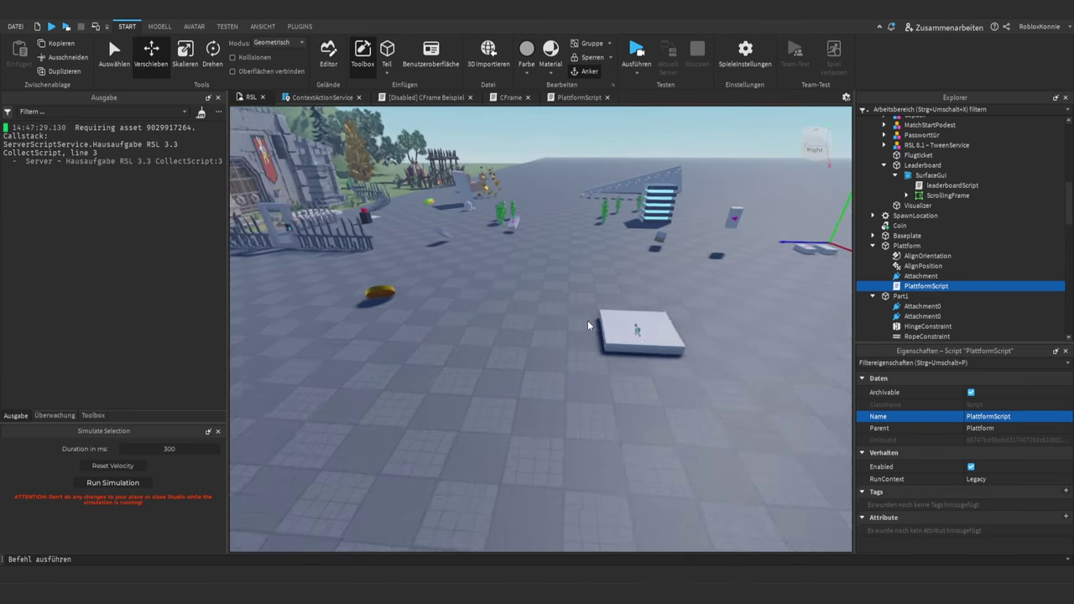
right_click_drag(591, 325, 598, 177)
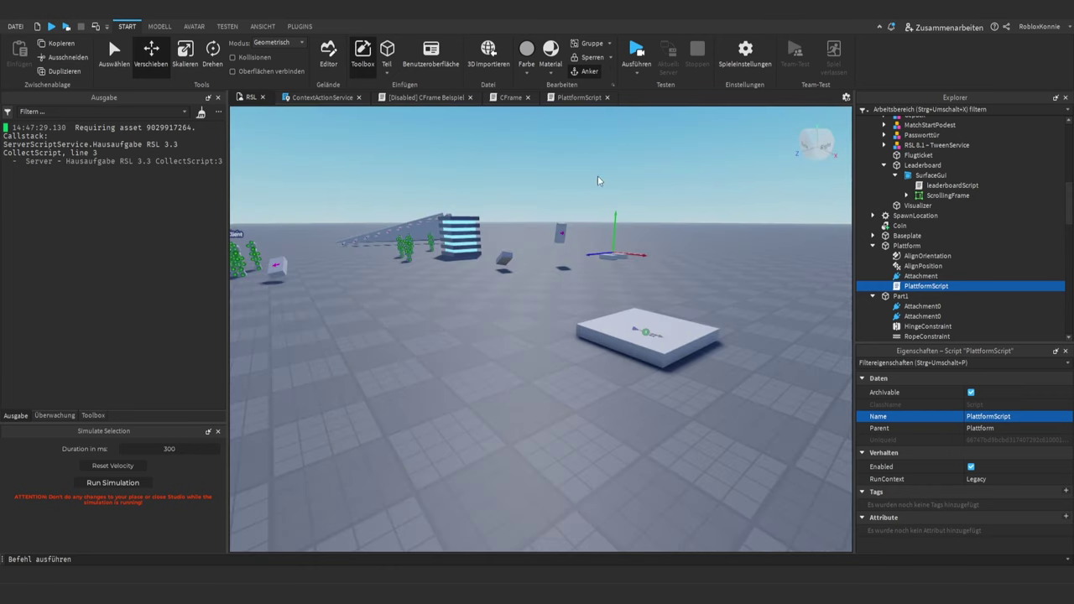
left_click(635, 57)
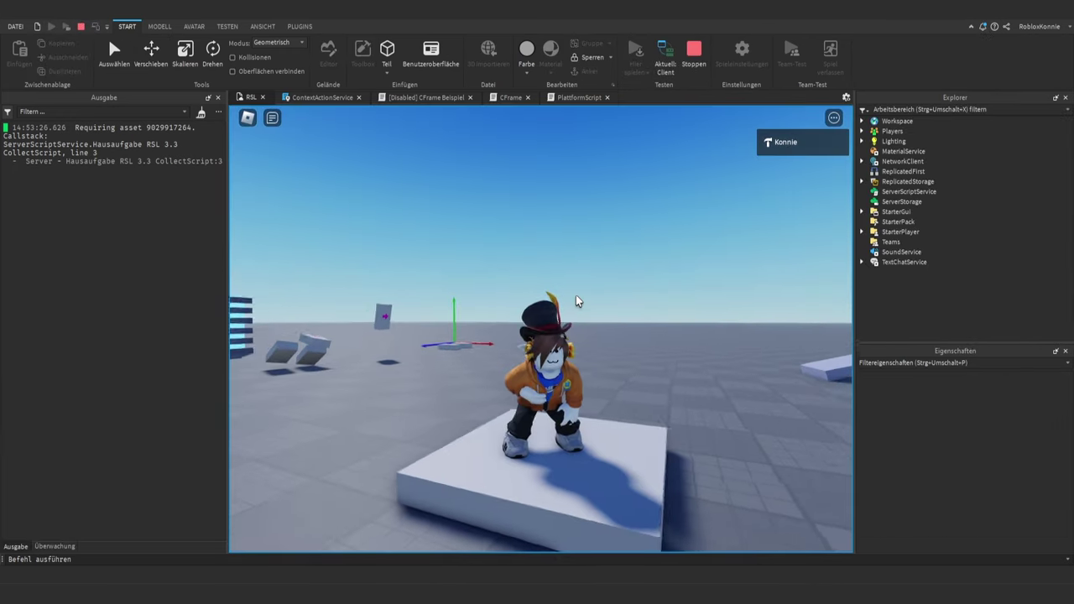
right_click_drag(576, 295, 575, 295)
scroll(575, 295, "down", 3)
scroll(576, 294, "up", 3)
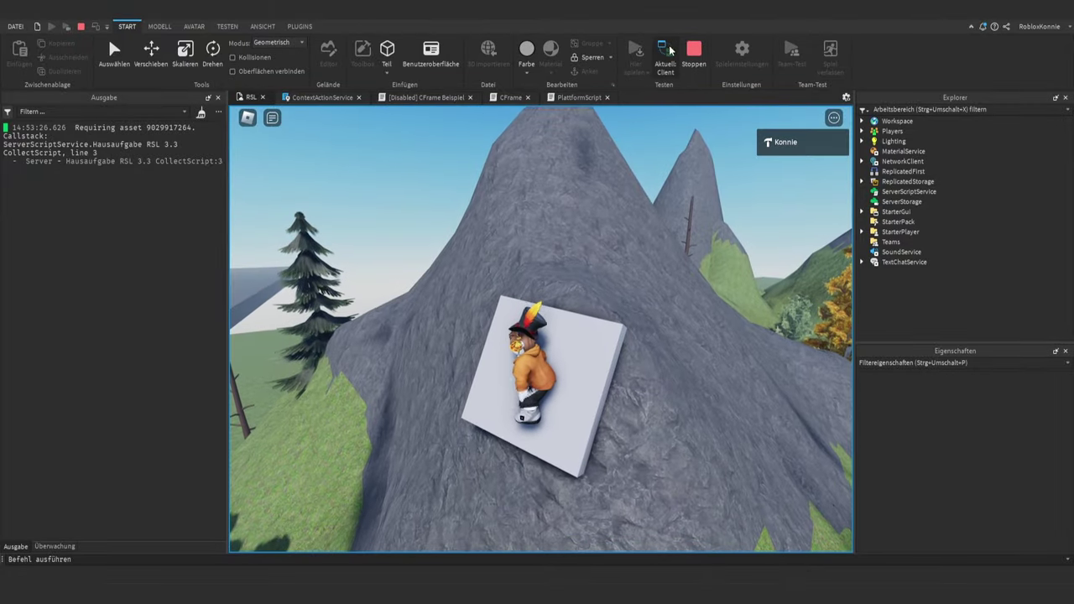
left_click(693, 52)
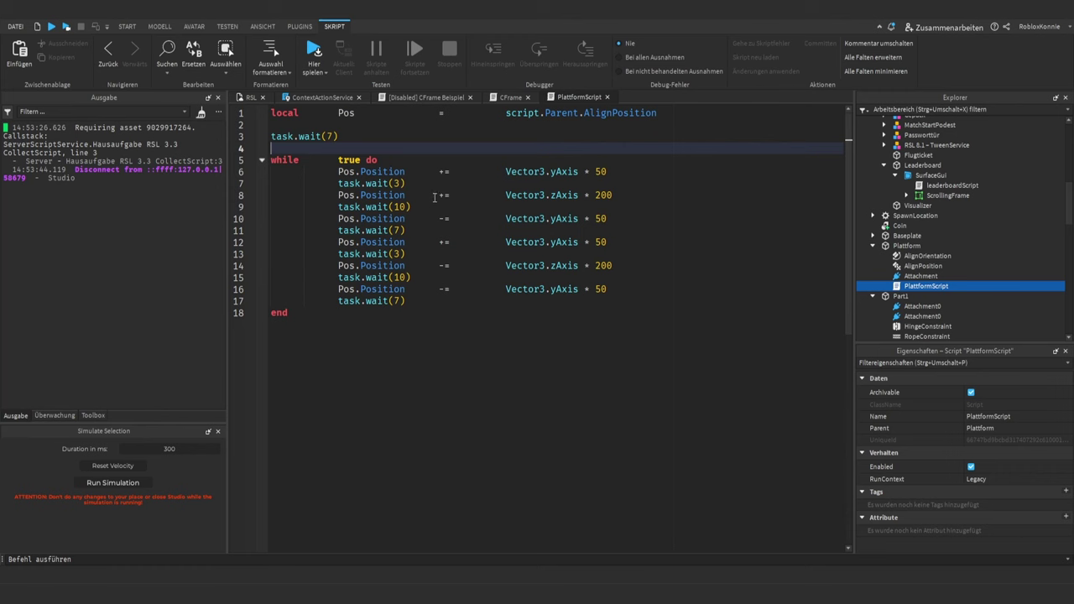
- Change the multiplier of both Vector3.zAxis movements in the loop to -200
double_click(561, 195)
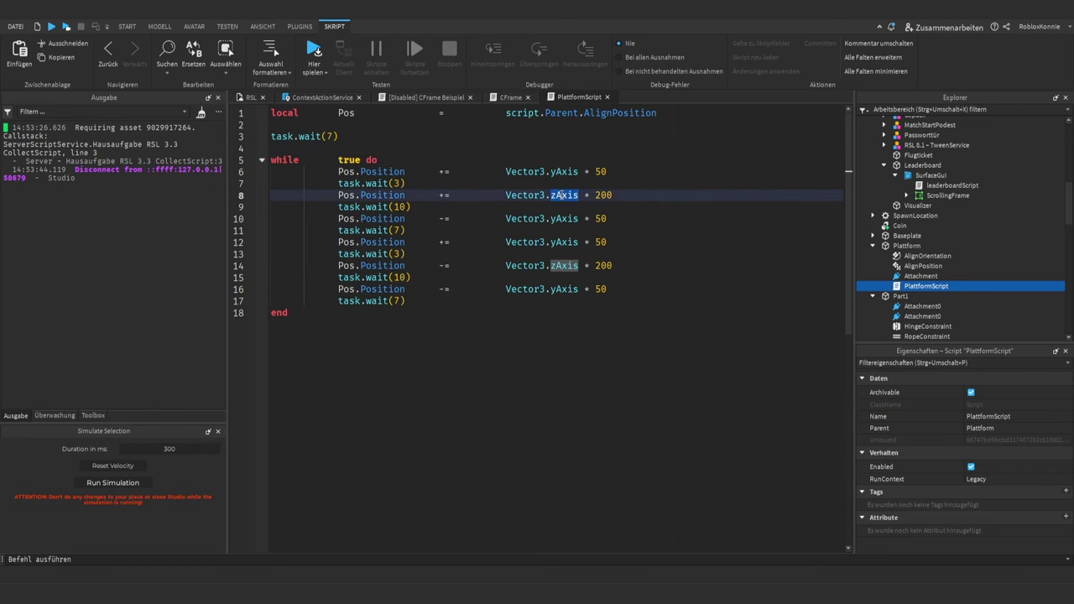
left_click(438, 196)
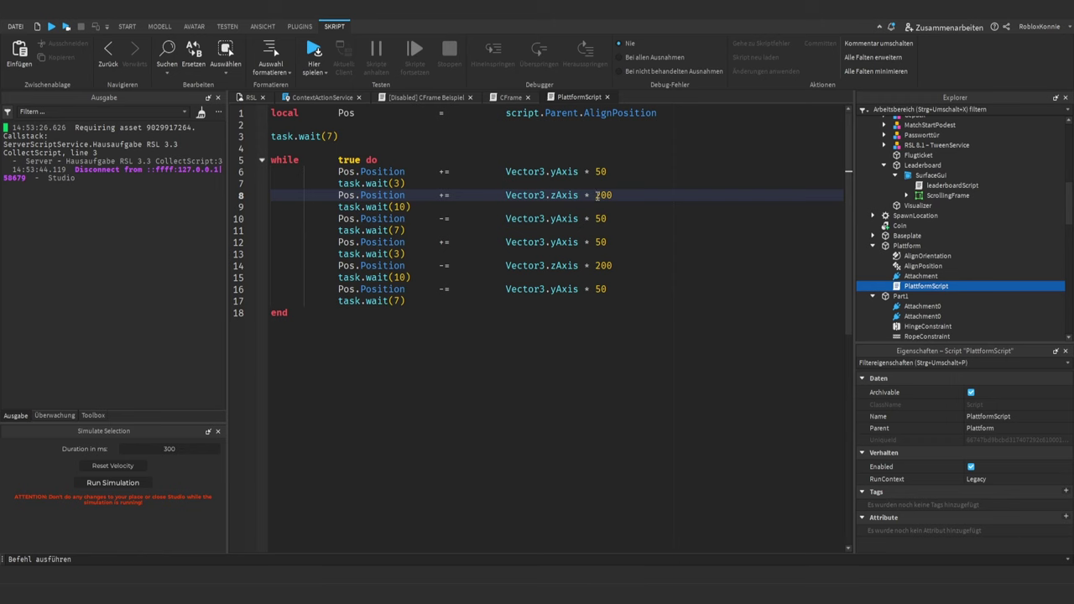
left_click_drag(442, 196, 437, 196)
left_click(596, 264)
left_click(649, 229)
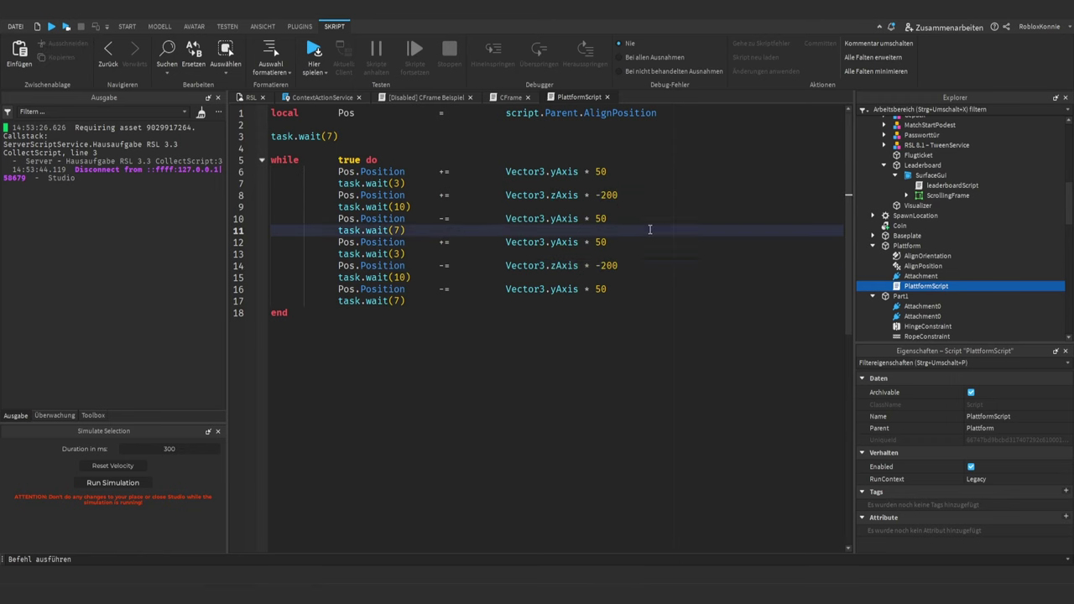
- Playtest the reversed z-axis route while riding the platform, and stop the test
left_click(314, 52)
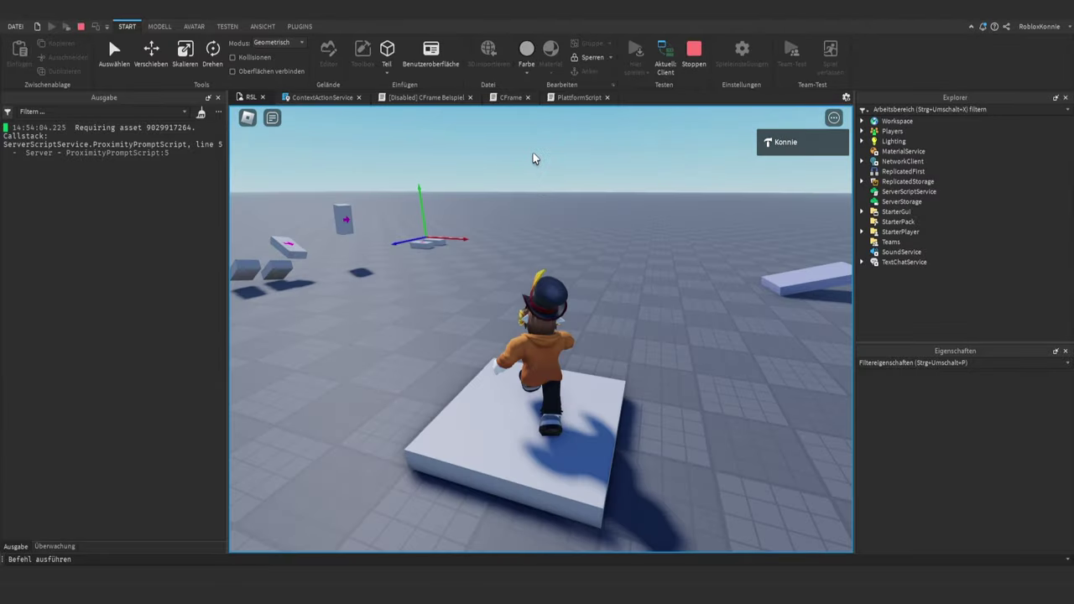
right_click_drag(533, 152, 532, 153)
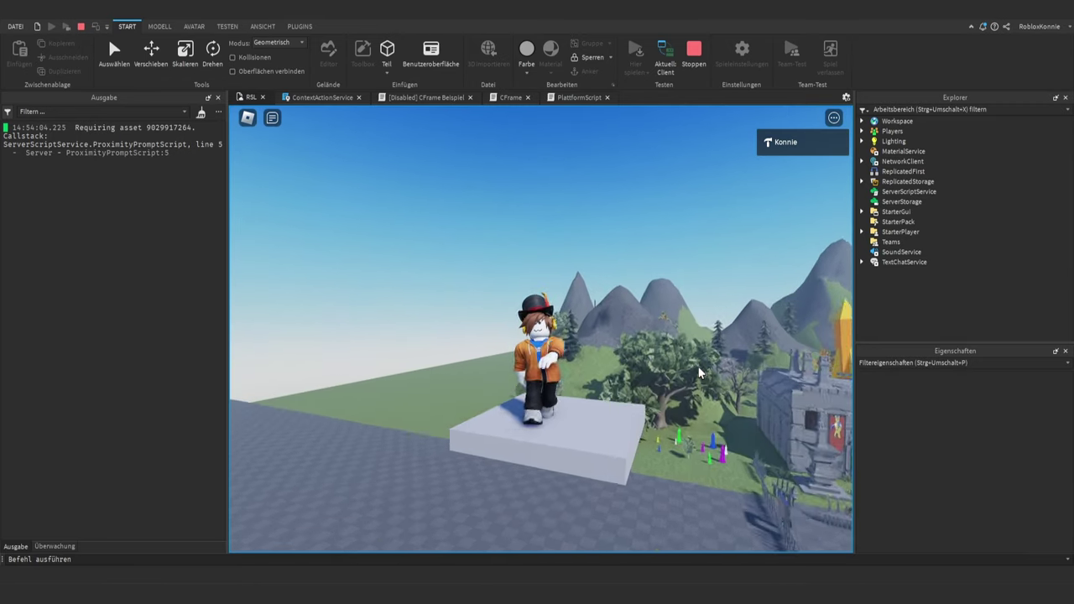
right_click_drag(698, 368, 699, 368)
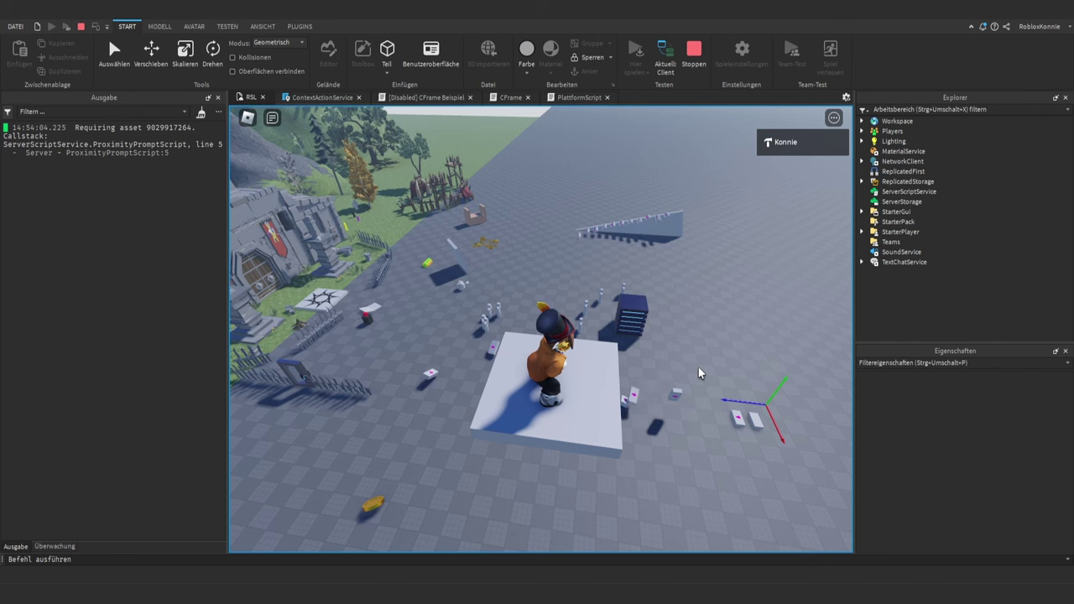
left_click(691, 56)
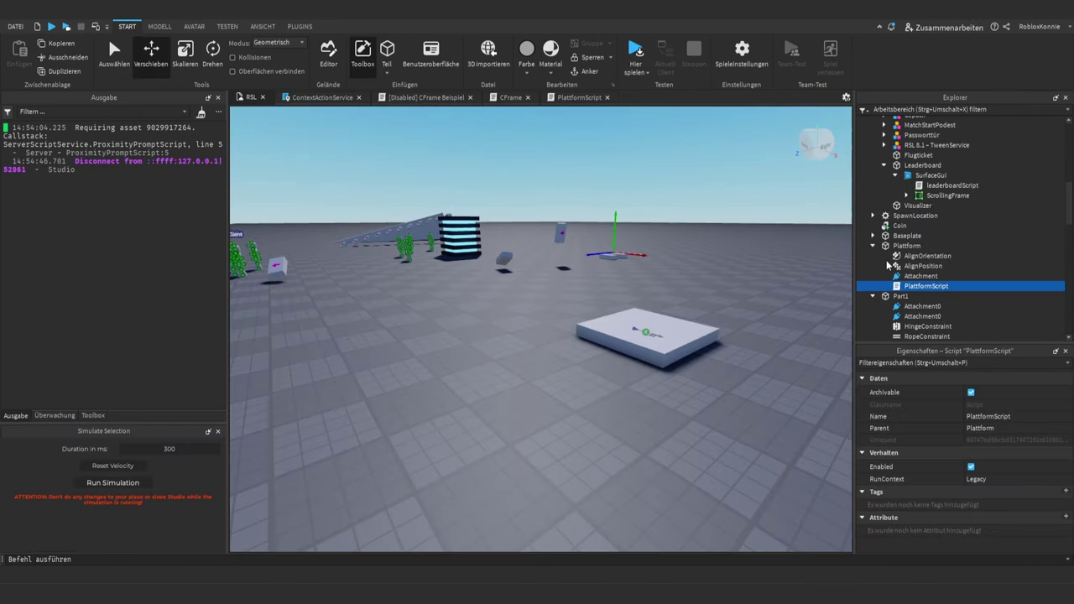
- Set the platform's AlignPosition MaxVelocity to 40 and its Responsiveness to 5
left_click(914, 265)
scroll(940, 452, "down", 1)
scroll(940, 458, "down", 3)
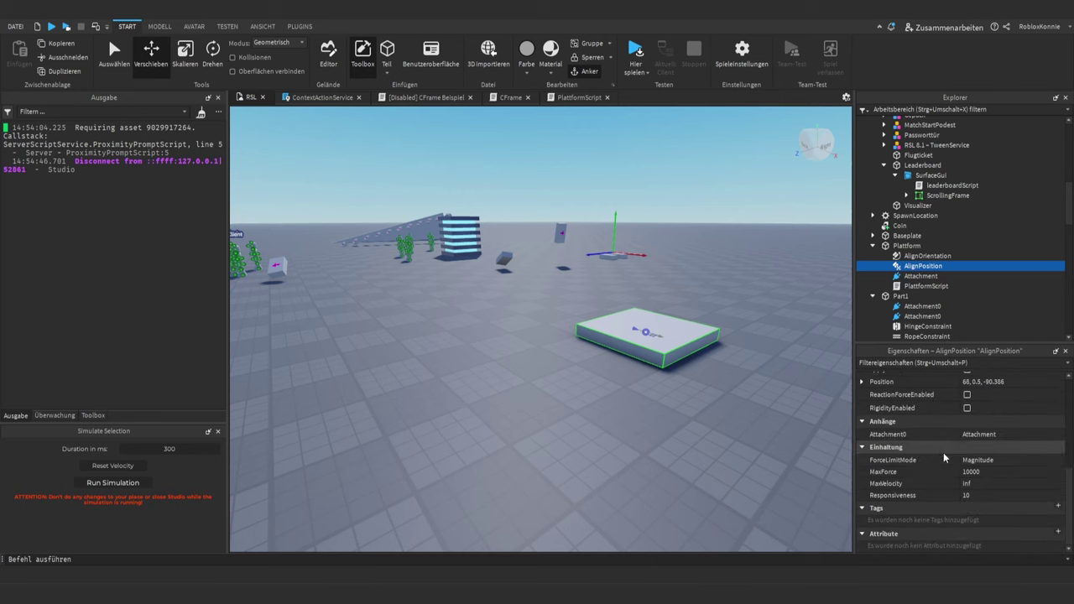
left_click(996, 484)
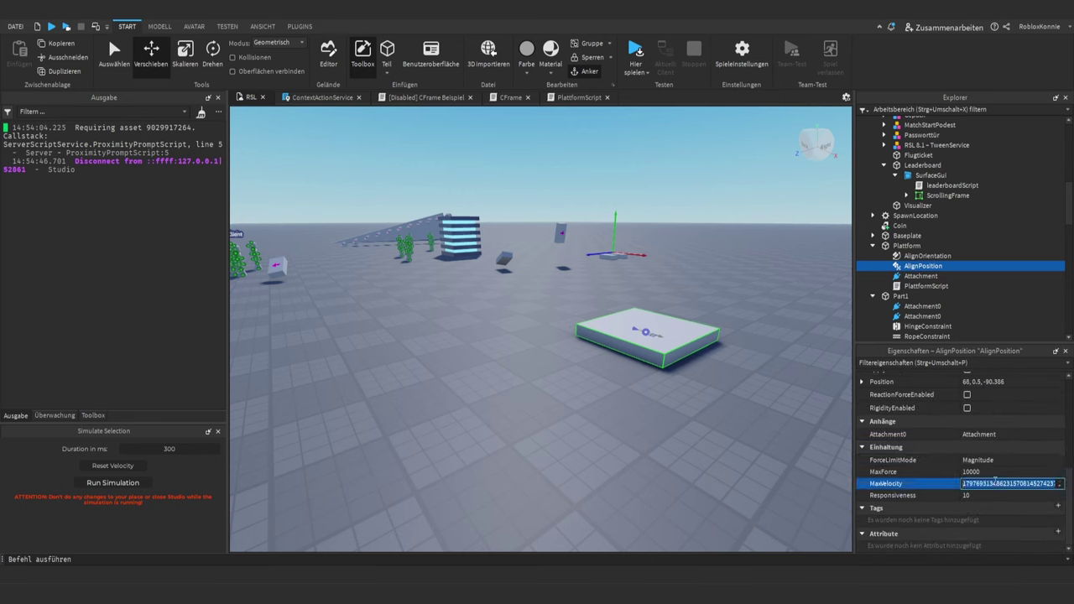
type("40")
key("Return")
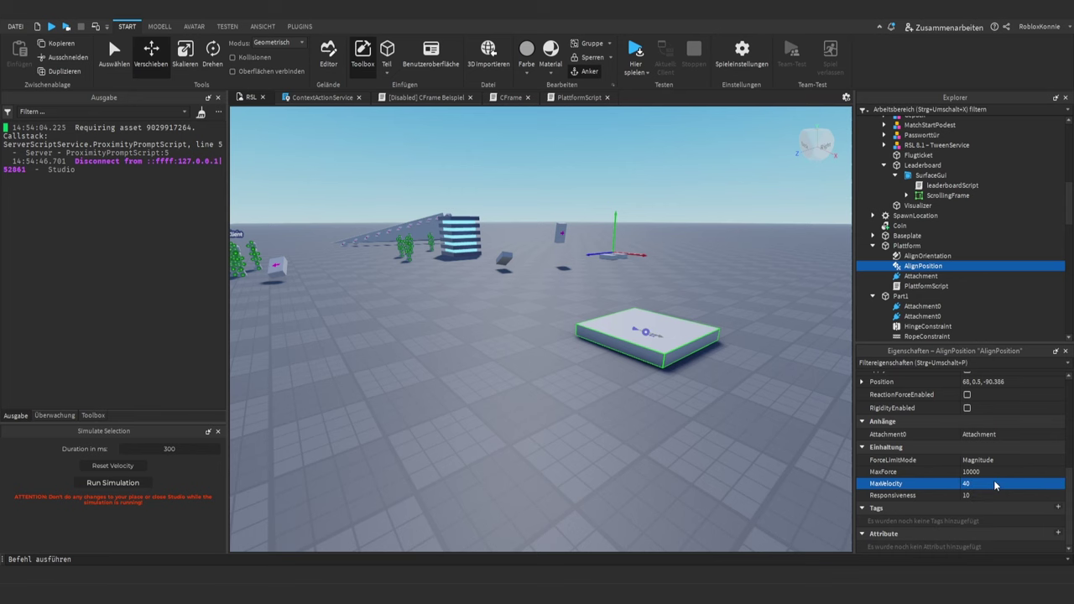
left_click(993, 495)
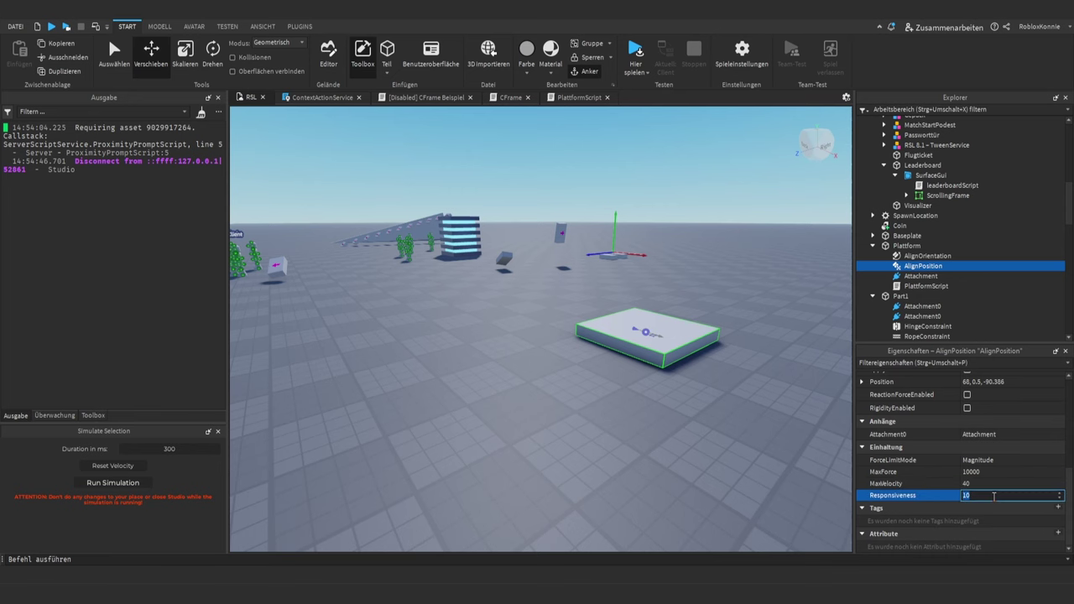
key("Return")
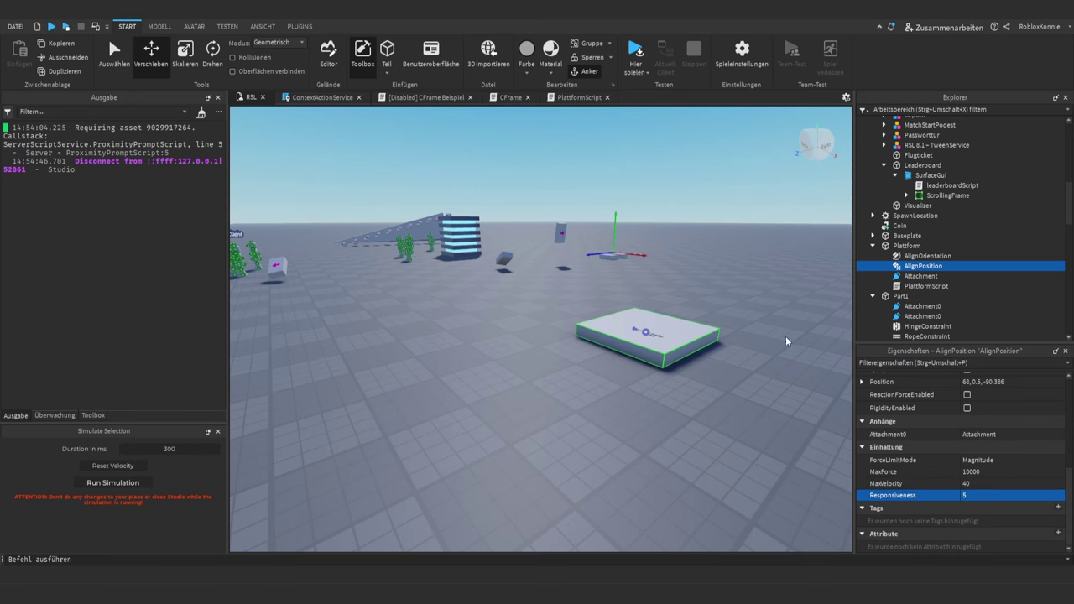
- Playtest the platform with the new velocity and responsiveness limits, and end the test
left_click(630, 52)
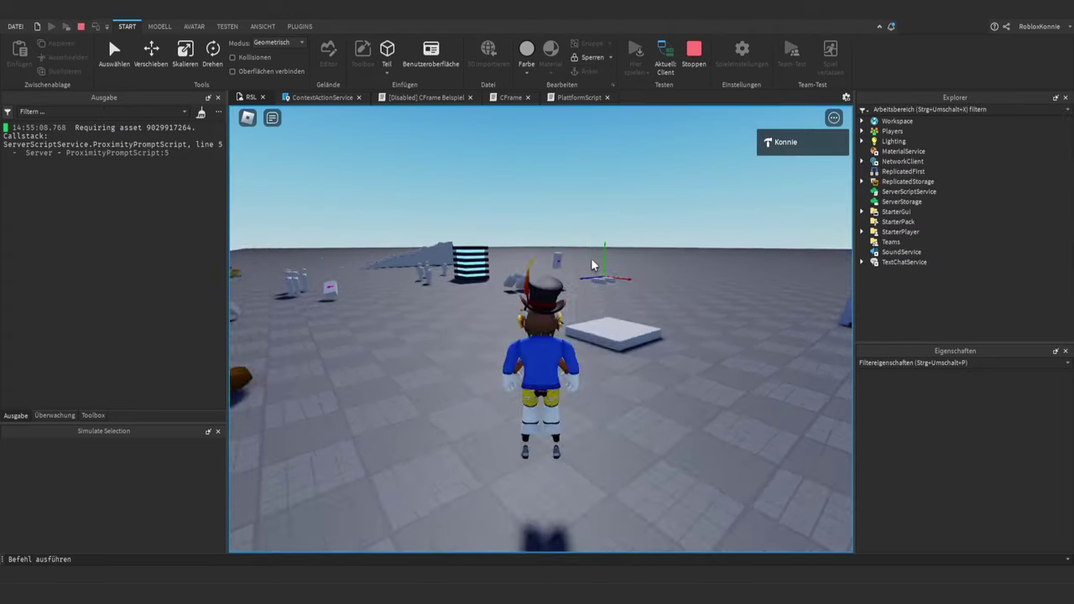
key("w")
right_click_drag(594, 259, 608, 234)
scroll(594, 259, "down", 3)
scroll(593, 259, "up", 4)
scroll(594, 259, "down", 3)
key("shift+F5")
key("s")
key("w")
scroll(973, 470, "down", 3)
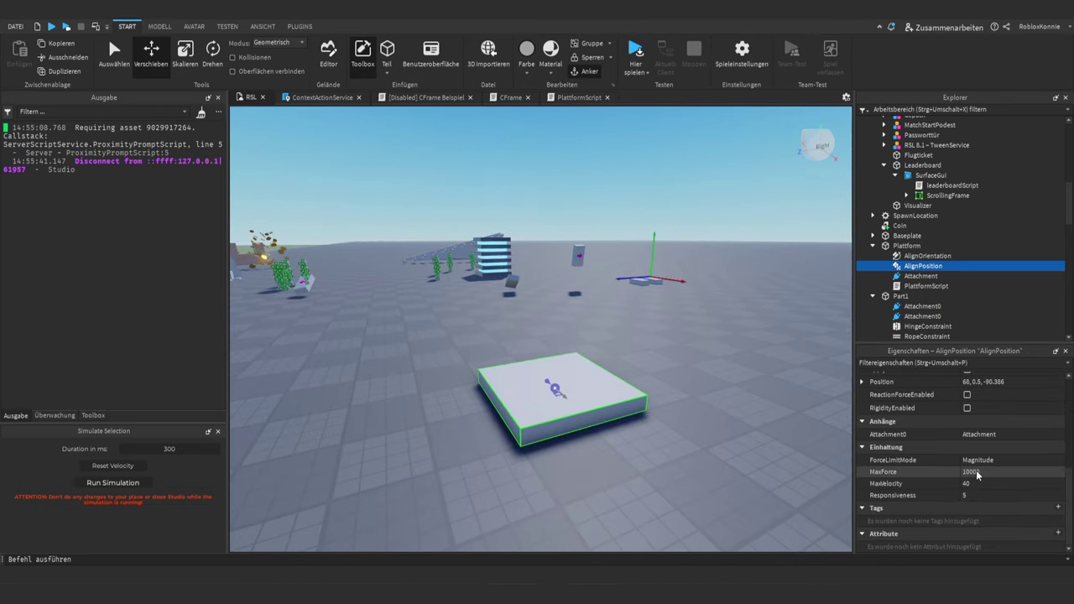
left_click(990, 472)
left_click(657, 400)
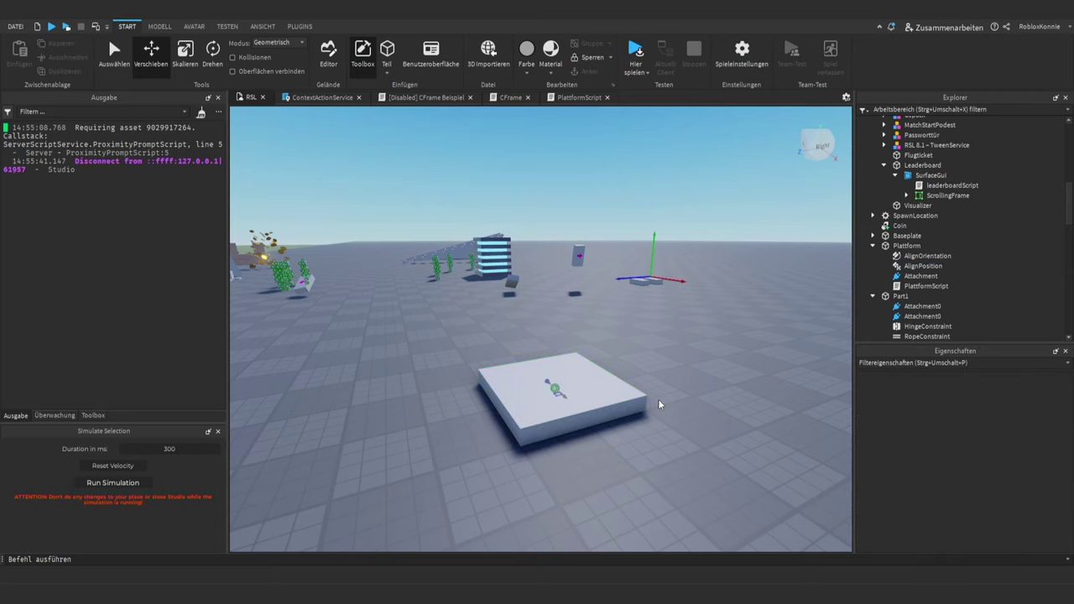
- Duplicate the Plattform part and place a smaller copy beside the original along the X axis
key("d")
right_click_drag(349, 246, 349, 246)
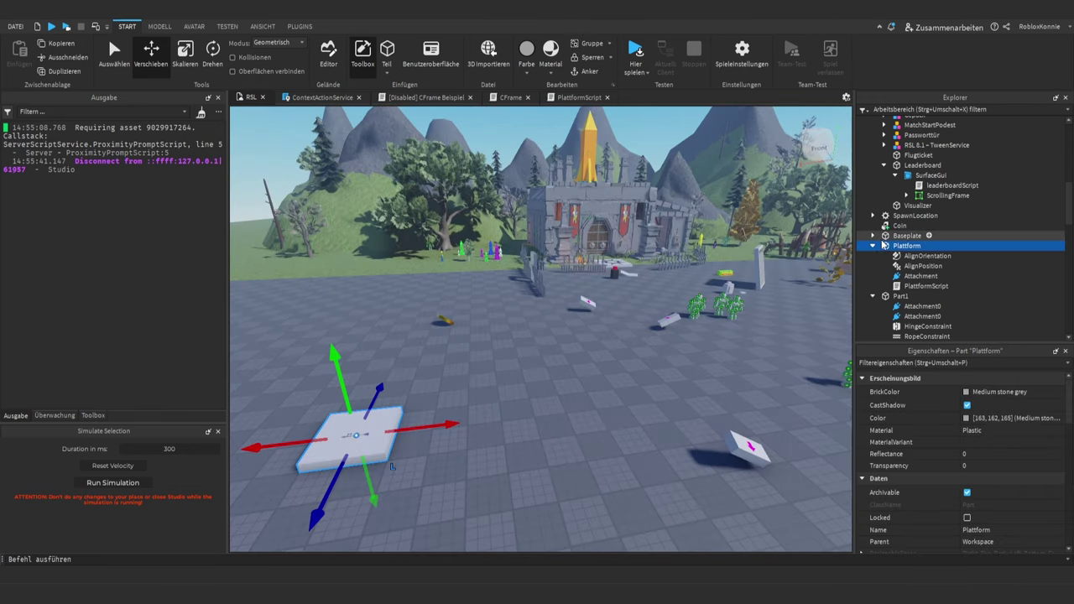
left_click(873, 247)
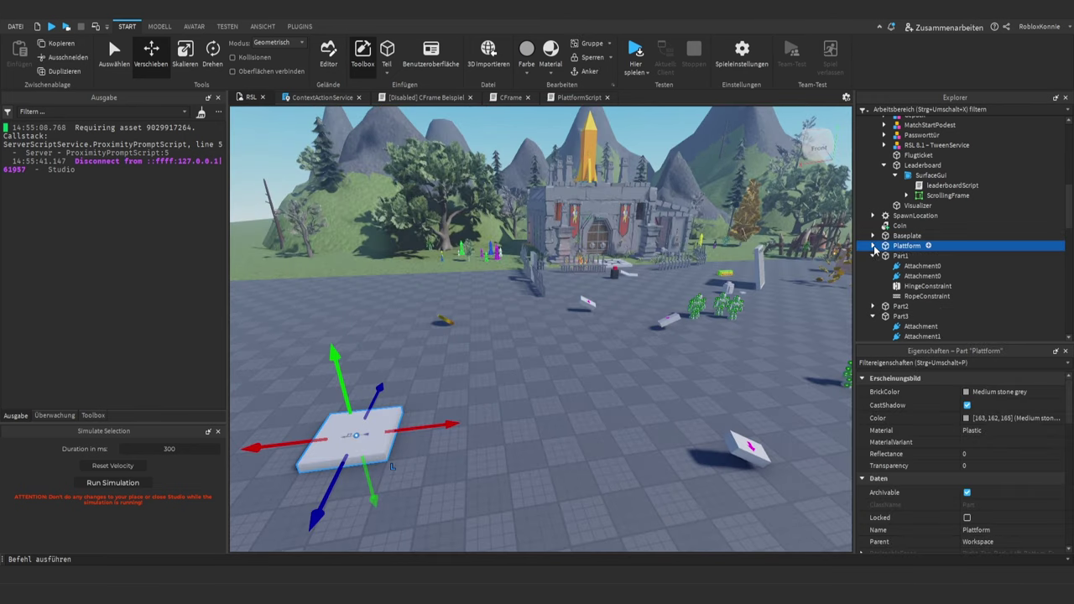
key("ctrl+d")
key("ctrl+1")
key("ctrl+2")
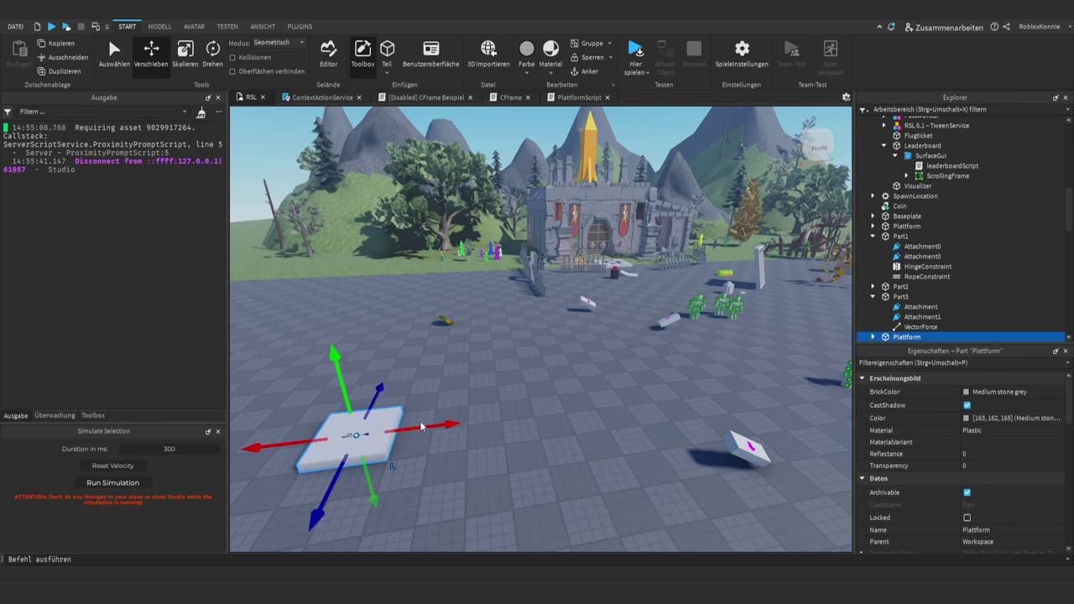
left_click_drag(422, 428, 467, 421)
left_click_drag(467, 421, 575, 410)
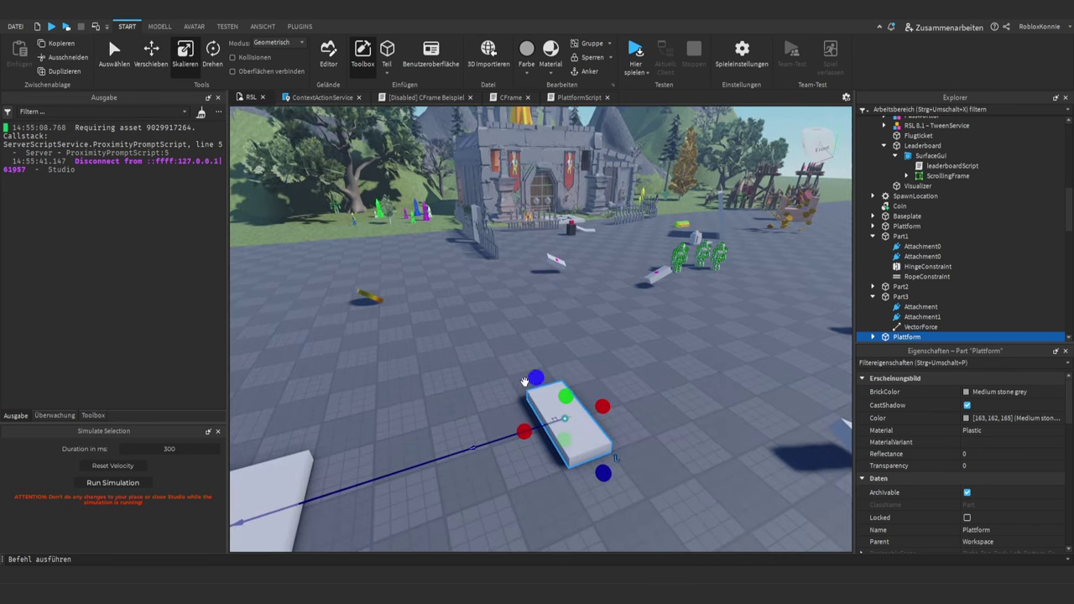
right_click_drag(524, 382, 546, 412)
left_click(550, 397)
left_click(547, 396)
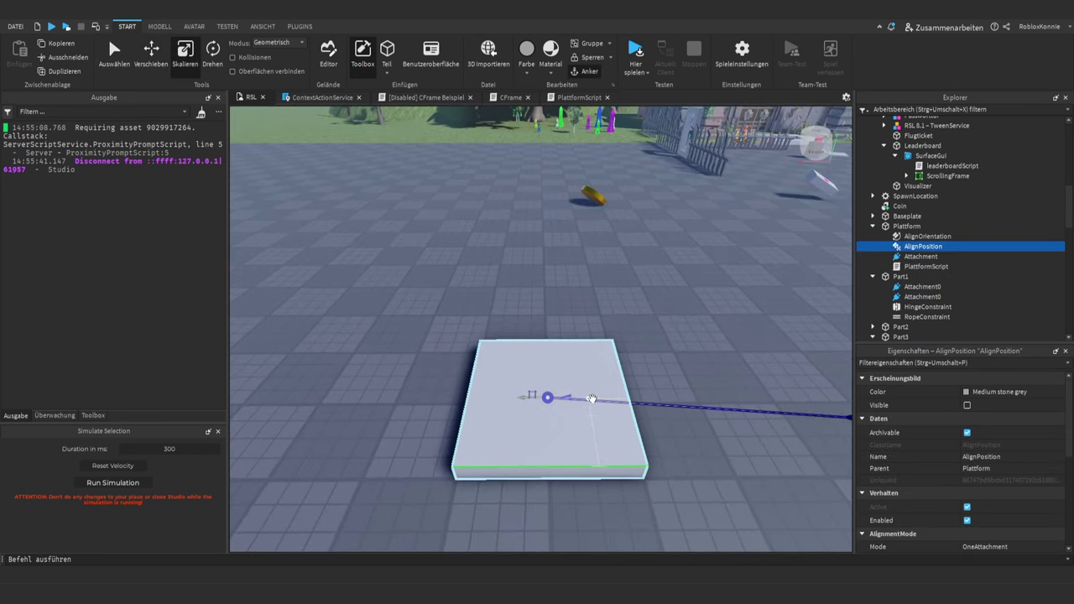
scroll(571, 399, "down", 5)
key("ctrl+2")
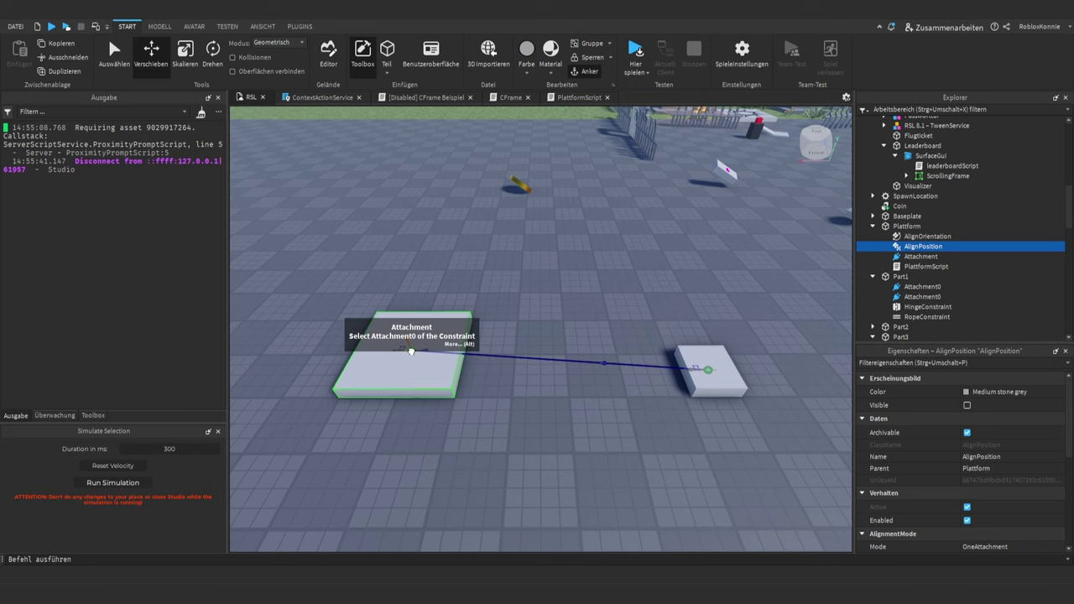
left_click_drag(411, 351, 451, 358)
key("ctrl+z")
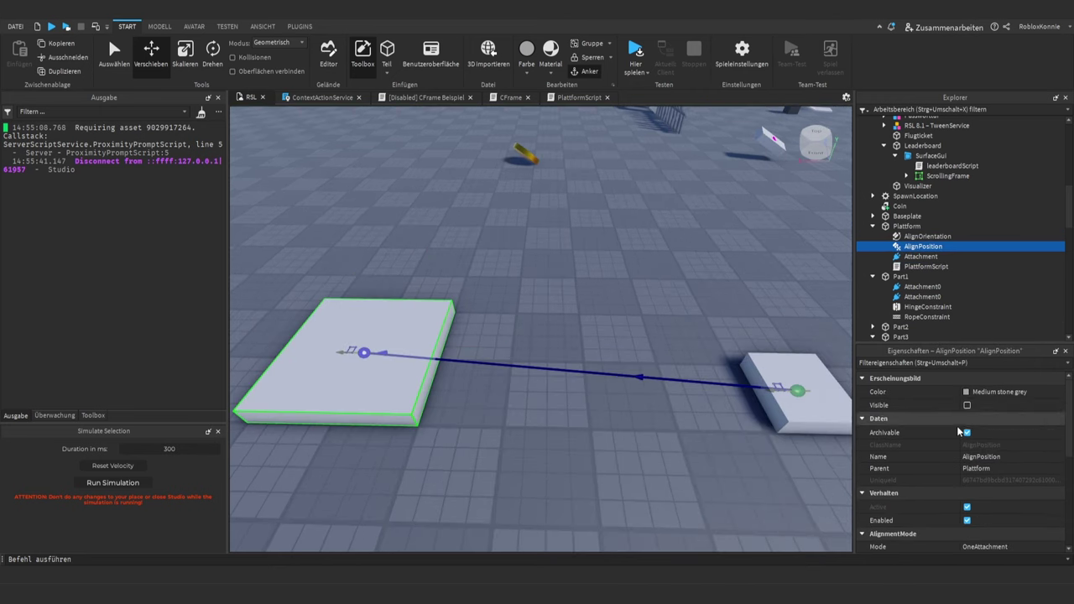
- Set the Position of the smaller platform copy's AlignPosition to 45.75, 0.5, -92.386
scroll(956, 424, "down", 3)
left_click(829, 421)
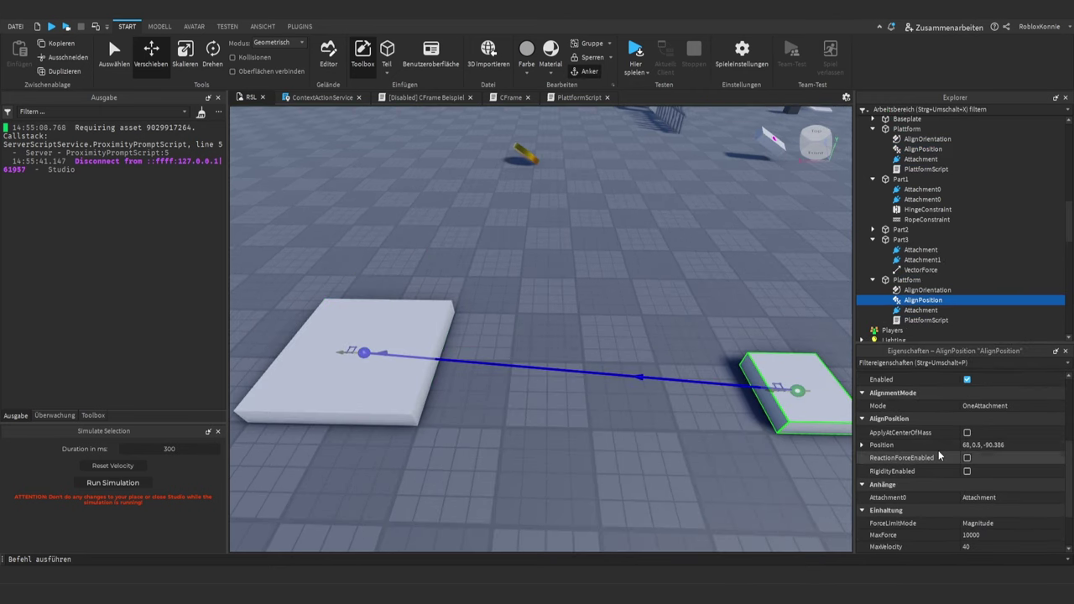
scroll(938, 450, "down", 3)
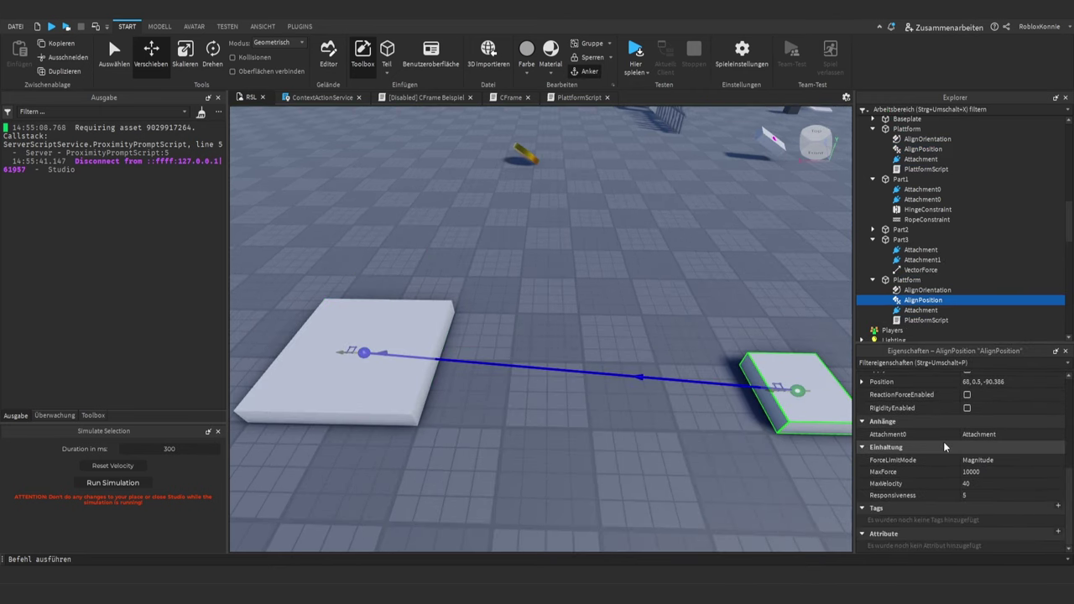
scroll(975, 428, "up", 1)
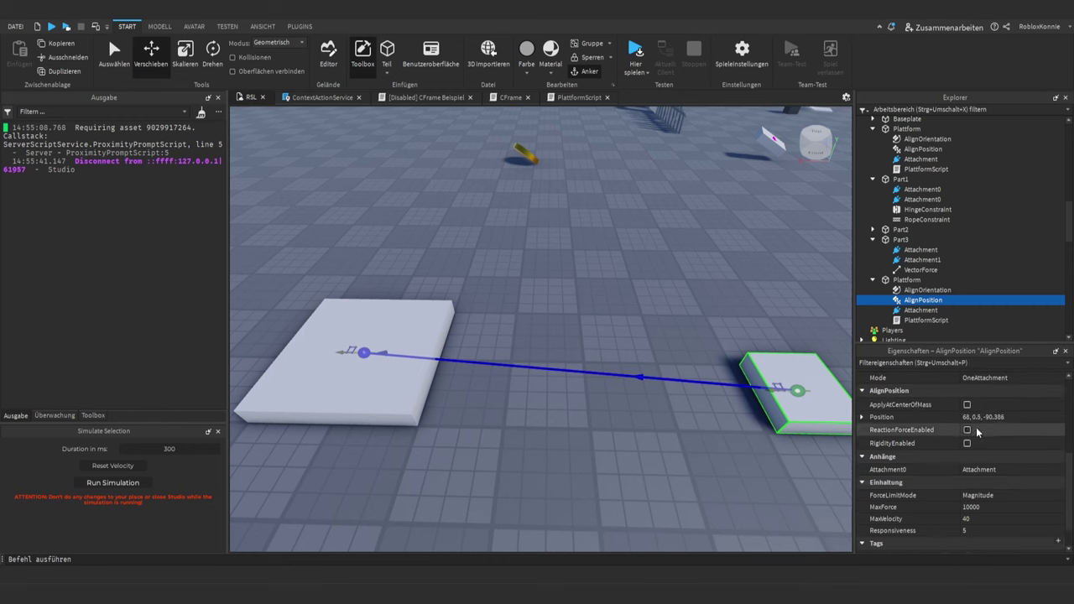
left_click(990, 416)
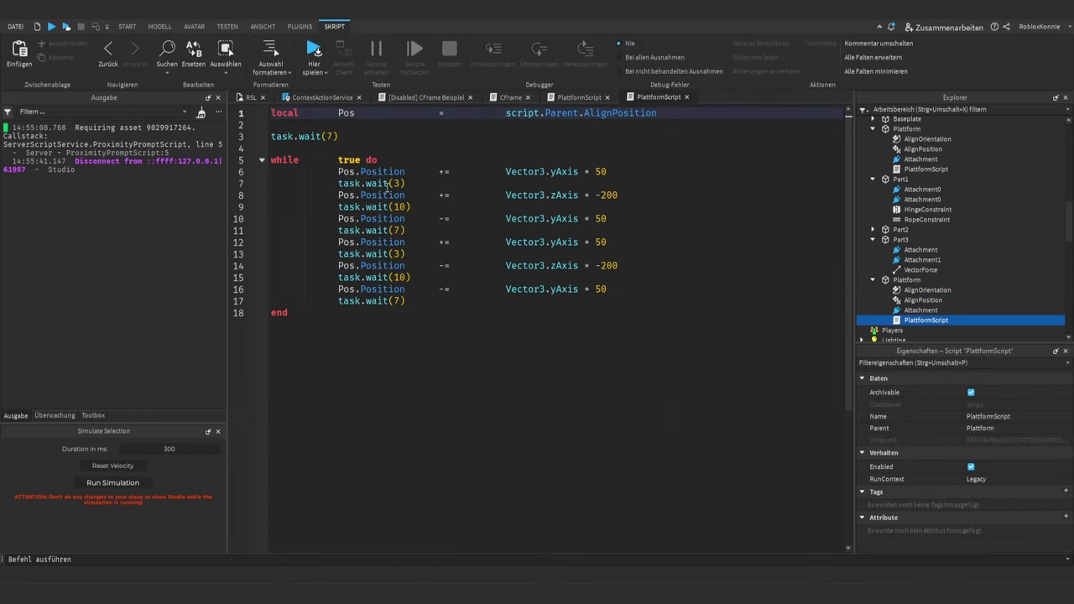
- Shorten the waits in the copied platform's PlattformScript, setting the wait after the first upward move to 1 second
double_click(400, 183)
type("1")
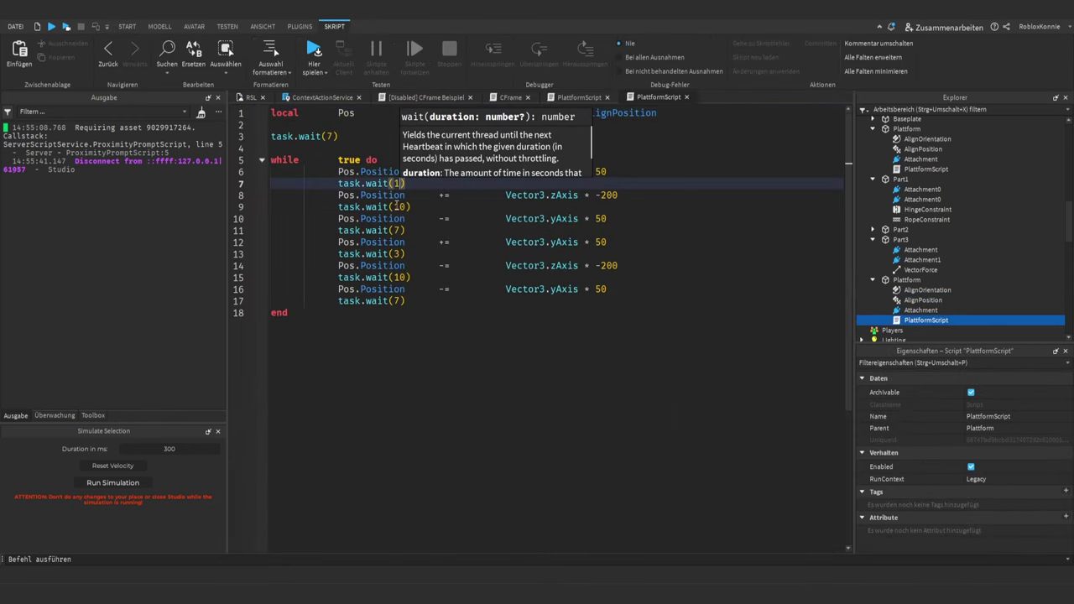
double_click(399, 206)
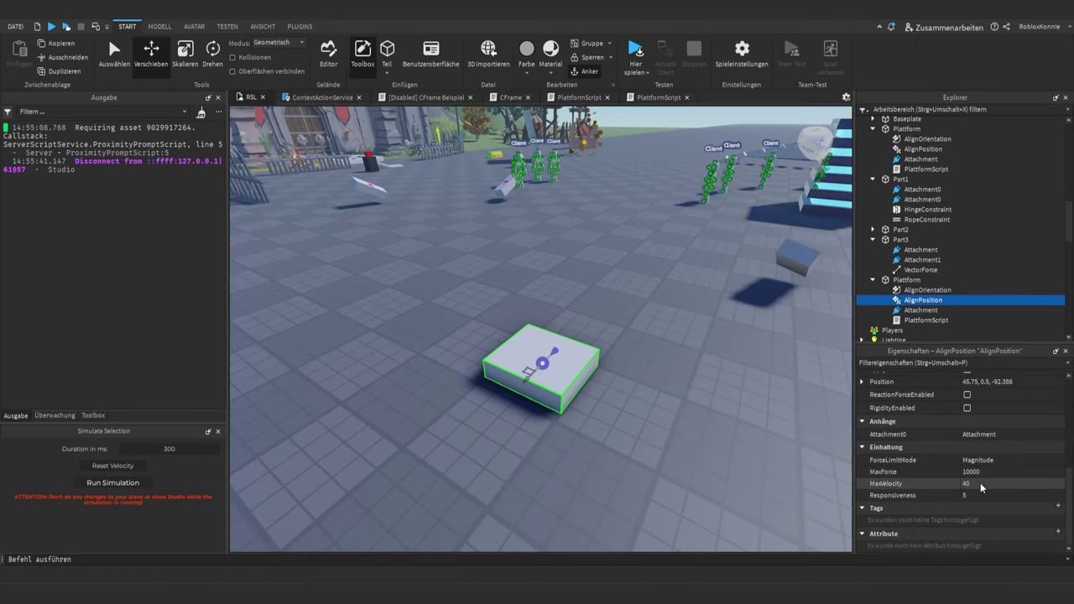
- Set the smaller platform's AlignPosition Responsiveness to 15 and its MaxVelocity to 1000
left_click(981, 494)
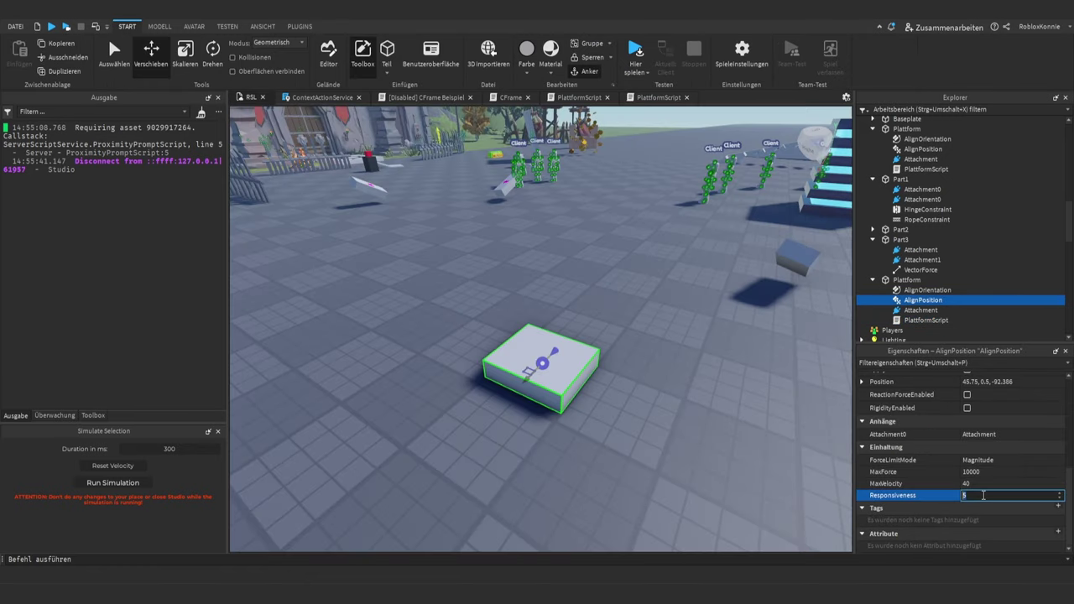
type("15")
left_click(986, 481)
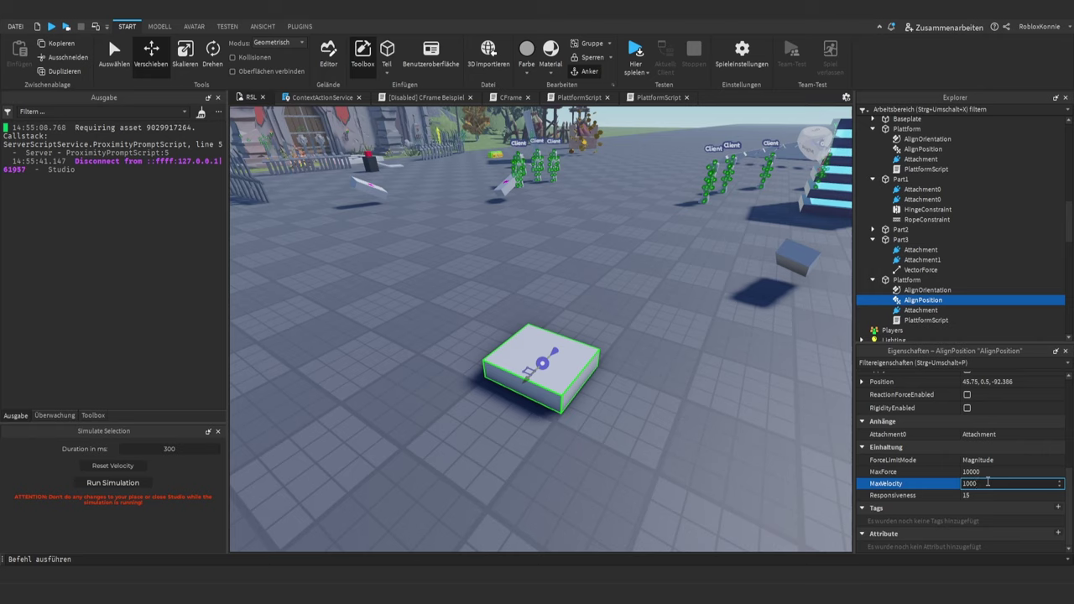
type("1000")
key("Return")
- Playtest the smaller platform with its faster AlignPosition settings, and stop the test
key("F5")
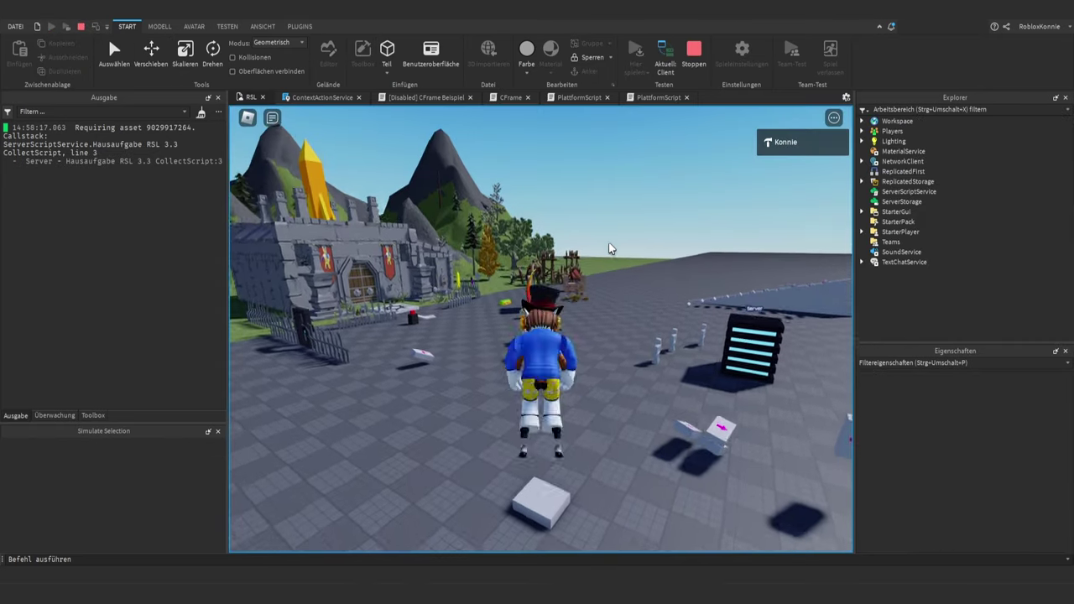
key("w")
right_click_drag(608, 242, 610, 243)
key("space")
key("space")
key("a")
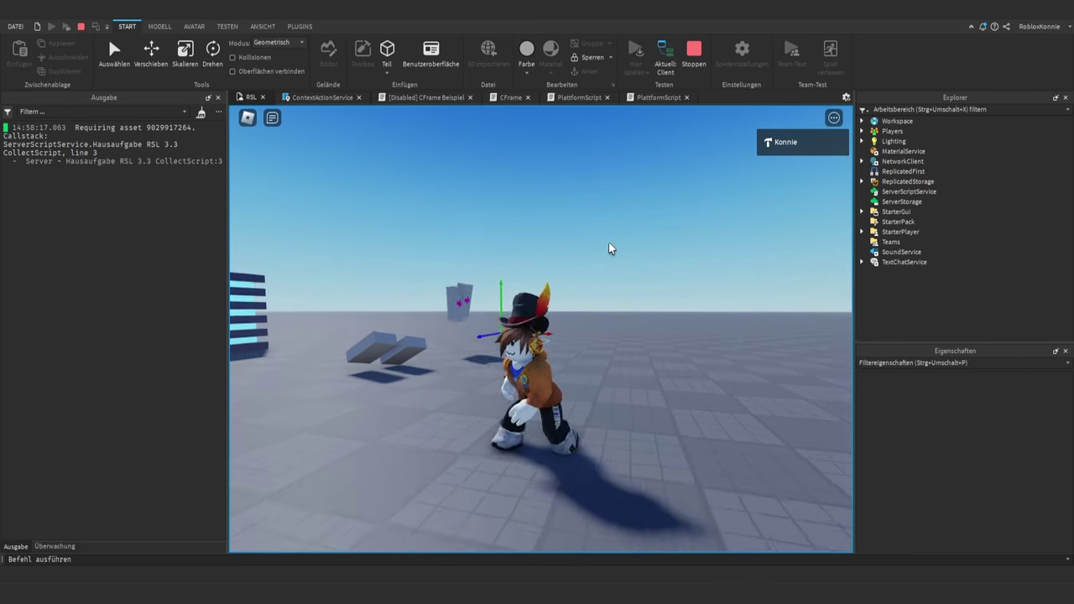
left_click(694, 51)
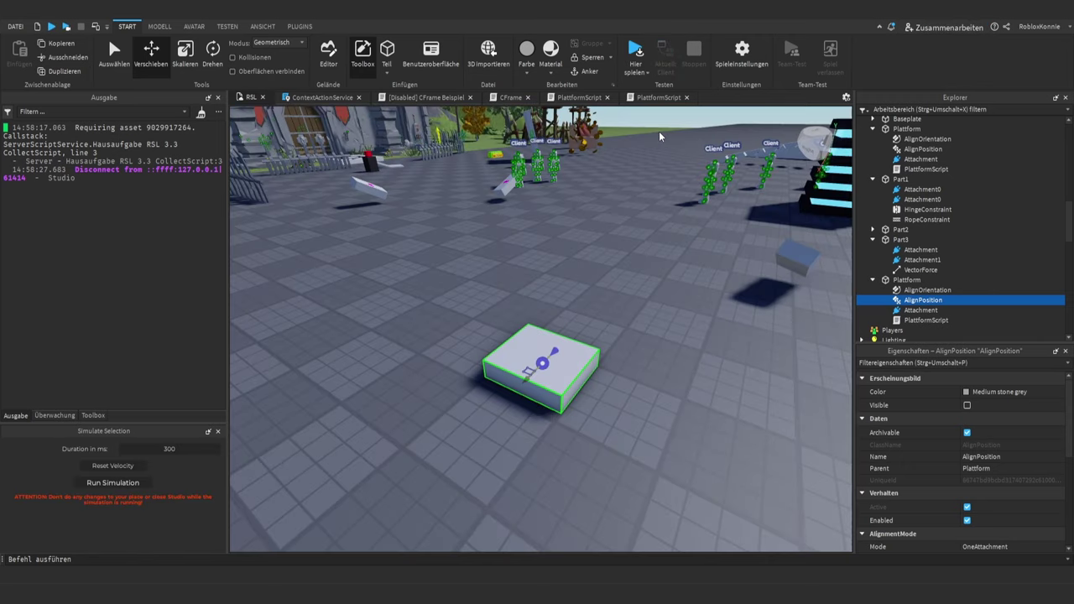
- Raise the smaller platform's AlignOrientation MaxTorque and set its AlignPosition MaxForce to 20000
key("d")
right_click_drag(570, 321, 570, 327)
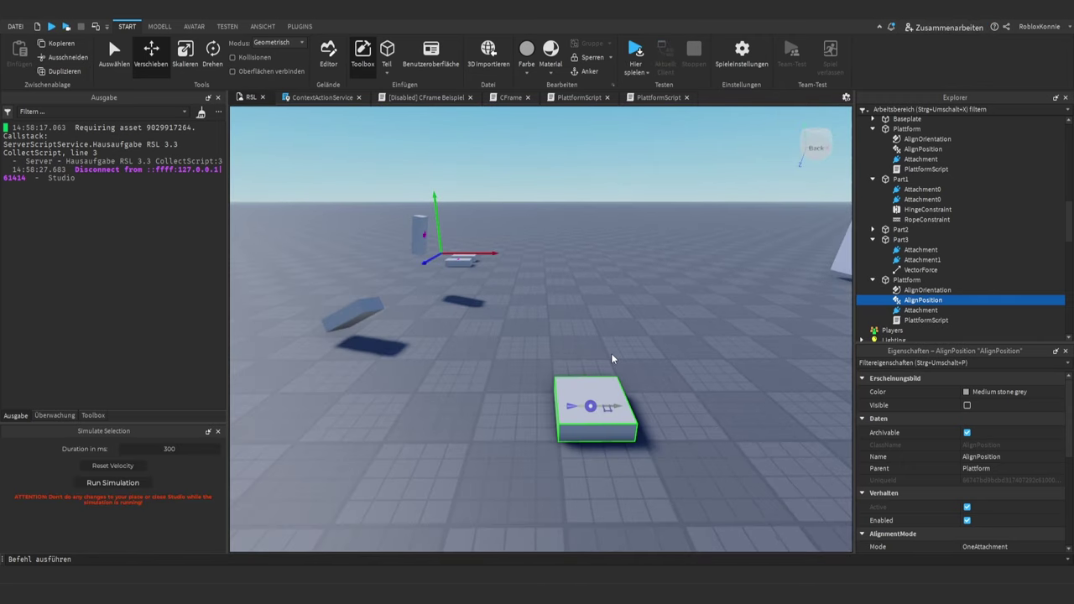
left_click(914, 290)
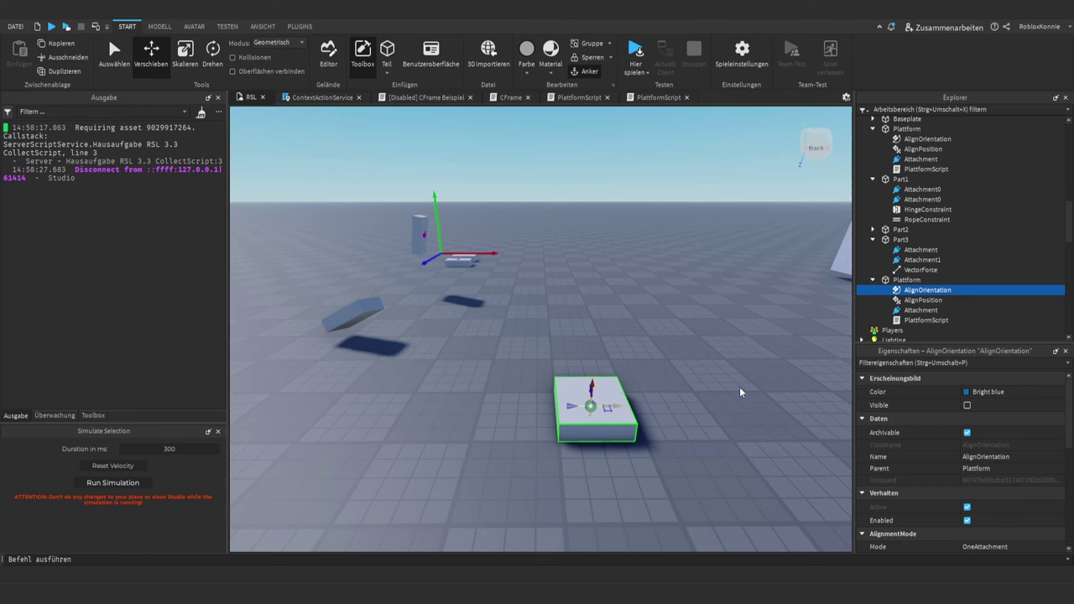
scroll(906, 456, "down", 2)
scroll(951, 483, "down", 1)
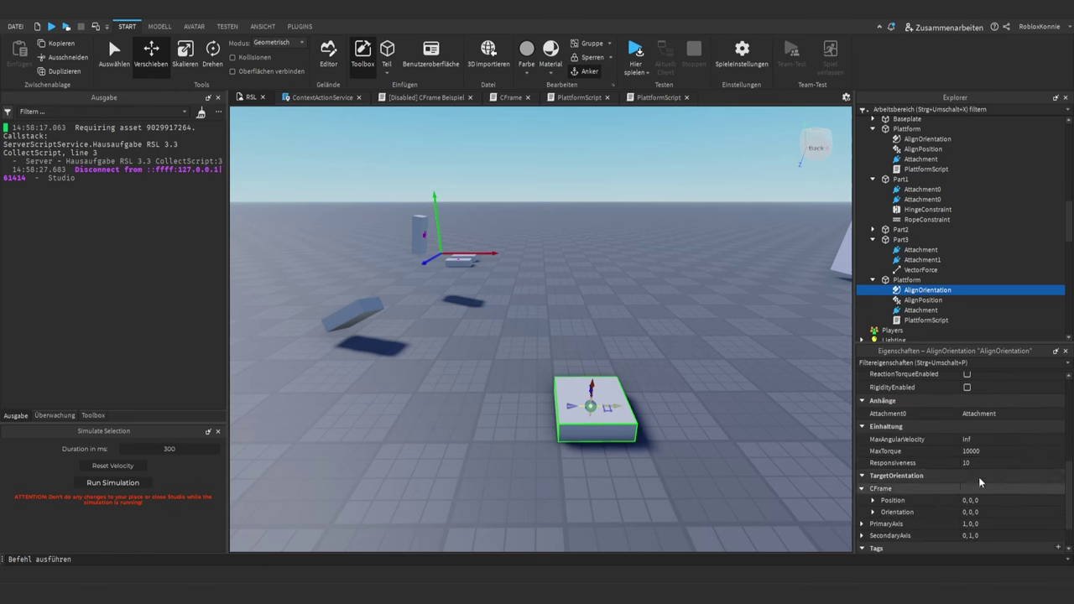
left_click(1008, 451)
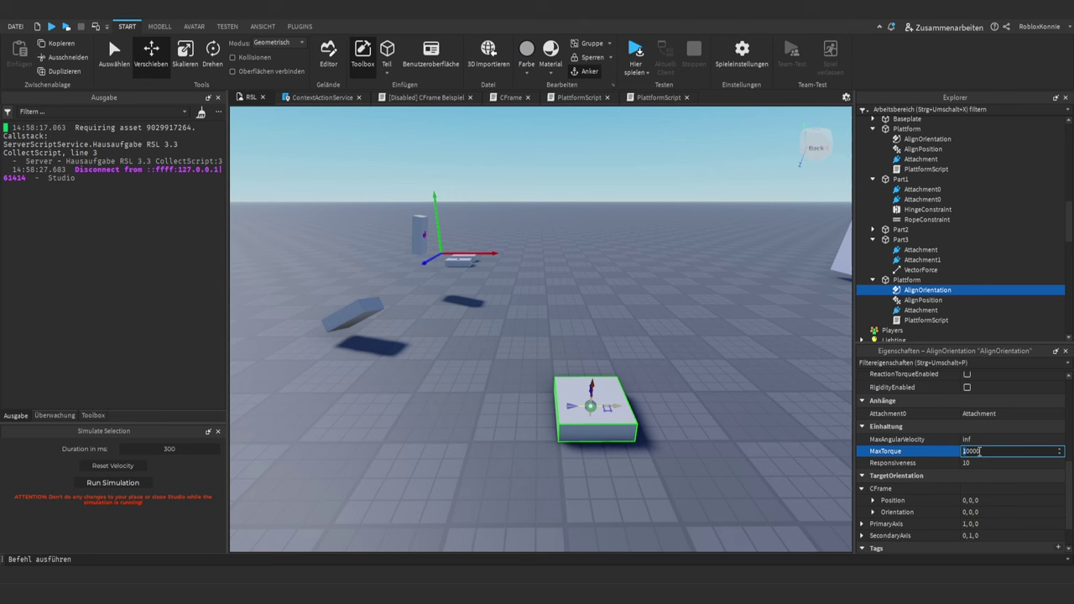
left_click(915, 300)
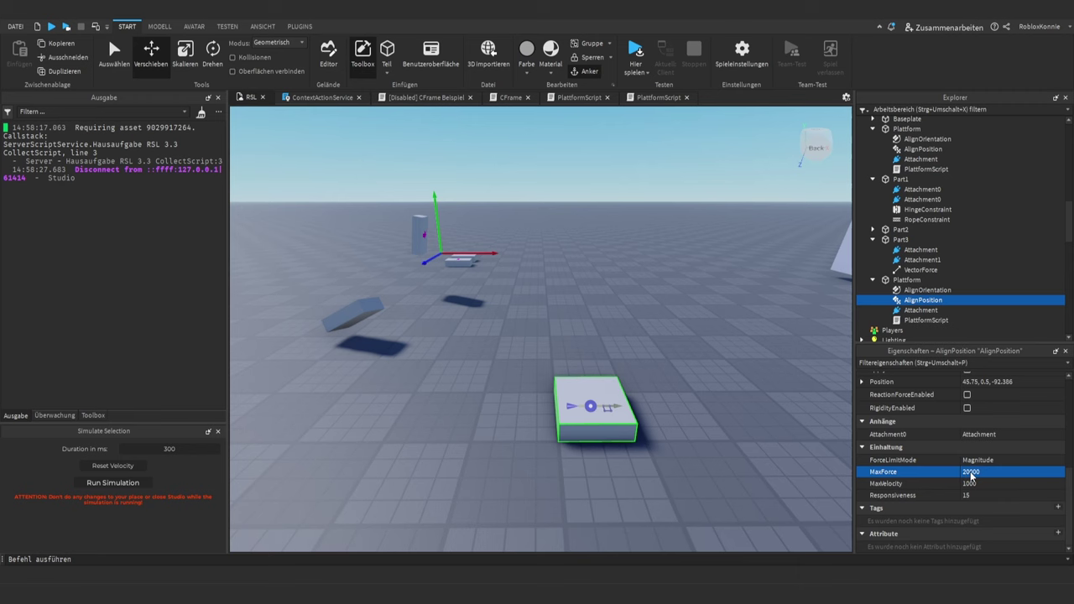
left_click(927, 290)
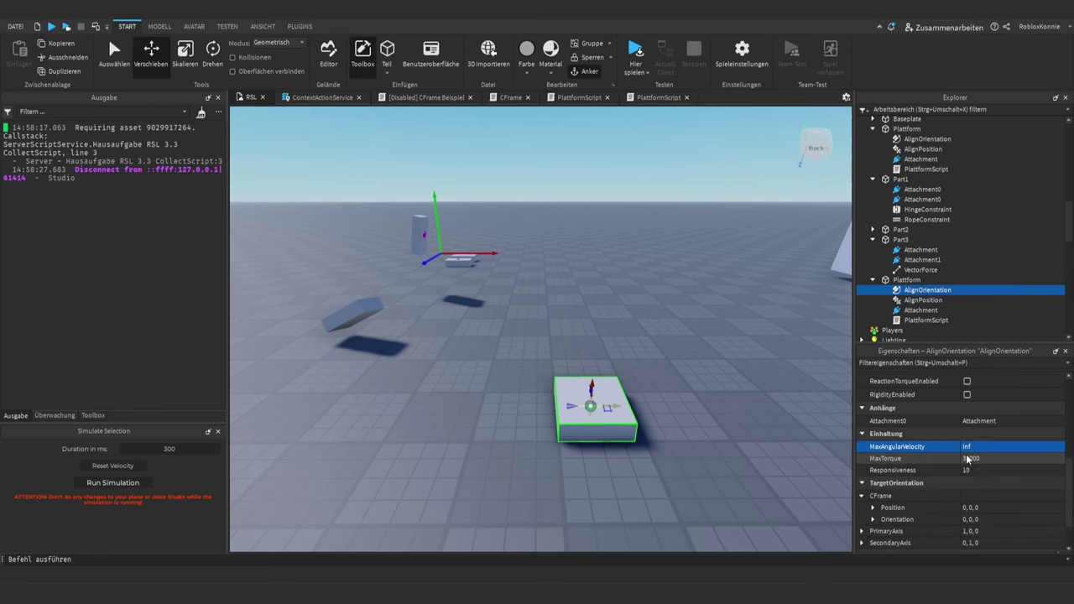
left_click(920, 302)
- Insert a Seat into the smaller Plattform part and place it on the ground beside the platform
right_click_drag(669, 381, 667, 401)
key("w")
left_click(577, 364)
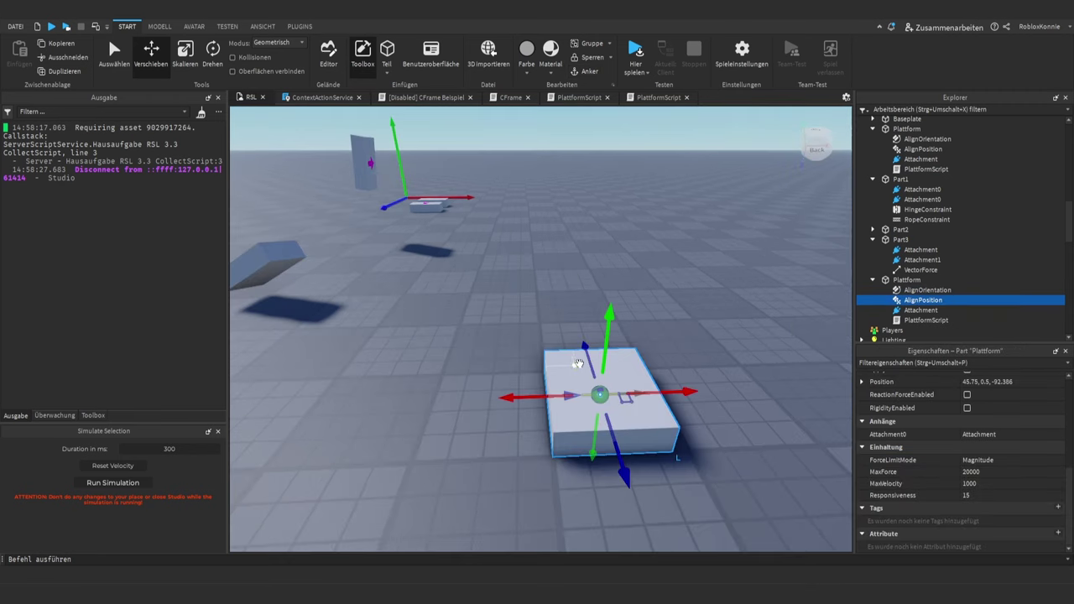
left_click(927, 280)
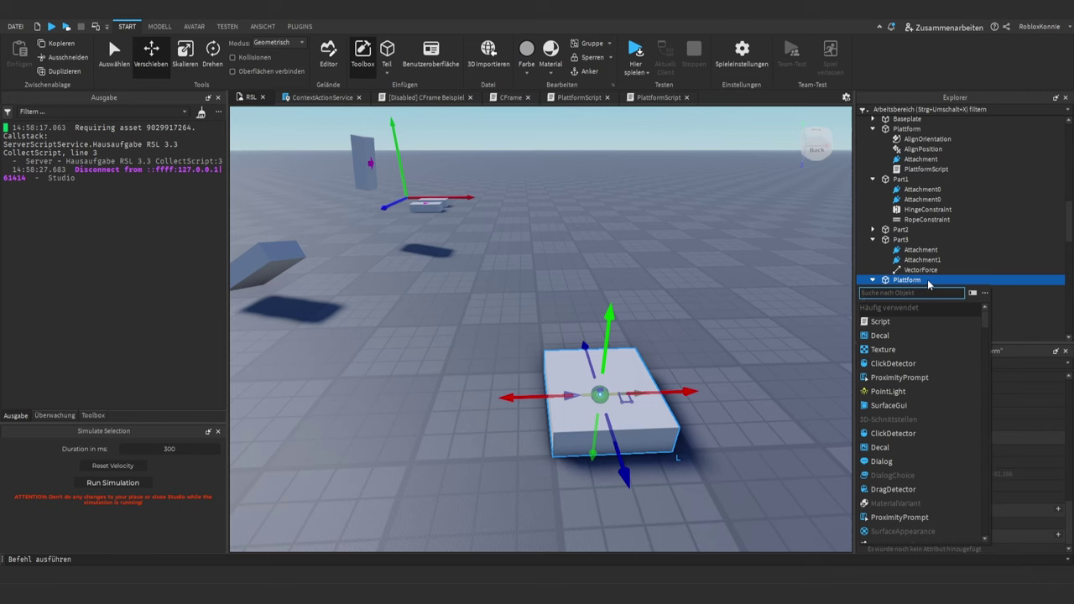
type("se")
left_click_drag(877, 334, 550, 383)
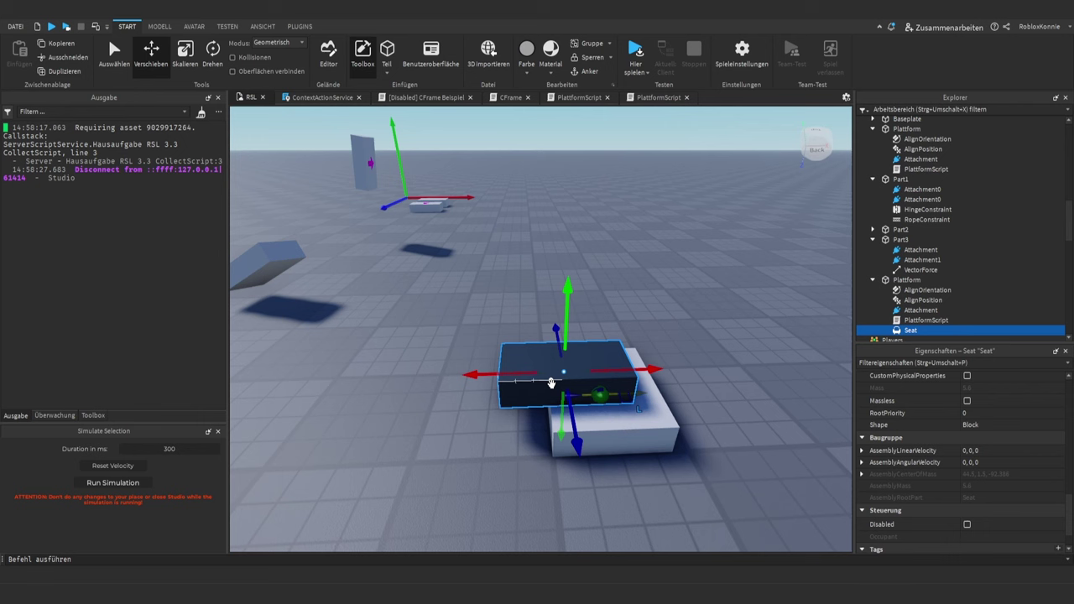
left_click_drag(547, 367, 418, 401)
- Show the seat's orientation indicator and examine which side is its front
right_click(418, 401)
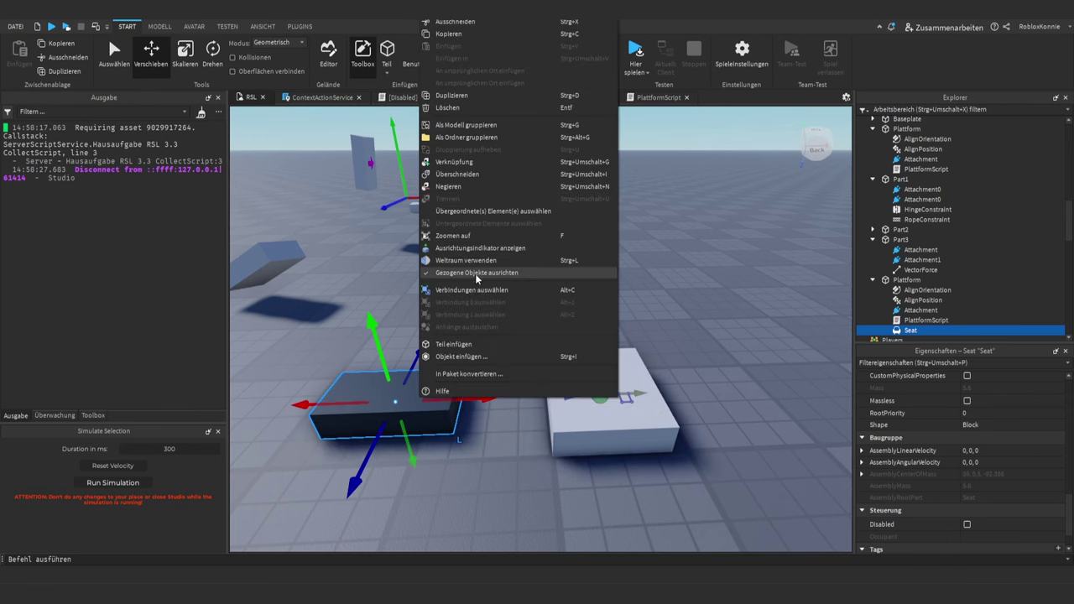
left_click(453, 247)
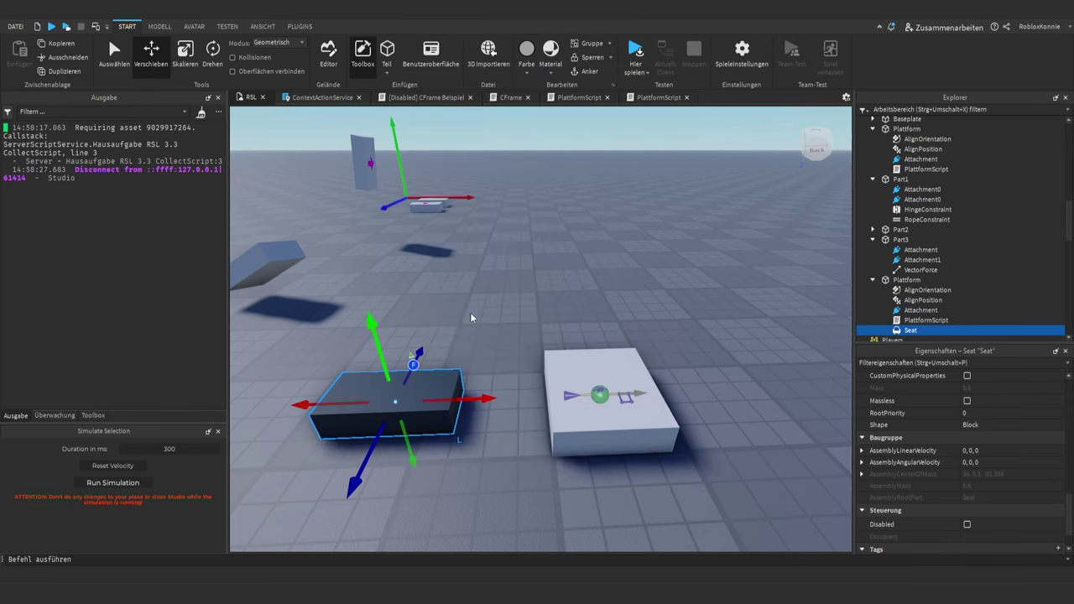
key("f")
scroll(472, 317, "up", 3)
right_click_drag(472, 317, 554, 321)
key("w")
key("s")
right_click_drag(424, 359, 425, 362)
key("s")
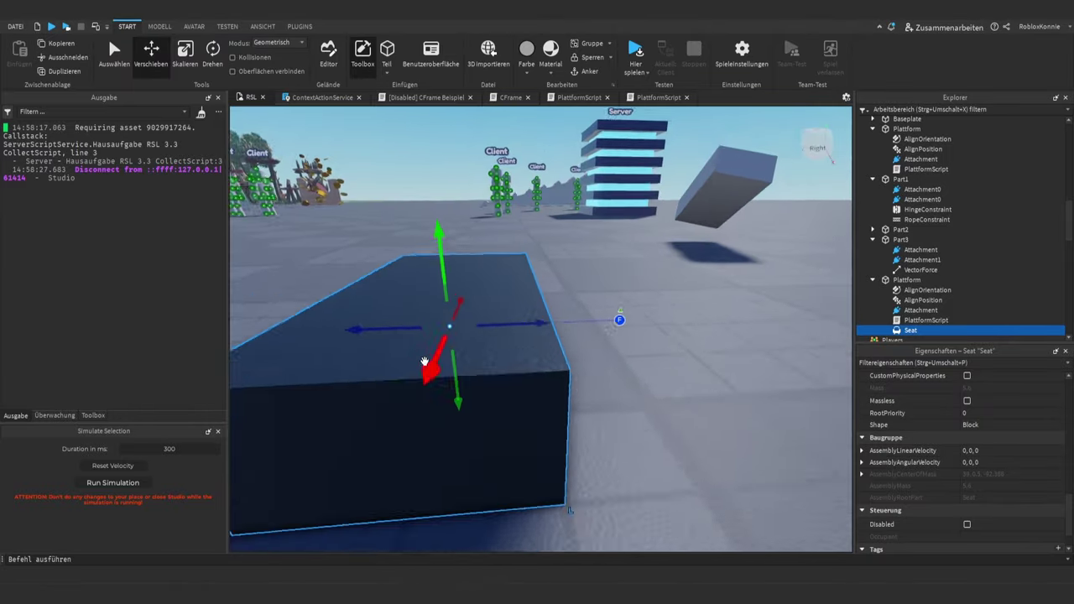
- Playtest sitting down on the seat and jumping off it, and stop the test
left_click(51, 27)
key("w")
right_click_drag(623, 302, 623, 302)
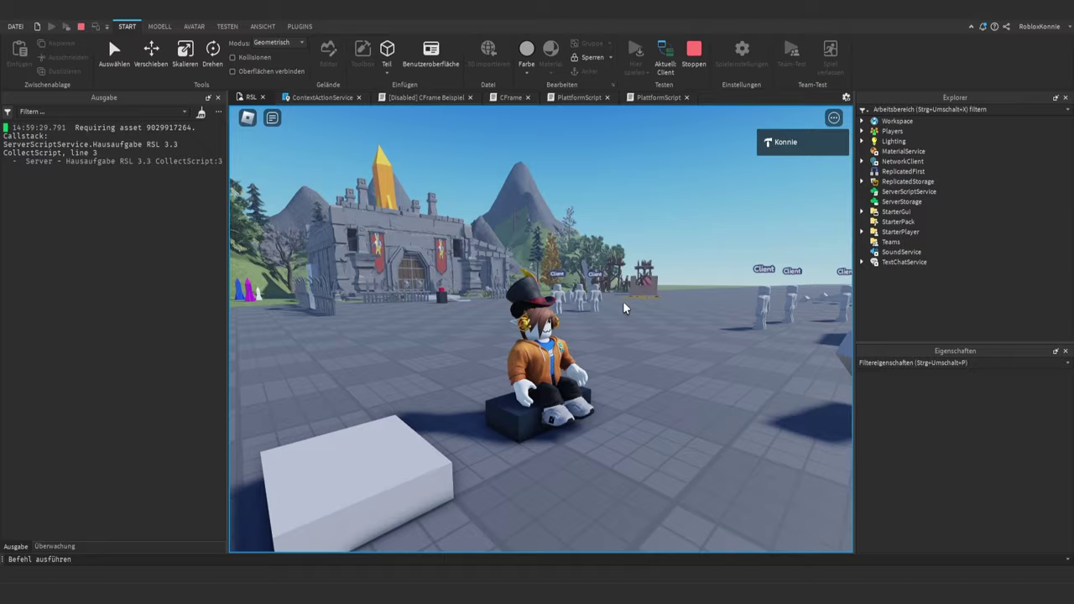
scroll(622, 302, "up", 2)
key("space")
key("w")
key("a")
key("space")
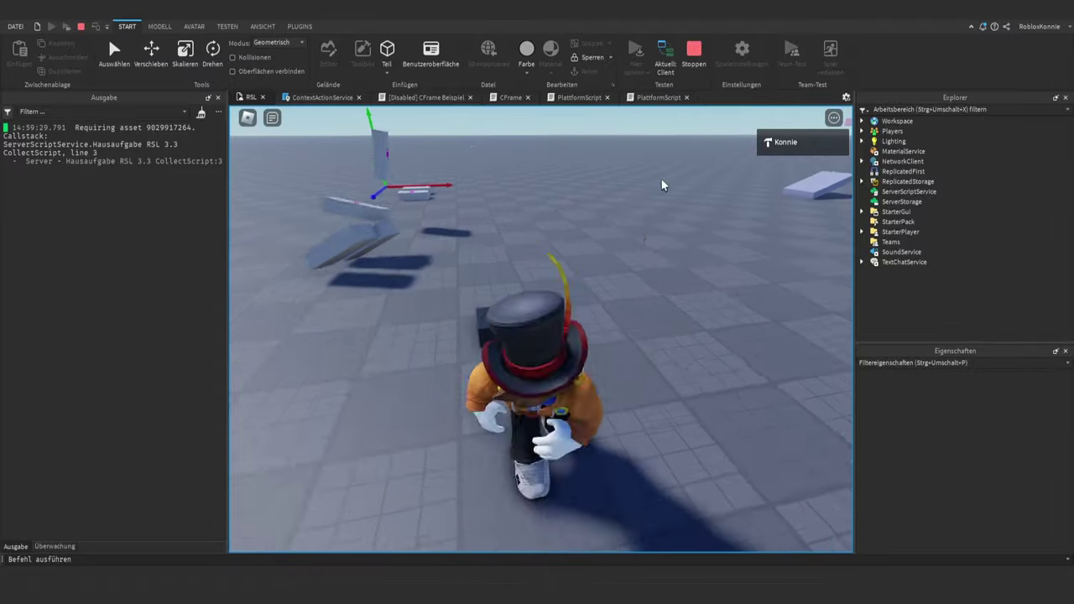
left_click(693, 52)
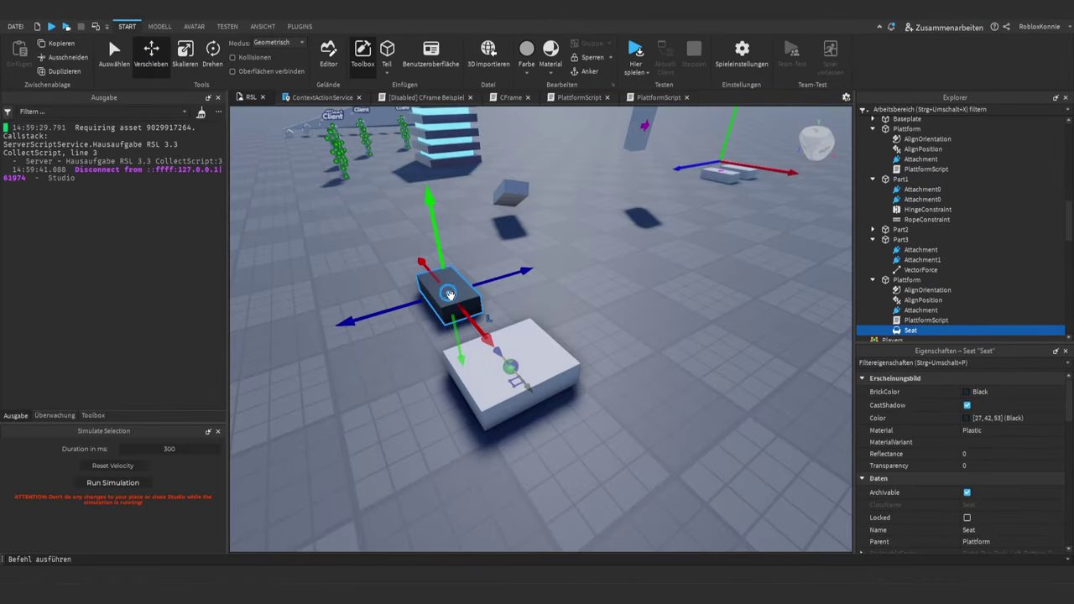
- Move the seat onto one end of the smaller platform and lower it 1 stud
left_click_drag(450, 294, 562, 356)
right_click_drag(563, 356, 493, 251)
left_click_drag(480, 245, 491, 277)
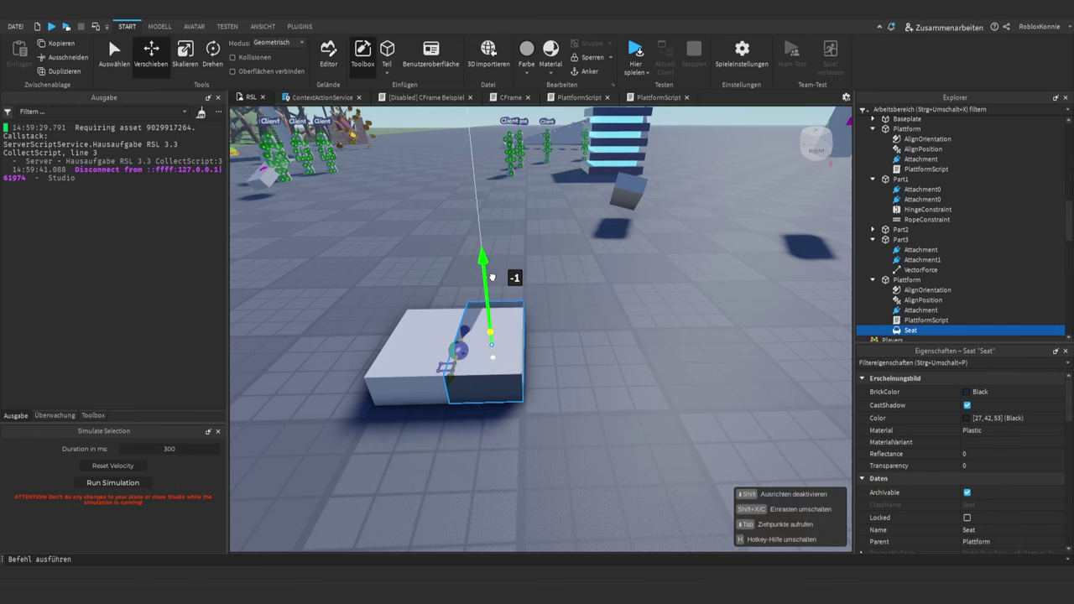
left_click_drag(493, 278, 492, 278)
- Move the Seat out of the Plattform part into Workspace, and widen the smaller platform to match the seat's width
left_click(498, 448)
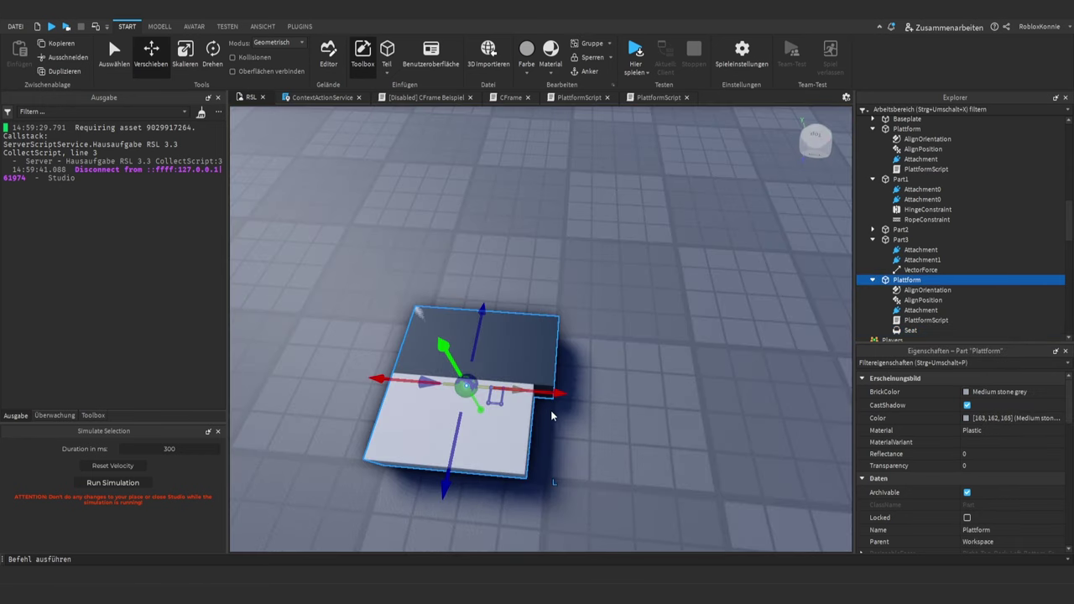
key("ctrl+3")
left_click_drag(577, 394, 572, 396)
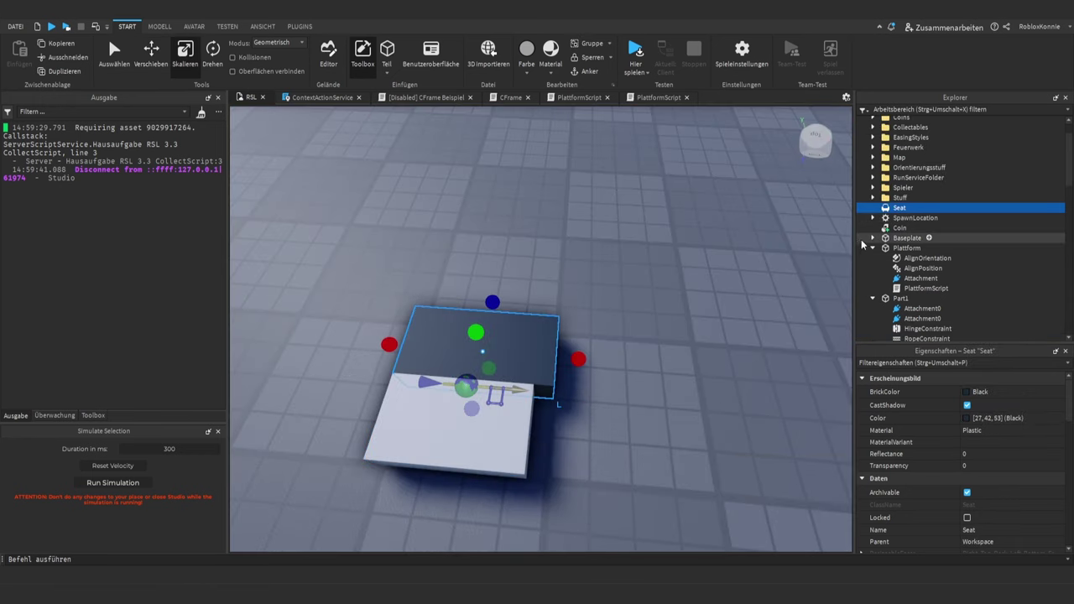
left_click(873, 247)
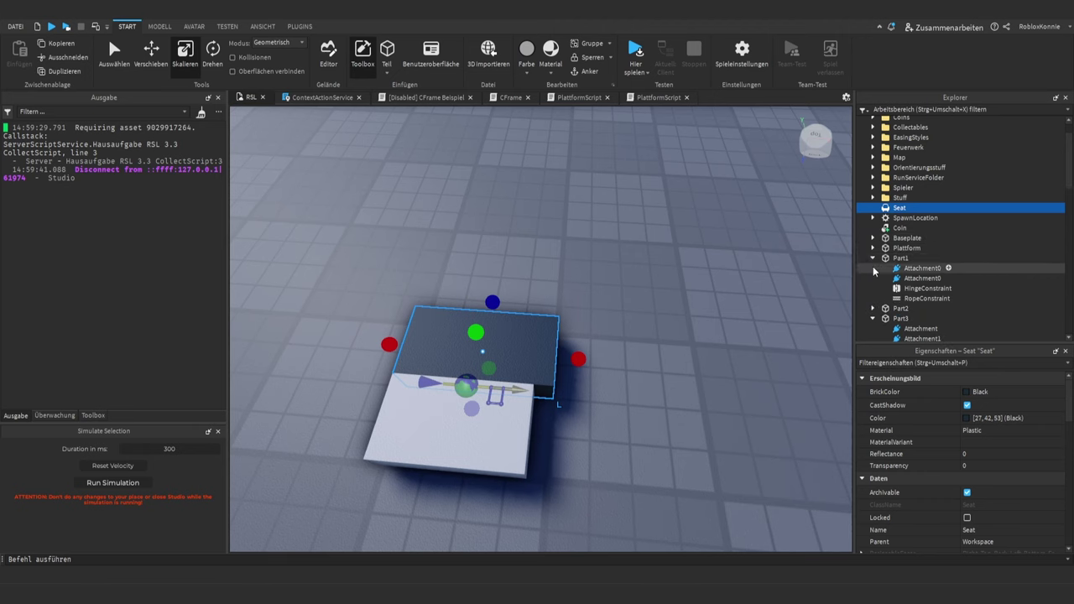
left_click(872, 257)
left_click(873, 268)
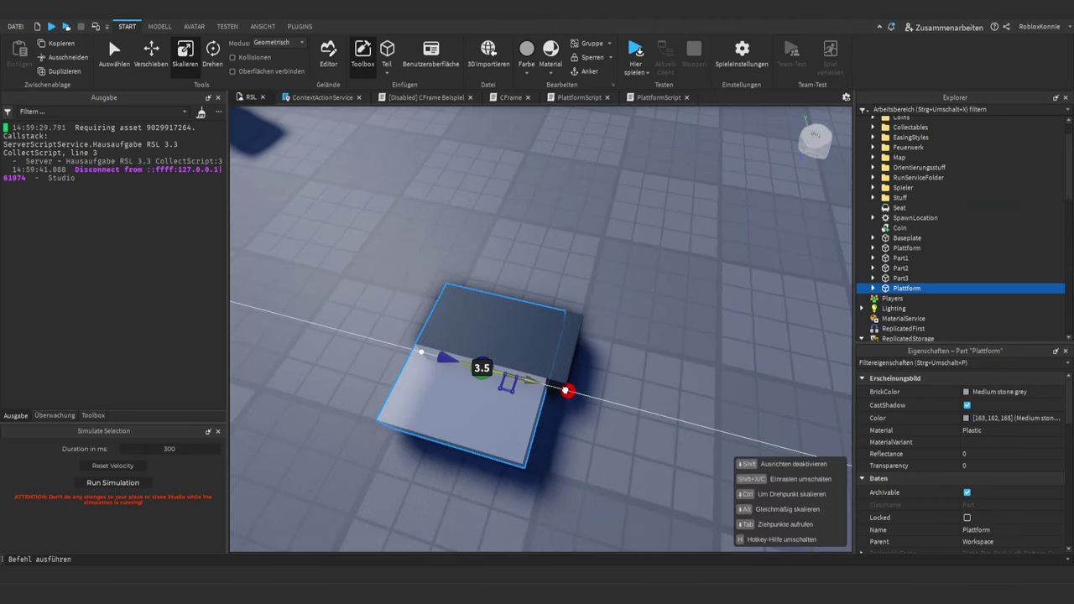
left_click_drag(566, 390, 587, 395)
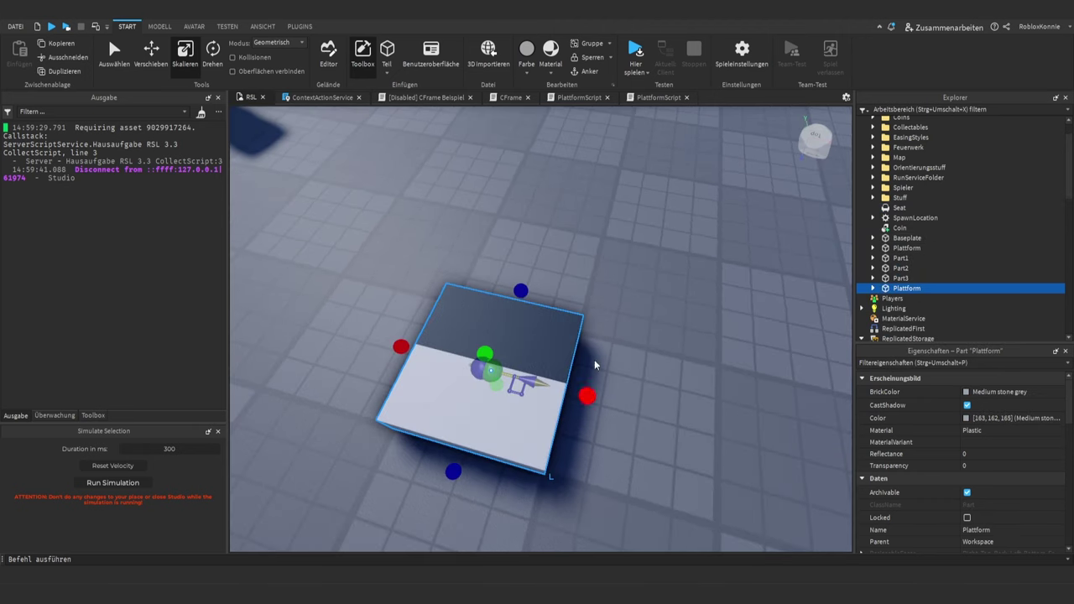
- Group the Seat and the smaller Plattform part into a model and name it SchnellePlattform
left_click(902, 210, "ctrl")
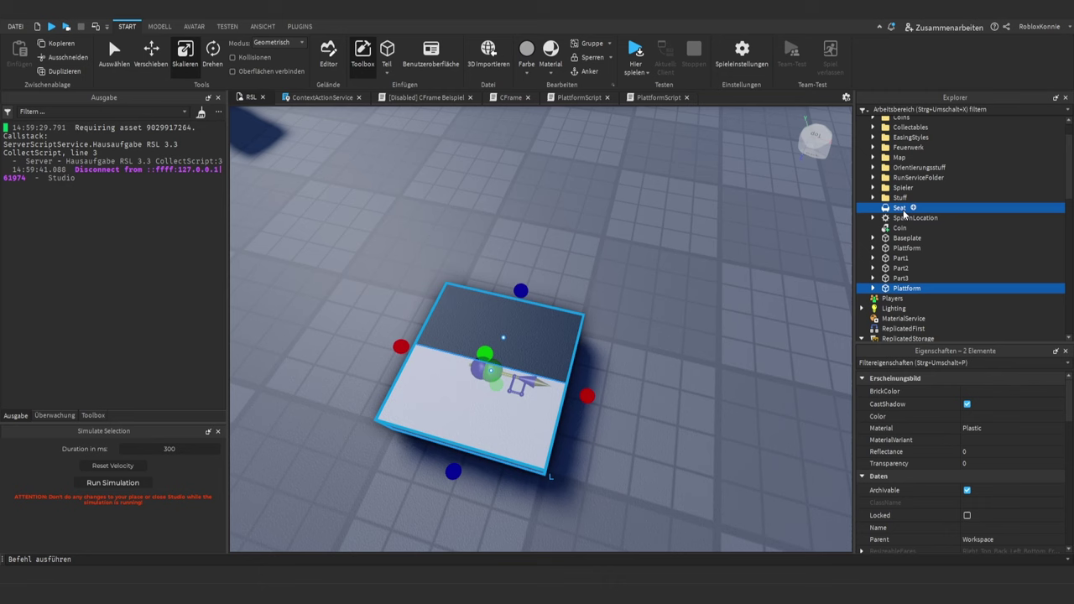
key("ctrl+g")
left_click(979, 442)
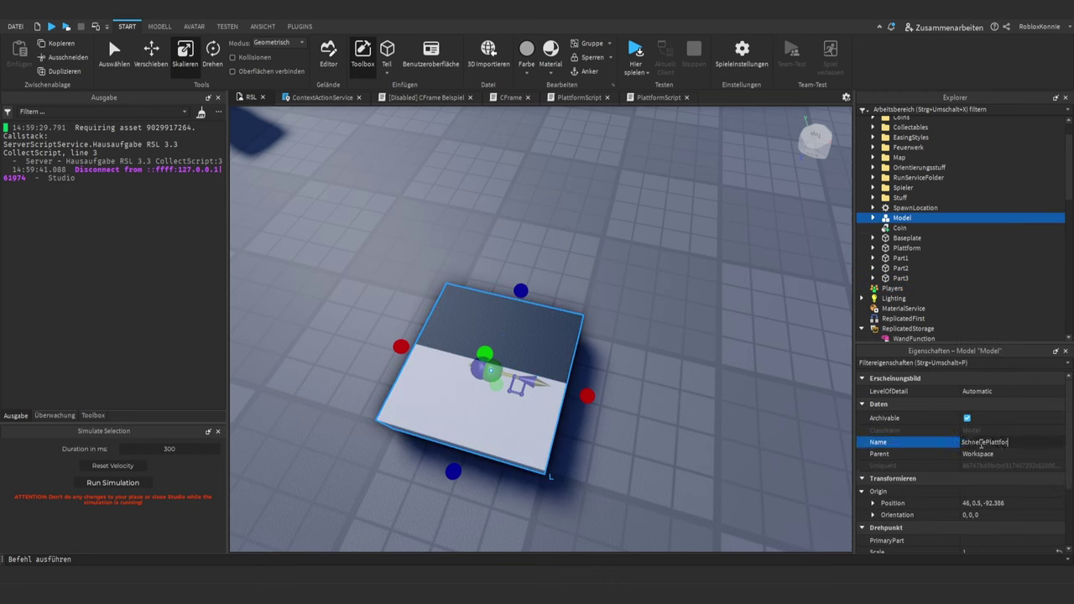
- Connect the Seat and the Plattform inside SchnellePlattform with a WeldConstraint
left_click(928, 229)
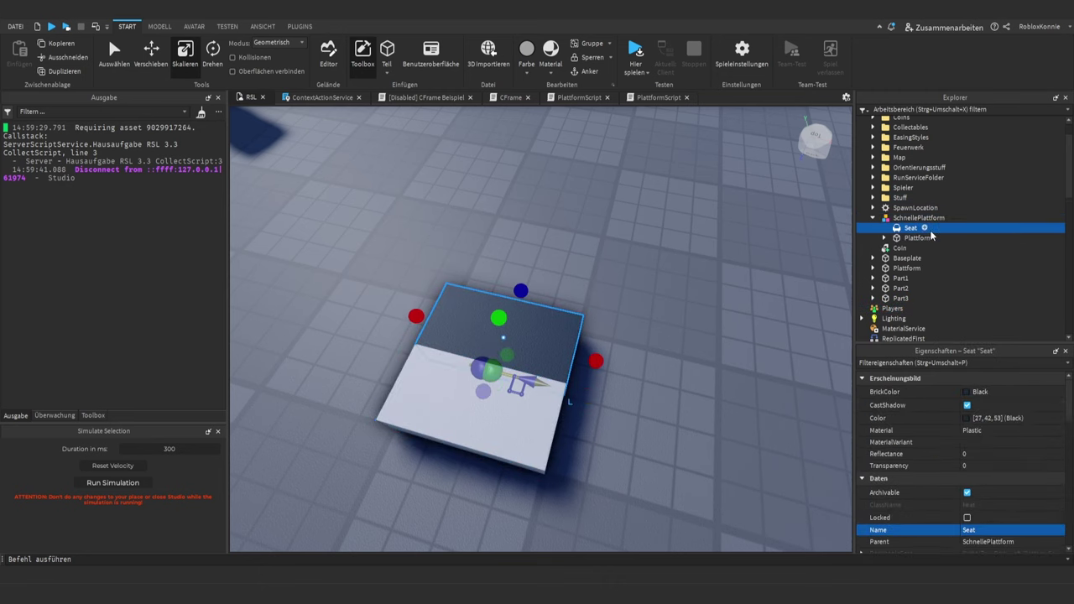
left_click(904, 238, "ctrl")
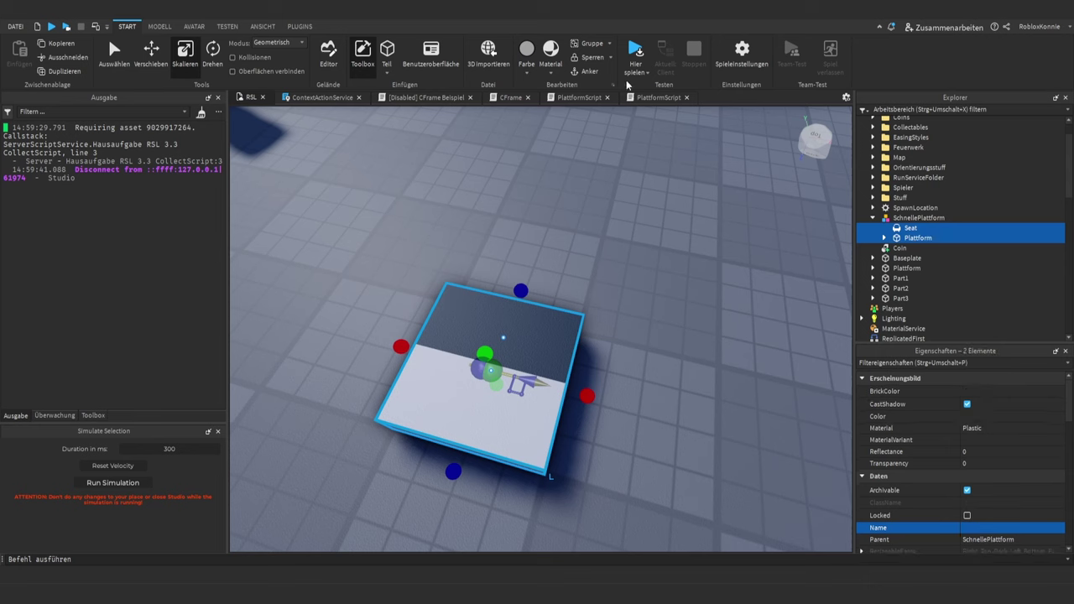
left_click(160, 26)
left_click(796, 71)
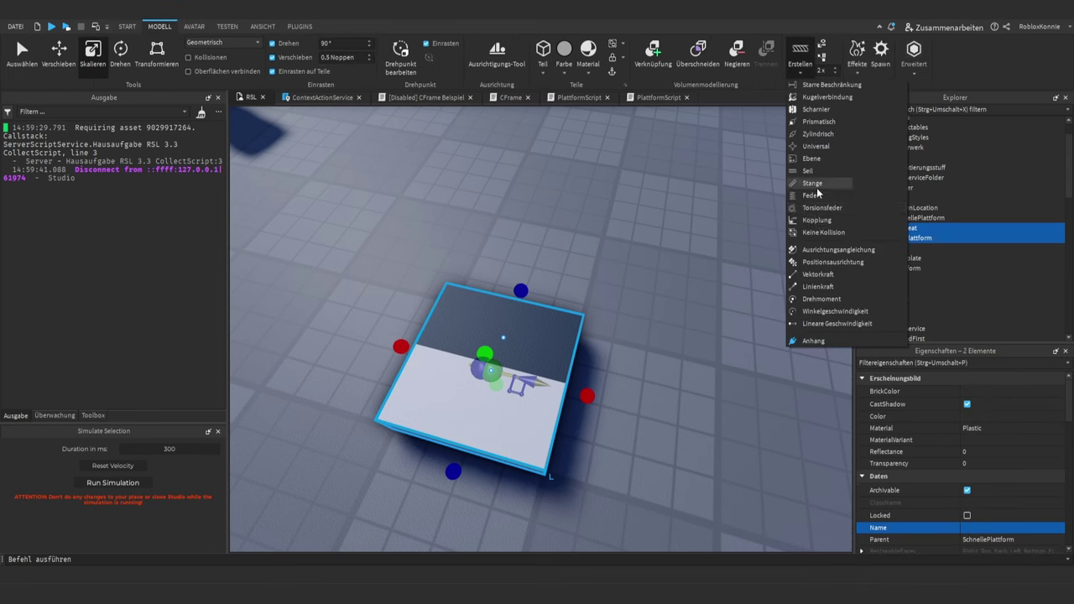
left_click(816, 228)
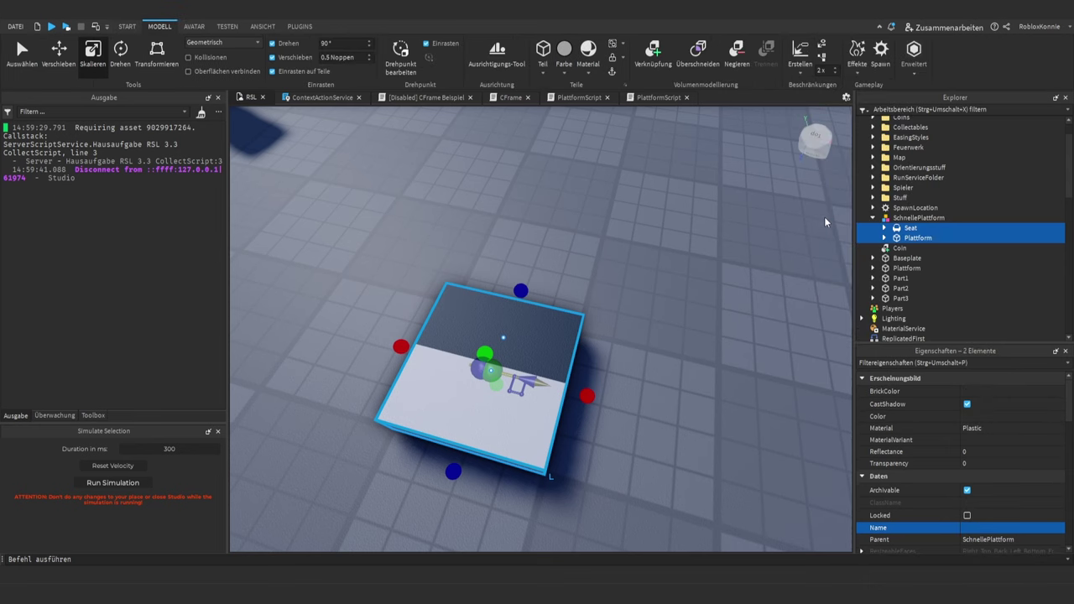
- Duplicate the welded Seat, move the copy onto the platform's opposite half, and check its WeldConstraint's Part0 and Part1
left_click(907, 230)
right_click_drag(704, 240, 686, 242)
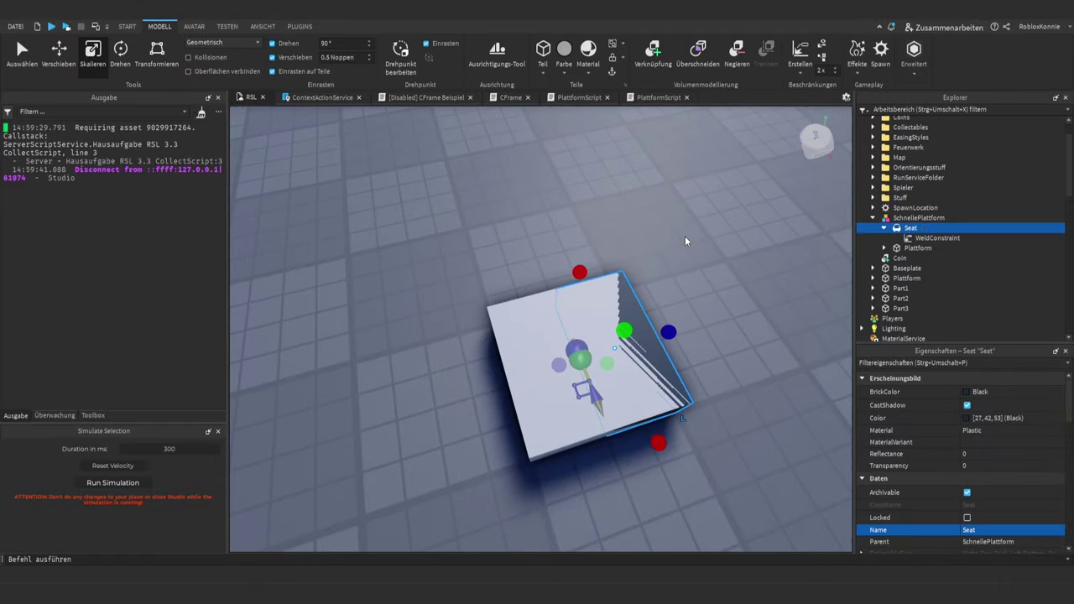
key("ctrl+d")
key("ctrl+2")
left_click_drag(495, 333, 487, 401)
right_click_drag(569, 320, 618, 331)
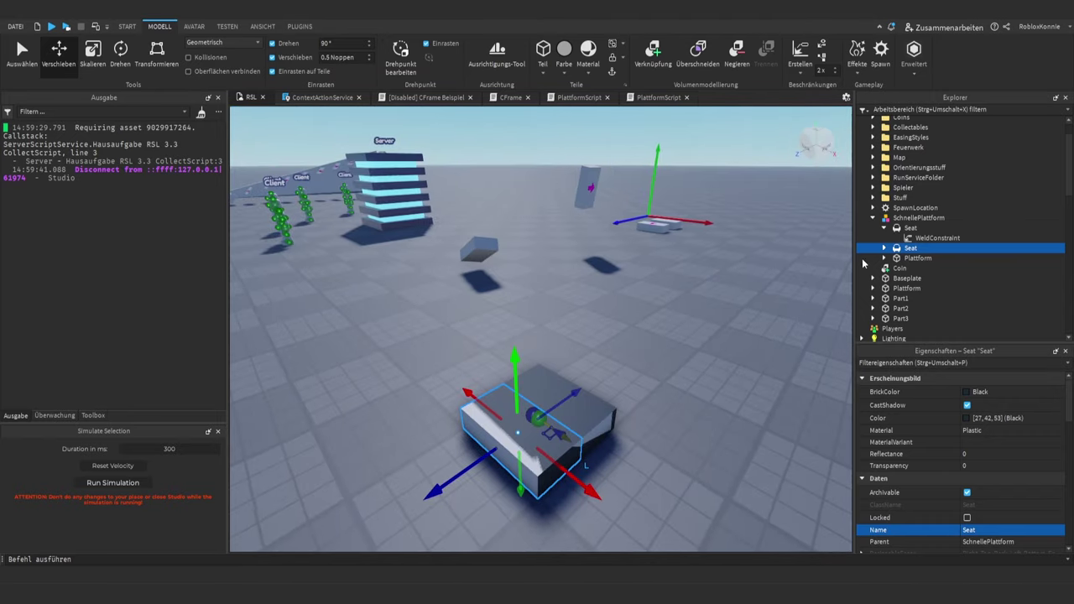
left_click(883, 248)
left_click(911, 260)
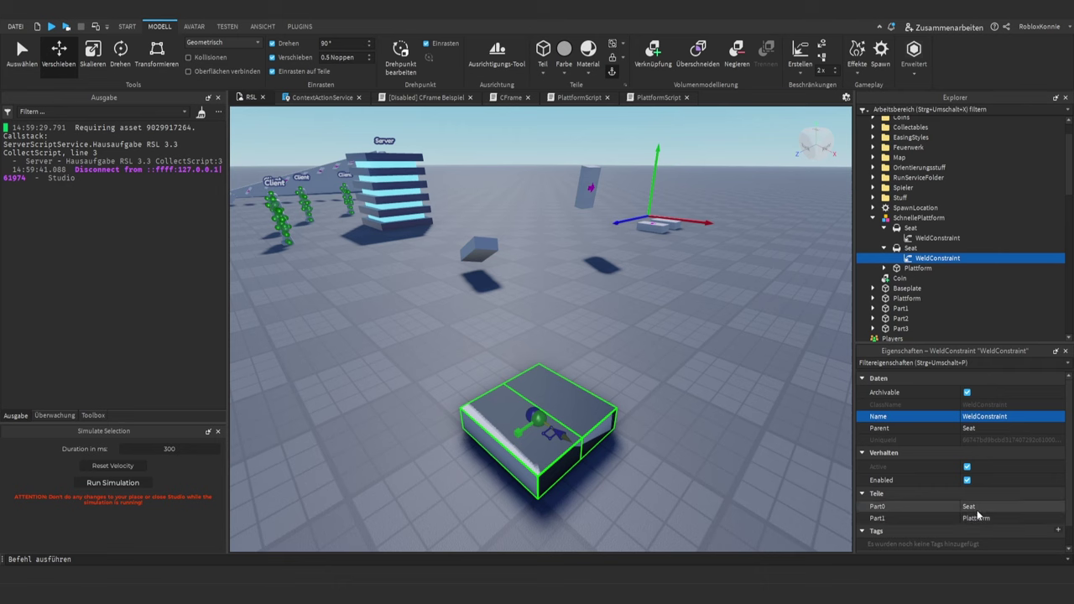
- Set the transparency of both seats in SchnellePlattform to 1
left_click(884, 229)
left_click(884, 238)
left_click(910, 229)
left_click(911, 238, "ctrl")
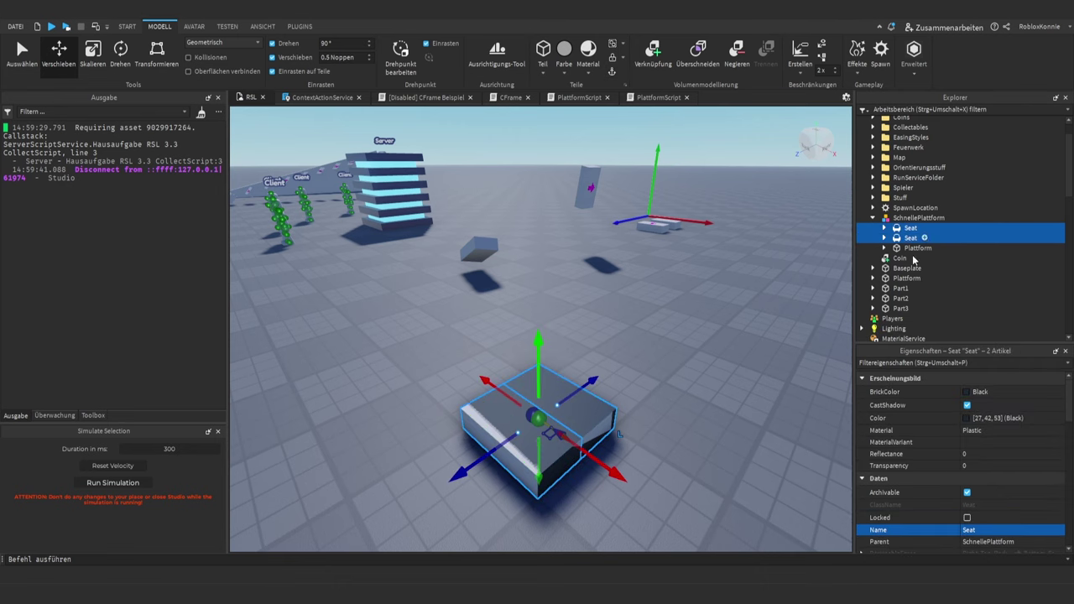
left_click(986, 466)
type("1")
- Turn off CanCollide and CanQuery for both seats
scroll(988, 469, "down", 5)
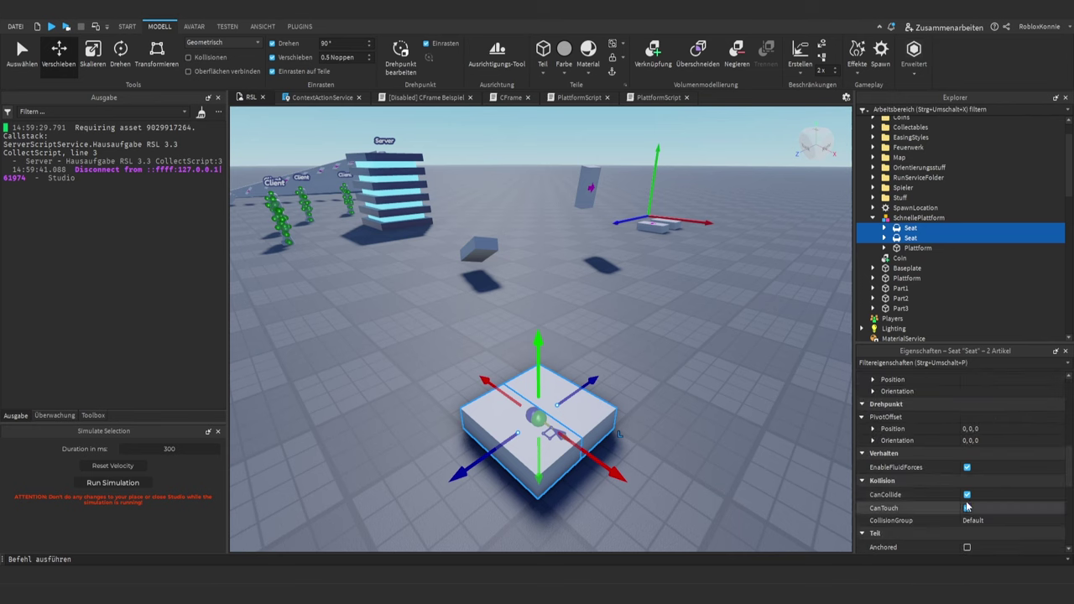
left_click(966, 495)
left_click(970, 508)
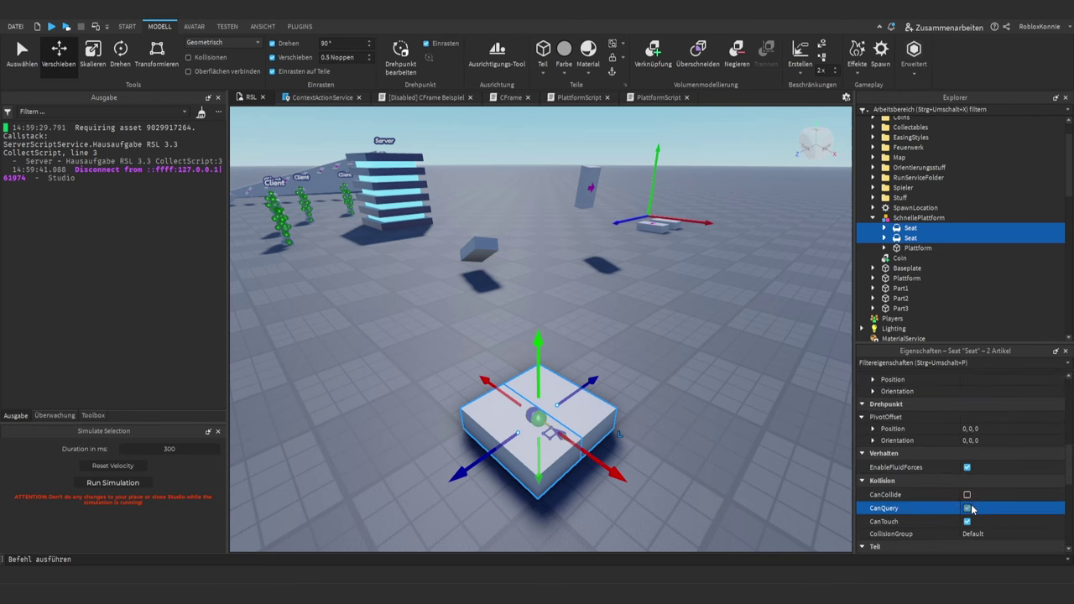
left_click(966, 508)
- Start a playtest from the spawn and run the character across the map towards the moving platforms
left_click(54, 27)
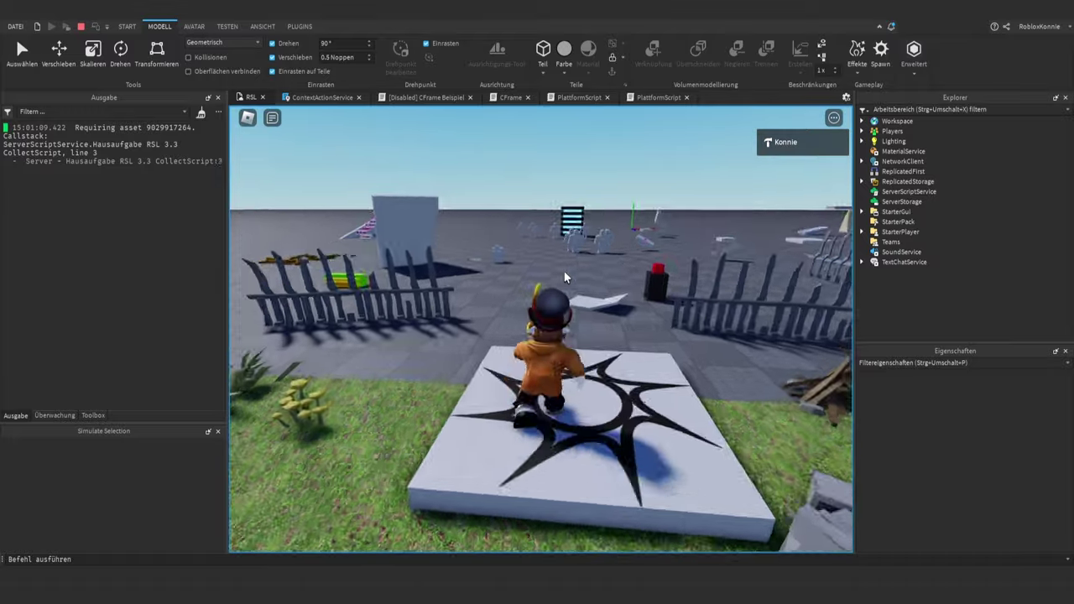
key("w")
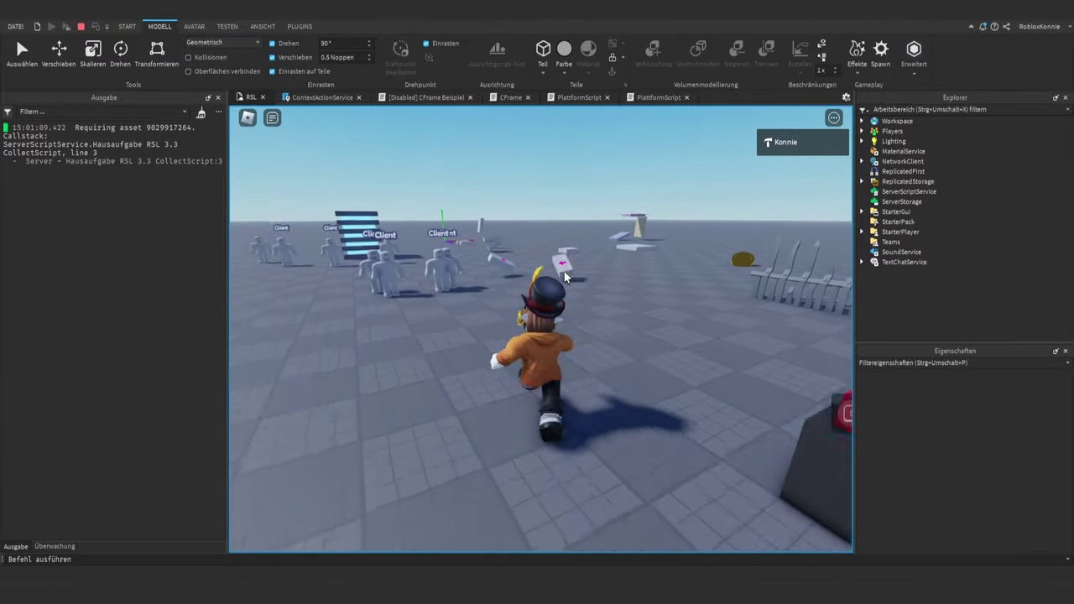
right_click_drag(565, 273, 564, 273)
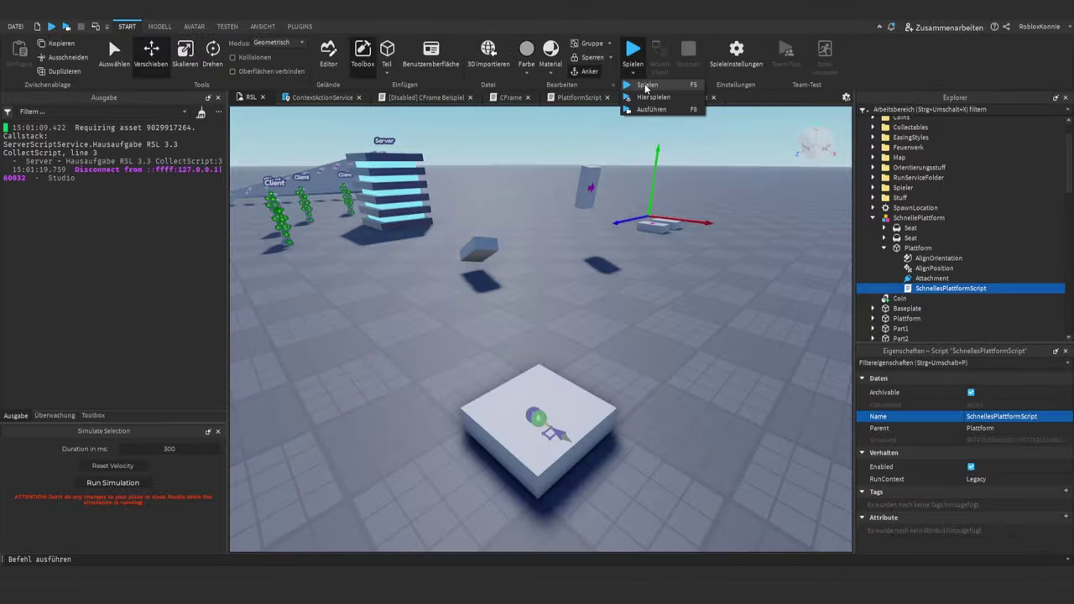
- Start a playtest close to the small platform, sit down on it, ride along and jump off
key("F5")
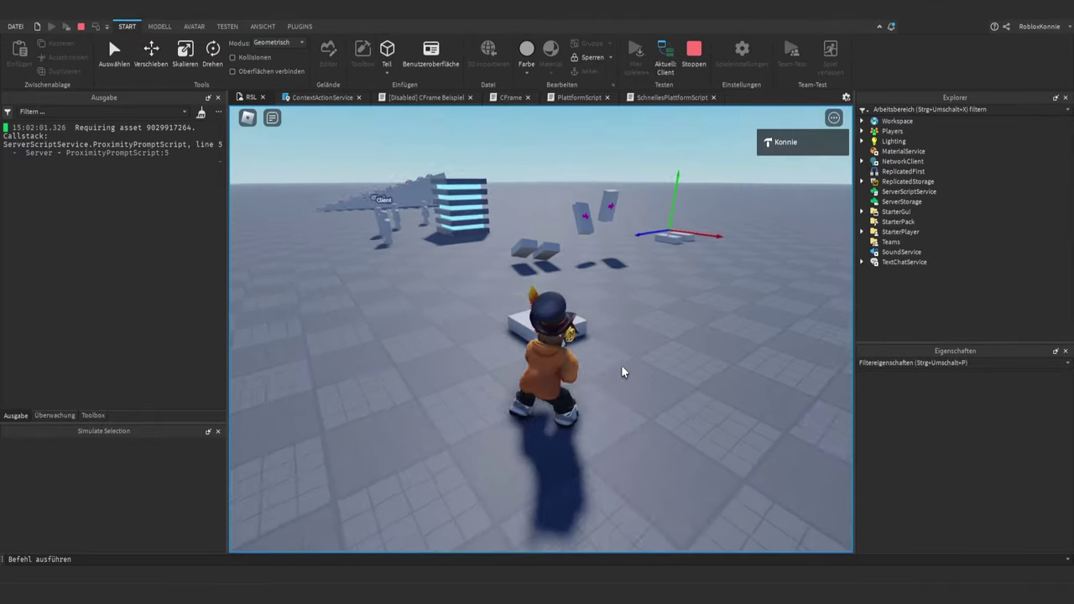
key("w")
right_click_drag(621, 365, 621, 365)
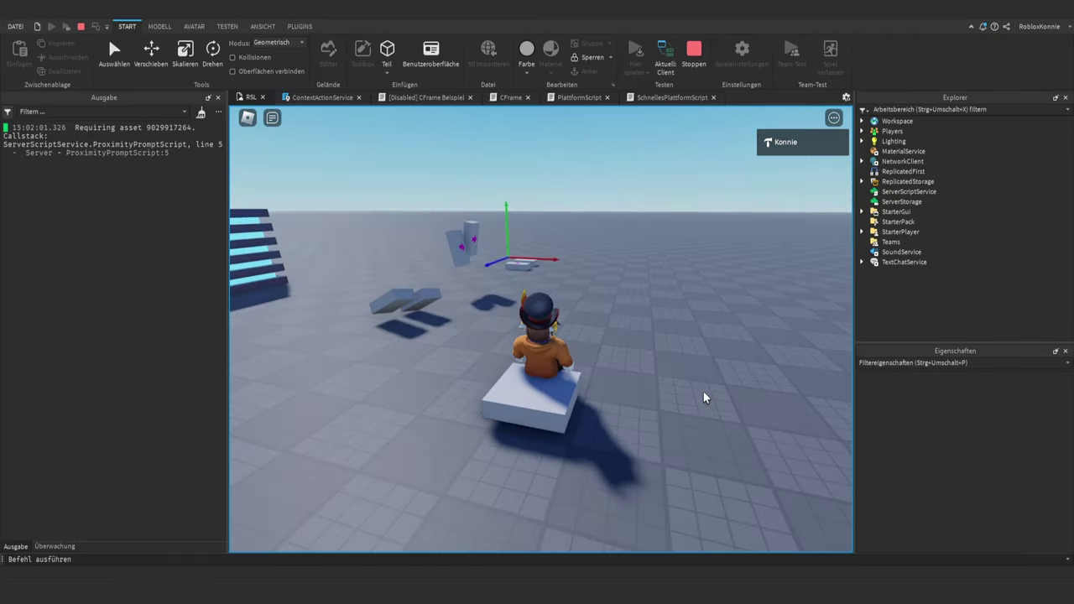
key("space")
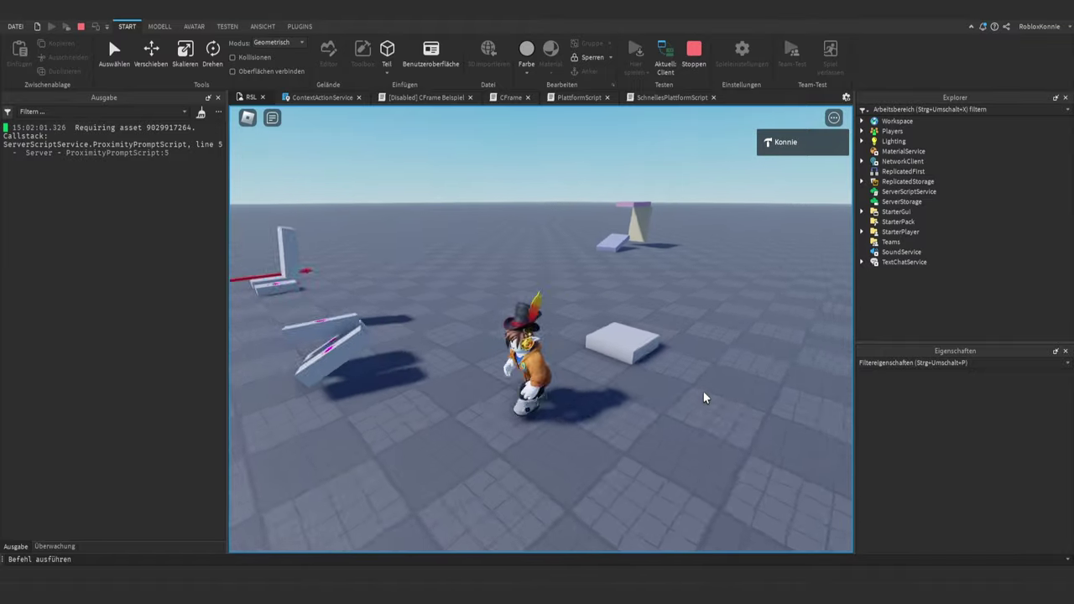
- Run the character back onto the small platform, ride it away, jump off again and stop the test
key("w")
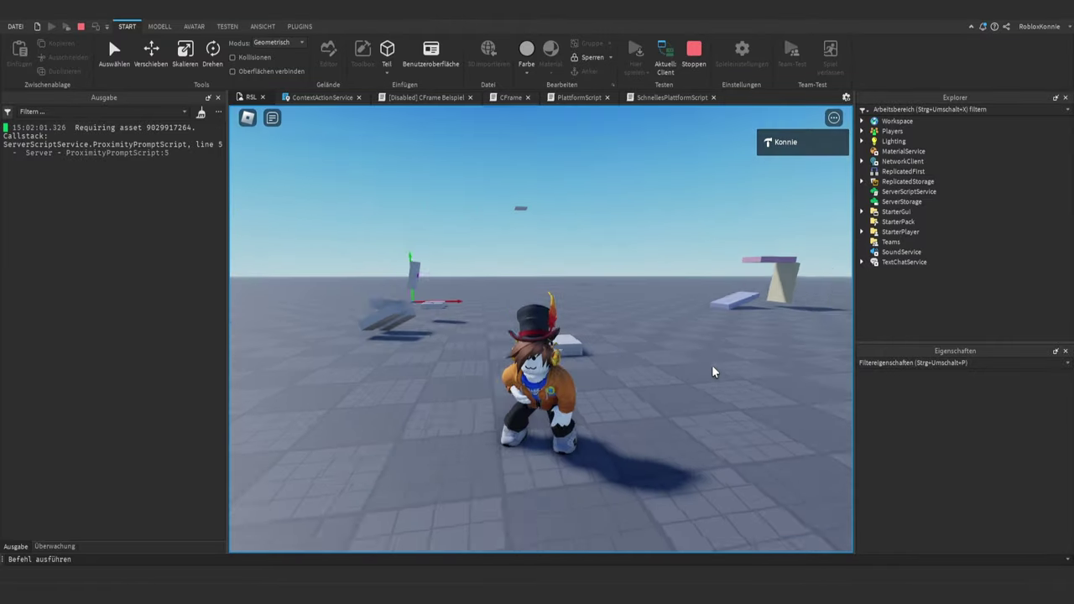
key("a")
key("w")
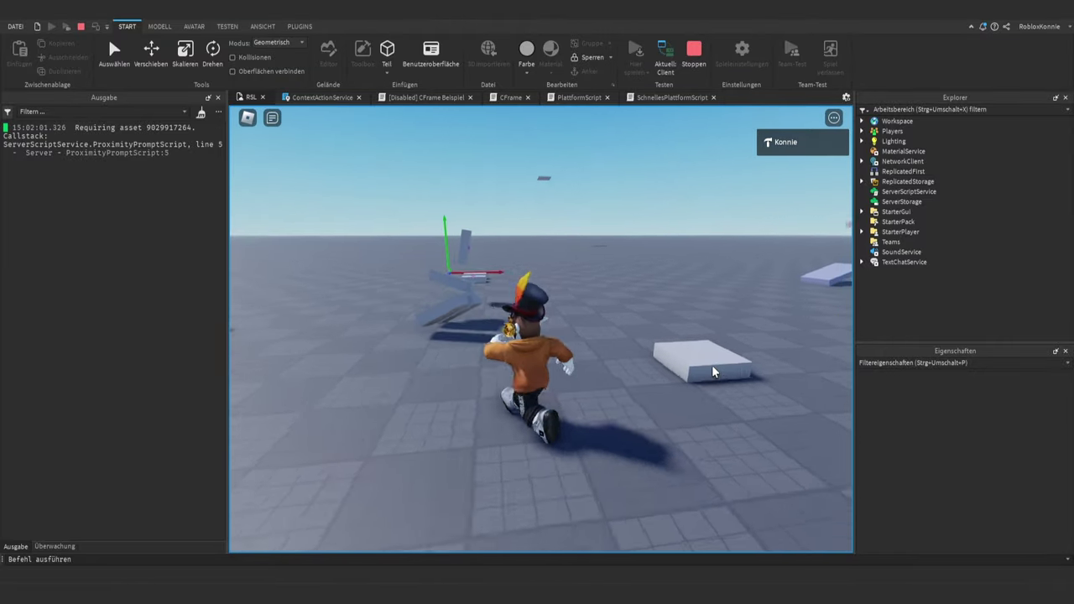
key("w")
right_click_drag(712, 367, 712, 367)
key("s")
key("w")
key("space")
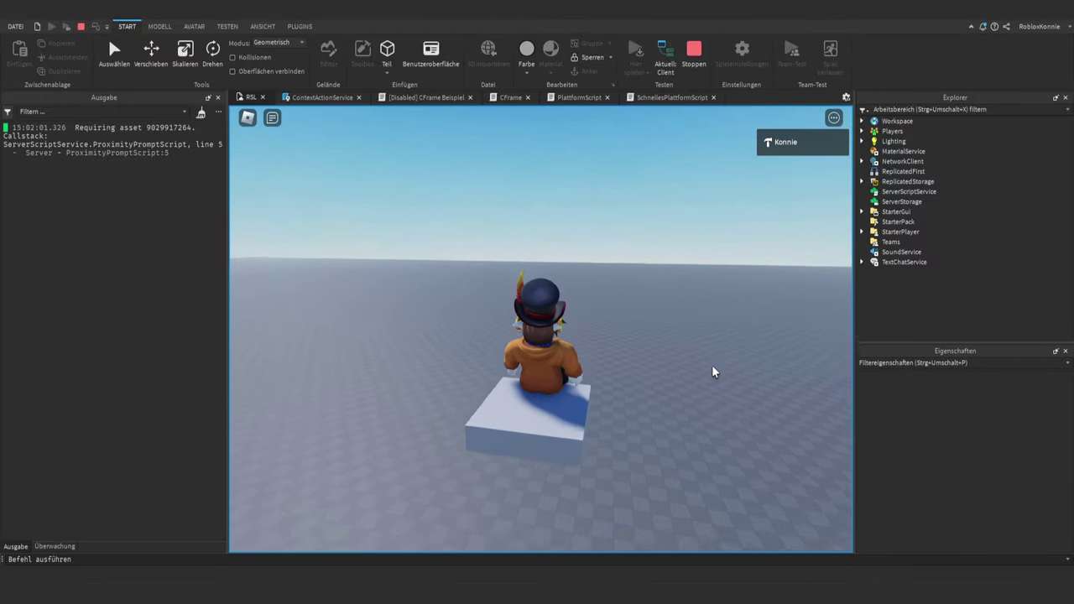
key("space")
right_click_drag(713, 367, 711, 365)
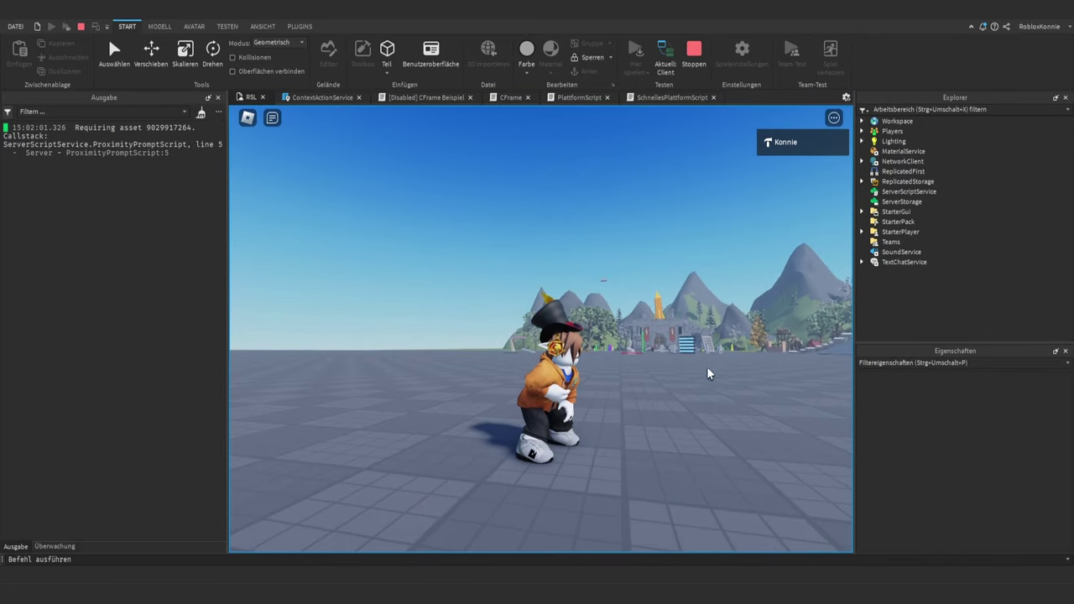
left_click(693, 52)
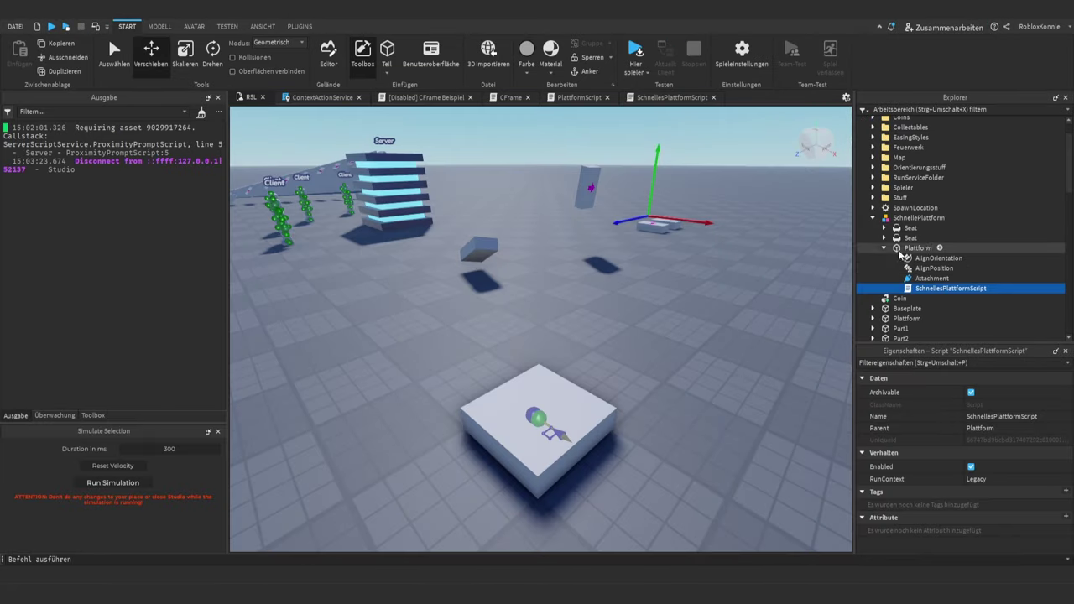
- Insert a VehicleSeat into Workspace
left_click(914, 248)
left_click(910, 238)
scroll(923, 209, "up", 2)
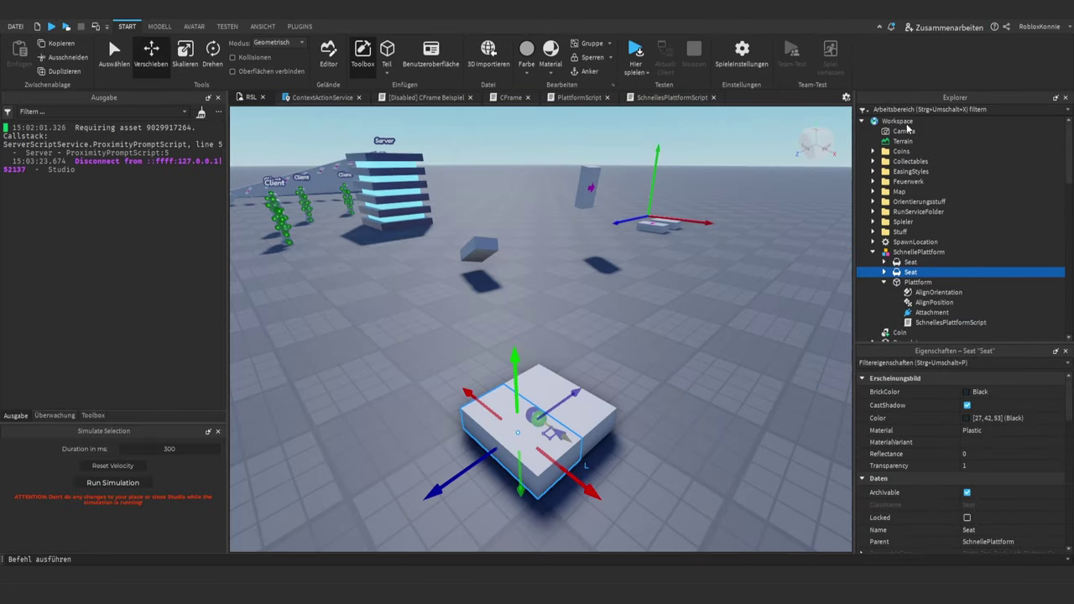
left_click(920, 122)
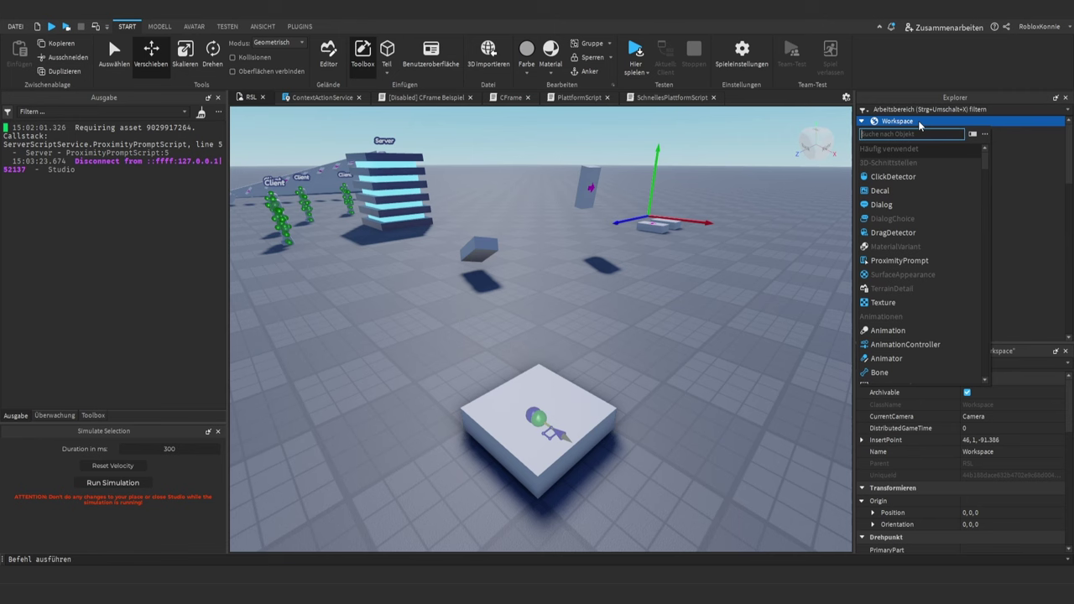
type("ve")
key("Down")
key("Return")
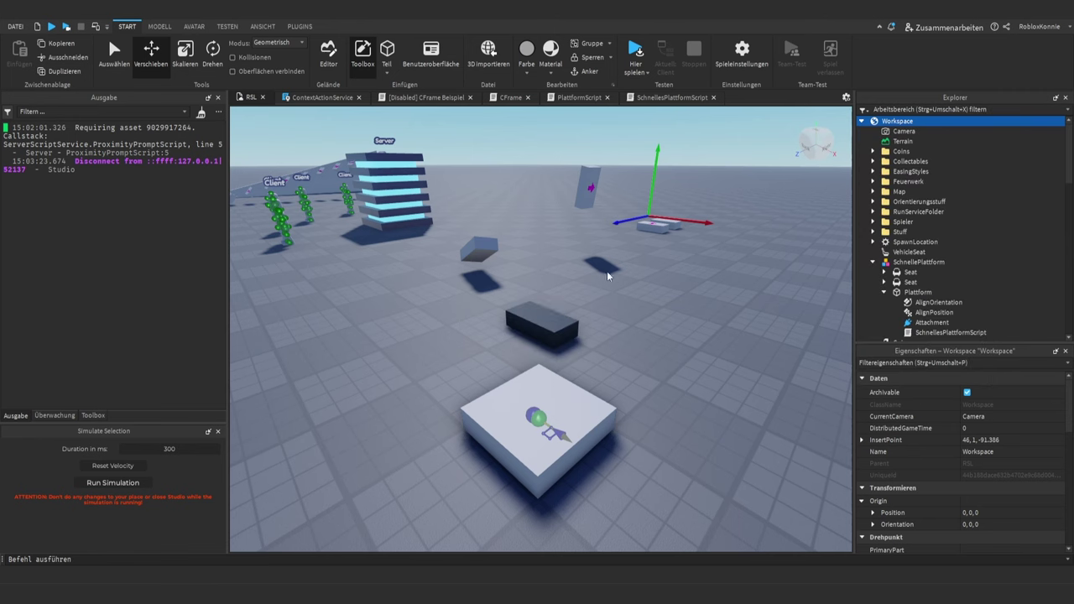
- Move the VehicleSeat onto open ground beside the small platform, at about 38, 0.5, -91.4
left_click_drag(541, 323, 414, 366)
key("w")
right_click_drag(414, 366, 414, 367)
- Examine the VehicleSeat's control properties, such as MaxSpeed, Steer, Throttle, Torque and TurnSpeed, and compare them with a regular Seat's
scroll(911, 448, "down", 5)
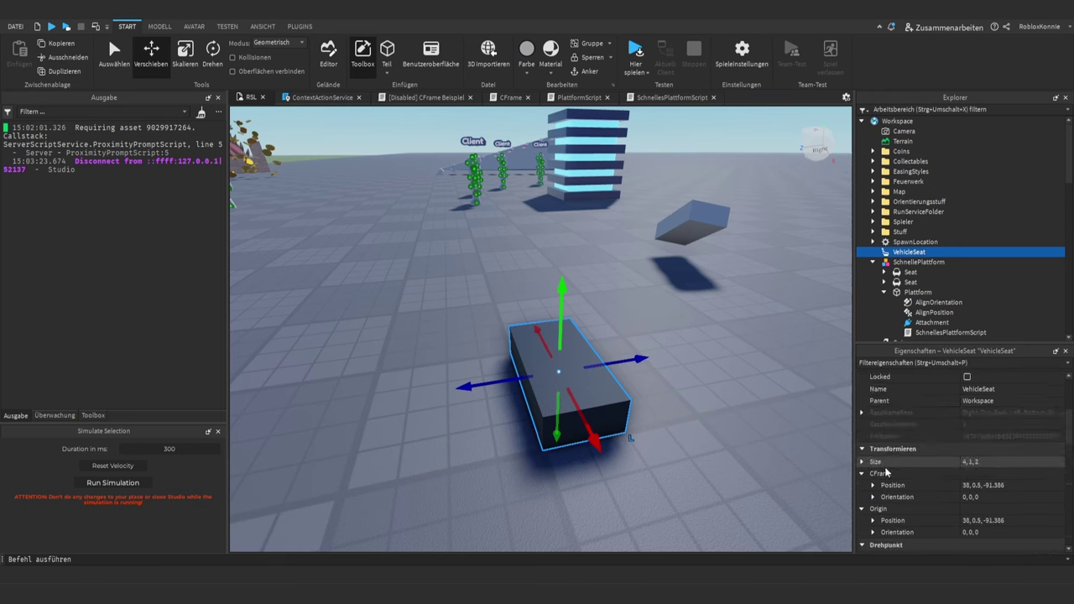
scroll(912, 446, "down", 6)
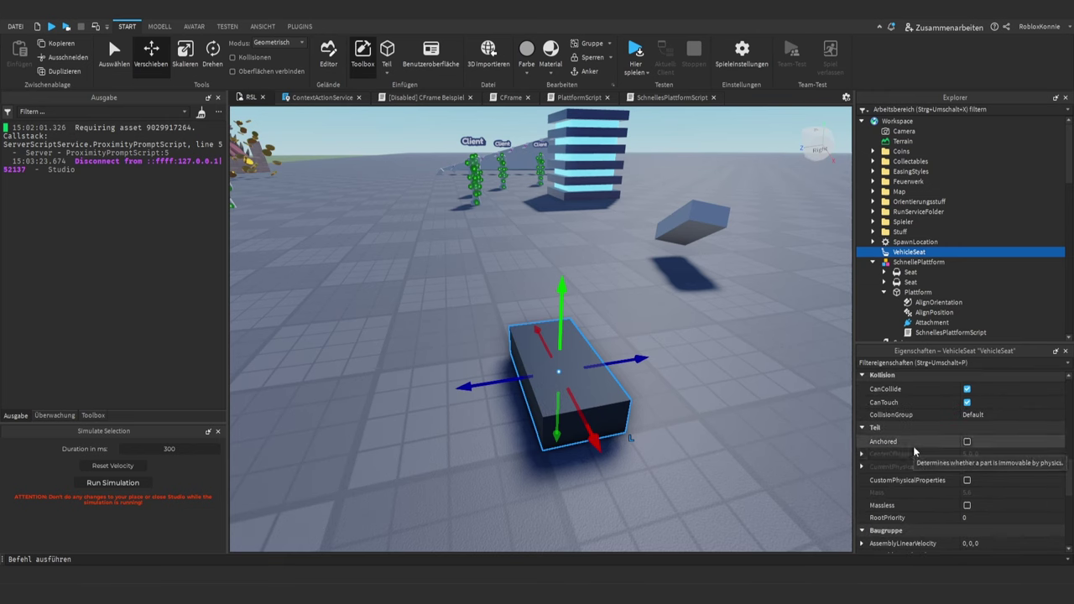
scroll(914, 449, "down", 3)
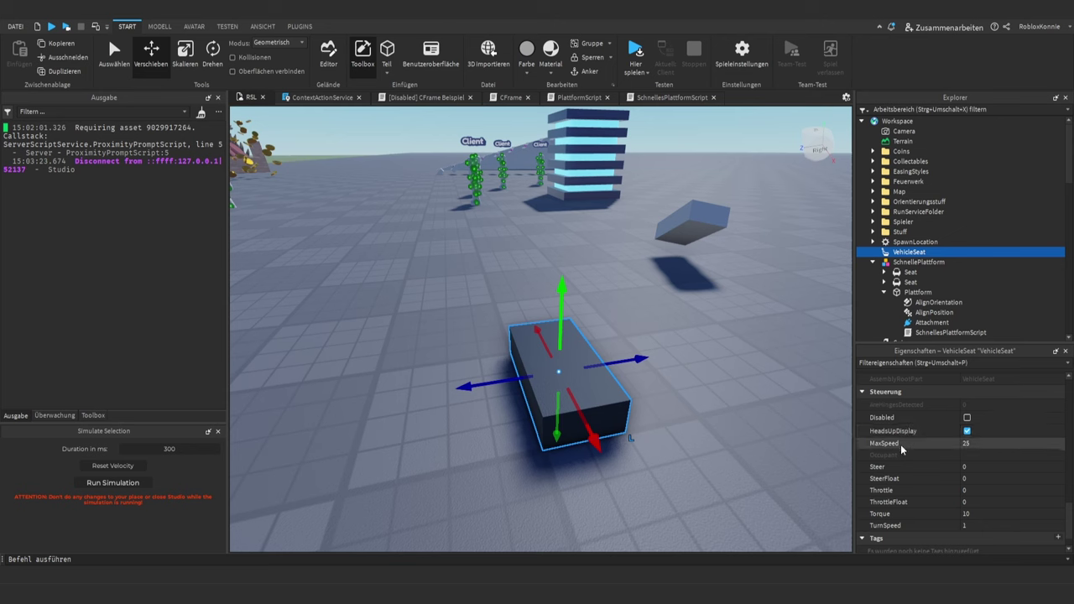
mouse_move(924, 466)
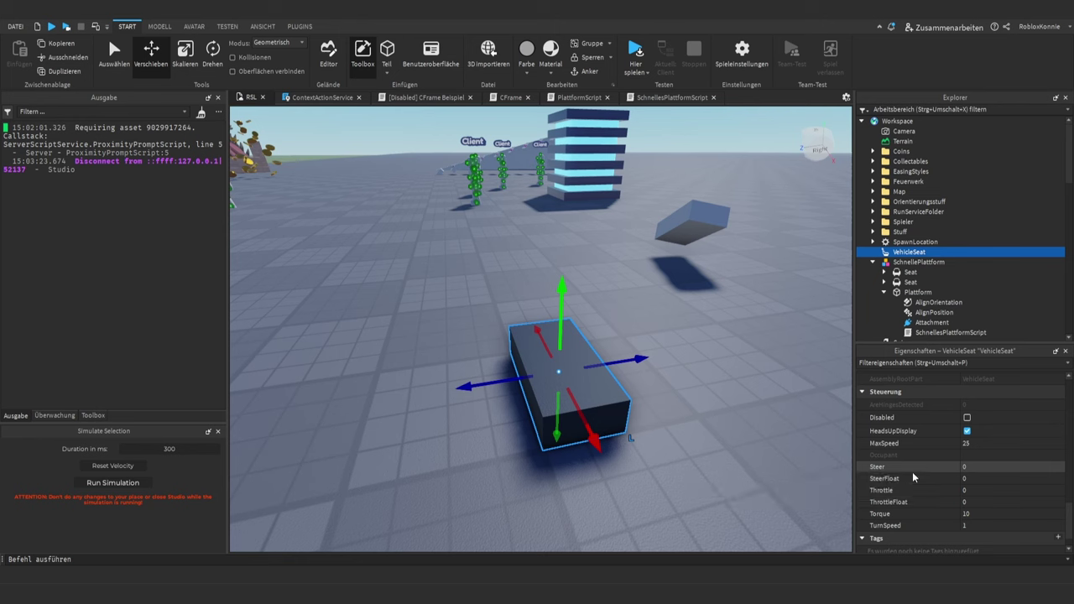
mouse_move(888, 483)
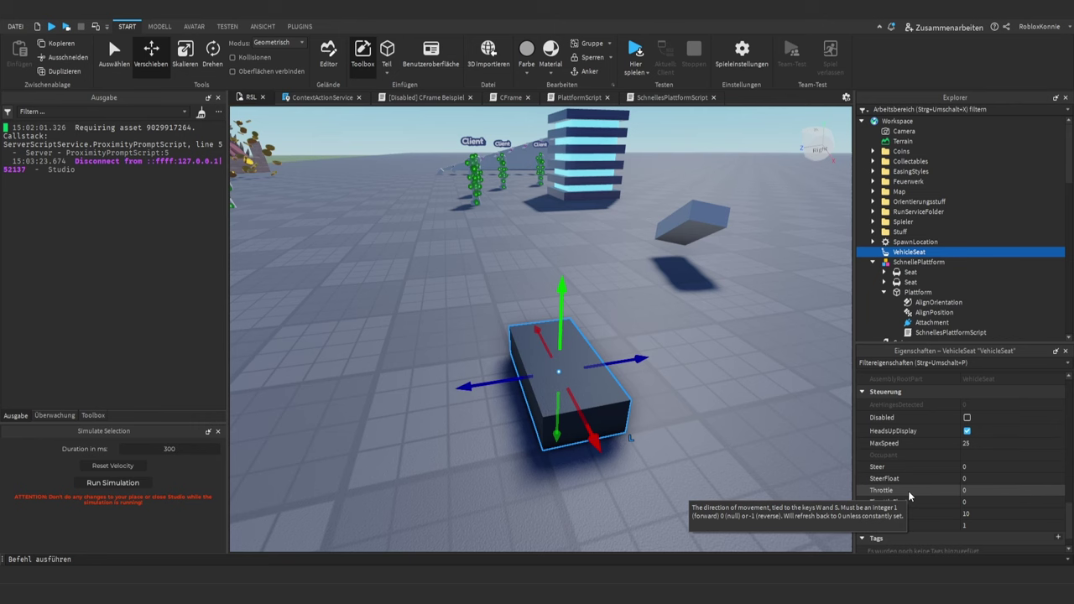
right_click_drag(708, 436, 707, 436)
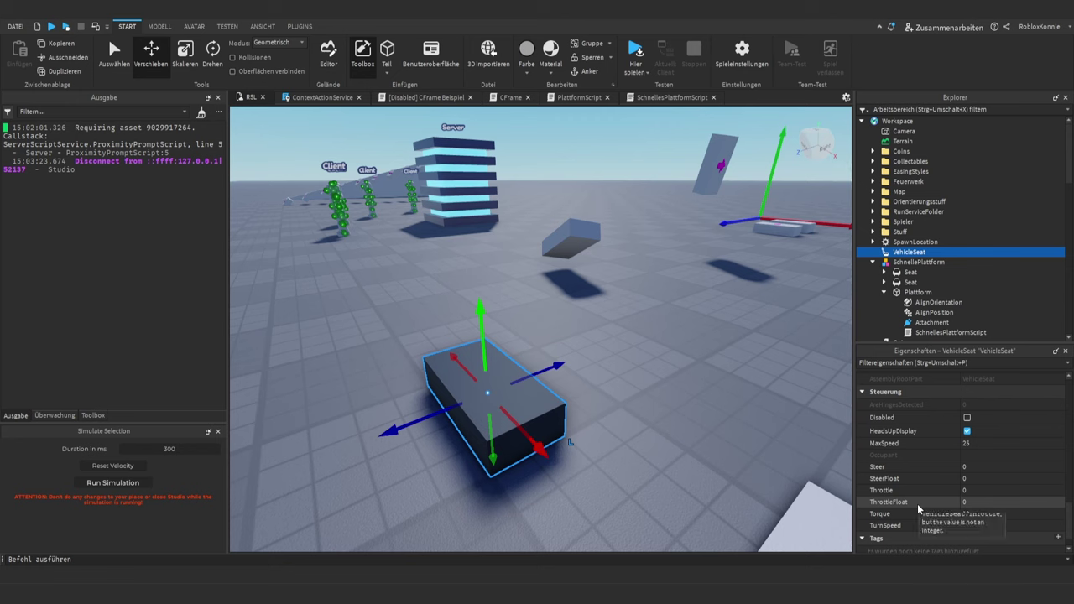
mouse_move(945, 499)
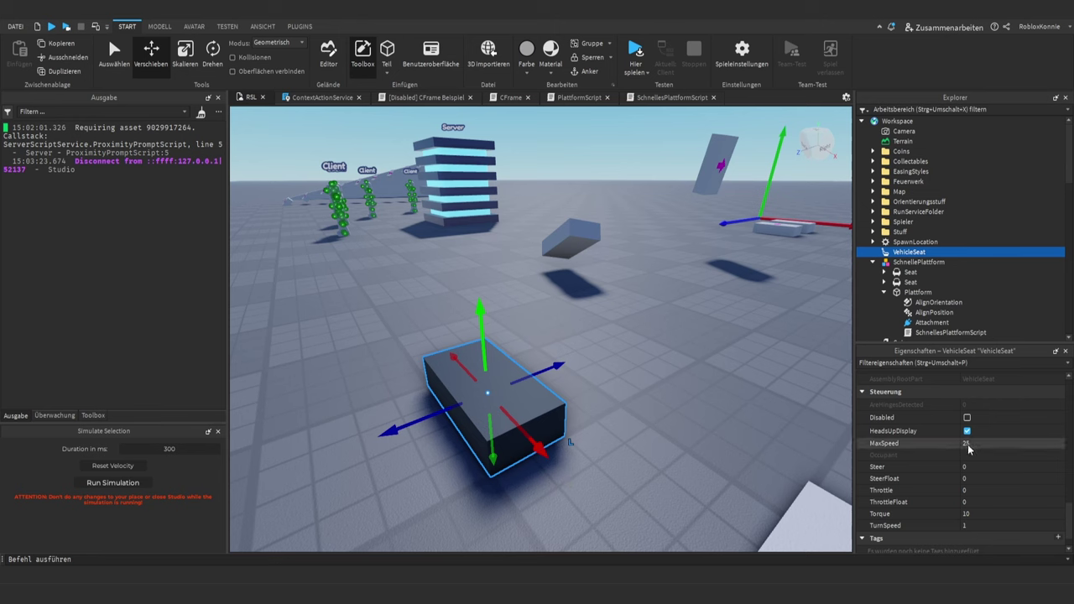
scroll(944, 469, "up", 3)
scroll(944, 469, "down", 3)
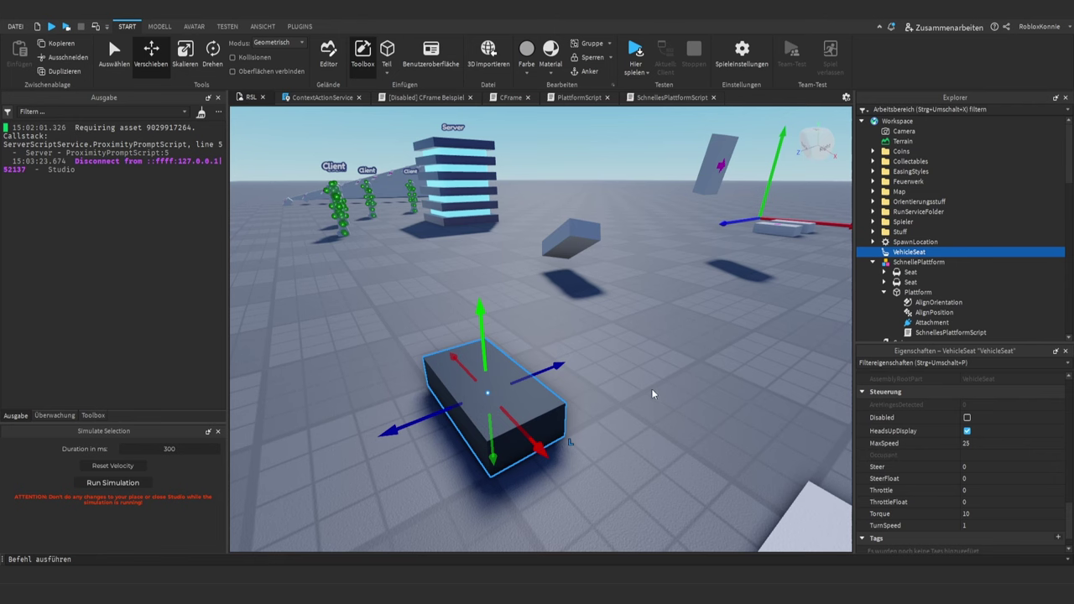
right_click_drag(652, 392, 811, 314)
left_click(910, 272)
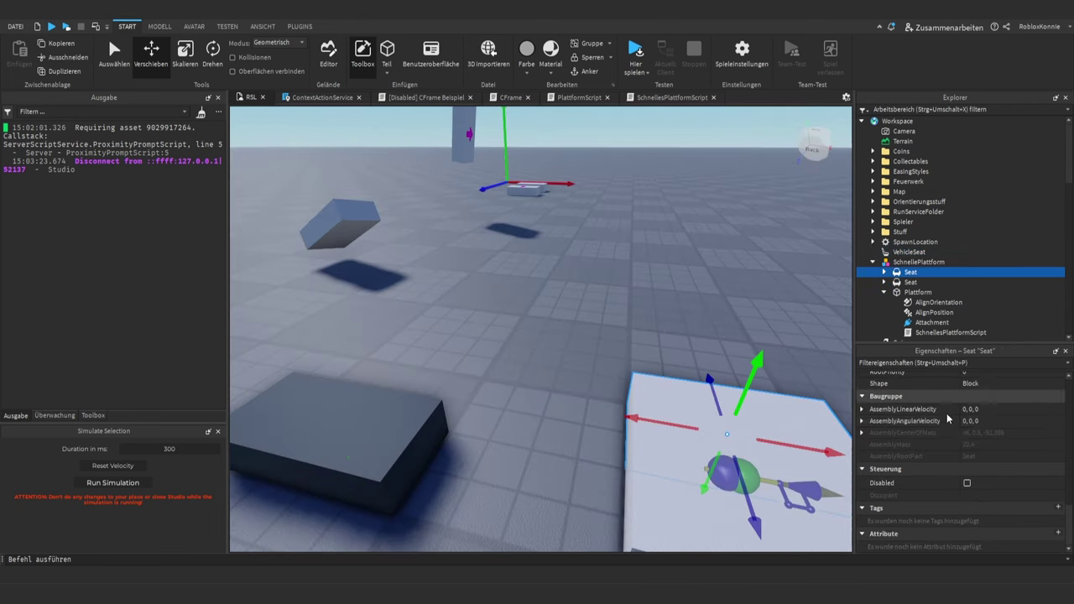
- Select the VehicleSeat, frame it in the viewport and review its MaxSpeed, Occupant, Steer, Throttle, Torque and TurnSpeed properties
left_click(909, 251)
key("f")
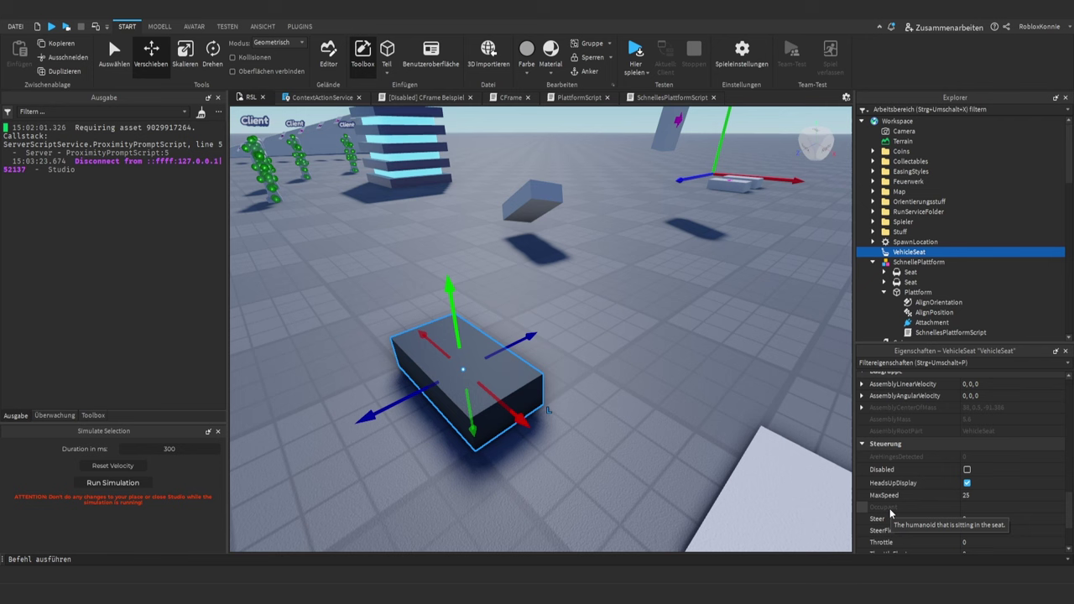
scroll(898, 469, "down", 3)
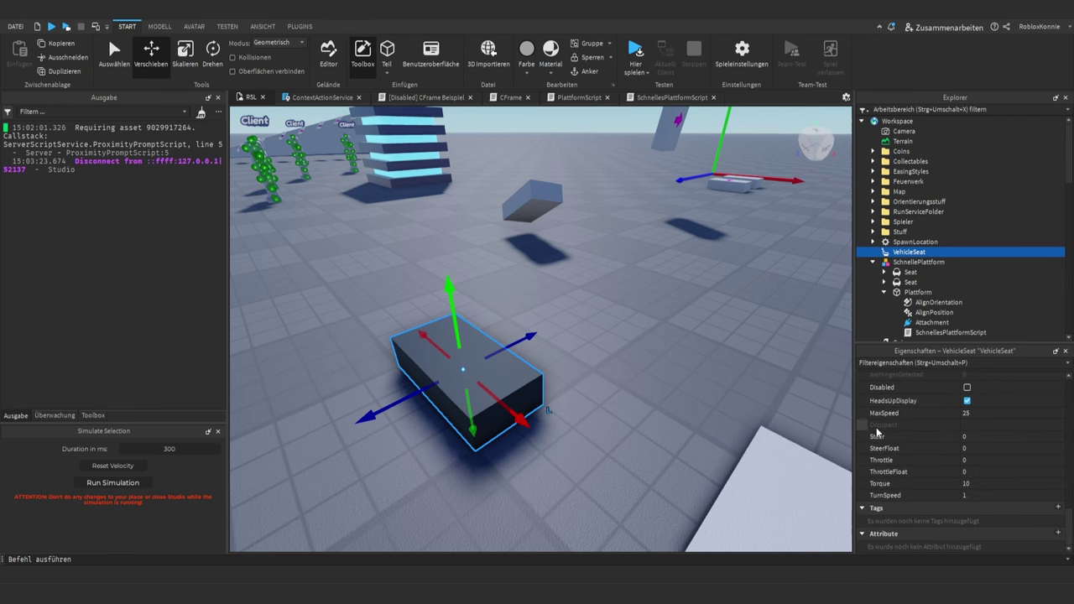
right_click_drag(550, 386, 551, 385)
scroll(550, 384, "down", 5)
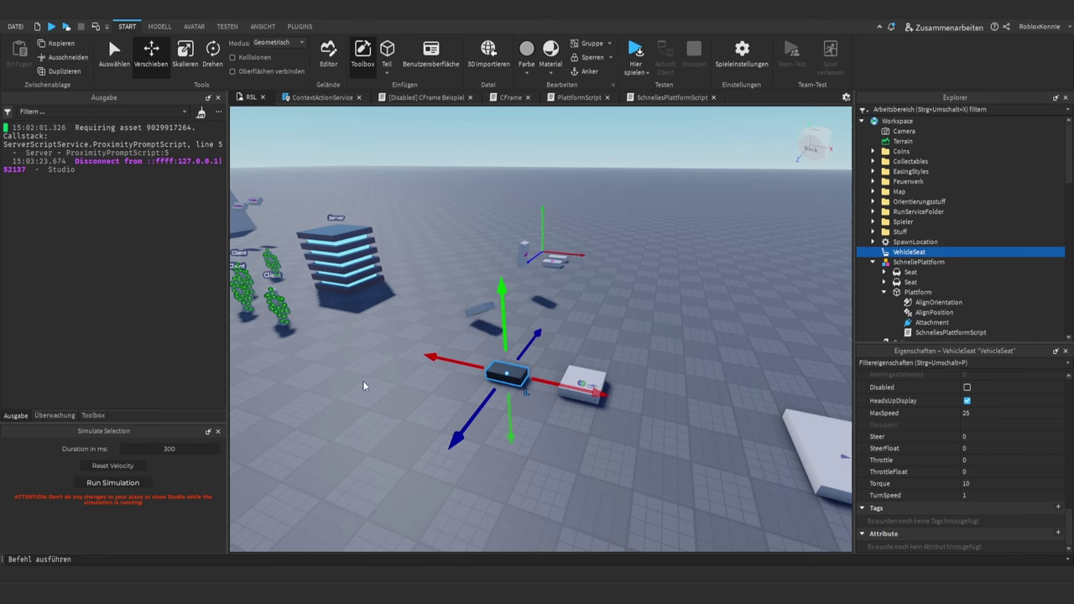
right_click_drag(414, 370, 414, 335)
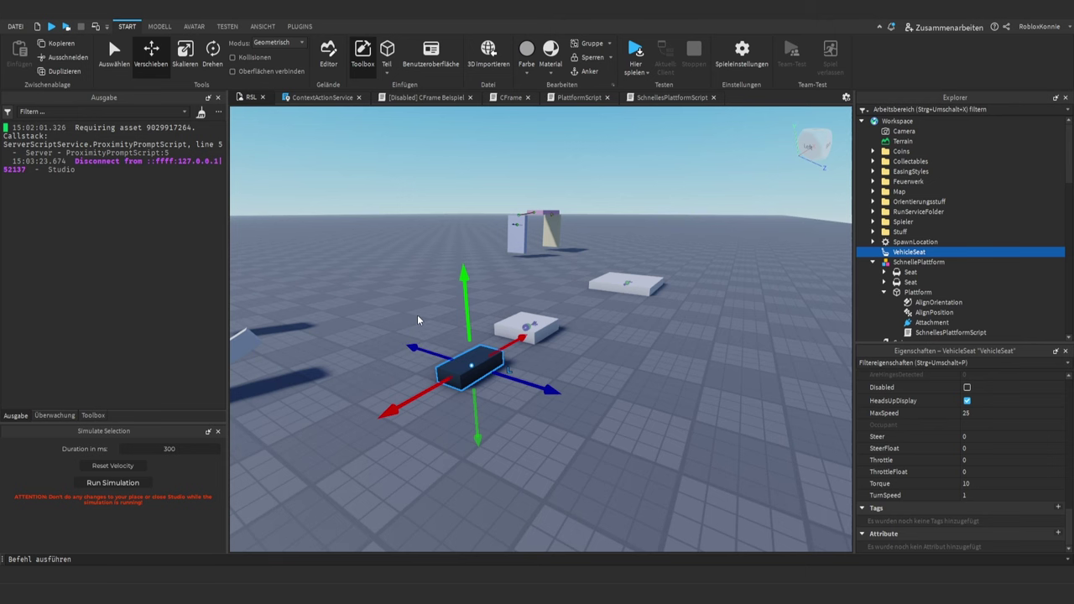
- Start a play test and run the character from the spawn to the VehicleSeat so that it sits down
left_click(51, 26)
key("w")
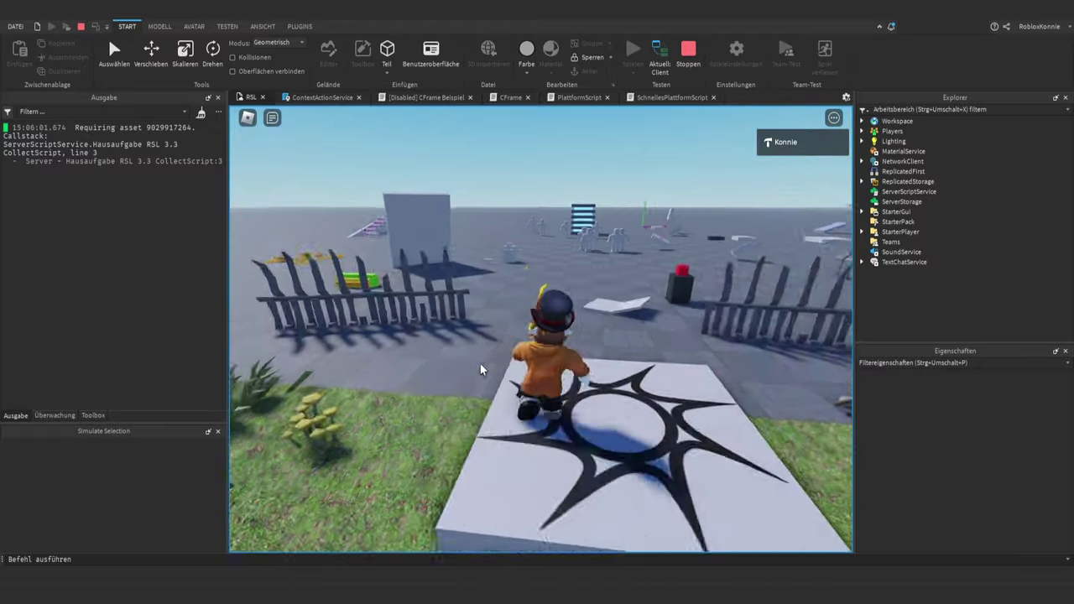
key("w")
key("d")
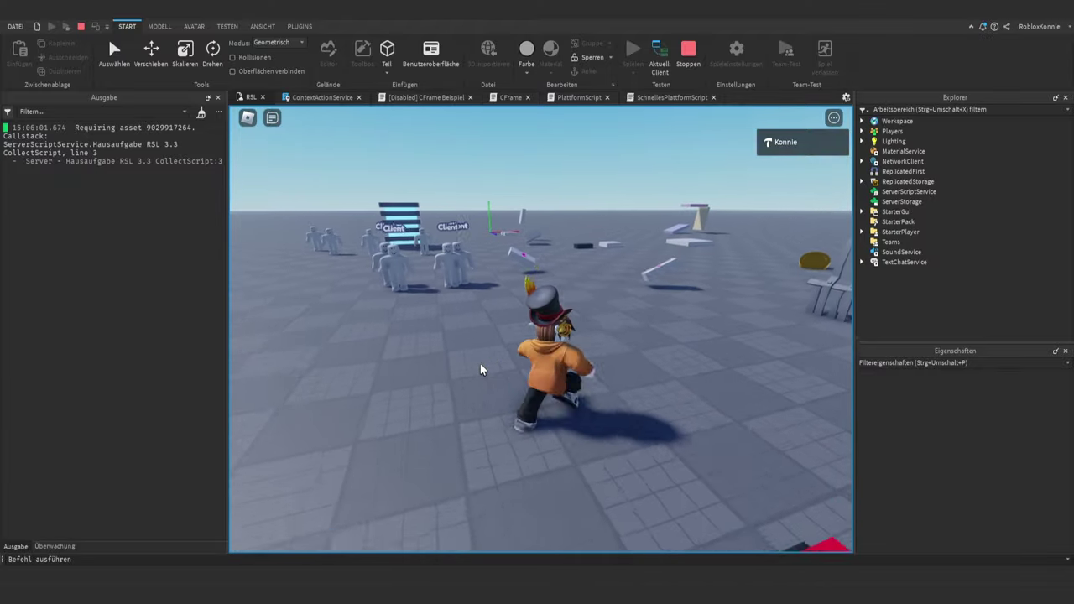
key("w")
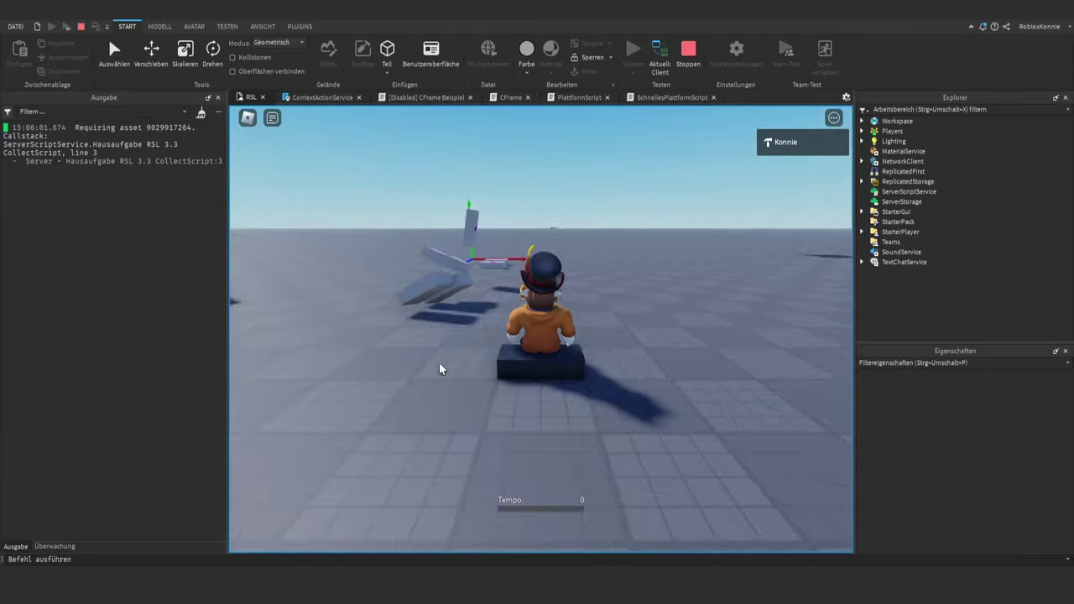
- Select the occupied VehicleSeat during the test and set its MaxSpeed to 50 and Torque to 1
right_click_drag(439, 368, 438, 369)
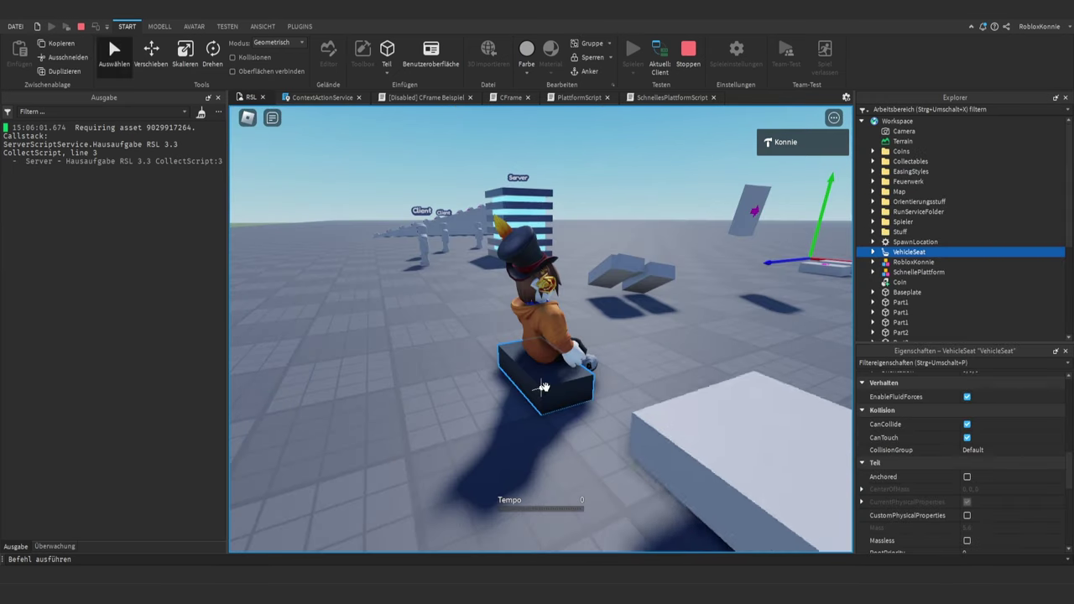
scroll(984, 379, "down", 10)
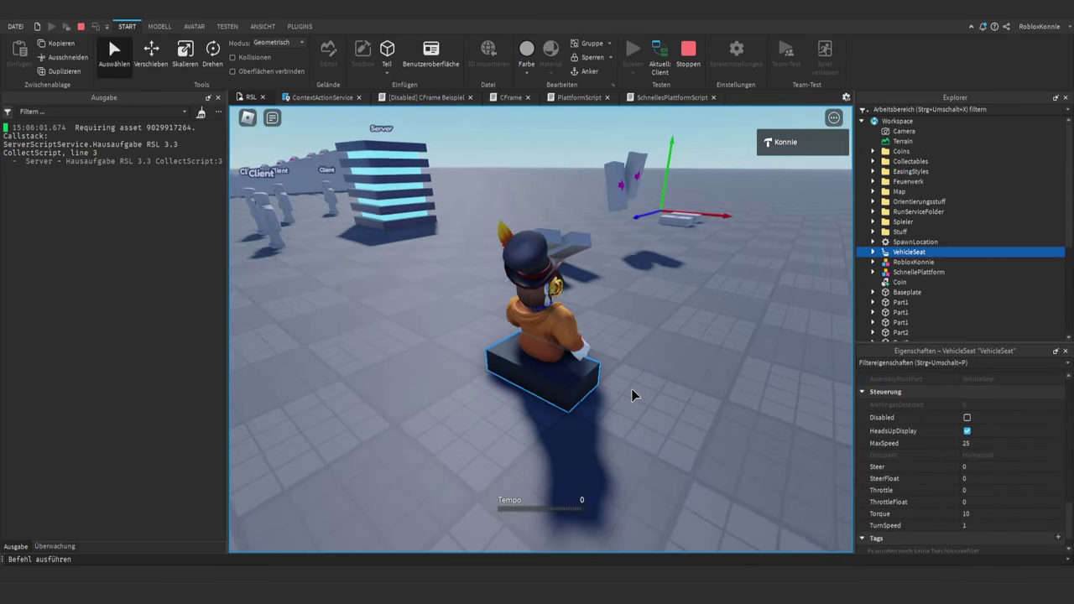
right_click_drag(632, 388, 631, 388)
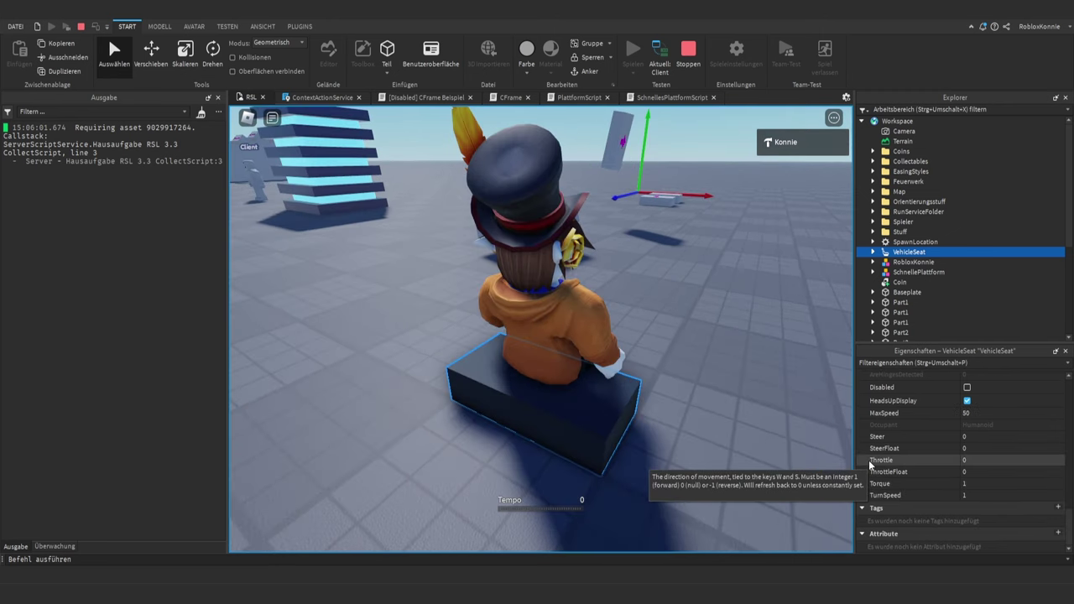
right_click_drag(699, 379, 699, 380)
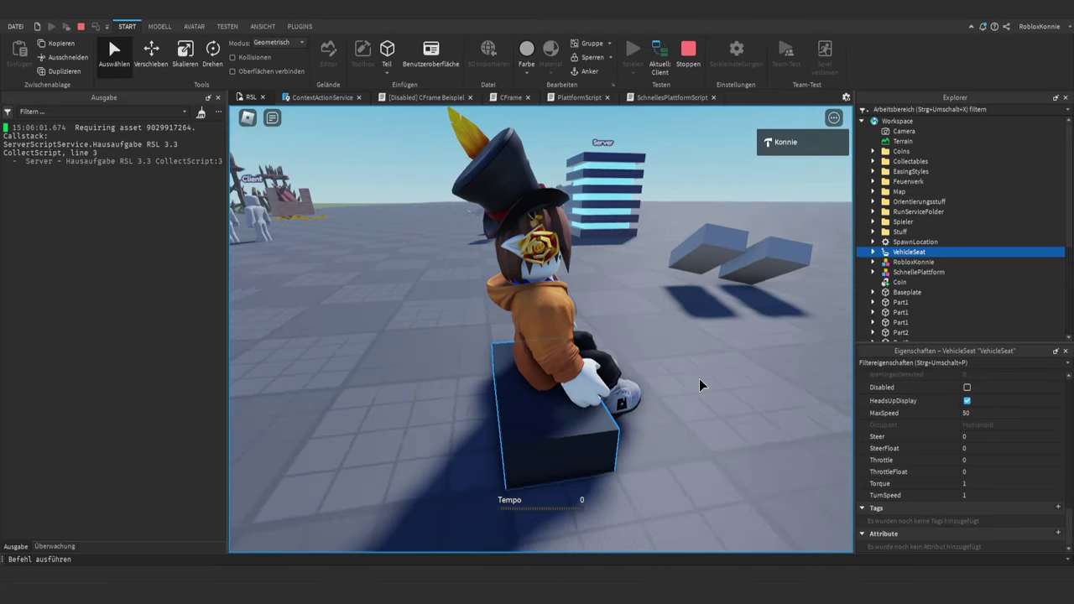
- Give forward and reverse input while seated and watch how the VehicleSeat's Throttle and ThrottleFloat respond
key("s")
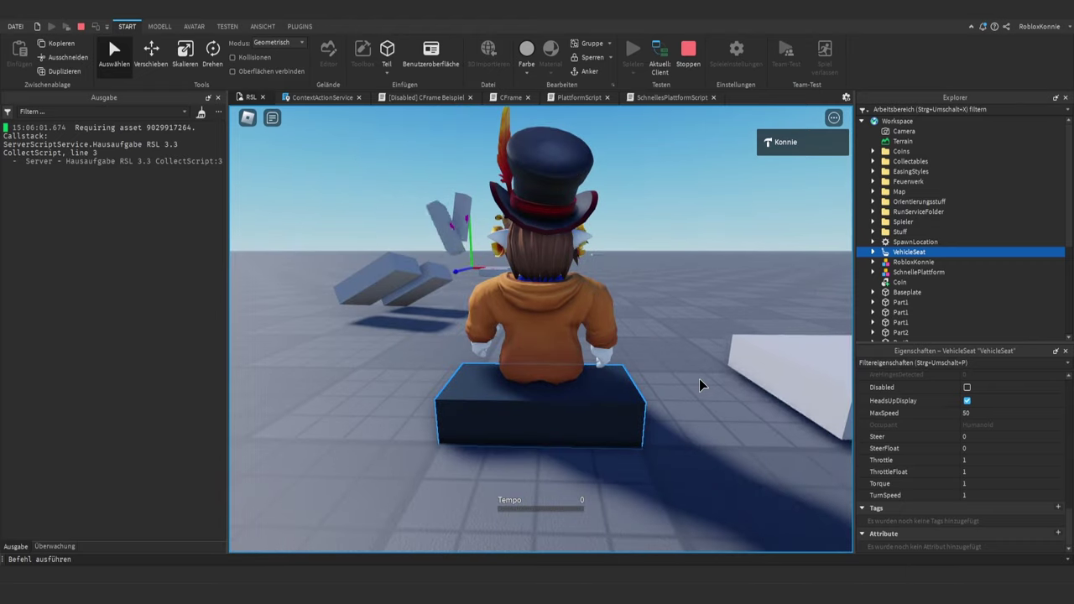
key("s")
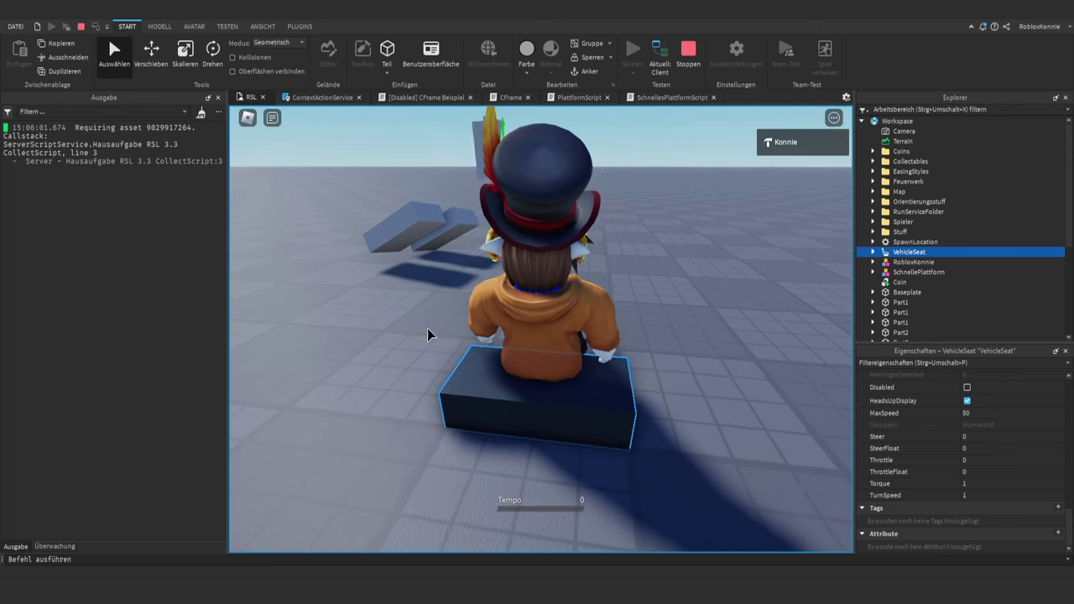
key("w")
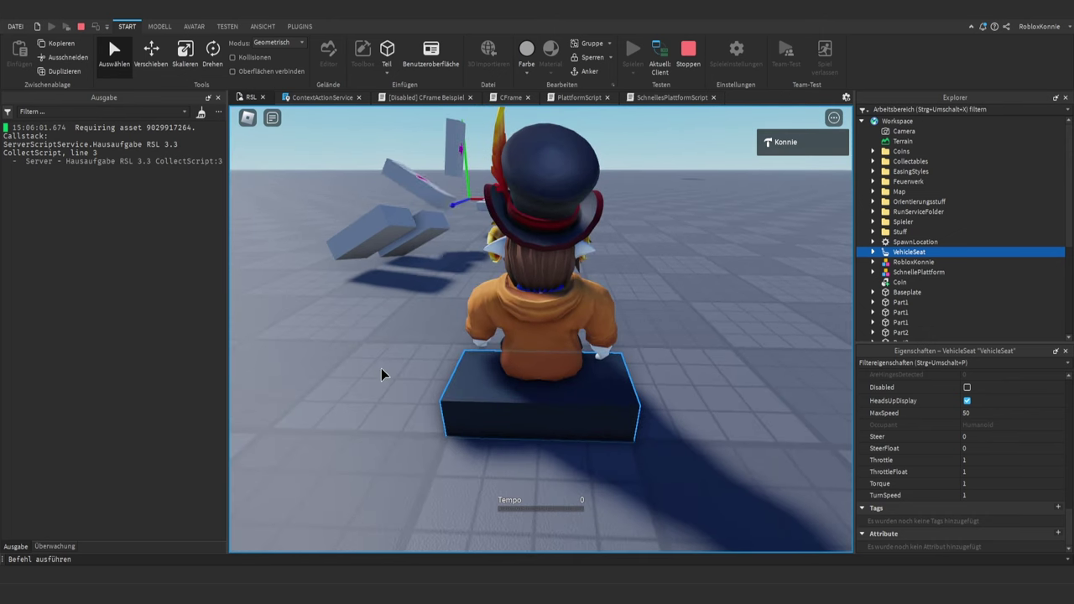
right_click_drag(381, 367, 381, 367)
scroll(381, 367, "down", 3)
key("w")
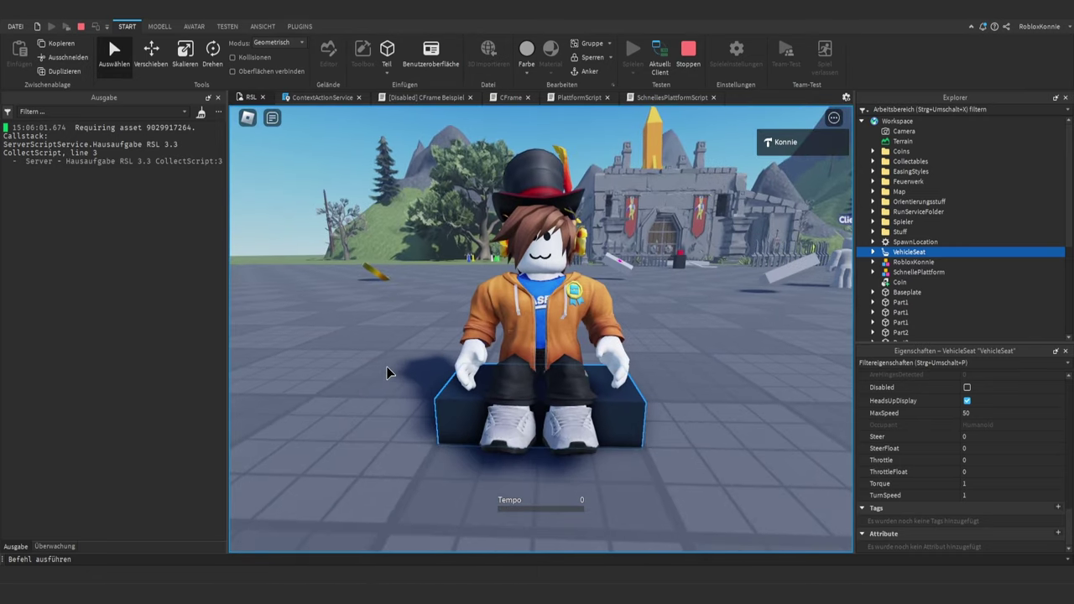
scroll(387, 367, "down", 3)
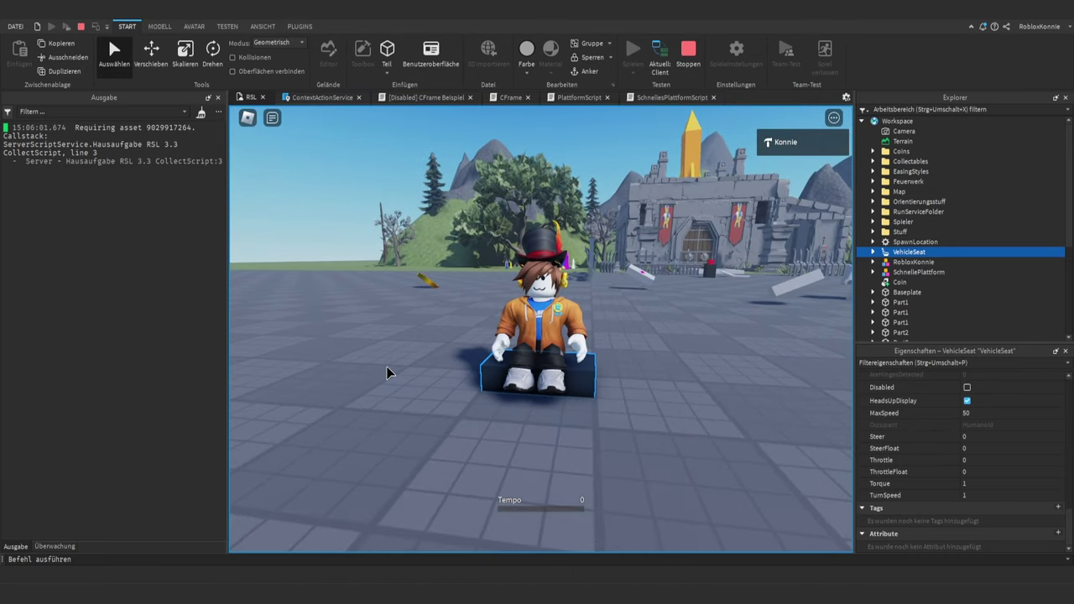
right_click_drag(387, 367, 386, 366)
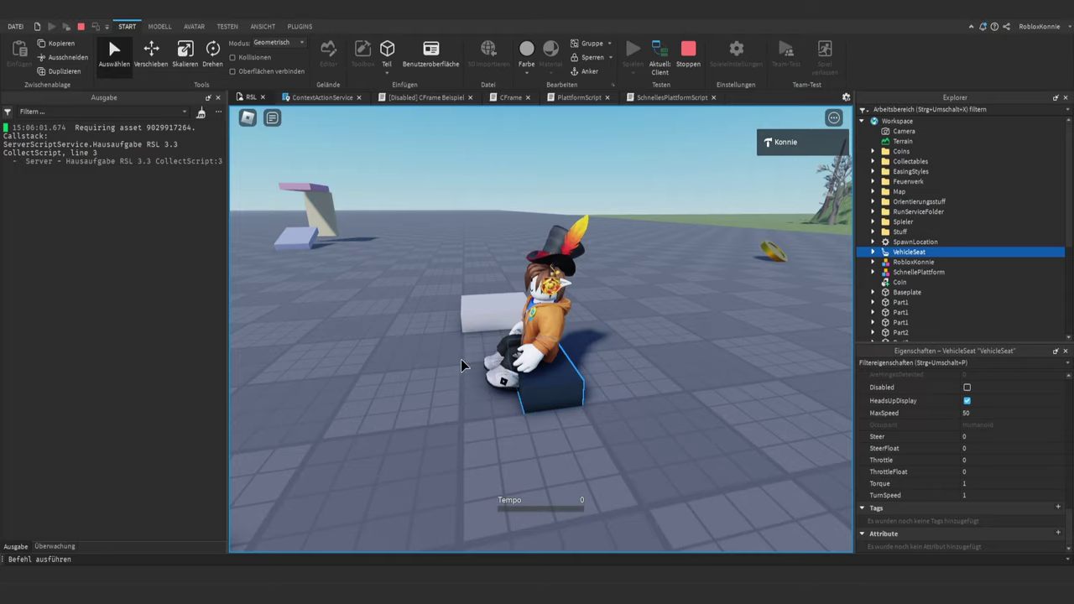
right_click_drag(471, 354, 471, 354)
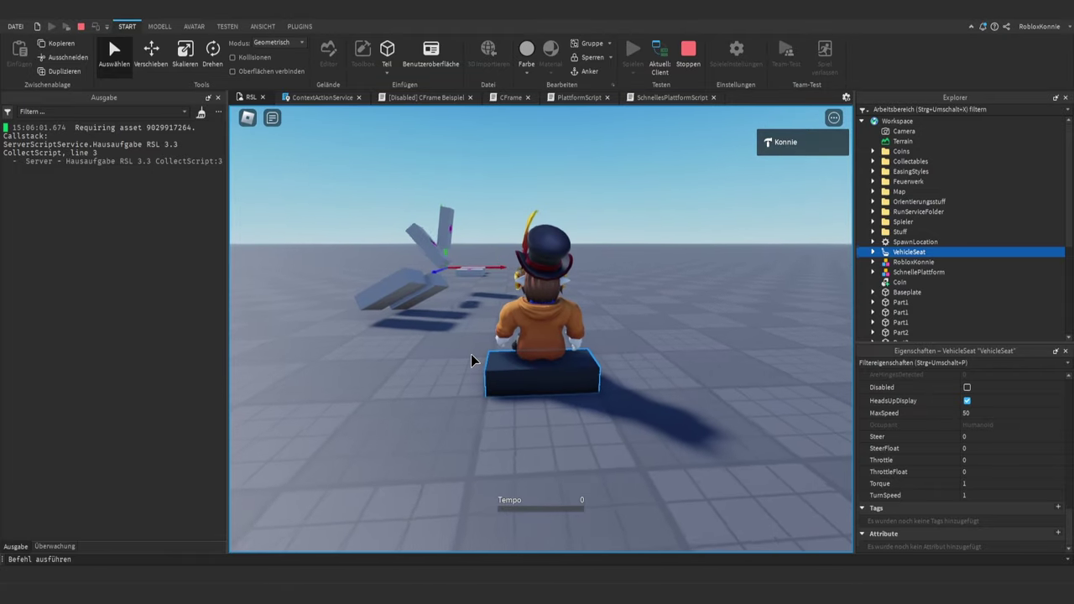
- Jump the character off the VehicleSeat and run it away across the baseplate, turning it to face the camera
key("space")
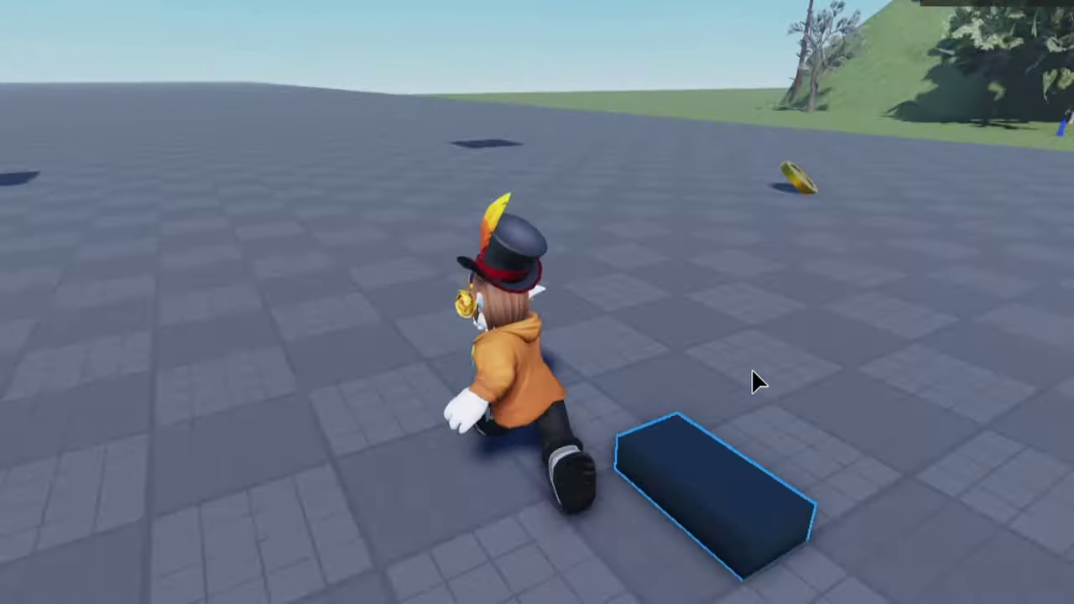
key("w")
right_click_drag(751, 369, 751, 369)
key("s")
scroll(751, 367, "up", 2)
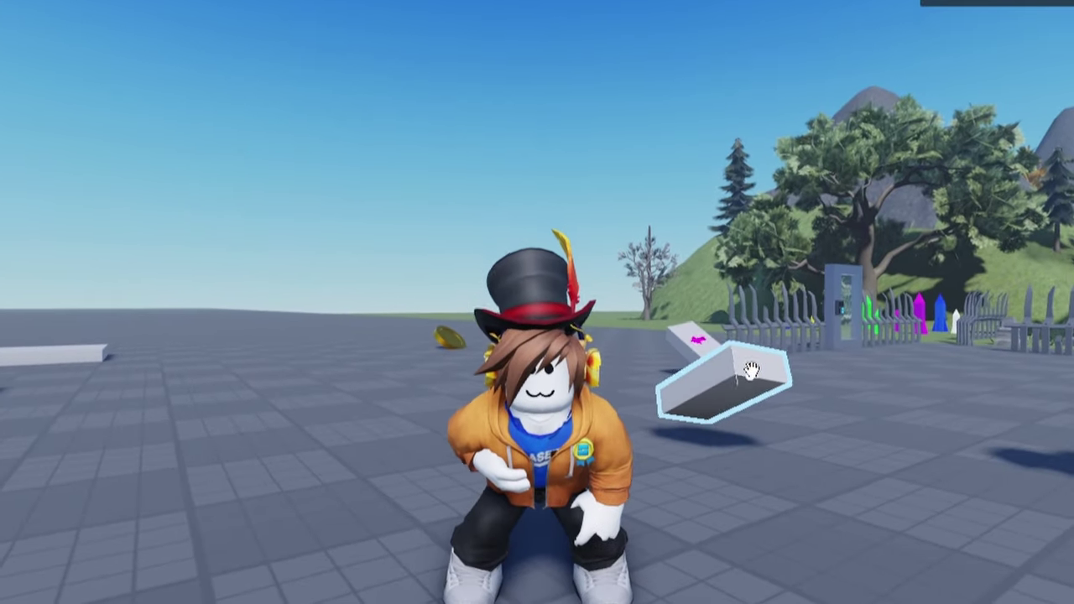
right_click_drag(751, 367, 752, 370)
scroll(751, 369, "down", 5)
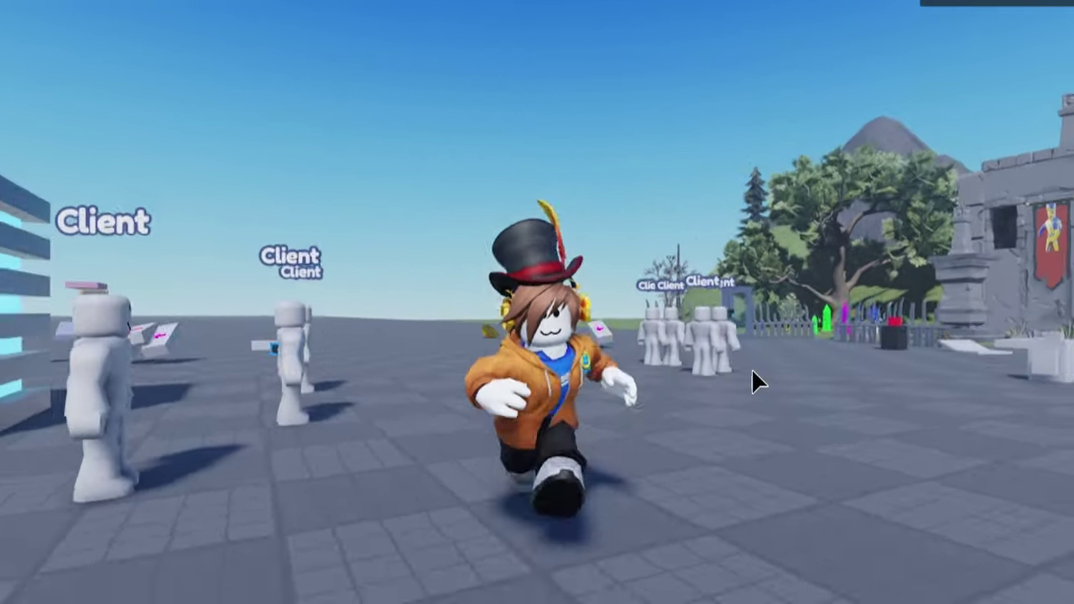
key("s")
scroll(751, 370, "up", 4)
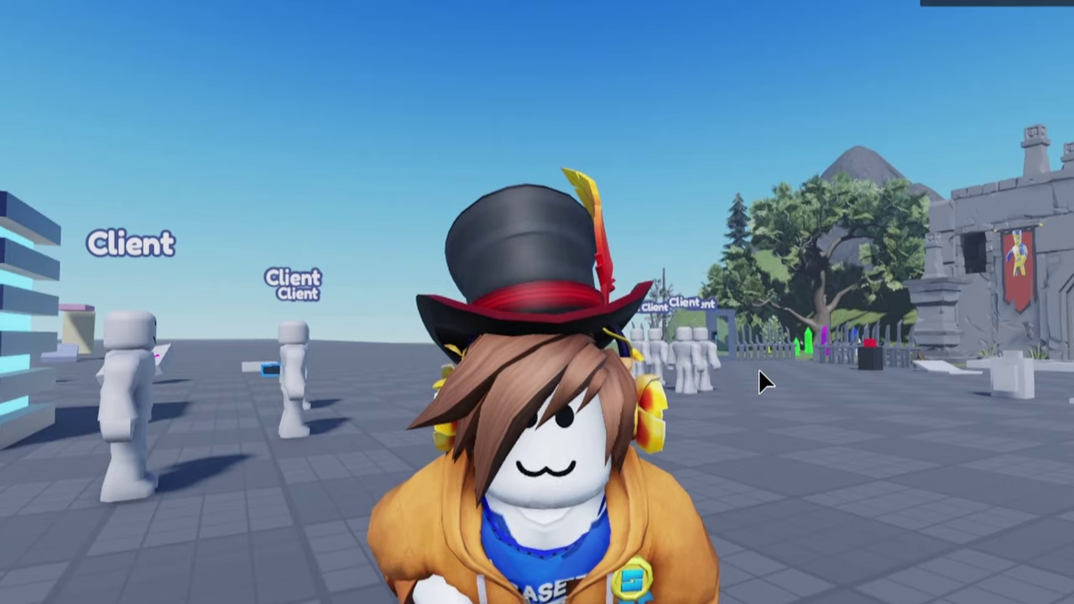
scroll(760, 370, "down", 3)
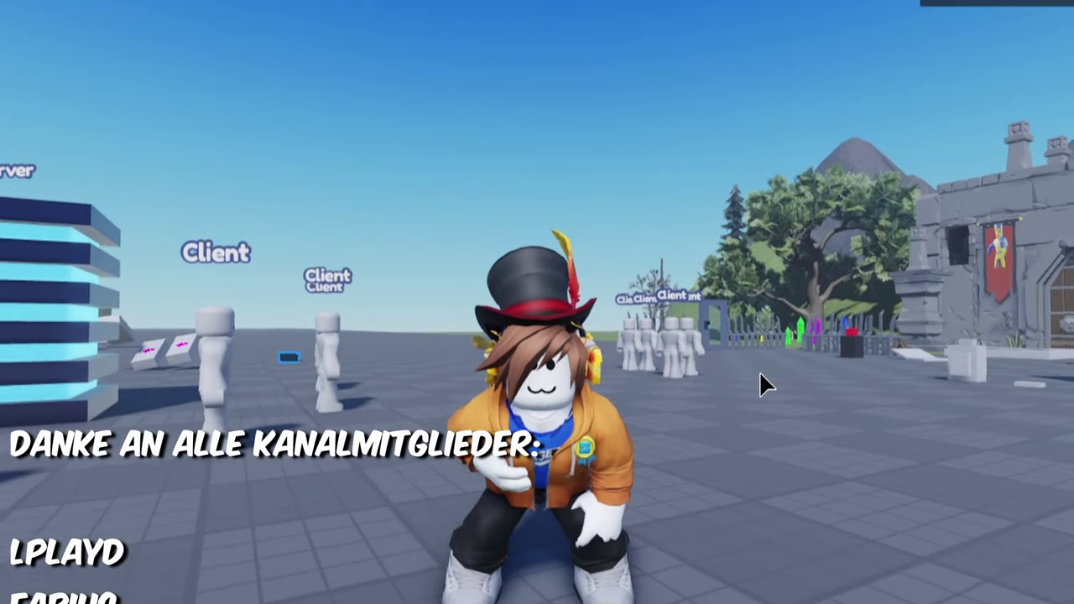
scroll(759, 371, "down", 1)
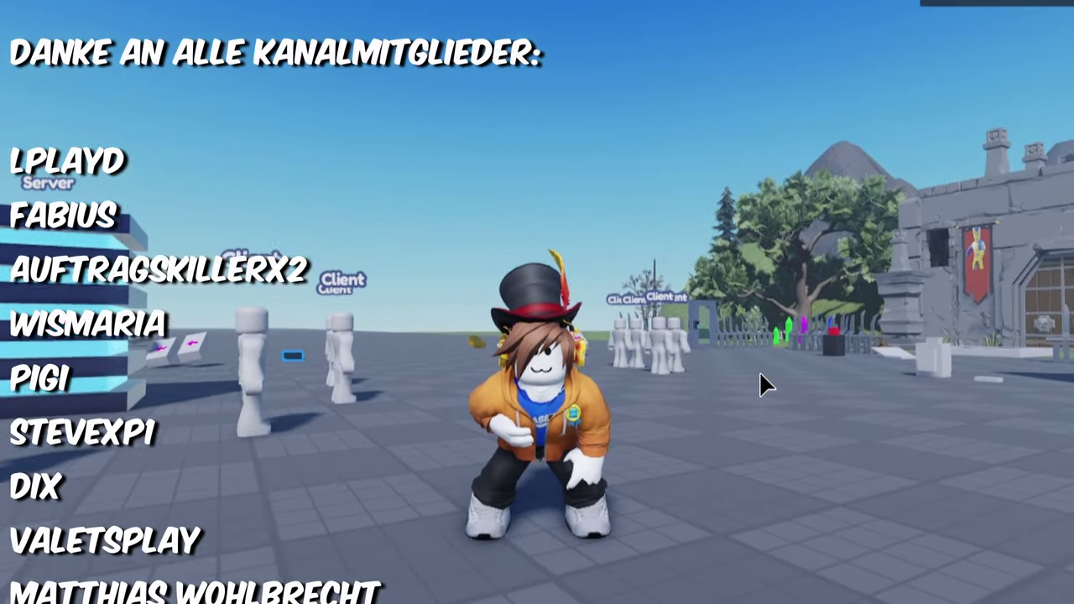
scroll(759, 371, "up", 3)
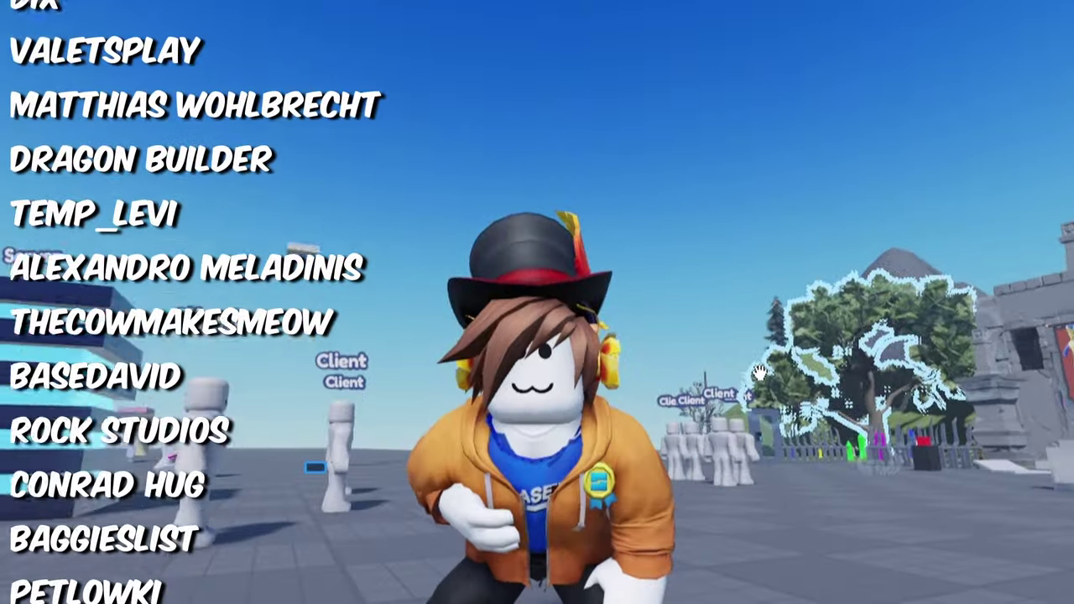
key("s")
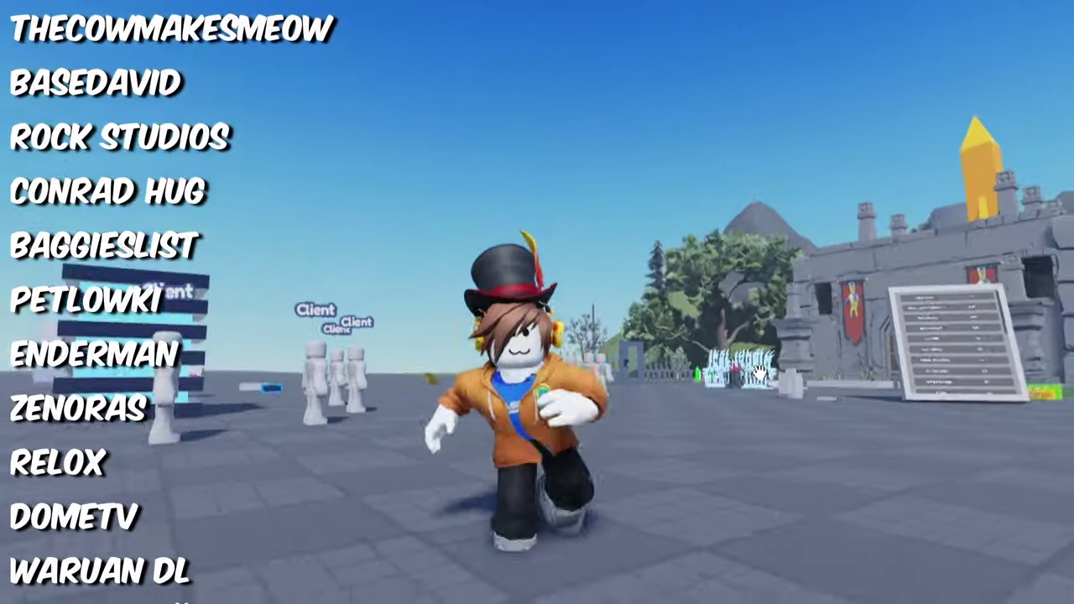
key("d")
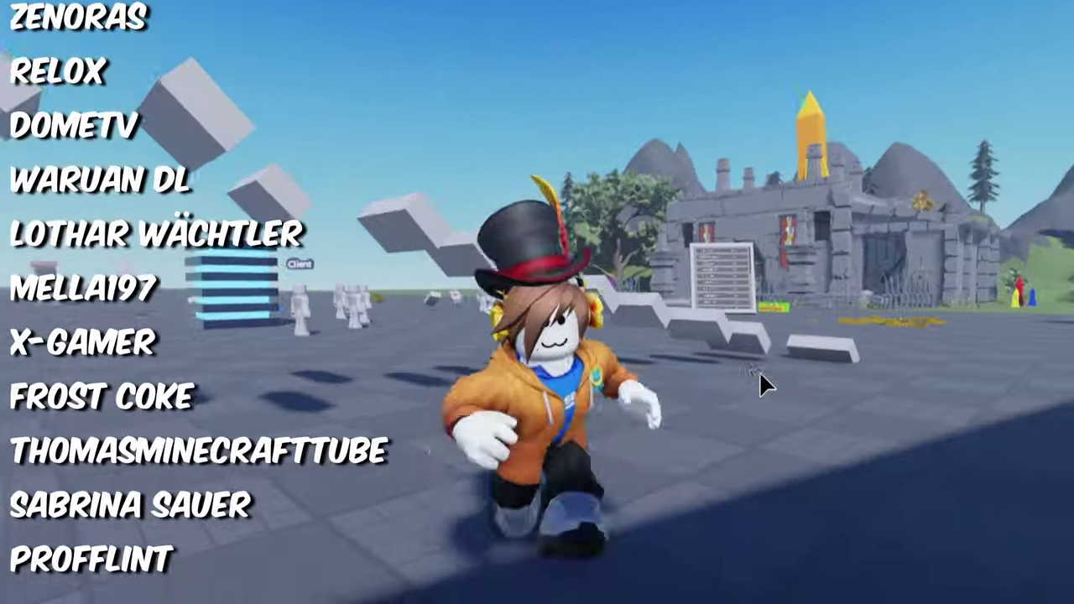
key("a")
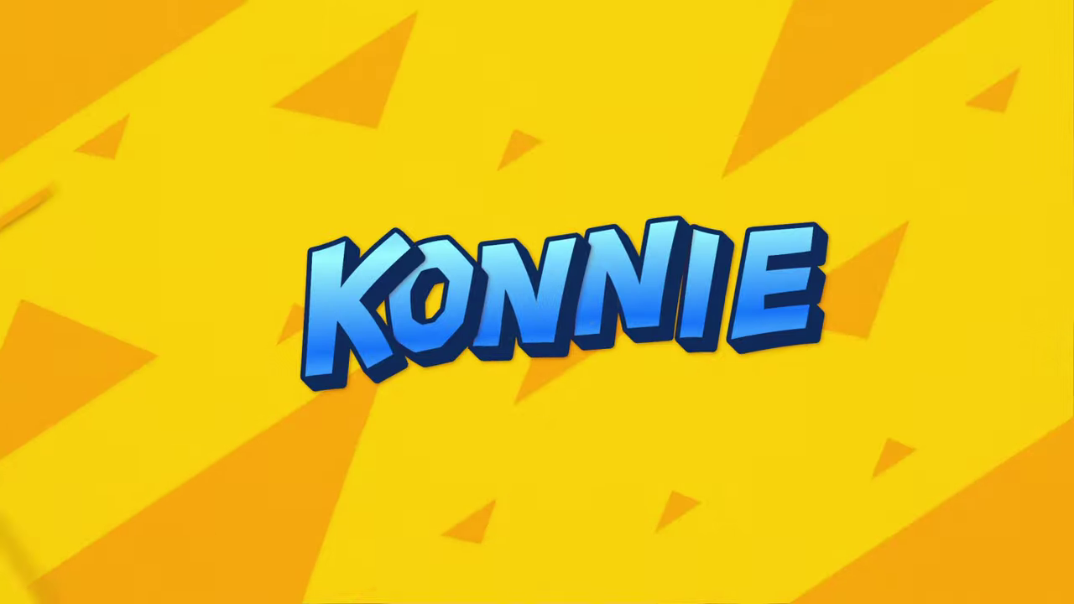